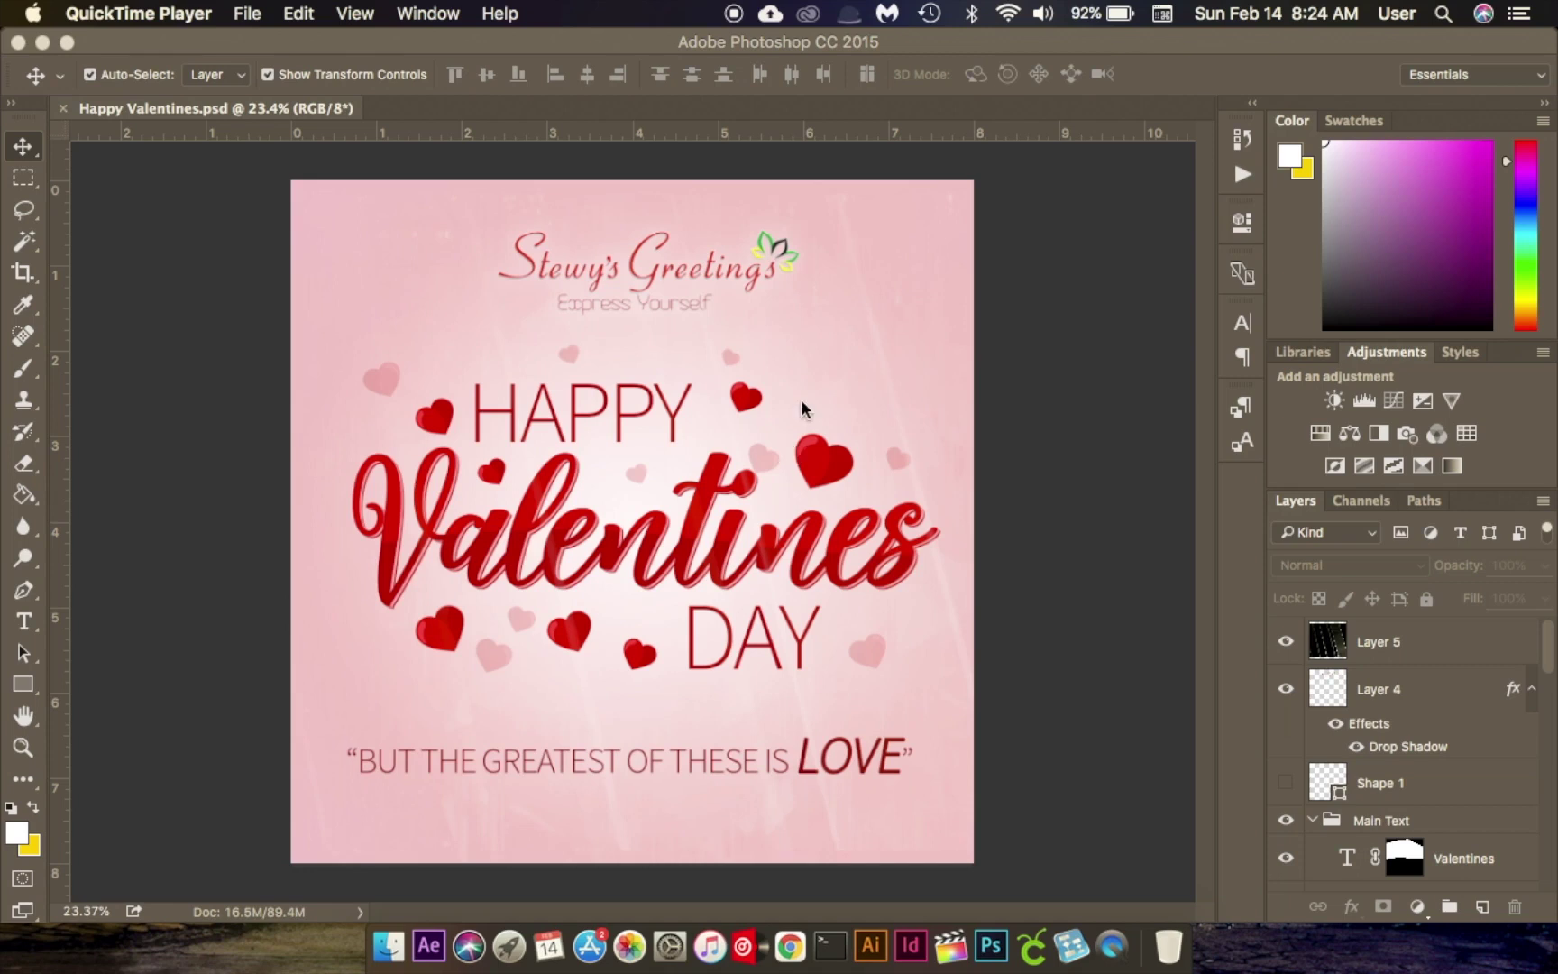
# Create a new document 8 × 8 inches at 300 pixels/inch.
pyautogui.scroll(5, 688, 527)
pyautogui.scroll(-5, 688, 532)
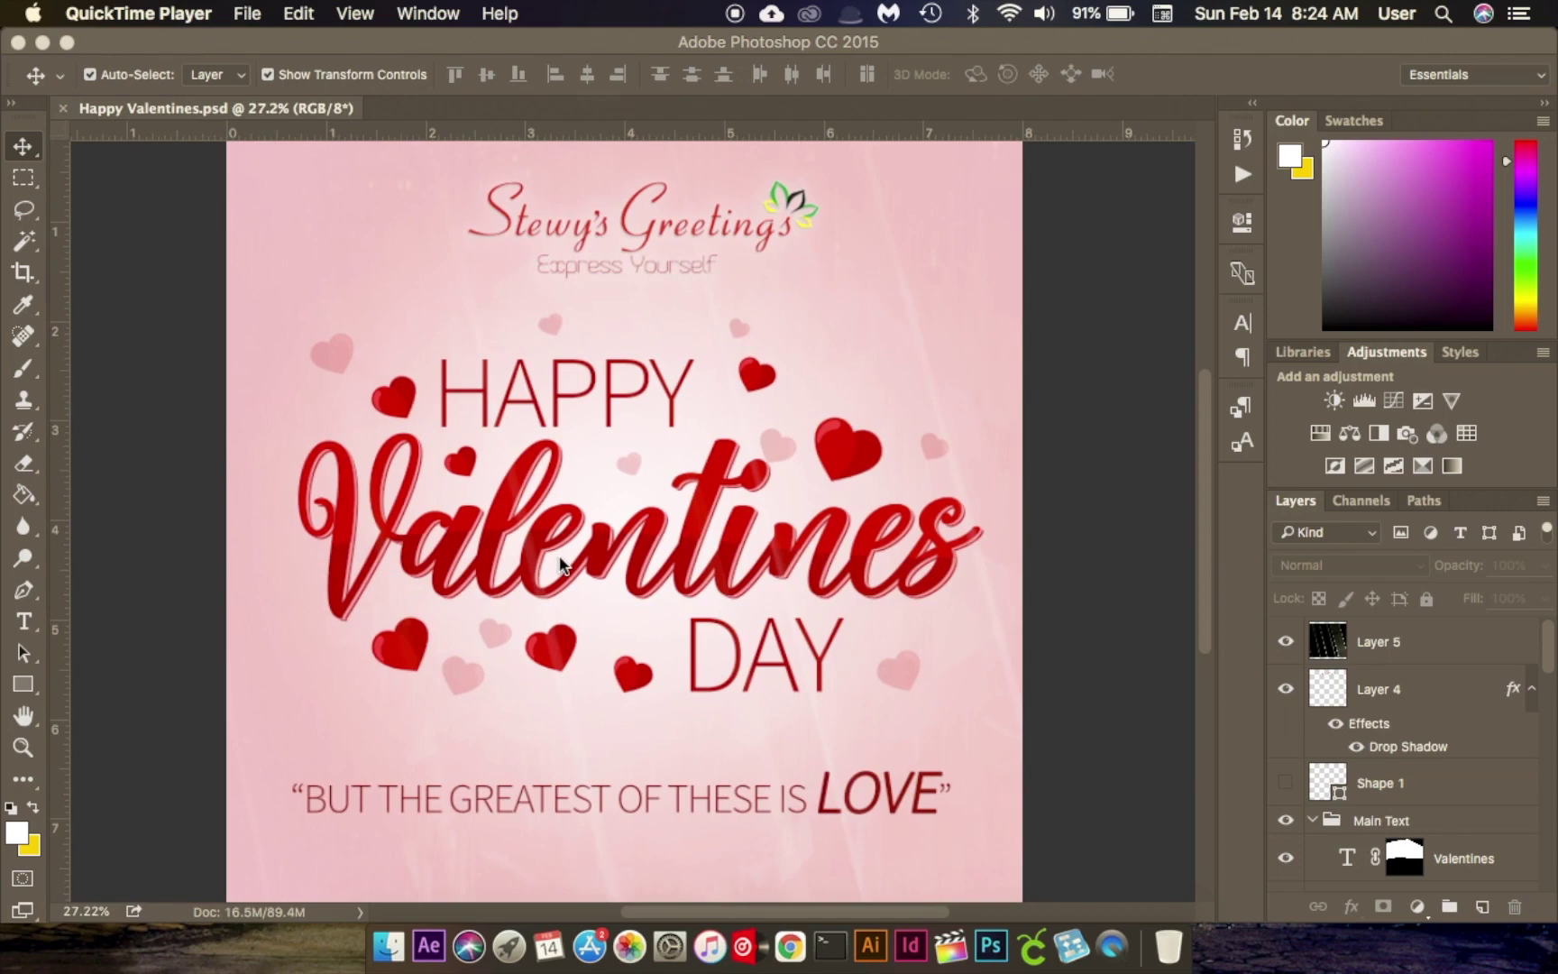
pyautogui.scroll(-1, 560, 565)
pyautogui.scroll(-3, 560, 565)
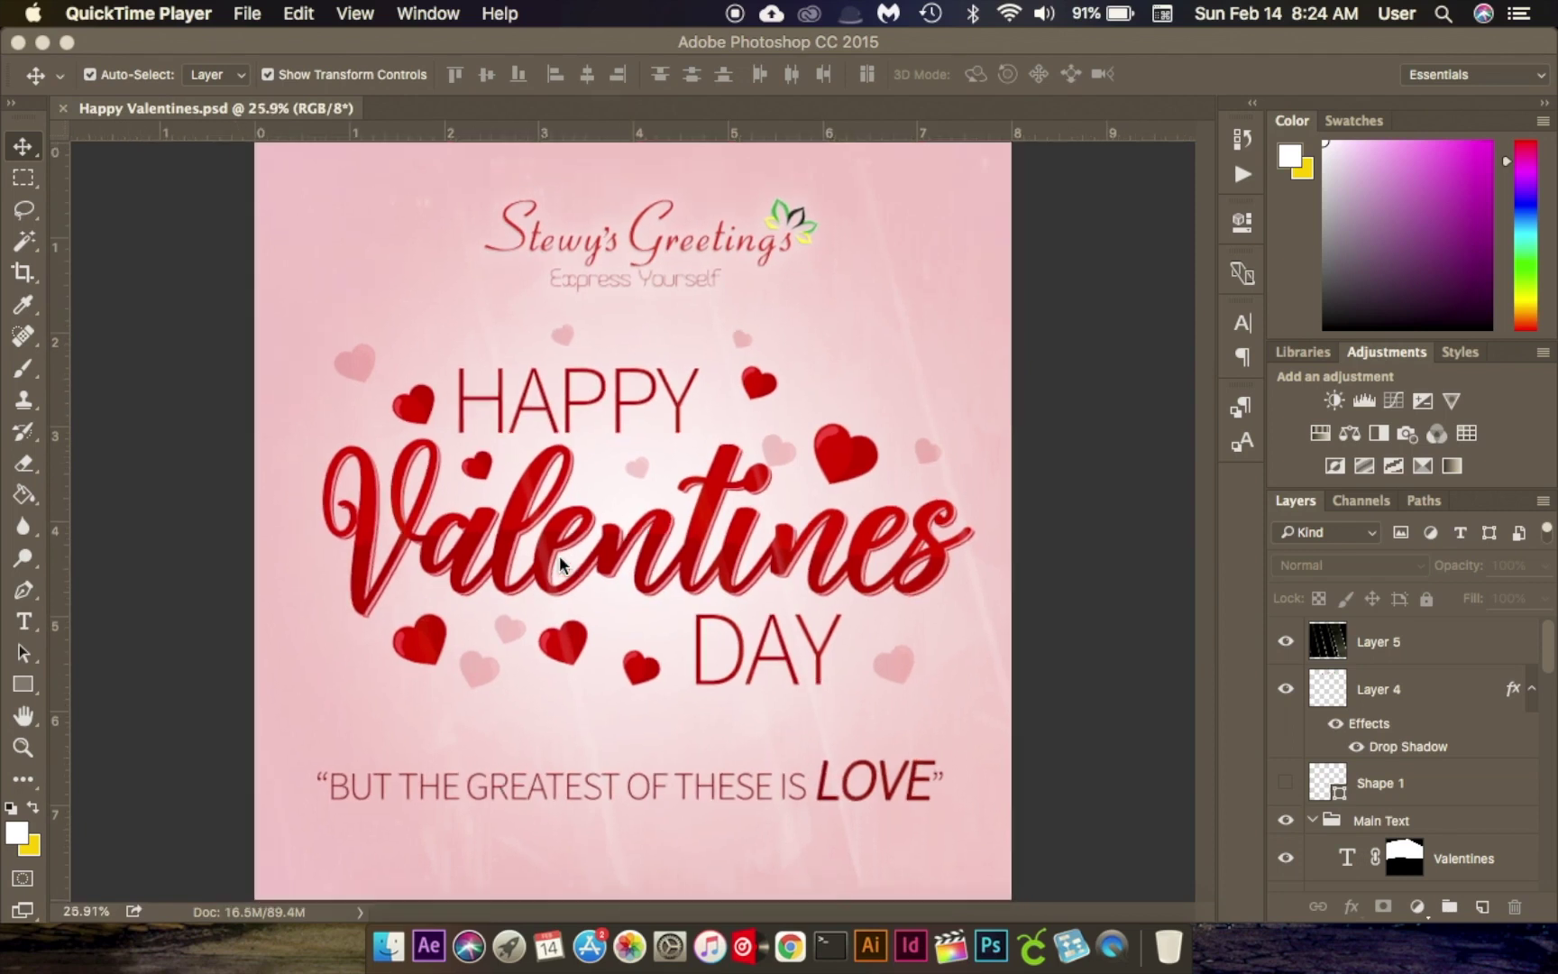
pyautogui.scroll(2, 560, 565)
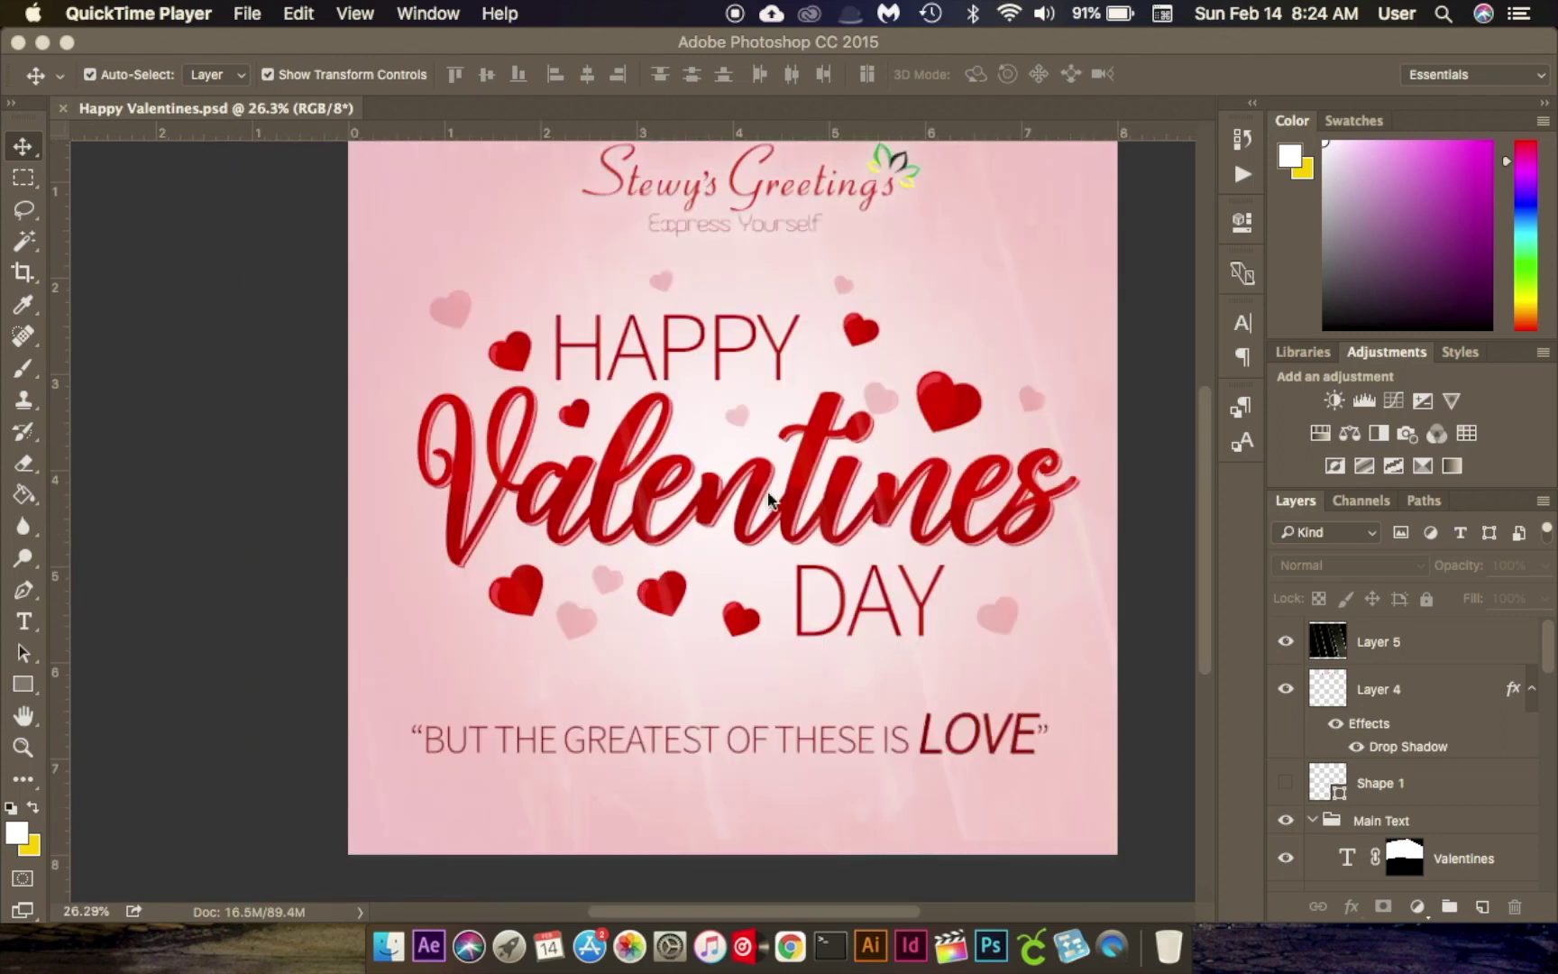
pyautogui.click(129, 45)
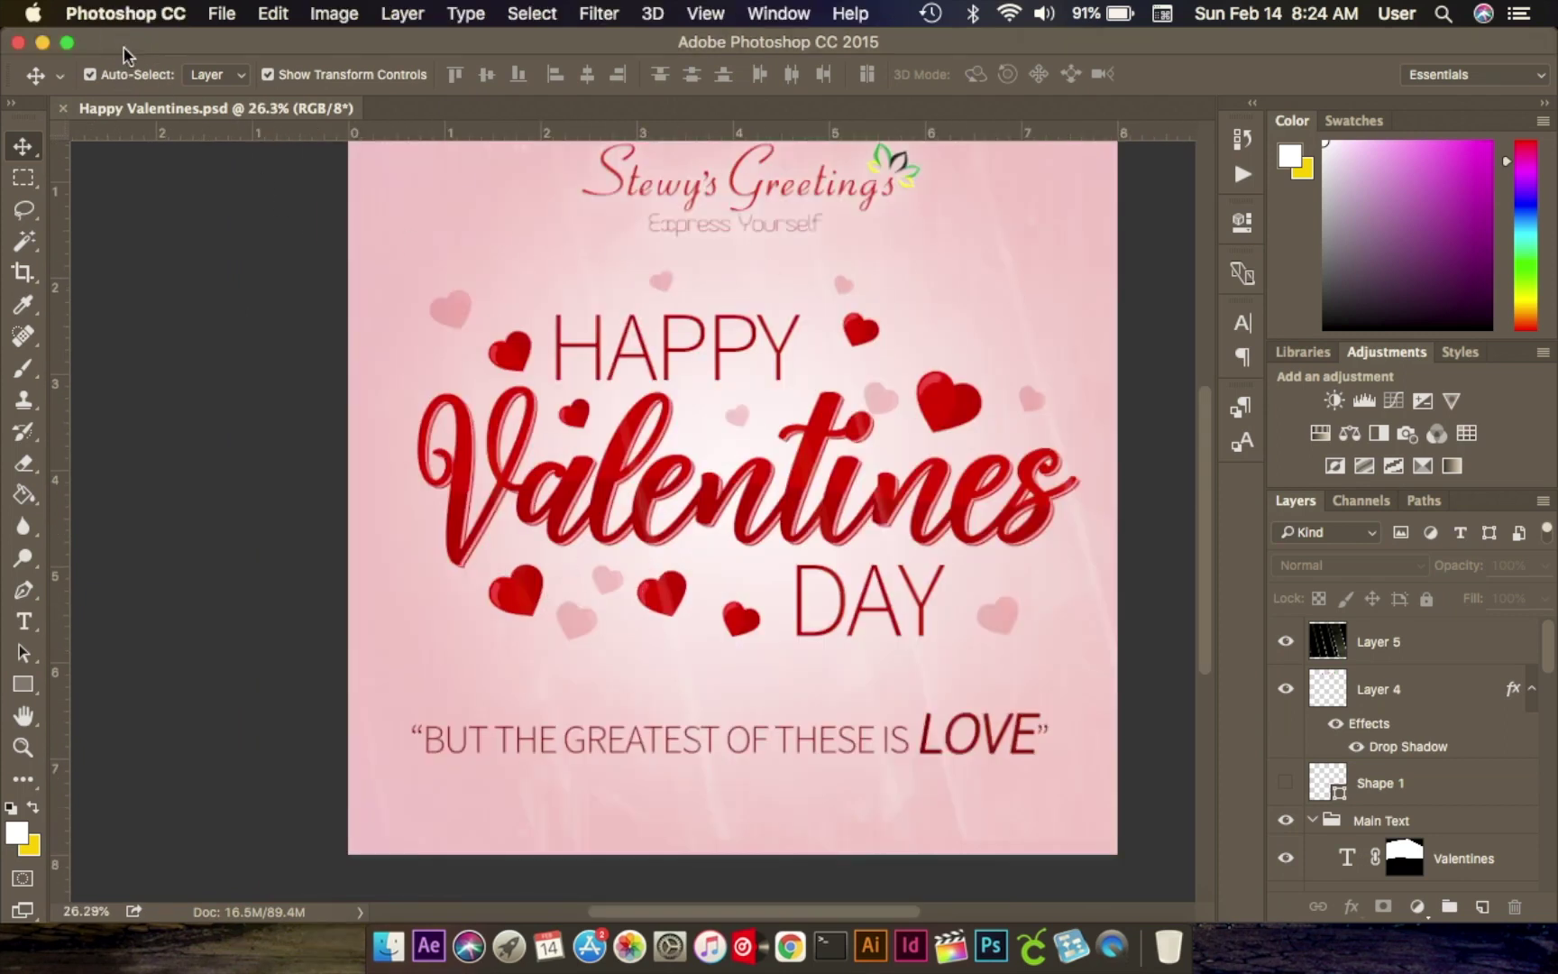
pyautogui.click(223, 16)
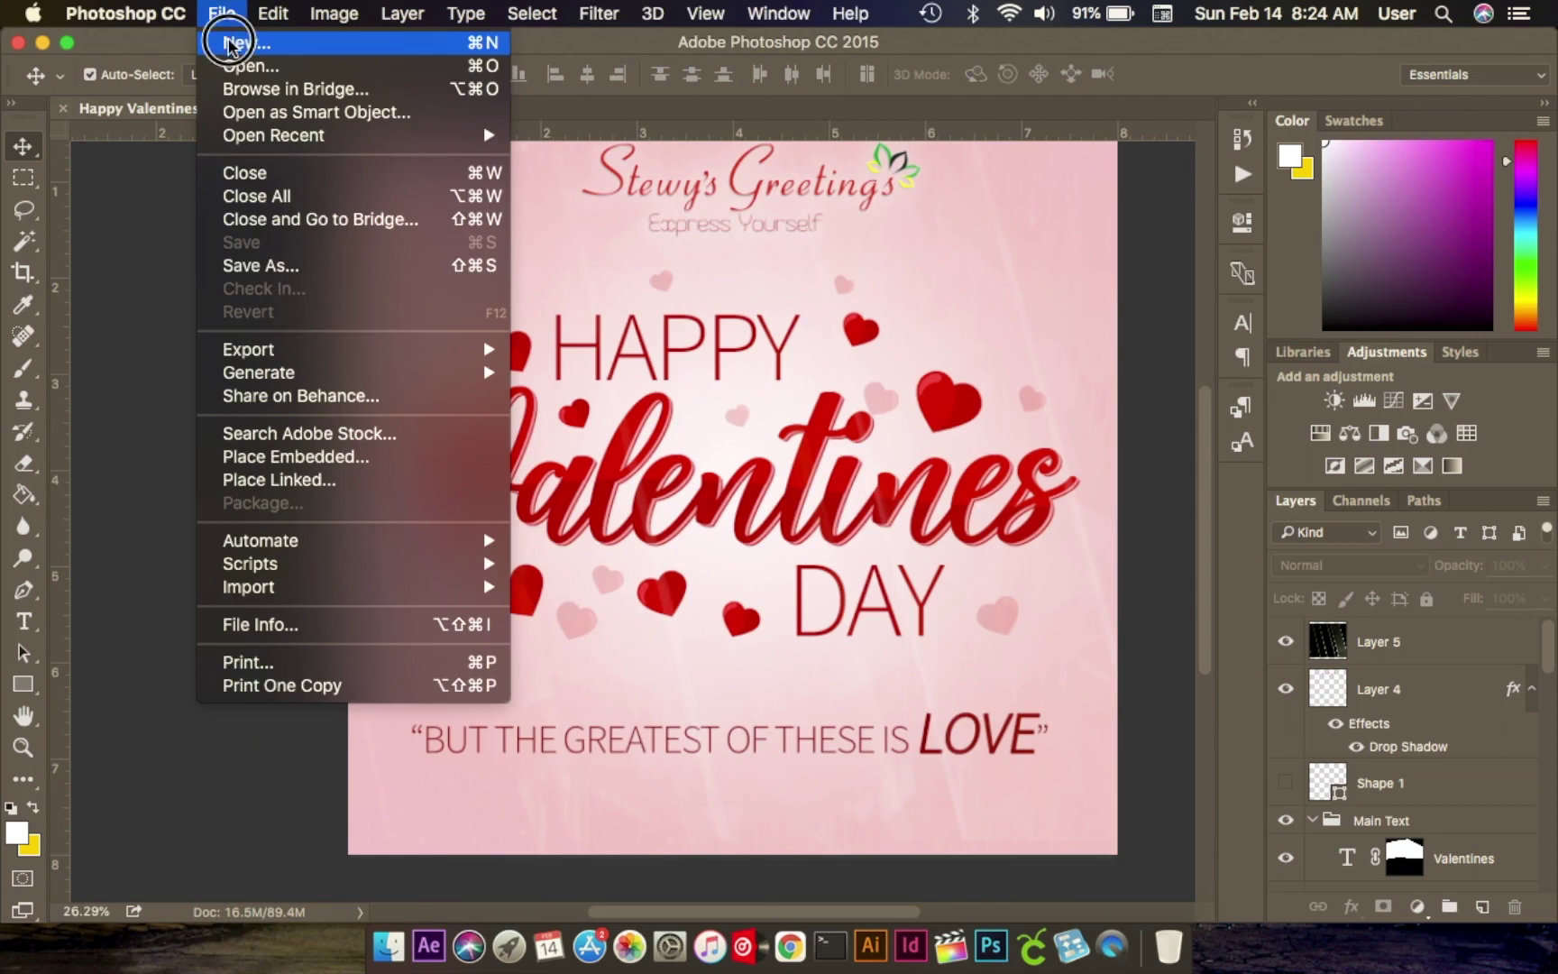
pyautogui.click(236, 42)
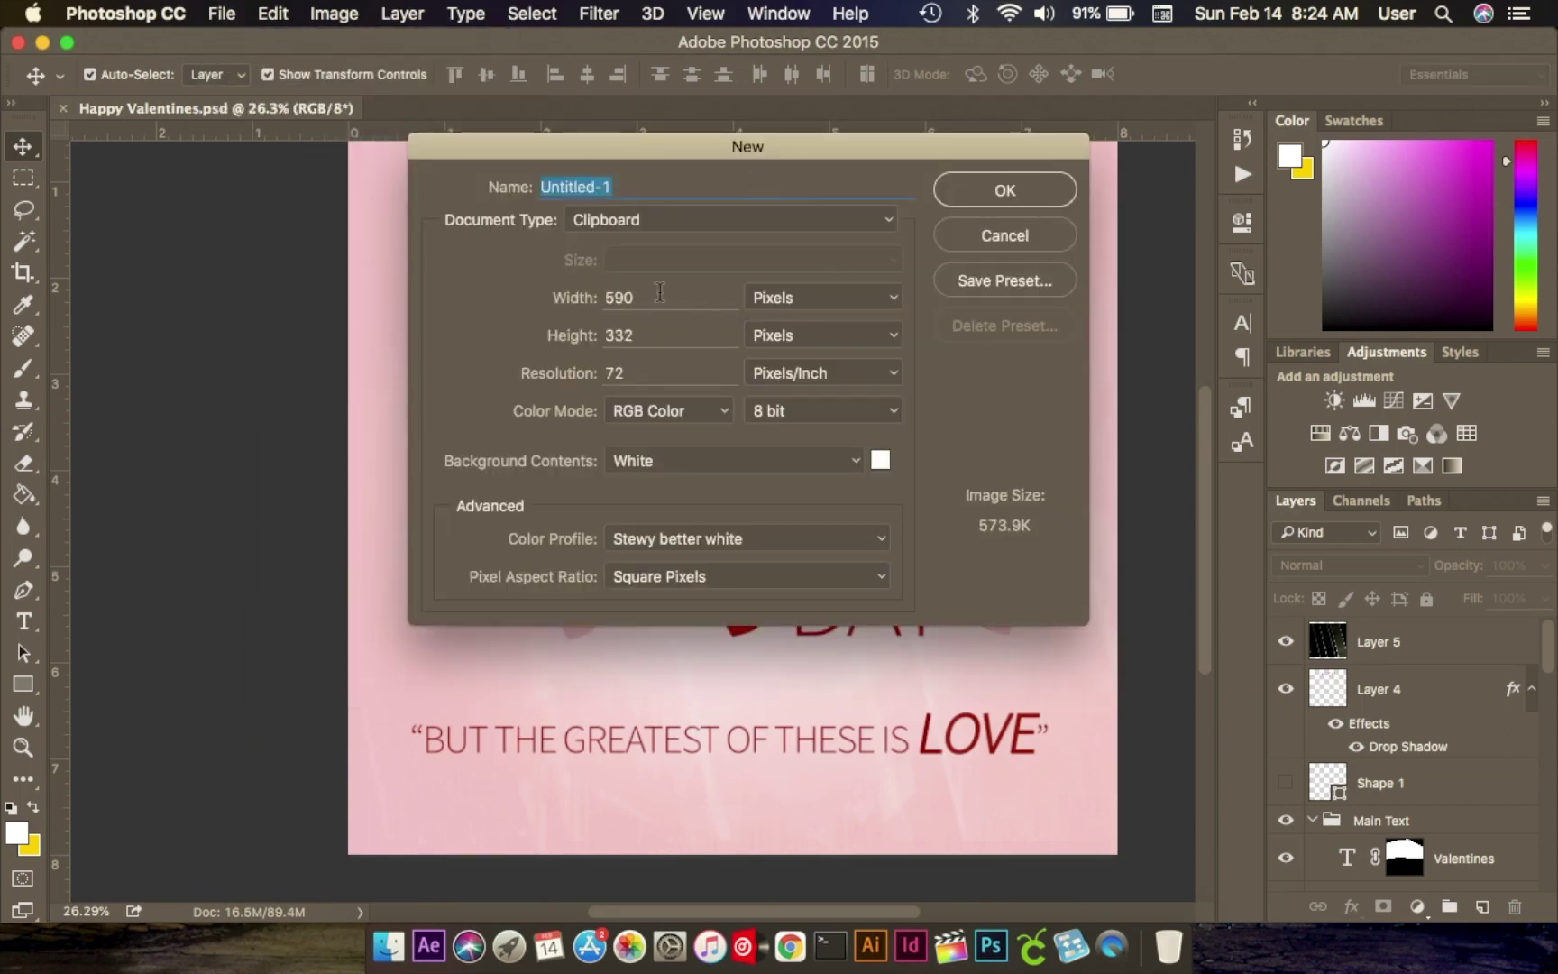
pyautogui.click(789, 309)
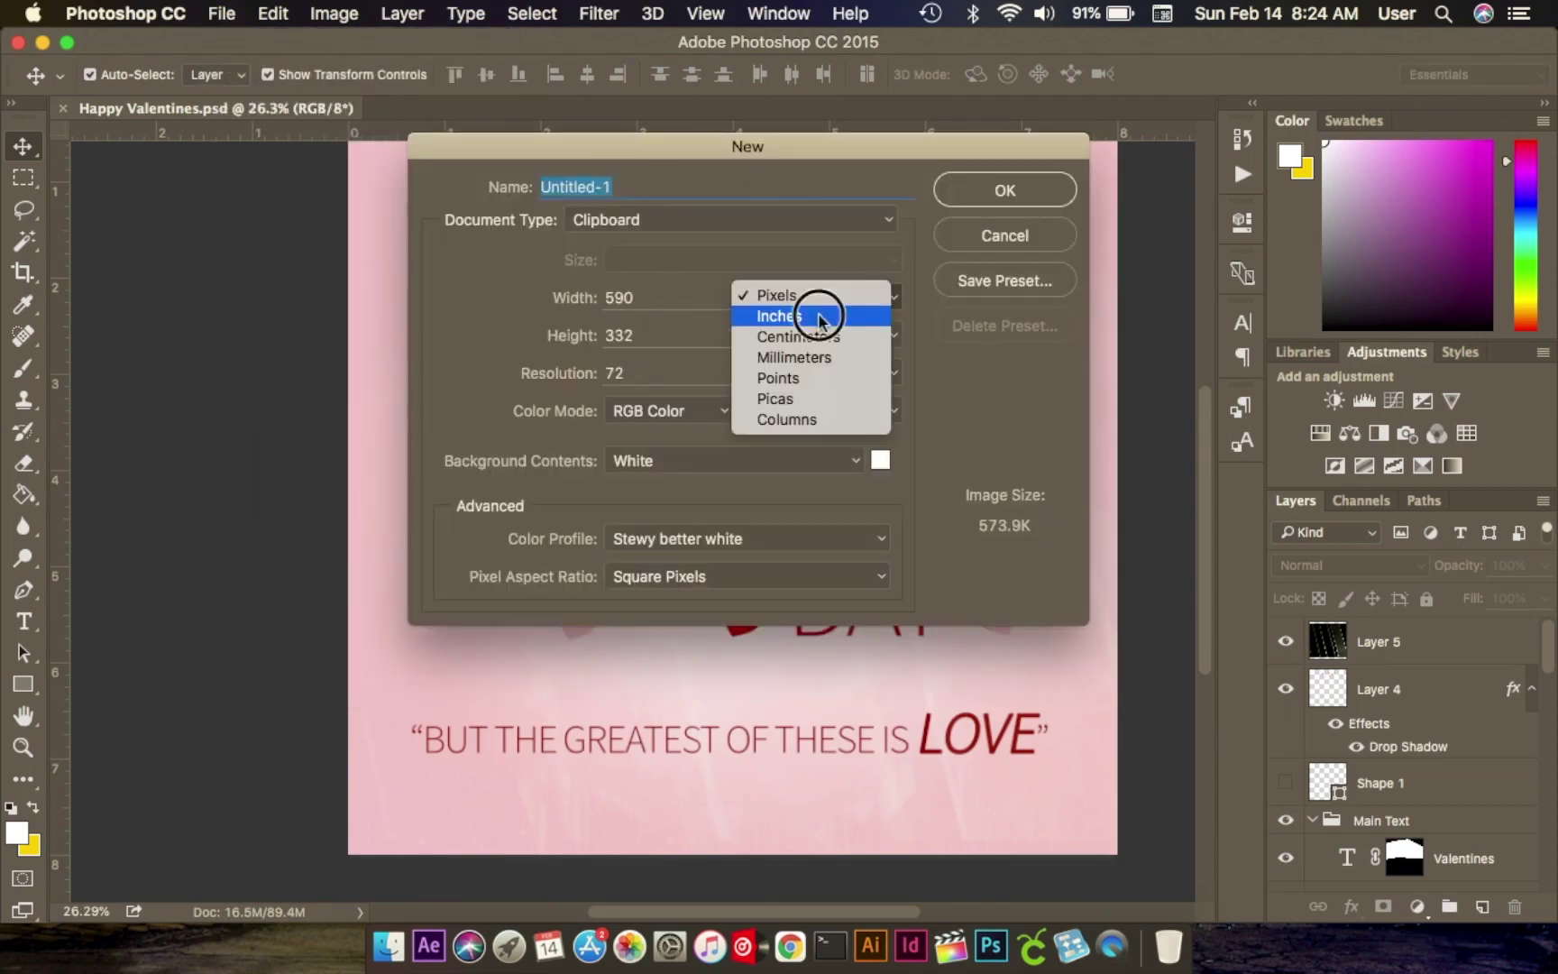
pyautogui.click(820, 313)
pyautogui.doubleClick(648, 301)
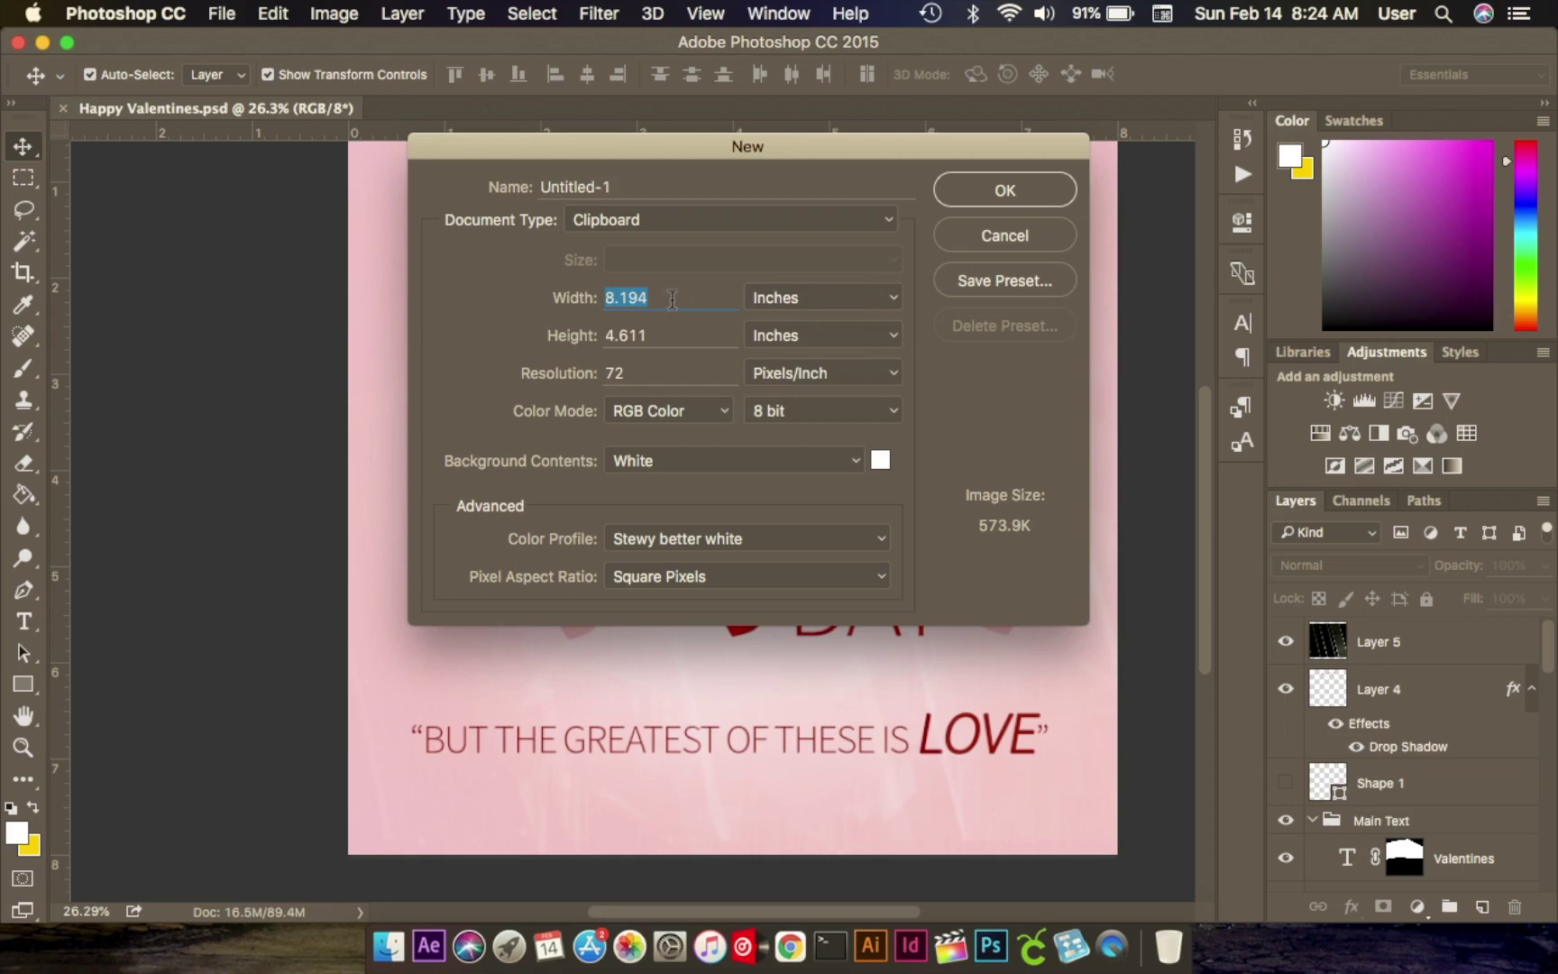
pyautogui.write('8')
pyautogui.press('Tab')
pyautogui.write('8')
pyautogui.press('Tab')
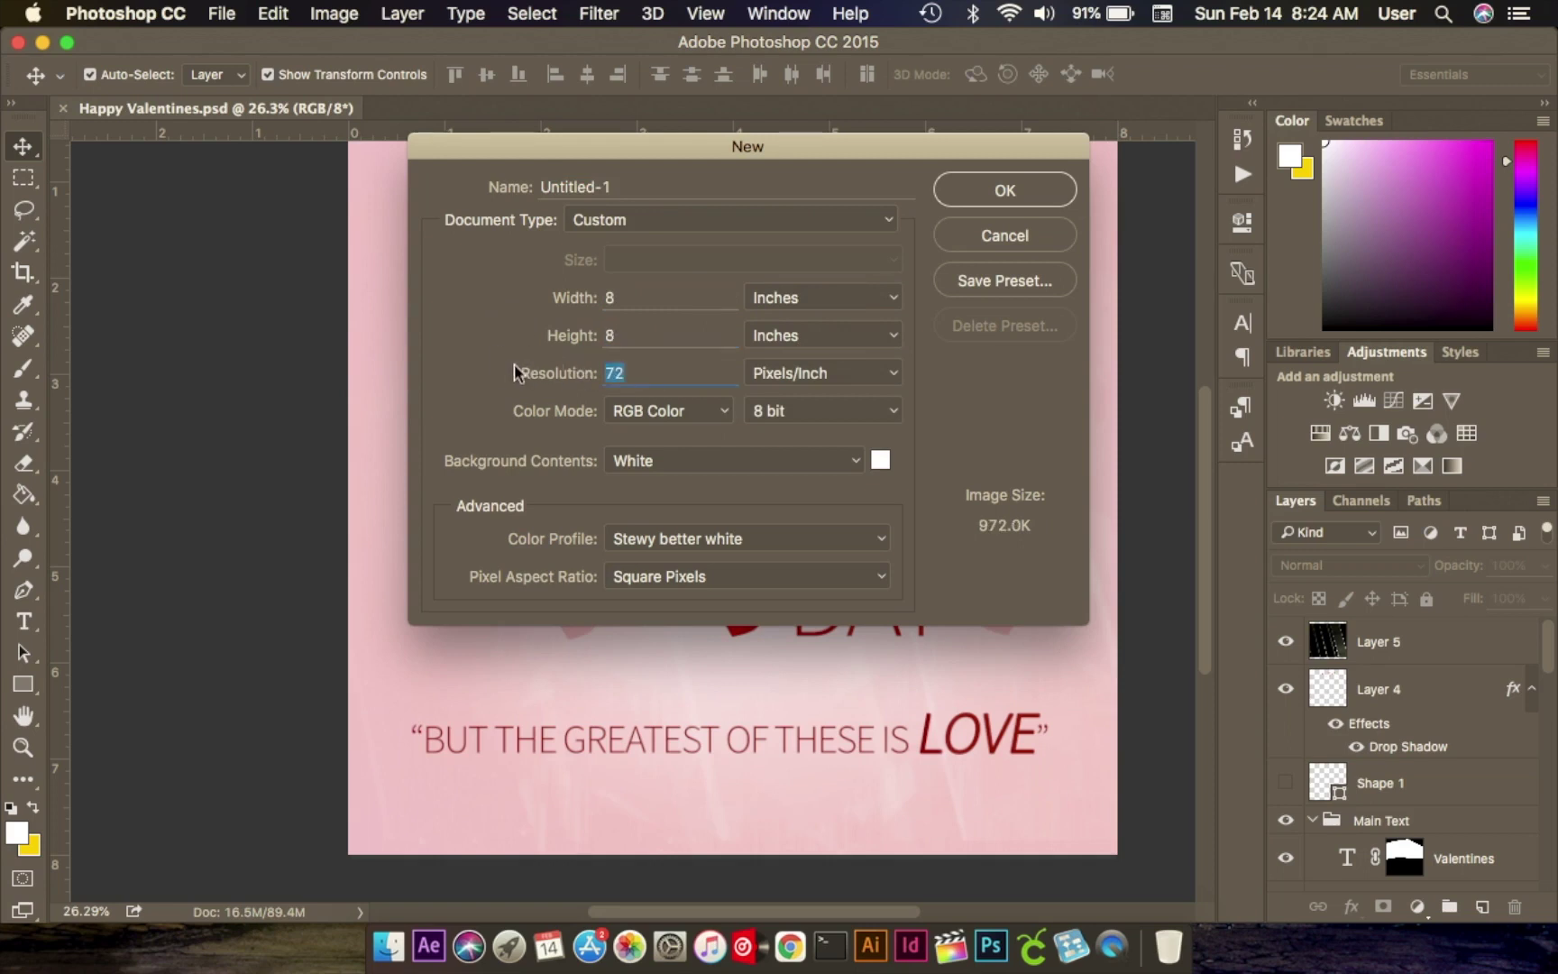
pyautogui.write('300')
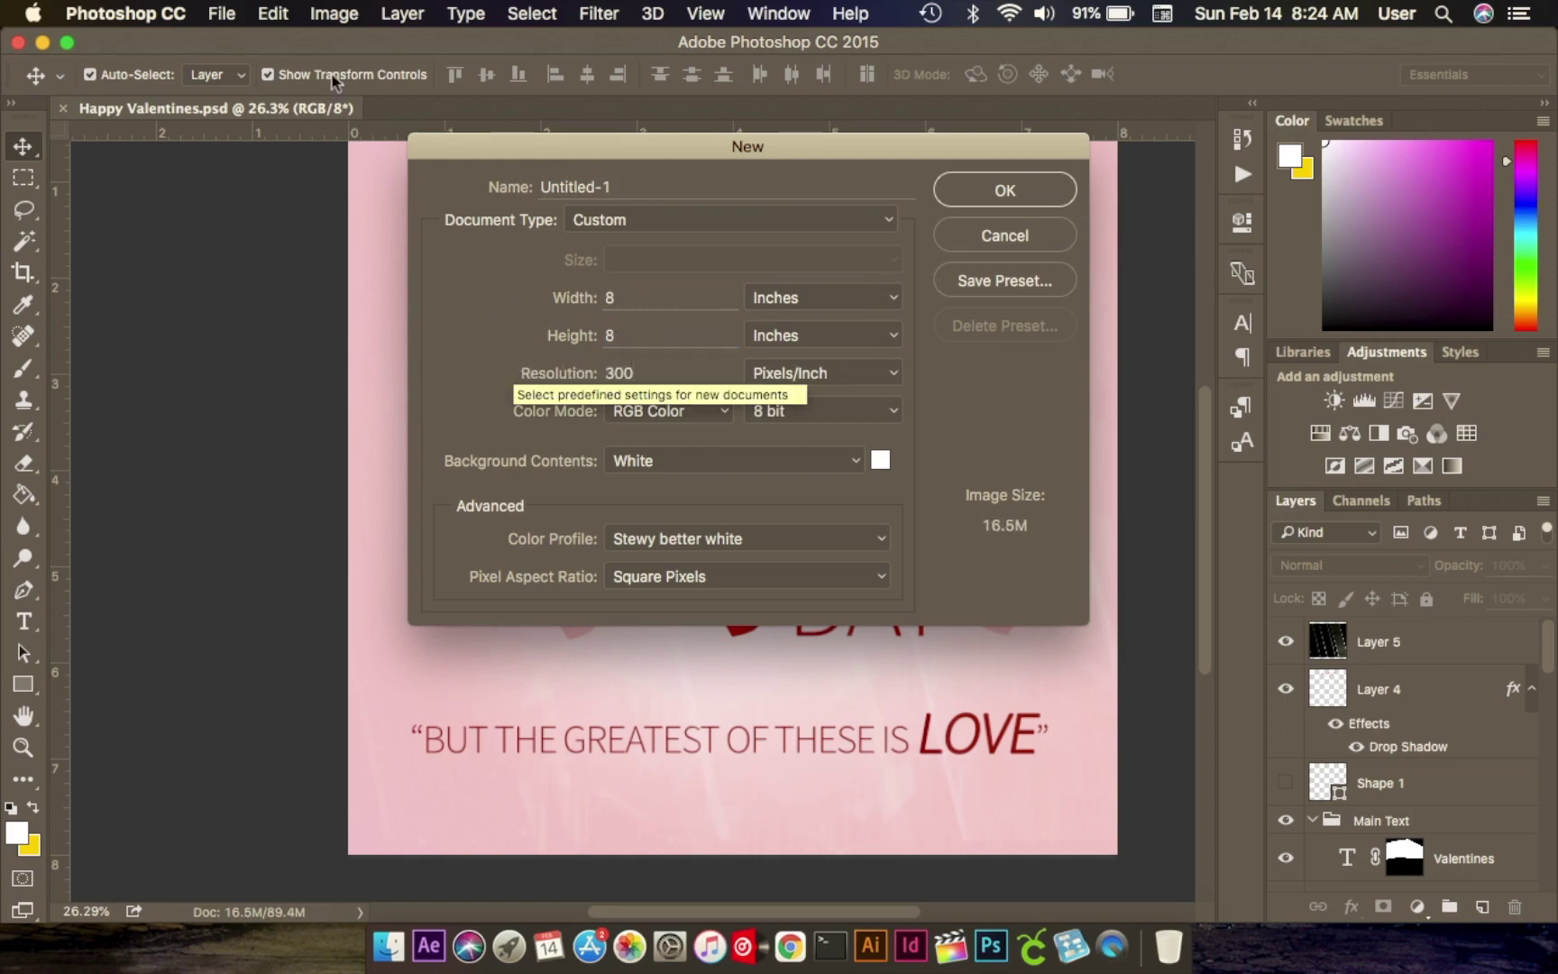
pyautogui.click(1009, 201)
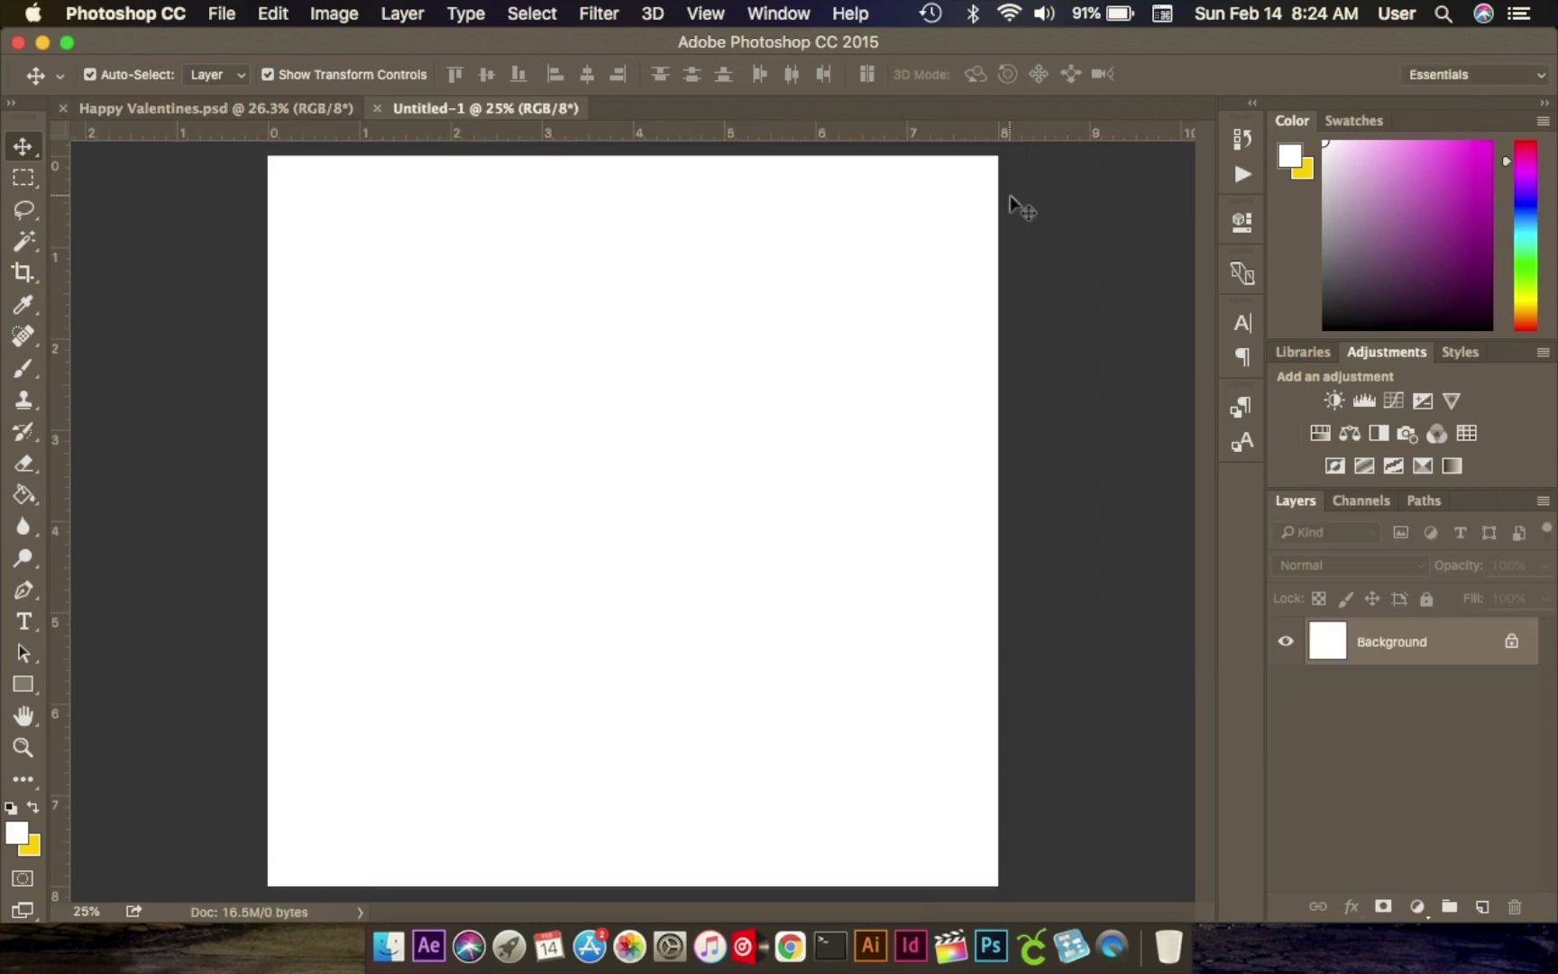
# Type 'Valentines' in dark red on the canvas's left side, with All Caps turned off, and commit.
pyautogui.click(270, 108)
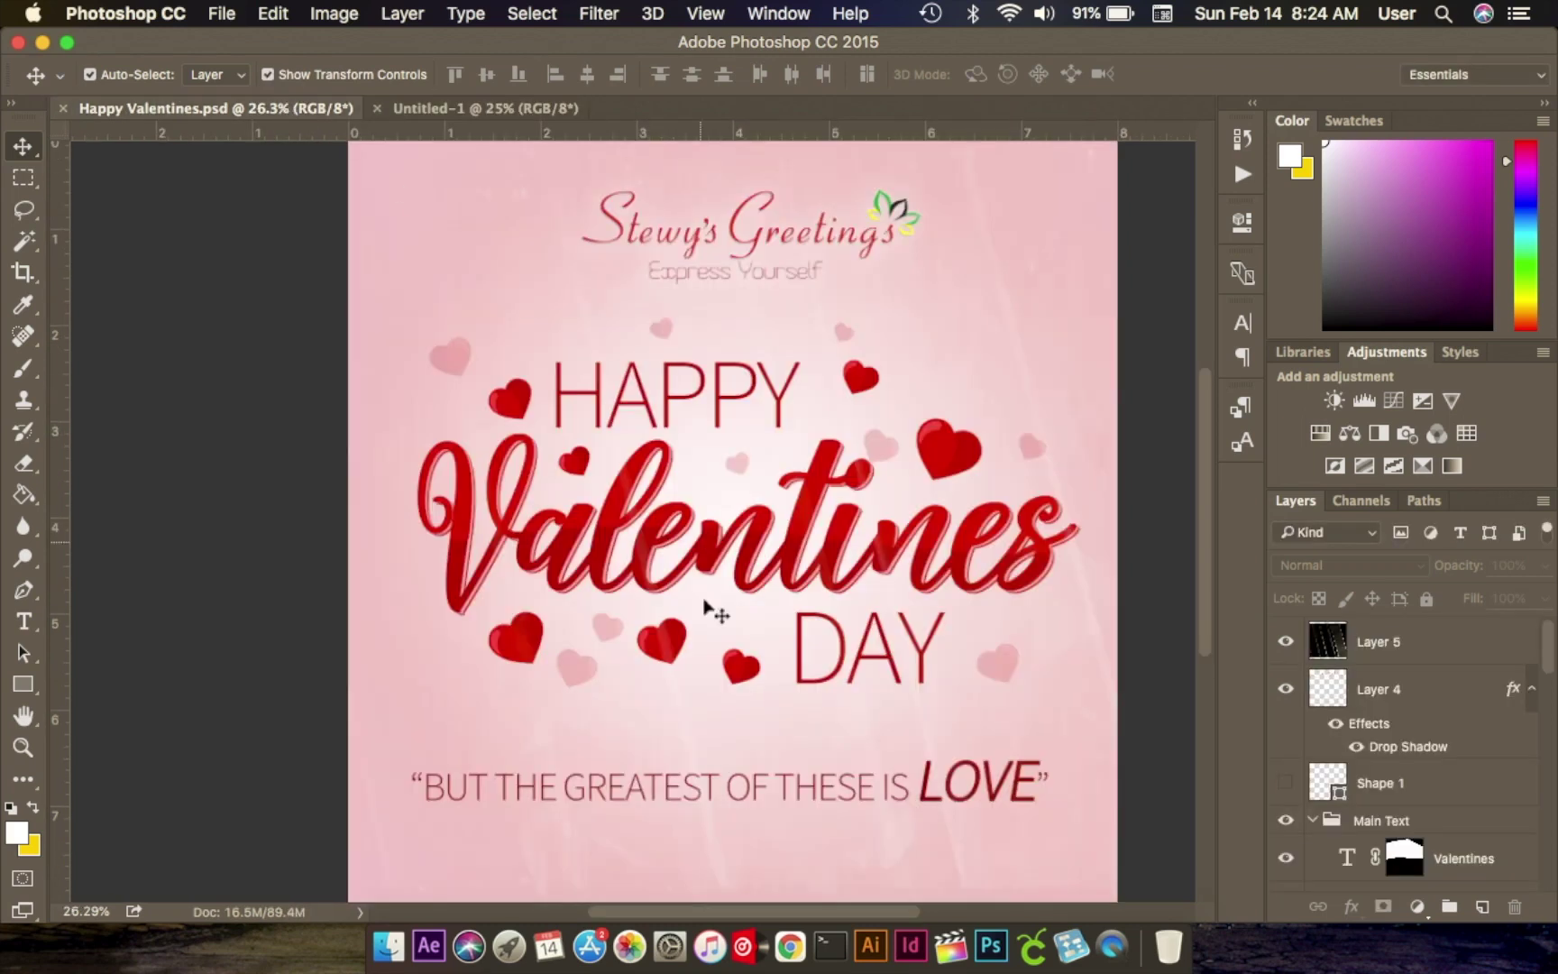
pyautogui.click(552, 119)
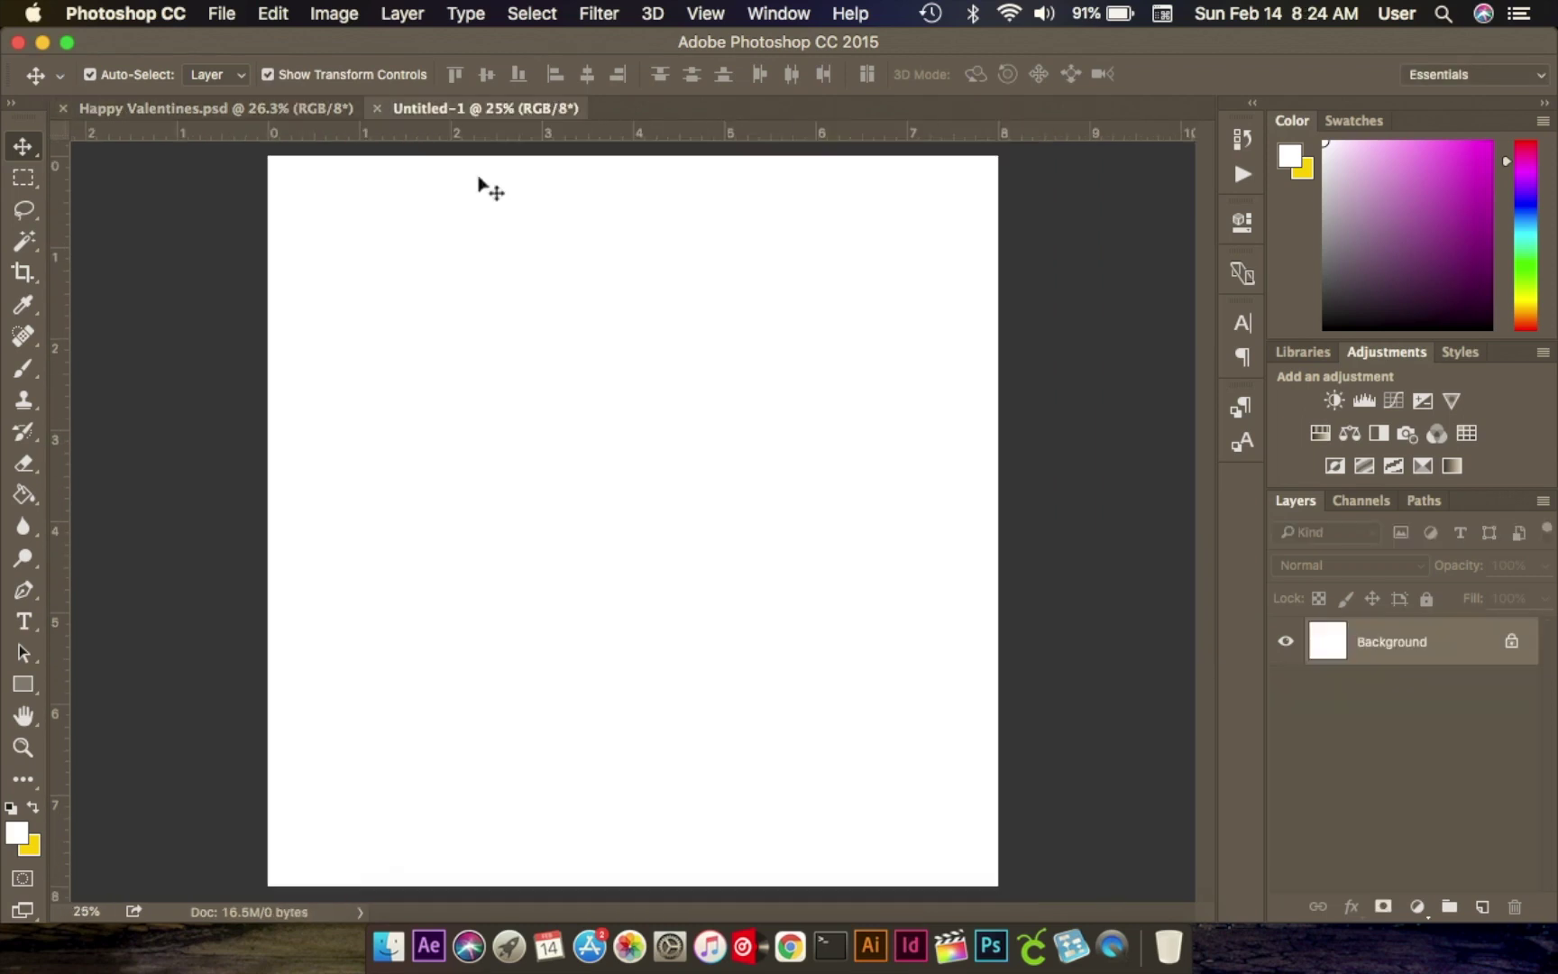
pyautogui.click(24, 622)
pyautogui.click(443, 507)
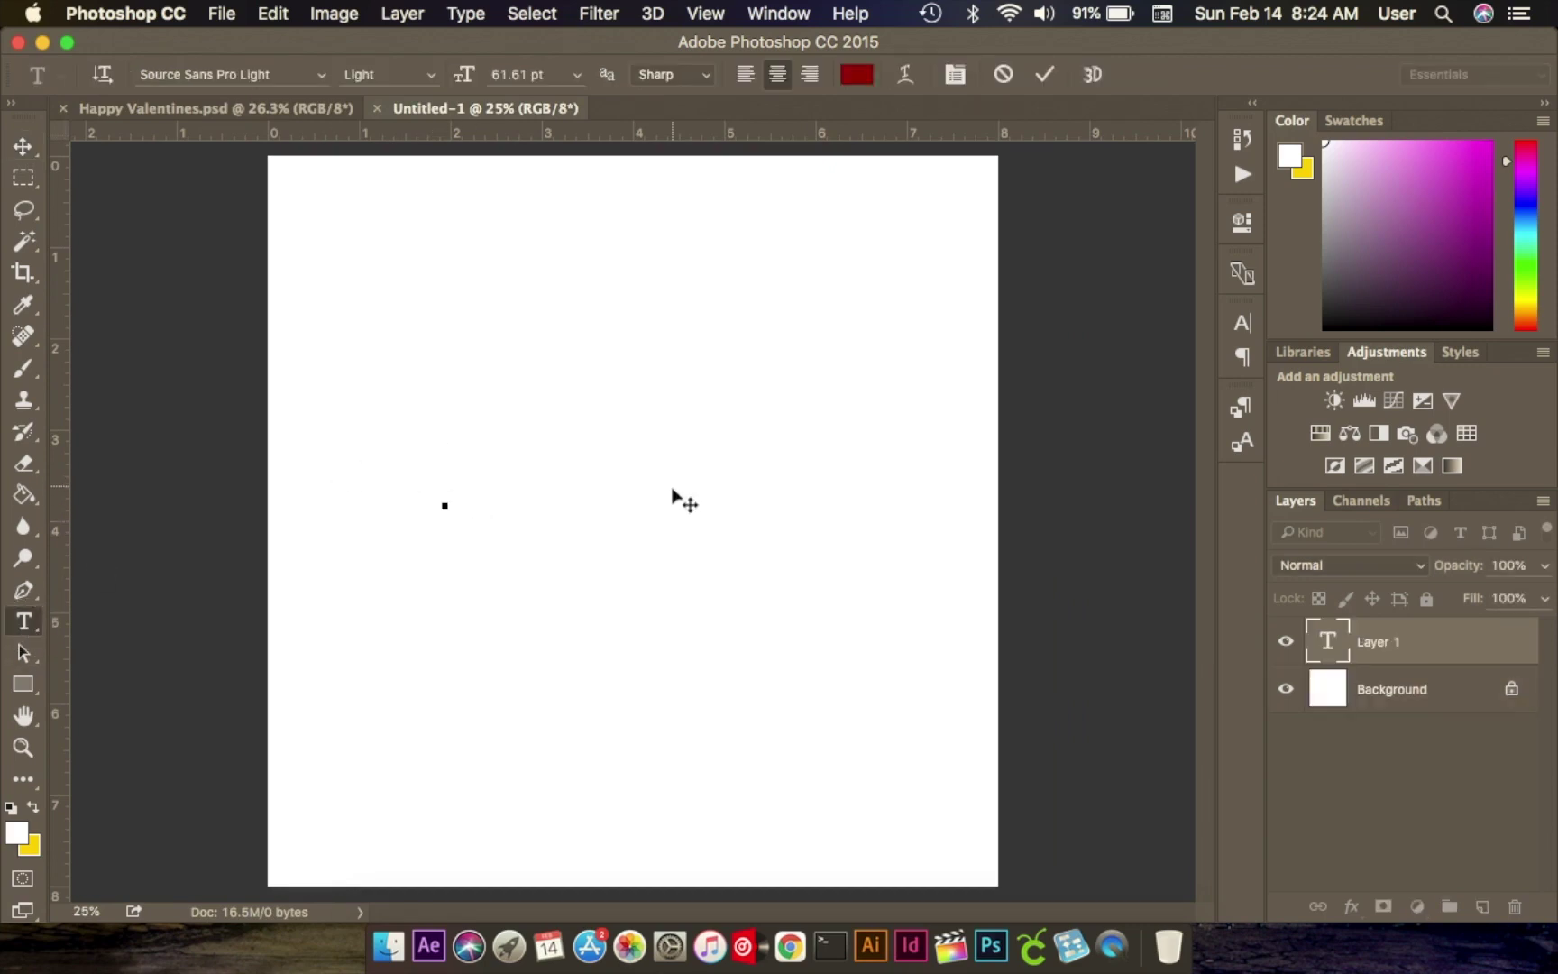
pyautogui.write('VAL')
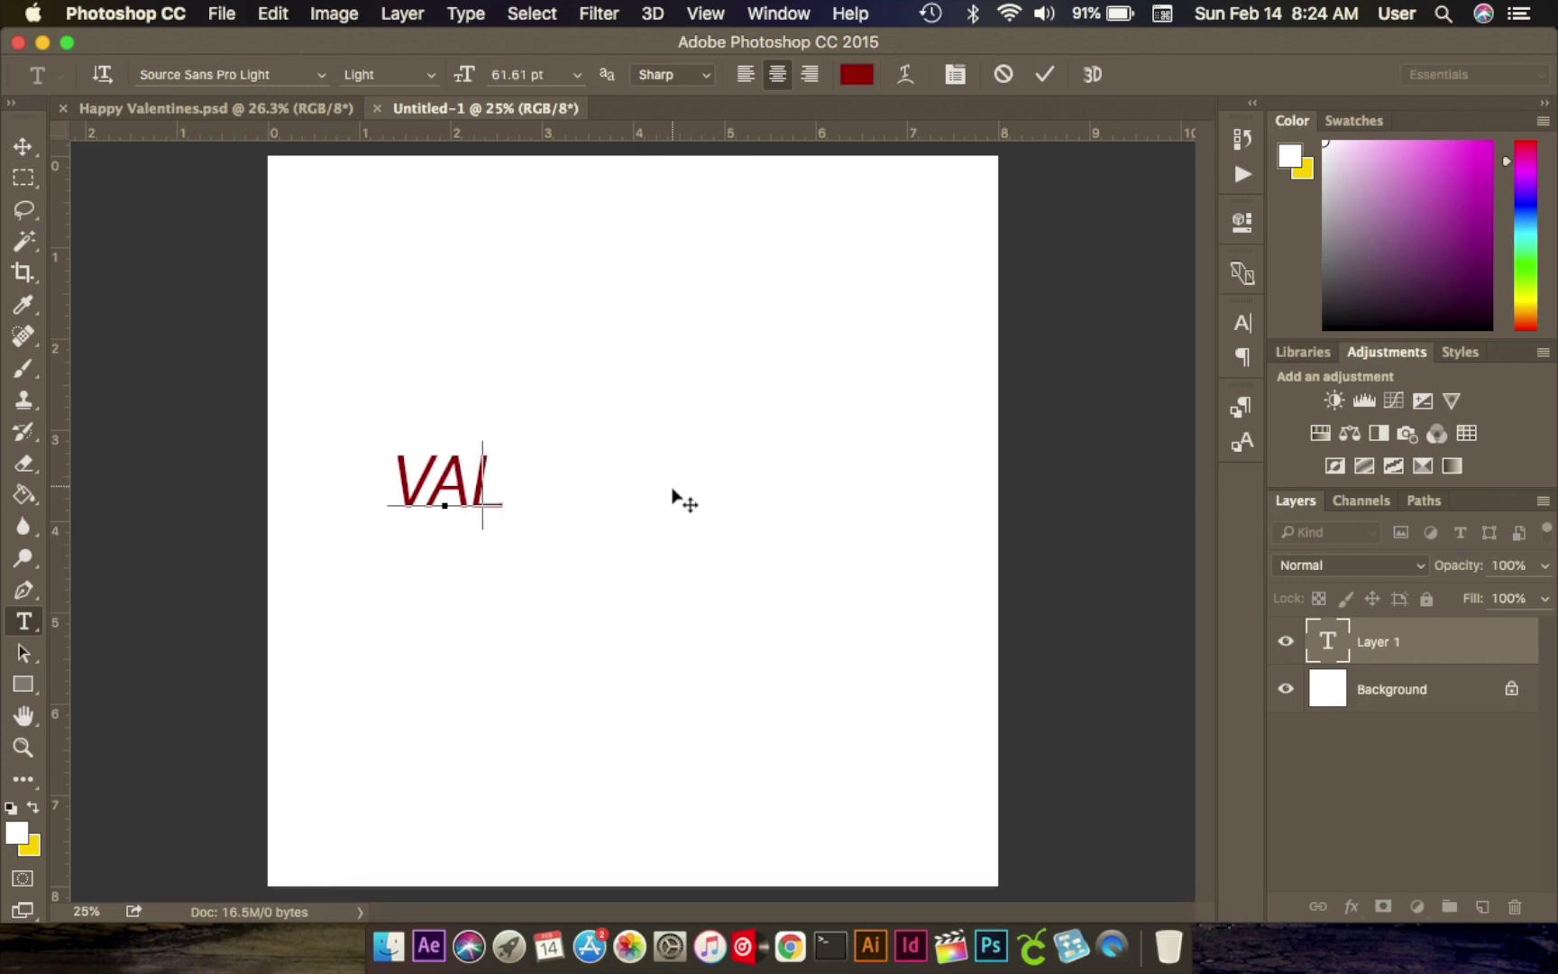
pyautogui.press('BackSpace')
pyautogui.press('BackSpace')
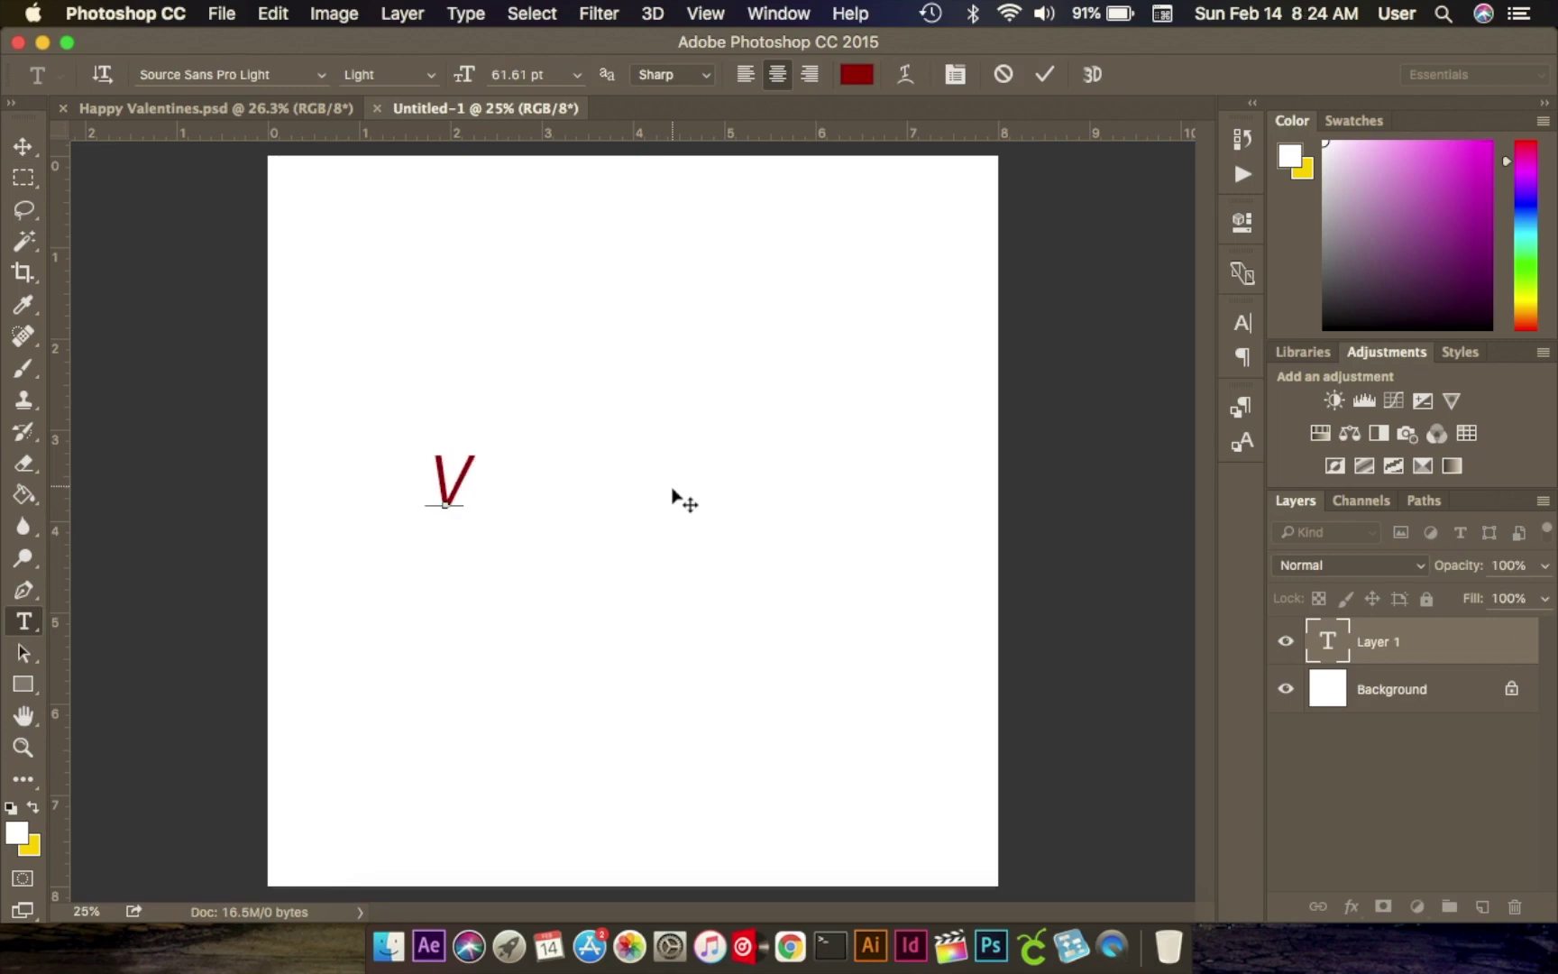
pyautogui.click(1245, 321)
pyautogui.click(1042, 498)
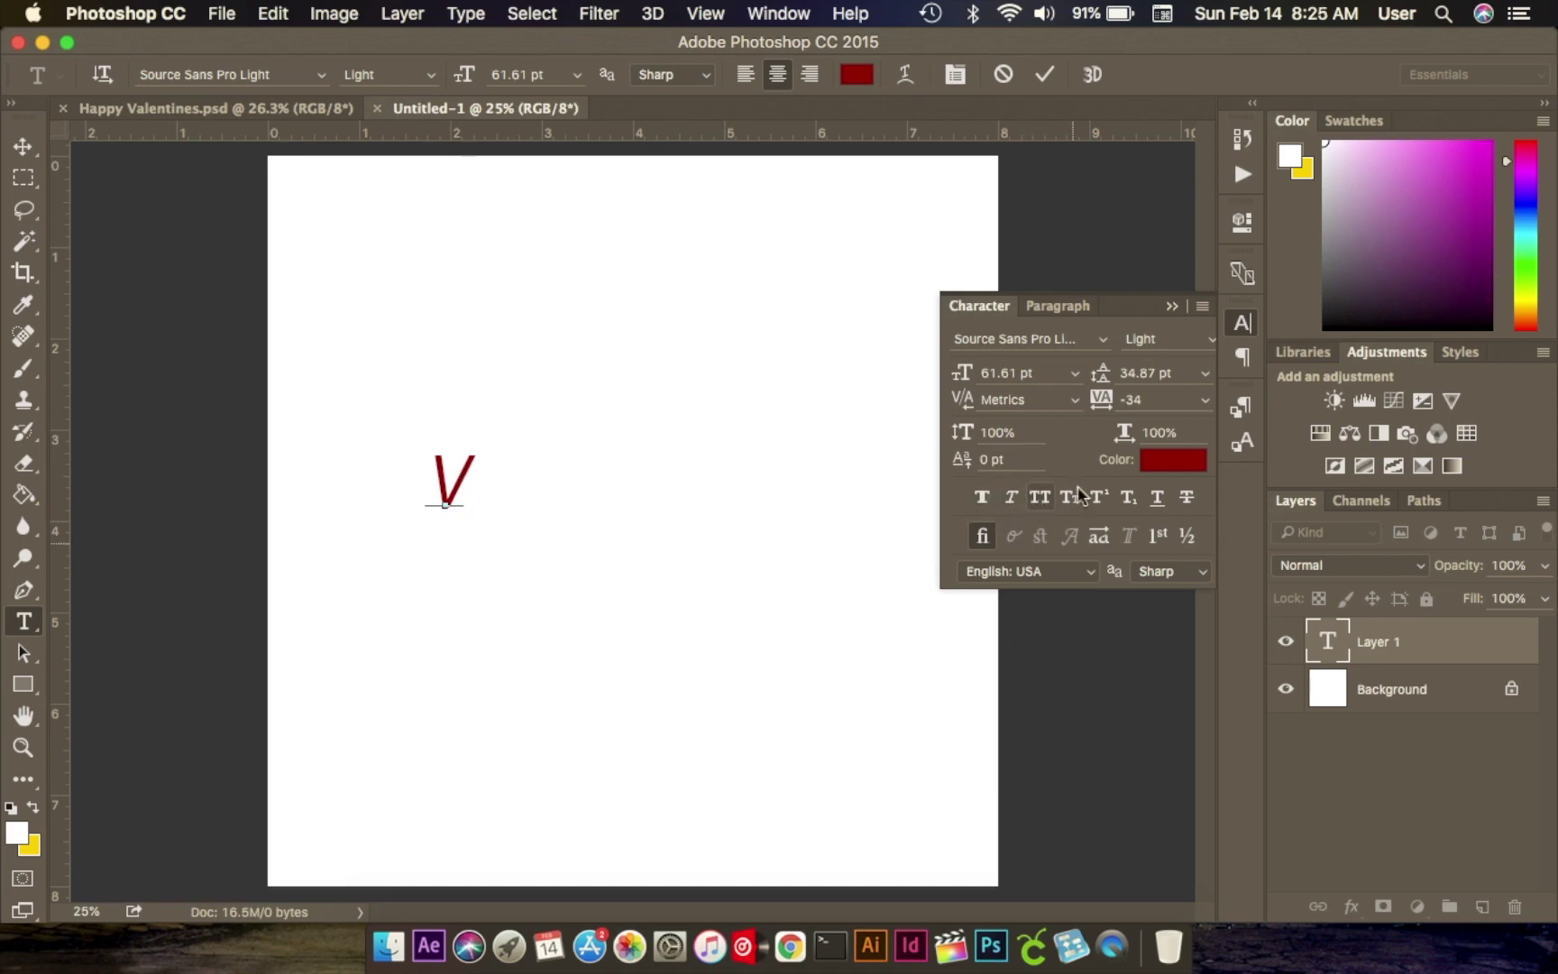
pyautogui.click(1172, 309)
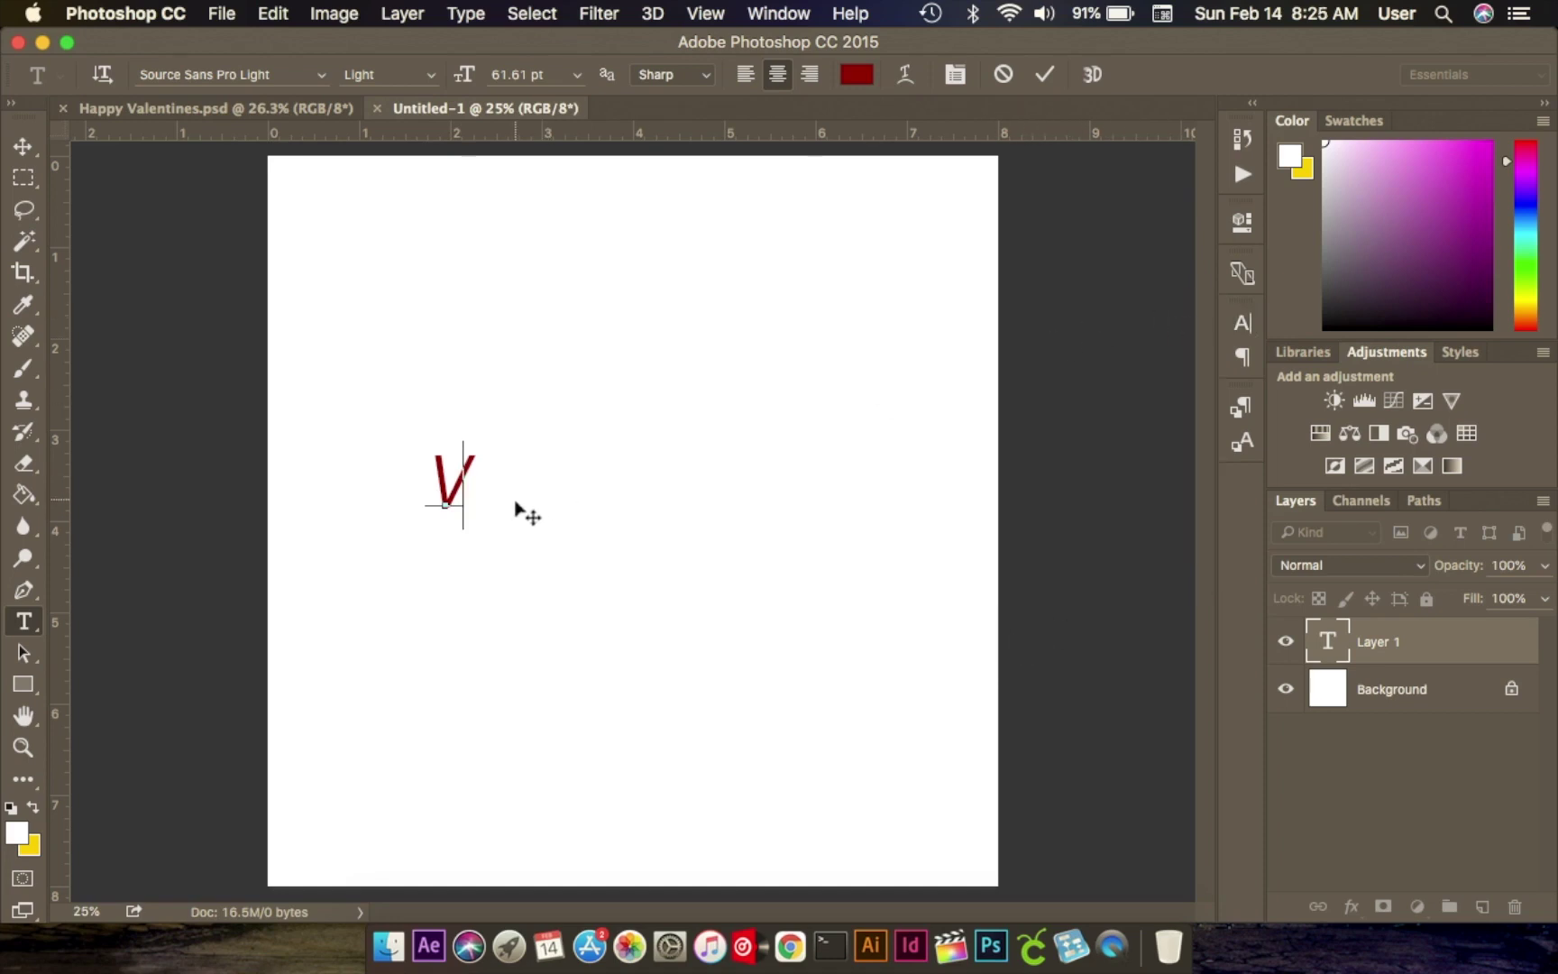
pyautogui.write('al')
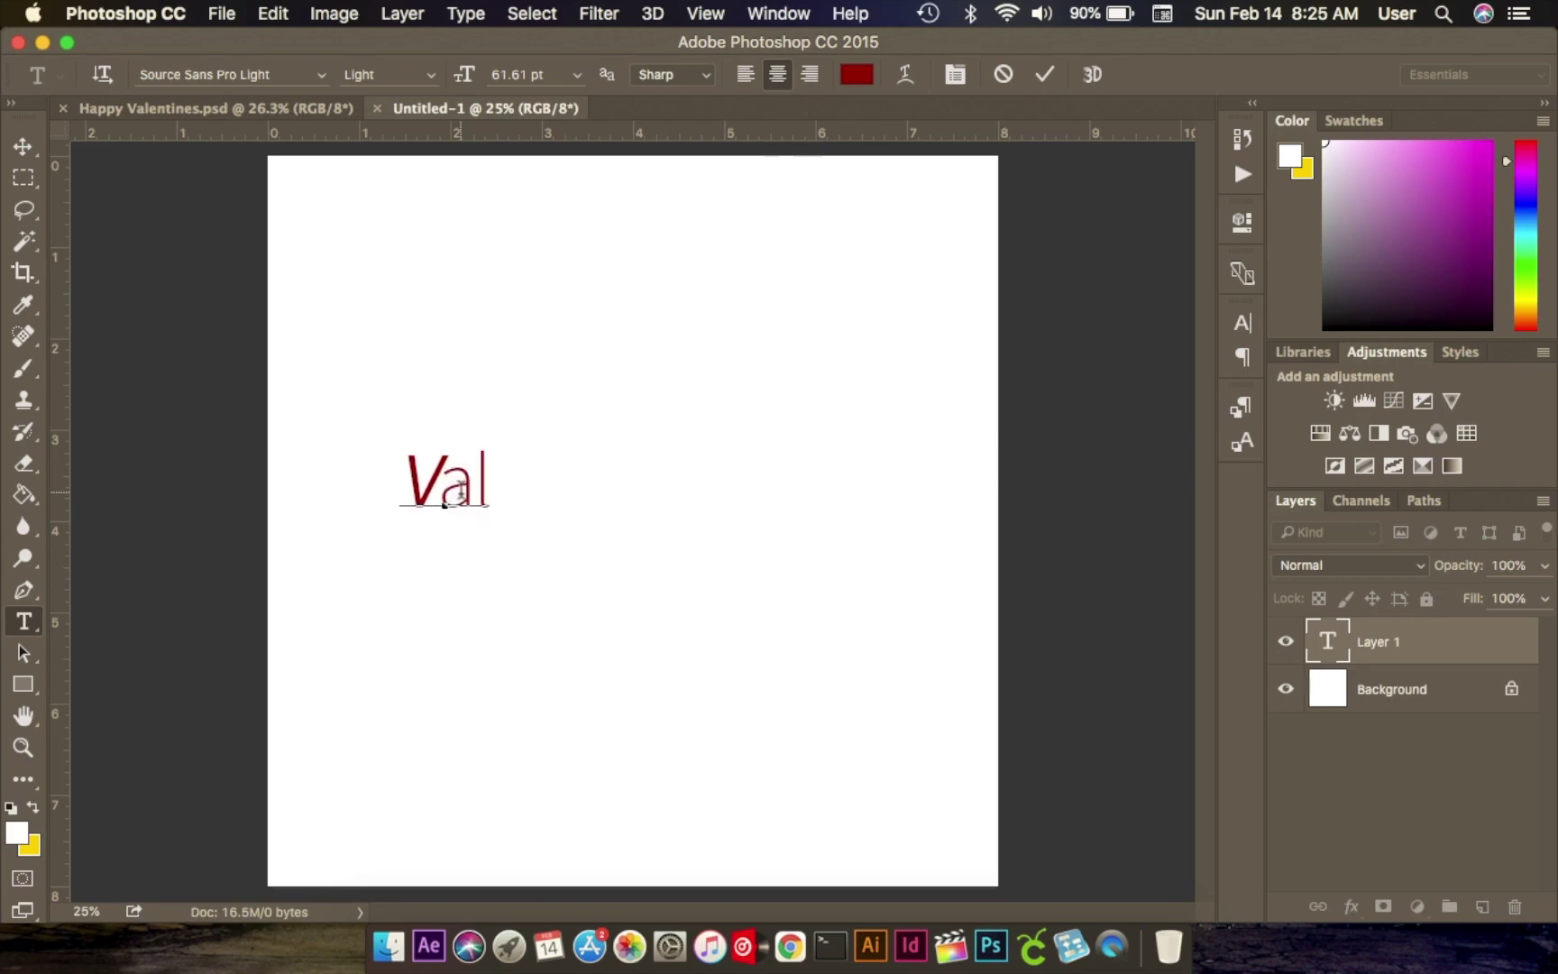
pyautogui.write('entines')
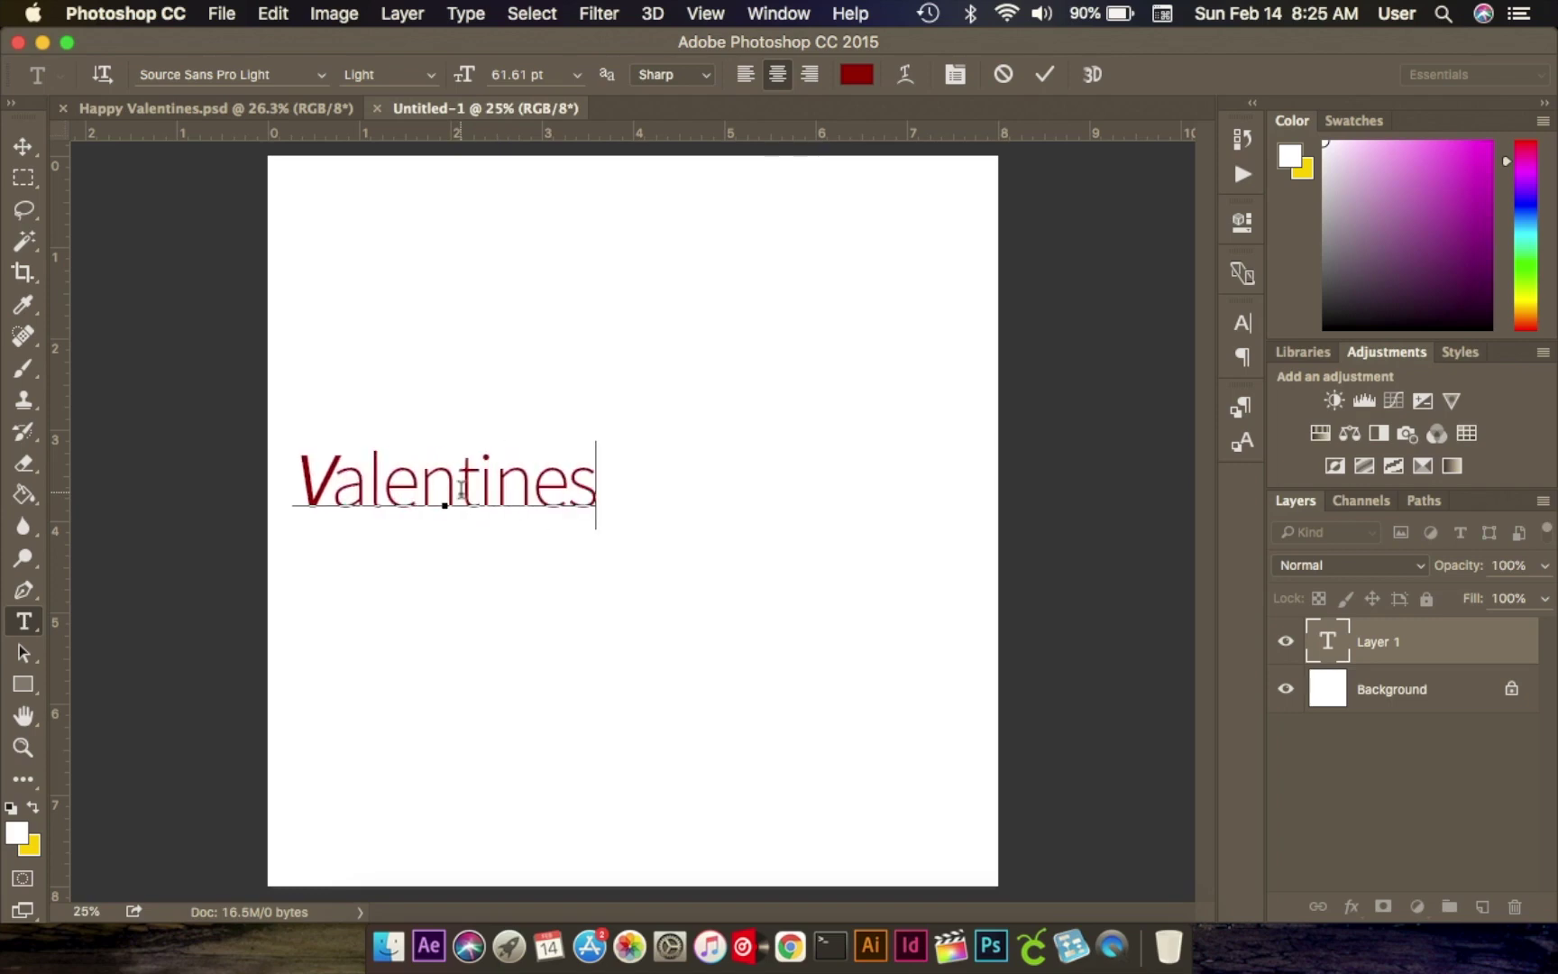
pyautogui.click(1045, 74)
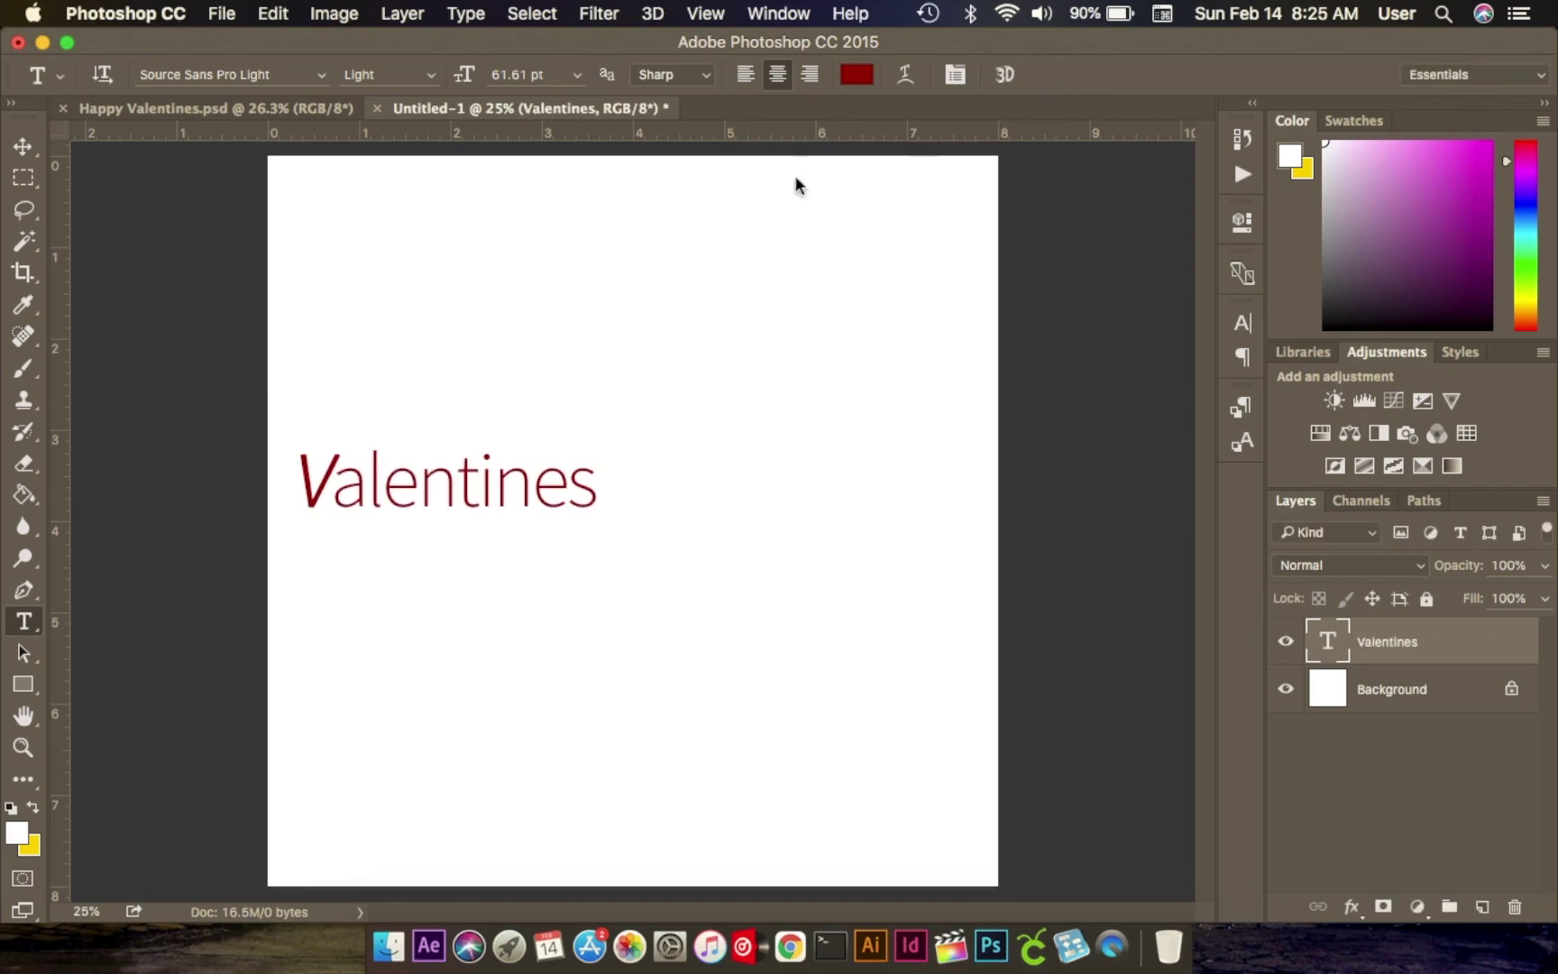
# Move Valentines to the canvas centre, scale it to about 99 pt, and select its text.
pyautogui.click(23, 145)
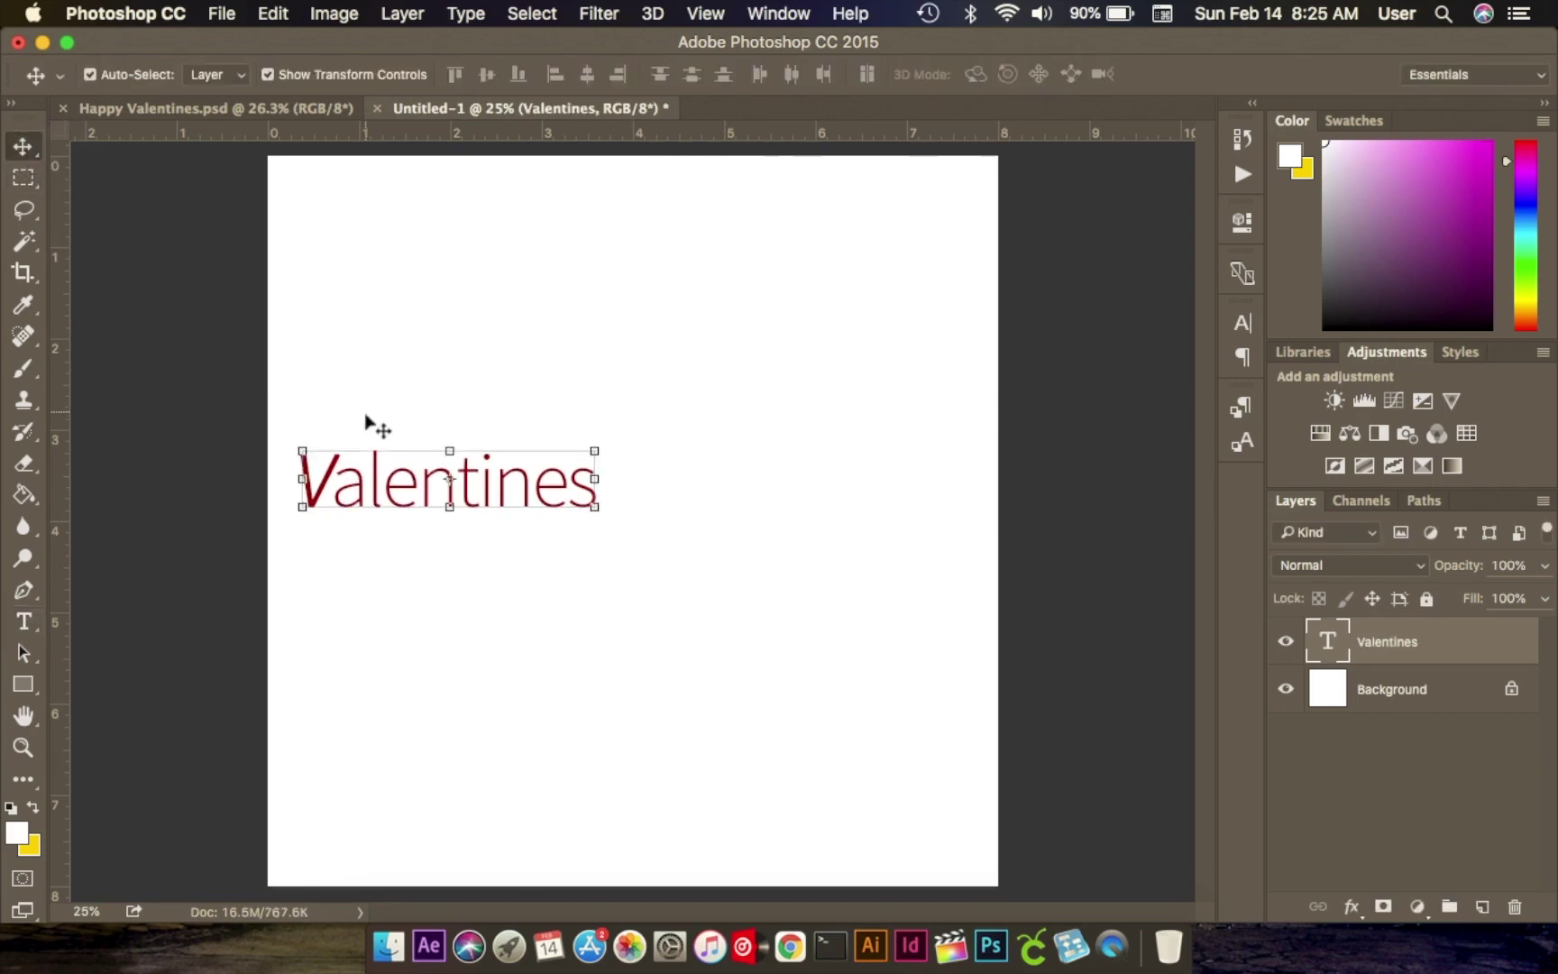
pyautogui.moveTo(474, 493); pyautogui.dragTo(609, 506)
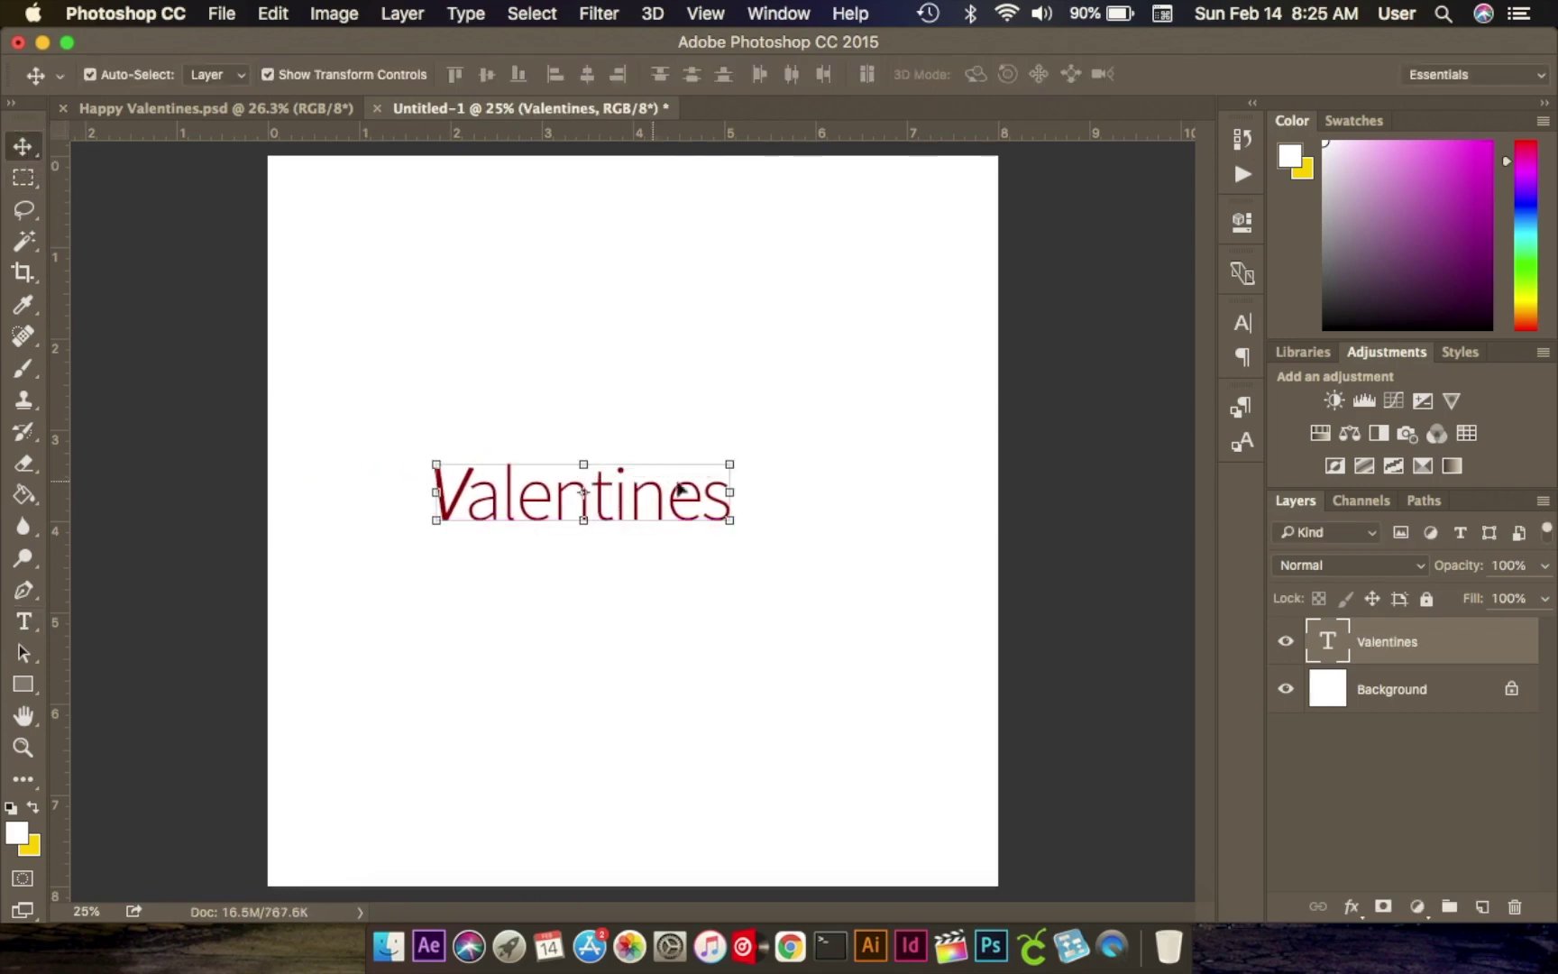
pyautogui.moveTo(737, 459); pyautogui.dragTo(734, 505)
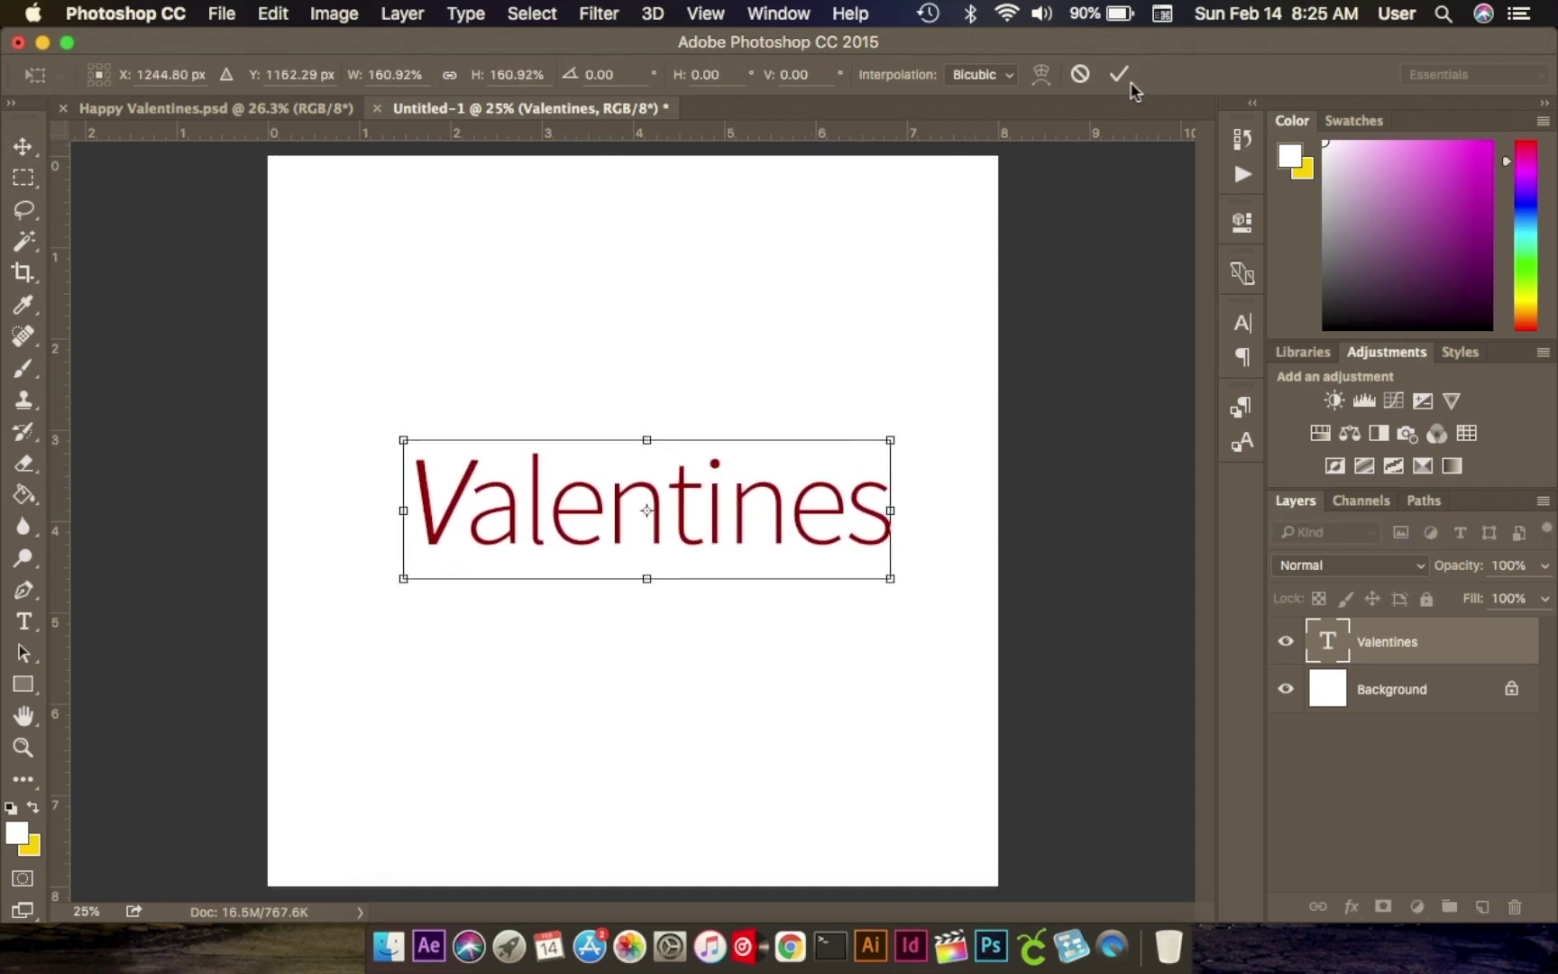
pyautogui.click(1119, 76)
pyautogui.click(21, 622)
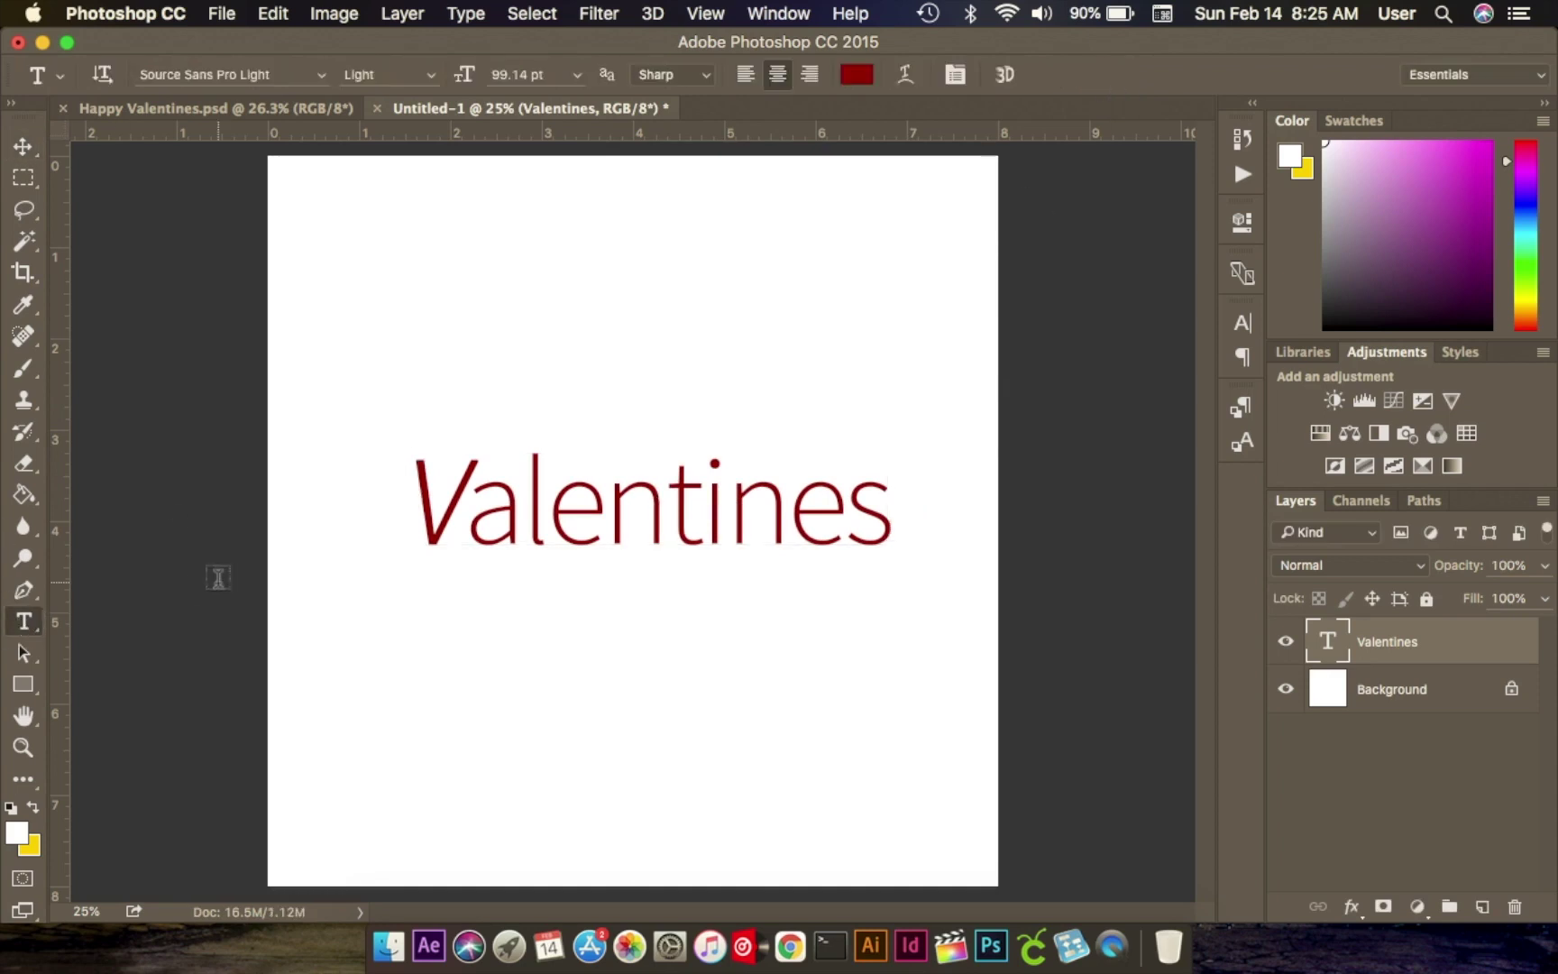
pyautogui.moveTo(416, 516); pyautogui.dragTo(899, 487)
# Change the Valentines font to valentine Regular.
pyautogui.click(260, 76)
pyautogui.press('BackSpace')
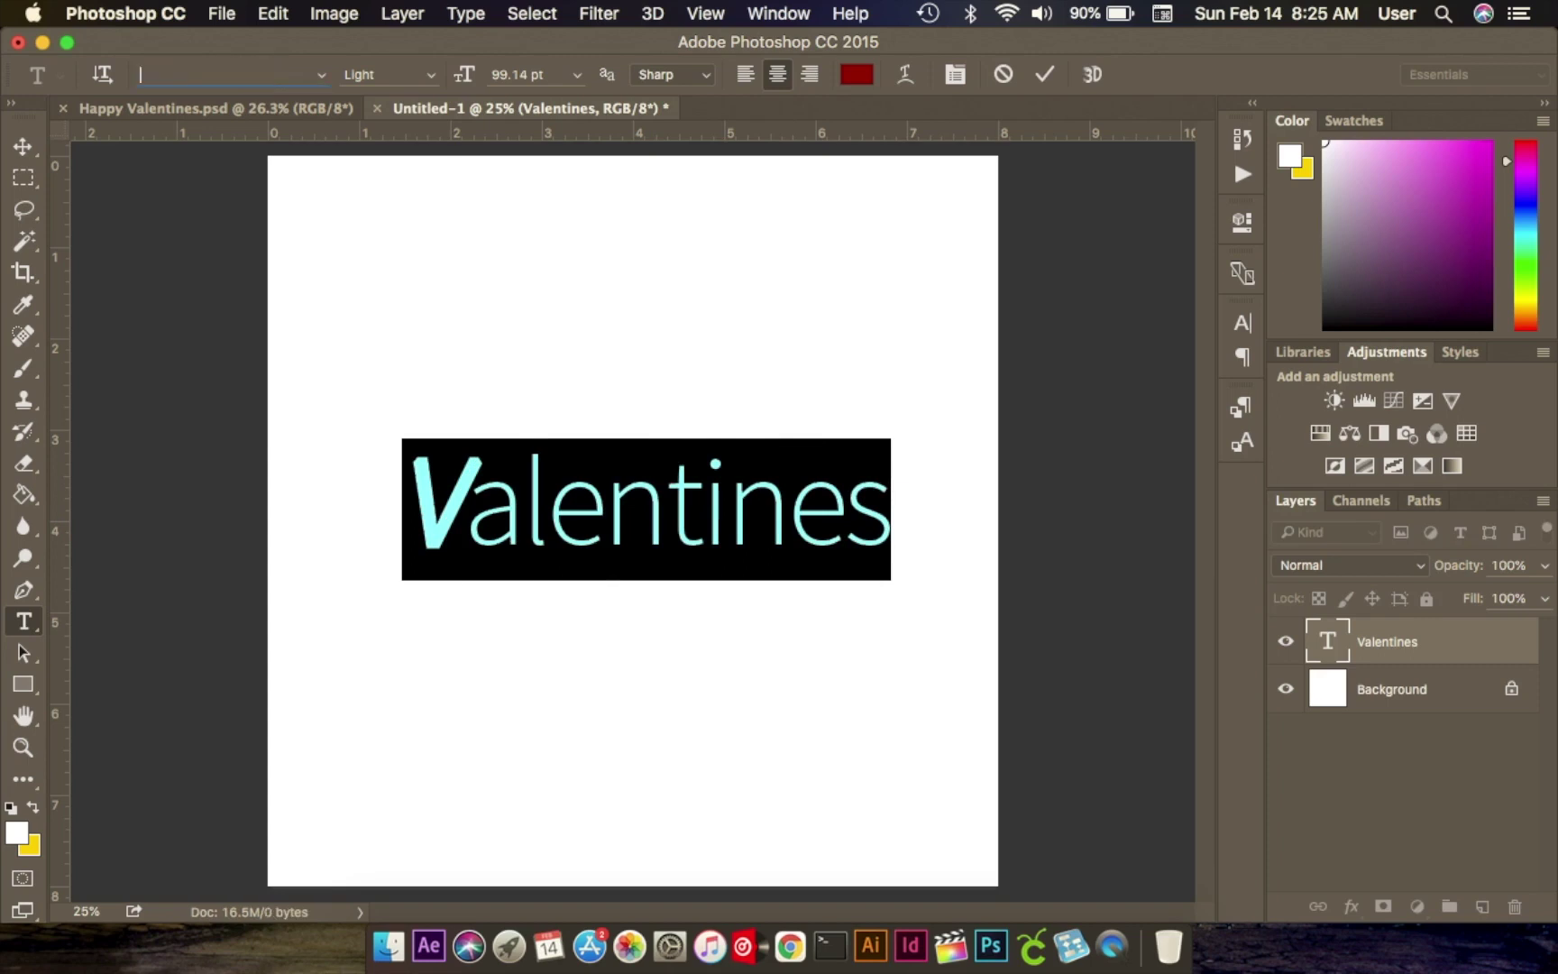
pyautogui.write('vale')
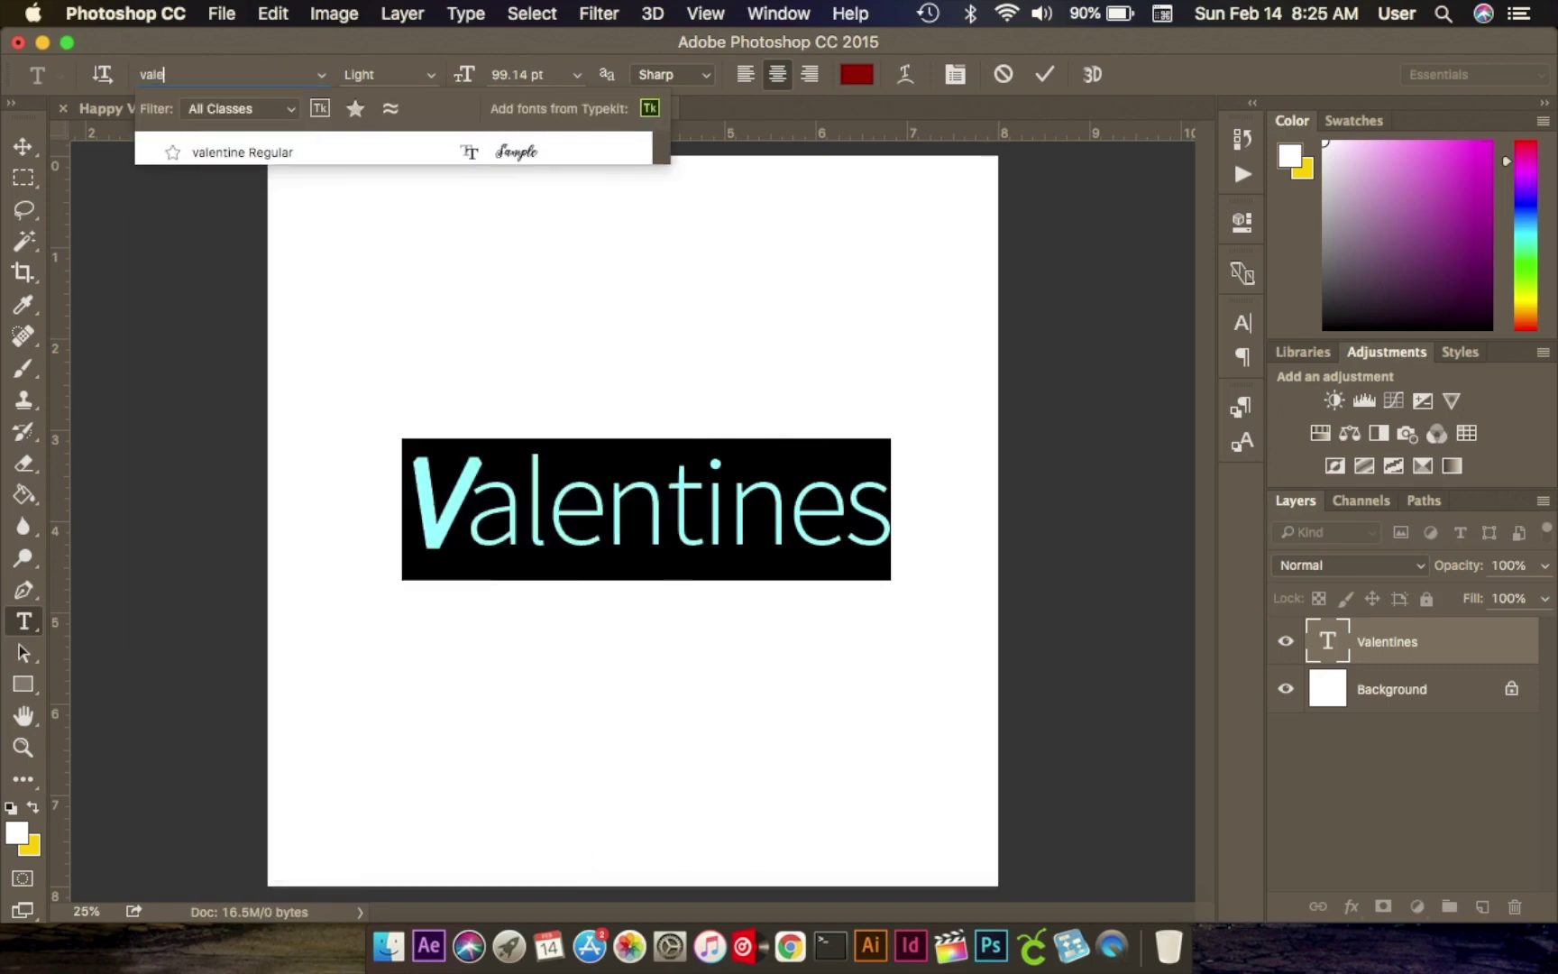
pyautogui.click(242, 153)
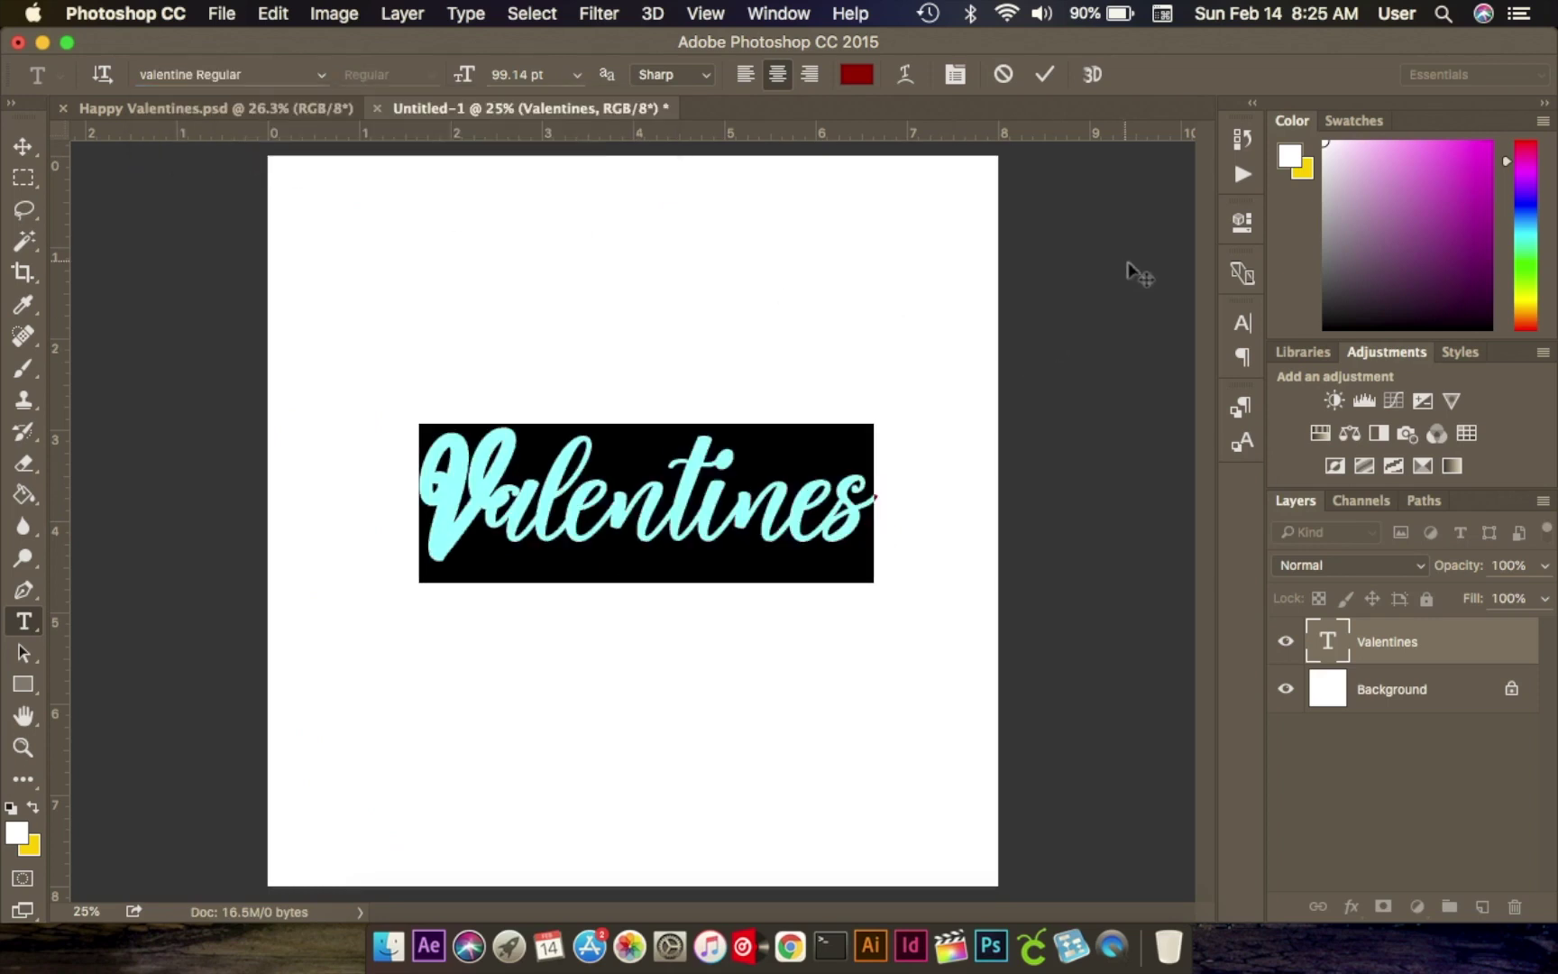
# Turn off faux bold on Valentines and commit the text.
pyautogui.click(1240, 323)
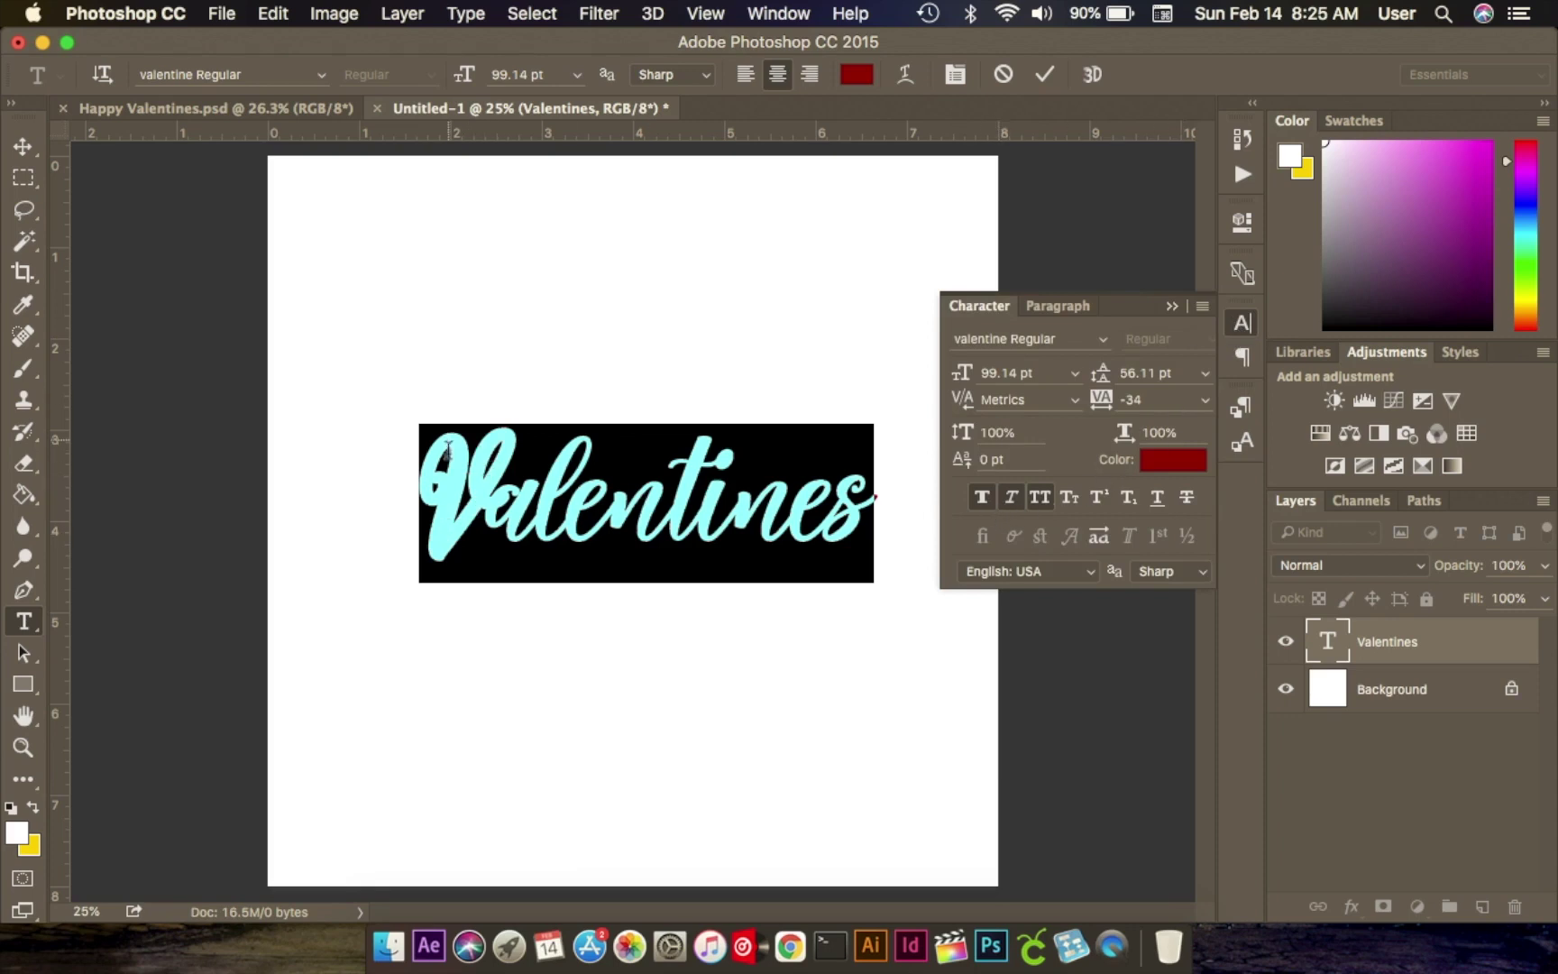
pyautogui.click(983, 499)
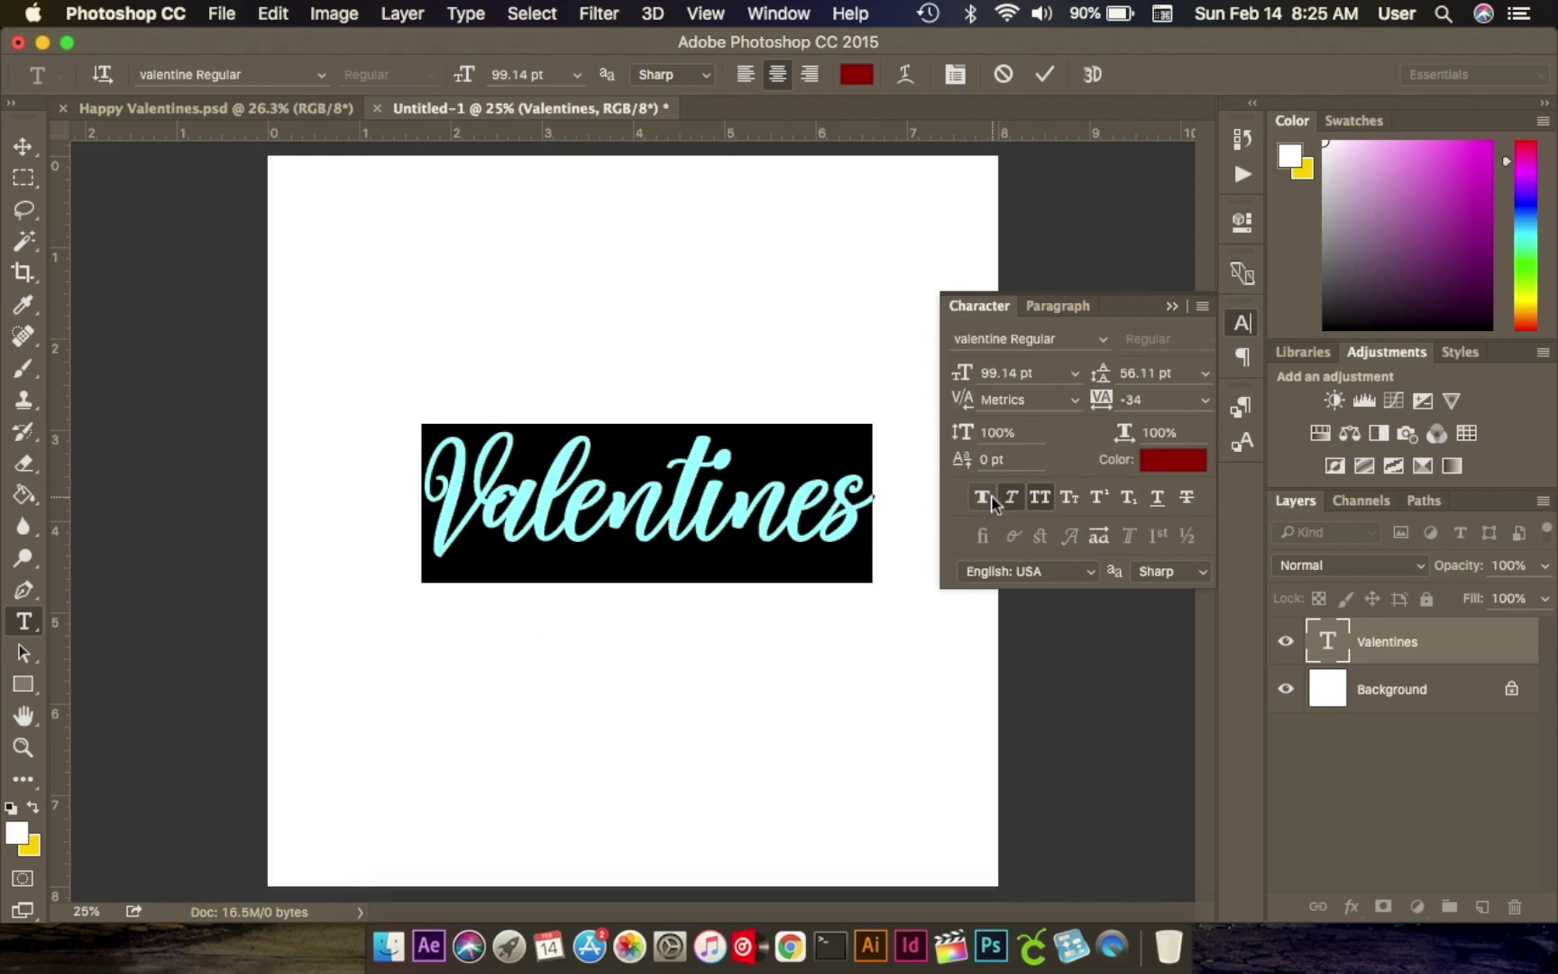
pyautogui.click(1011, 498)
pyautogui.click(1037, 501)
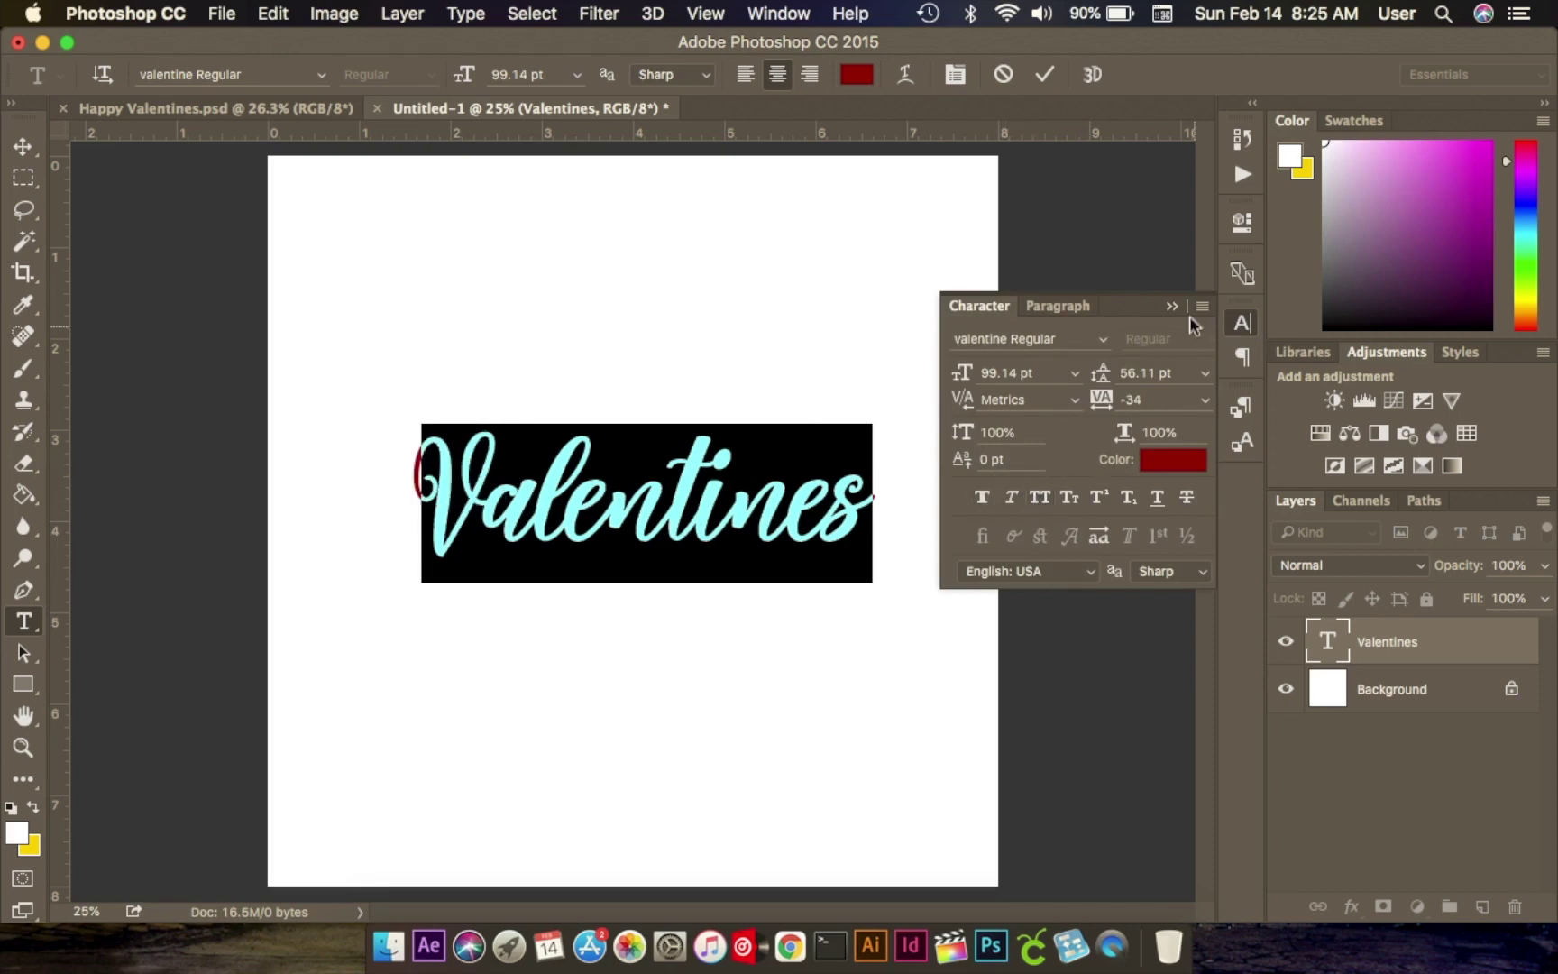
pyautogui.click(1043, 74)
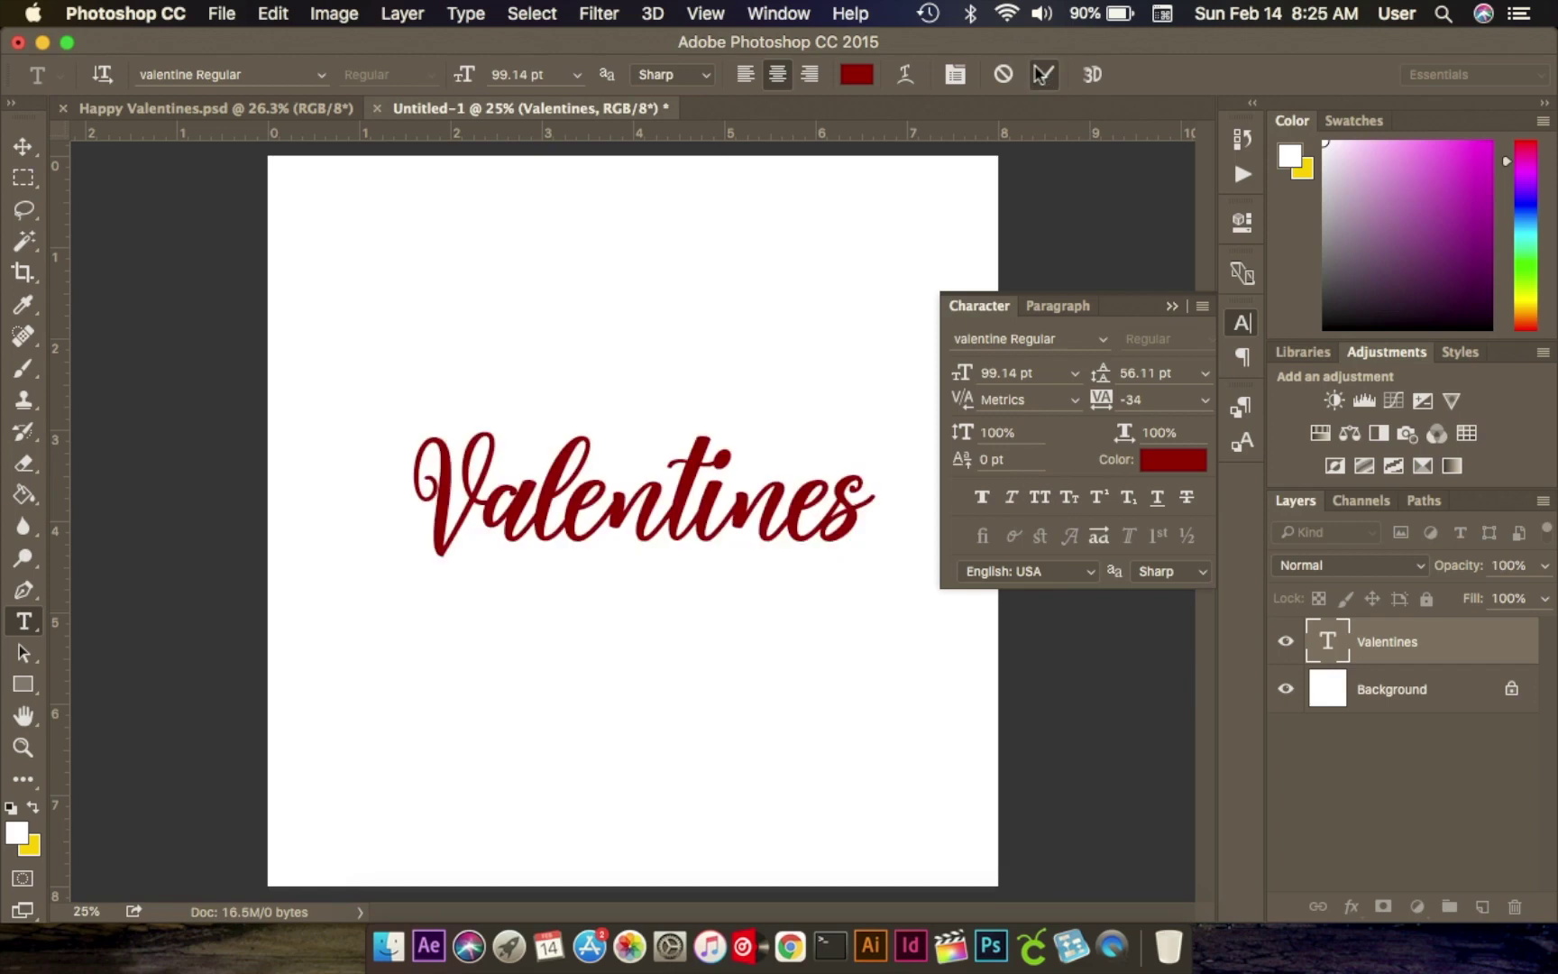
pyautogui.click(1168, 310)
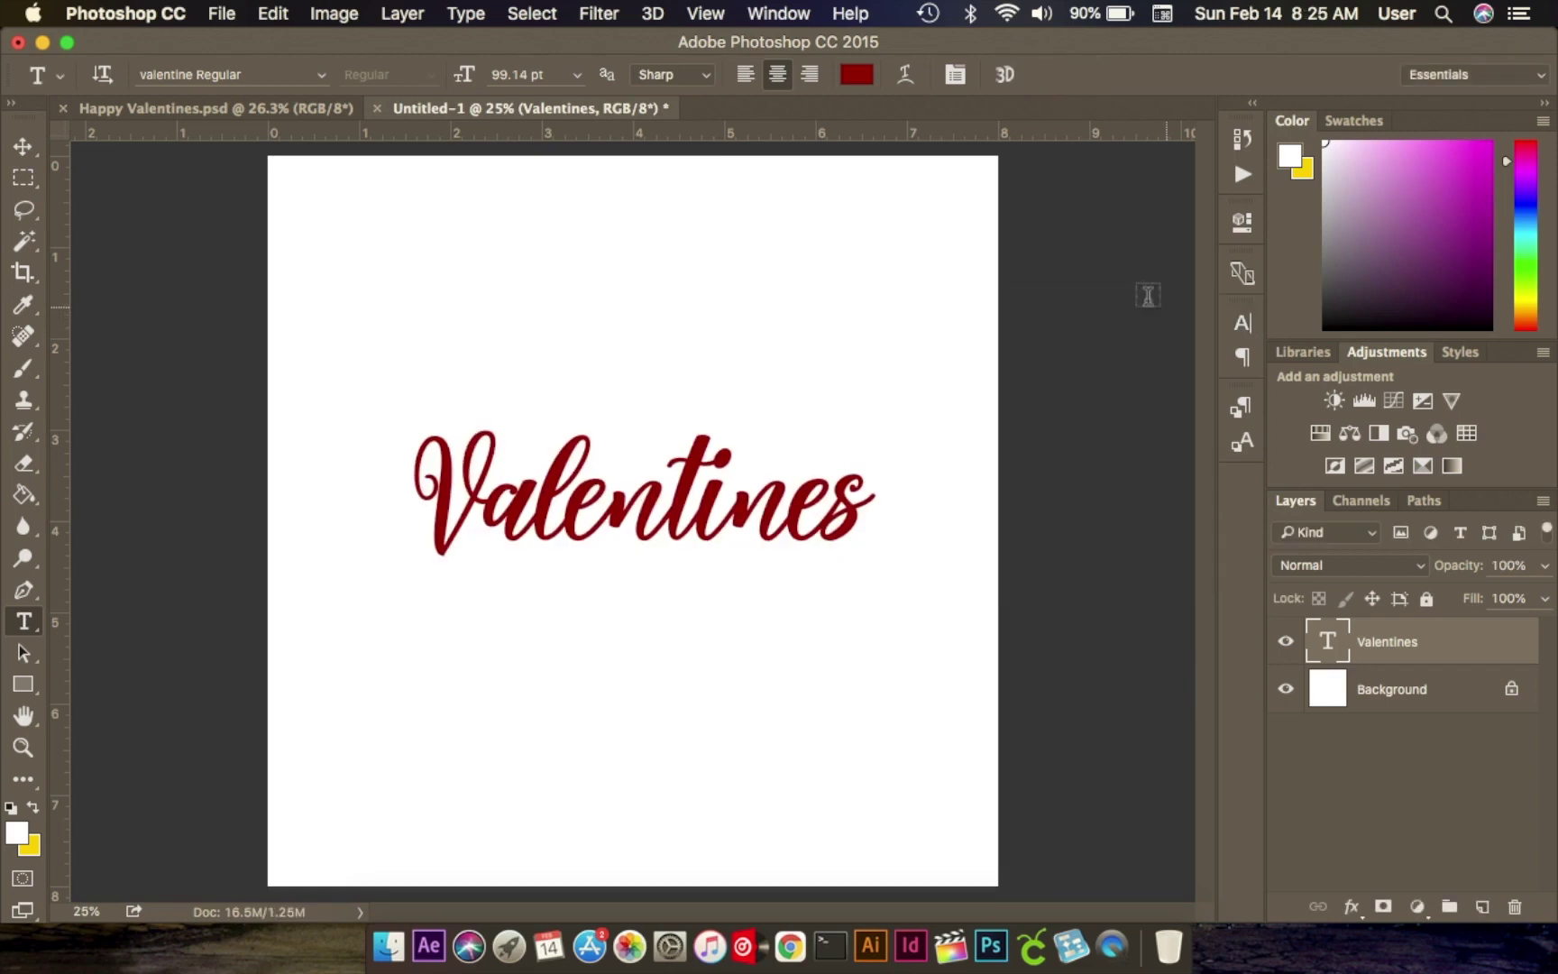
# Scale Valentines up to about 109% and shift it slightly right.
pyautogui.click(172, 110)
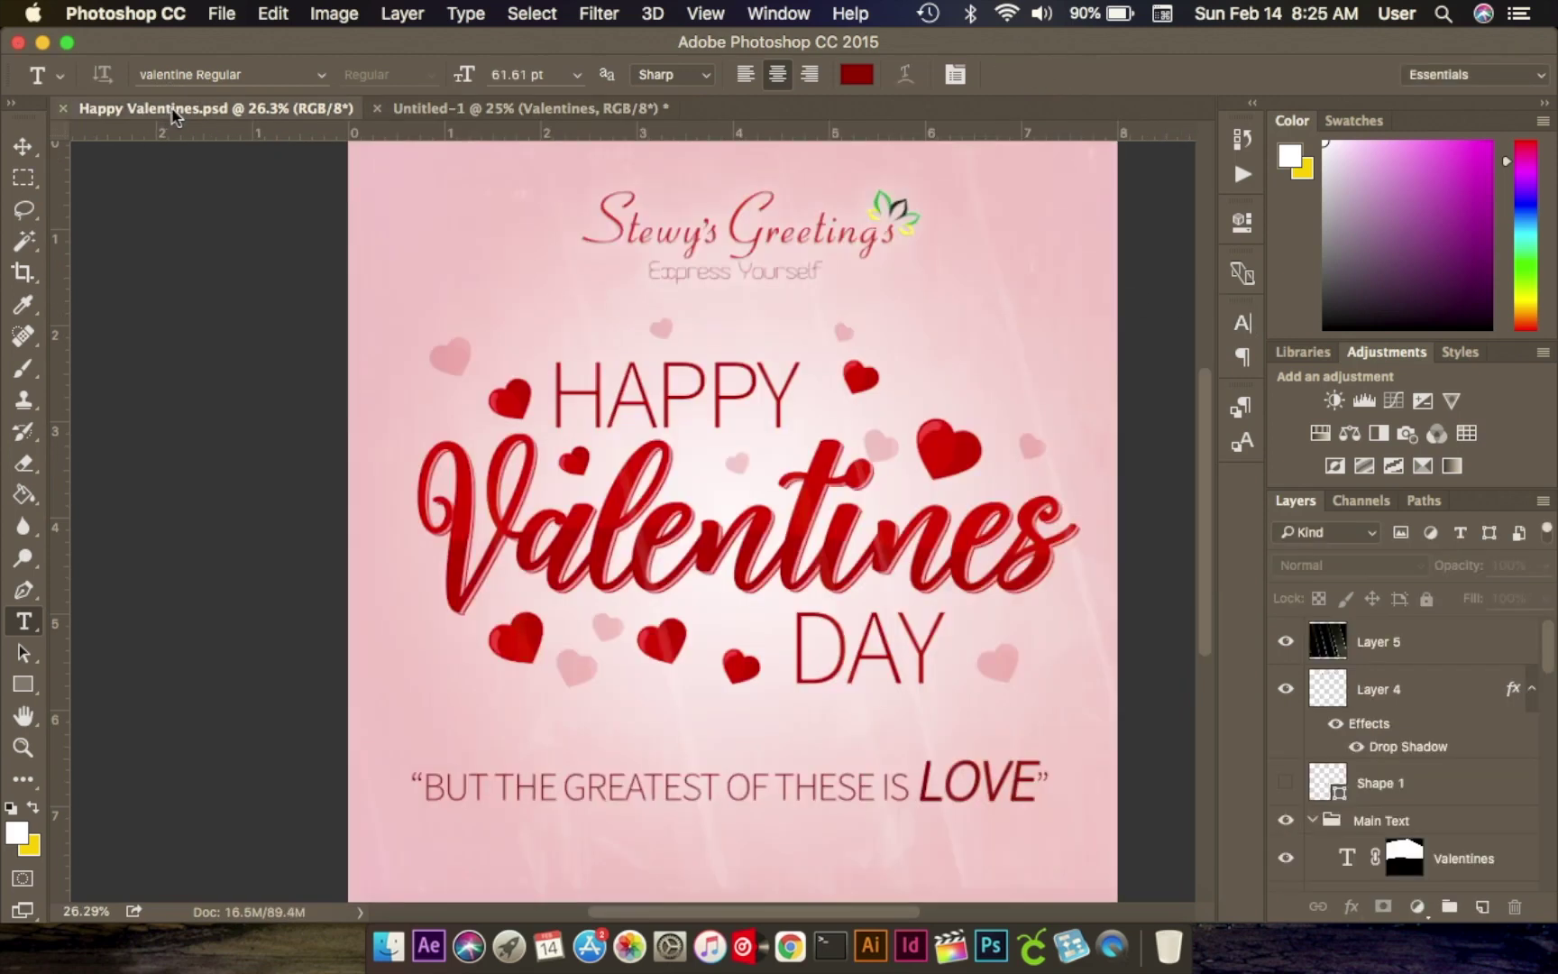
pyautogui.click(552, 109)
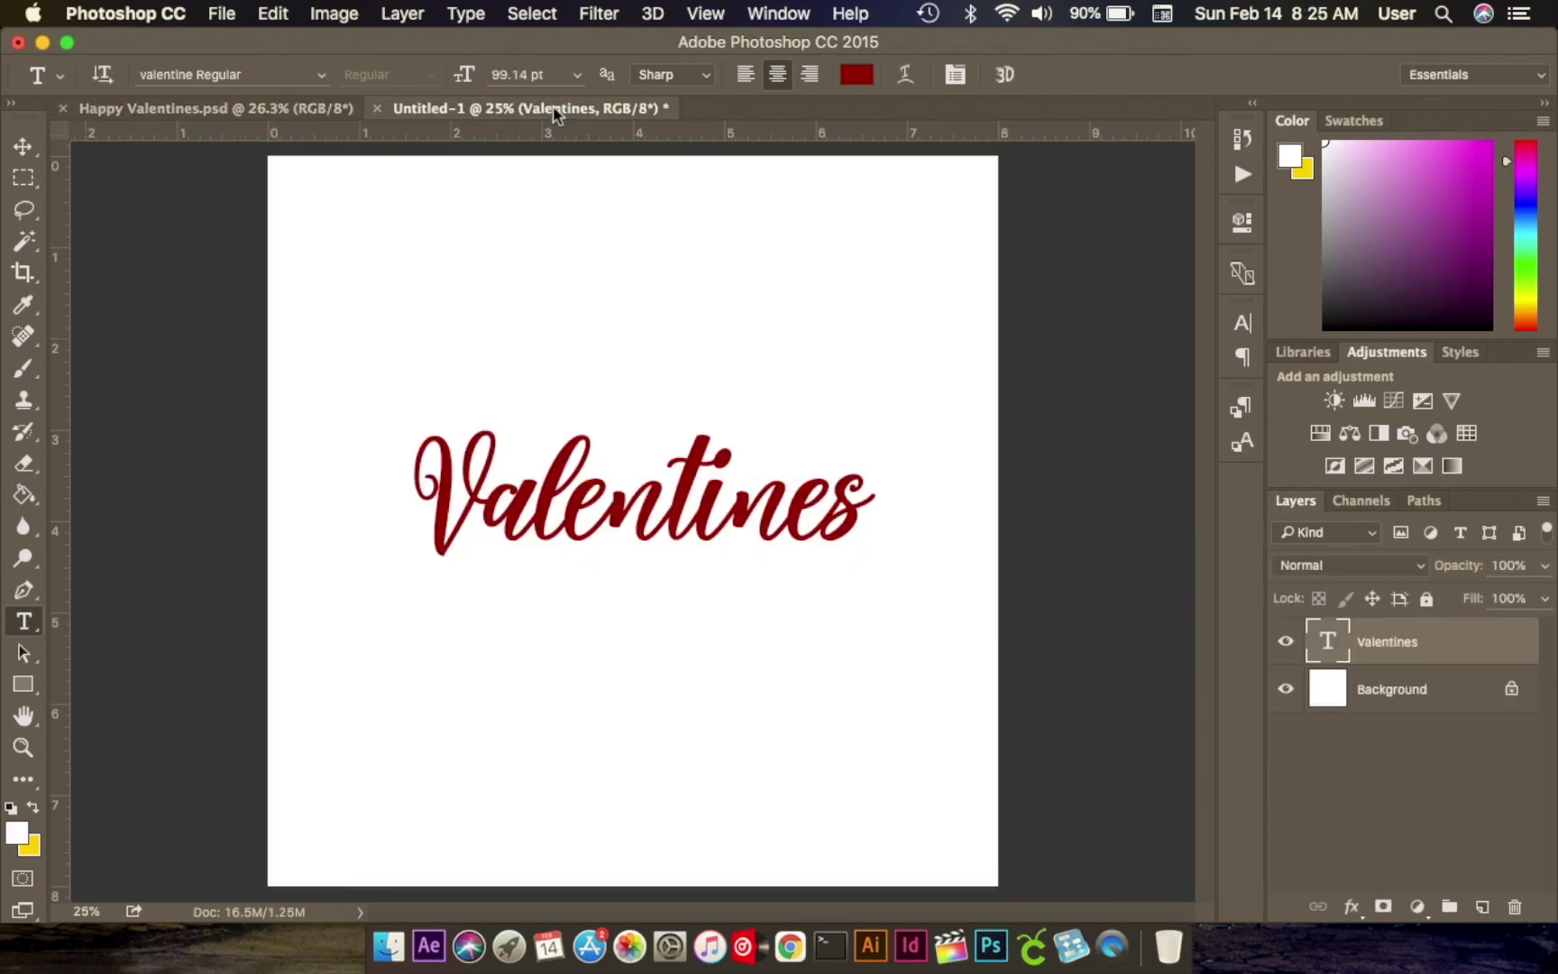
pyautogui.click(23, 146)
pyautogui.moveTo(415, 430); pyautogui.dragTo(375, 411)
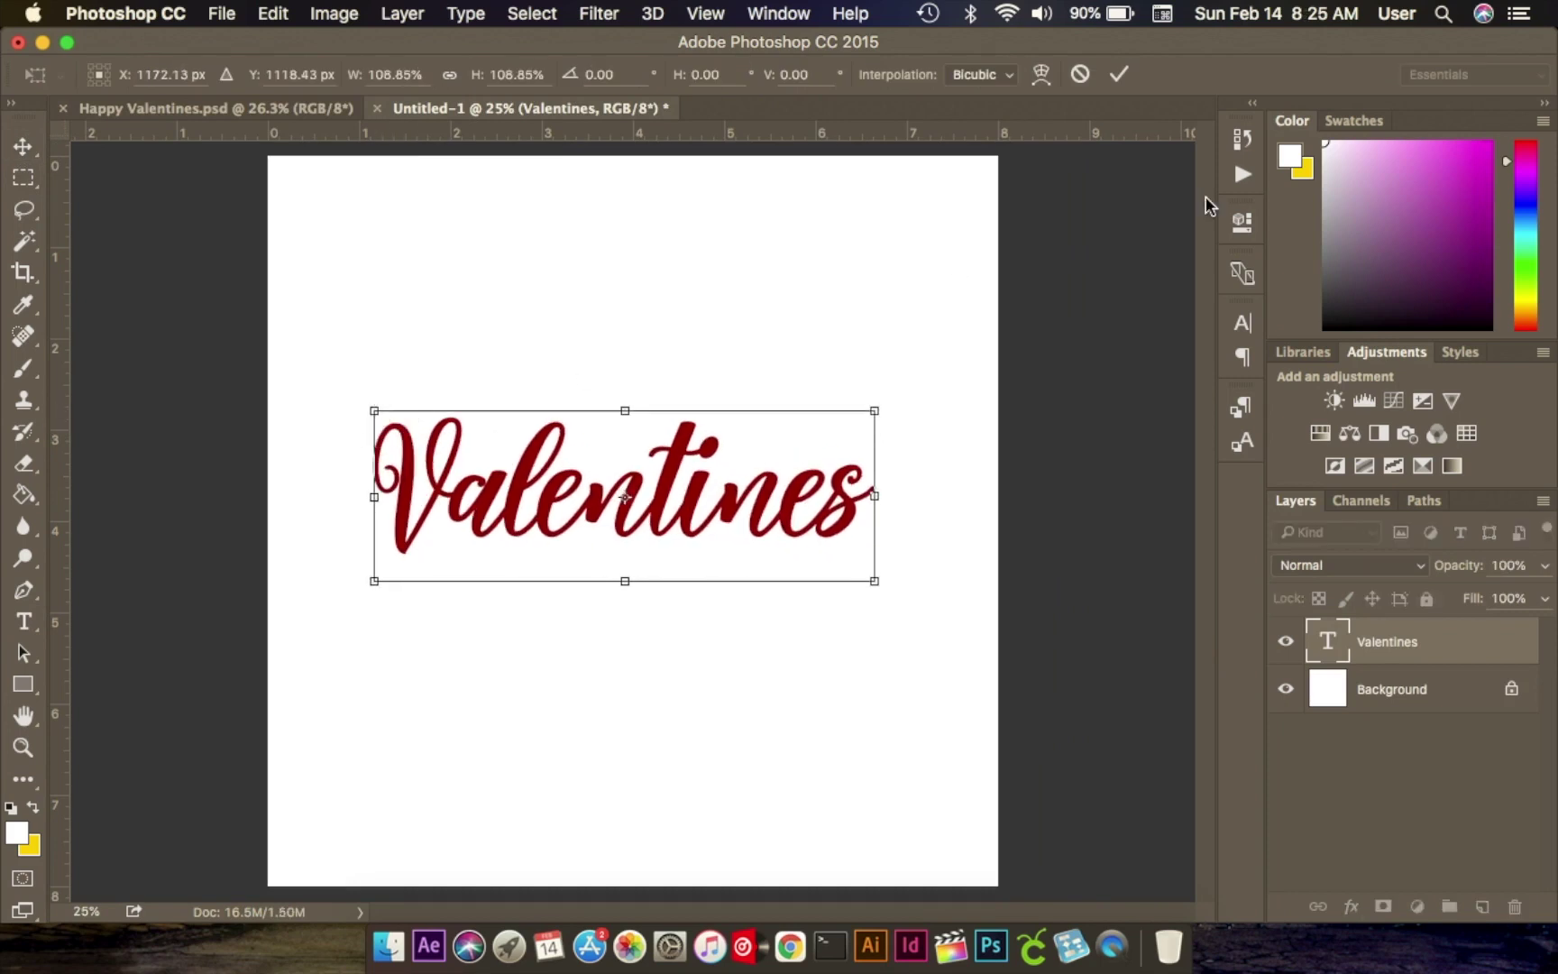
pyautogui.click(1118, 74)
pyautogui.moveTo(756, 510); pyautogui.dragTo(764, 508)
pyautogui.click(608, 310)
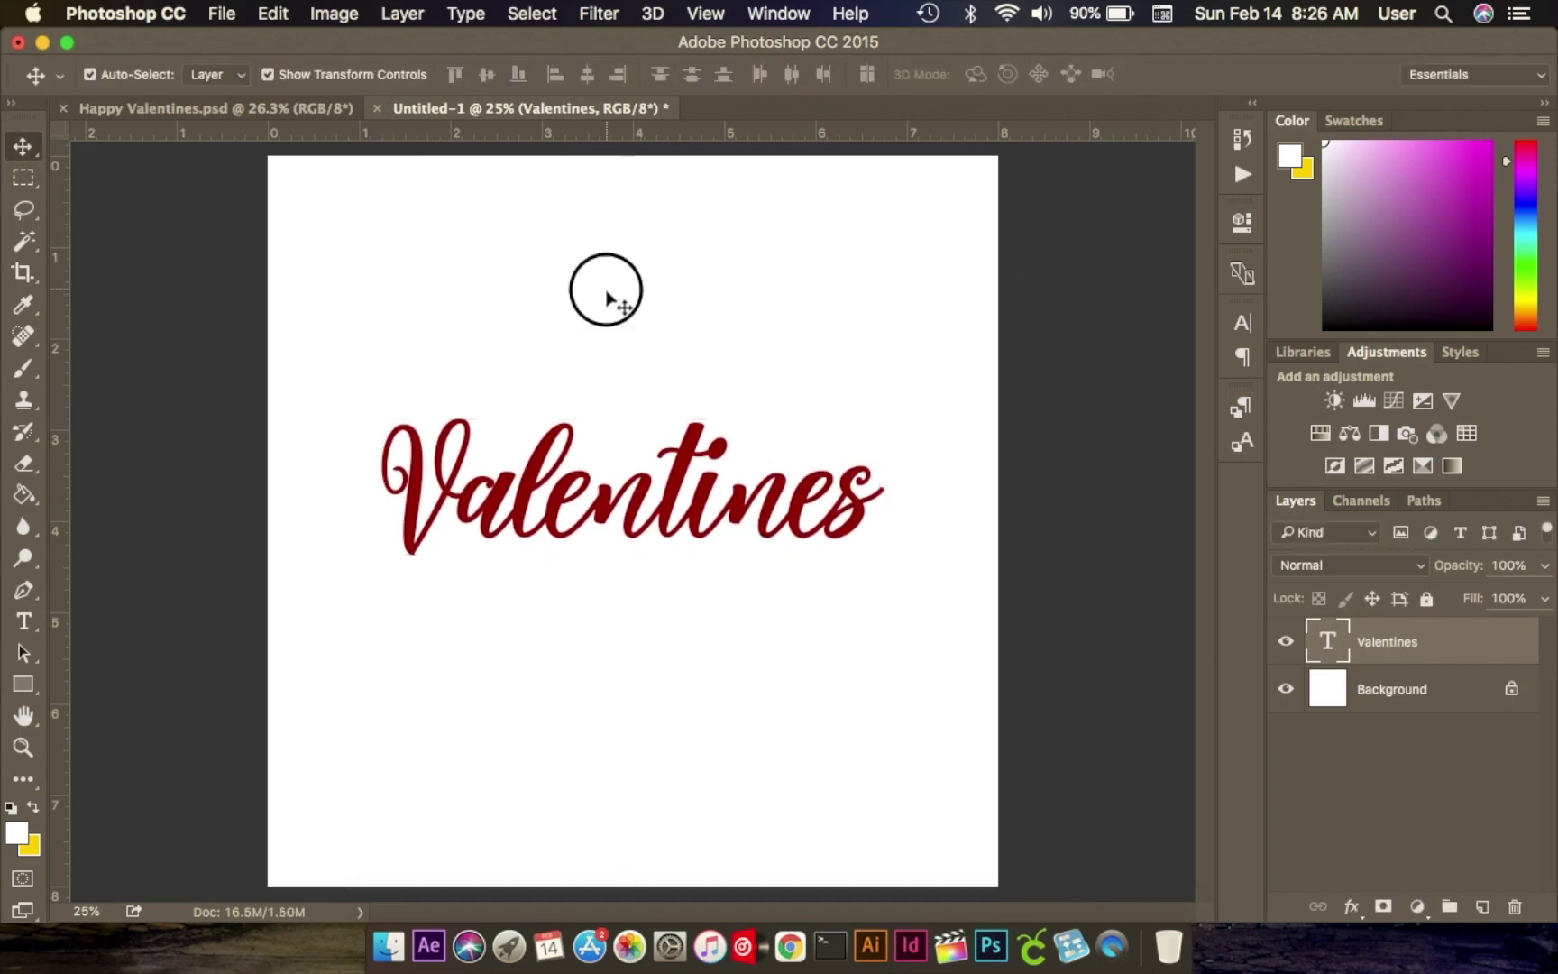
pyautogui.click(25, 627)
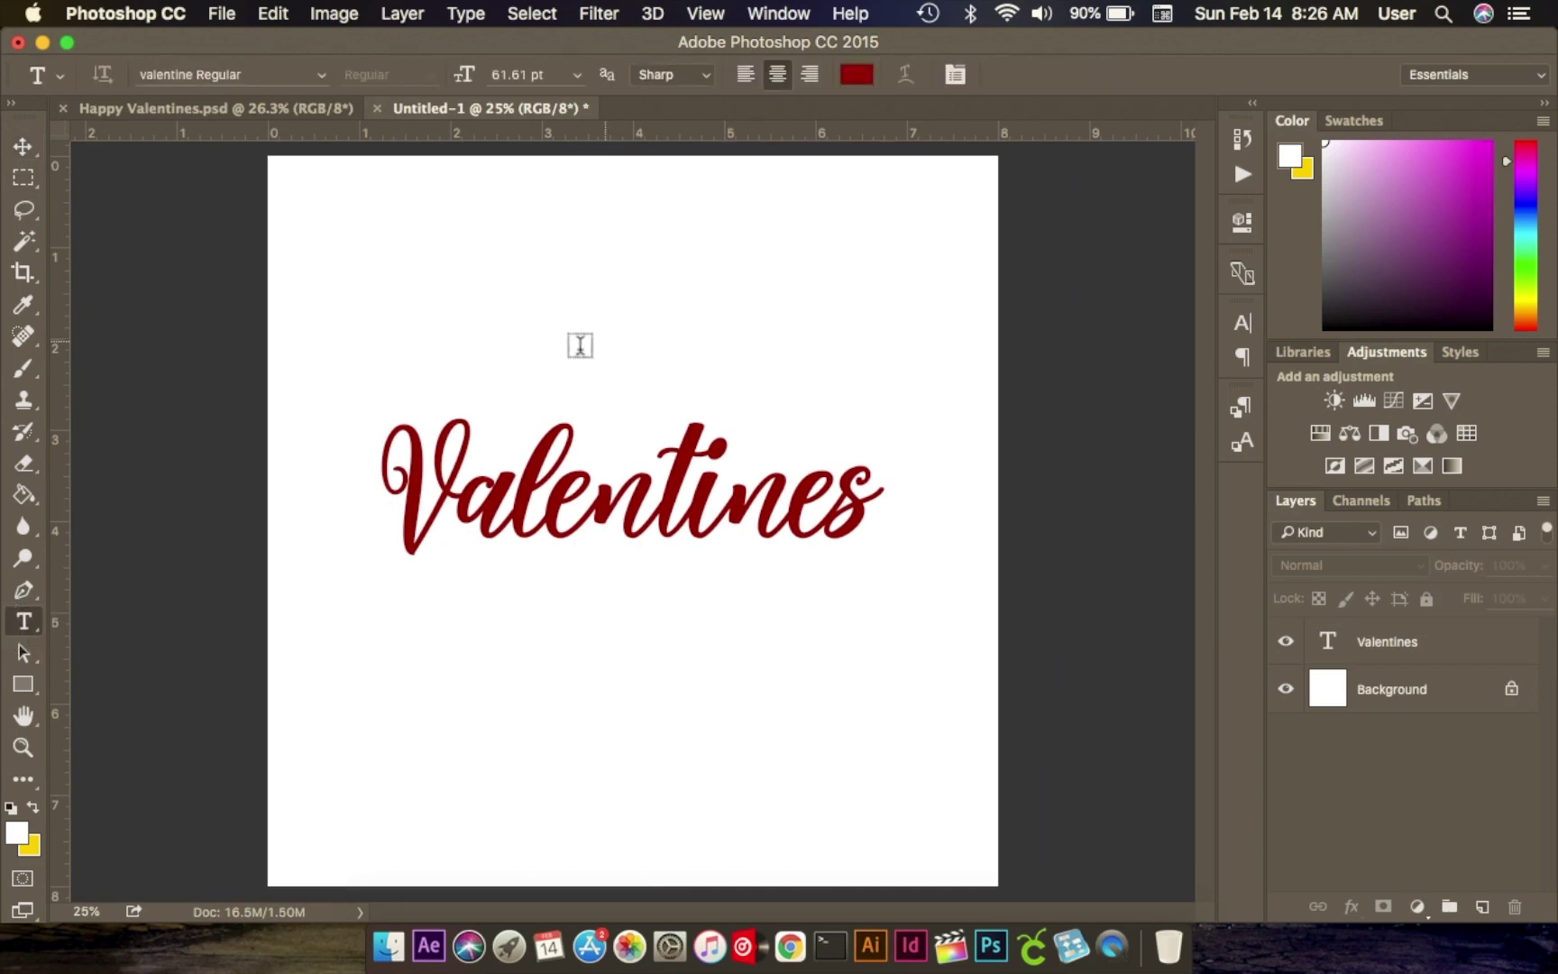
# Type HAPPY on a new text line above Valentines and select it.
pyautogui.click(550, 297)
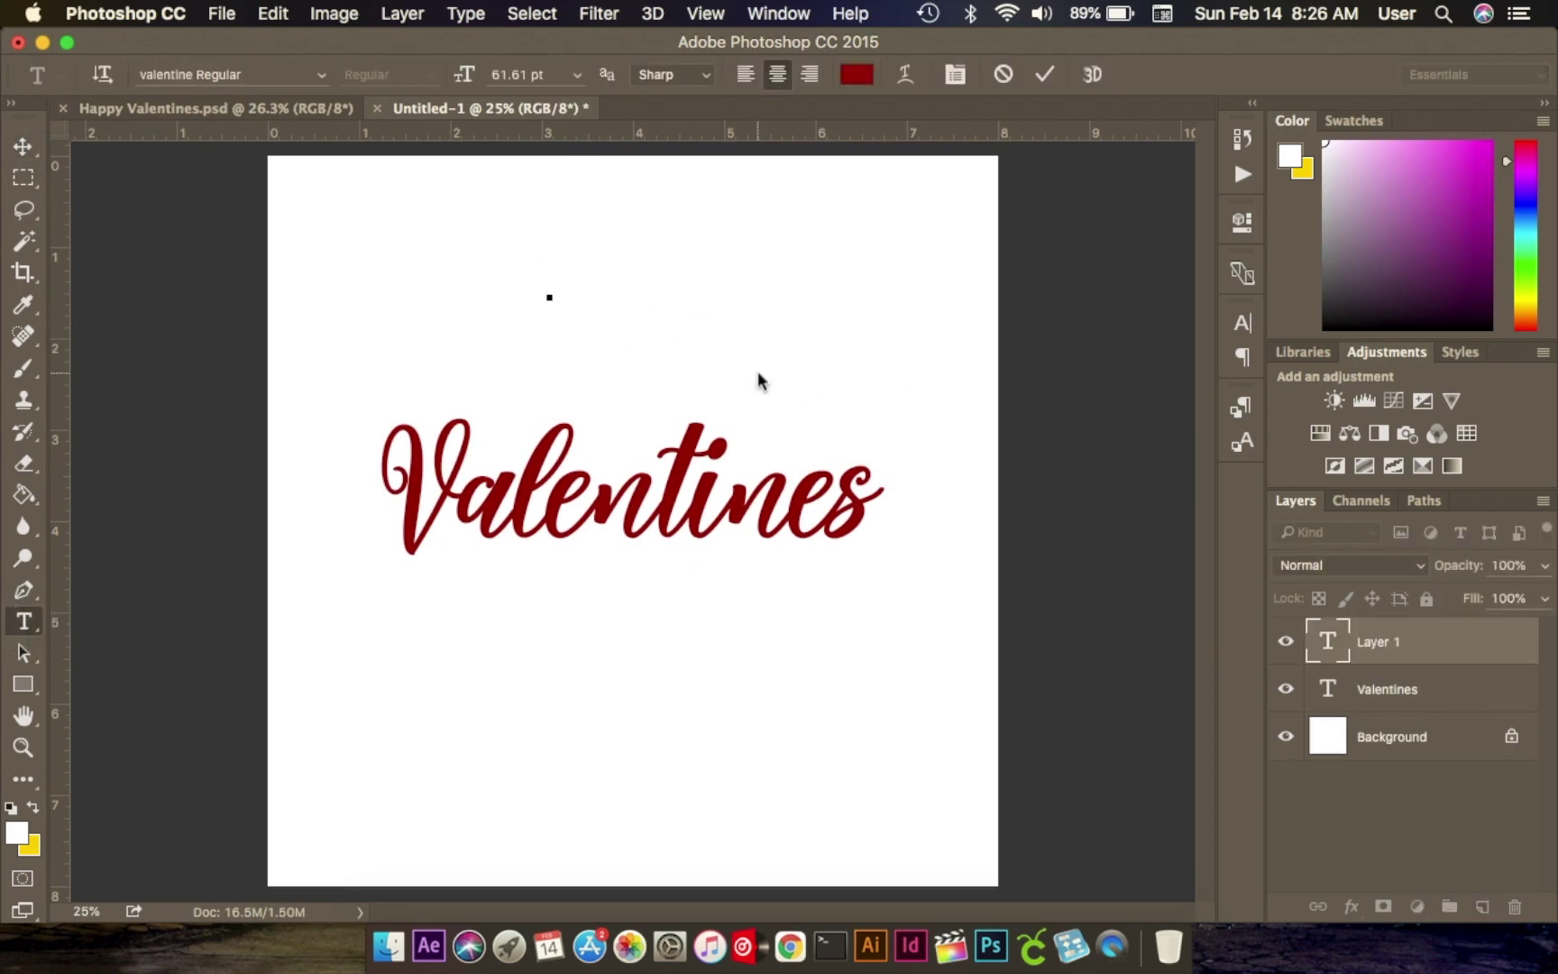
pyautogui.write('H')
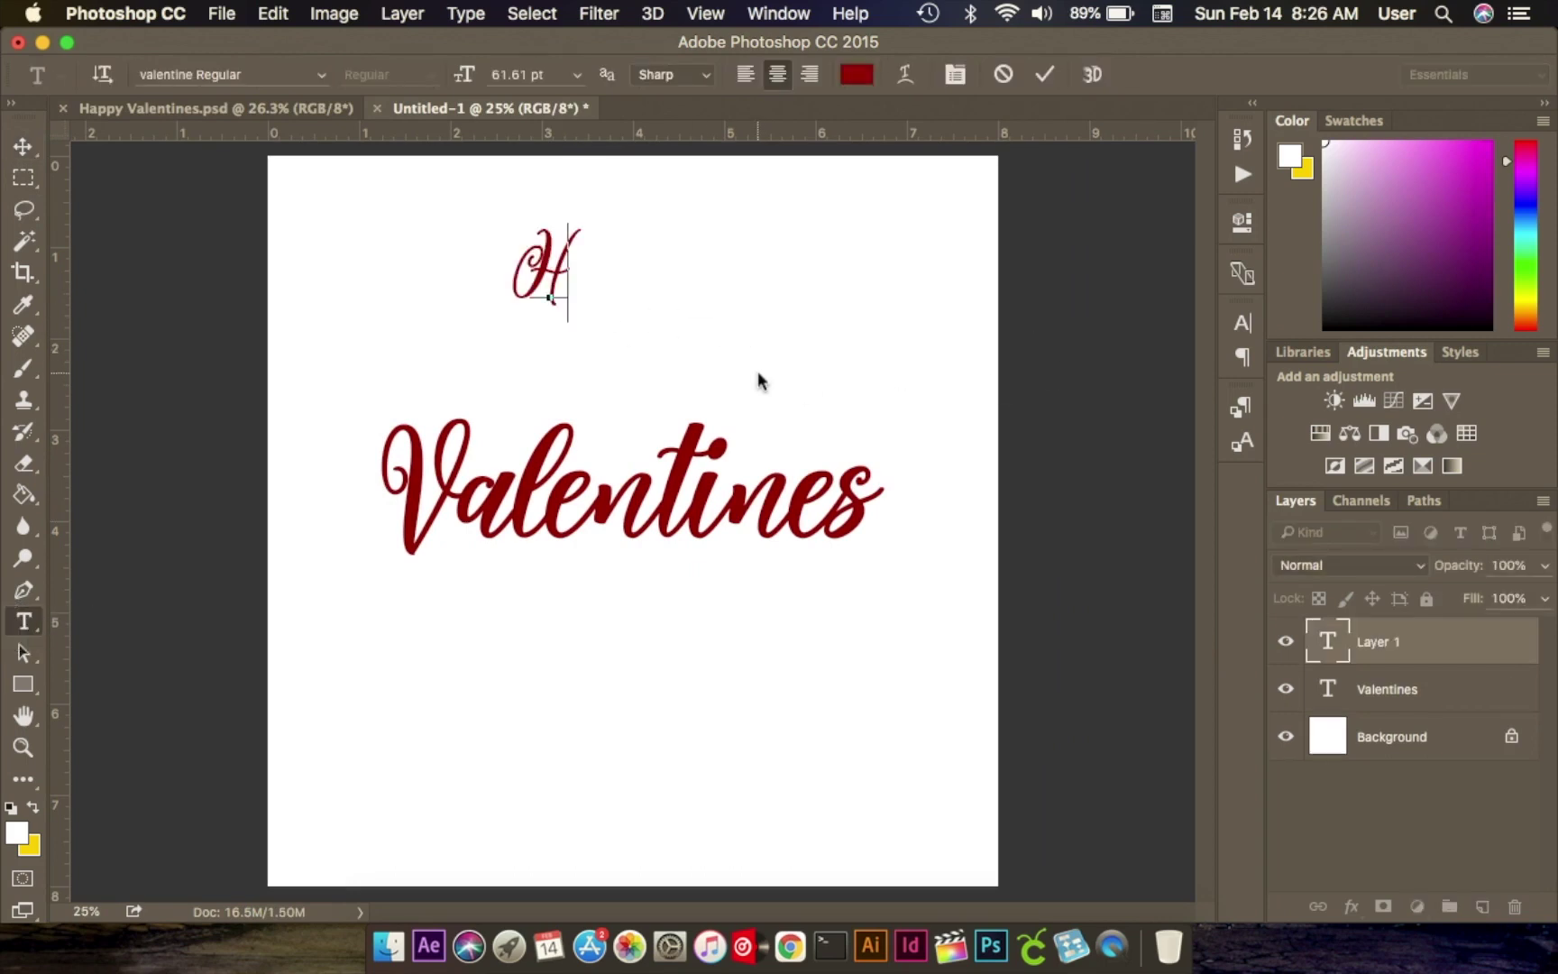
pyautogui.write('APPY')
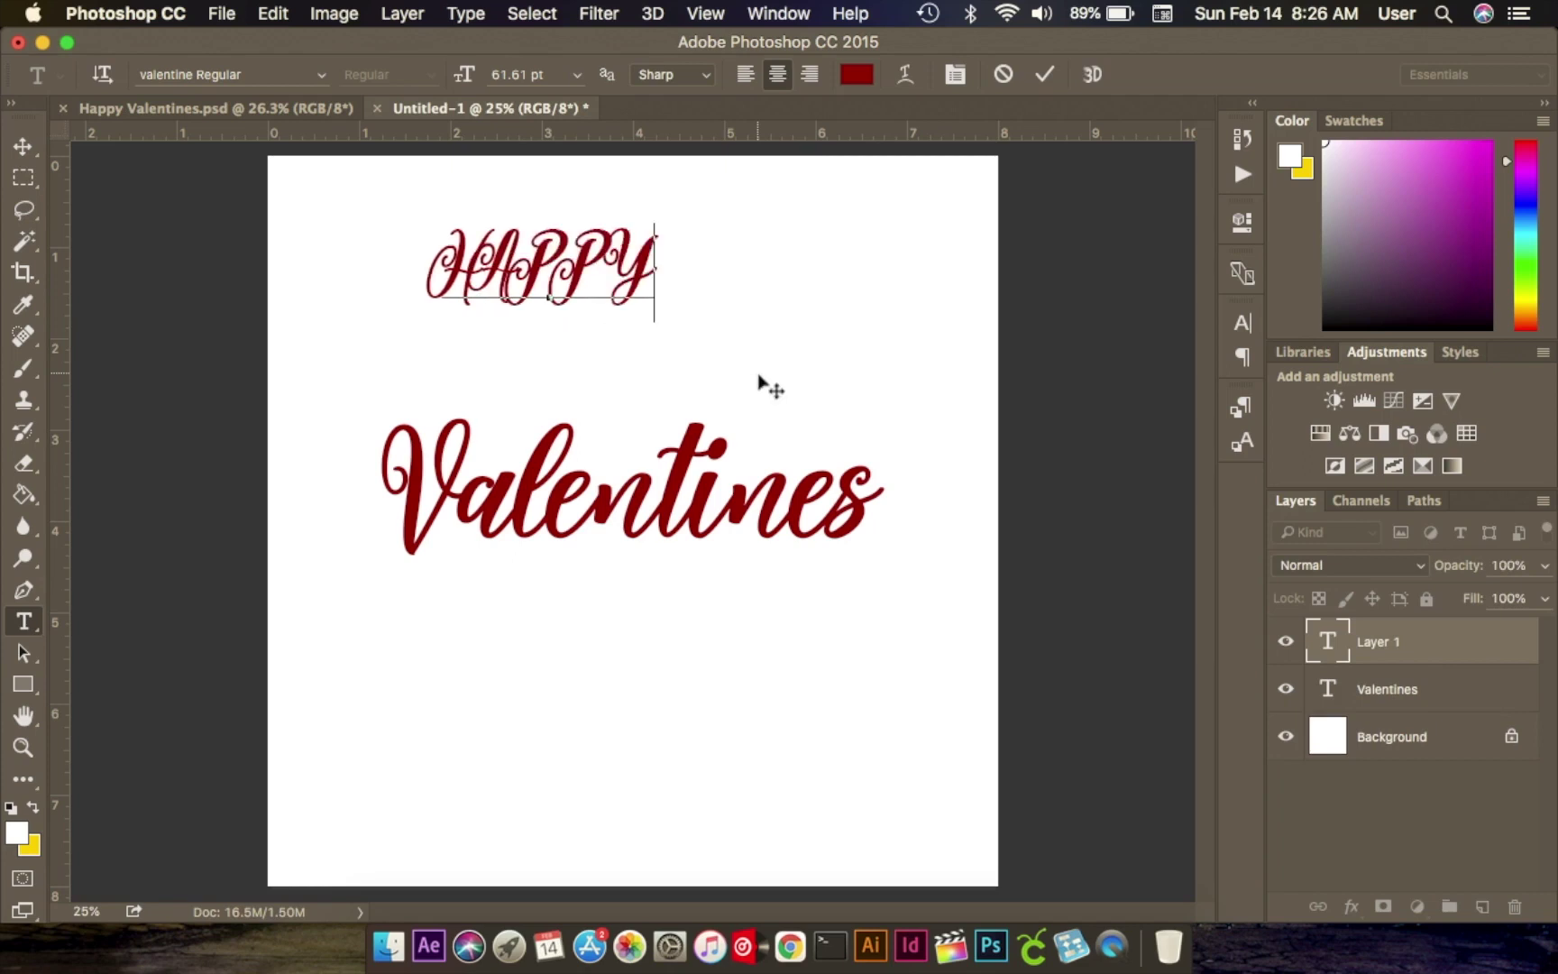
pyautogui.moveTo(660, 259); pyautogui.dragTo(426, 275)
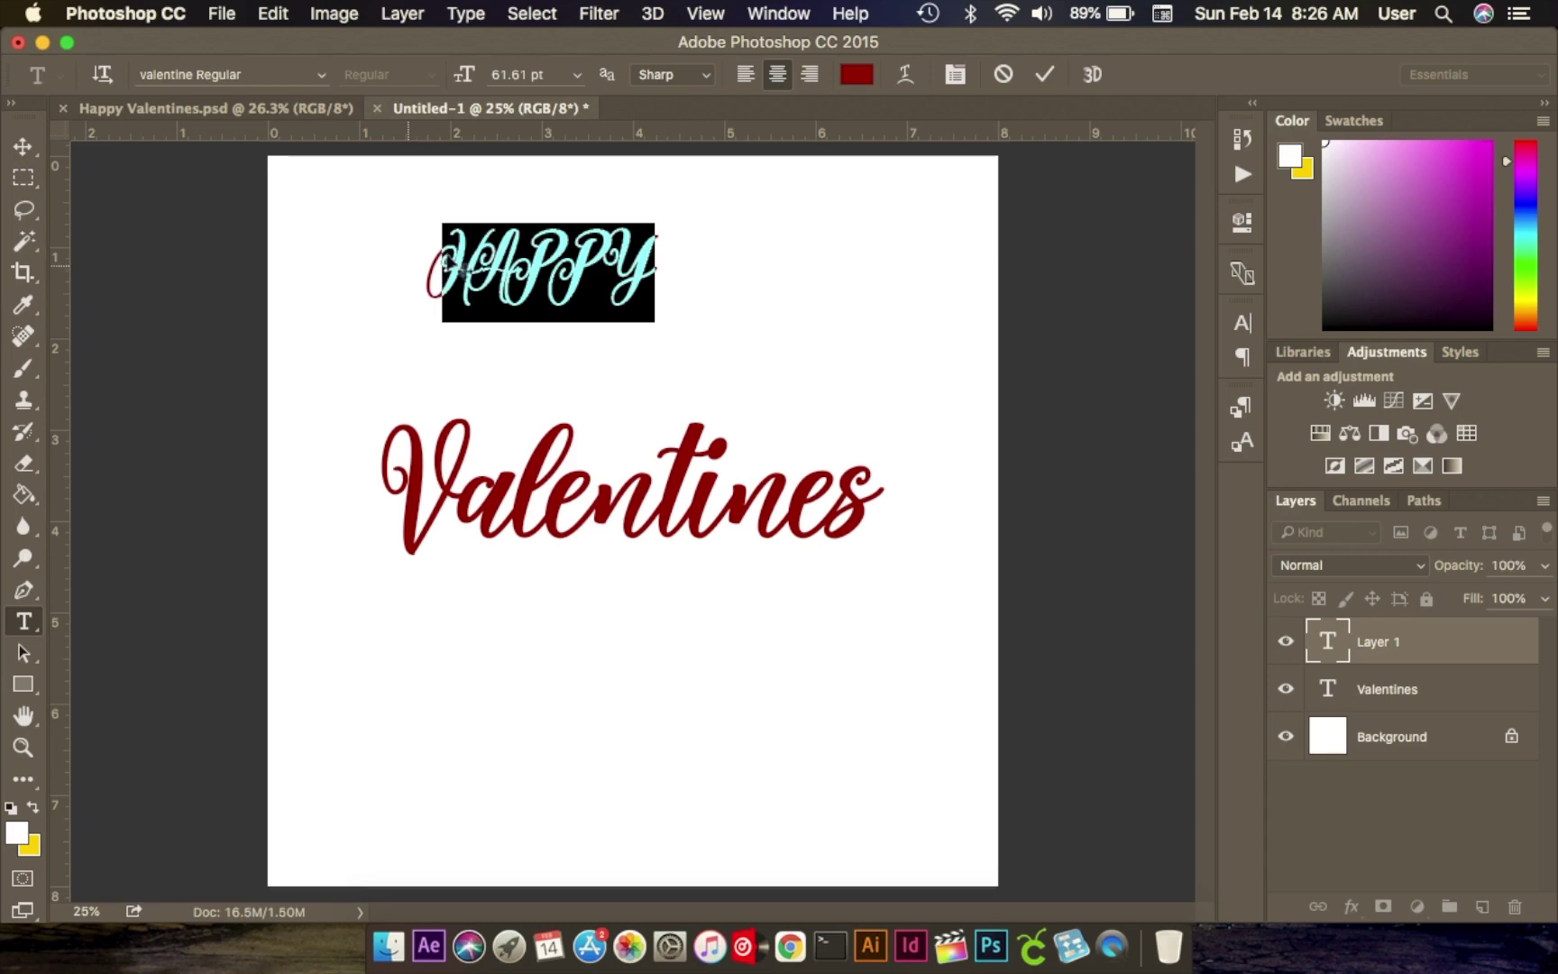
# Change HAPPY's font to the sans-serif Tw Cen MT Regular and commit it.
pyautogui.click(1243, 325)
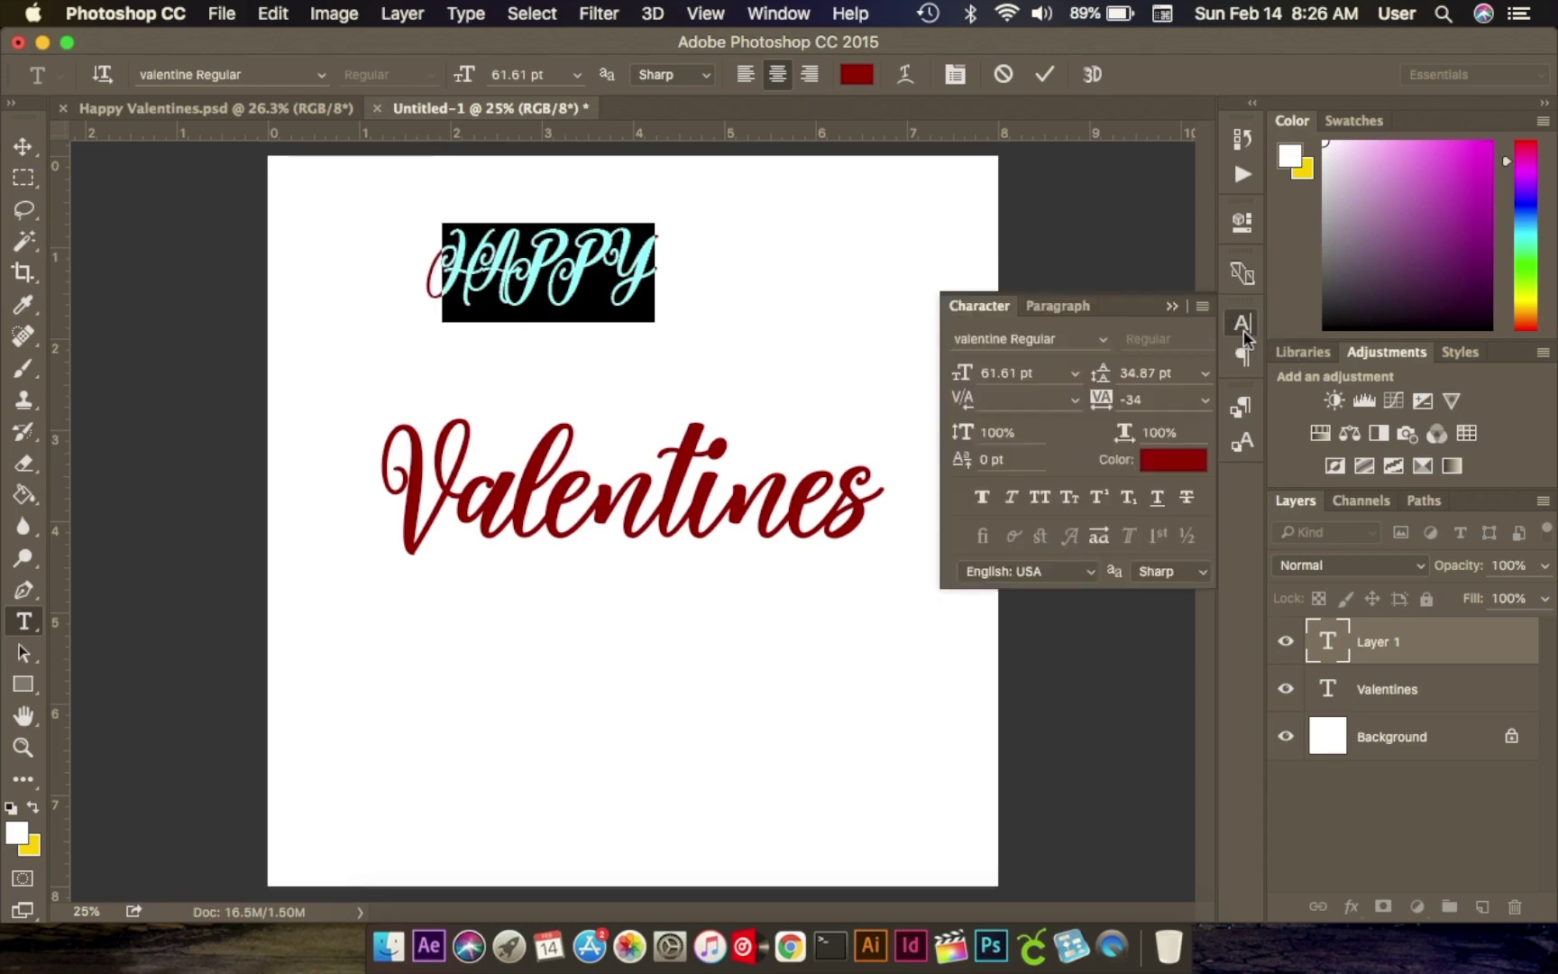
pyautogui.click(1073, 341)
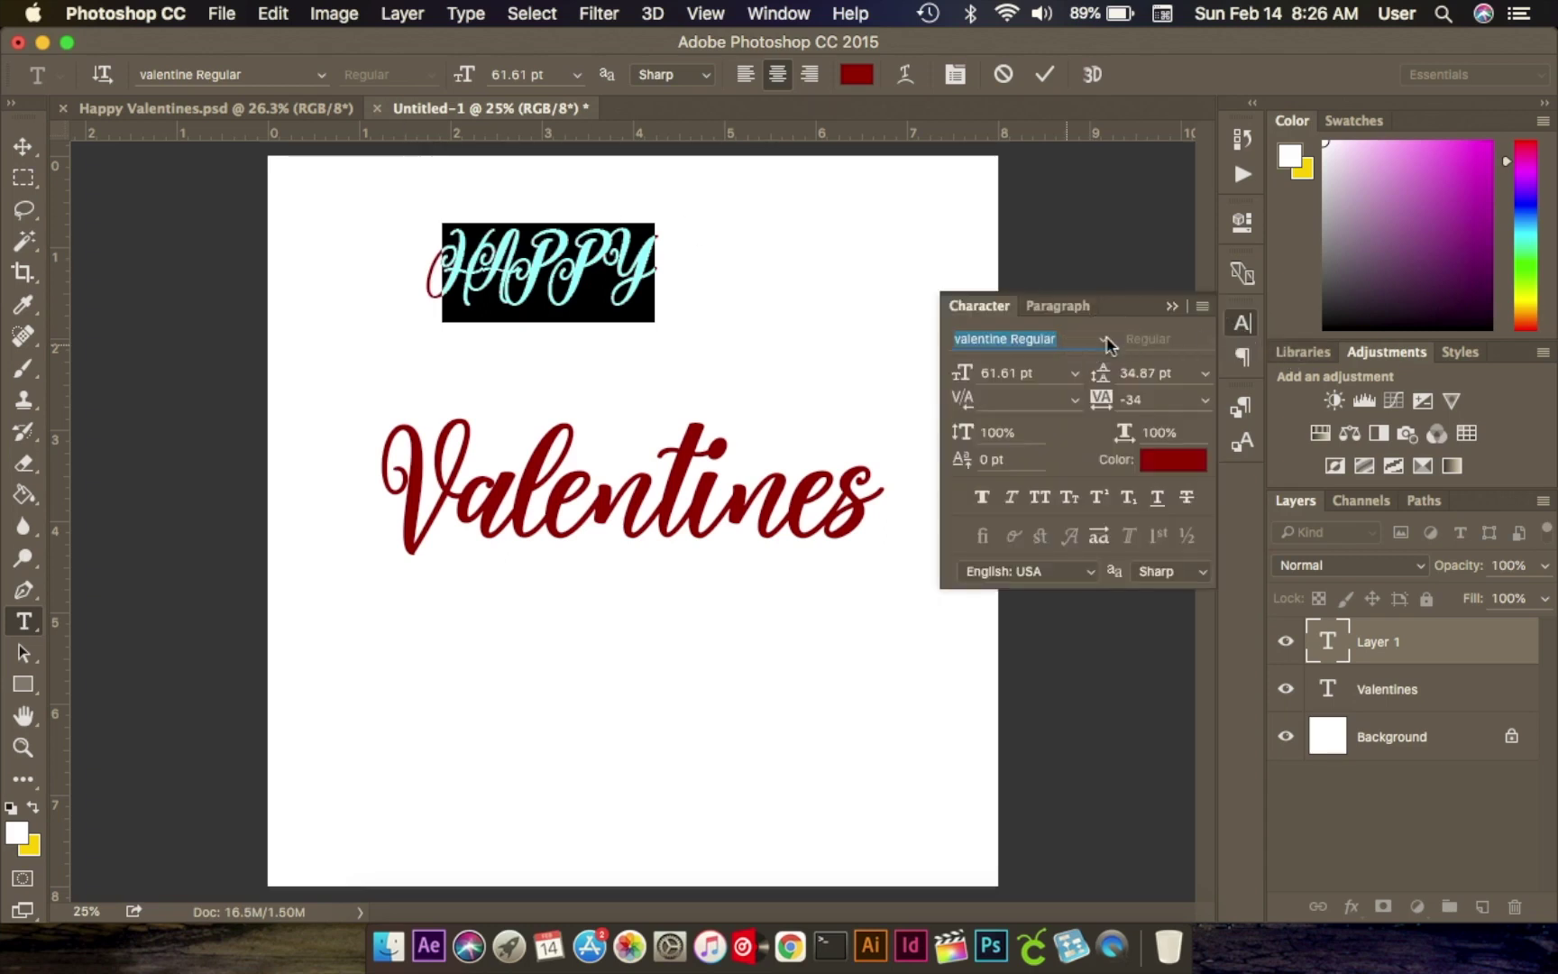
pyautogui.click(1105, 342)
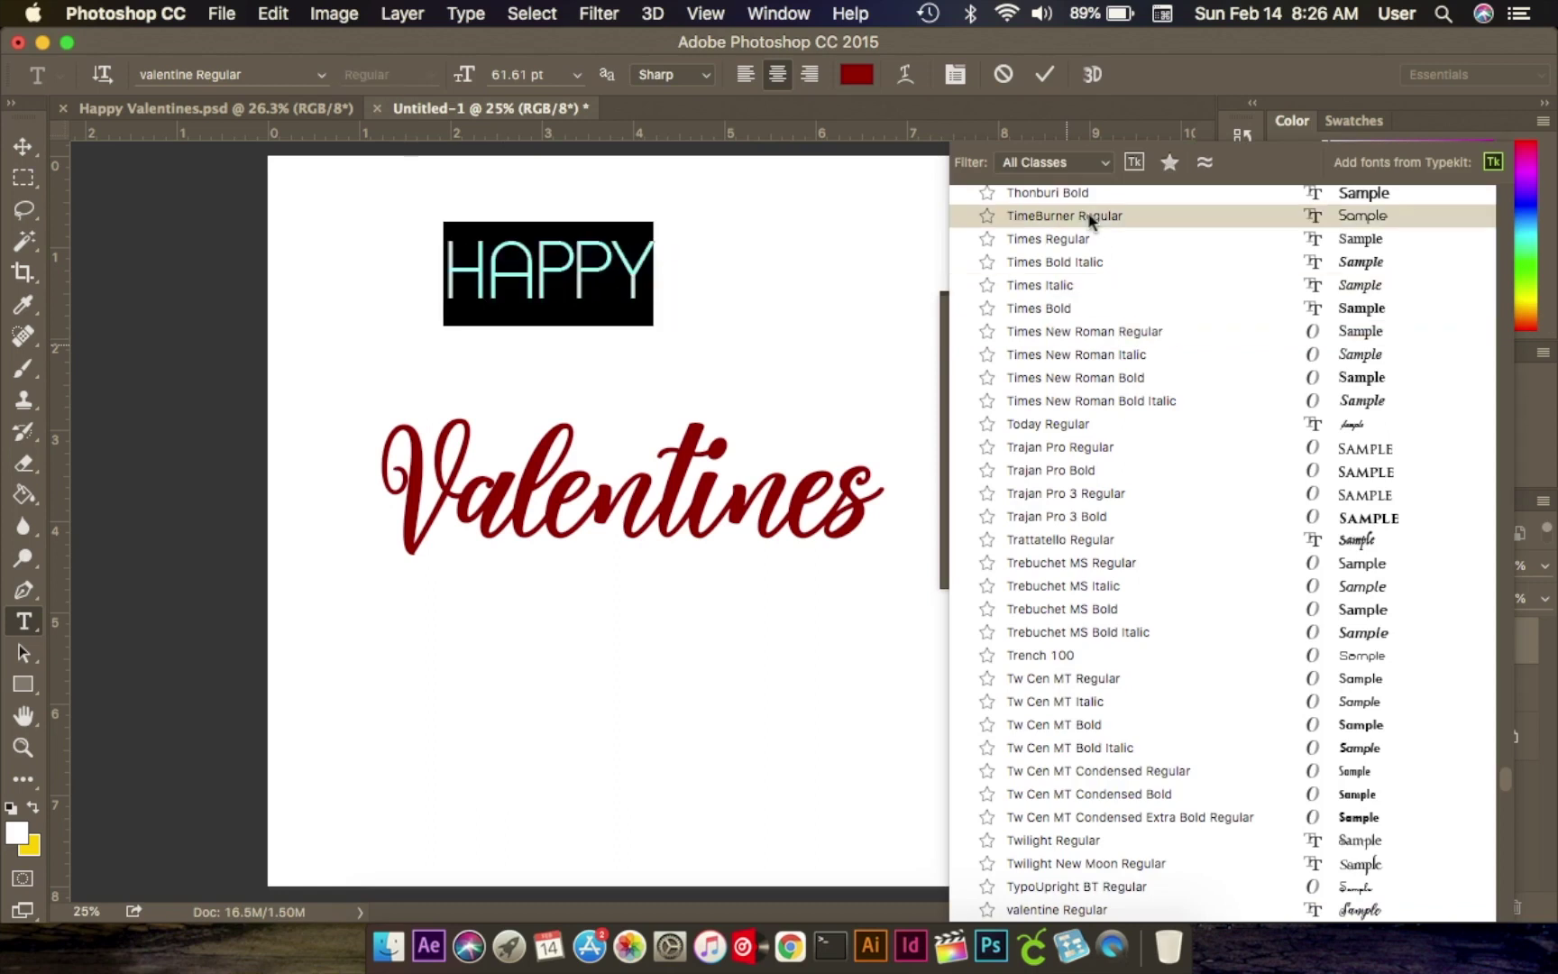
pyautogui.click(1106, 164)
pyautogui.click(1105, 168)
pyautogui.click(1098, 164)
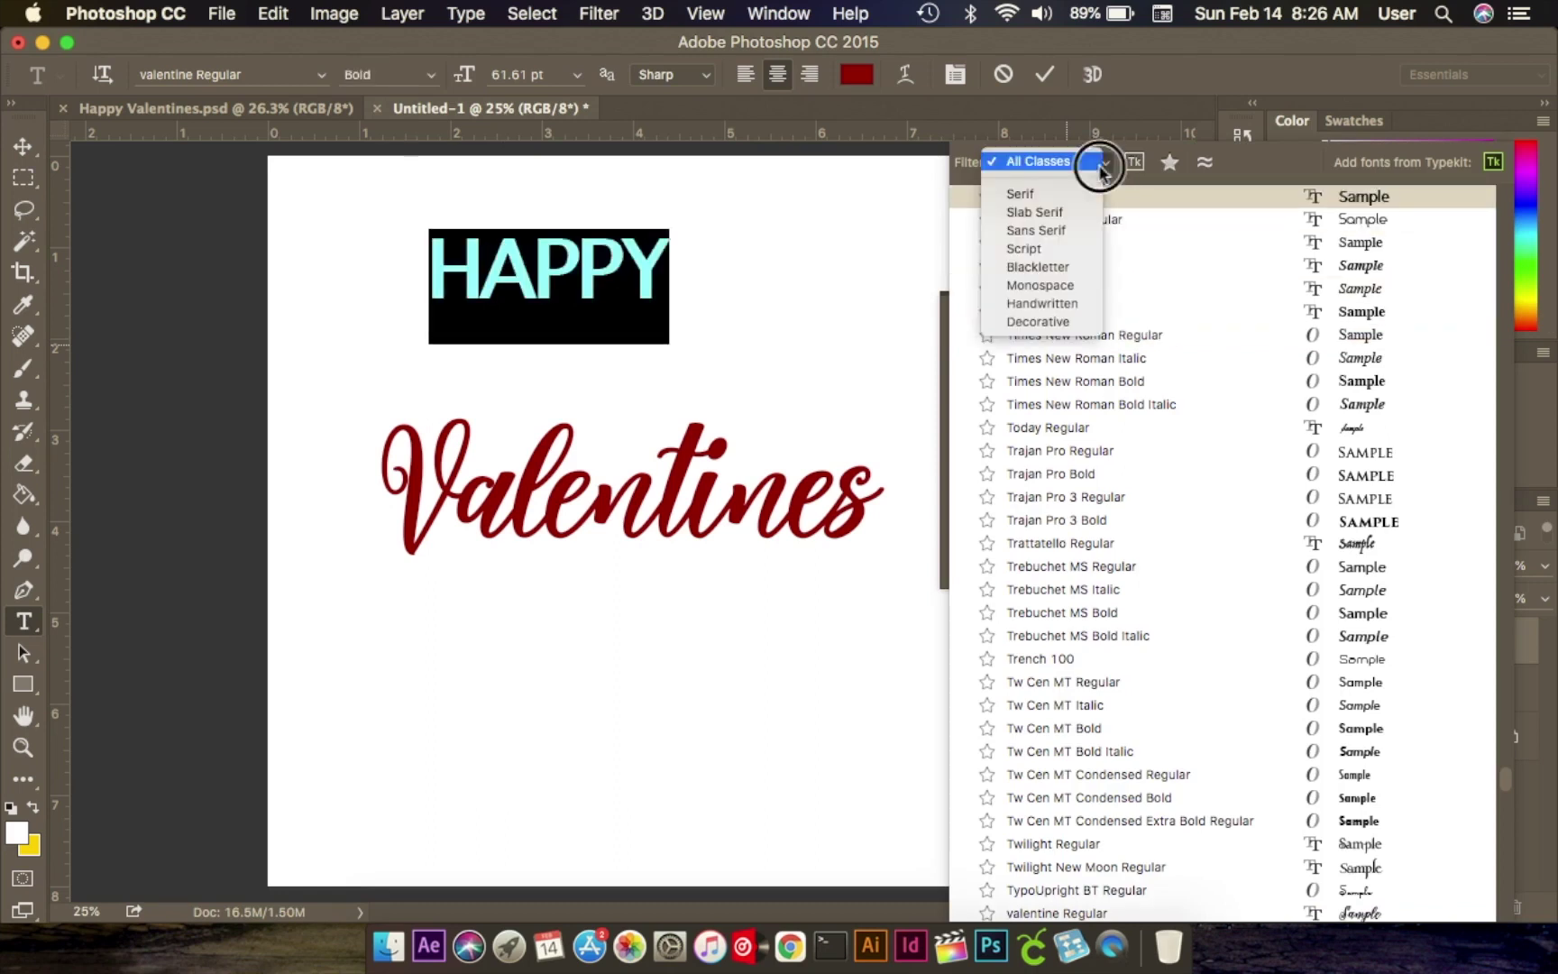
pyautogui.click(1064, 233)
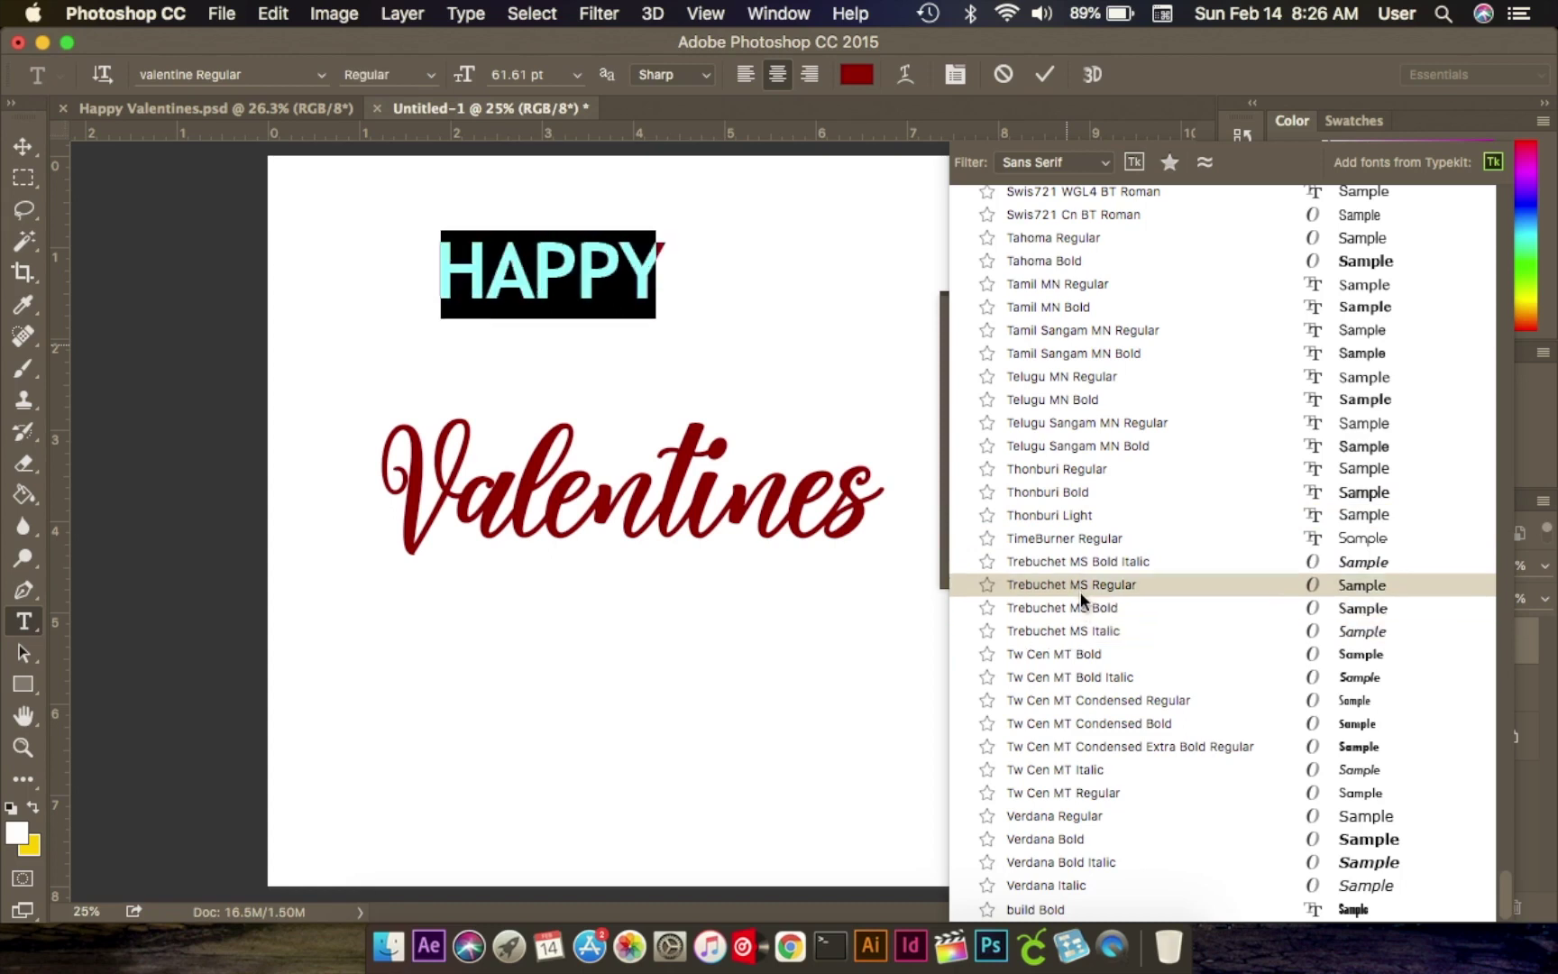
pyautogui.click(1080, 795)
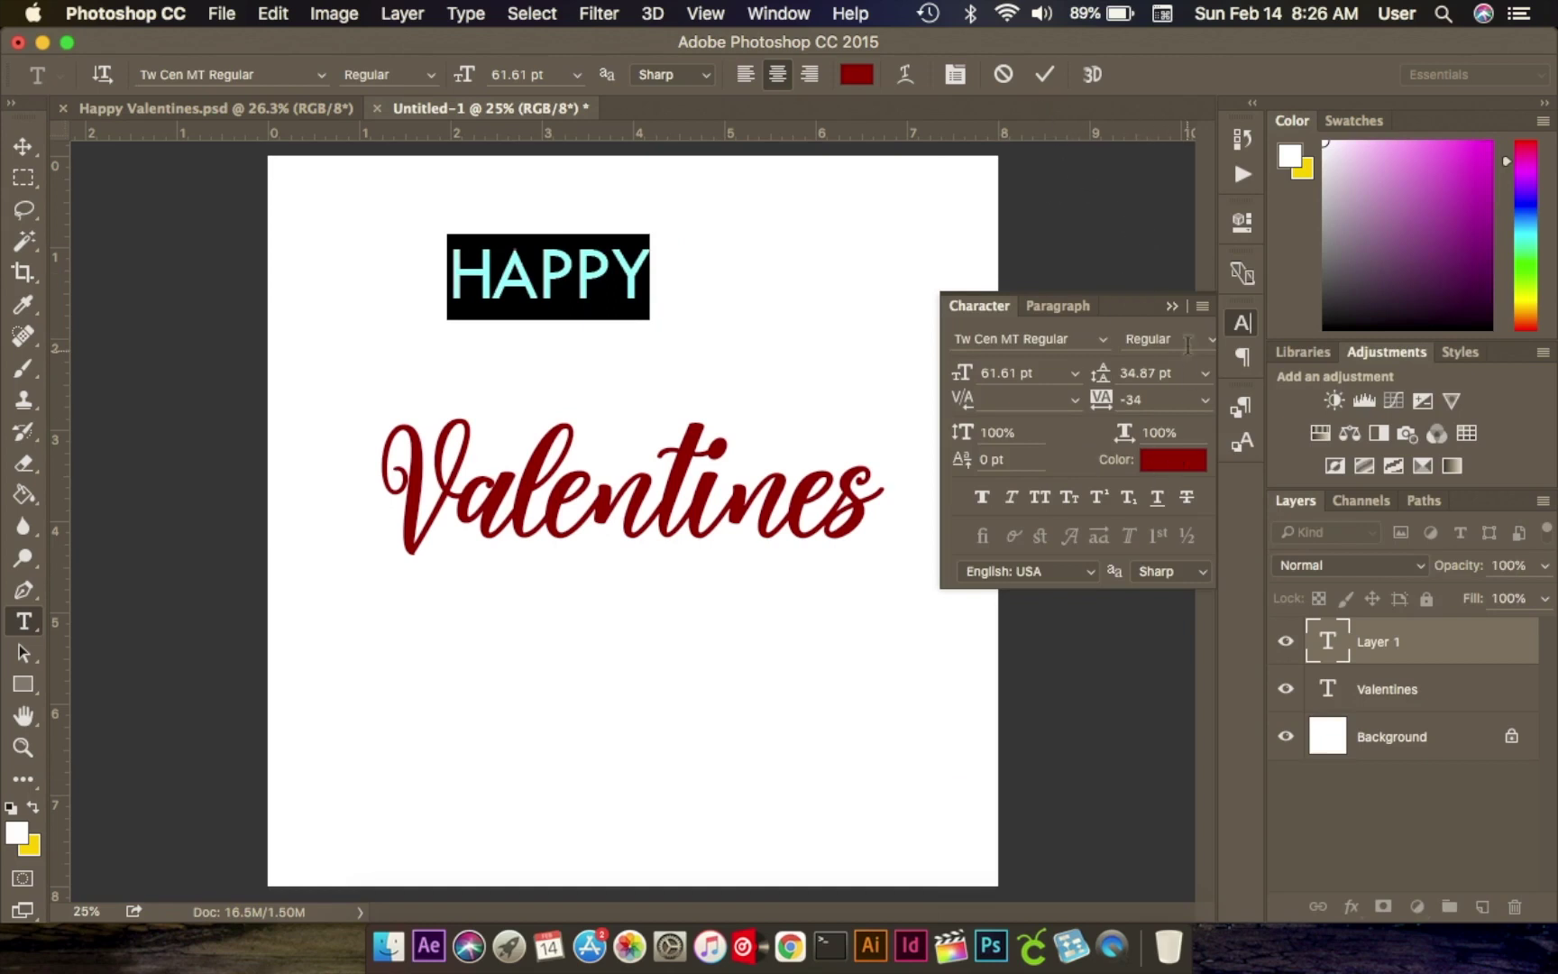
pyautogui.click(1044, 75)
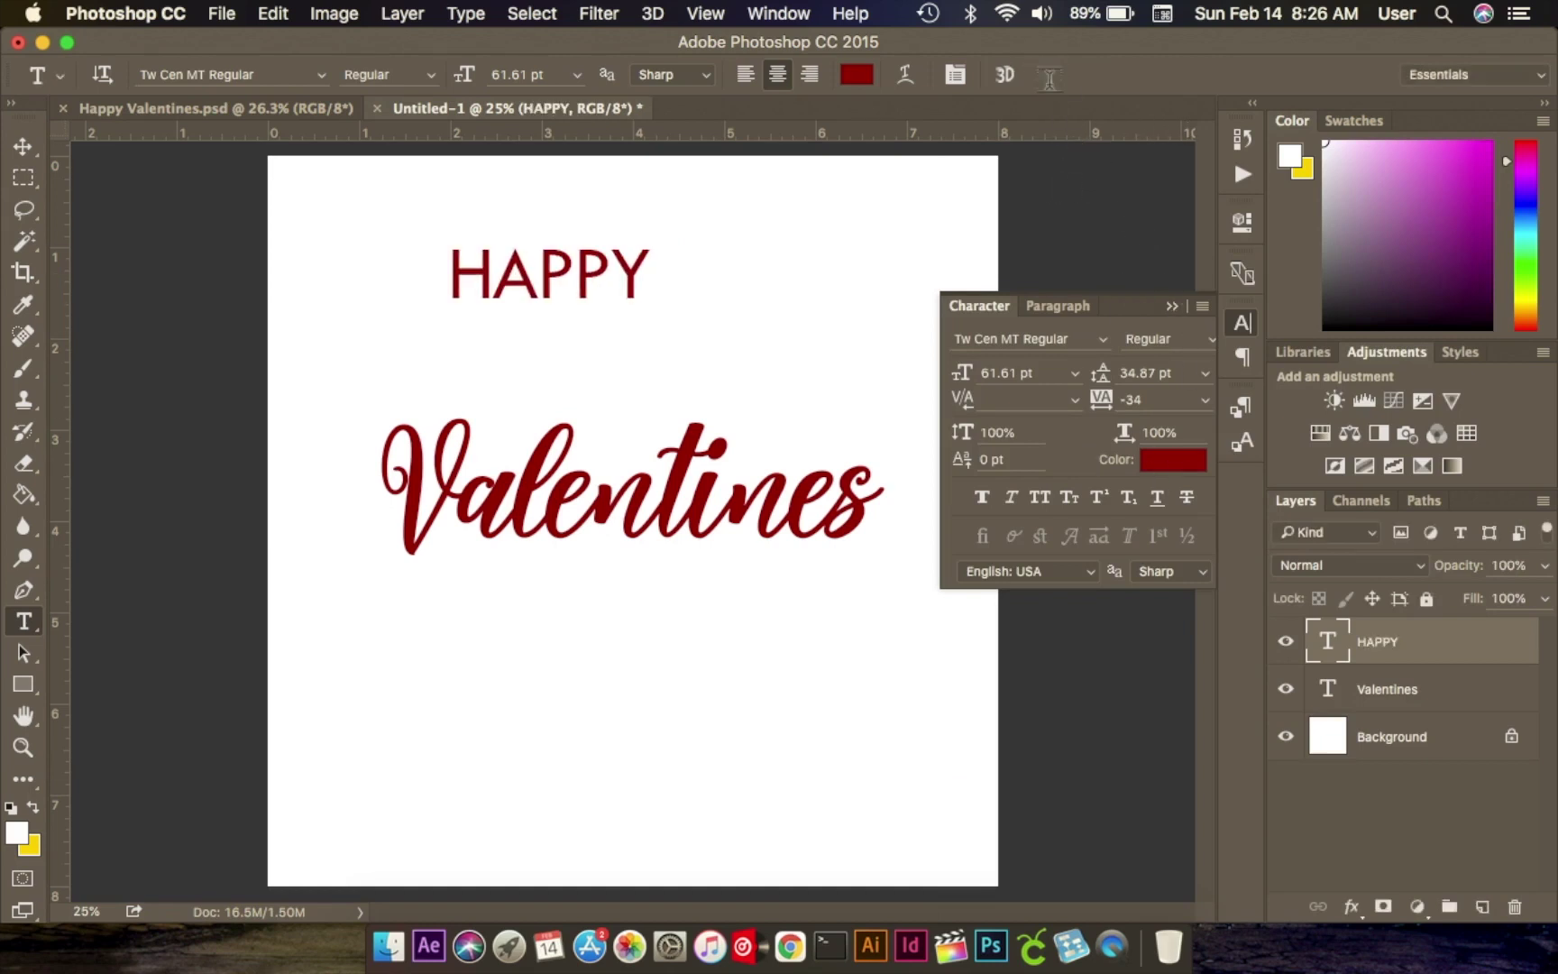
pyautogui.click(1172, 306)
# Scale HAPPY to about 114% and place it just above Valentines.
pyautogui.click(22, 146)
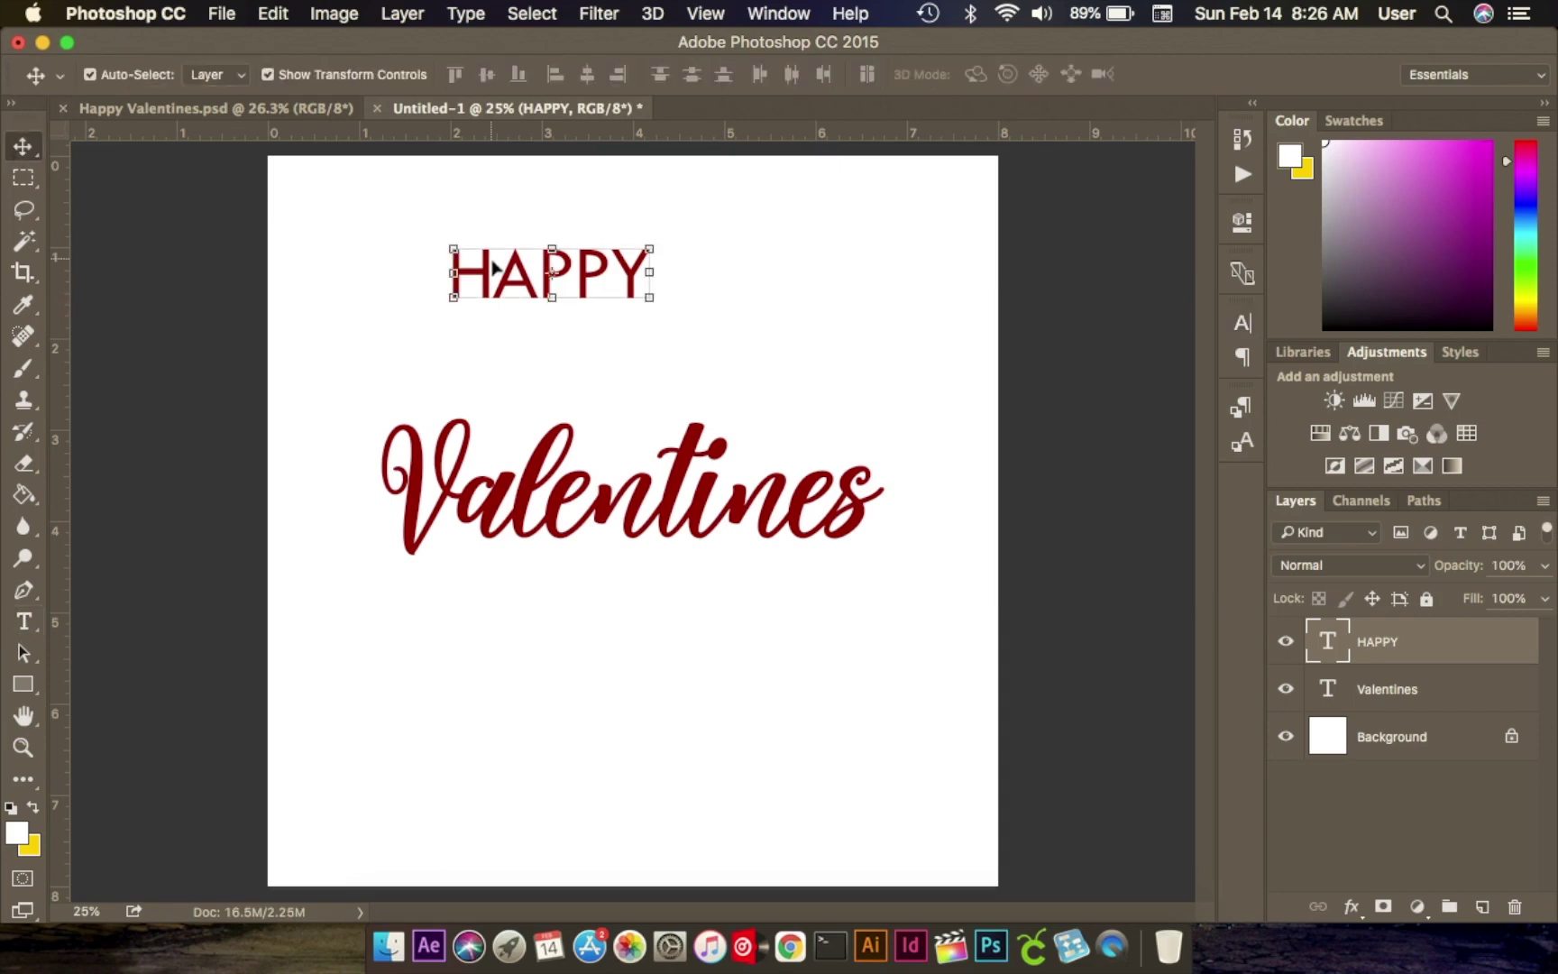
pyautogui.moveTo(590, 284); pyautogui.dragTo(688, 343)
pyautogui.hotkey('ctrl', 't')
pyautogui.moveTo(617, 392); pyautogui.dragTo(619, 388)
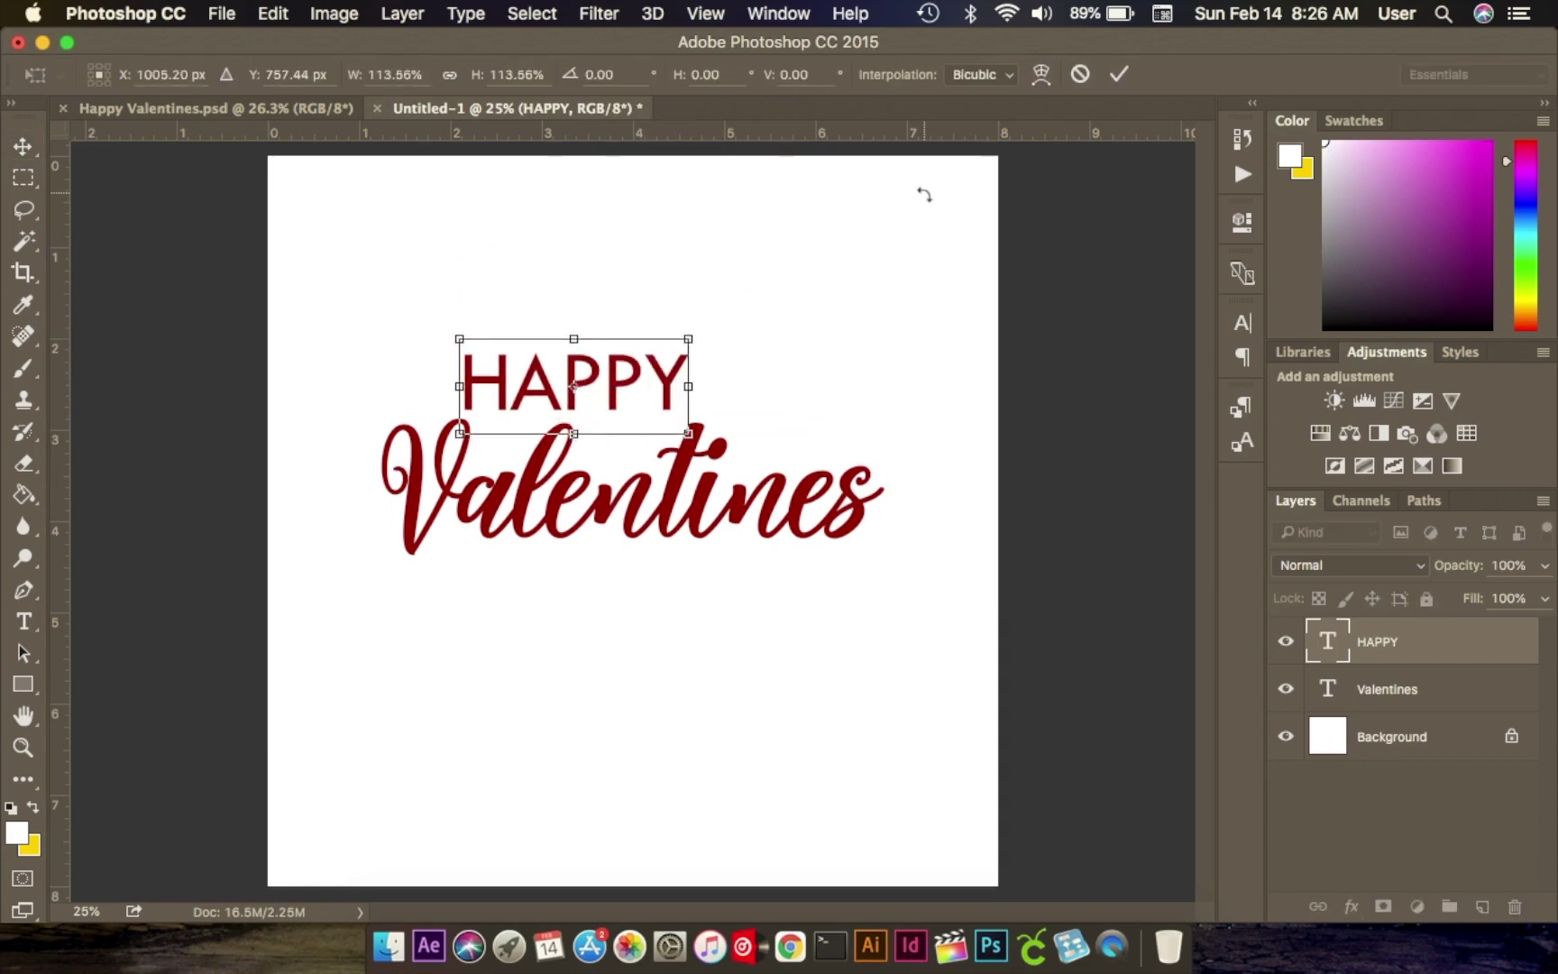
pyautogui.click(1118, 74)
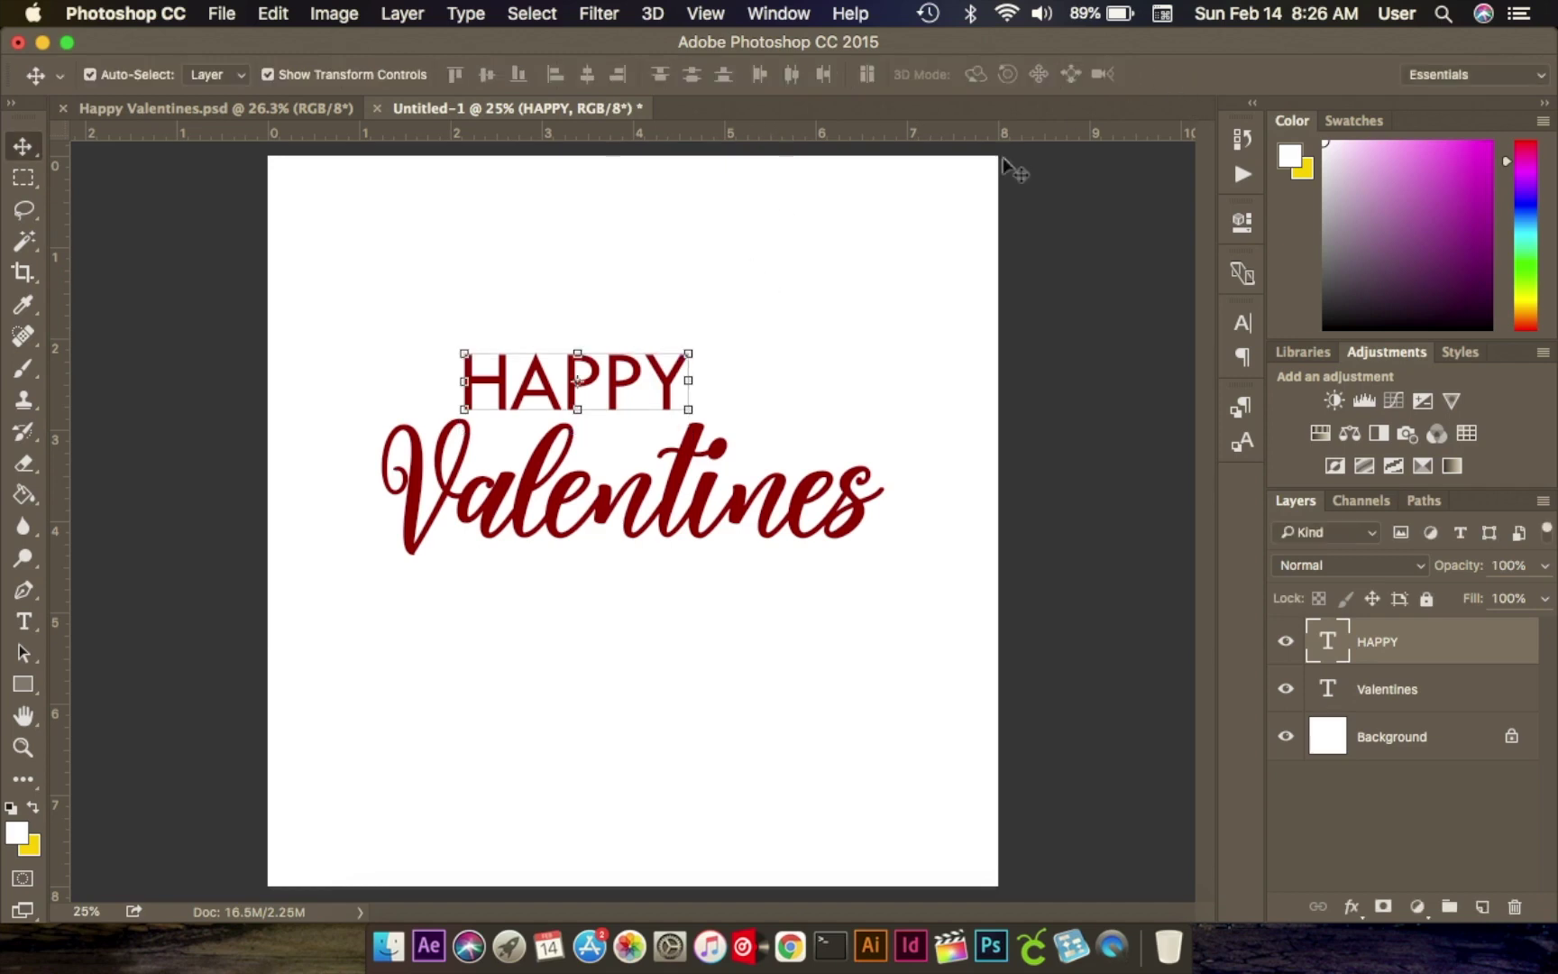
# Duplicate HAPPY into a copy positioned below Valentines.
pyautogui.click(270, 109)
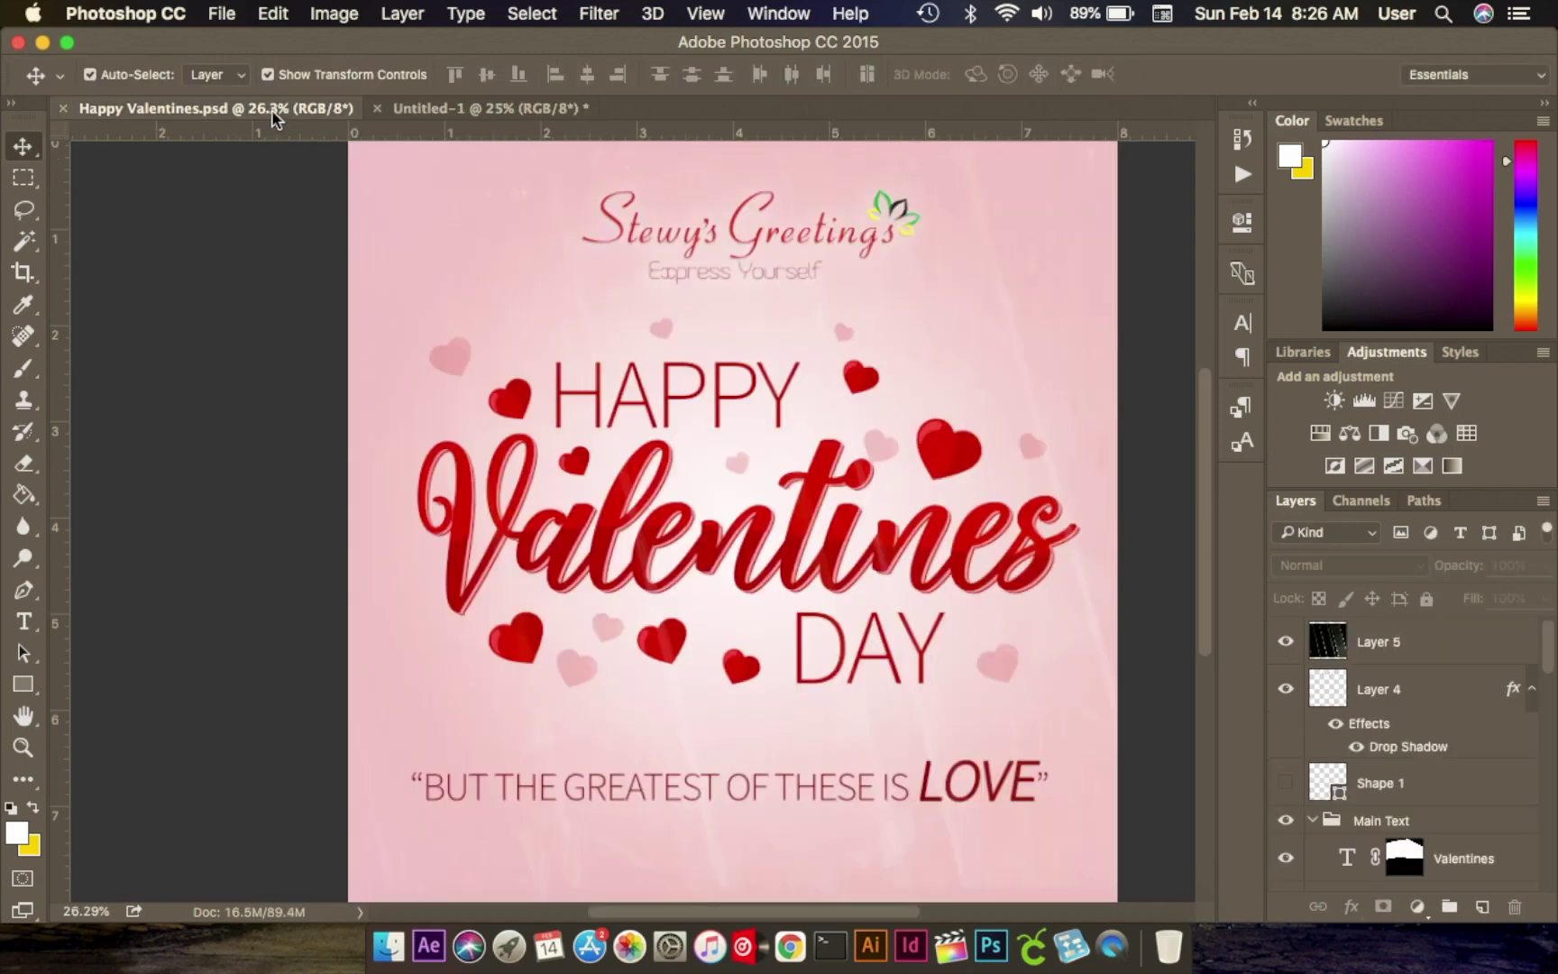
pyautogui.click(472, 110)
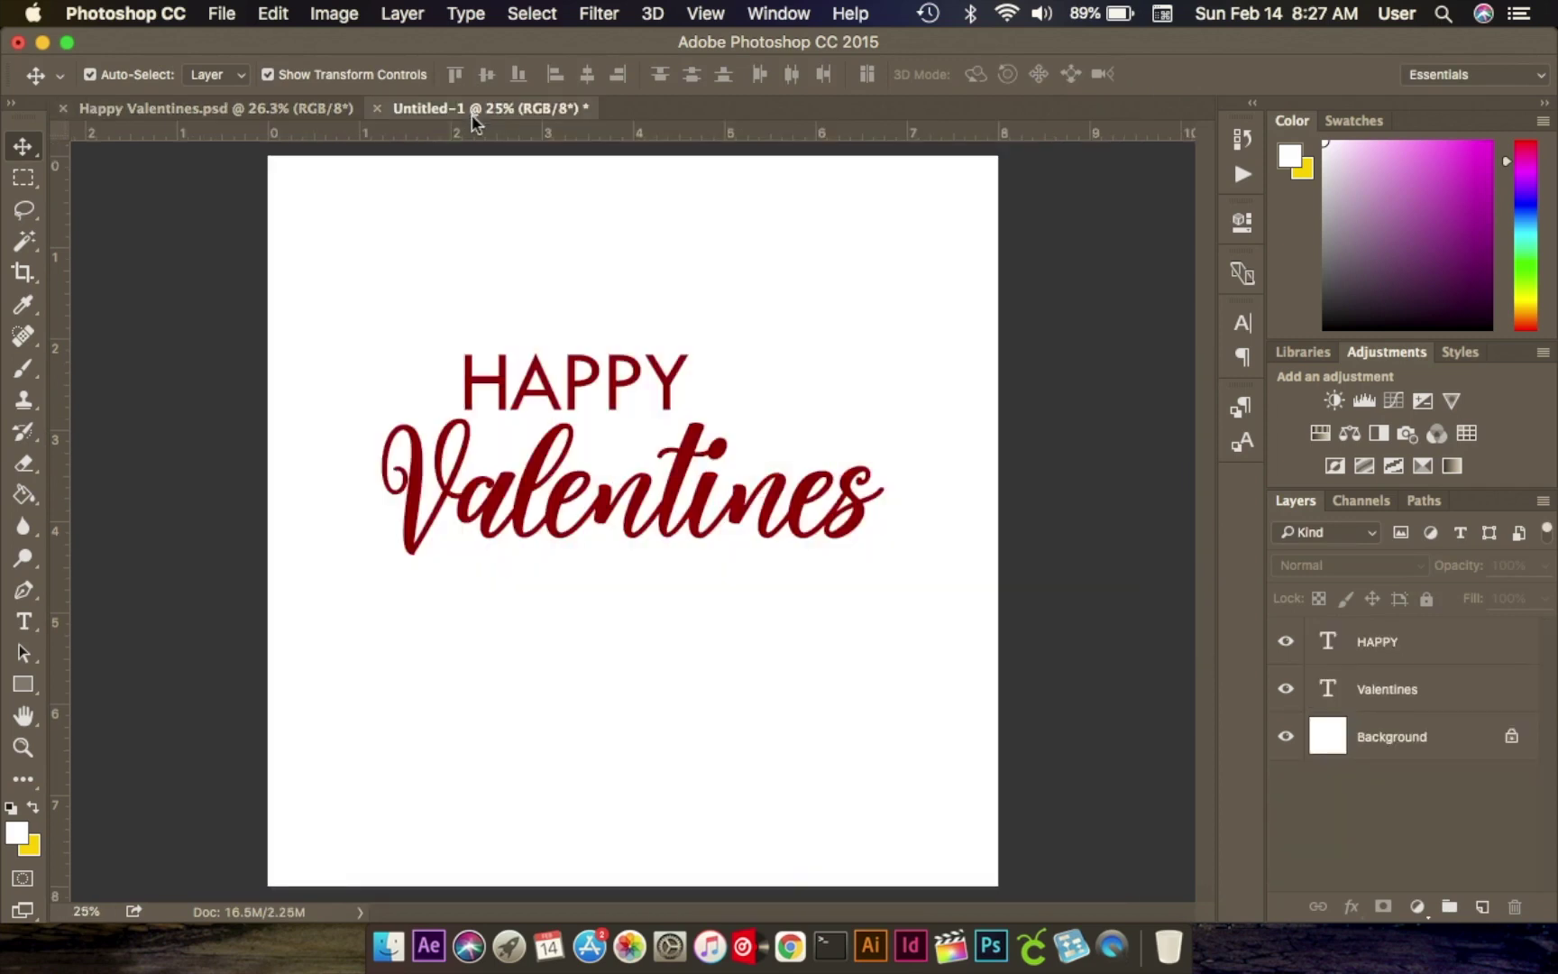
pyautogui.click(612, 396)
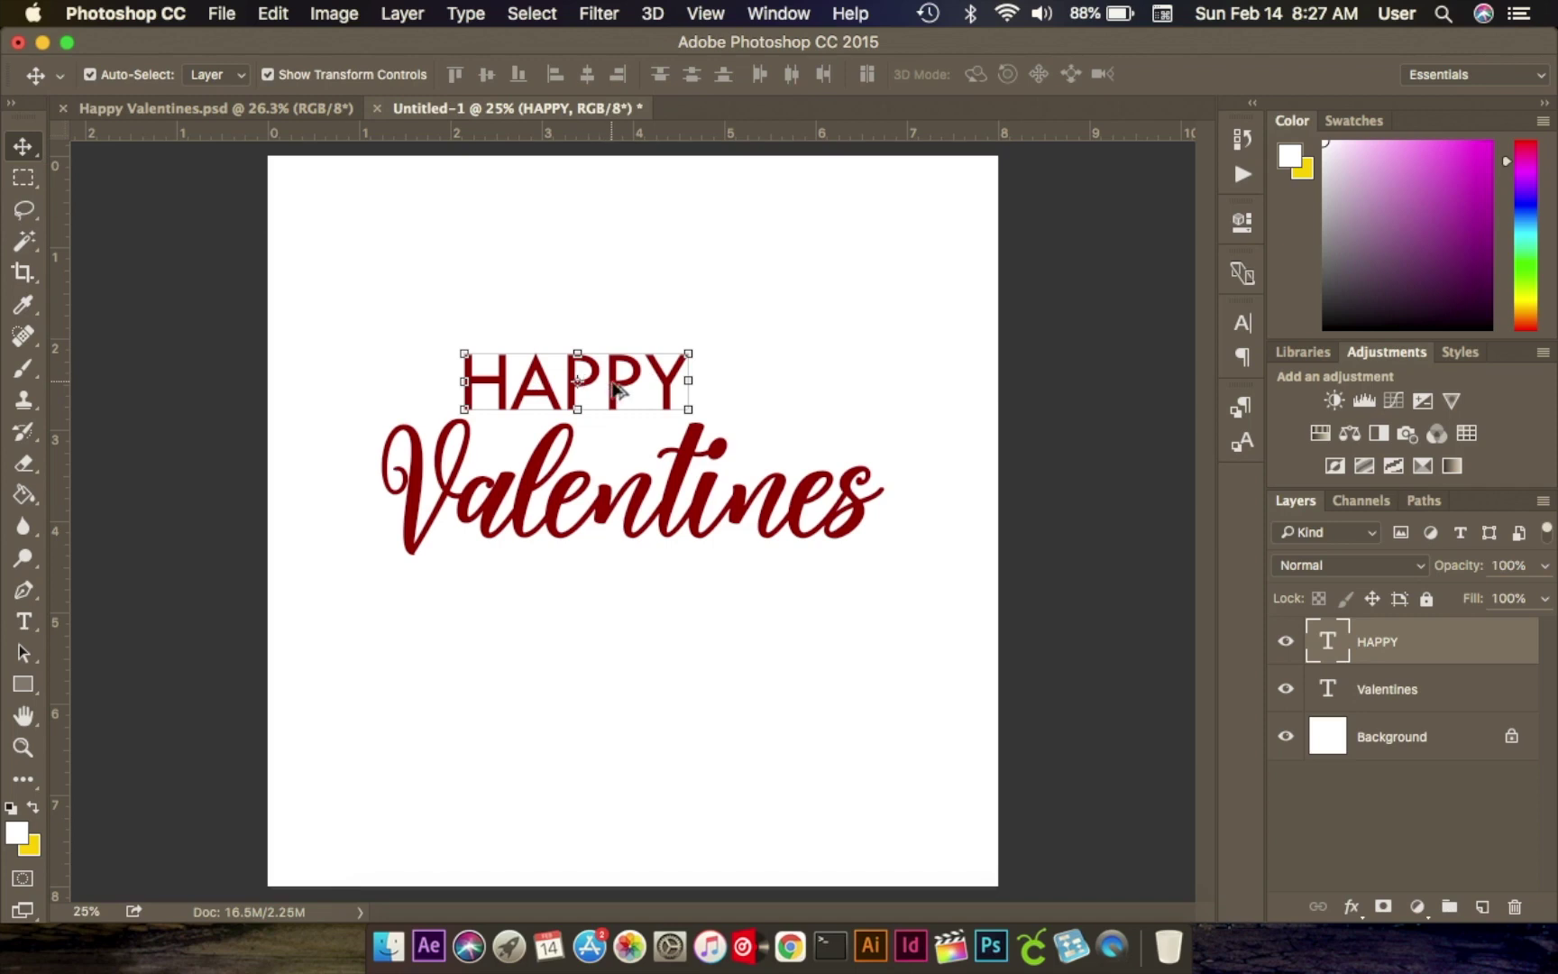
pyautogui.moveTo(615, 389); pyautogui.dragTo(784, 606)
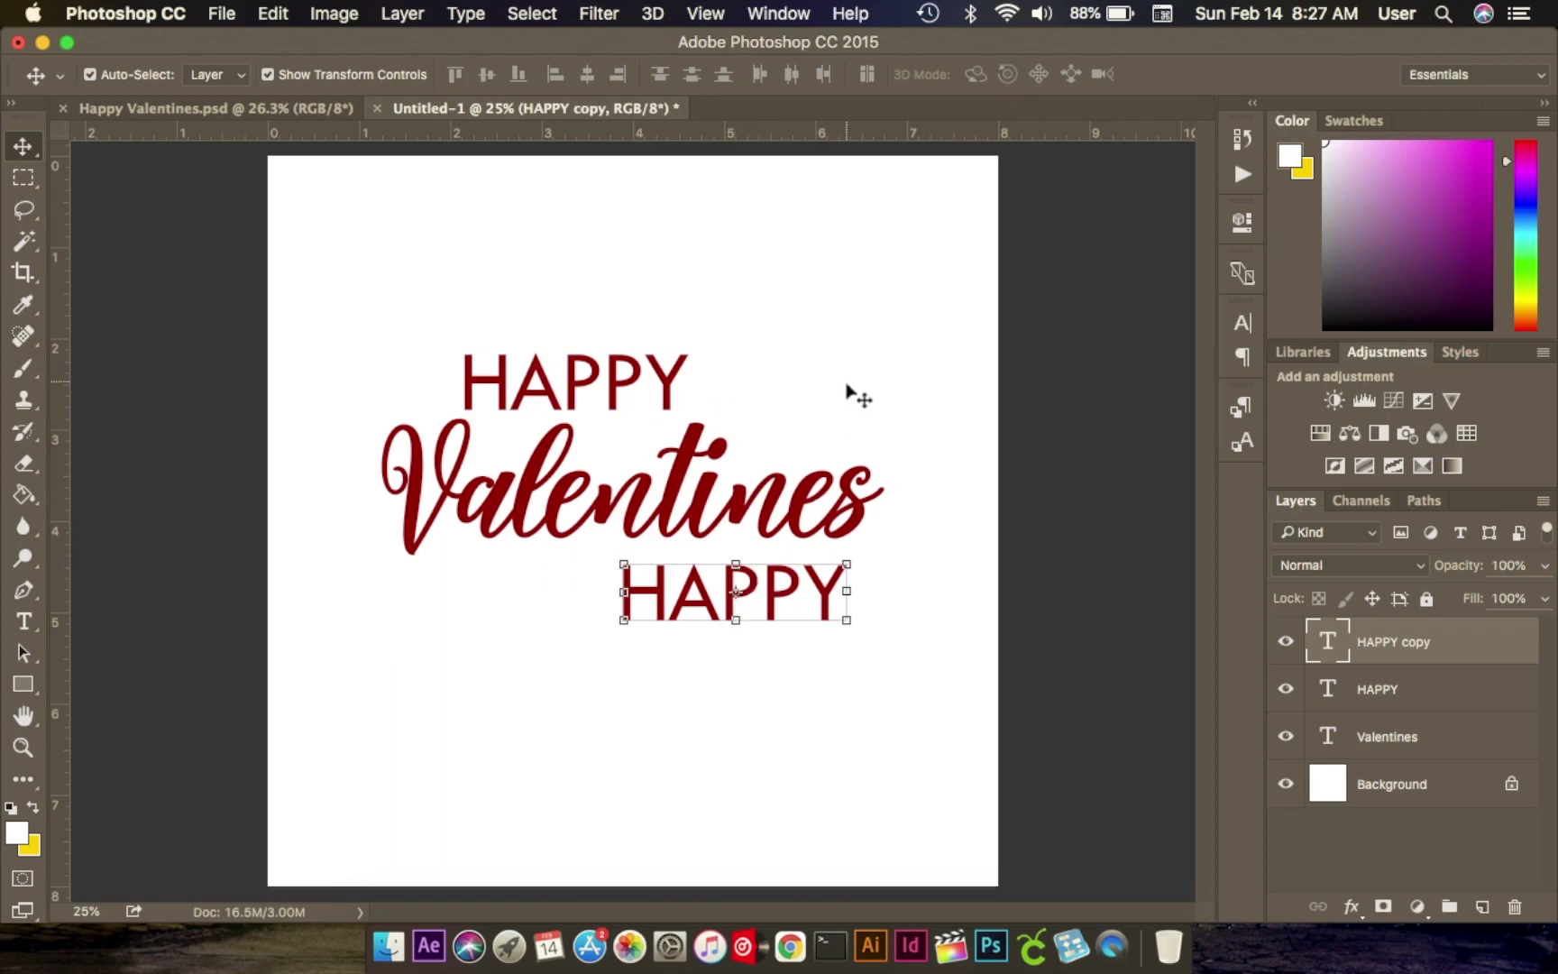
# Nudge the lower HAPPY copy up slightly beneath Valentines.
pyautogui.click(765, 321)
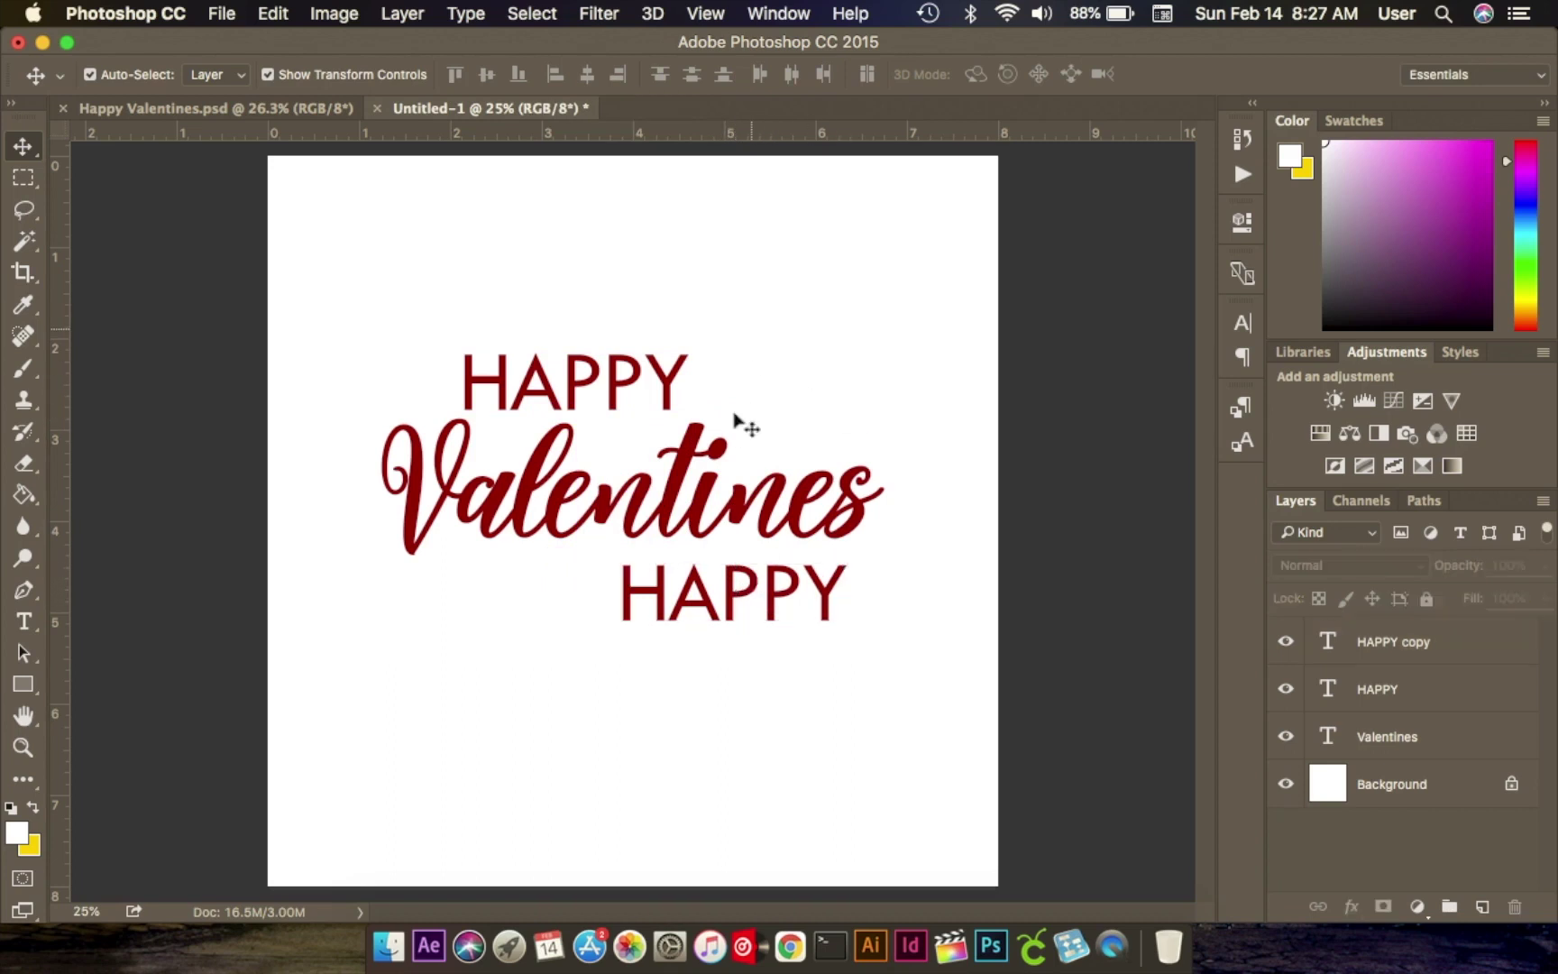
pyautogui.click(744, 587)
pyautogui.hotkey('shift', 'Up')
pyautogui.hotkey('shift', 'Up')
pyautogui.hotkey('shift', 'Up')
pyautogui.hotkey('shift', 'Up')
pyautogui.hotkey('shift', 'Up')
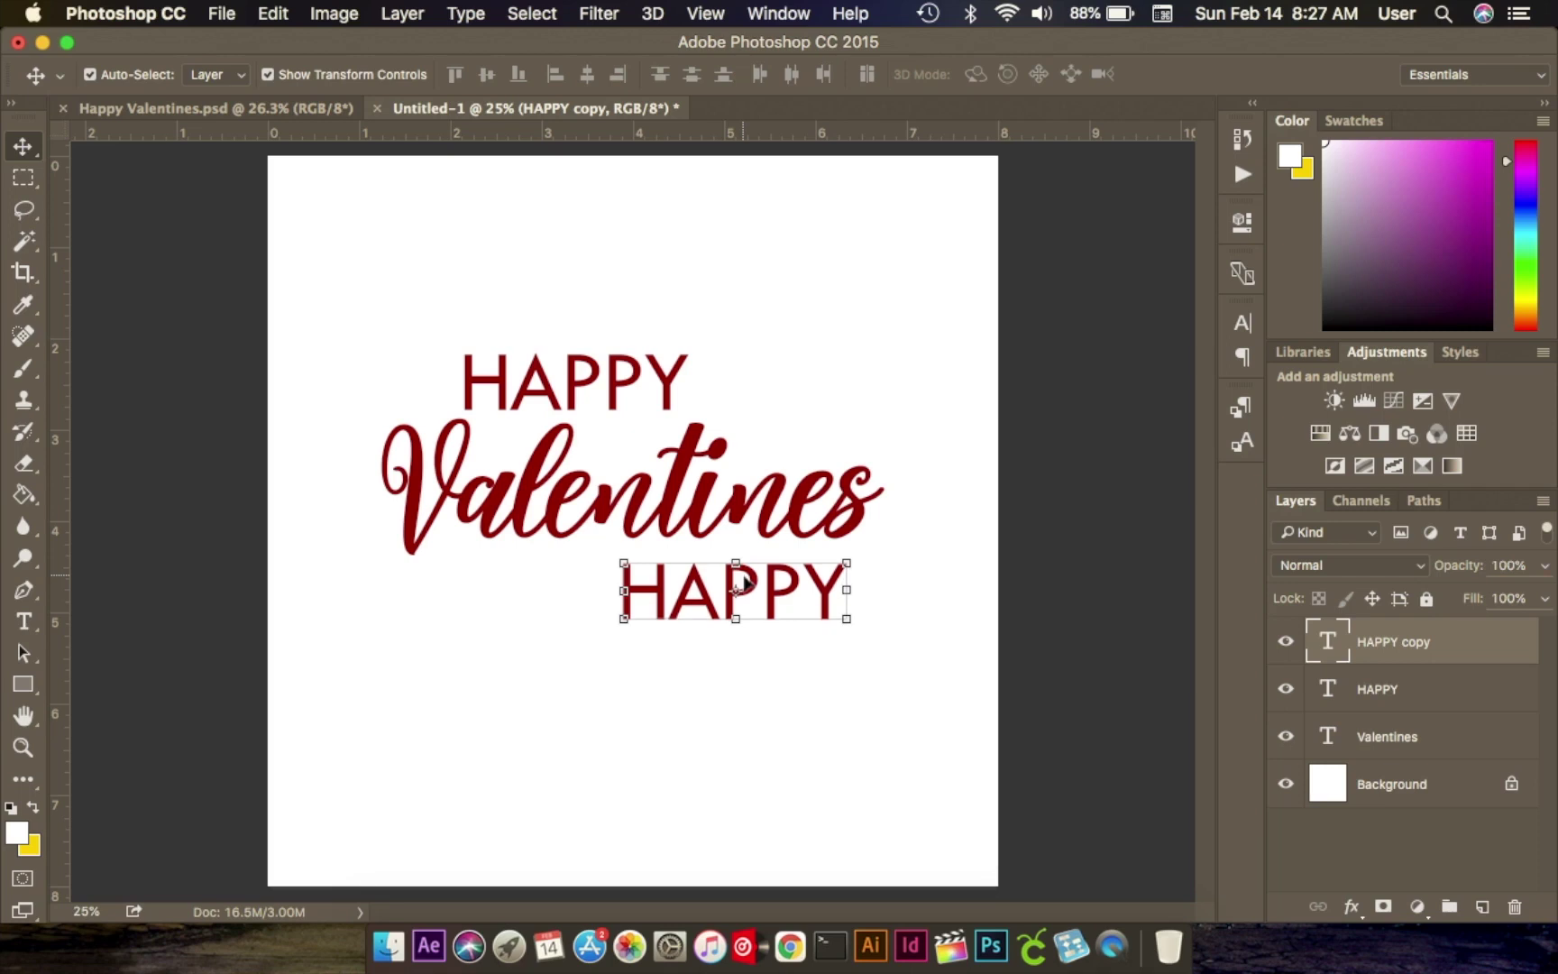
pyautogui.hotkey('shift', 'Up')
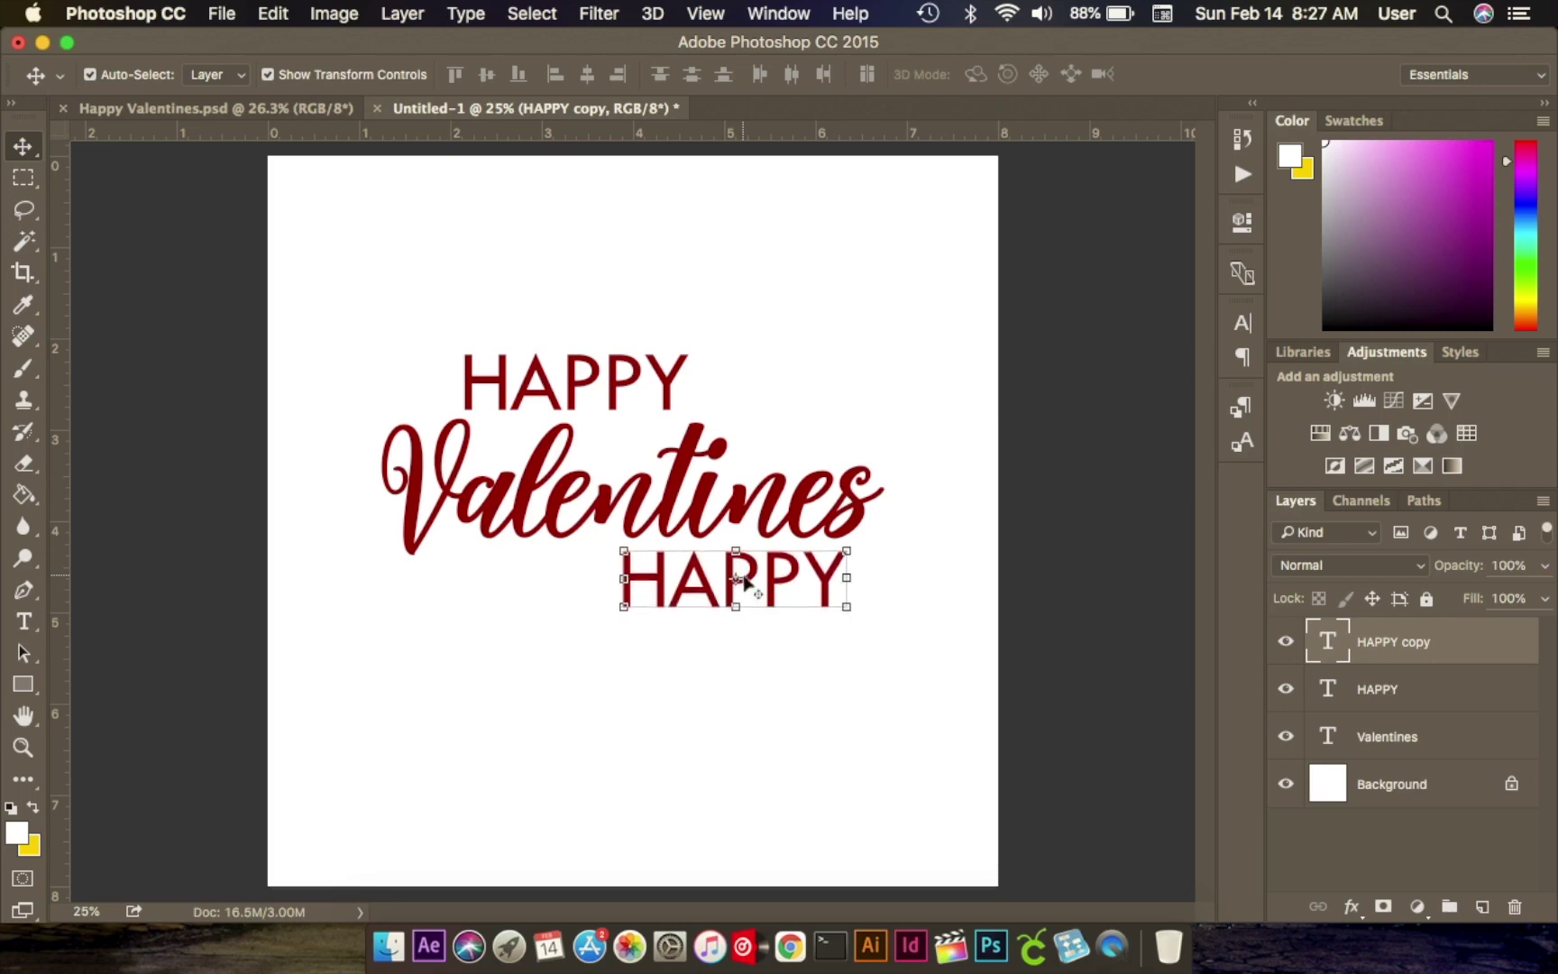
# Retype the lower copy as DAY and commit it.
pyautogui.click(23, 622)
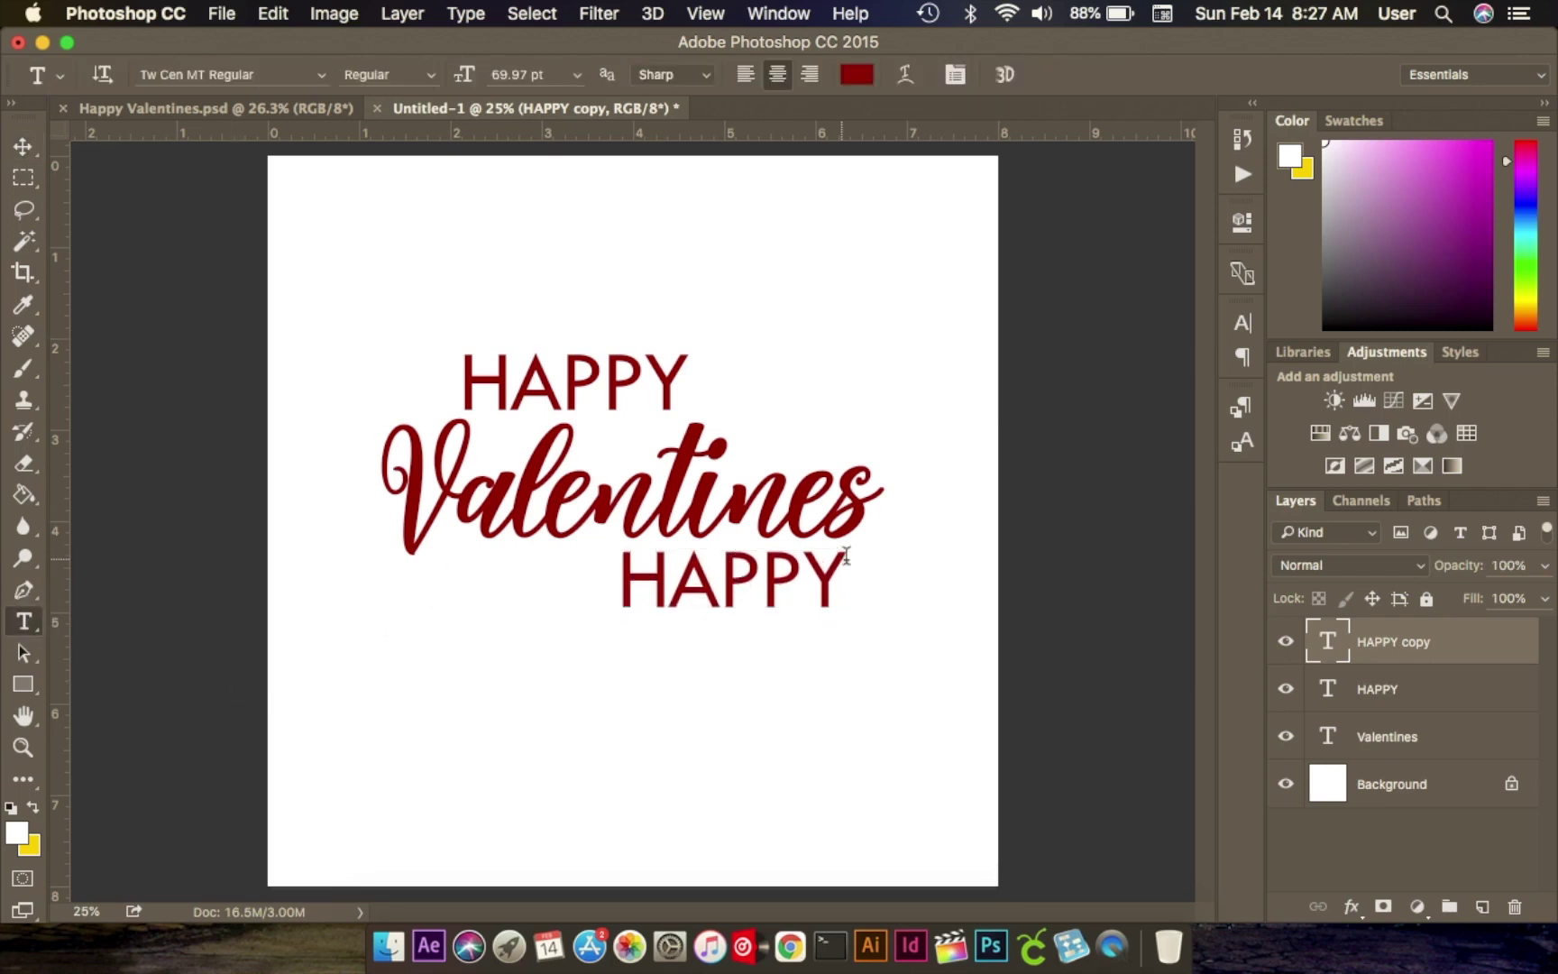
pyautogui.moveTo(620, 577); pyautogui.dragTo(974, 591)
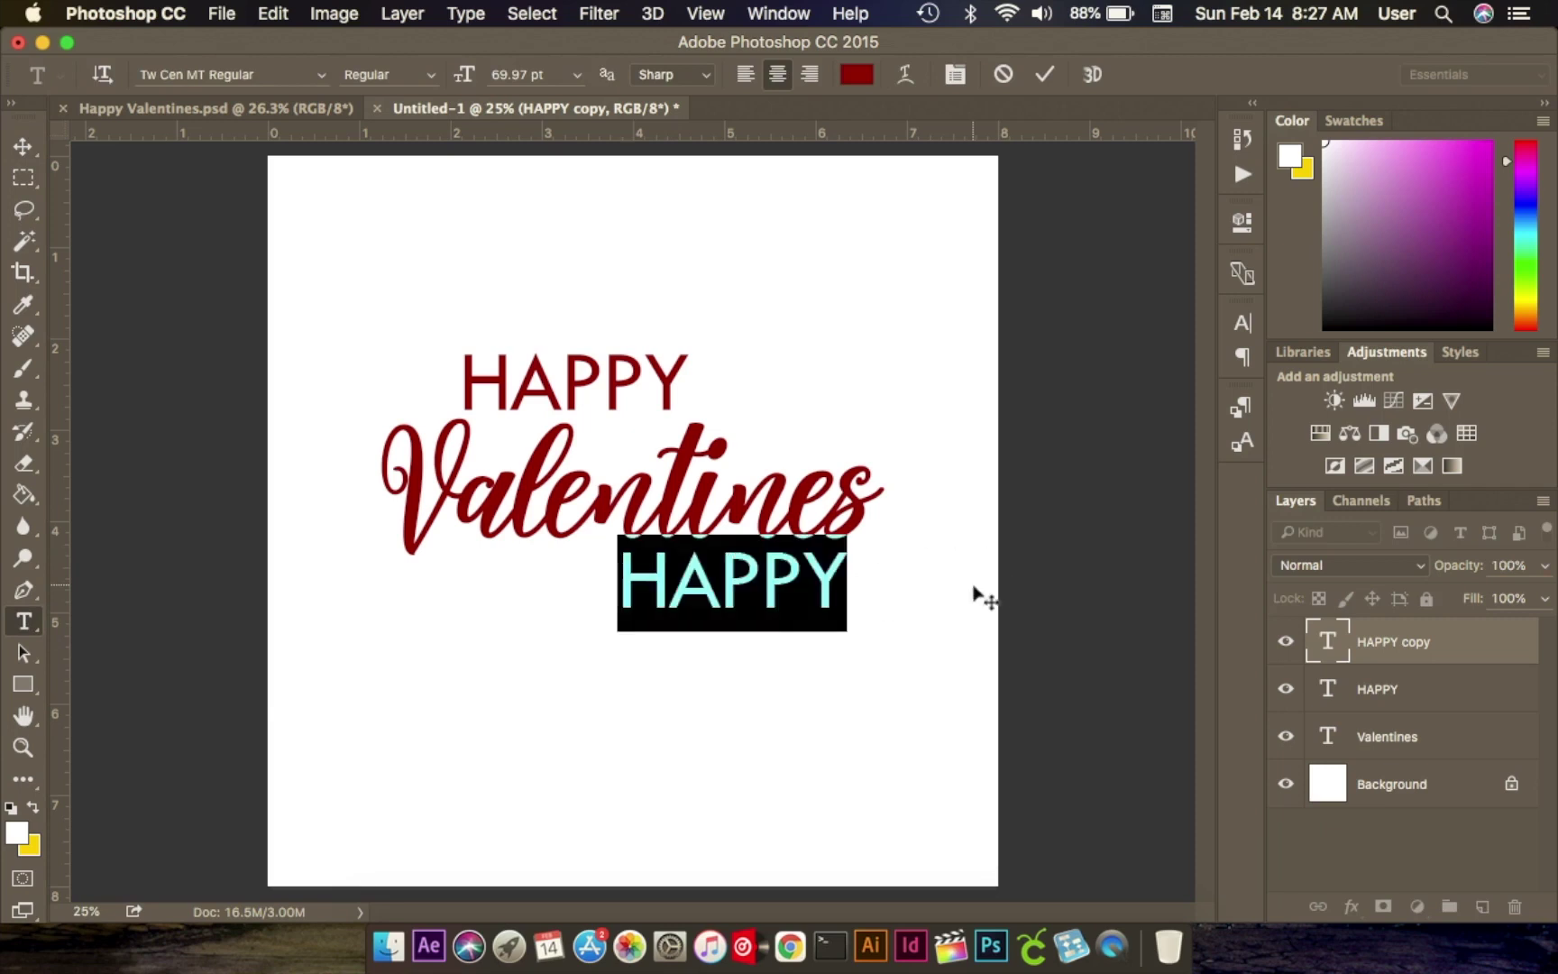
pyautogui.write('DAY')
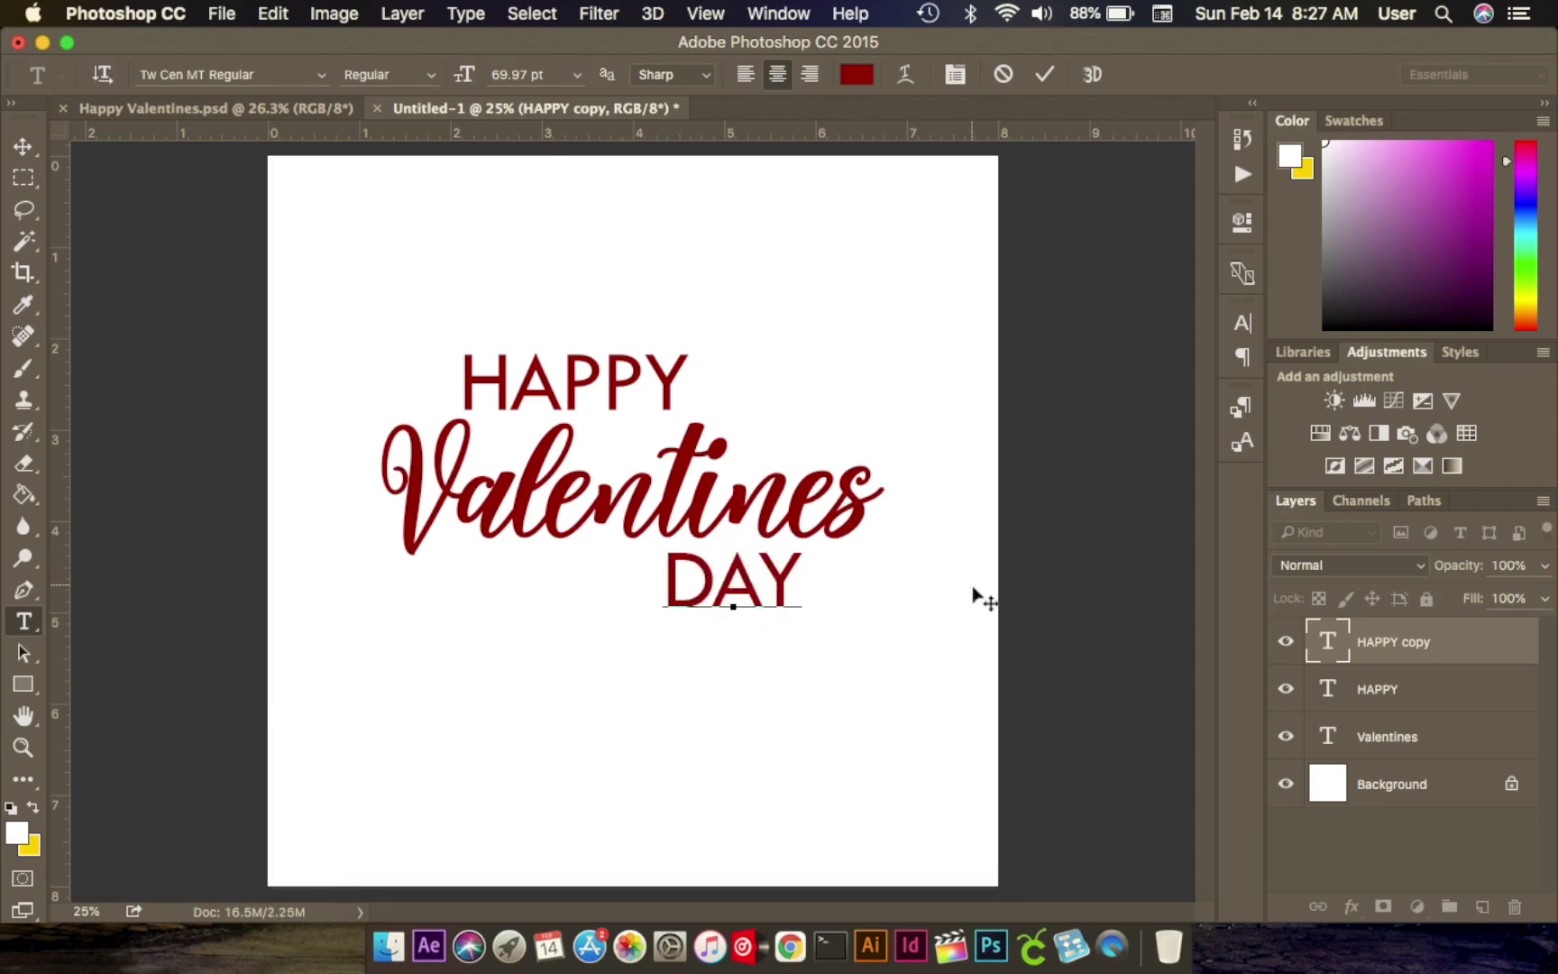
pyautogui.click(1044, 74)
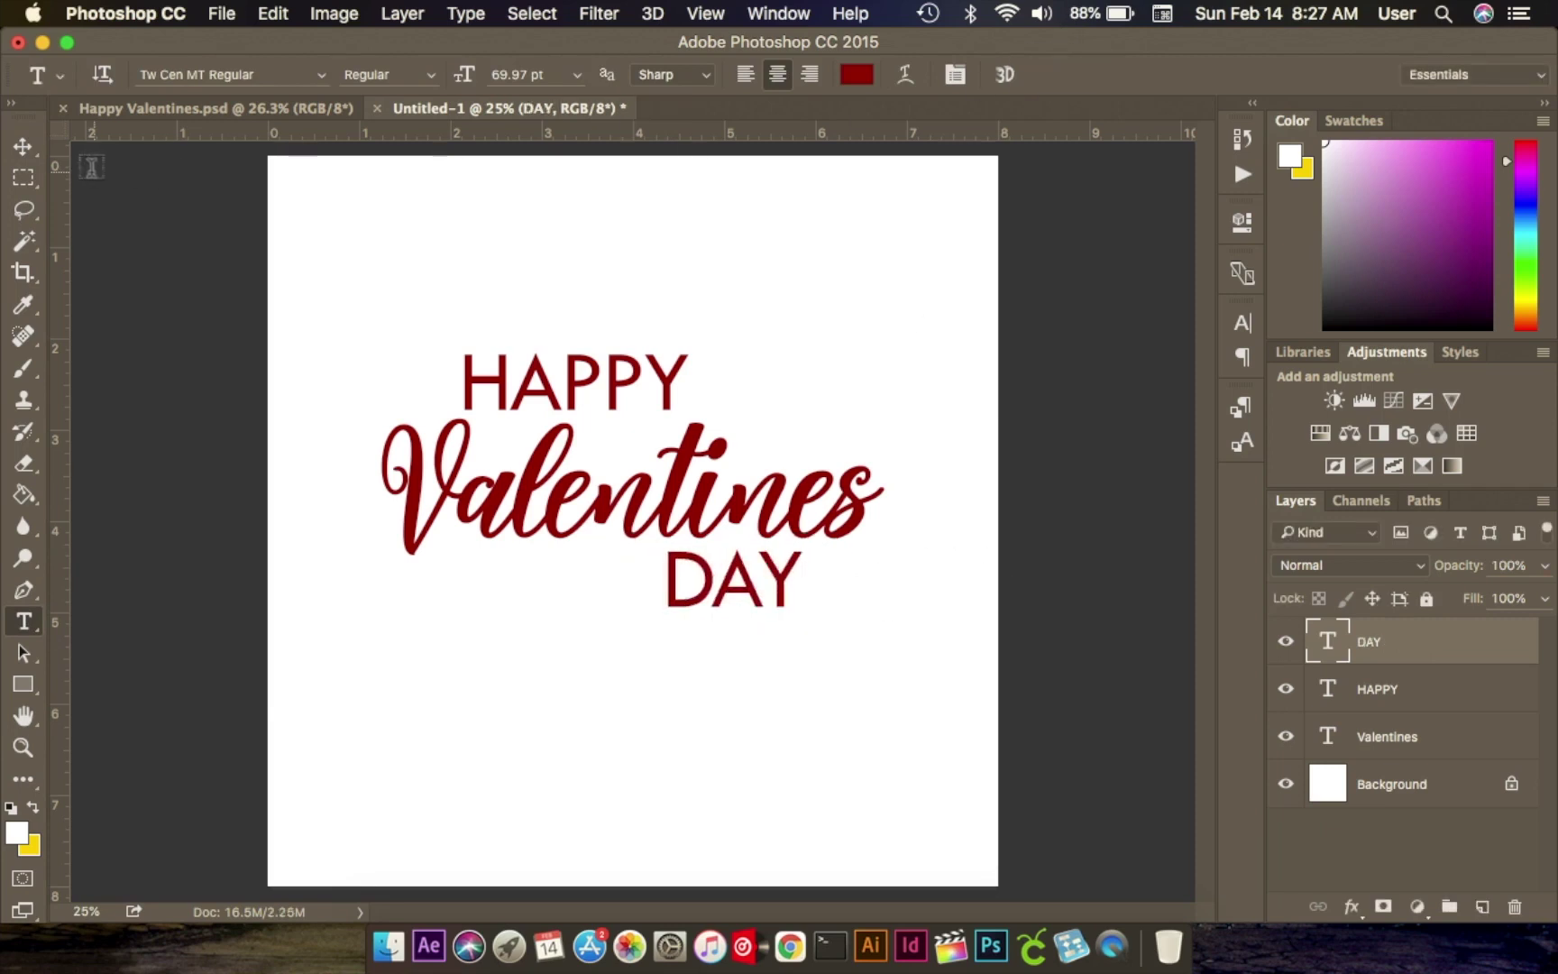
pyautogui.click(24, 145)
pyautogui.click(288, 112)
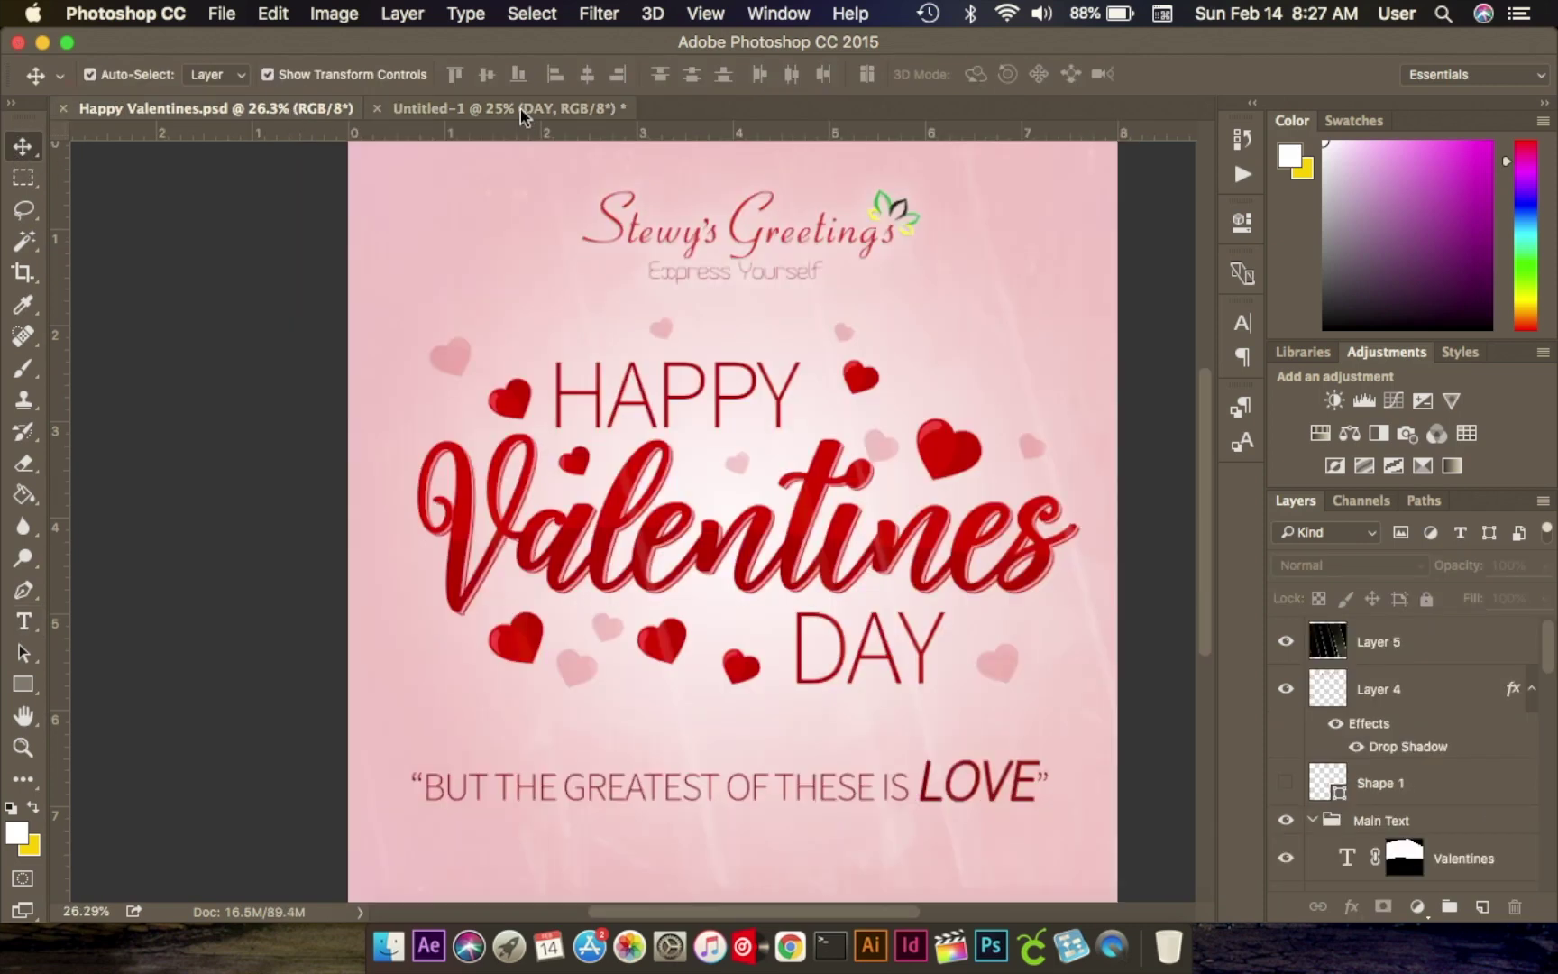
pyautogui.scroll(5, 487, 598)
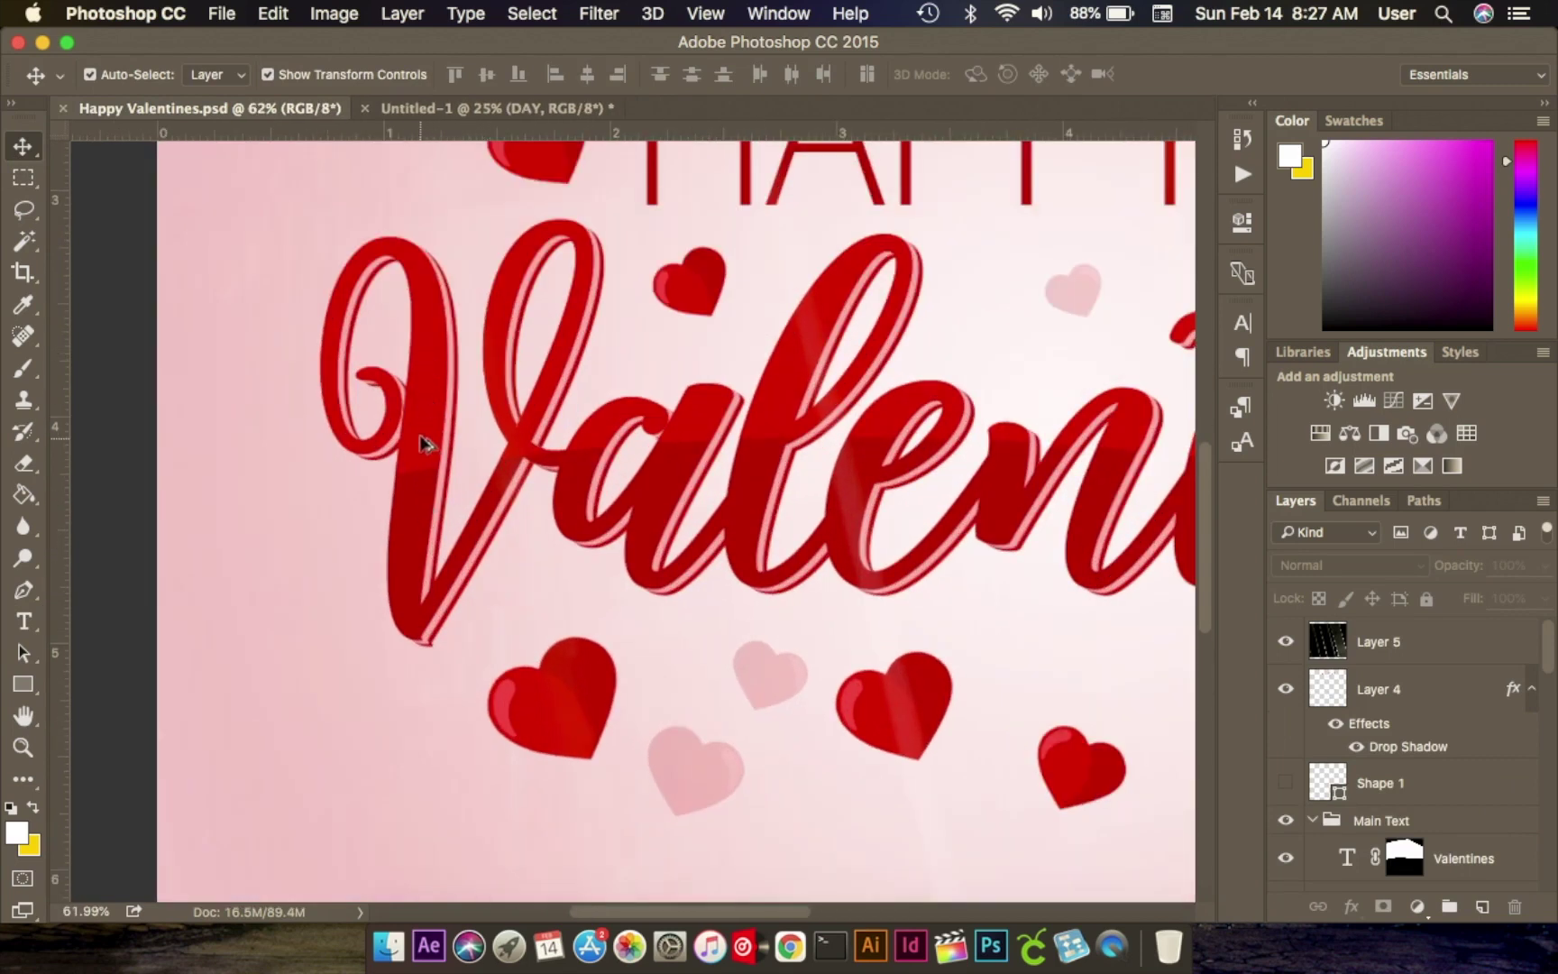
pyautogui.moveTo(487, 466); pyautogui.dragTo(661, 536)
pyautogui.moveTo(478, 568); pyautogui.dragTo(278, 566)
pyautogui.scroll(-3, 552, 566)
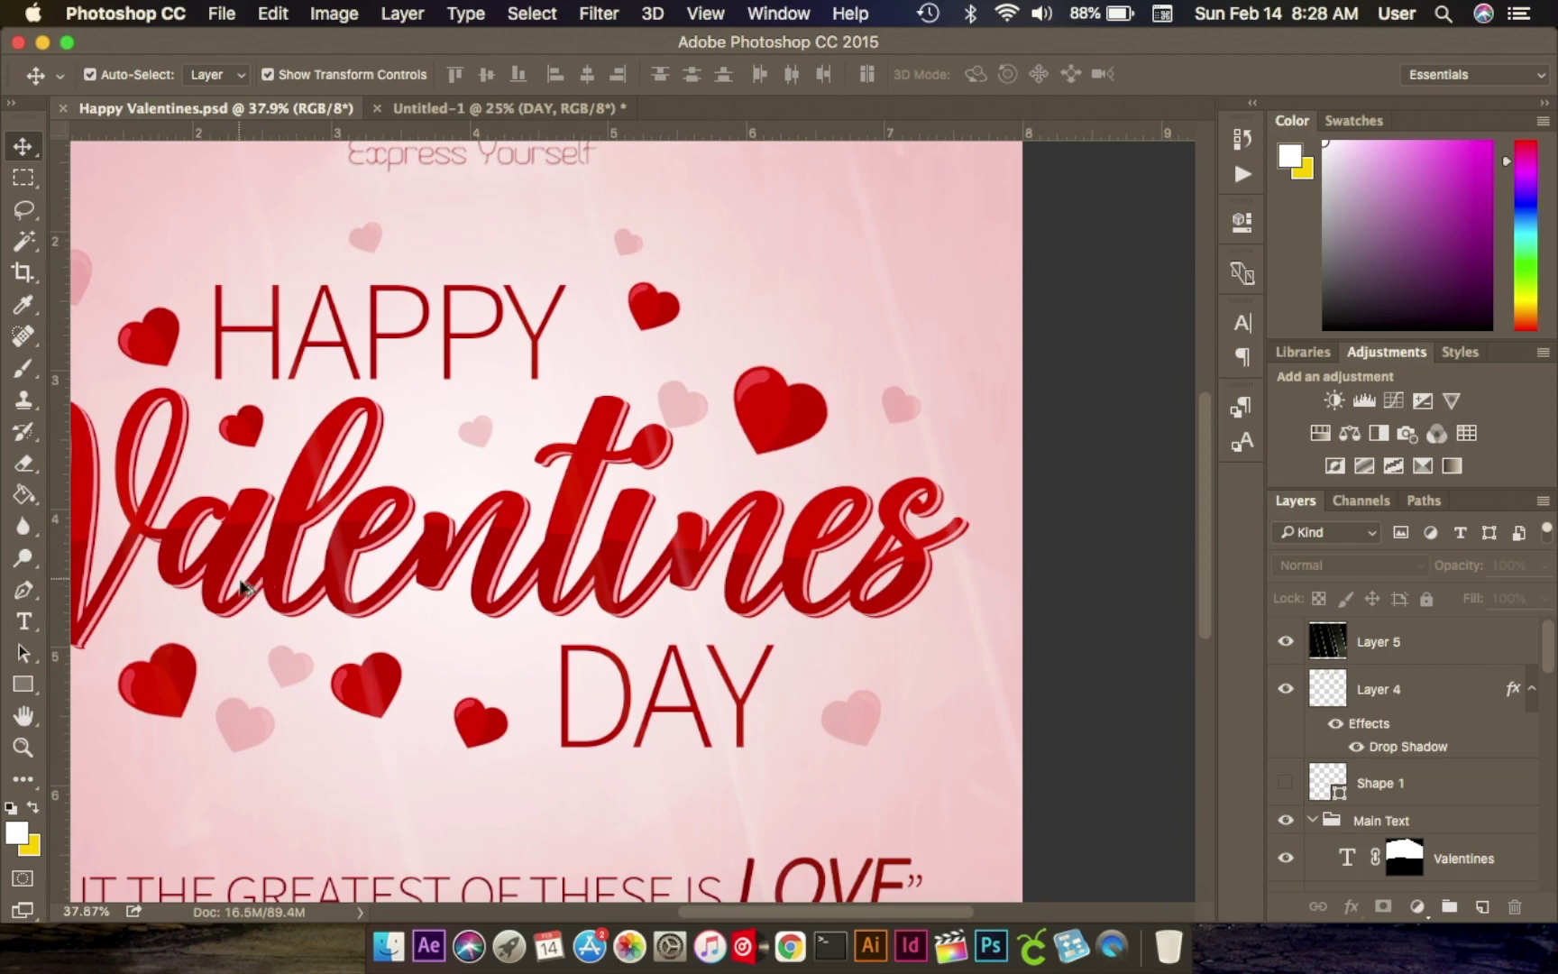
pyautogui.click(437, 111)
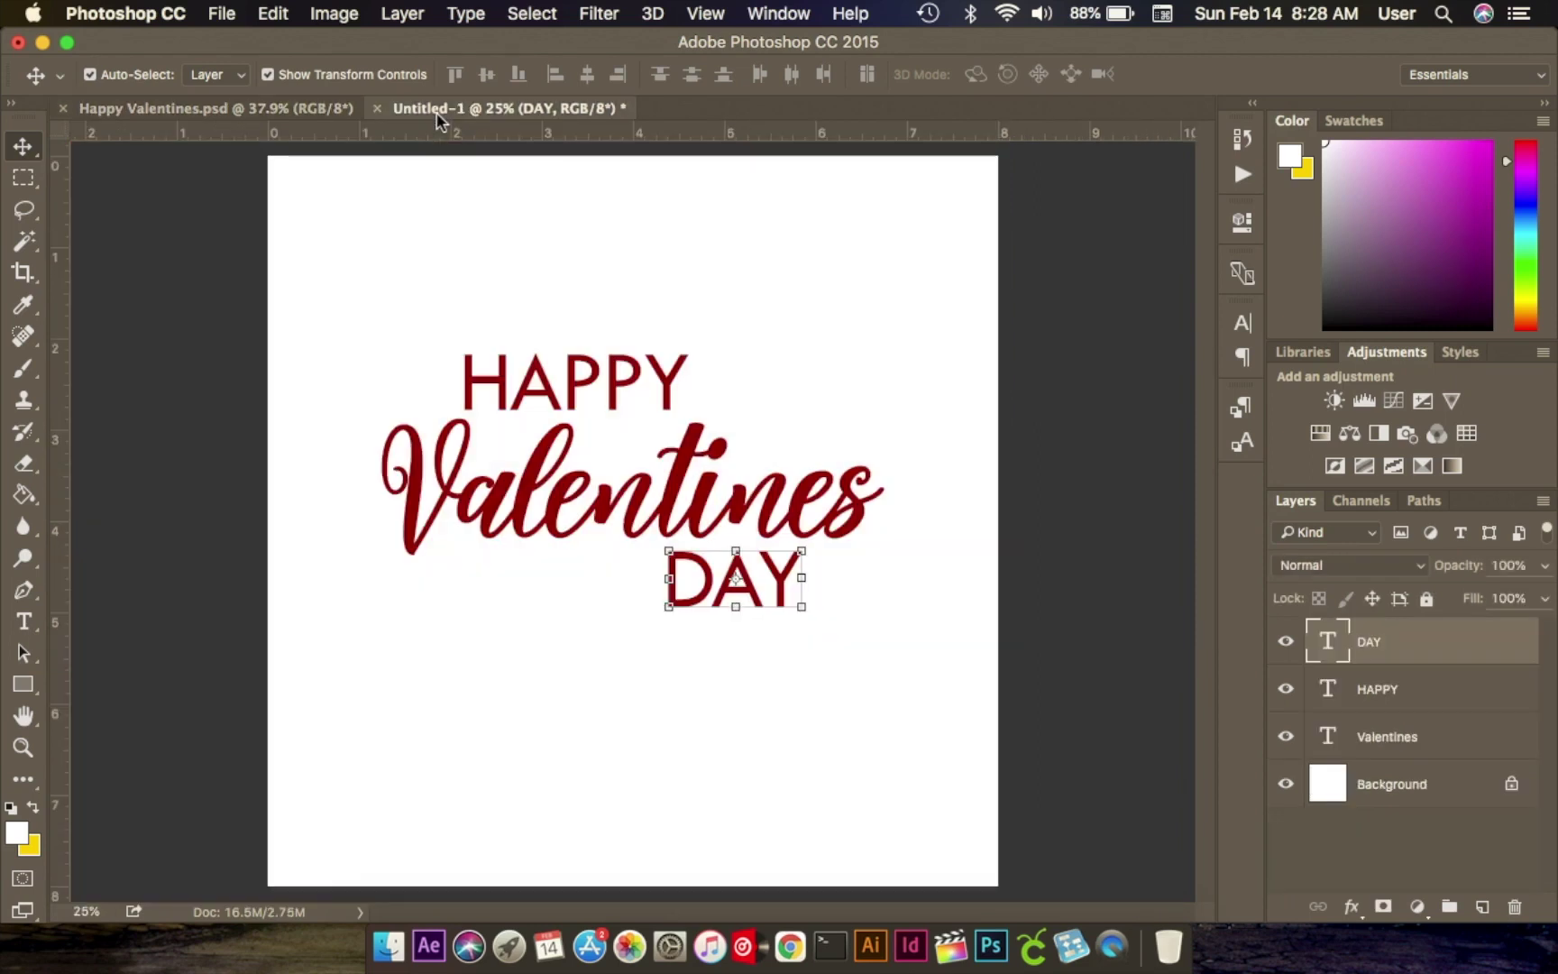
pyautogui.click(520, 617)
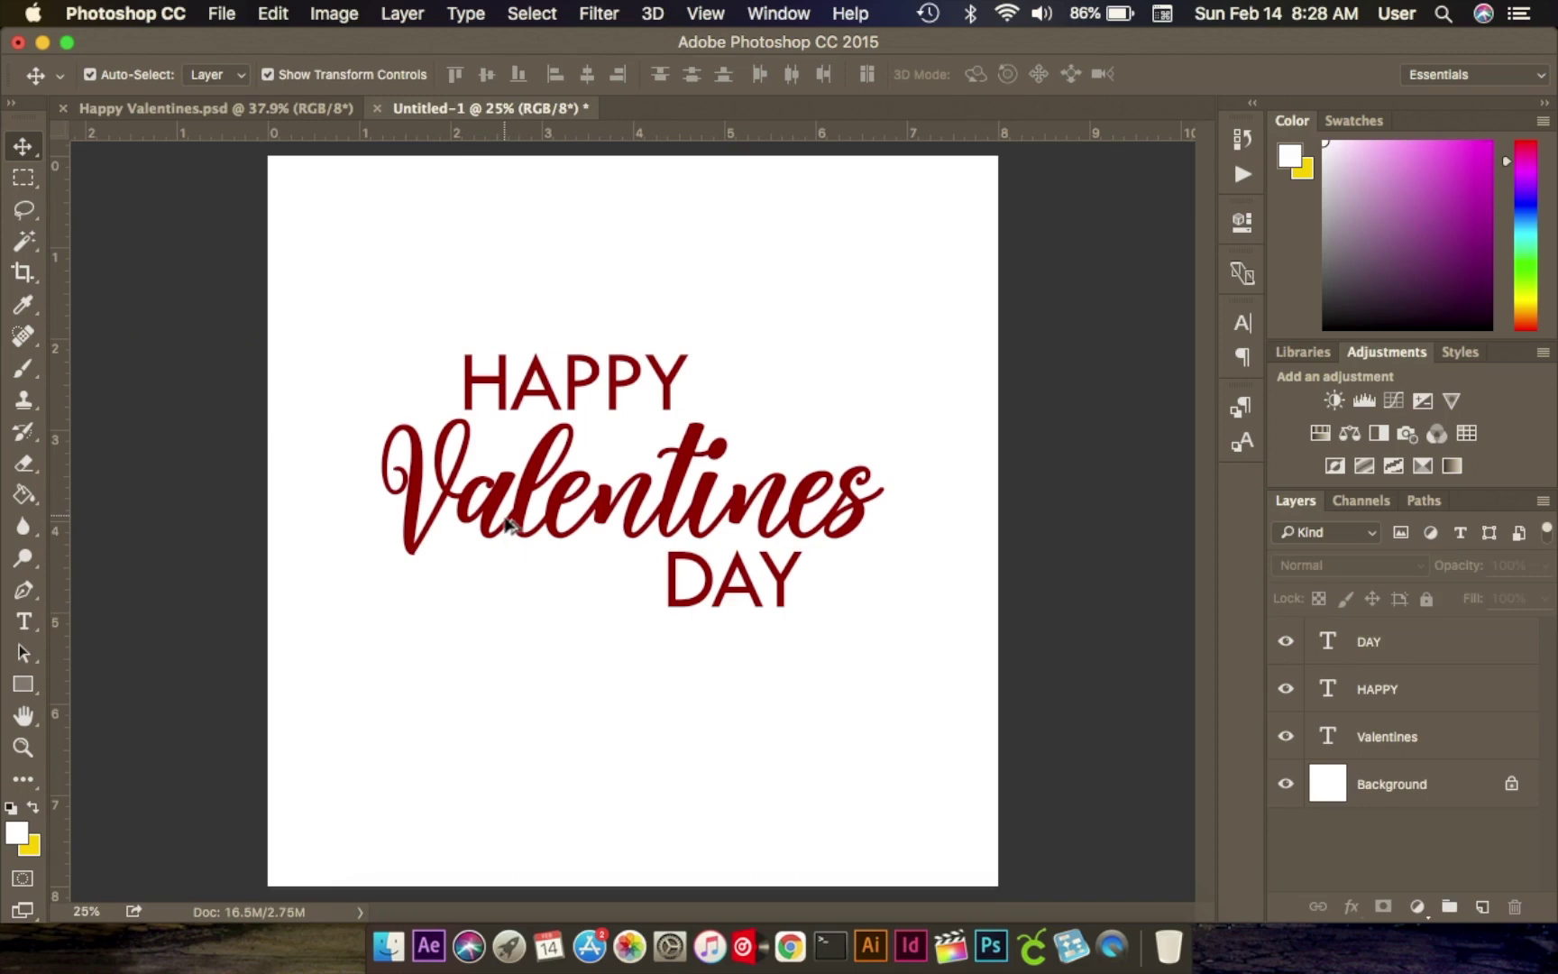
pyautogui.scroll(1, 509, 523)
pyautogui.click(527, 498)
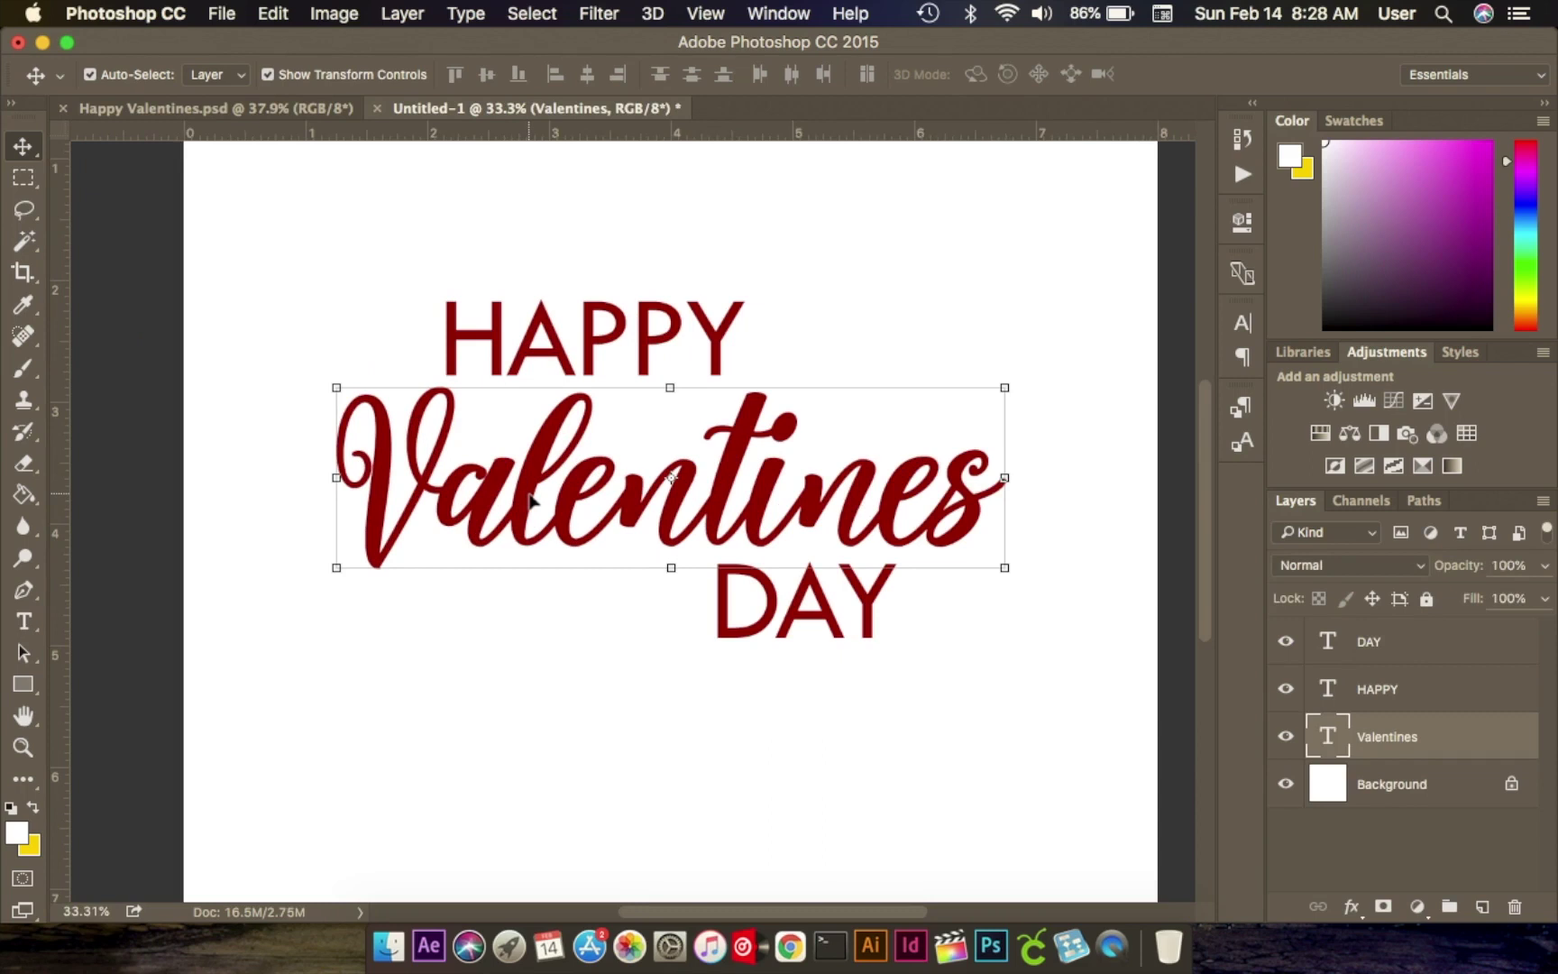
# Duplicate the Valentines layer as Valentines copy.
pyautogui.rightClick(1440, 740)
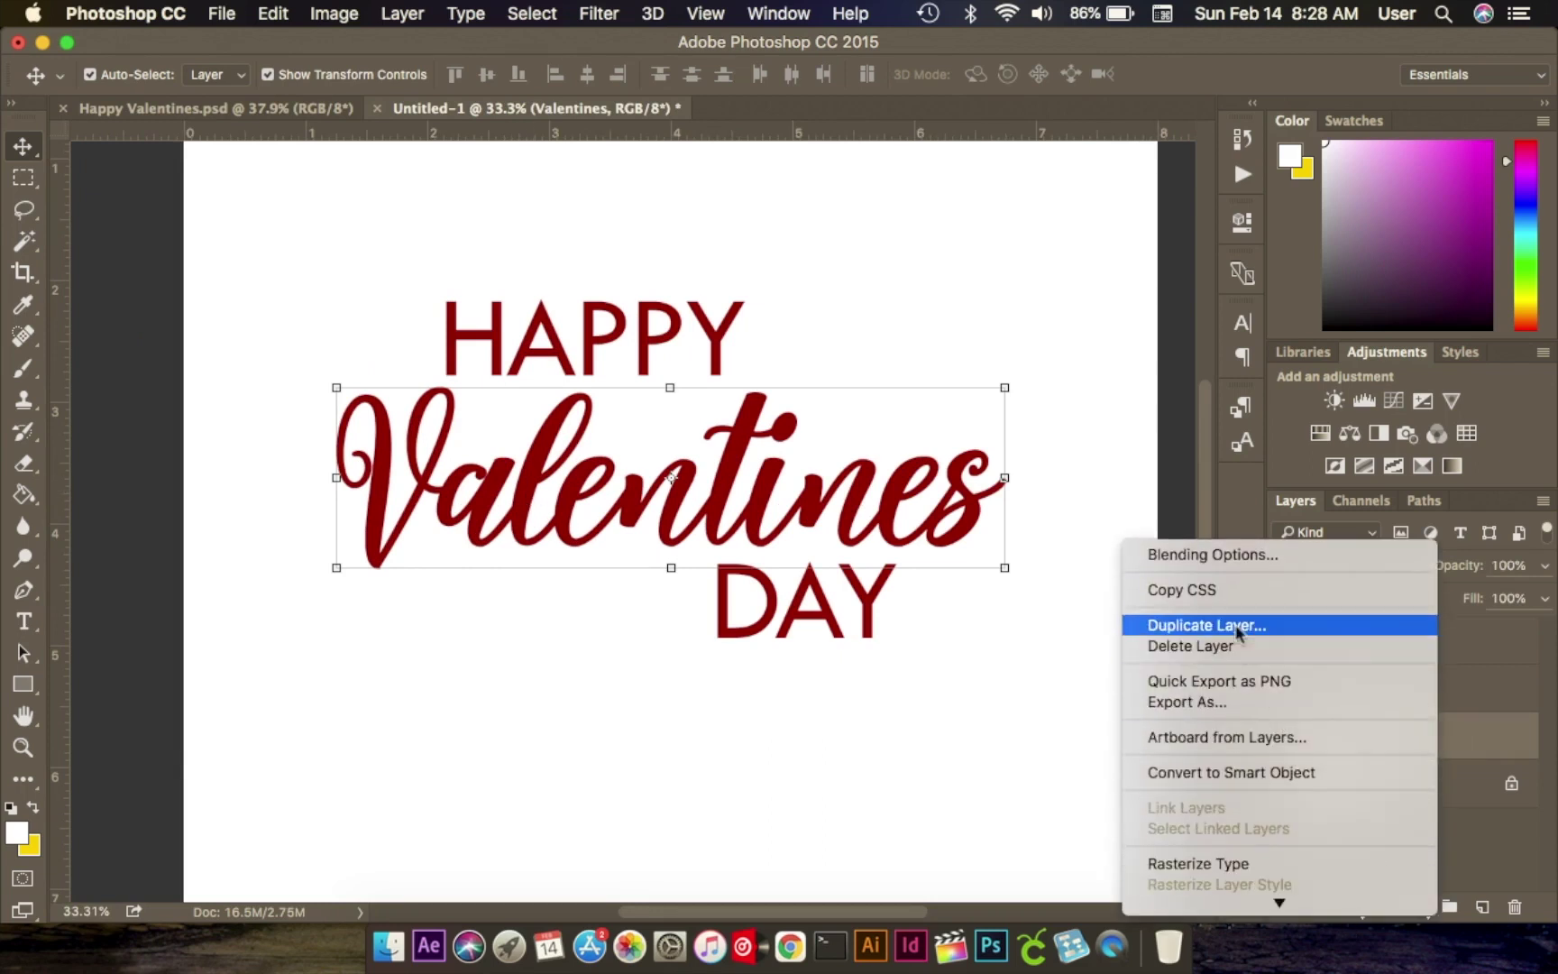
pyautogui.click(1236, 627)
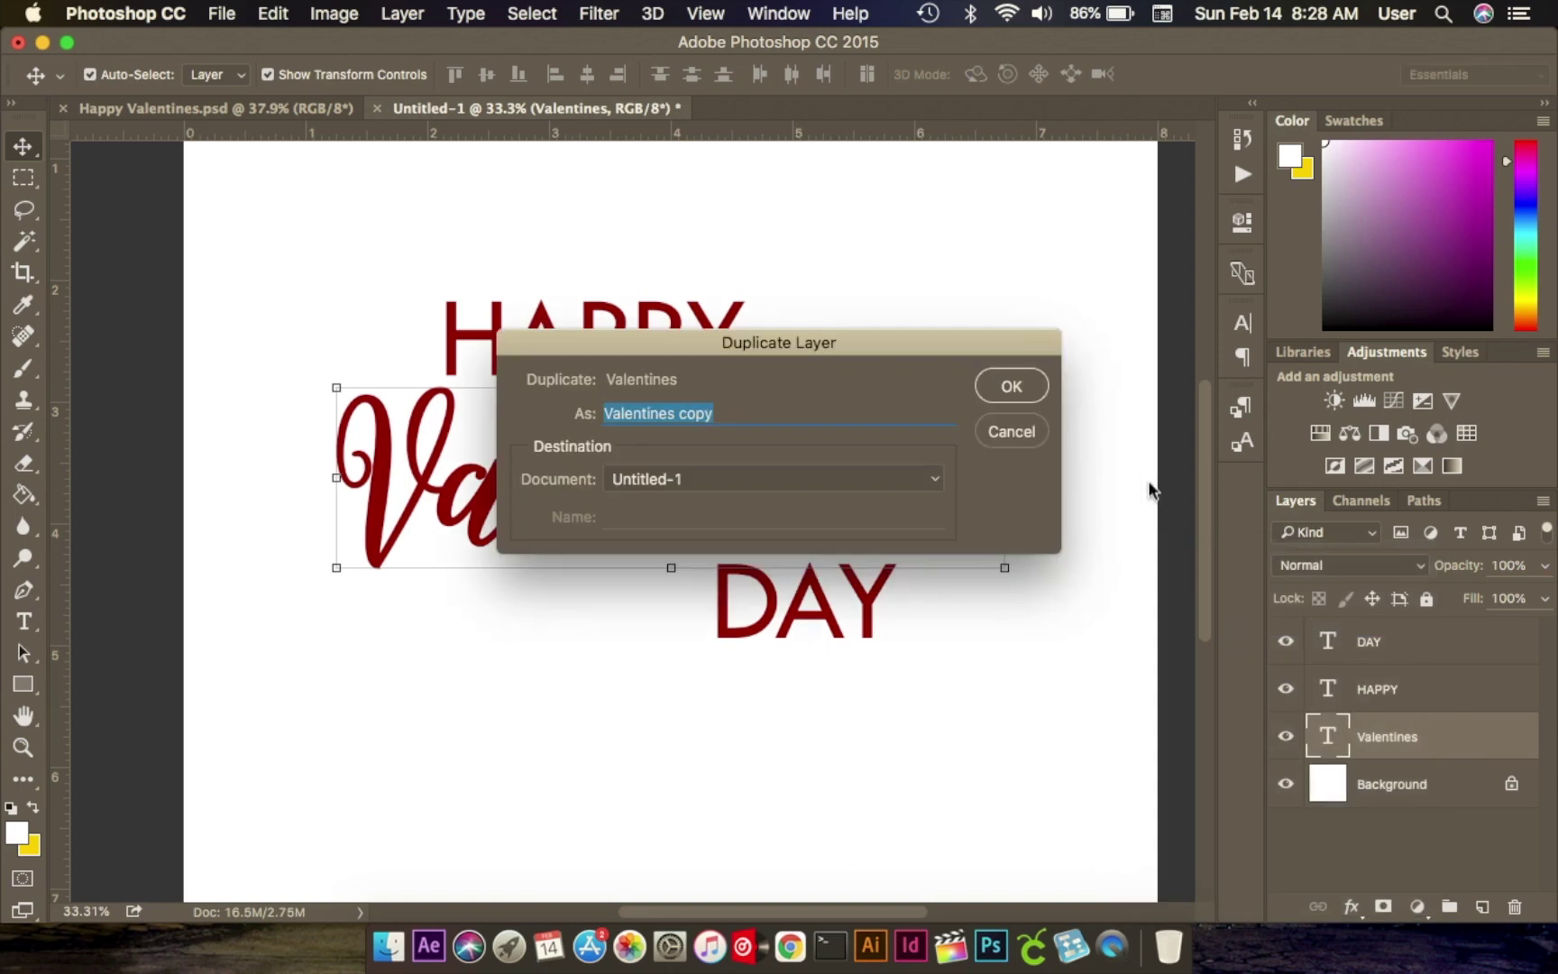
pyautogui.click(1035, 395)
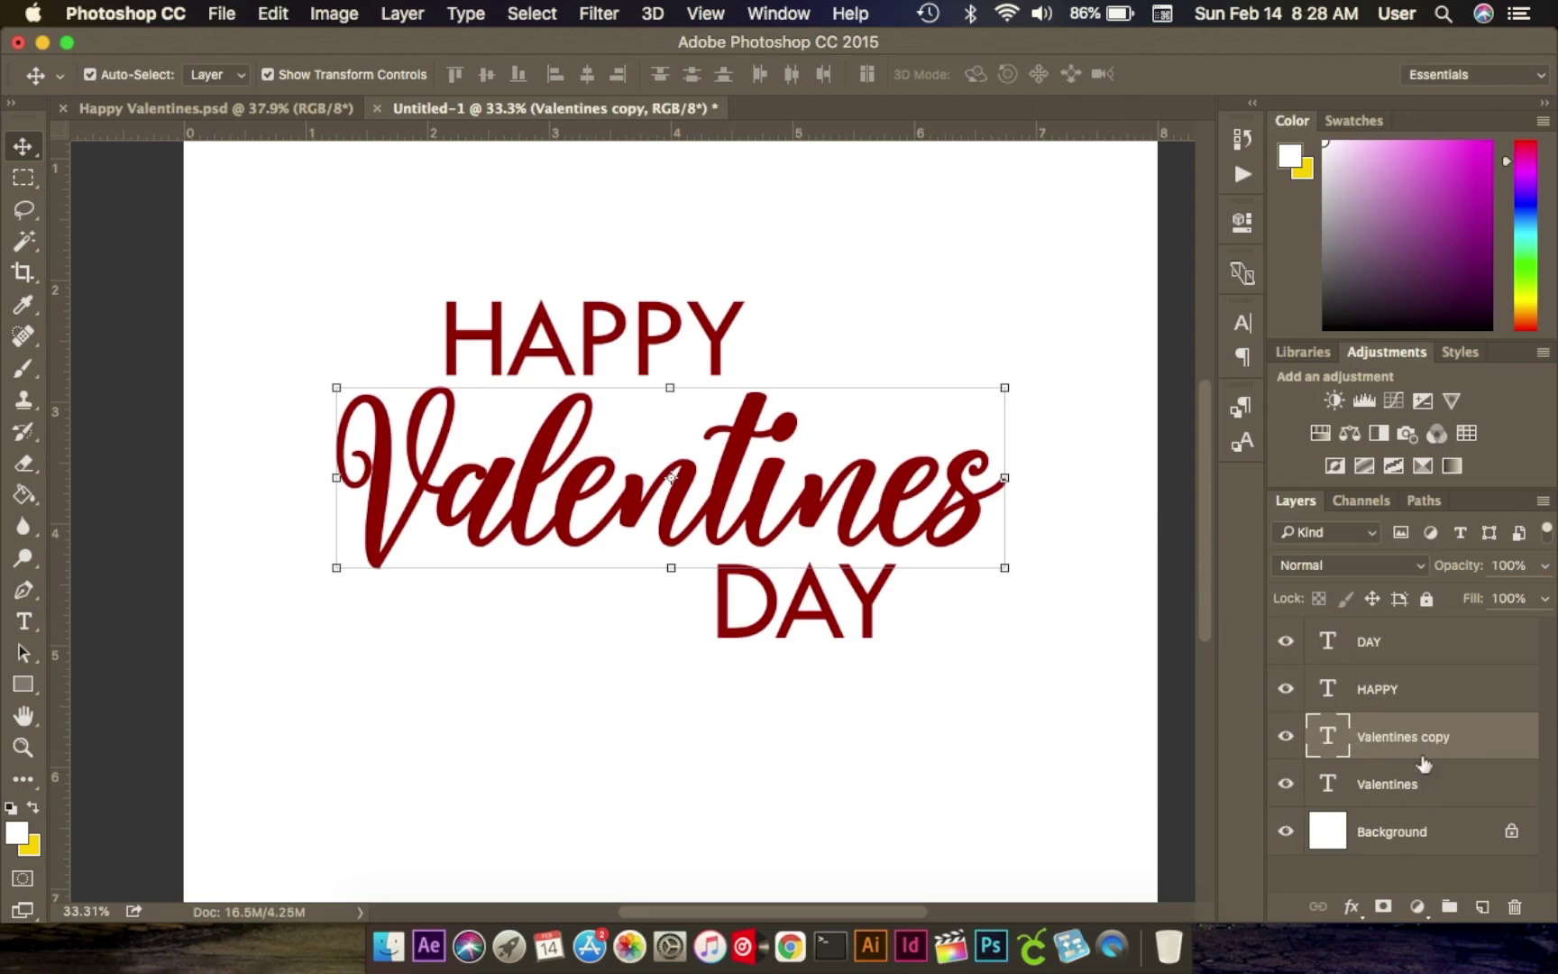
# Select all the lettering of the Valentines copy layer for editing.
pyautogui.click(24, 625)
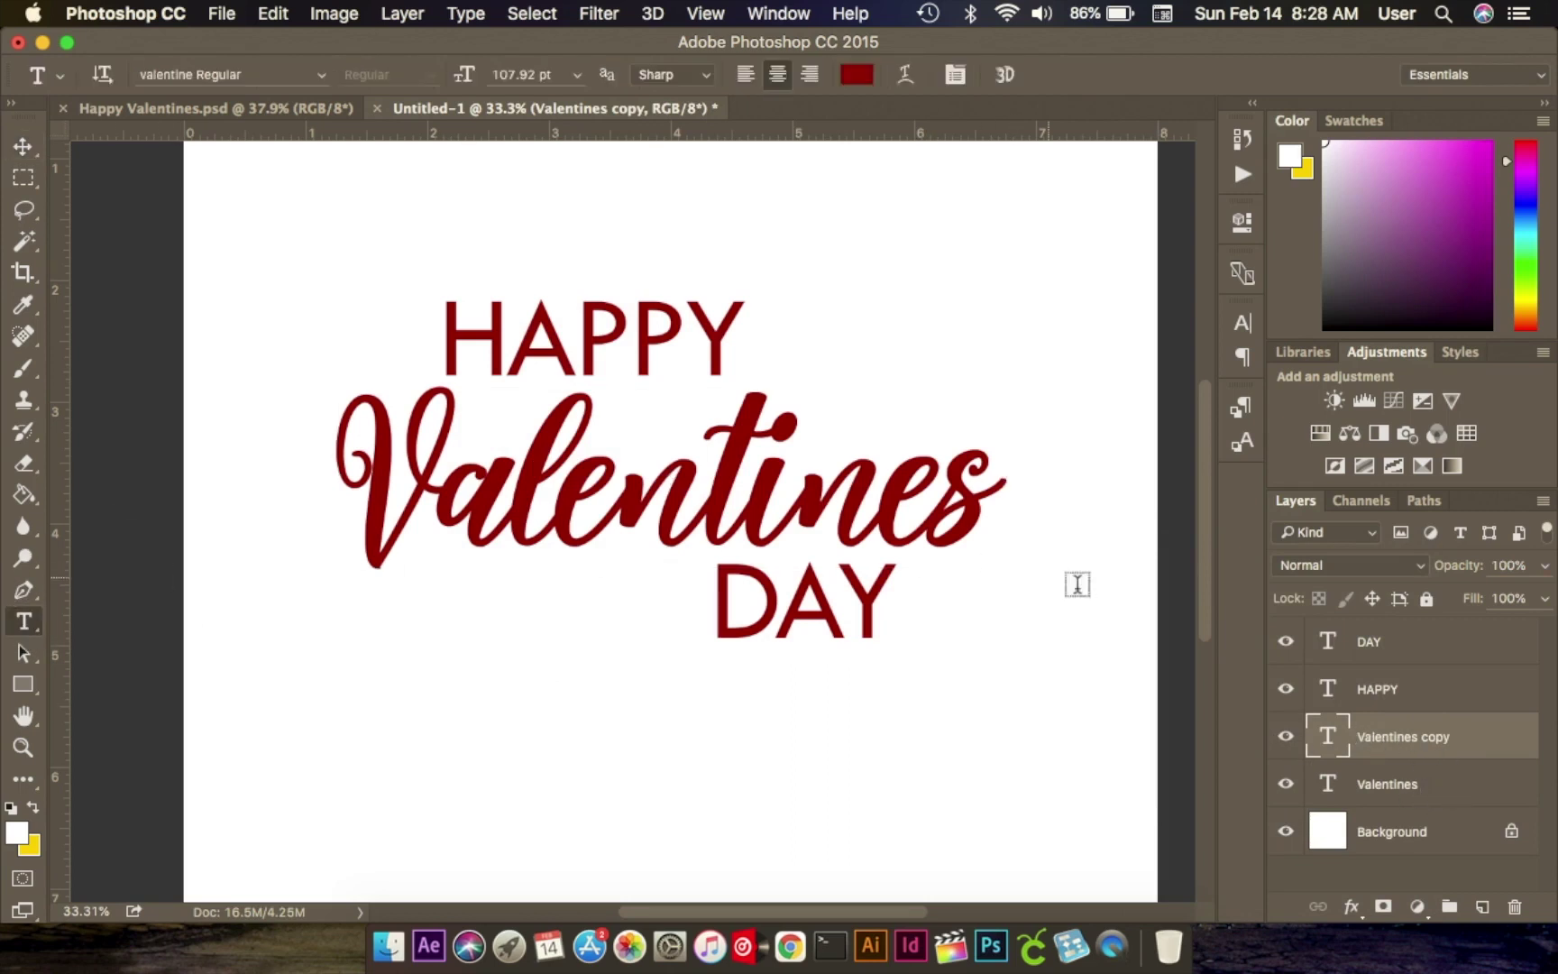
pyautogui.click(1427, 794)
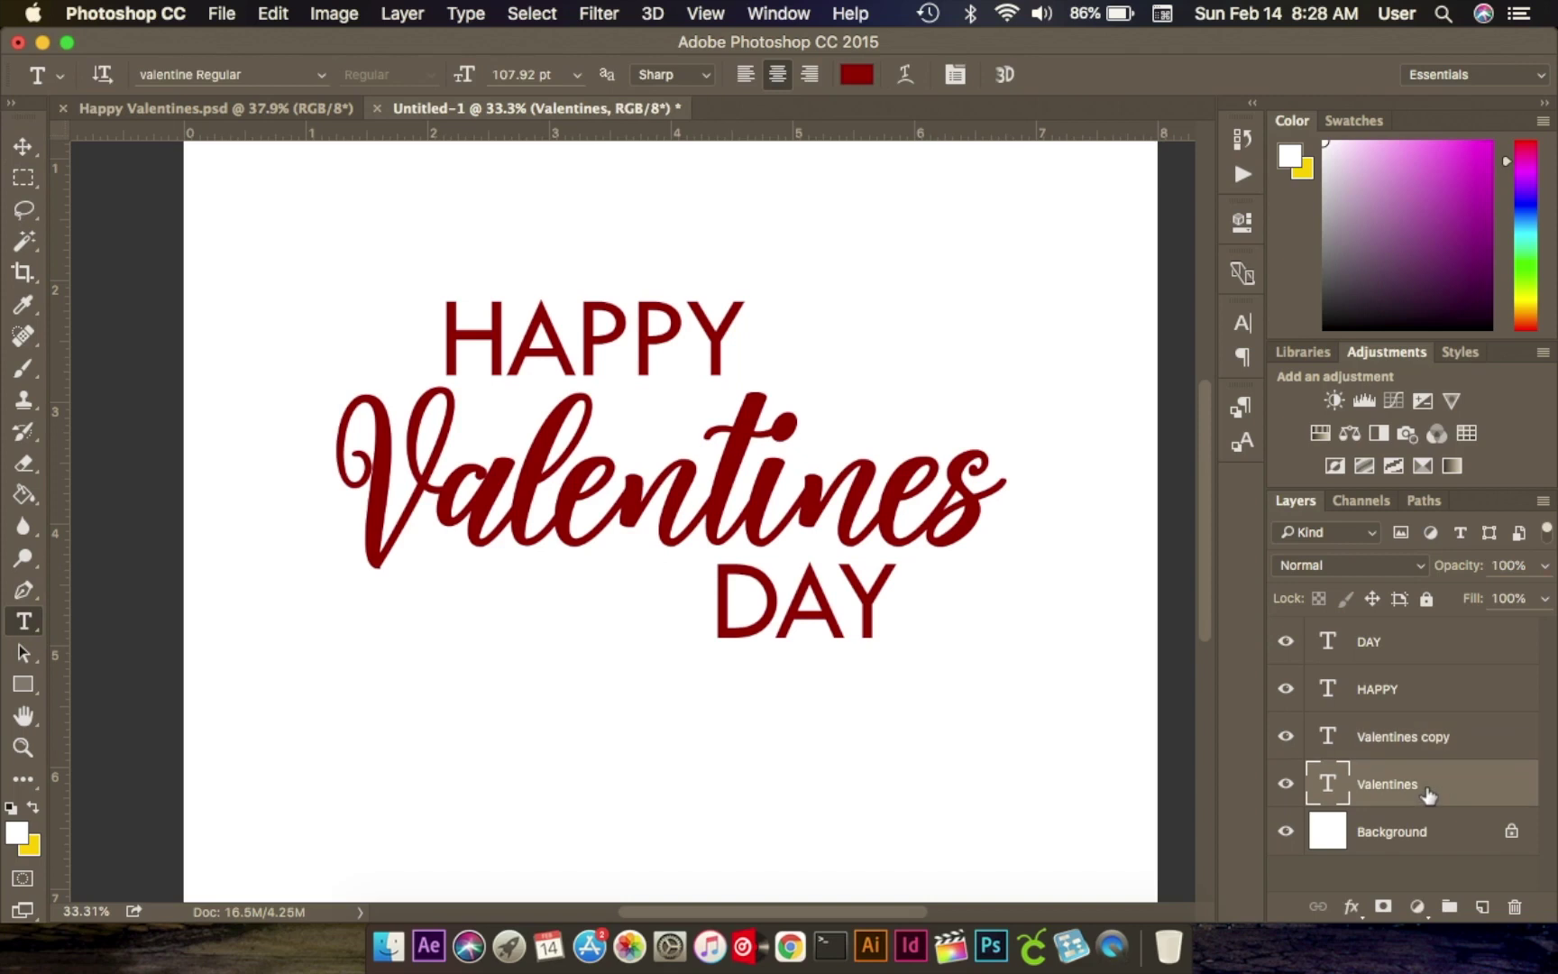
pyautogui.click(1425, 735)
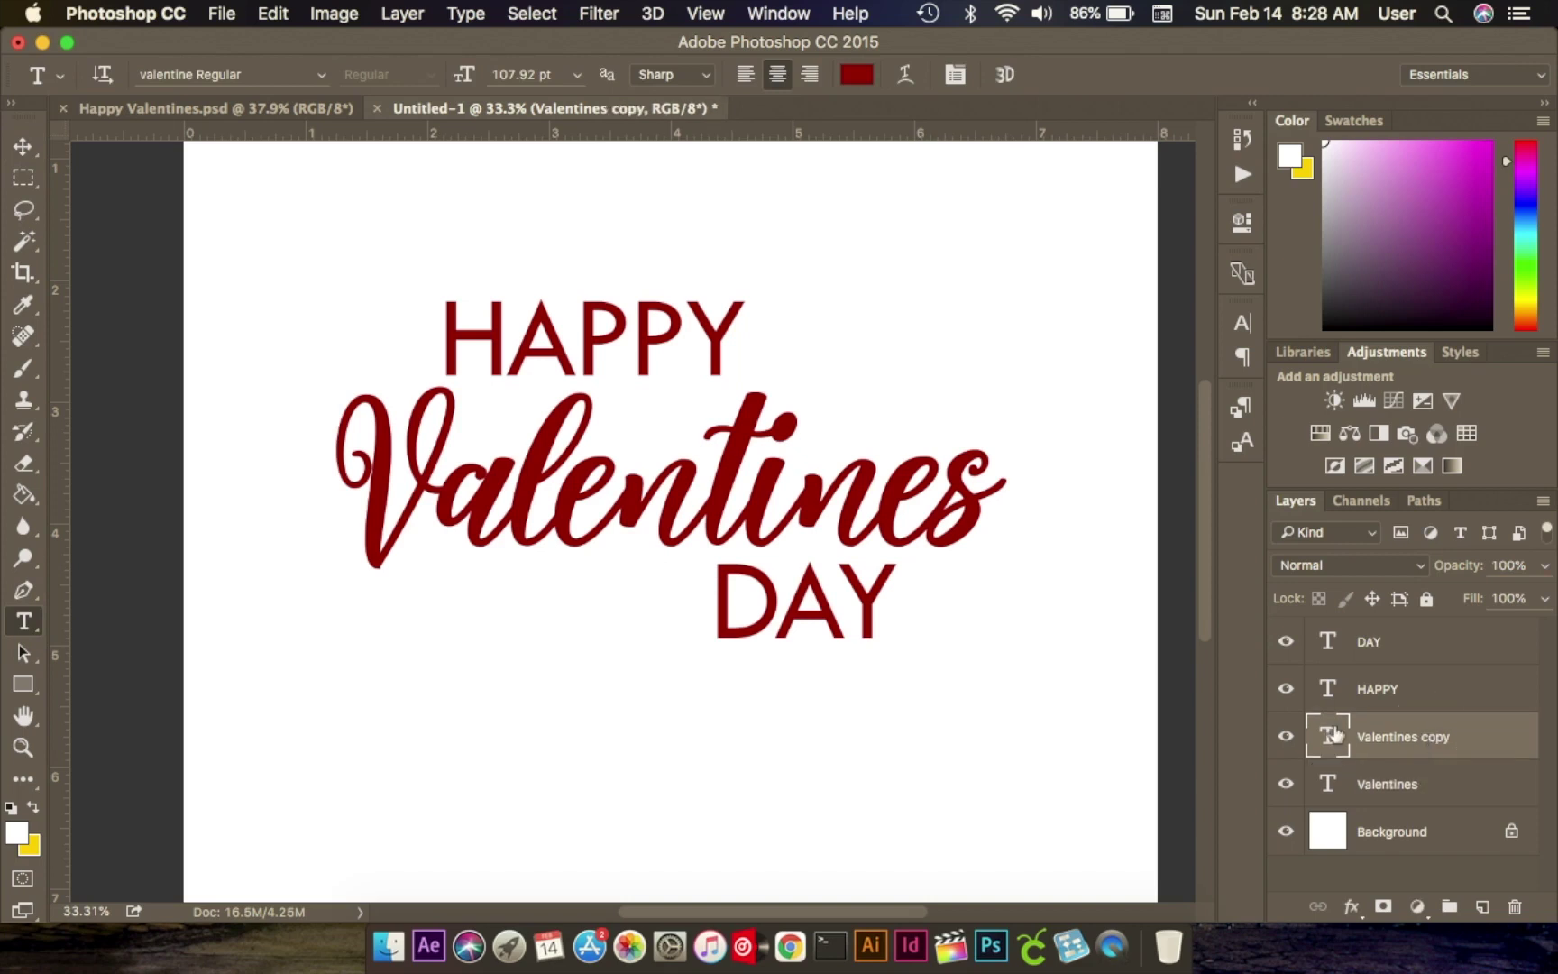
pyautogui.moveTo(350, 496); pyautogui.dragTo(998, 507)
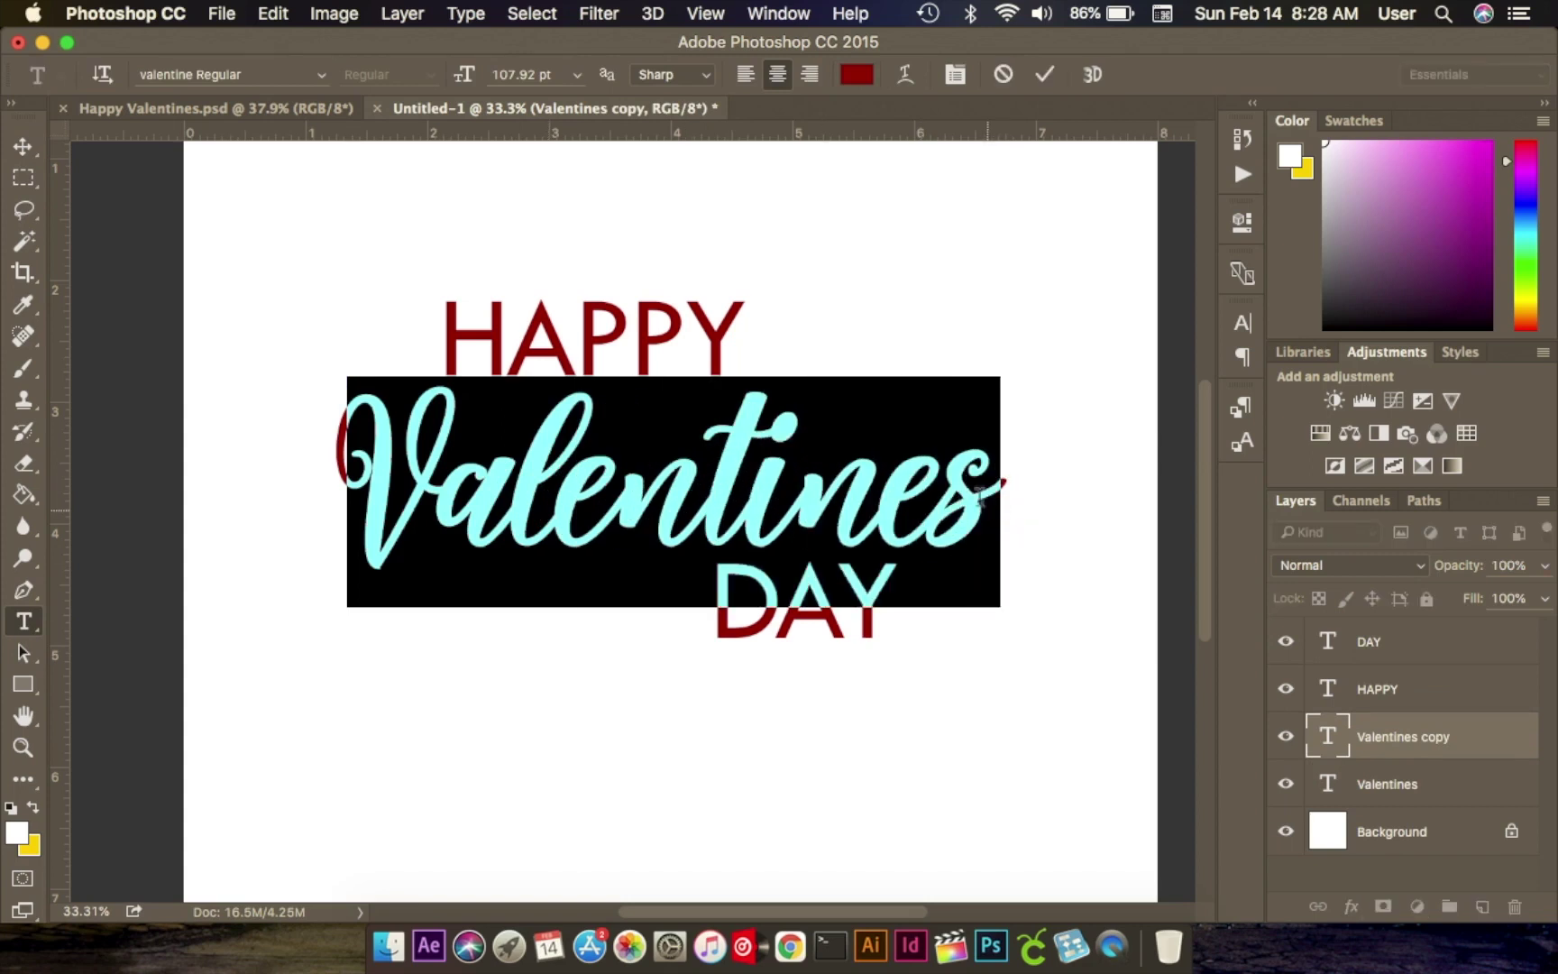
# Recolour the Valentines copy lettering to red #d80202 and commit it.
pyautogui.click(866, 76)
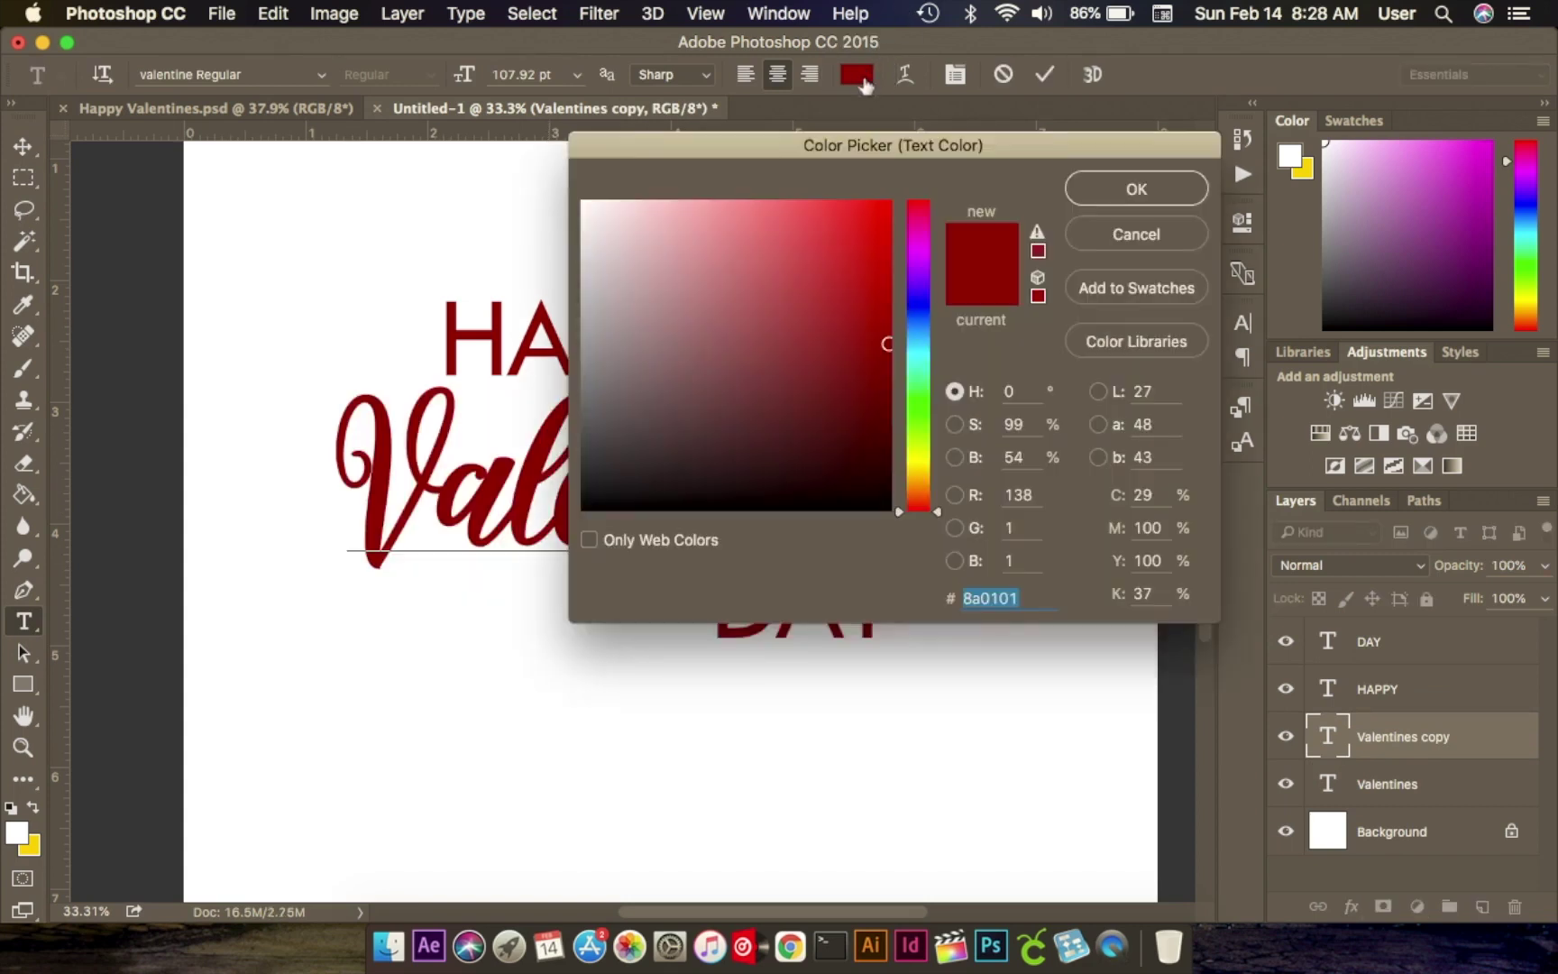
pyautogui.click(851, 249)
pyautogui.click(875, 242)
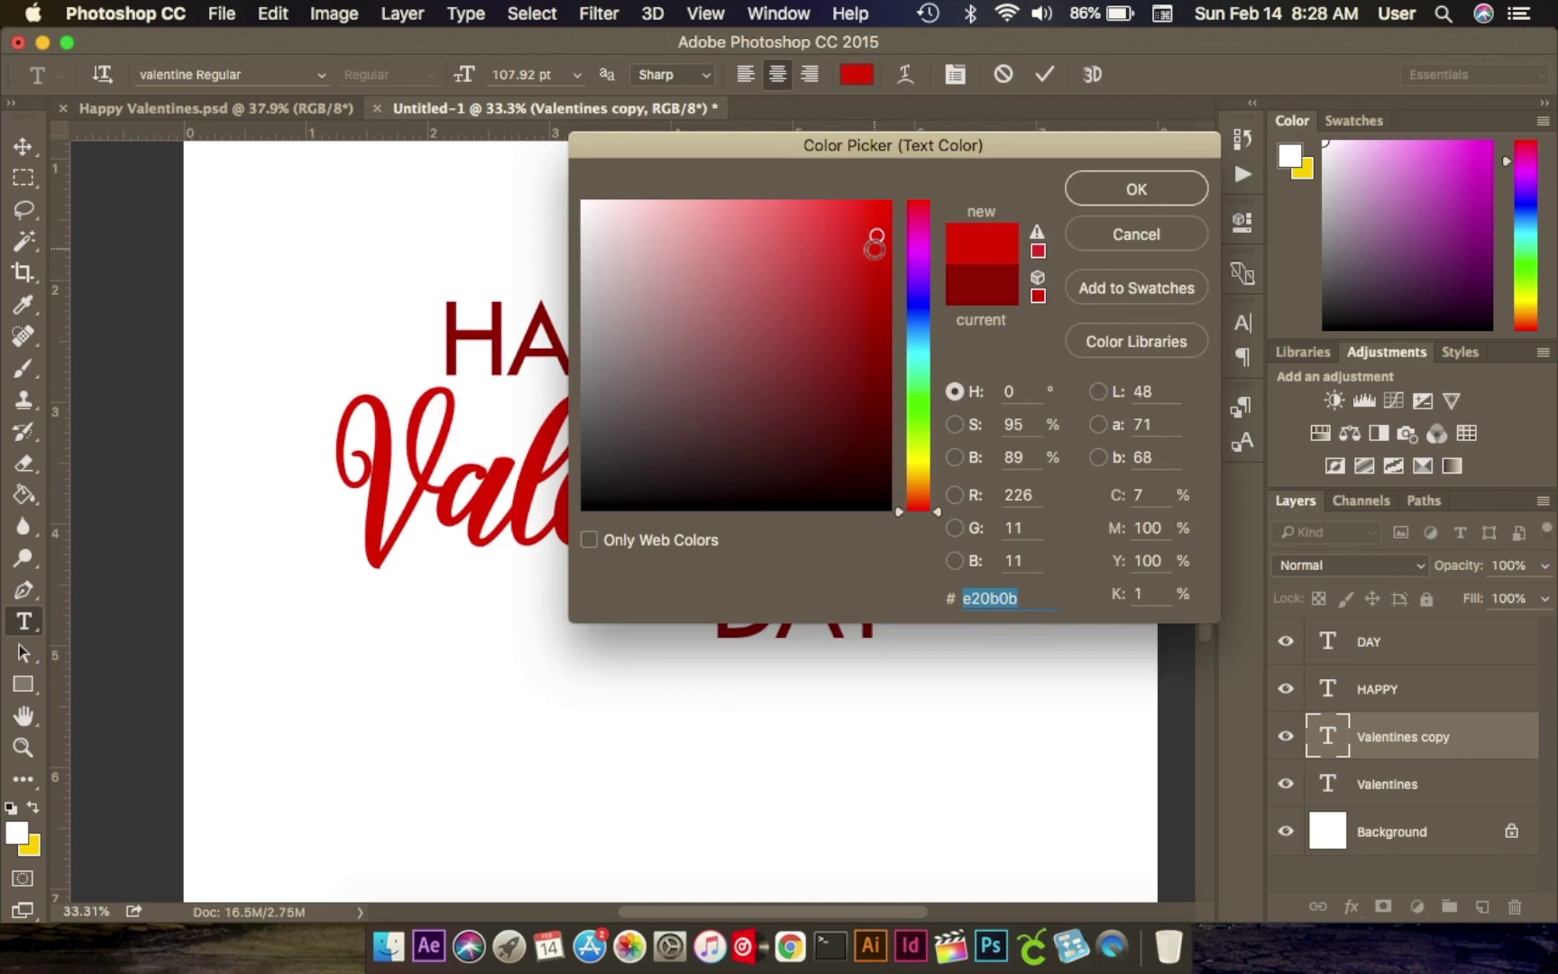
pyautogui.moveTo(874, 242); pyautogui.dragTo(888, 248)
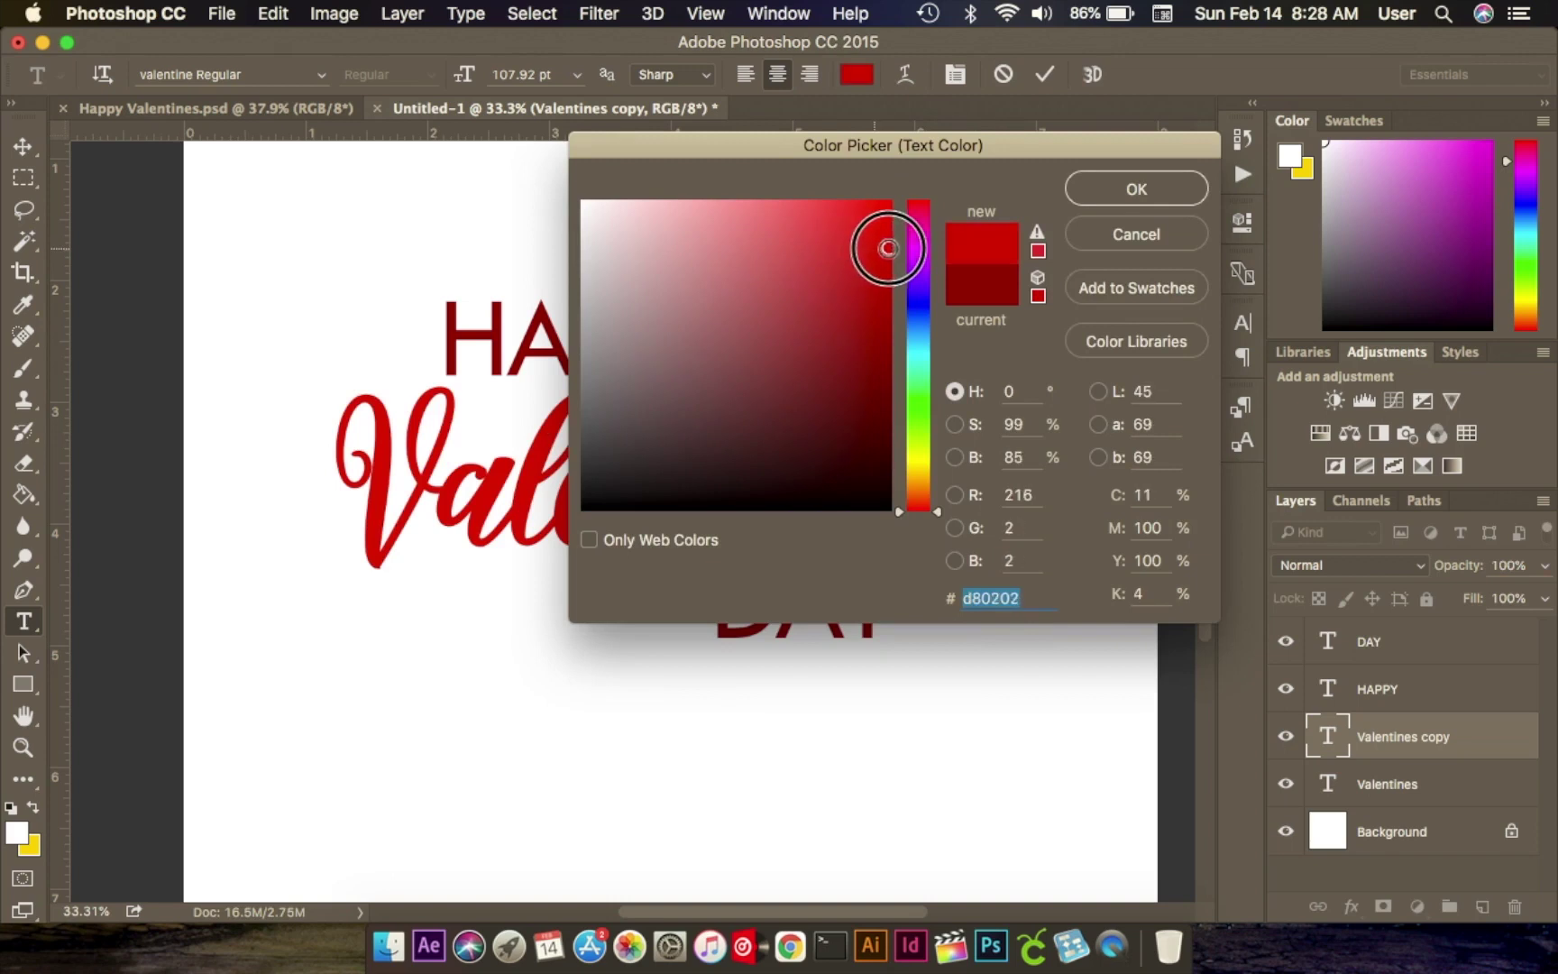
pyautogui.click(1123, 191)
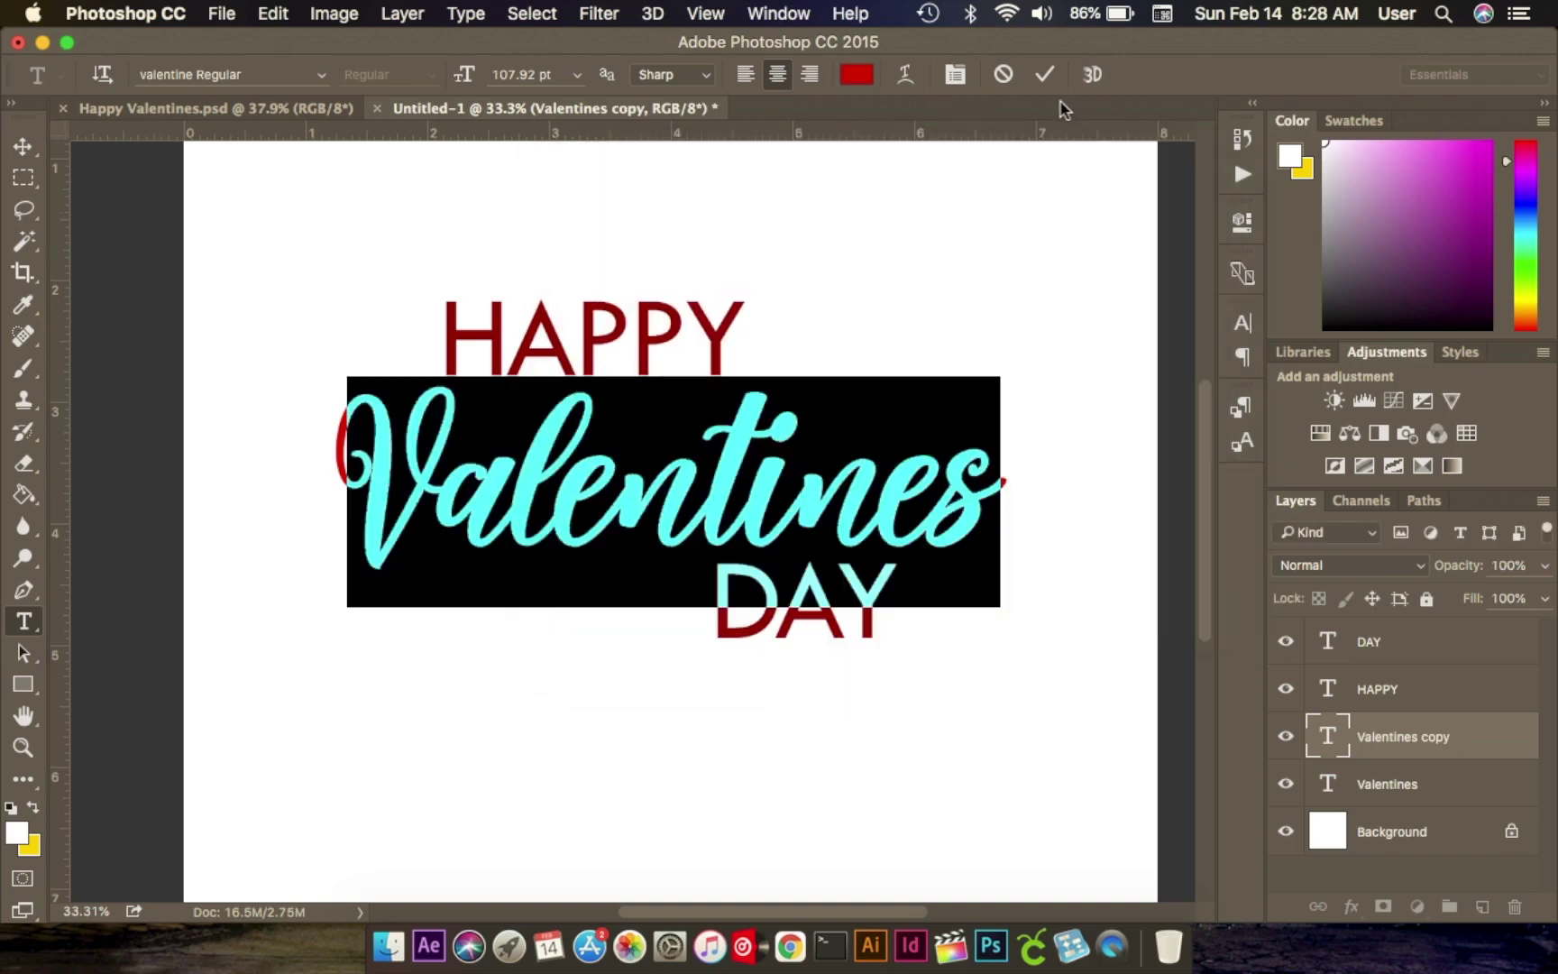
pyautogui.click(1046, 74)
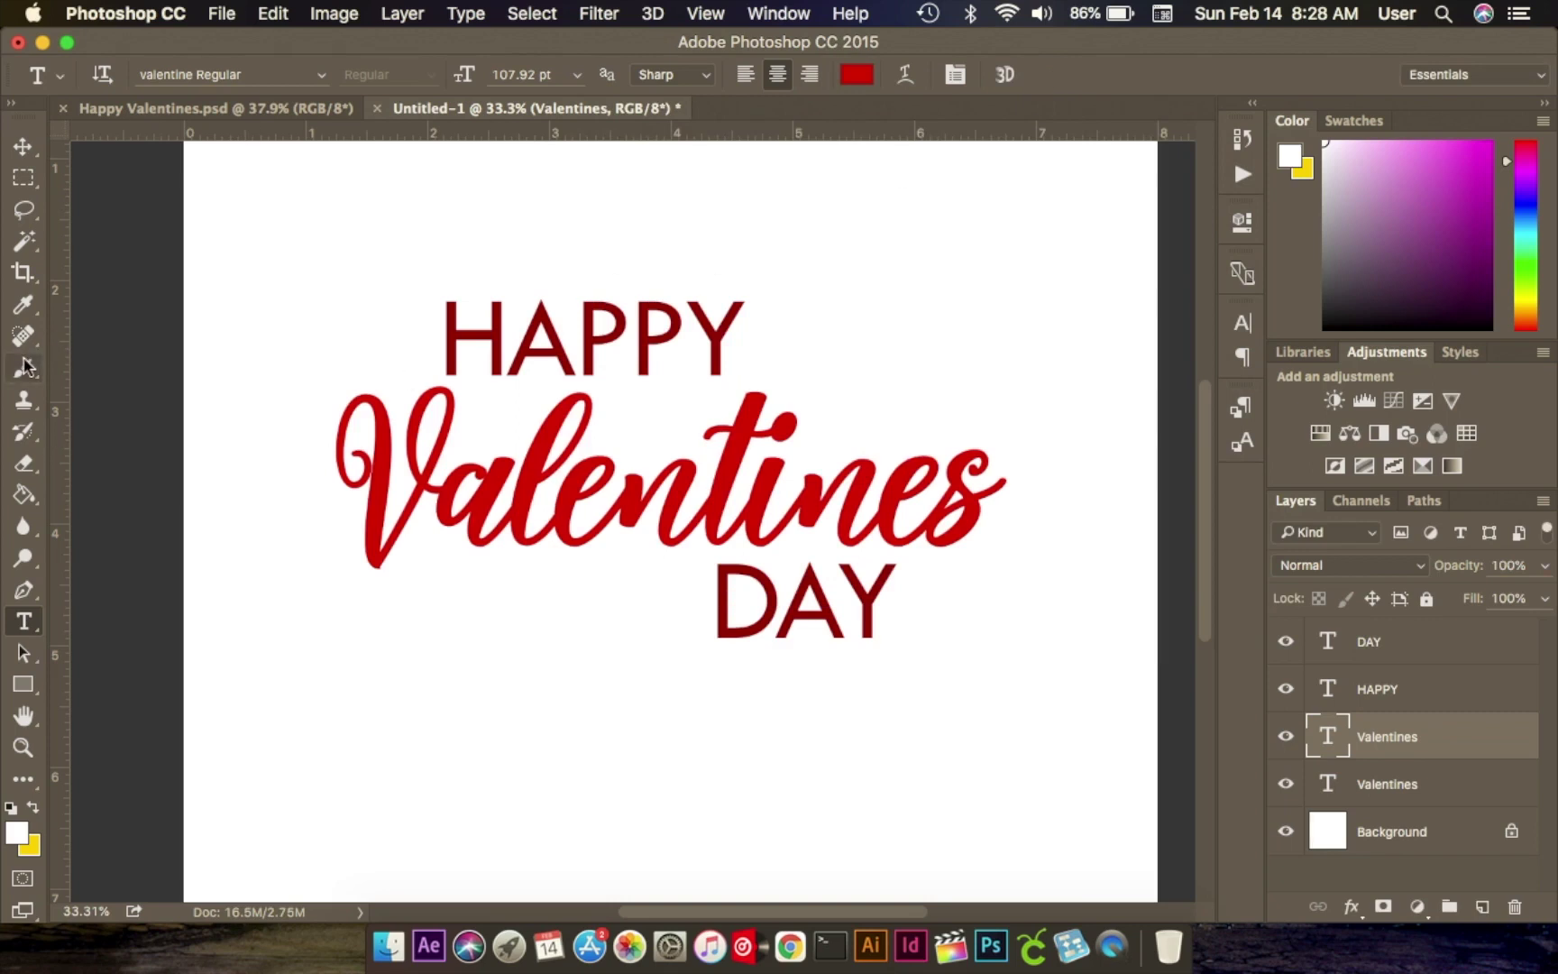
pyautogui.click(24, 590)
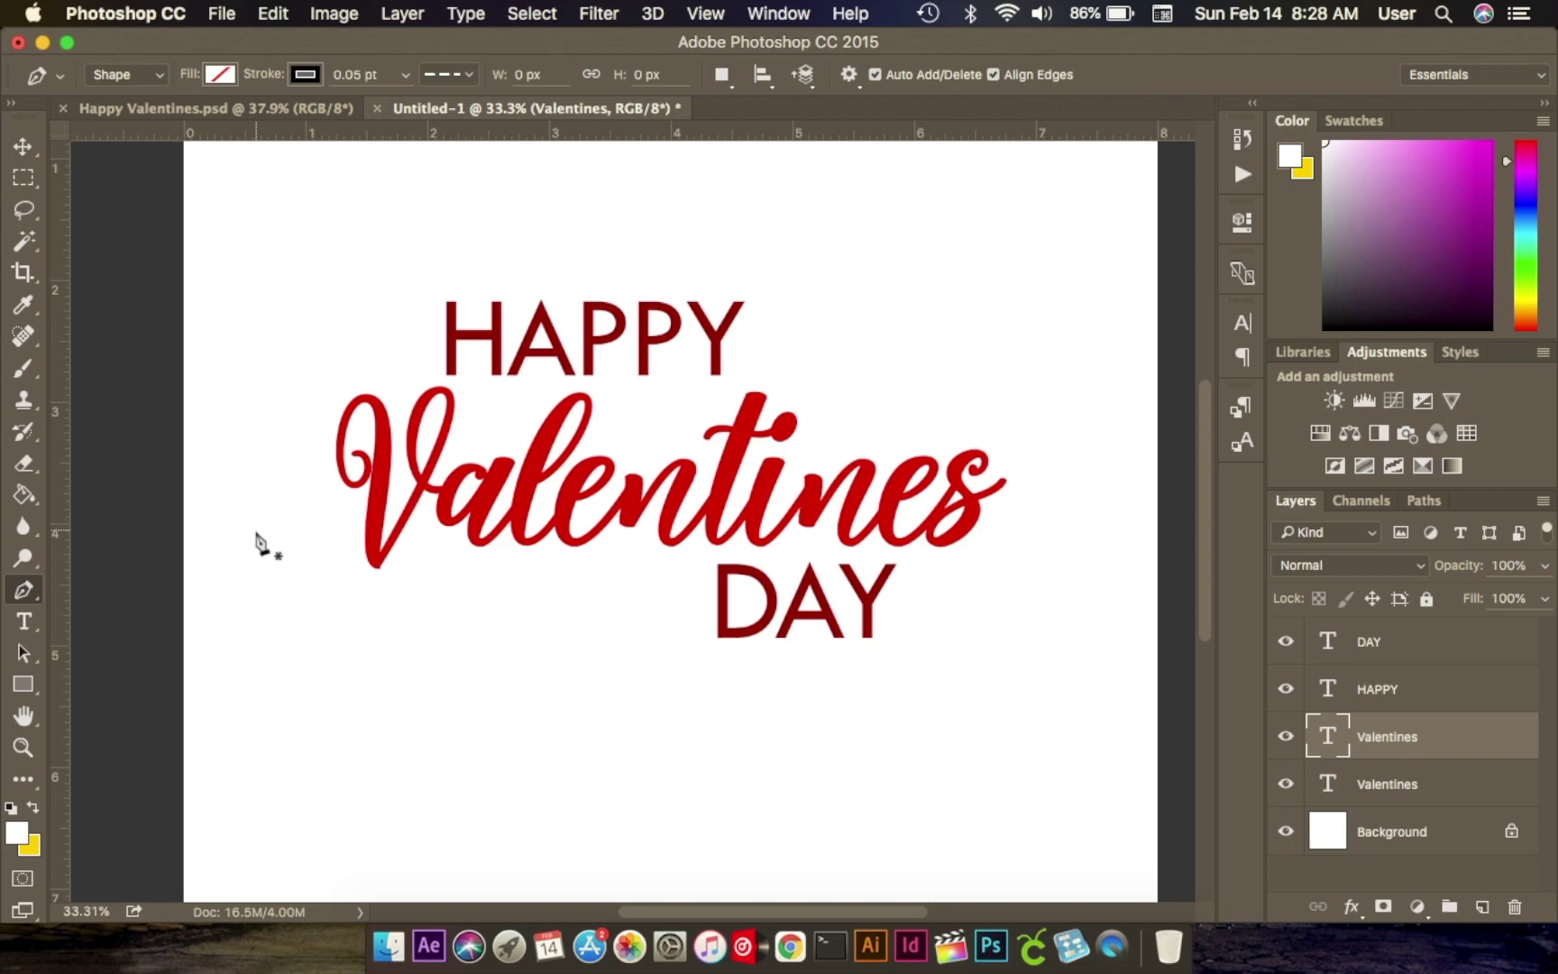
# Pen-draw a closed shape with a curve through Valentines and corners above, enclosing the lettering's top half.
pyautogui.click(203, 535)
pyautogui.moveTo(635, 503); pyautogui.dragTo(850, 541)
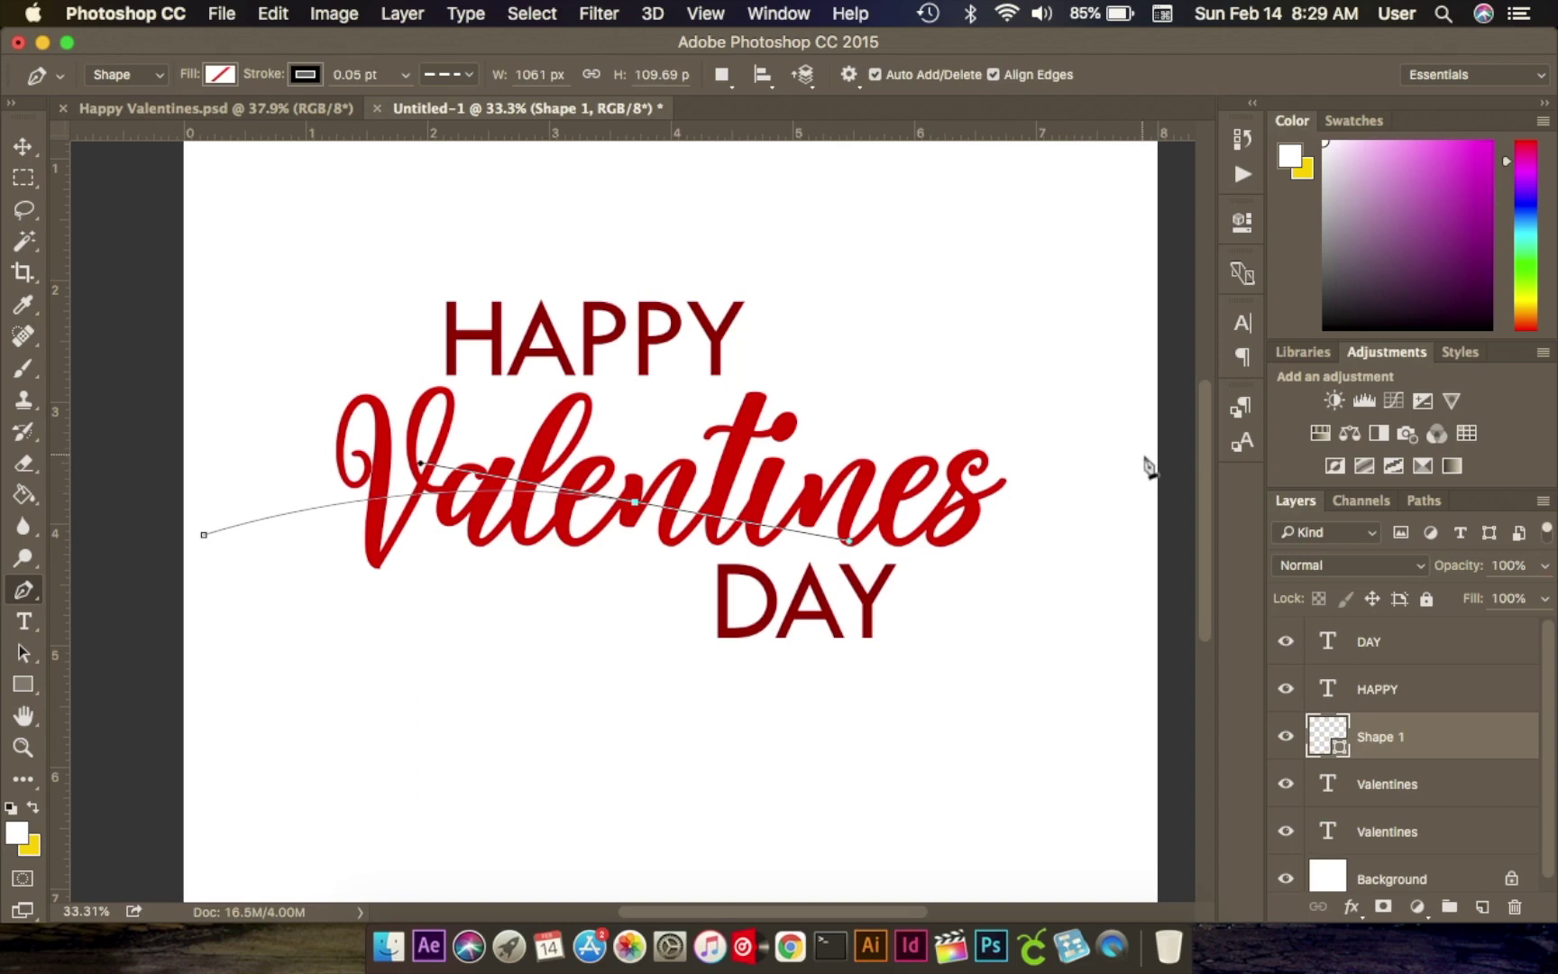
pyautogui.moveTo(1164, 444); pyautogui.dragTo(1171, 405)
pyautogui.click(638, 201)
pyautogui.click(259, 280)
pyautogui.click(204, 538)
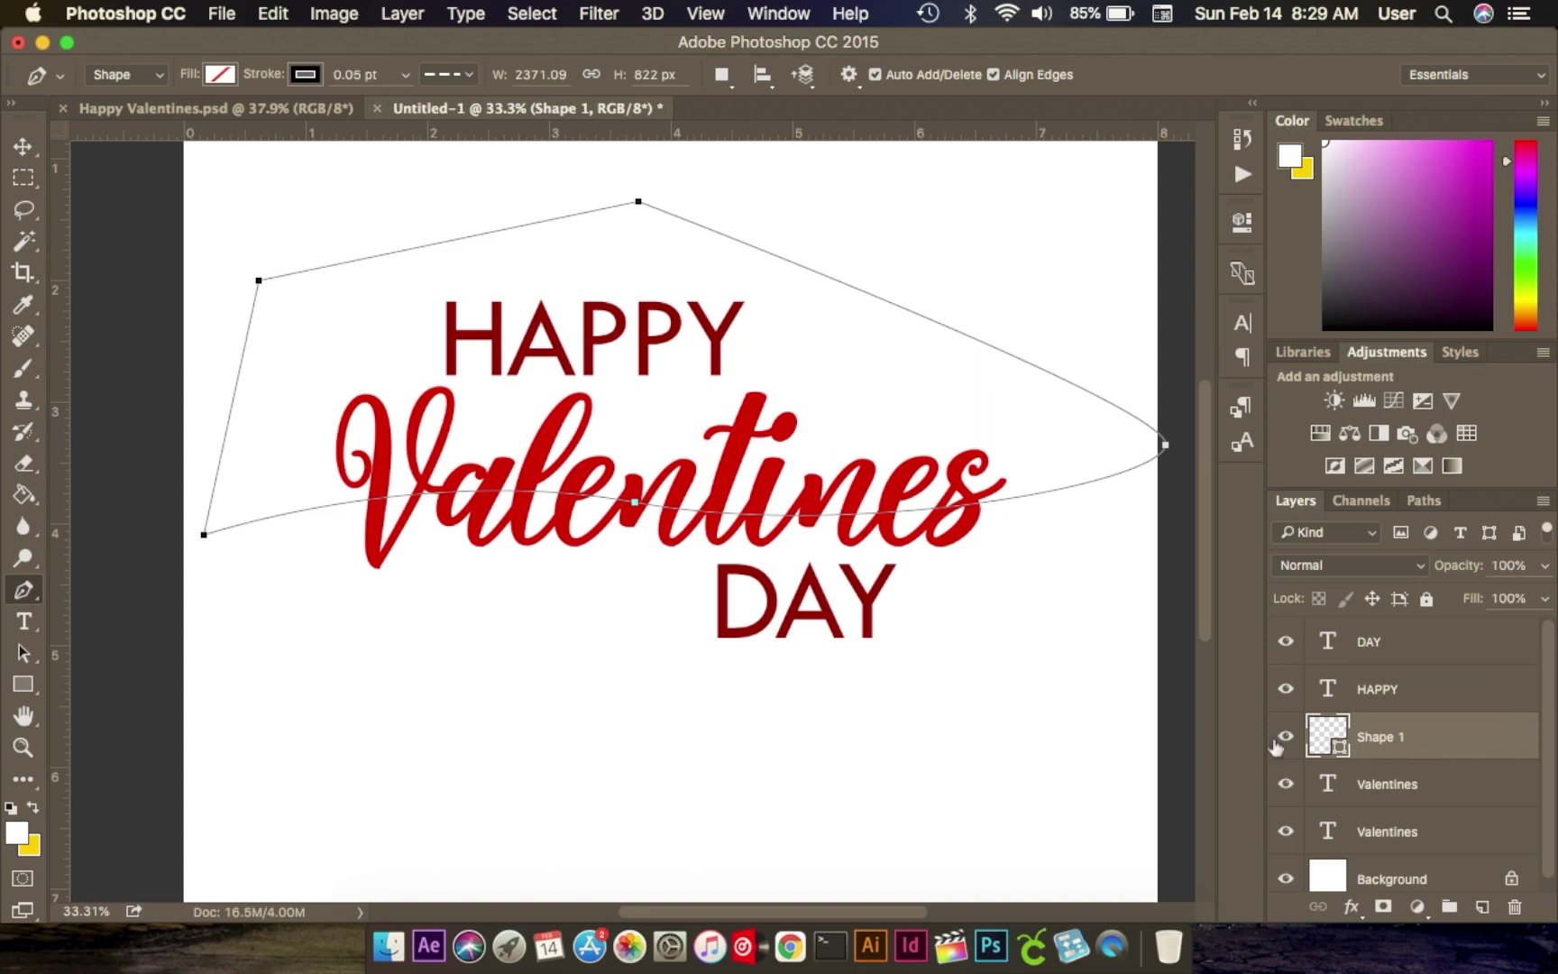
pyautogui.click(23, 146)
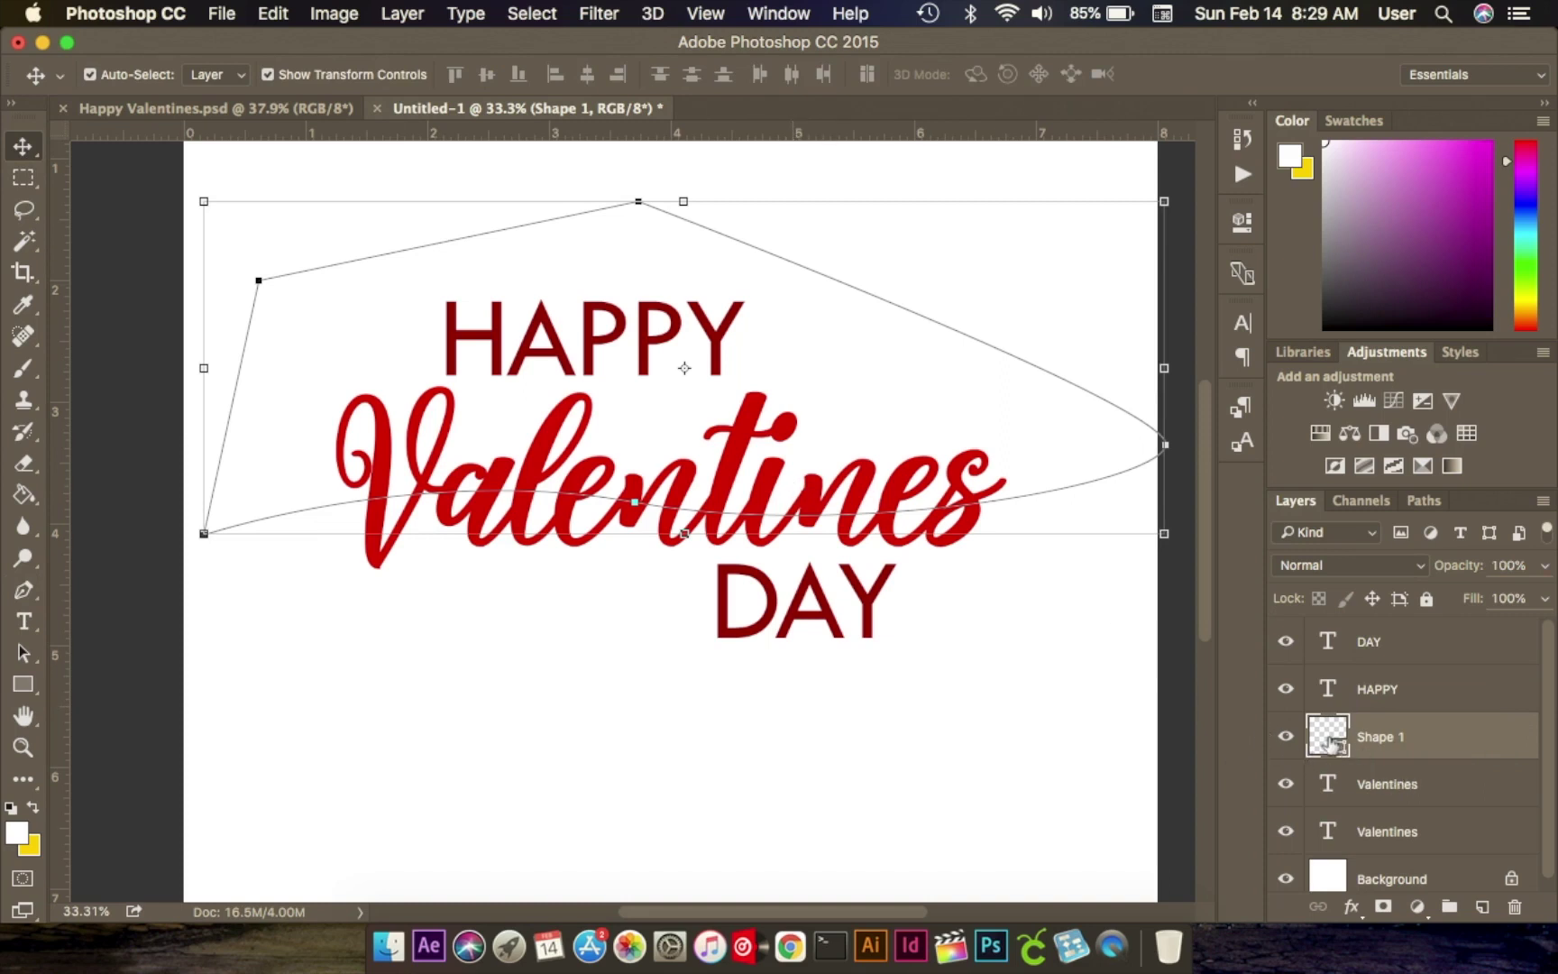
# Load the Shape 1 outline as a selection and use it to mask the bright red Valentines layer.
pyautogui.press('super')
pyautogui.press('super')
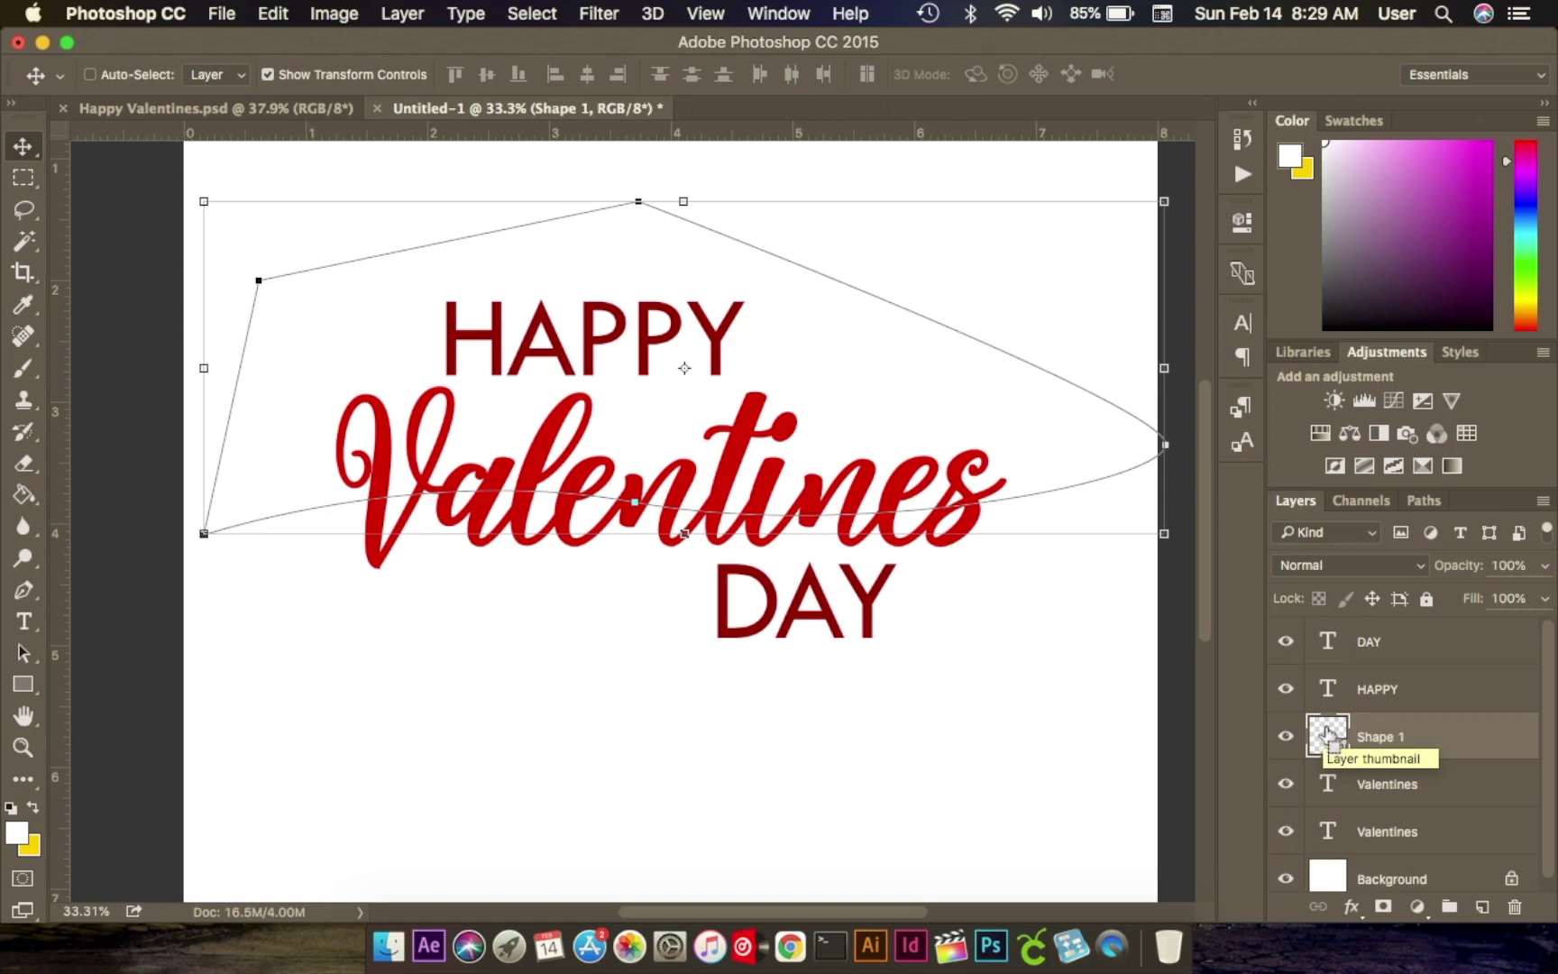
pyautogui.keyDown('super'); pyautogui.click(1327, 732); pyautogui.keyUp('super')
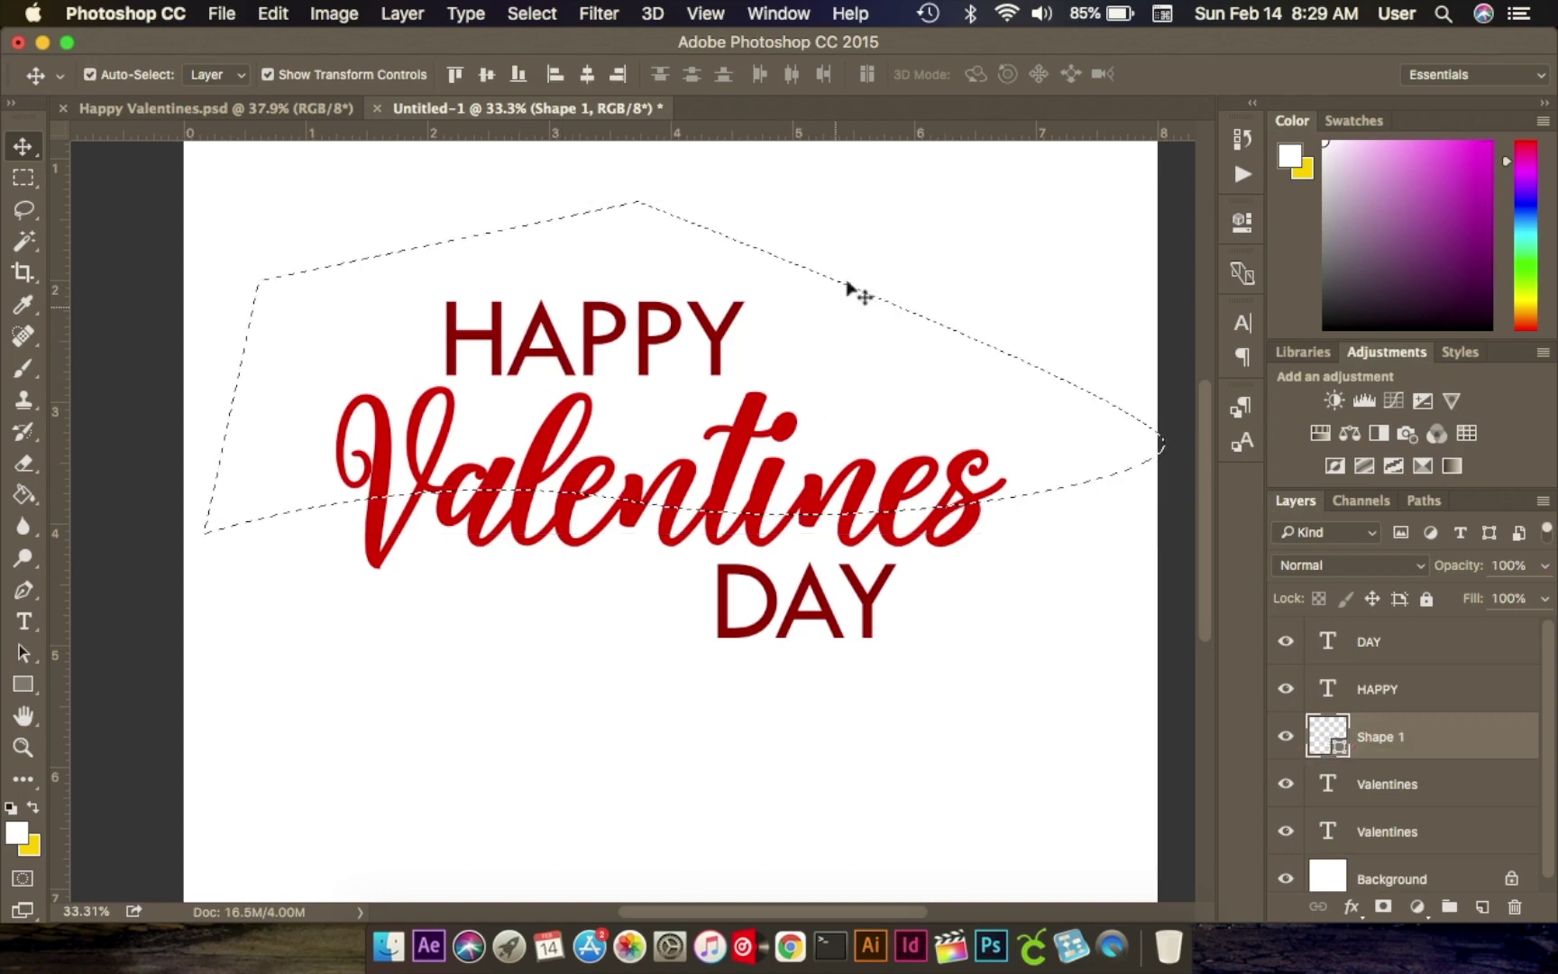
pyautogui.click(1409, 798)
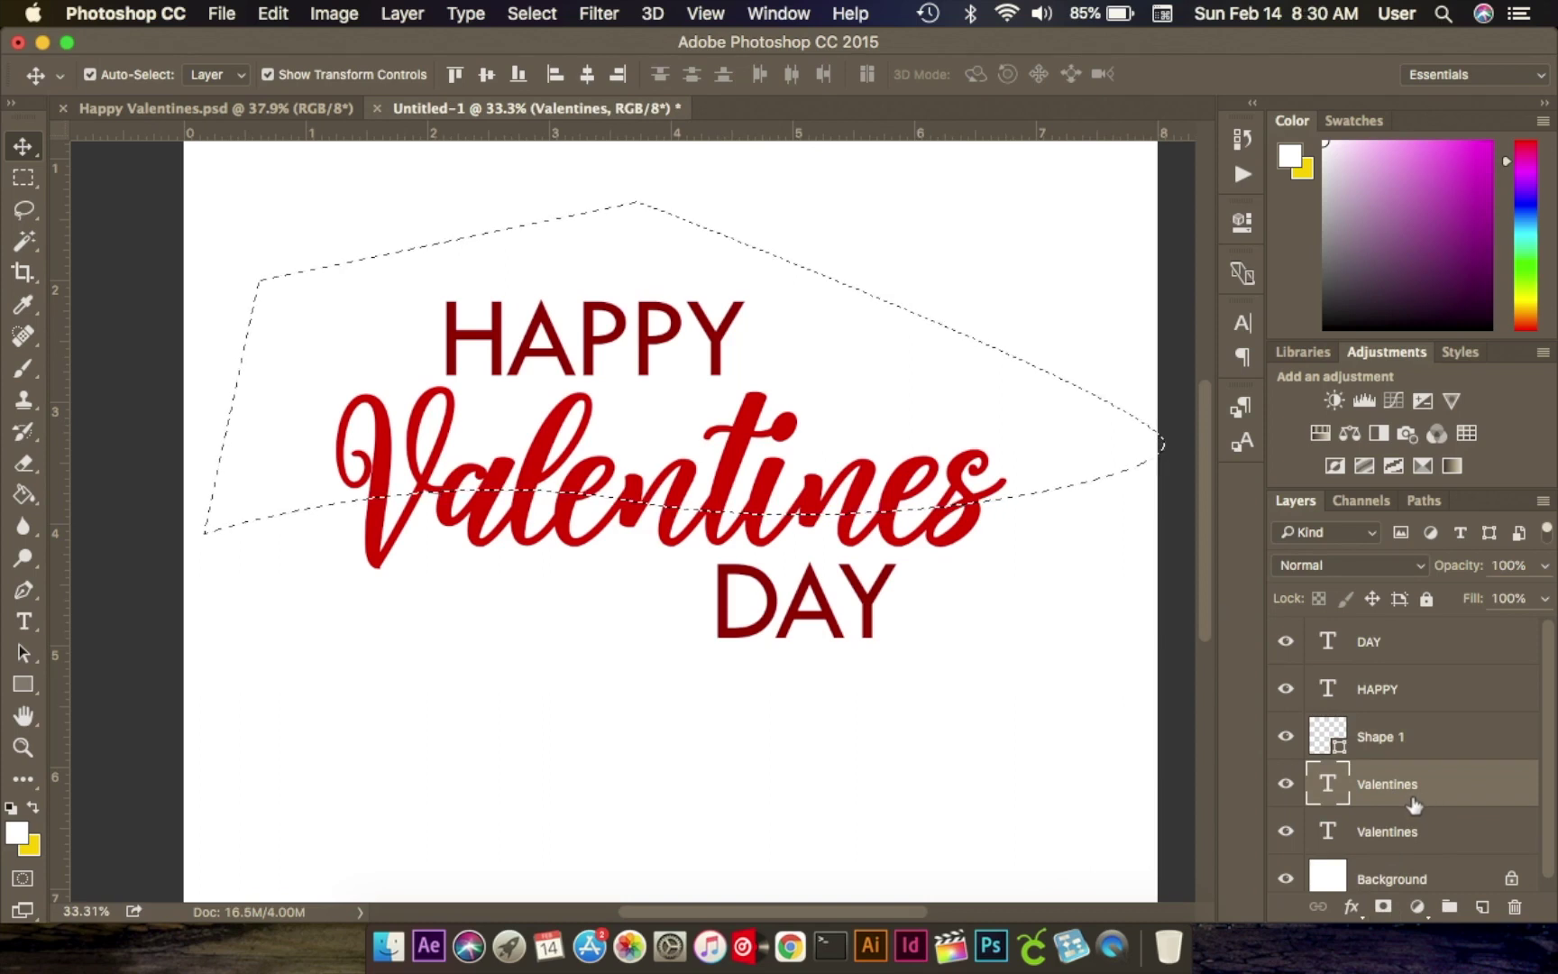
pyautogui.click(1384, 908)
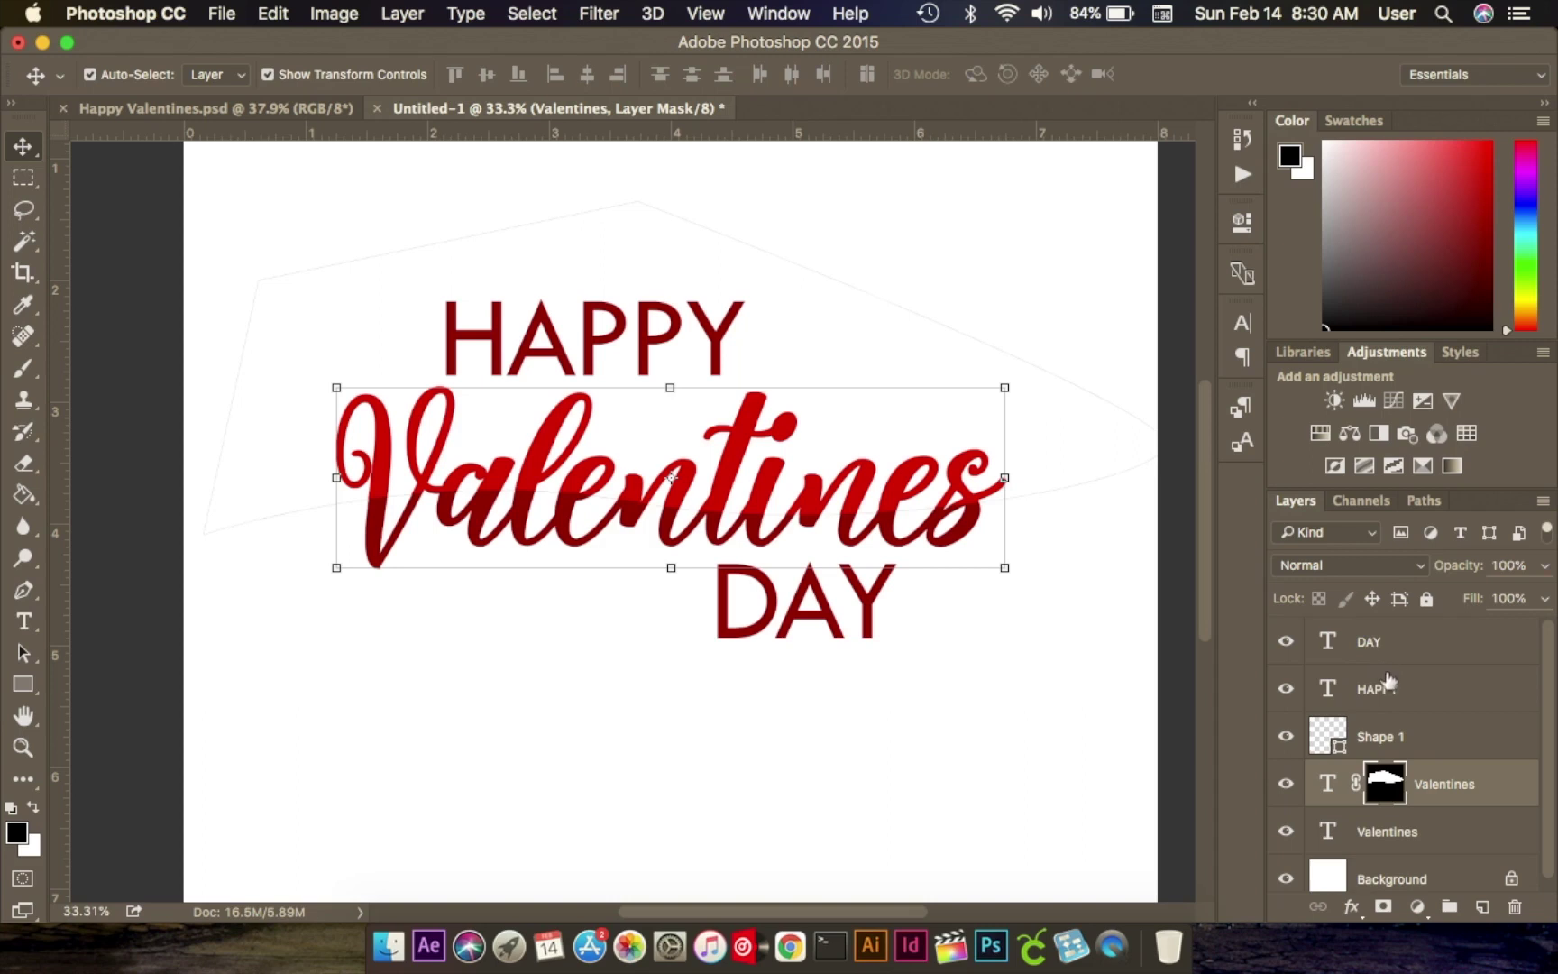
pyautogui.click(1393, 735)
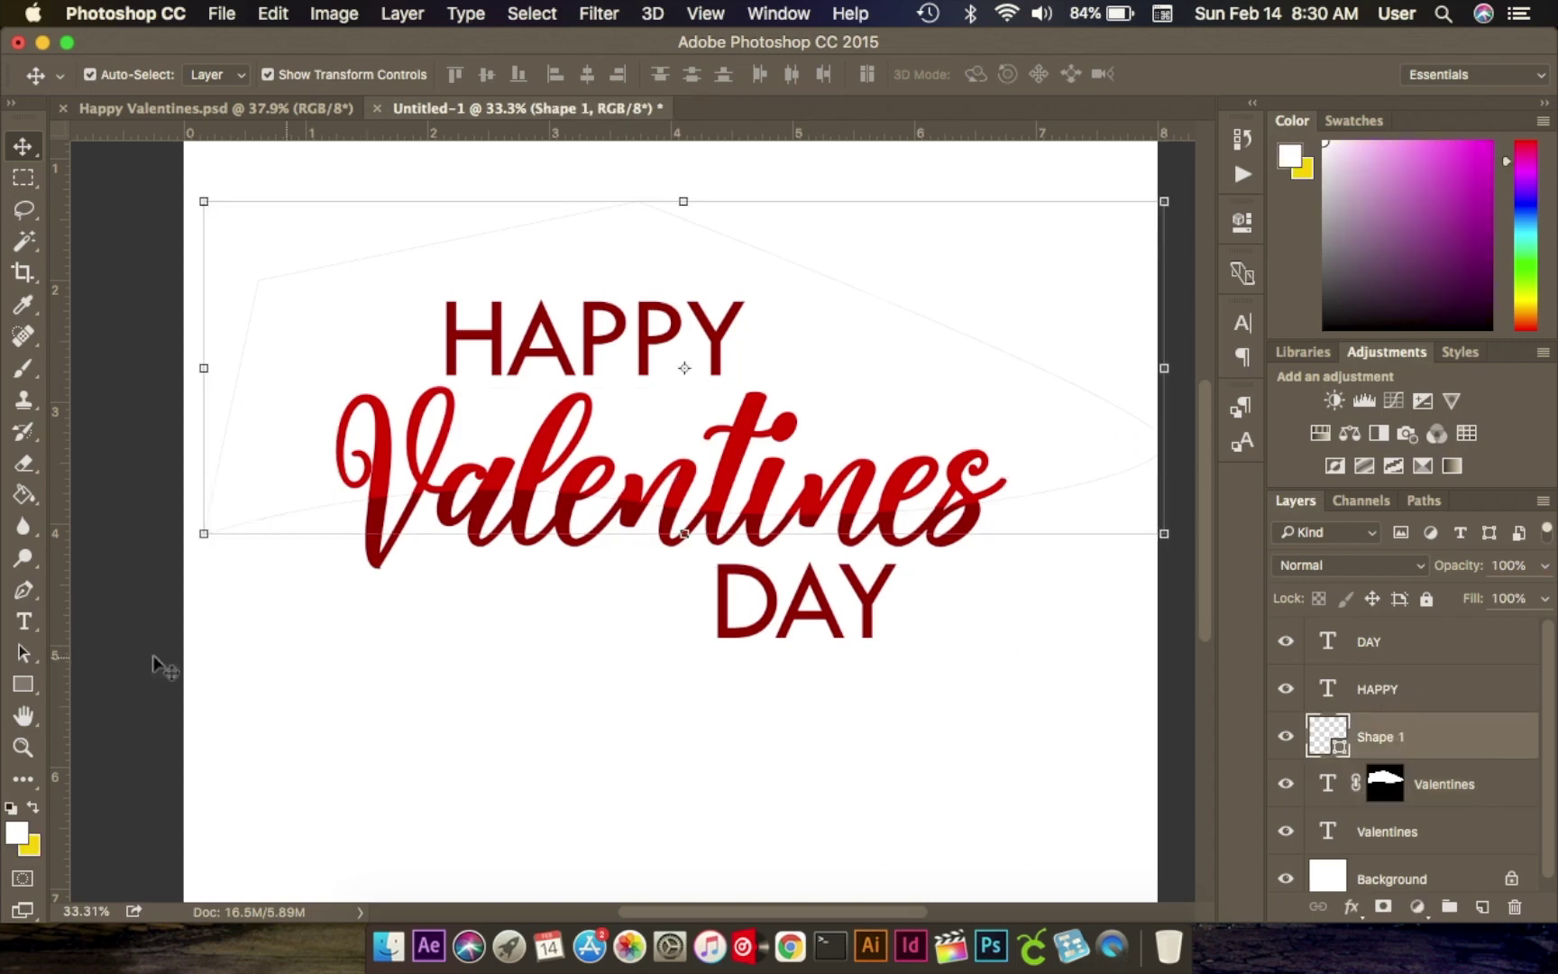
# Compare the Happy Valentines reference document with the Untitled-1 recreation.
pyautogui.click(115, 568)
pyautogui.click(281, 114)
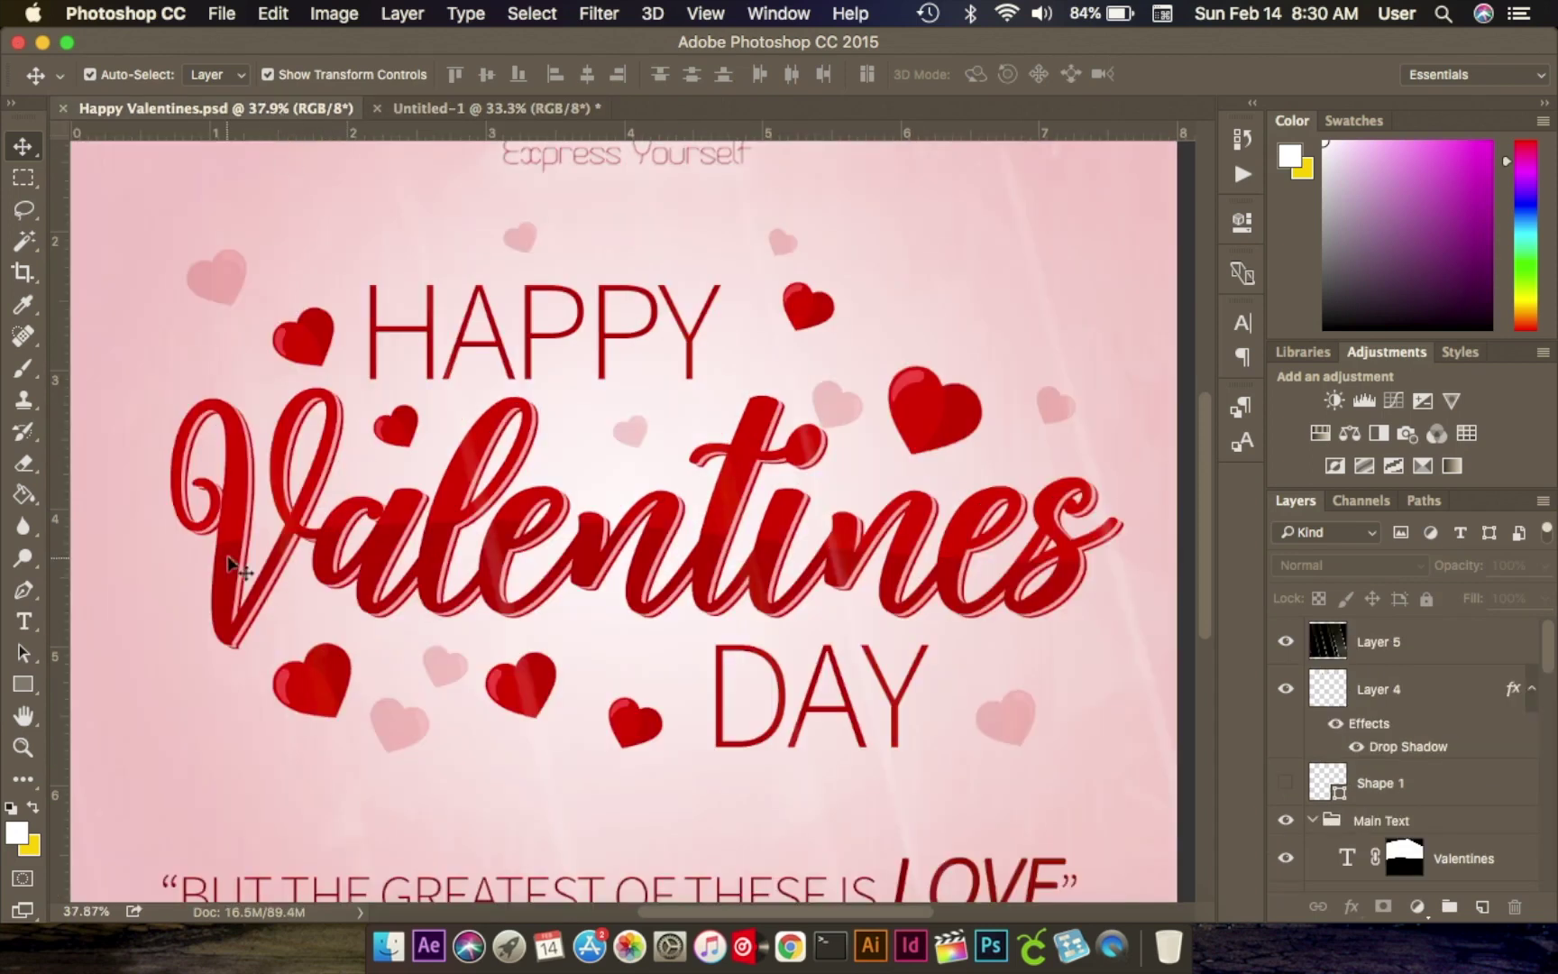
pyautogui.click(423, 110)
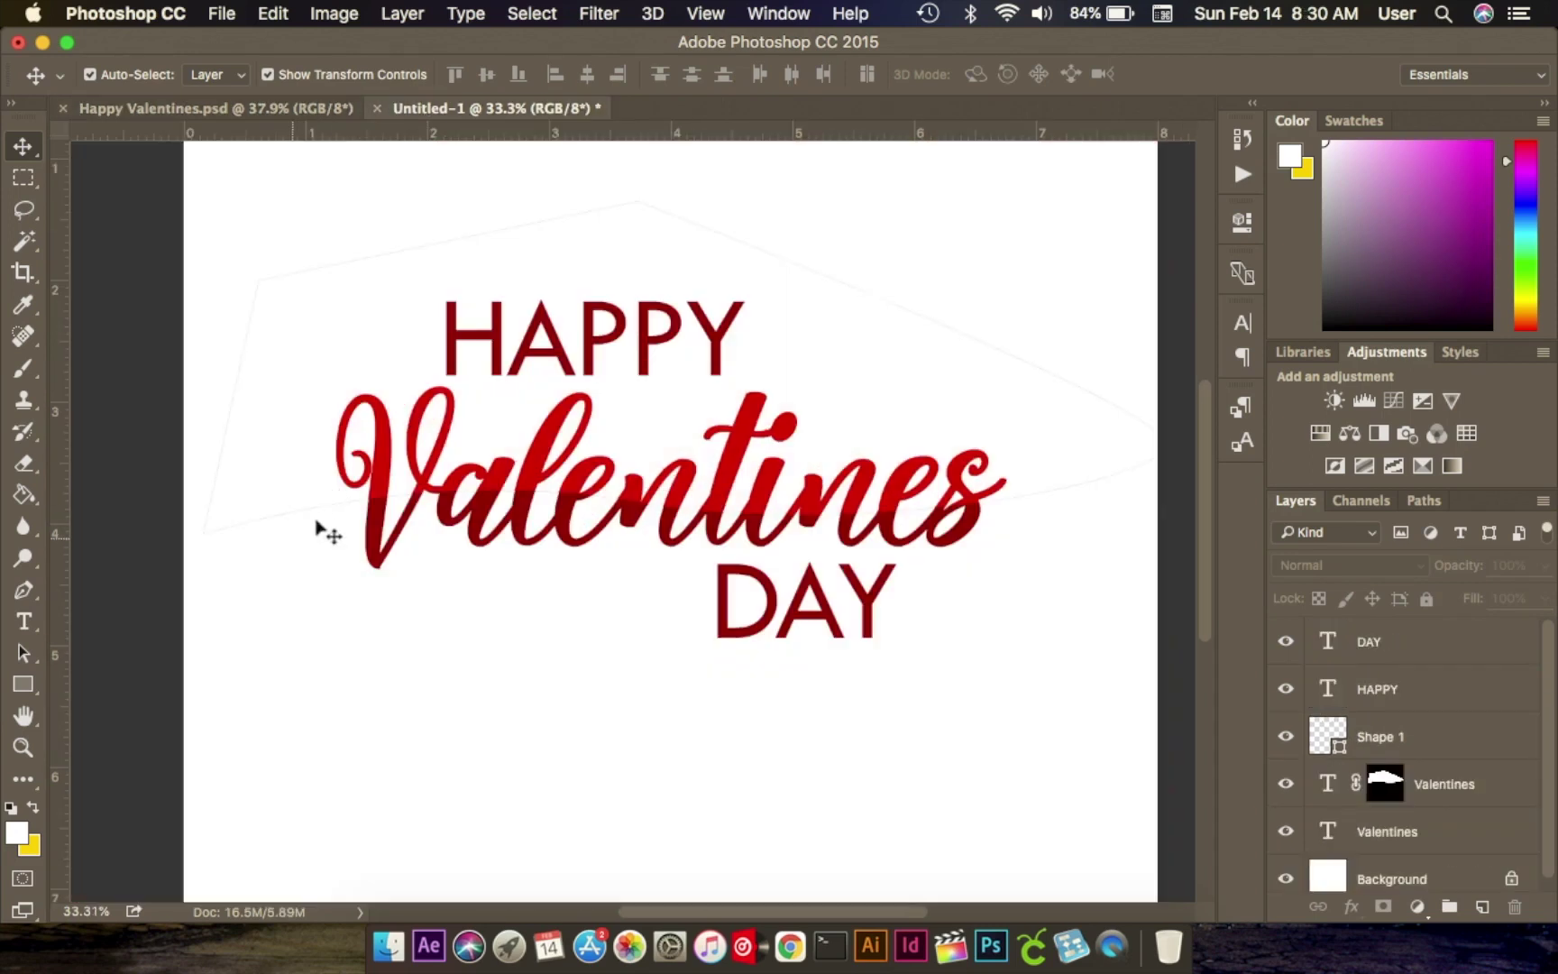
pyautogui.click(281, 113)
pyautogui.click(476, 110)
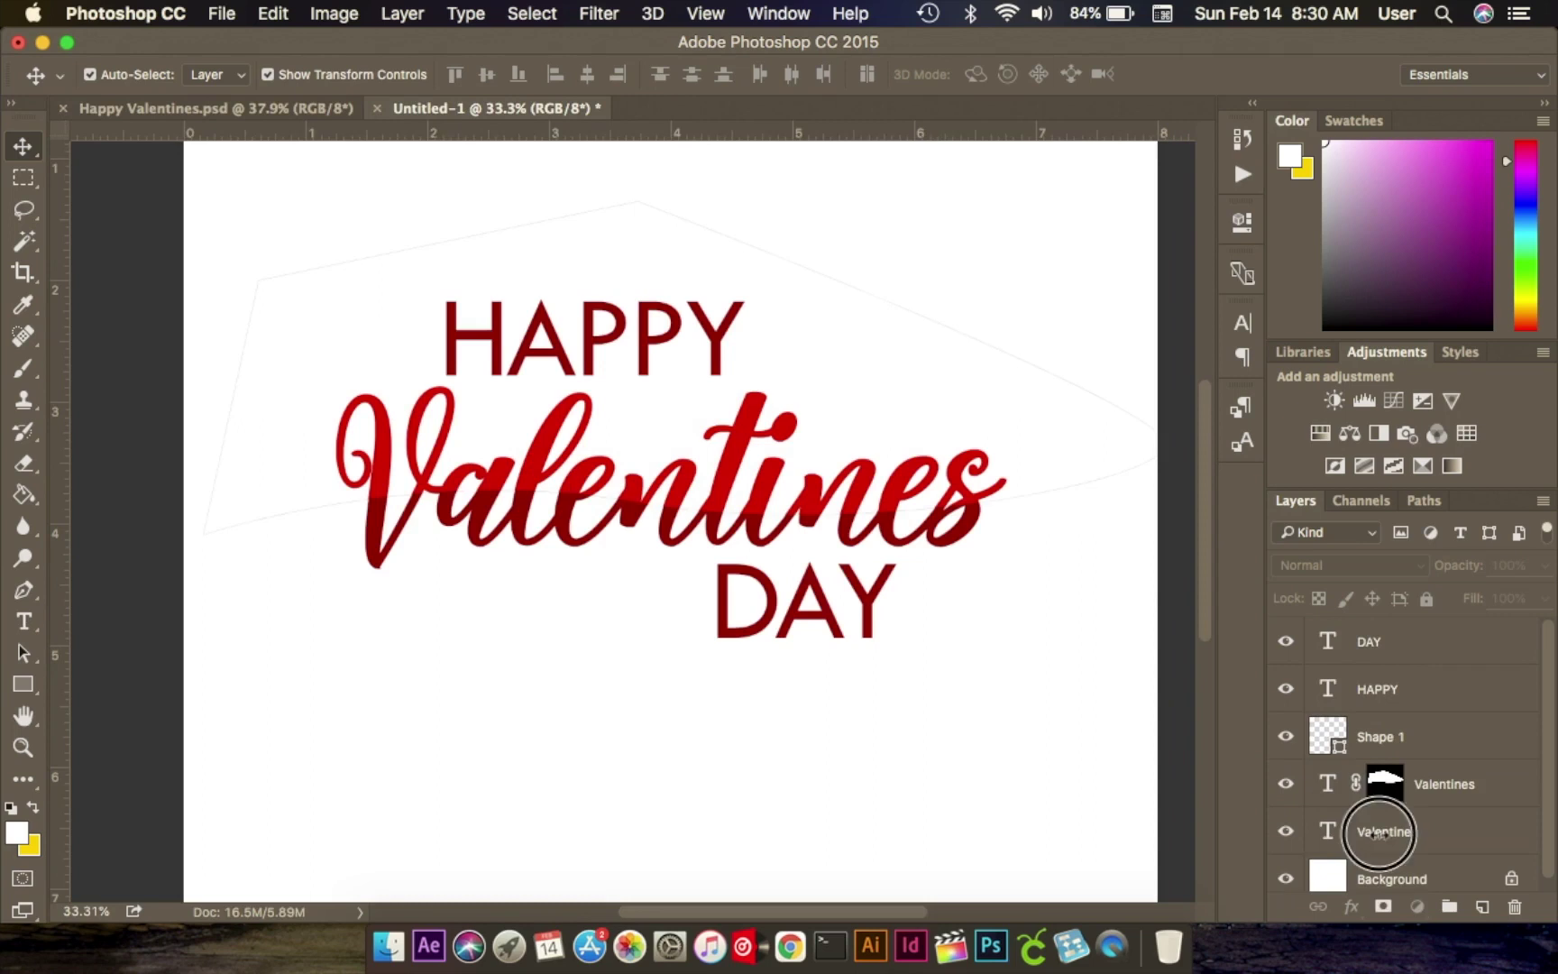
# Select the lower Valentines text and try several red shades, then cancel the change.
pyautogui.click(1363, 838)
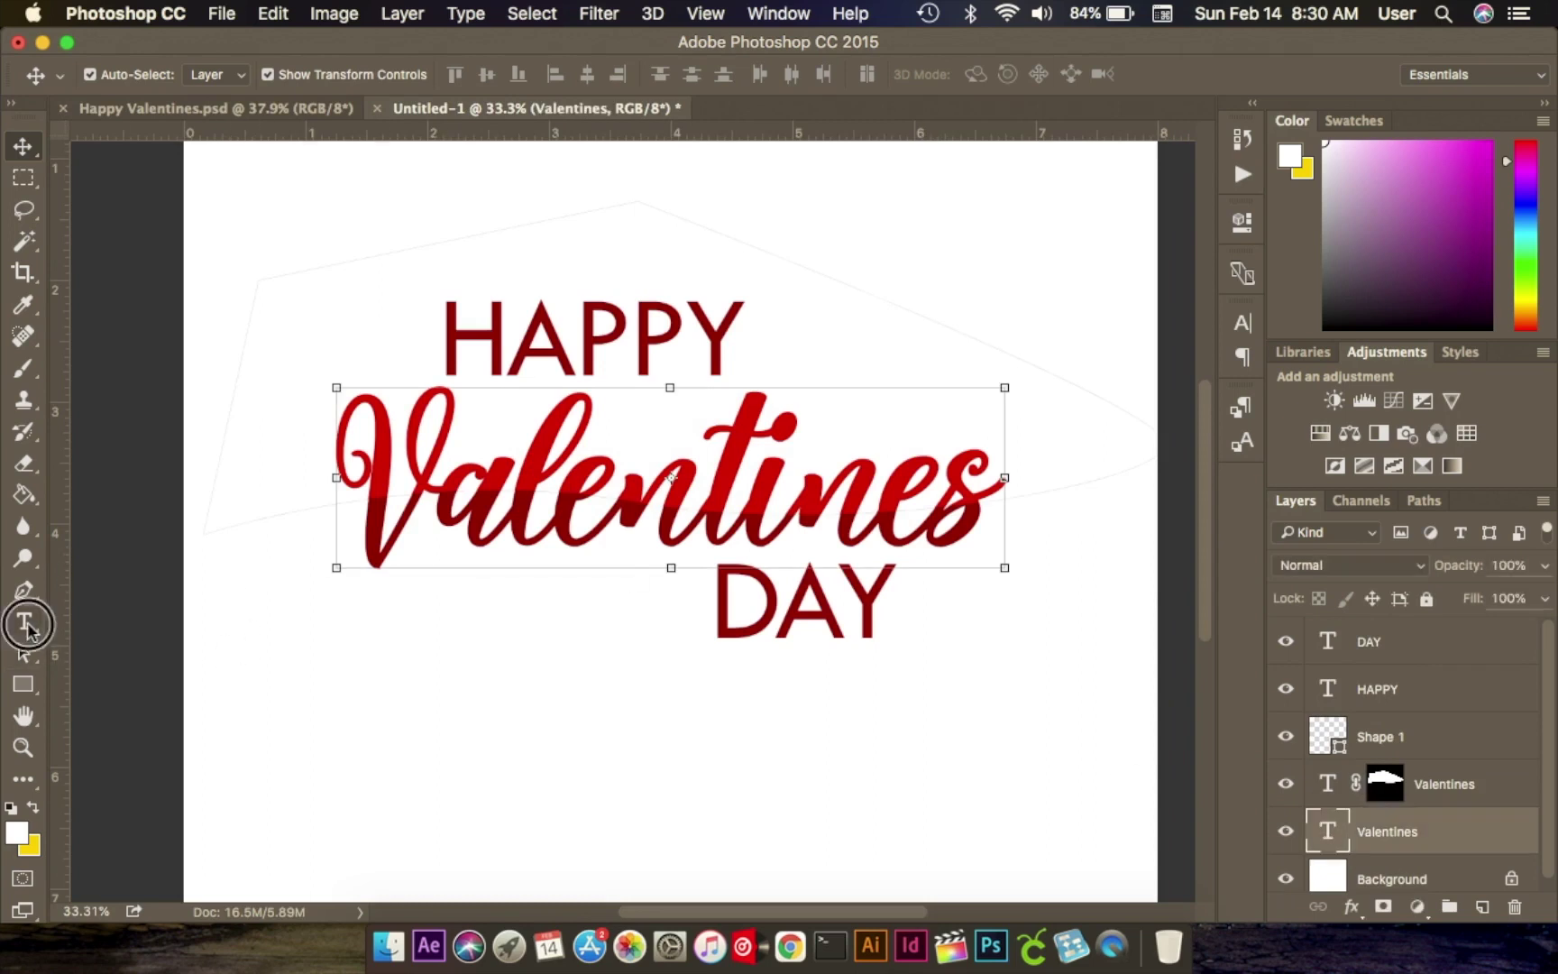
pyautogui.click(24, 622)
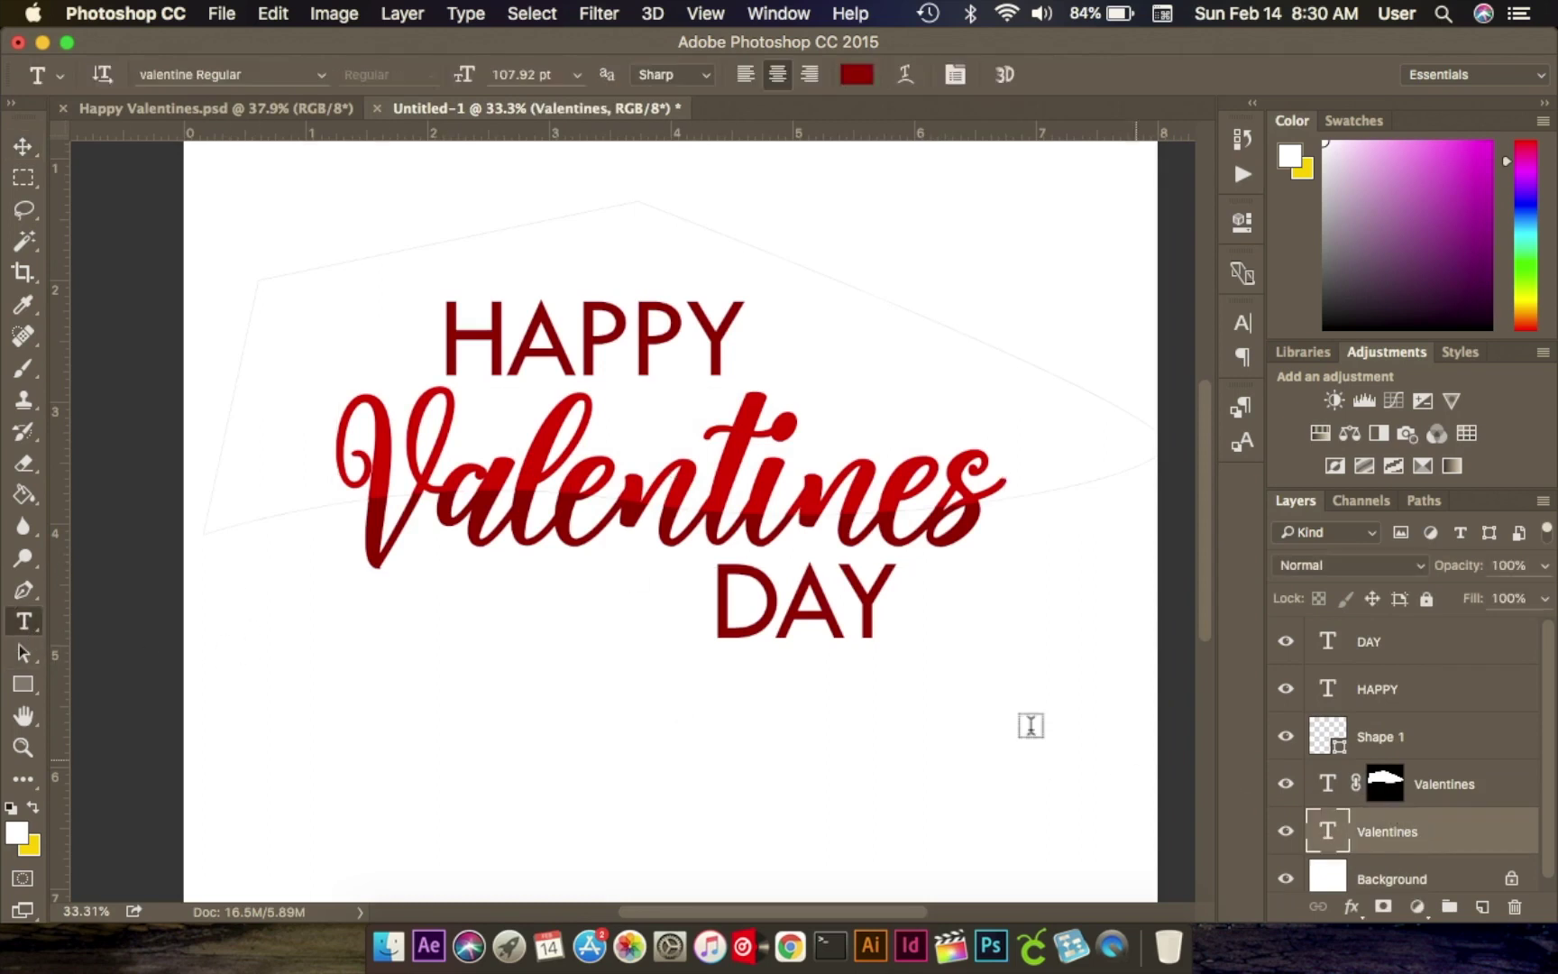
pyautogui.click(585, 454)
pyautogui.doubleClick(598, 487)
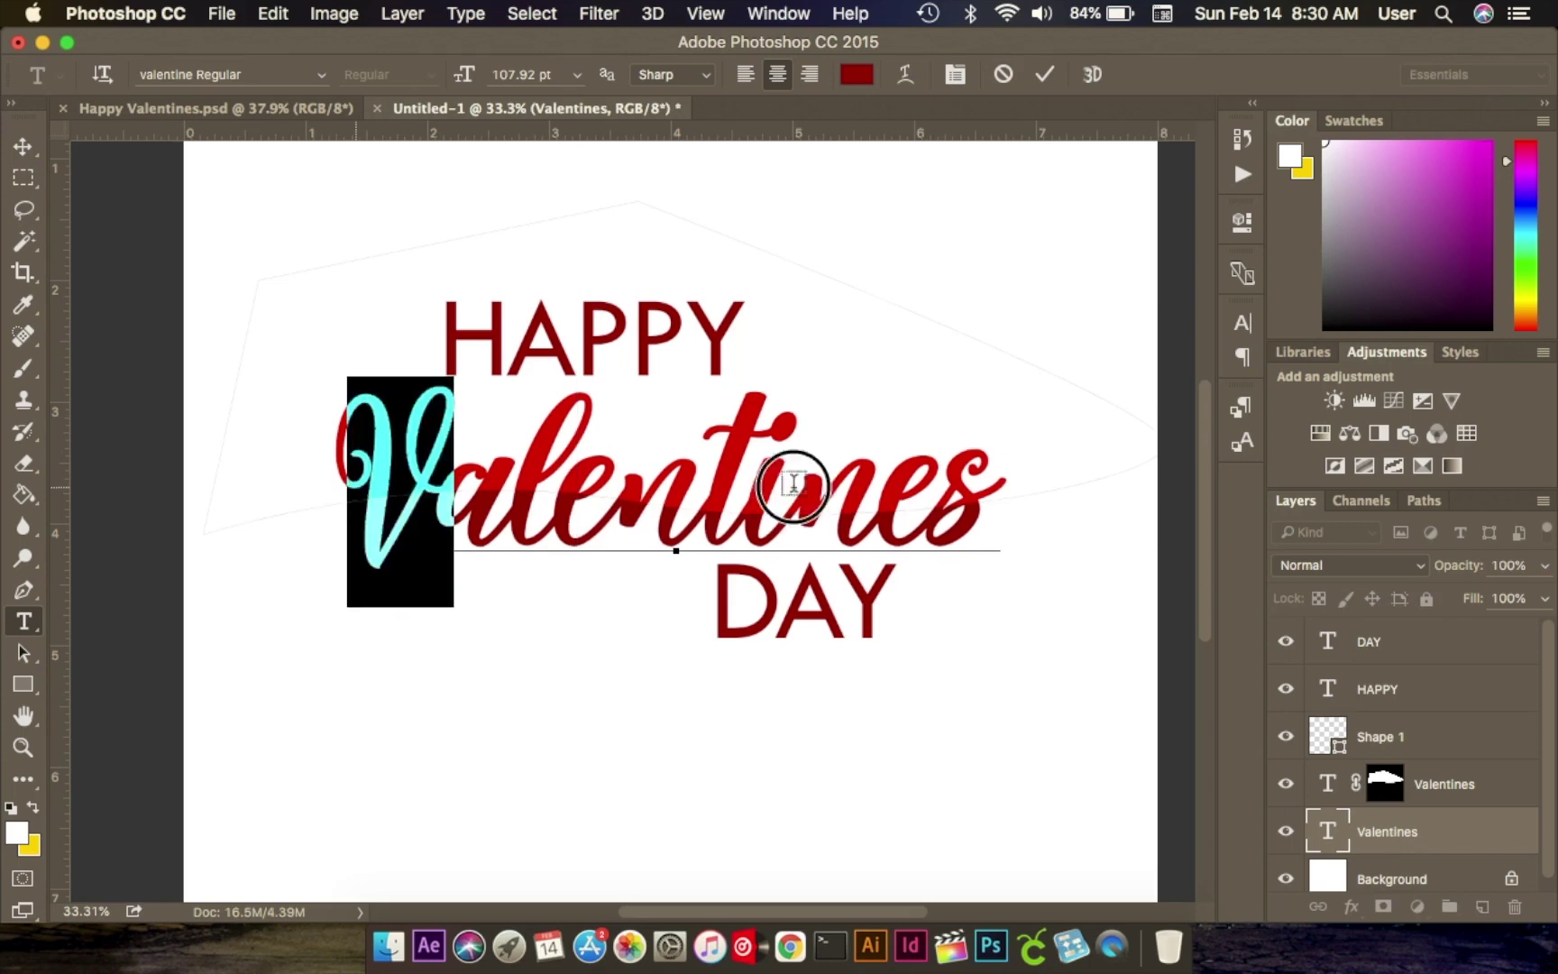
pyautogui.click(857, 74)
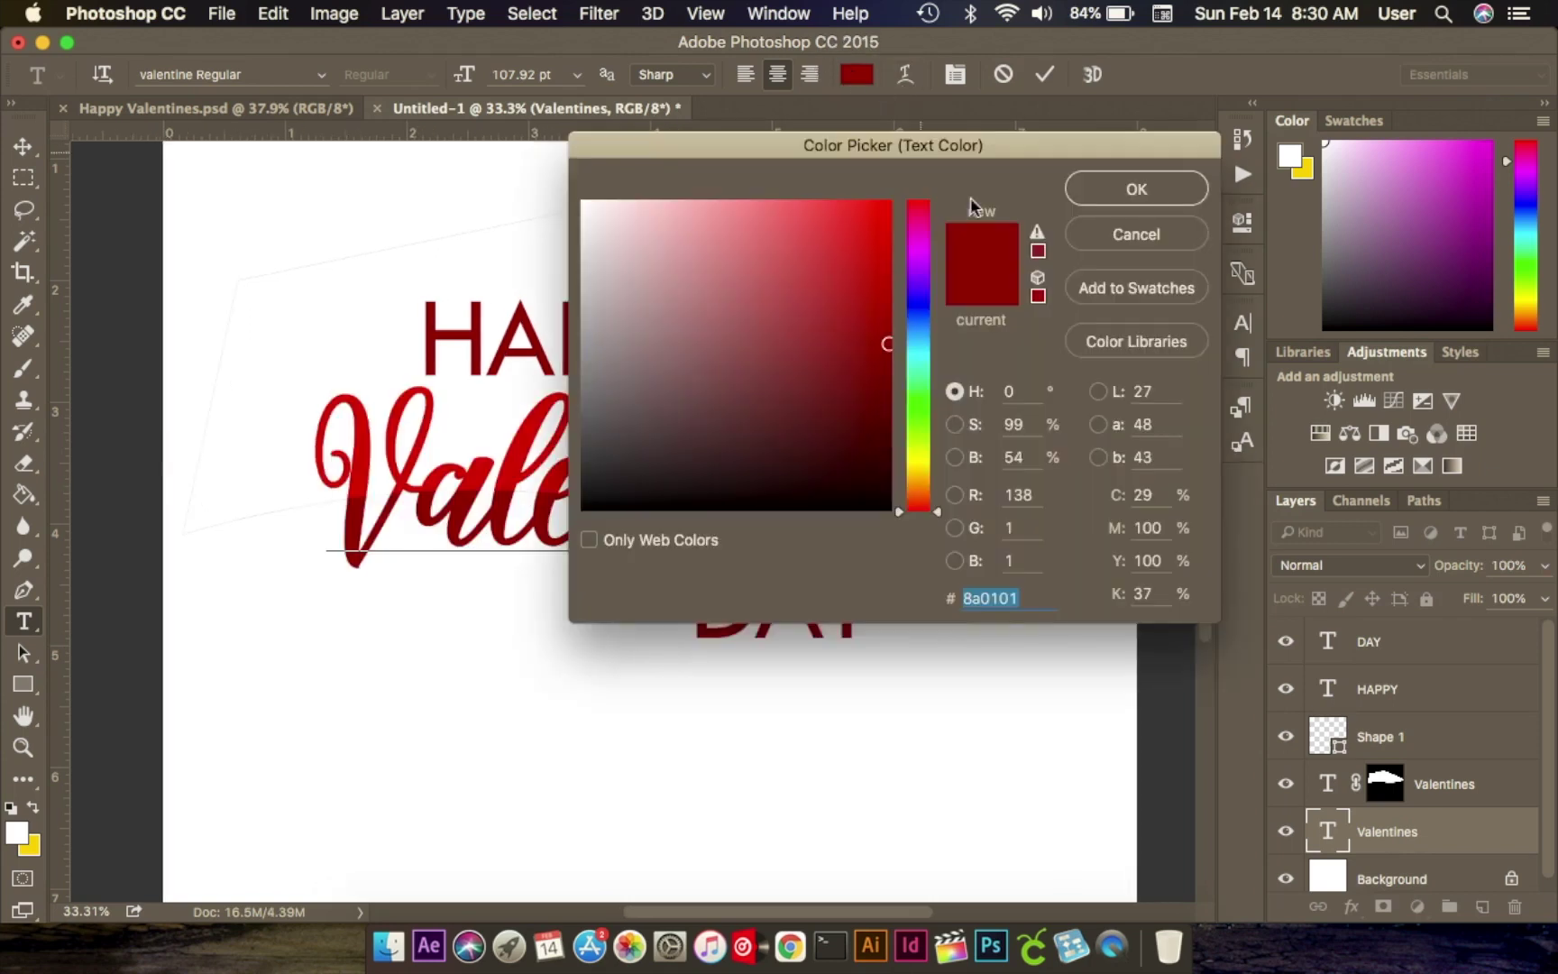
pyautogui.click(882, 313)
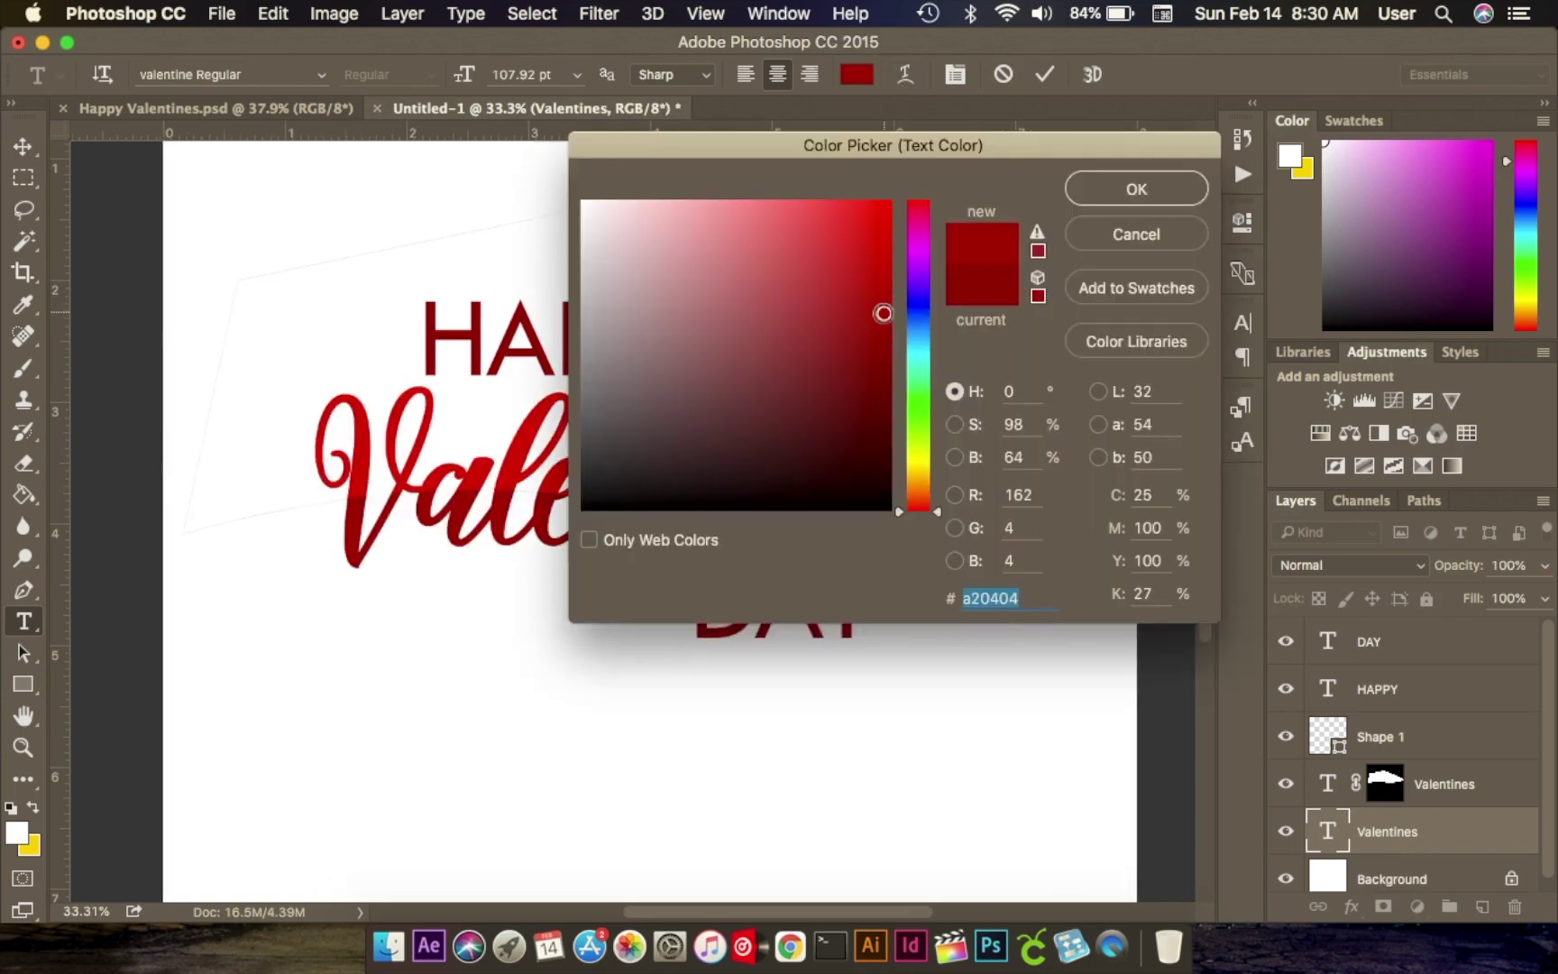
pyautogui.click(877, 269)
pyautogui.click(890, 317)
pyautogui.click(892, 301)
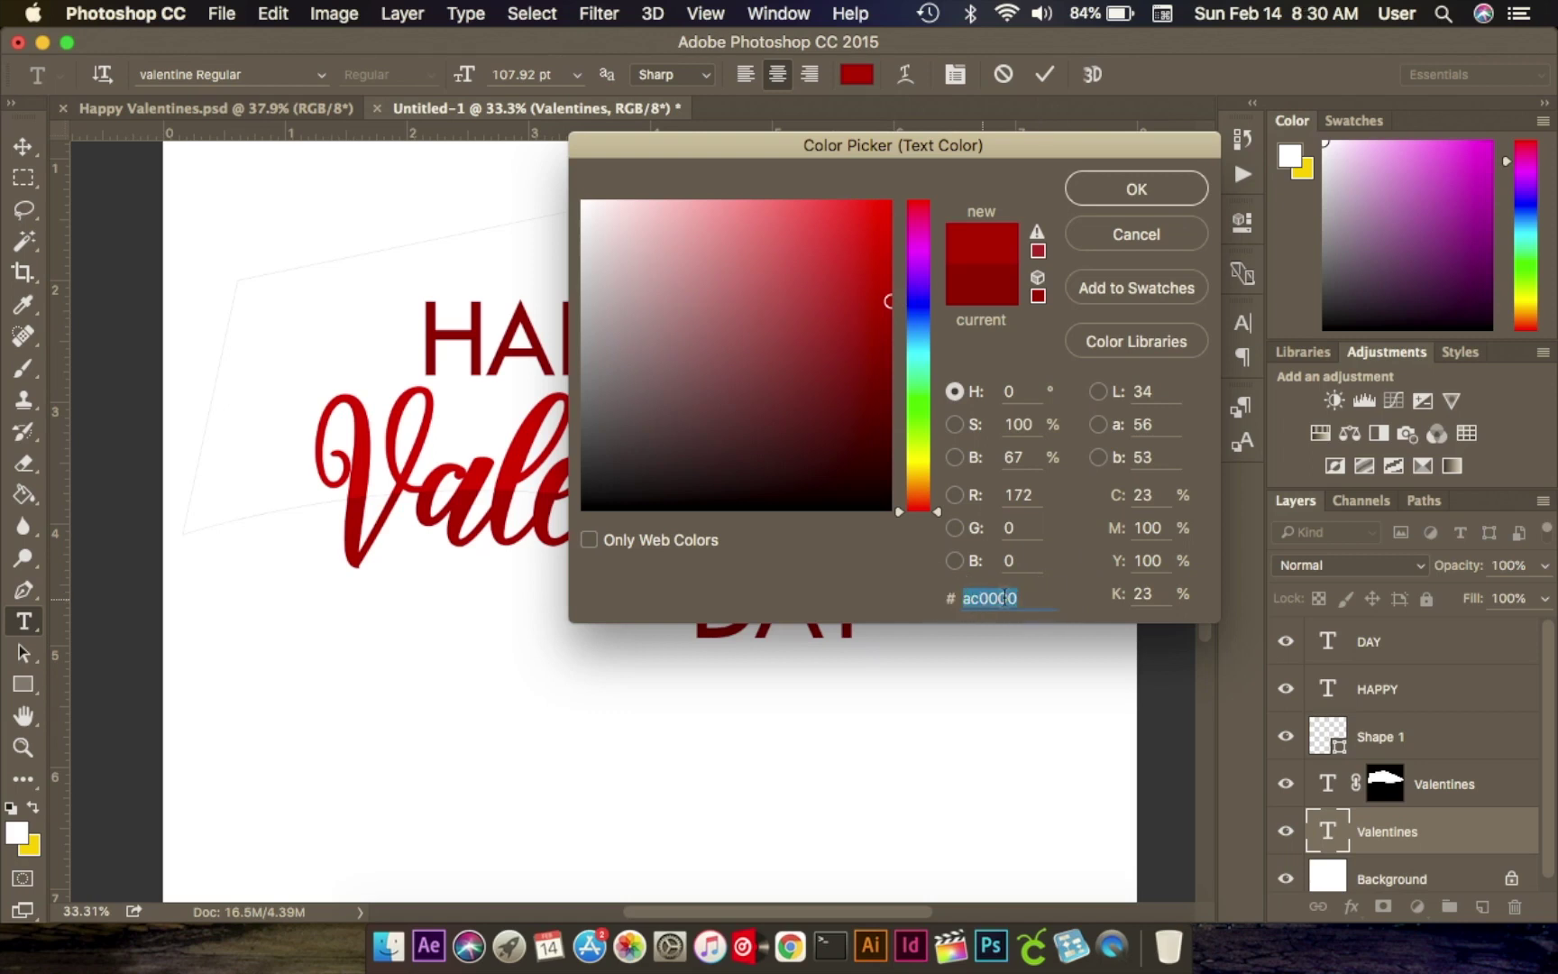
pyautogui.press('BackSpace')
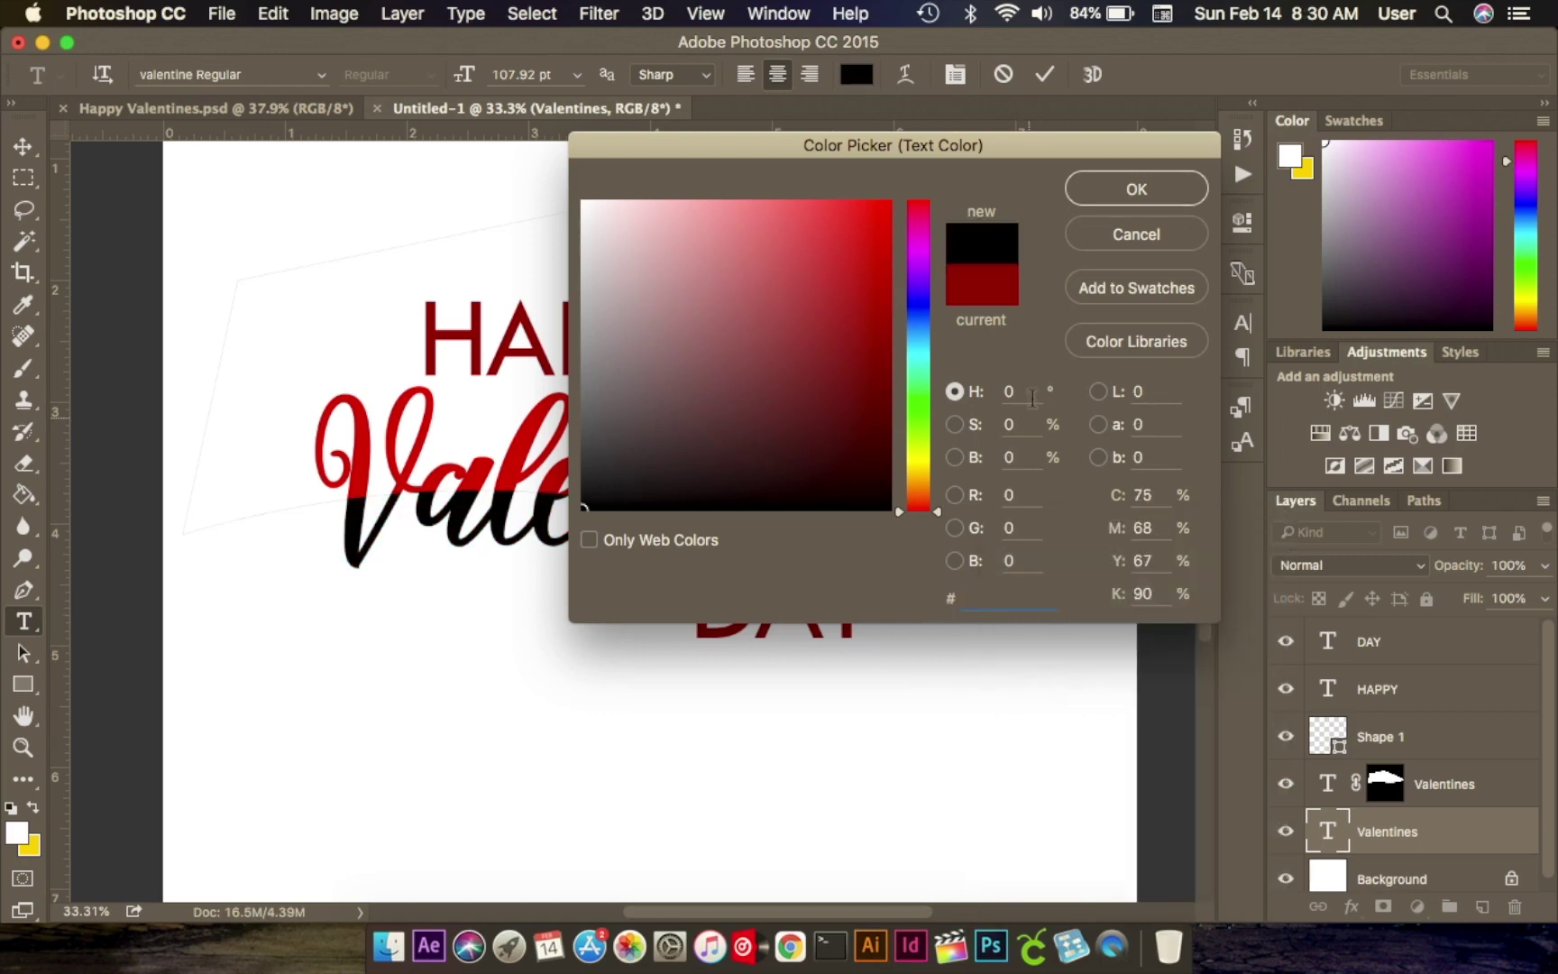
pyautogui.click(1126, 236)
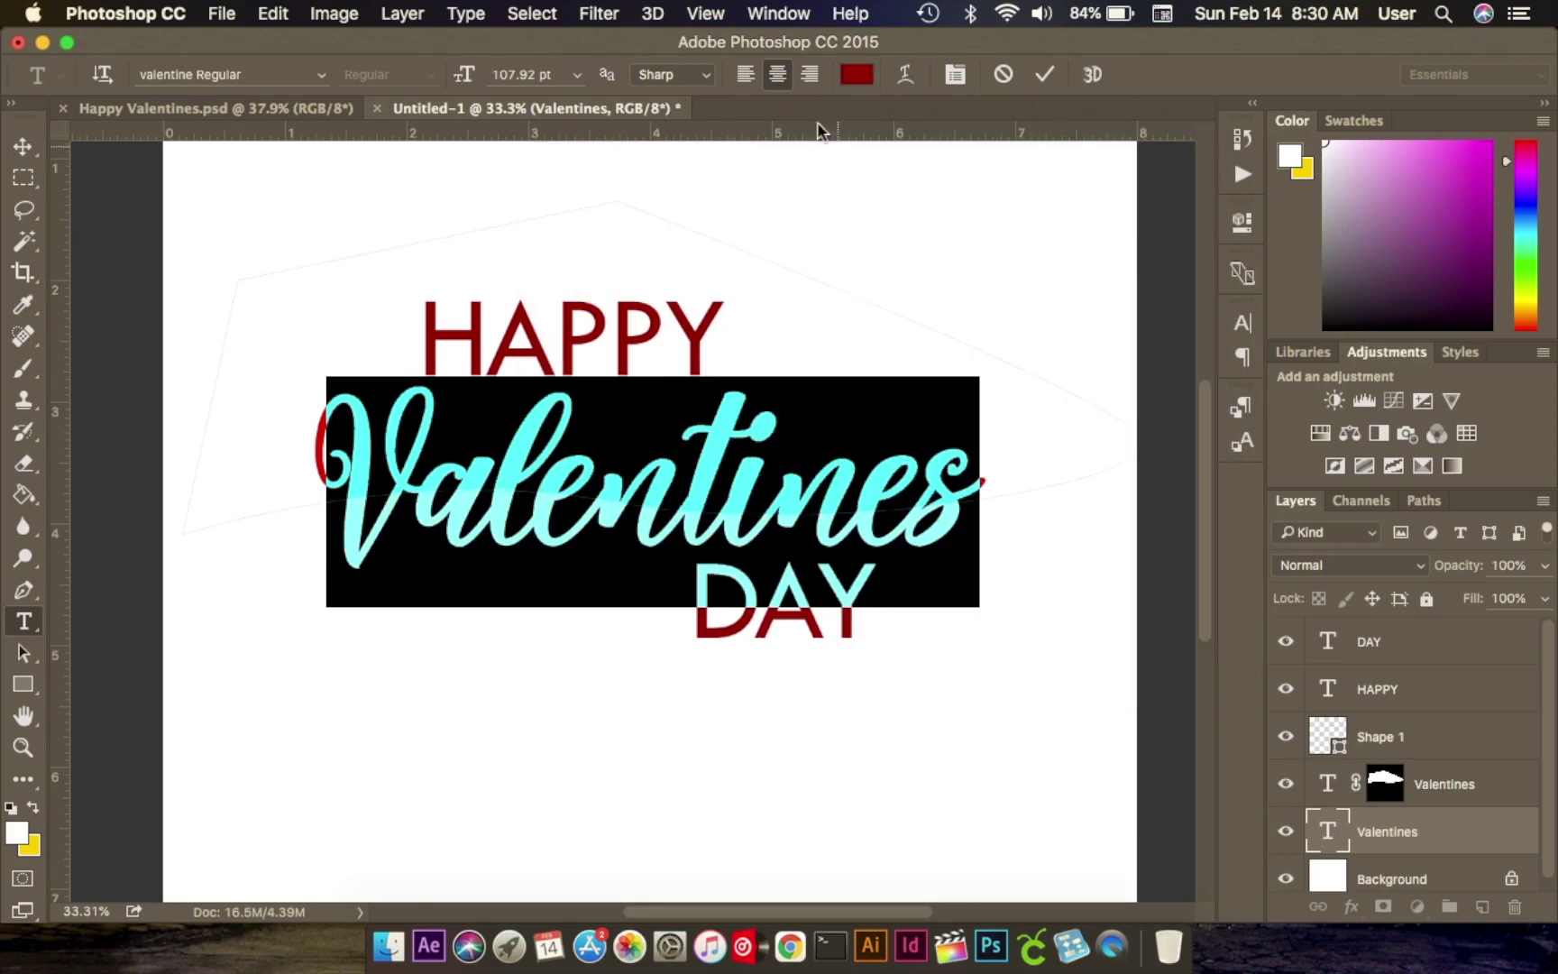
# Set the Valentines text colour to red c10202 and commit the edit.
pyautogui.click(856, 74)
pyautogui.click(888, 320)
pyautogui.moveTo(889, 321); pyautogui.dragTo(888, 275)
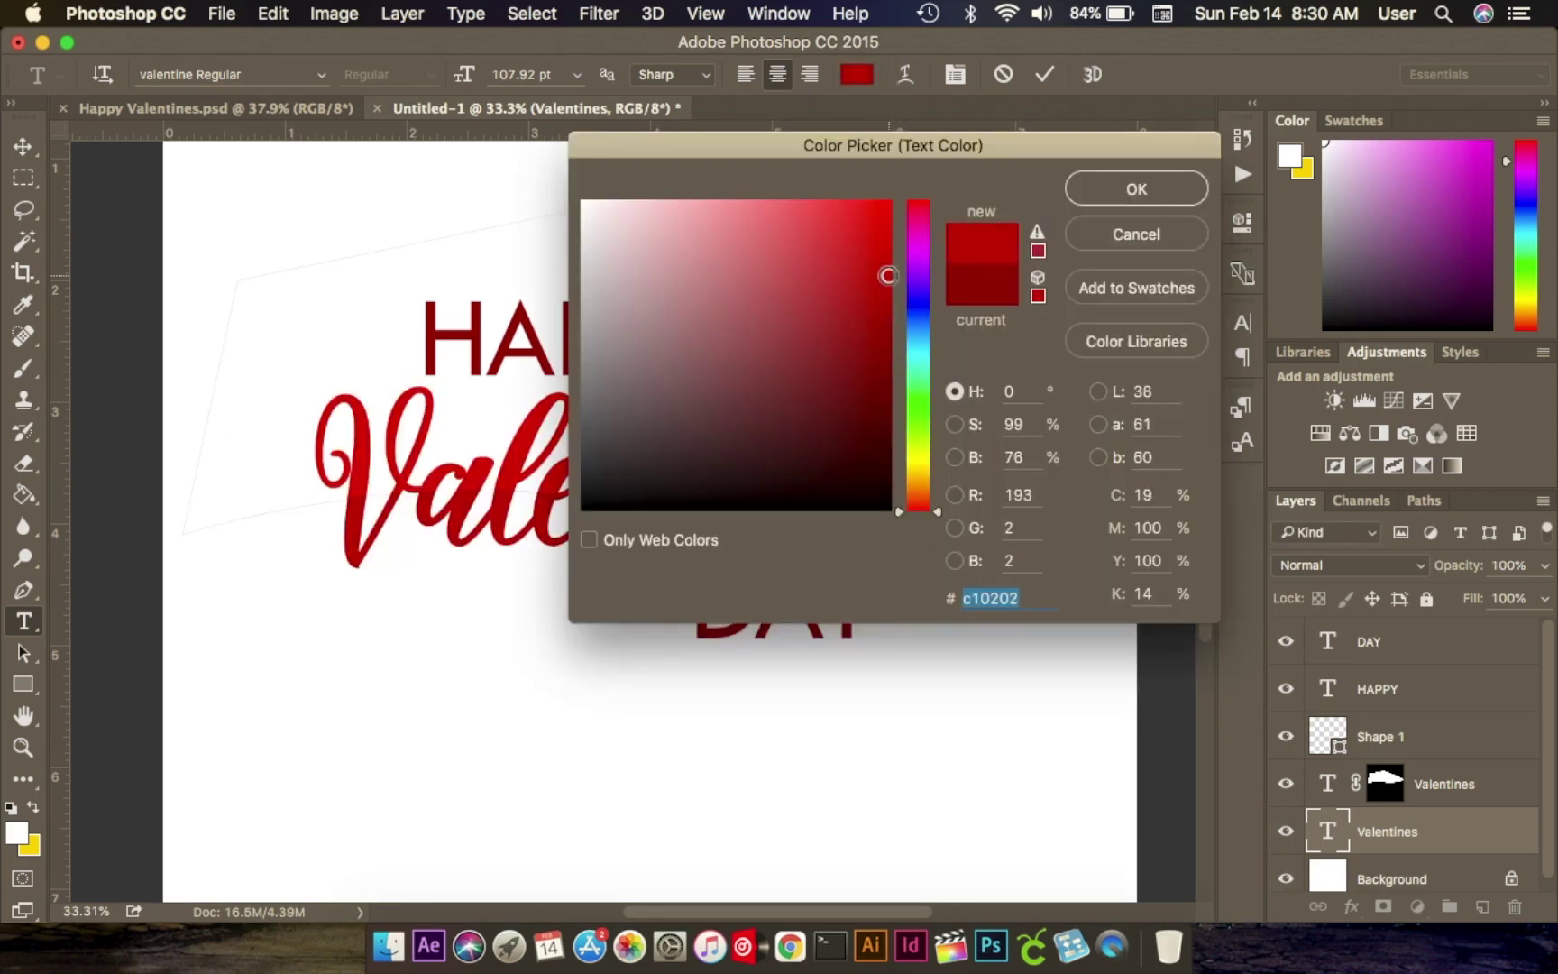
pyautogui.rightClick(996, 603)
pyautogui.click(1034, 622)
pyautogui.click(1114, 199)
pyautogui.click(1048, 79)
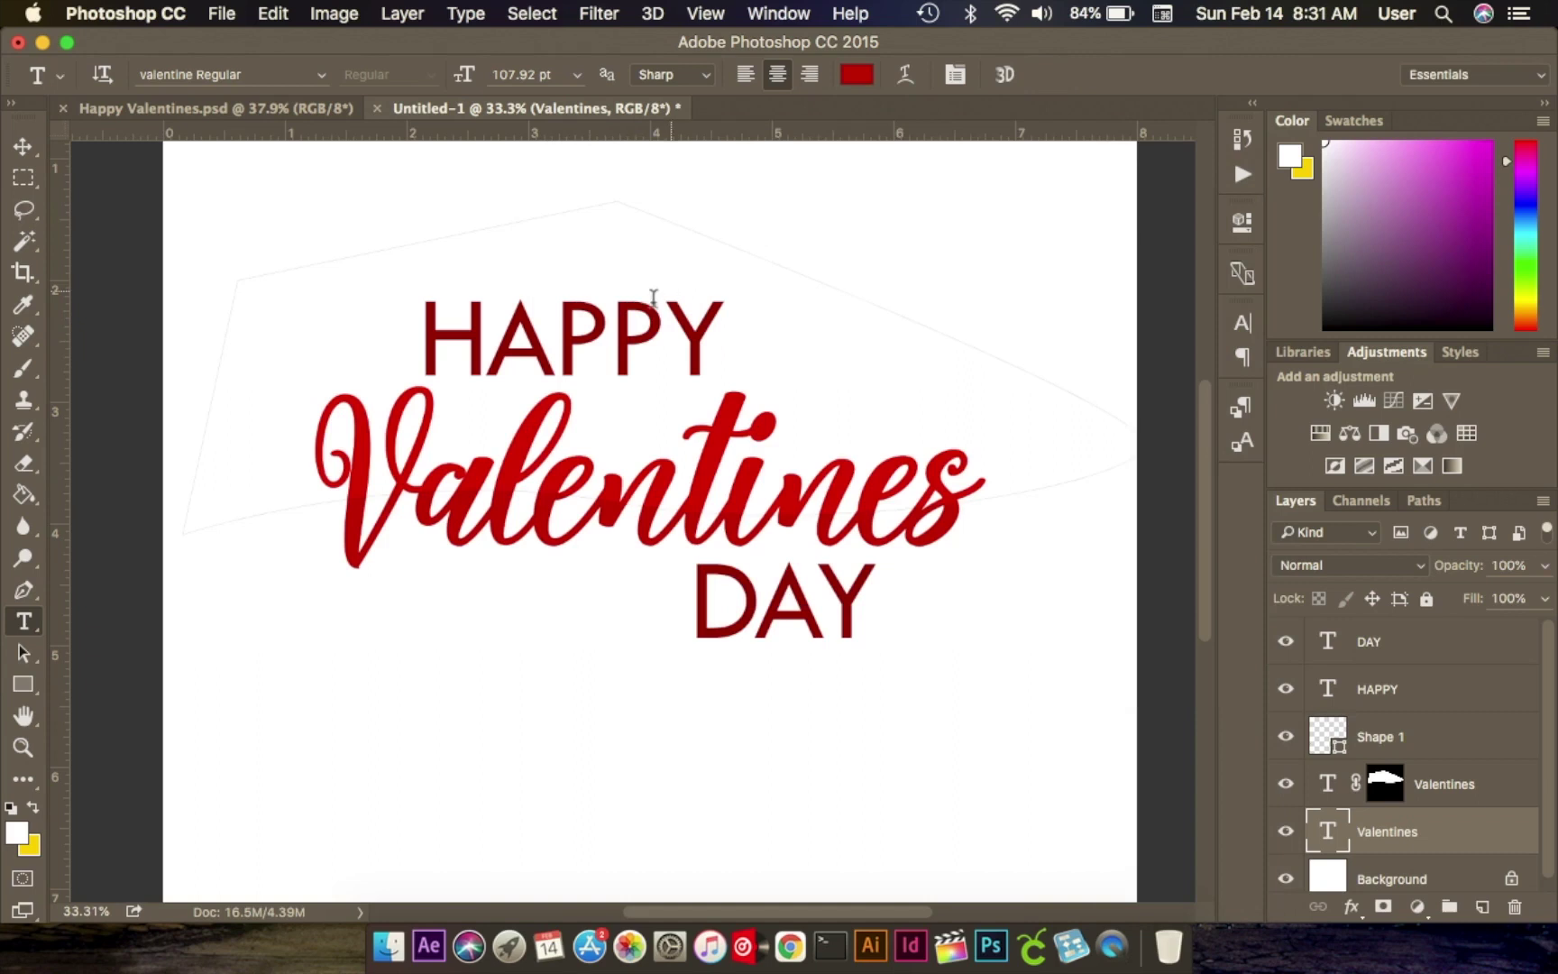
pyautogui.click(568, 339)
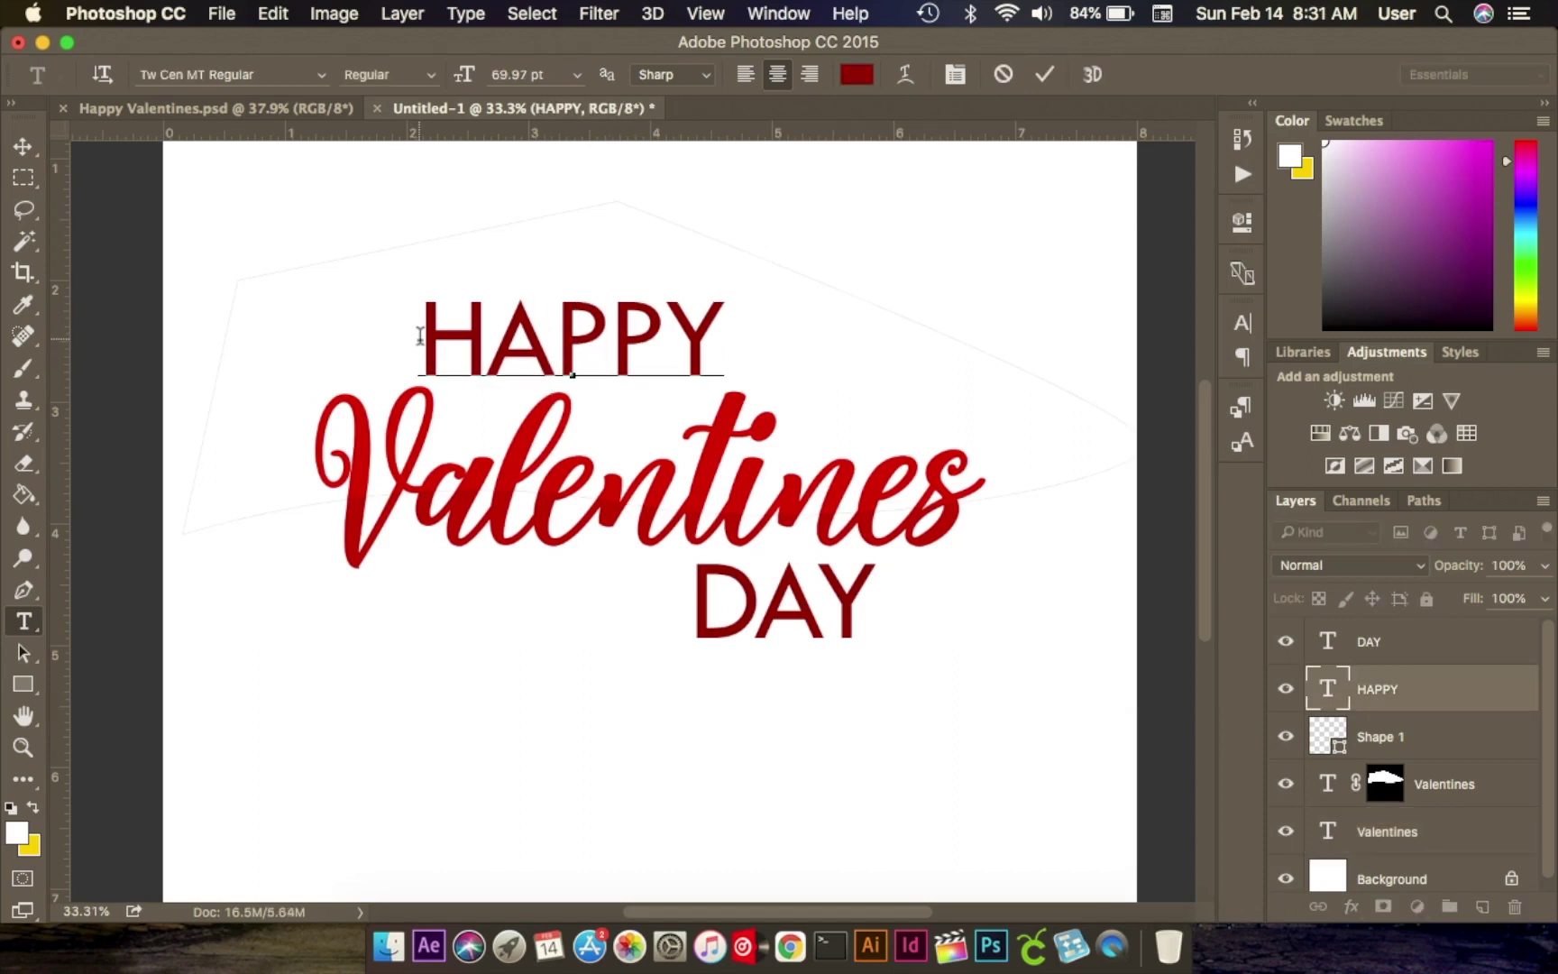
# Recolour the HAPPY letters to red c10202 and commit.
pyautogui.moveTo(422, 341); pyautogui.dragTo(779, 351)
pyautogui.click(859, 75)
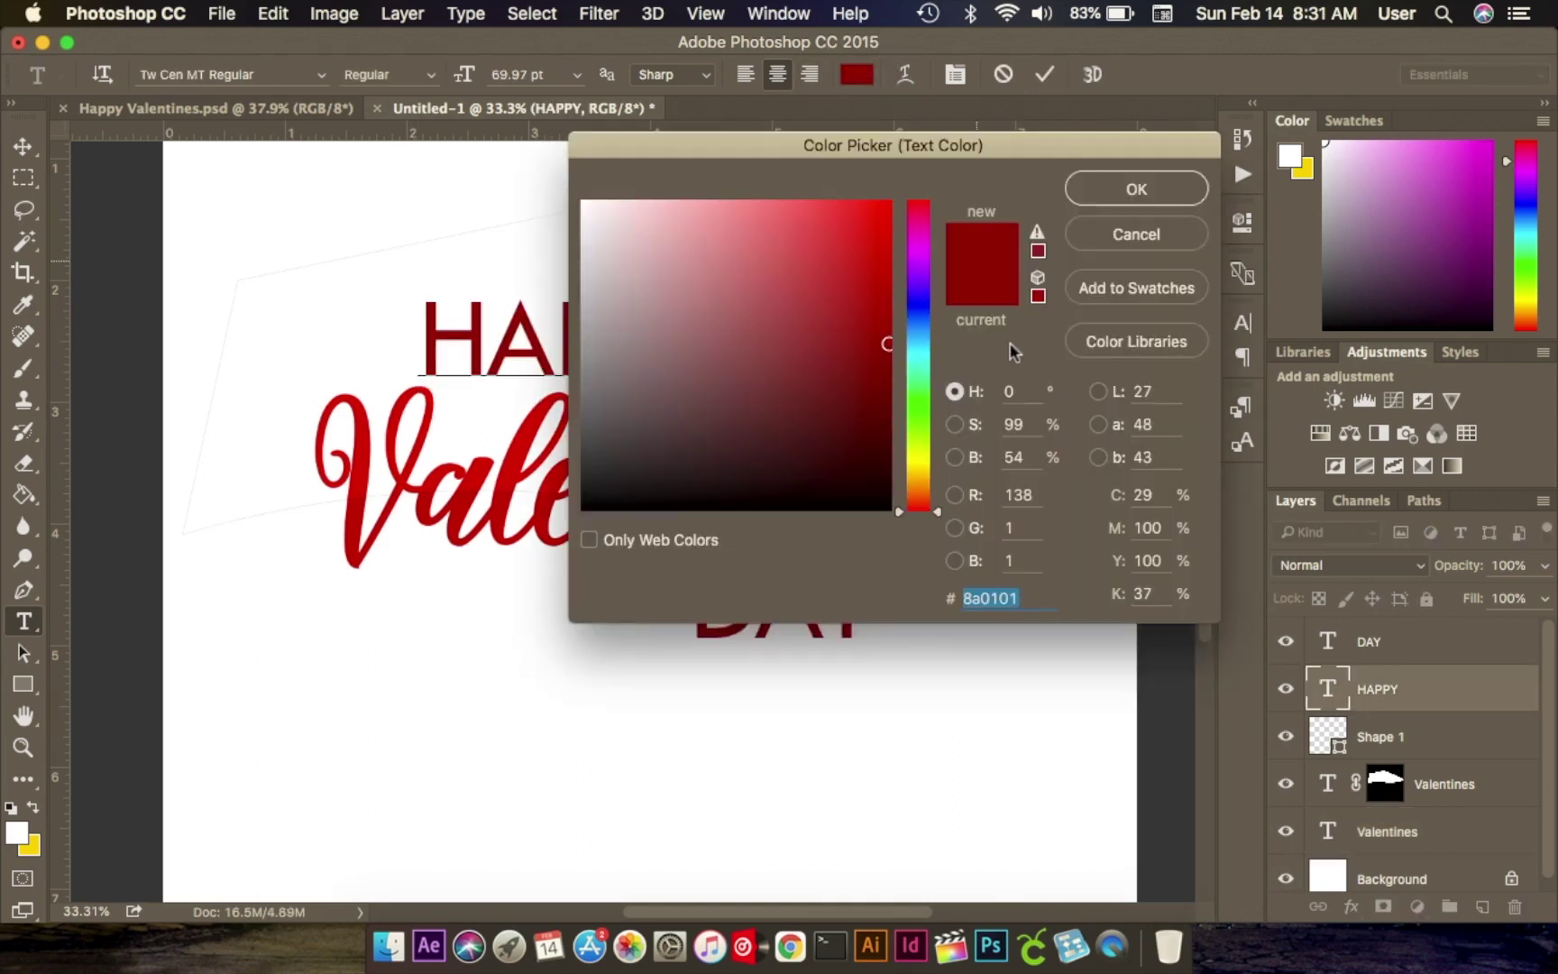
pyautogui.write('c10202')
pyautogui.click(1137, 187)
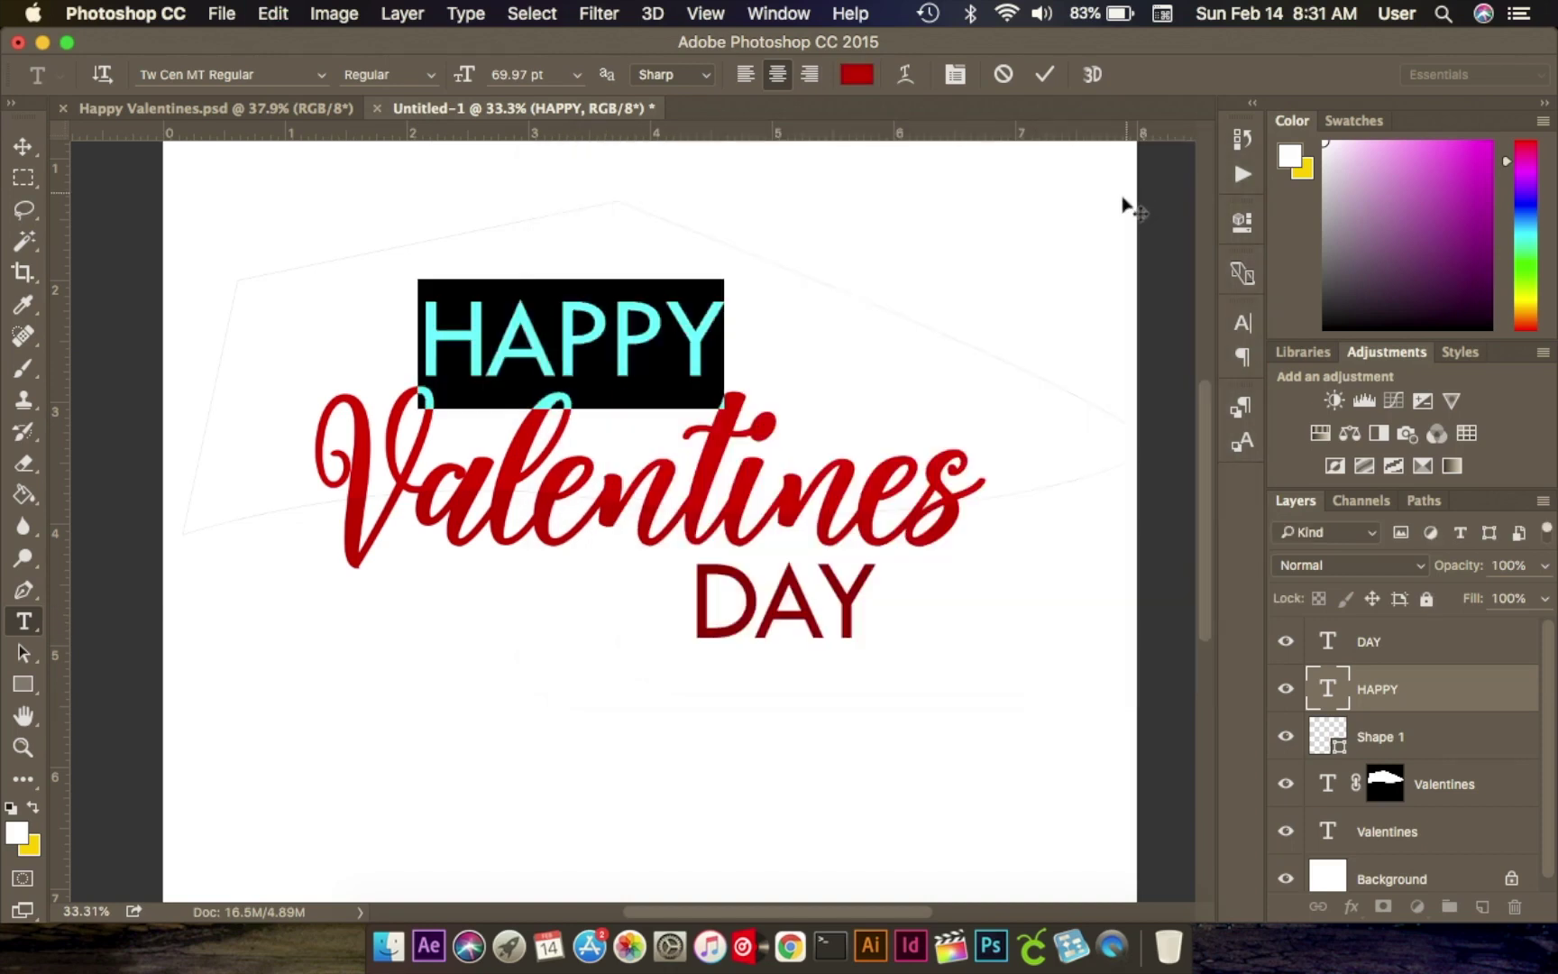
pyautogui.click(1044, 74)
# Recolour DAY with the red sampled from the Valentines lettering and commit.
pyautogui.click(774, 615)
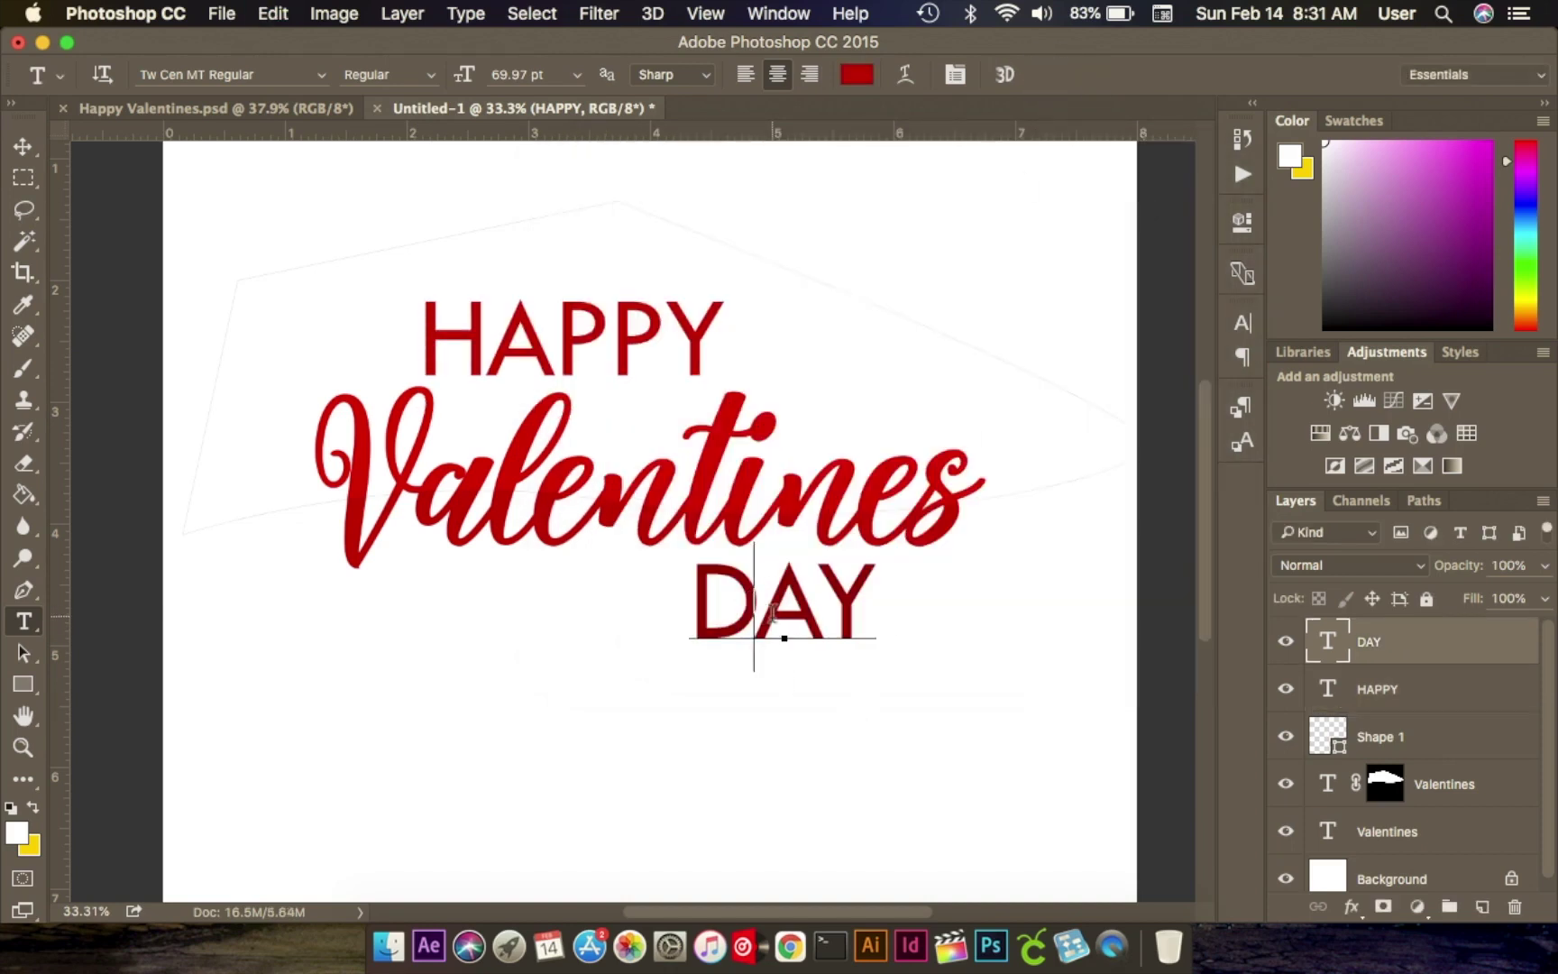
pyautogui.moveTo(685, 613); pyautogui.dragTo(893, 608)
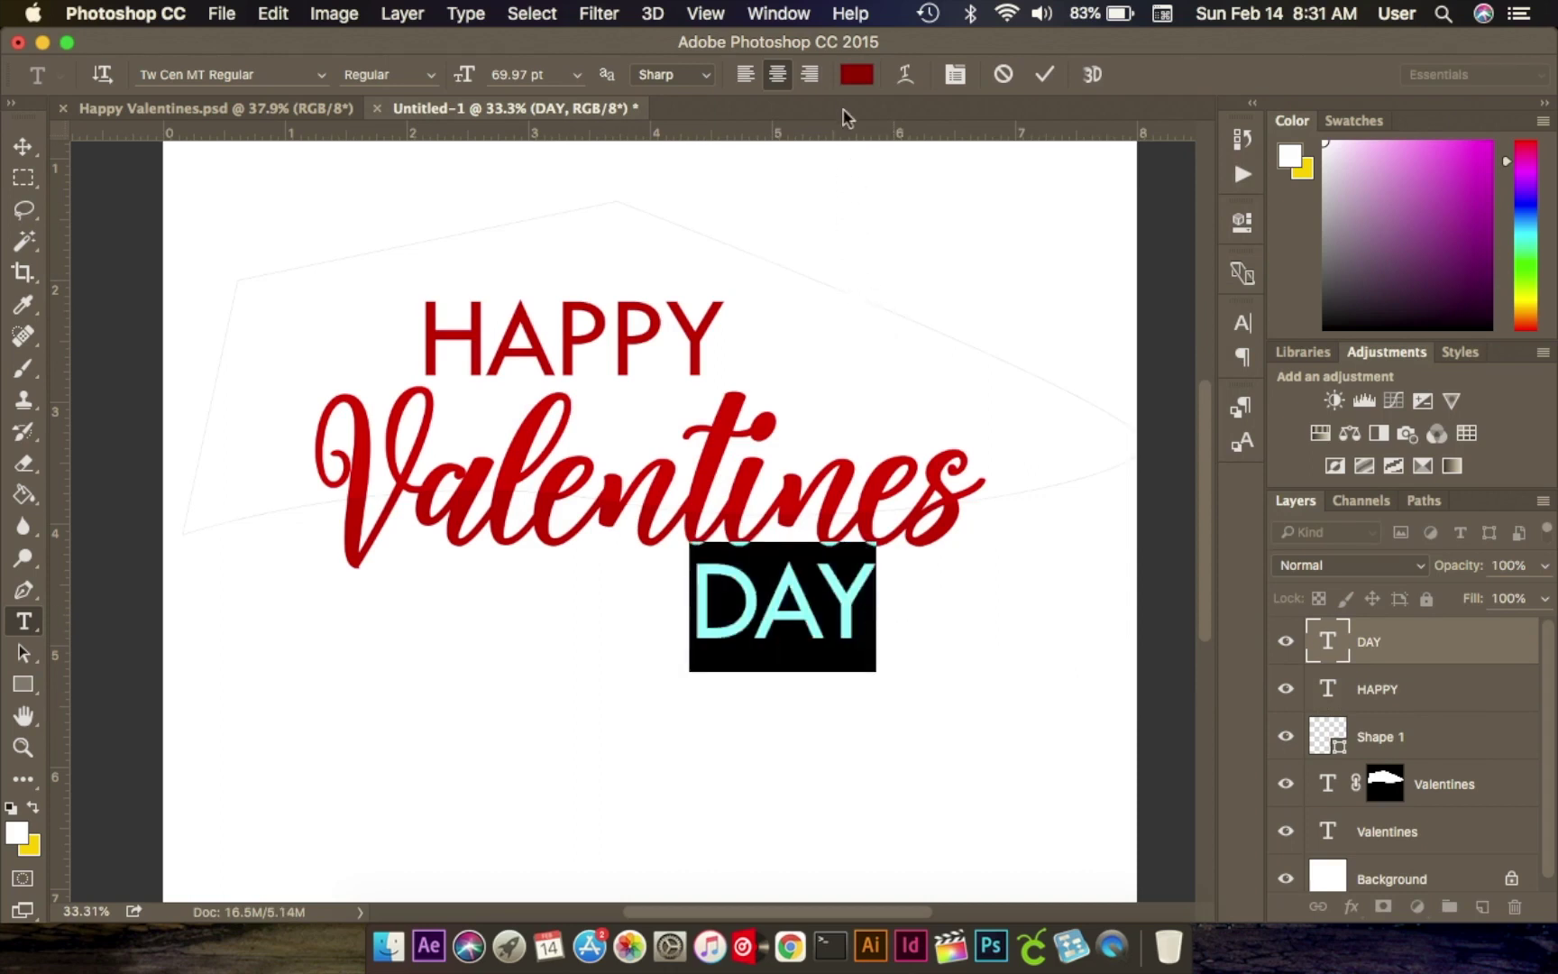
pyautogui.click(857, 73)
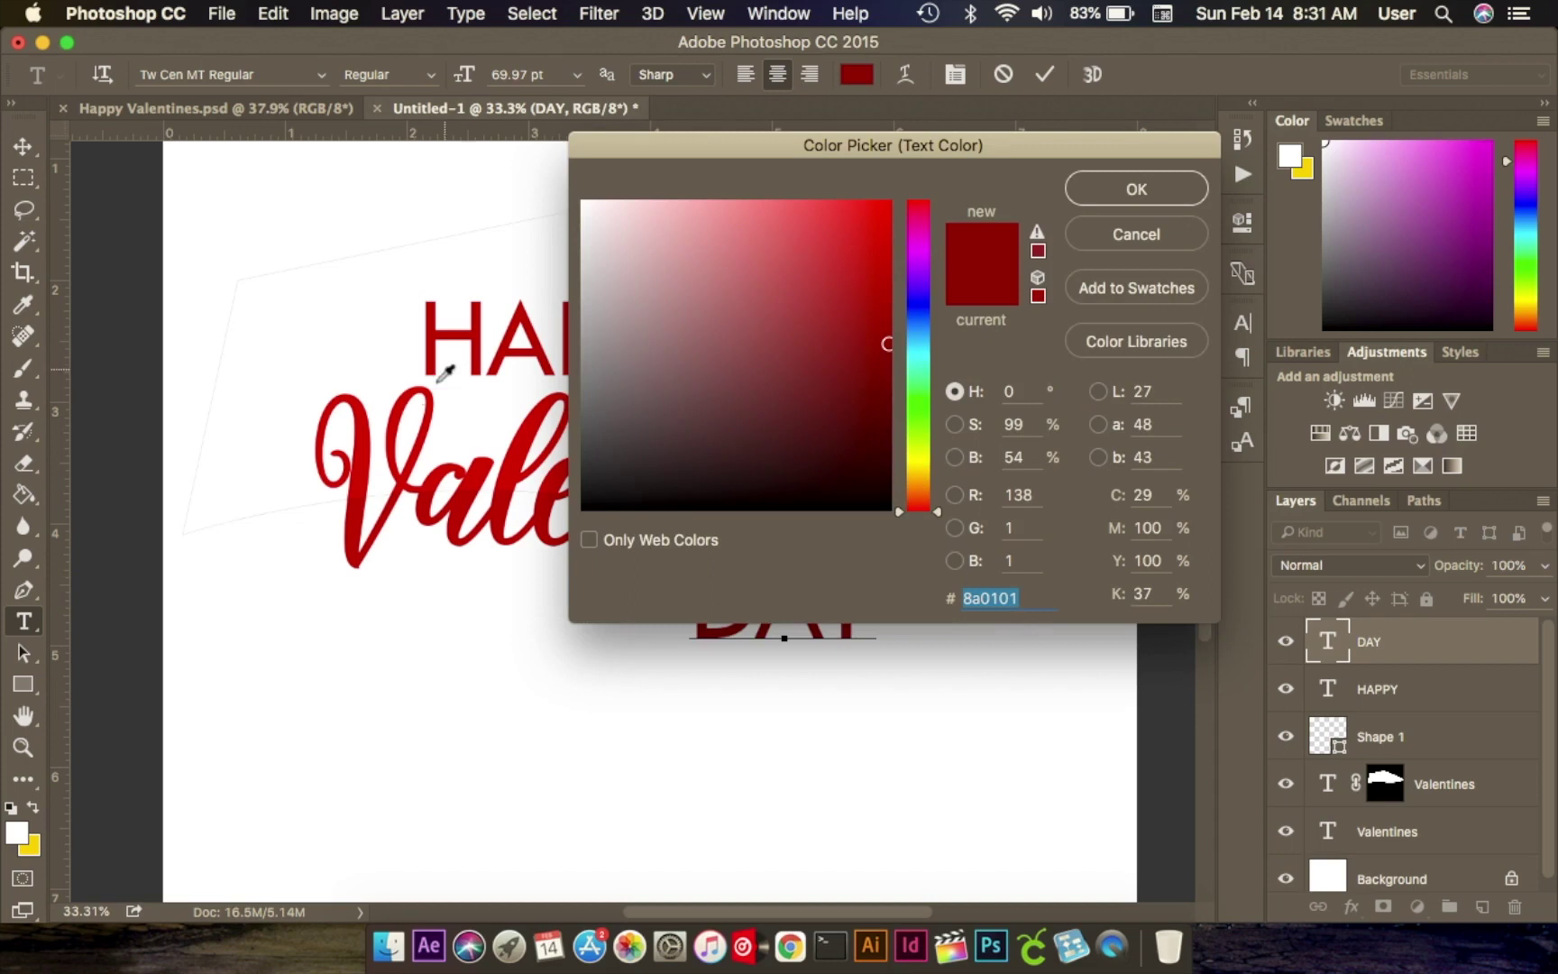
pyautogui.click(357, 531)
pyautogui.click(1127, 192)
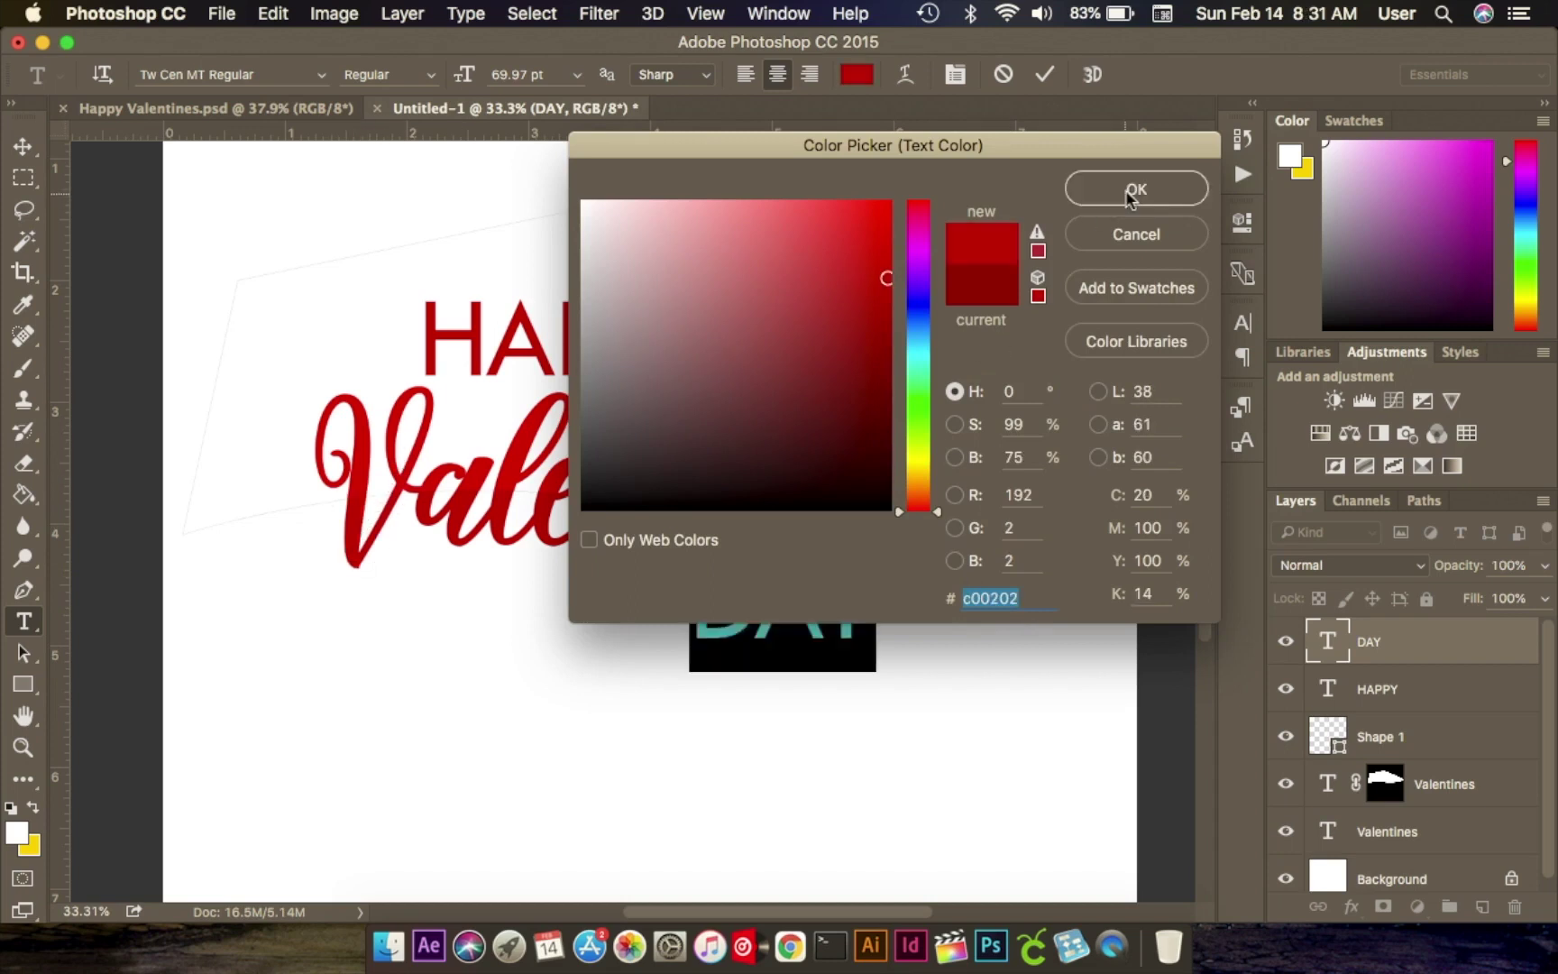
pyautogui.click(1044, 74)
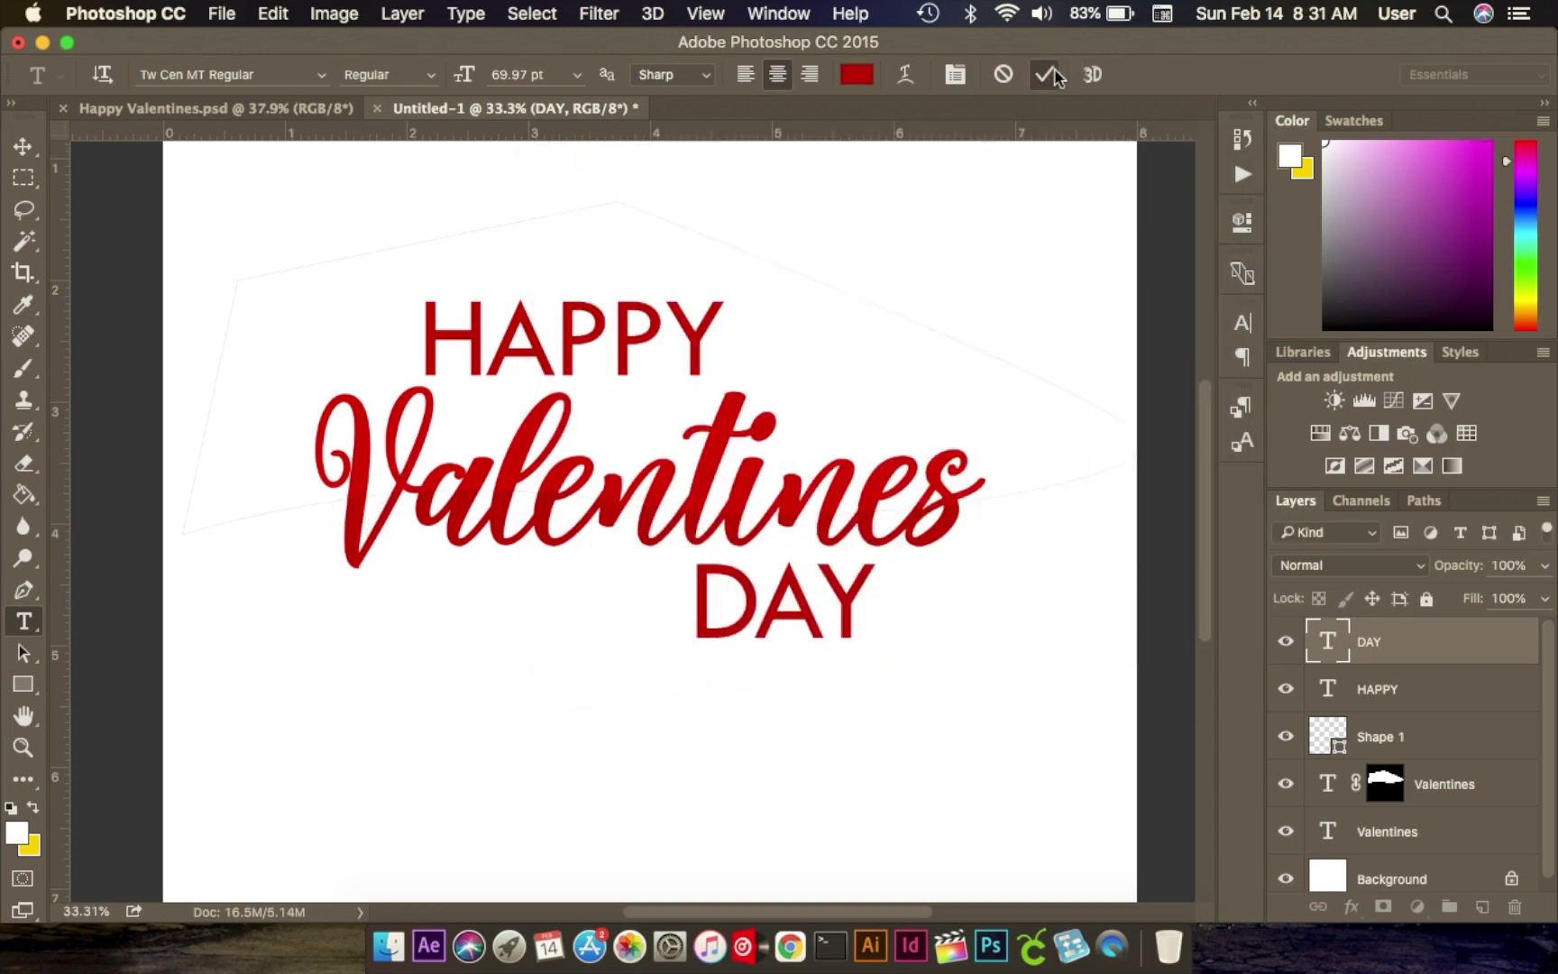
pyautogui.click(23, 146)
pyautogui.click(902, 347)
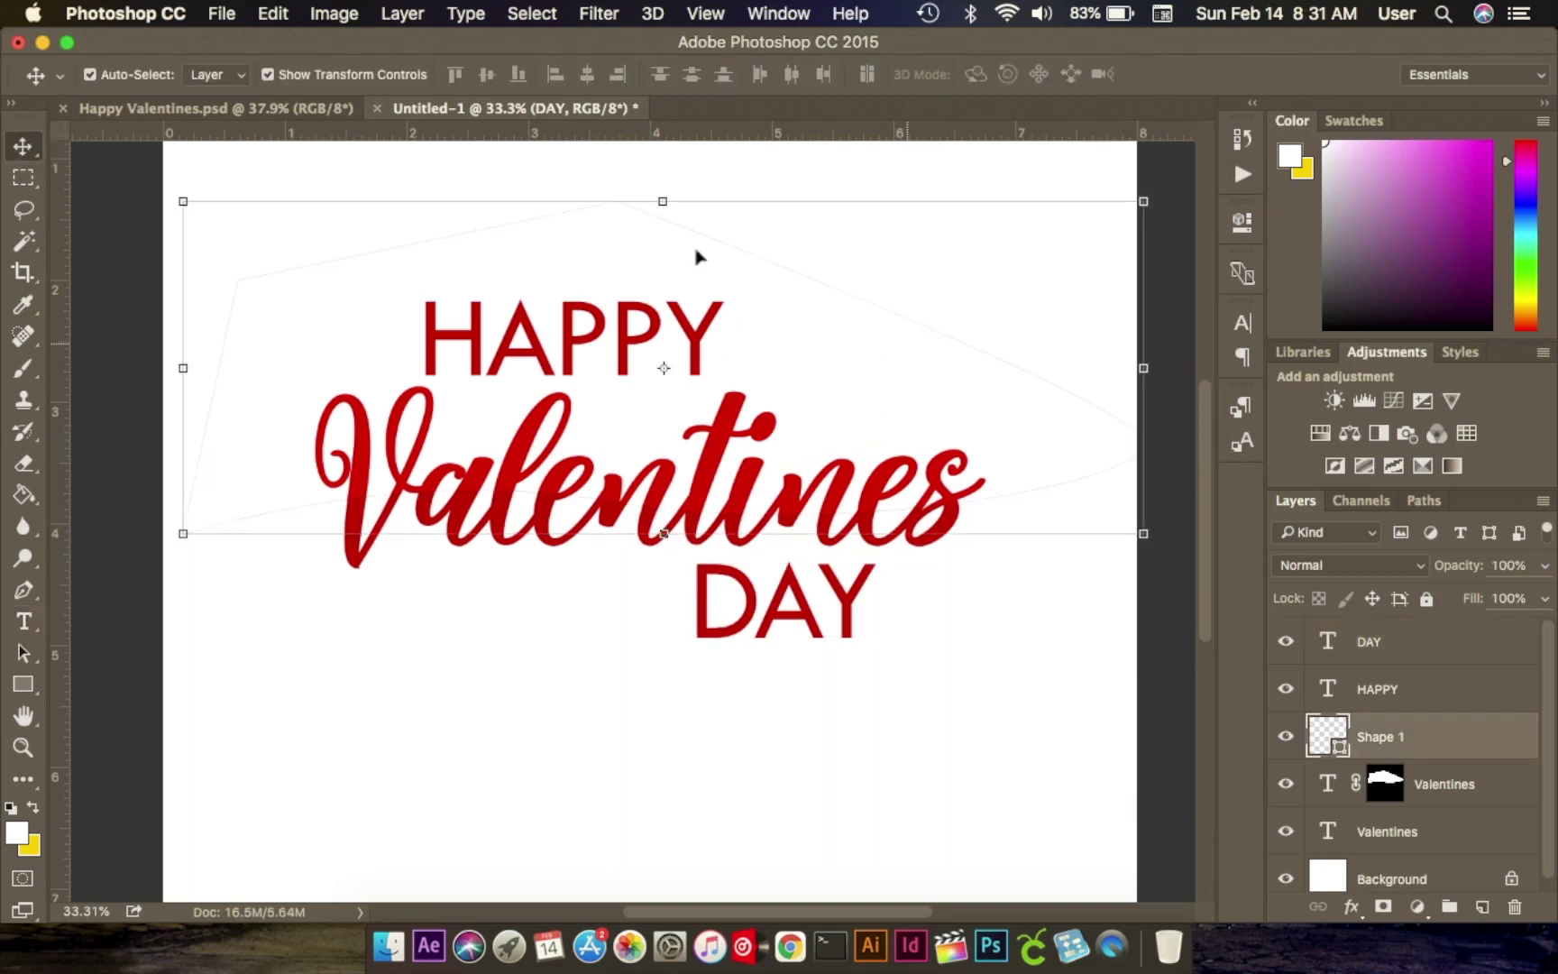
pyautogui.click(252, 109)
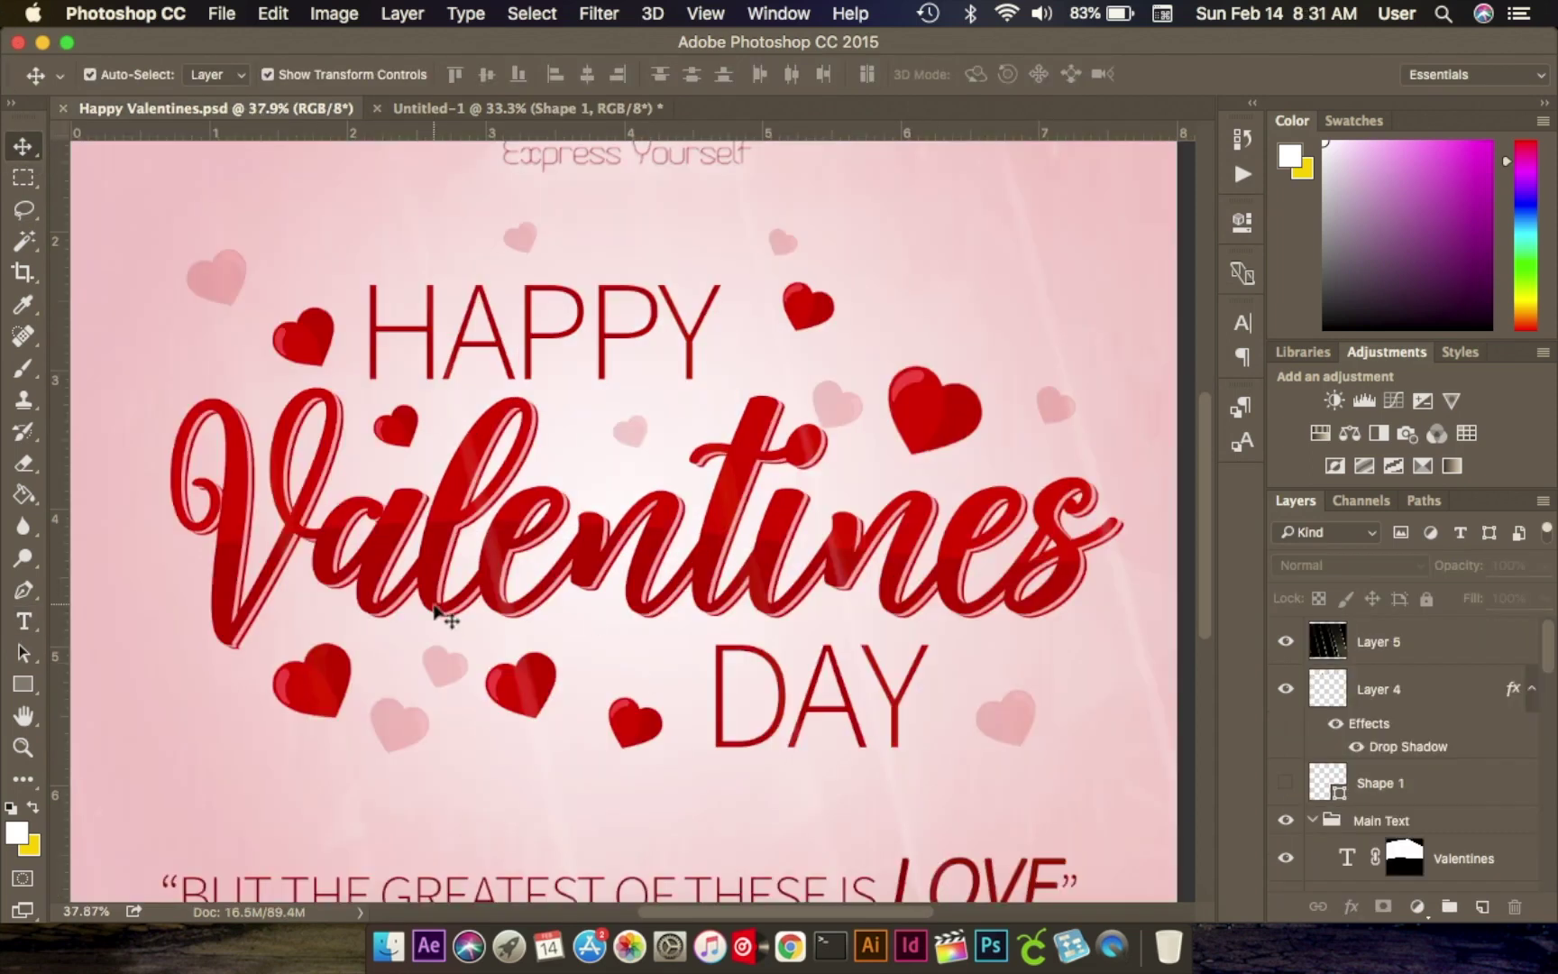
pyautogui.scroll(5, 422, 597)
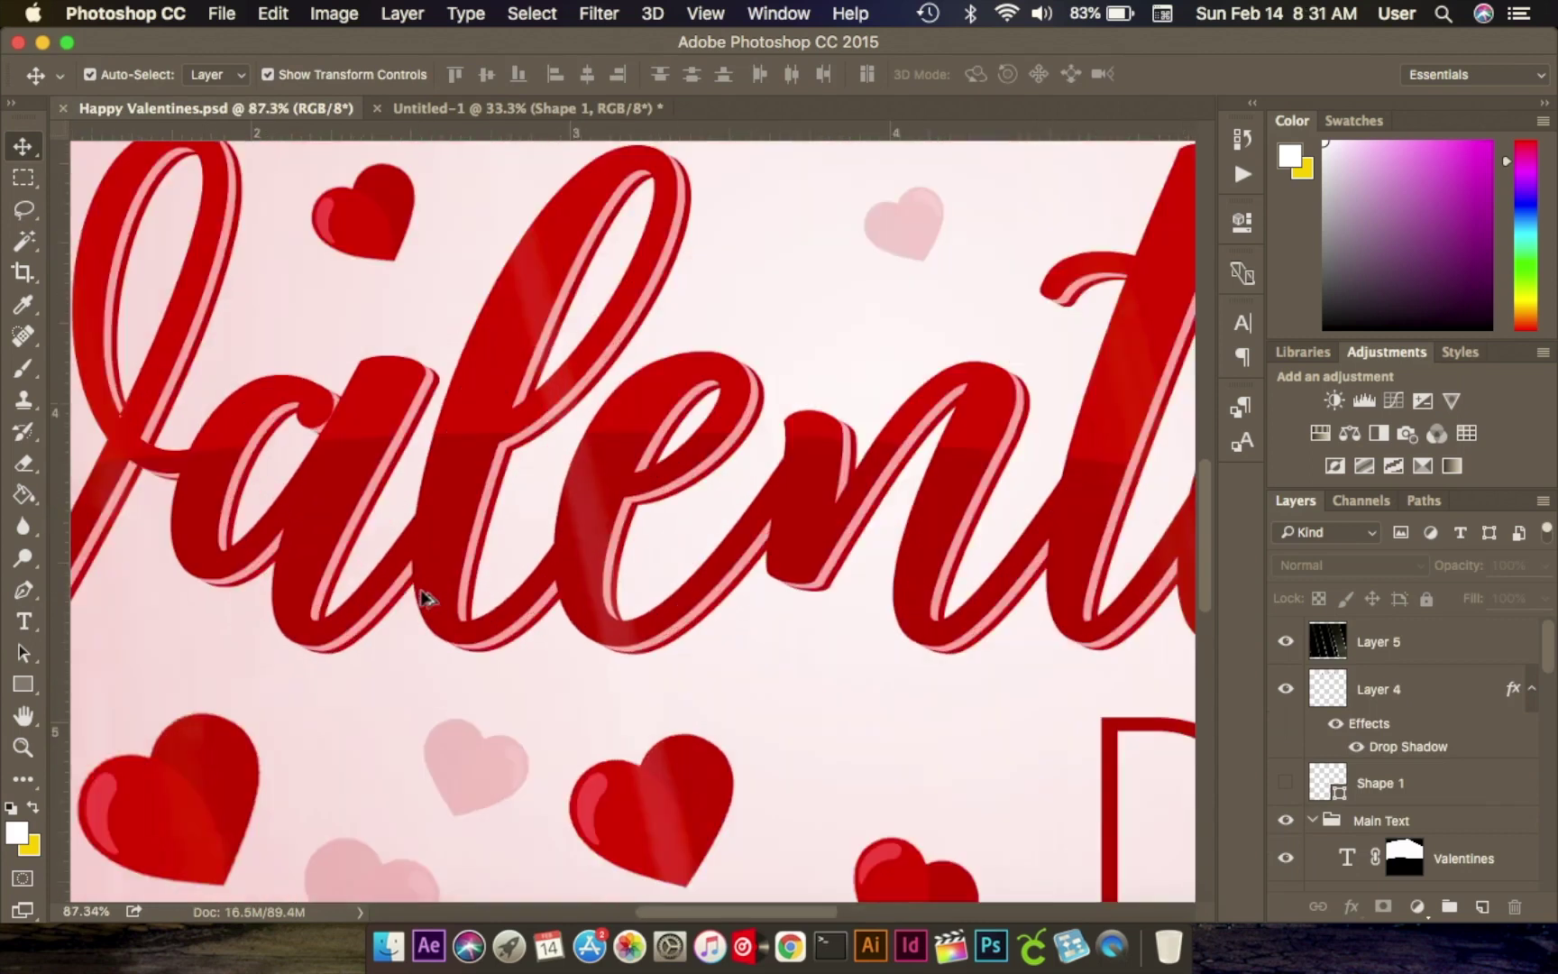
pyautogui.scroll(6, 422, 597)
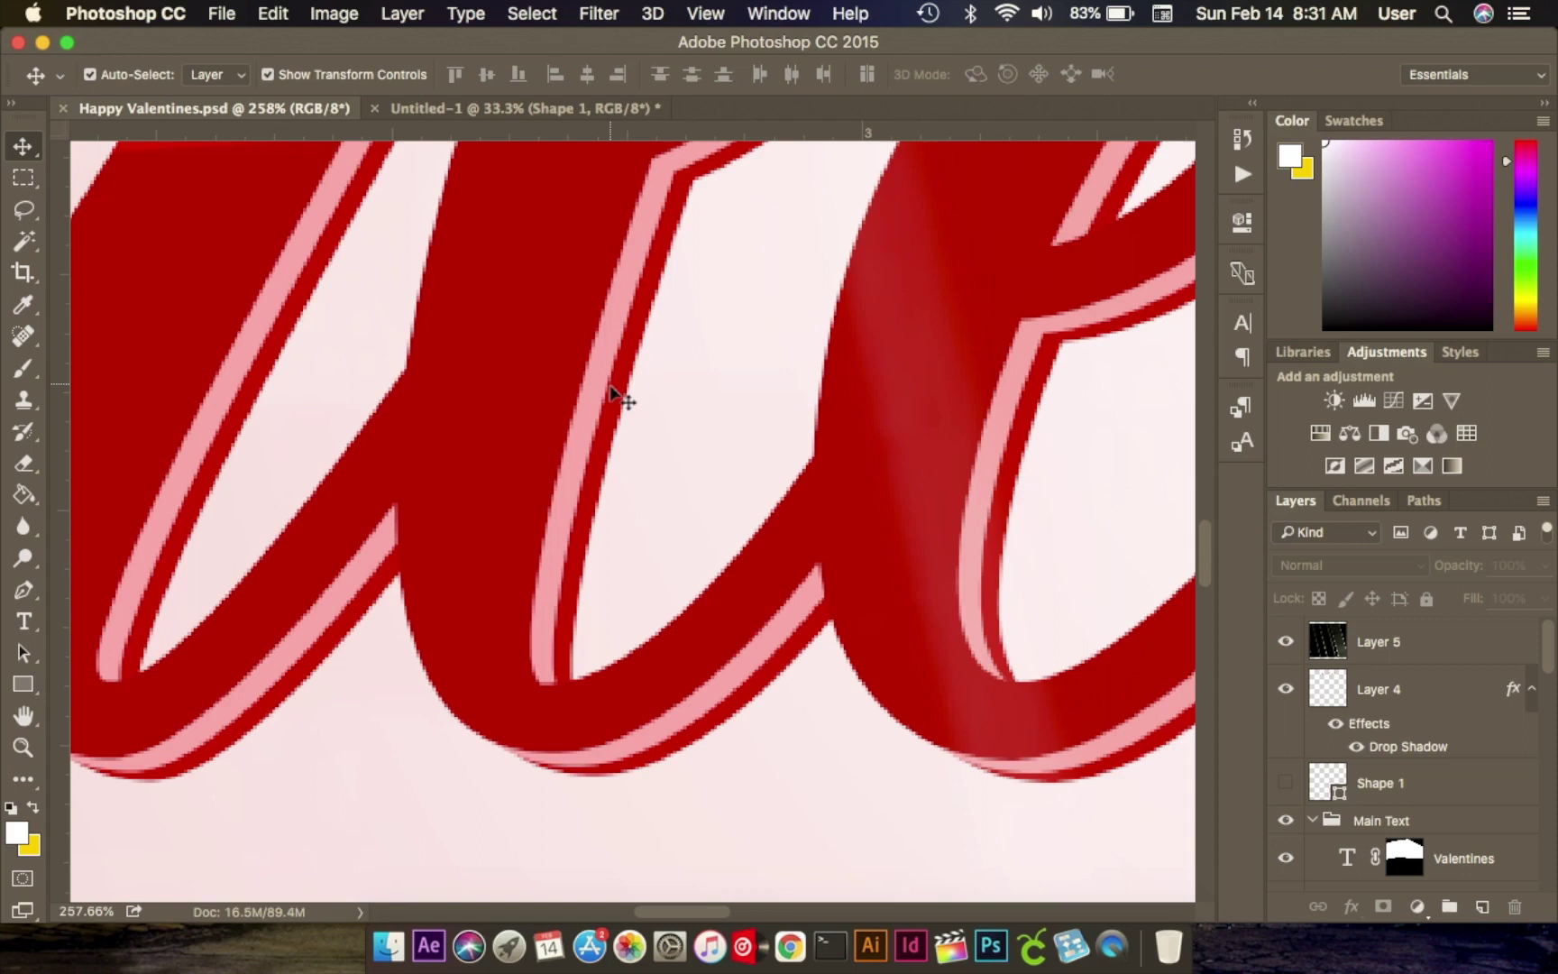
pyautogui.scroll(-10, 609, 394)
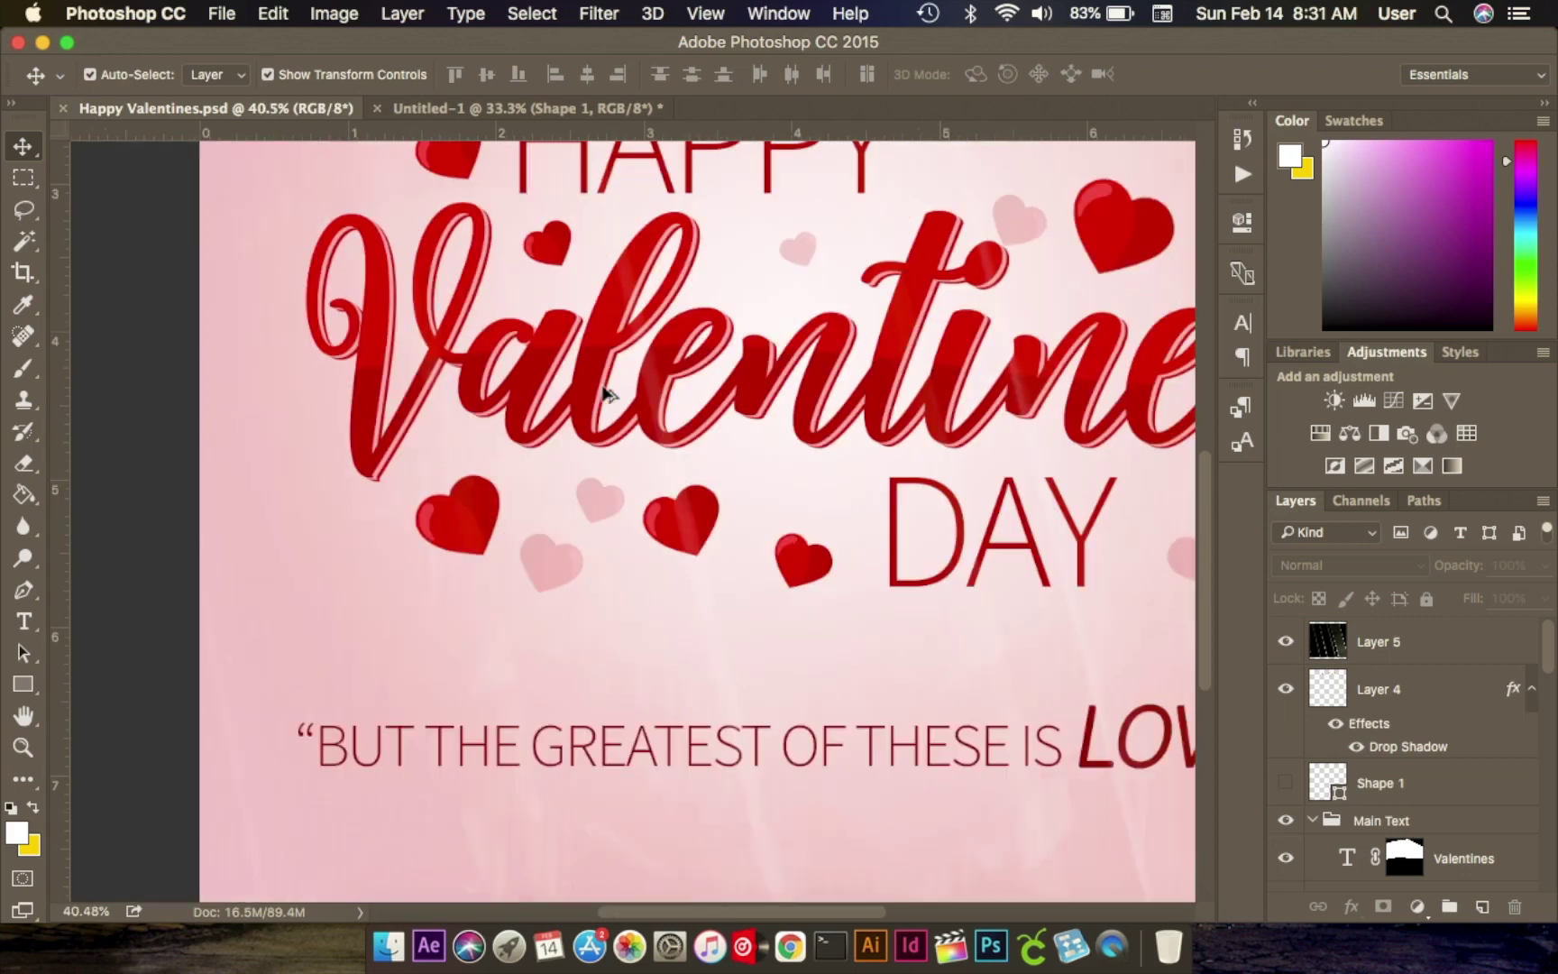
pyautogui.click(444, 109)
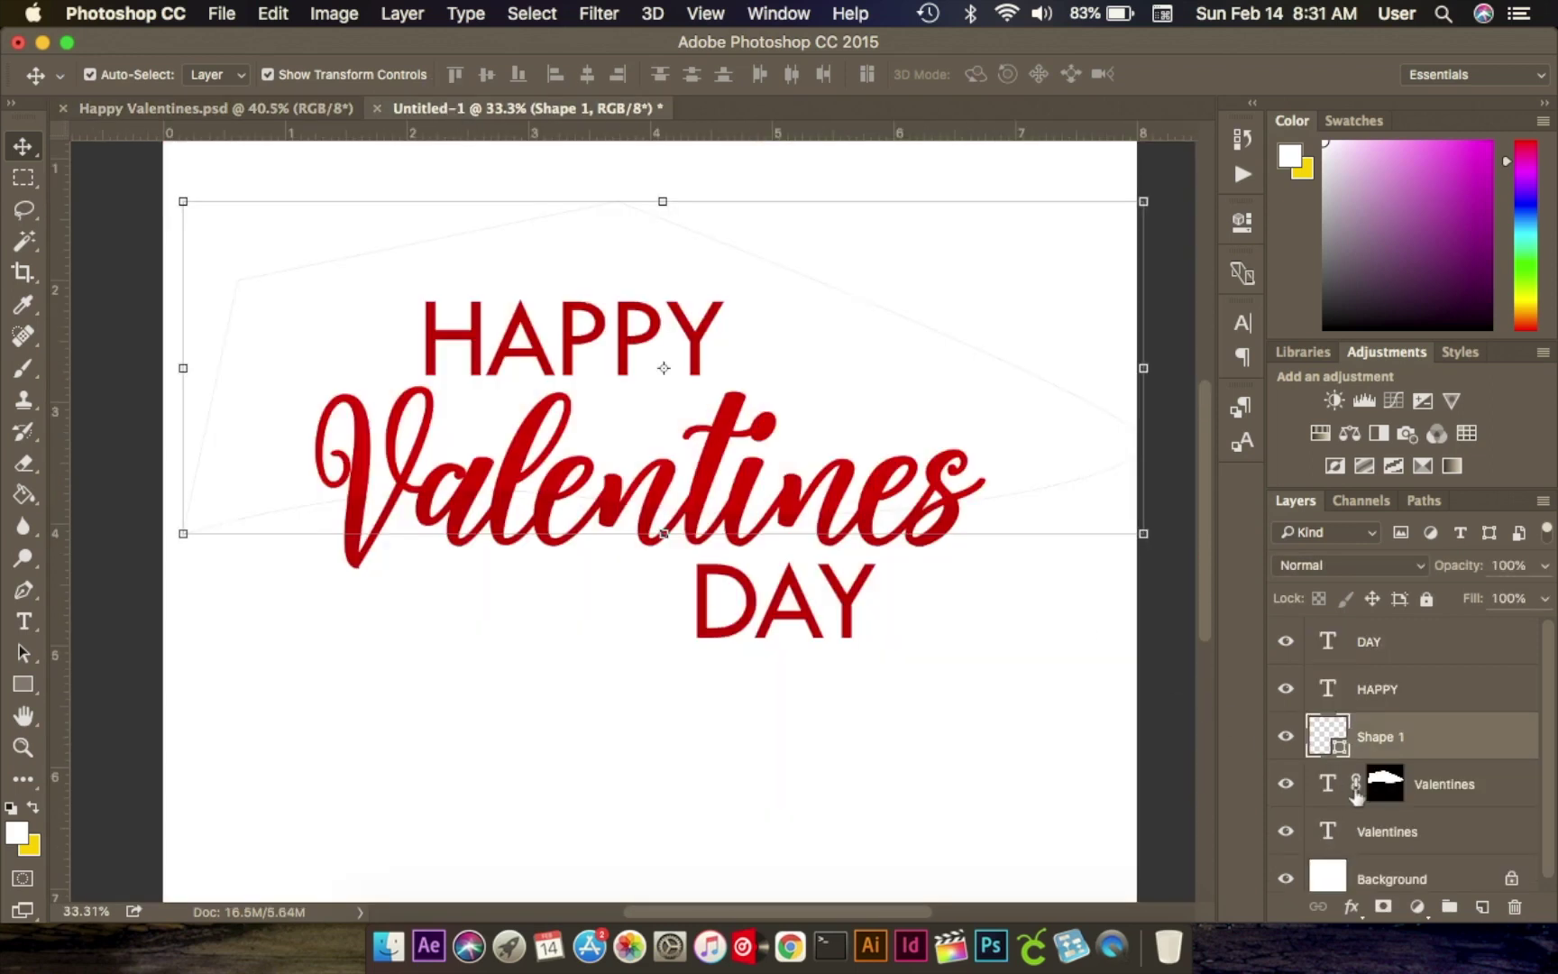
pyautogui.click(1402, 840)
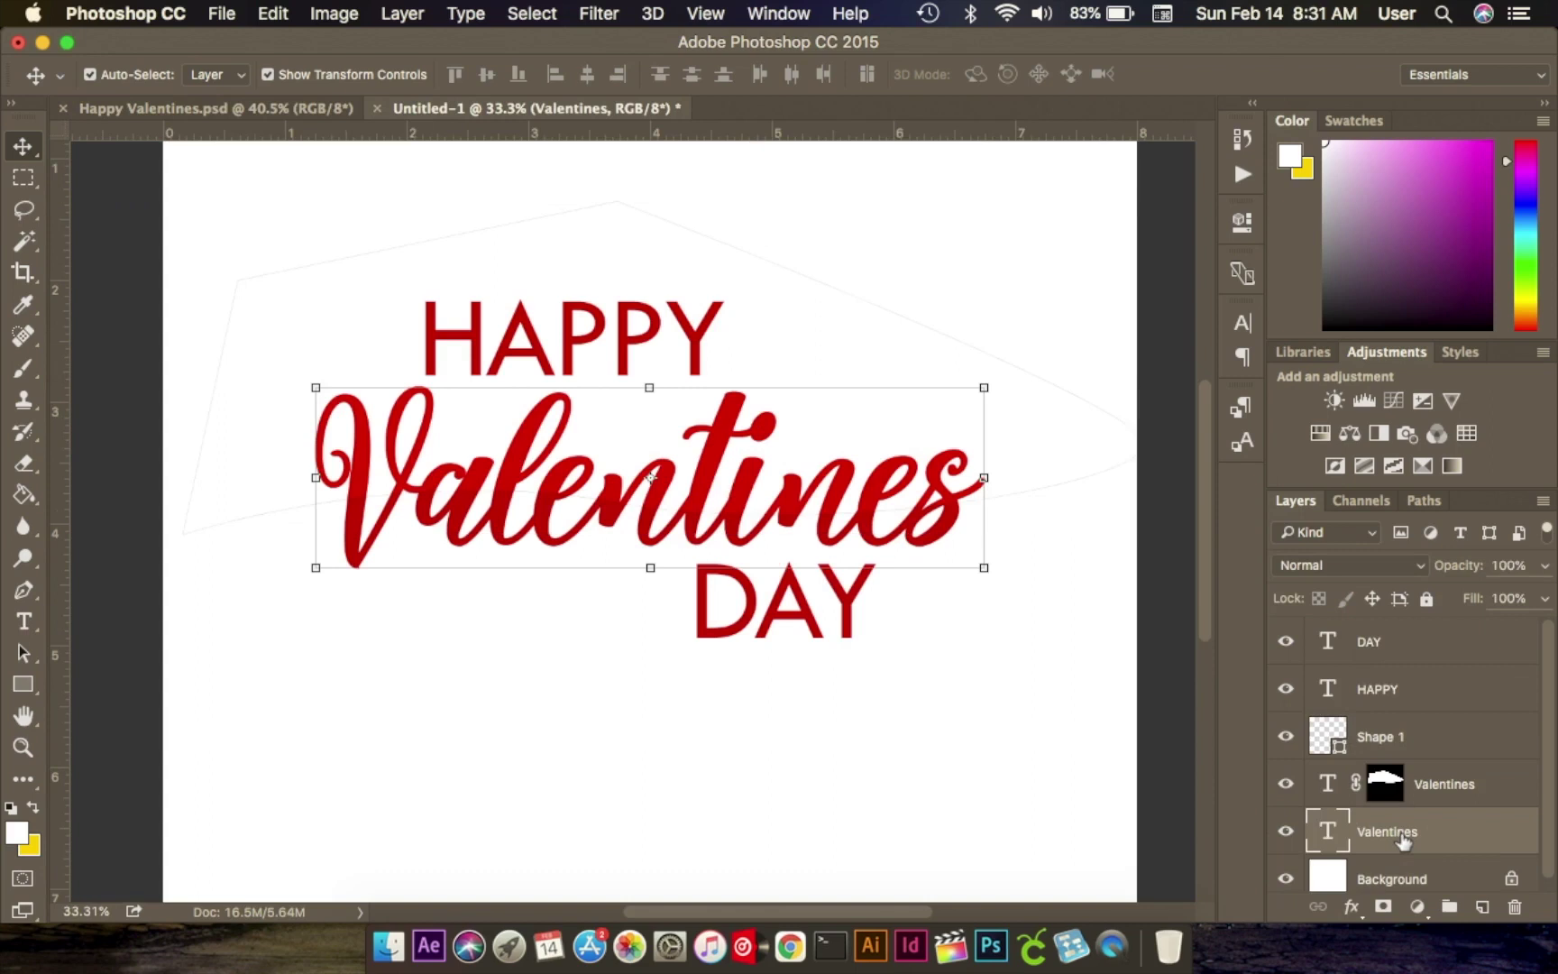
pyautogui.scroll(-1, 1402, 841)
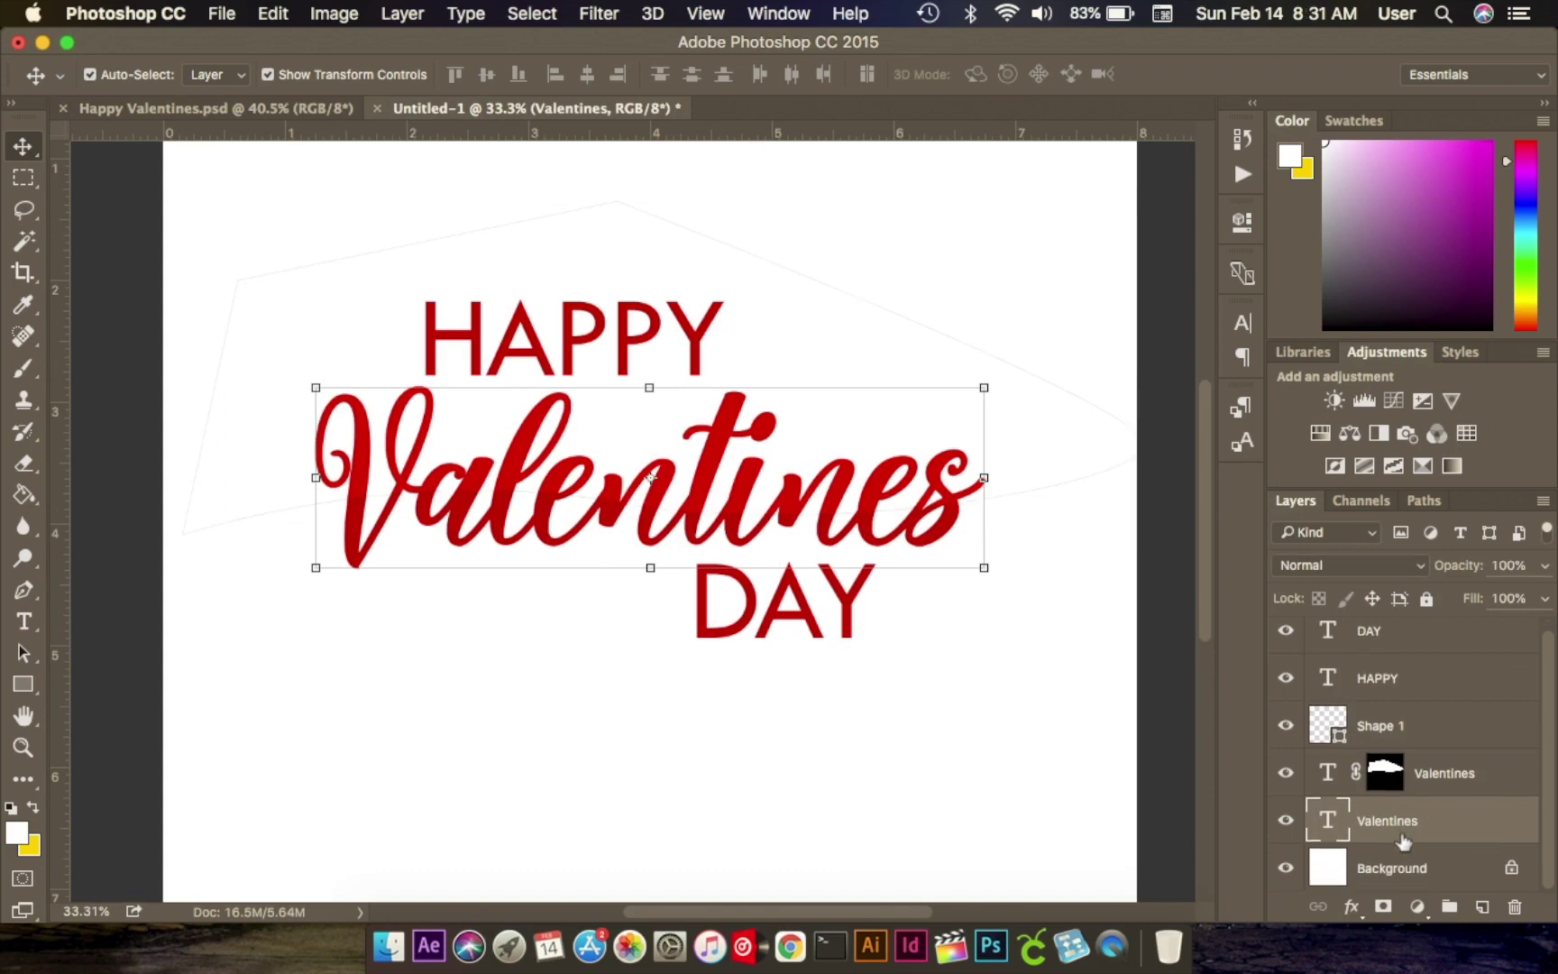
# Duplicate the Valentines text layer as Valentines copy.
pyautogui.rightClick(1474, 836)
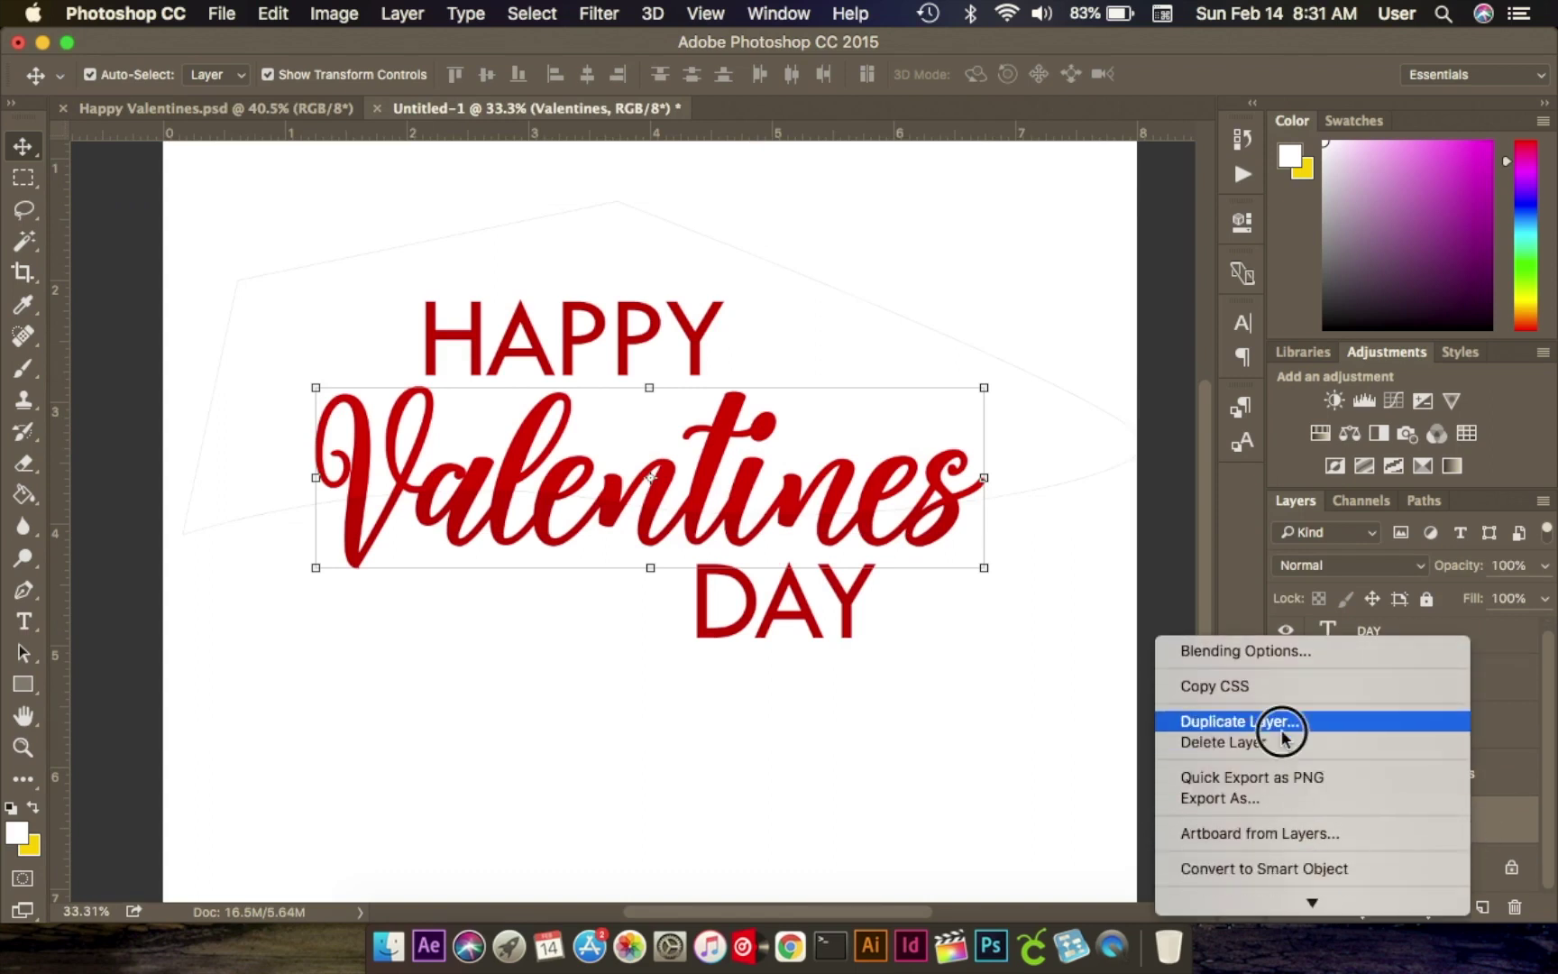
pyautogui.click(1281, 726)
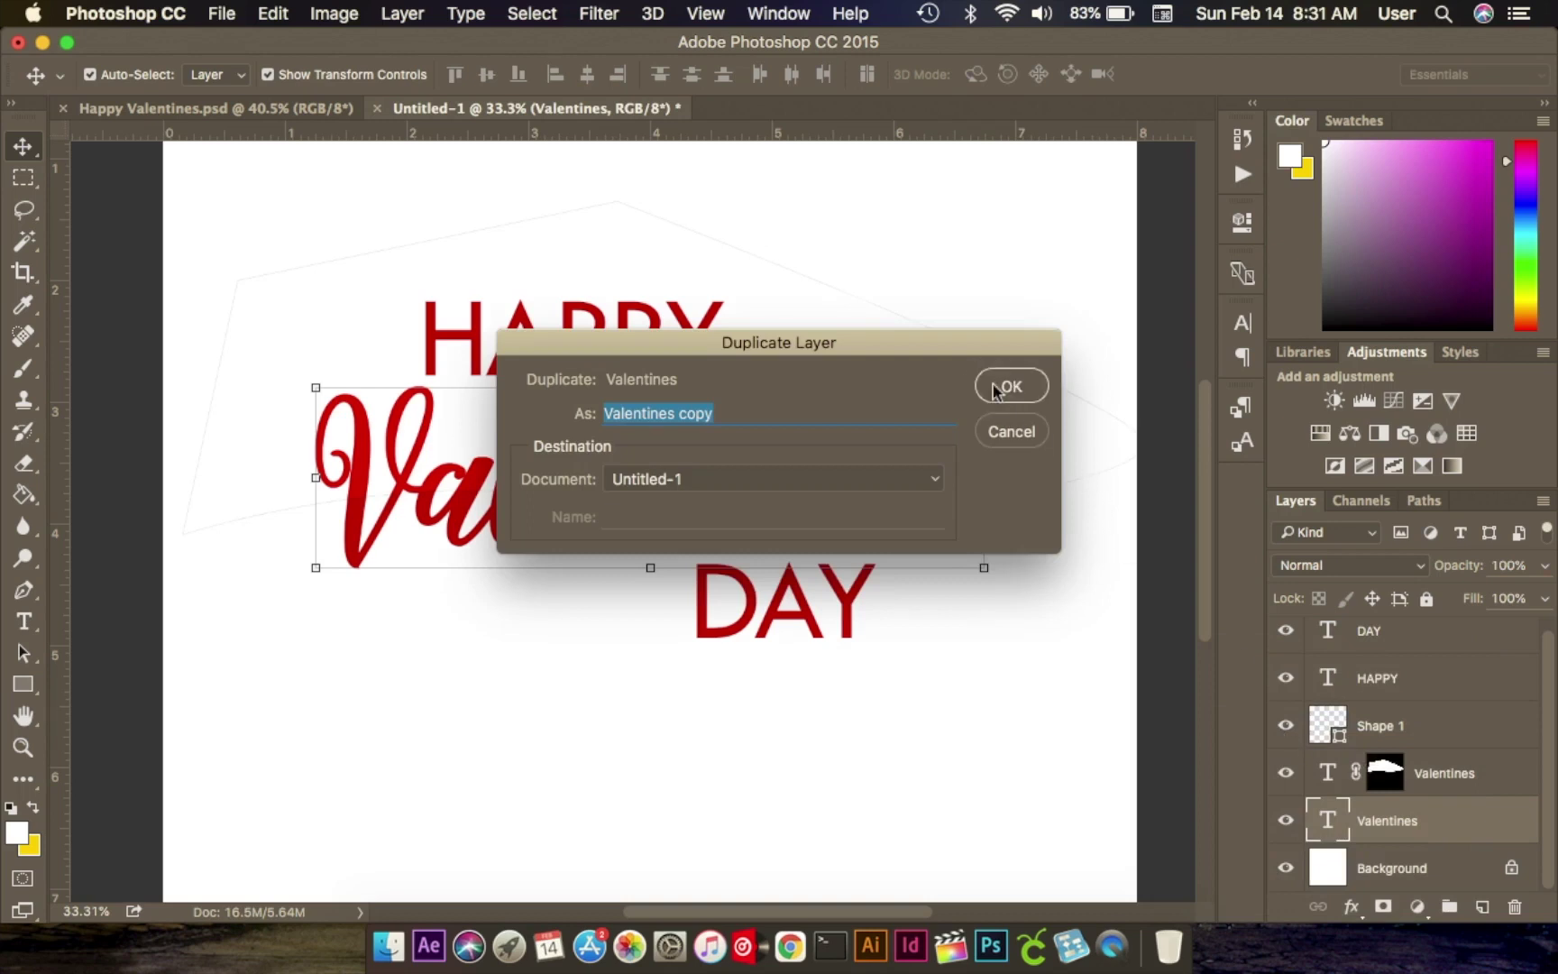
pyautogui.click(995, 390)
pyautogui.scroll(-1, 1350, 847)
# Try a light pink colour on the bottom Valentines lettering, then cancel it.
pyautogui.click(1433, 822)
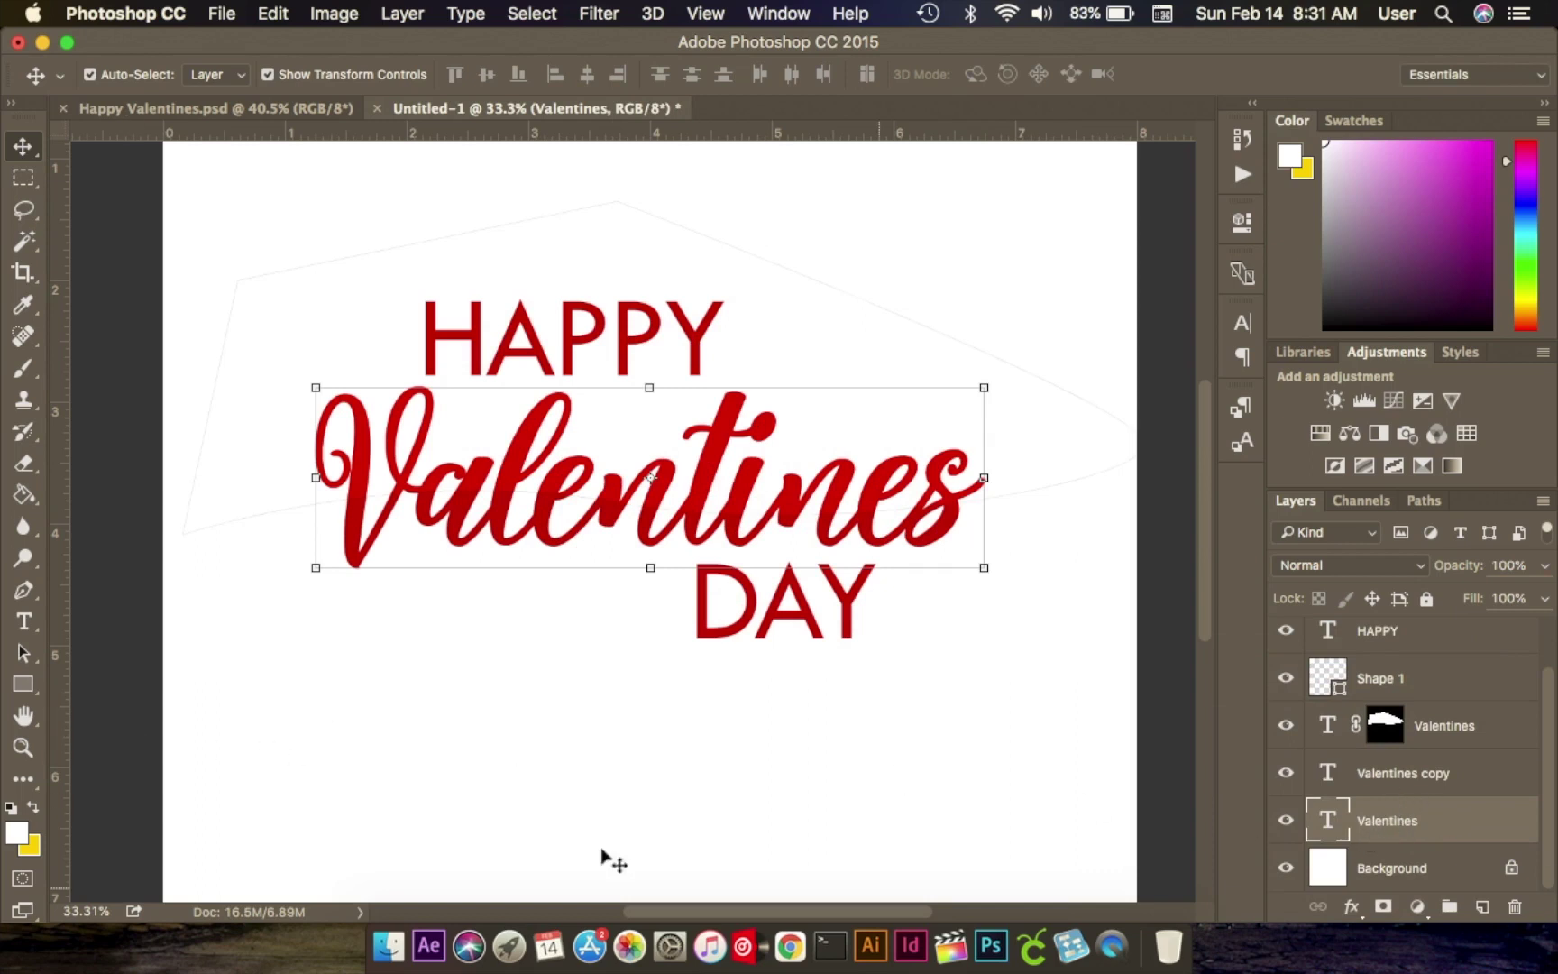
pyautogui.click(25, 622)
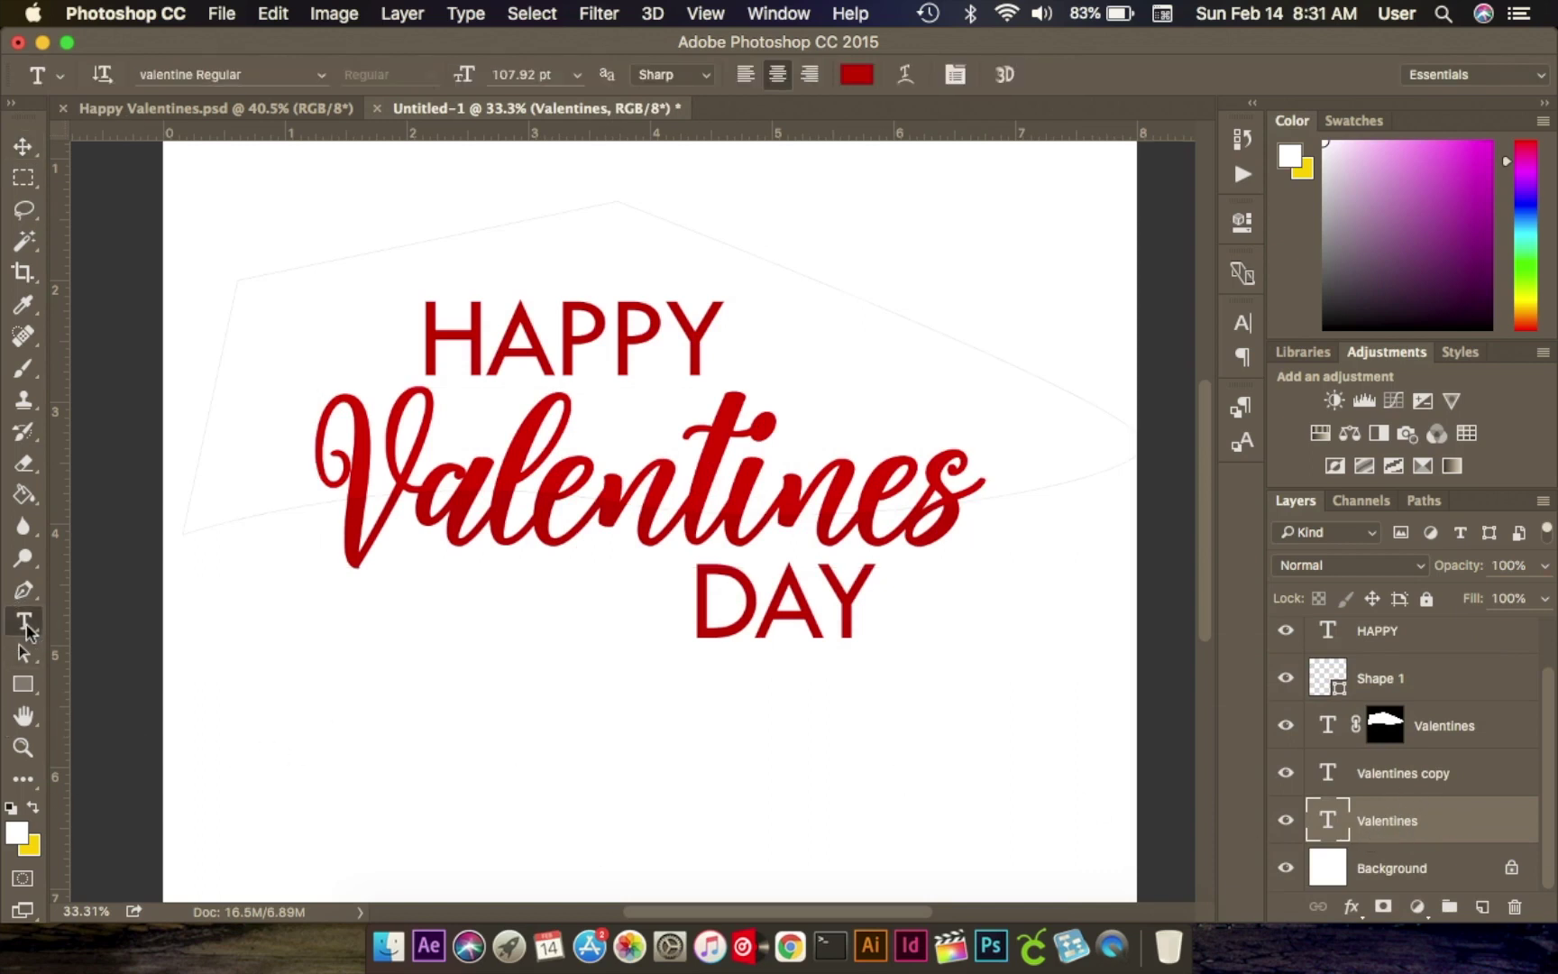
pyautogui.moveTo(326, 502); pyautogui.dragTo(960, 479)
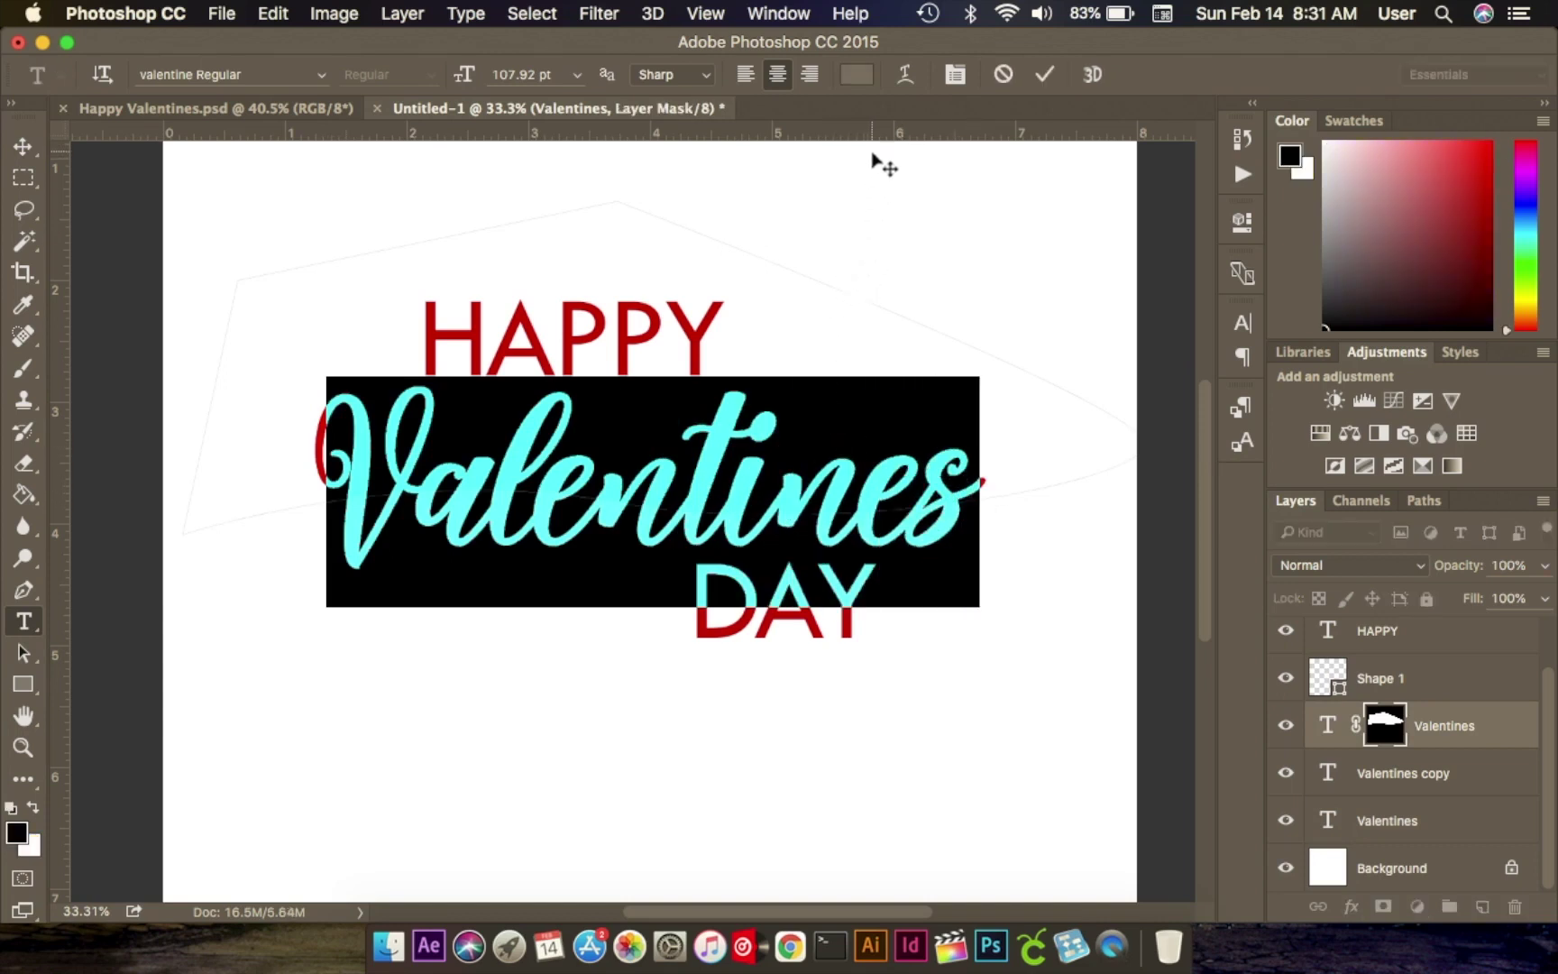
pyautogui.click(857, 76)
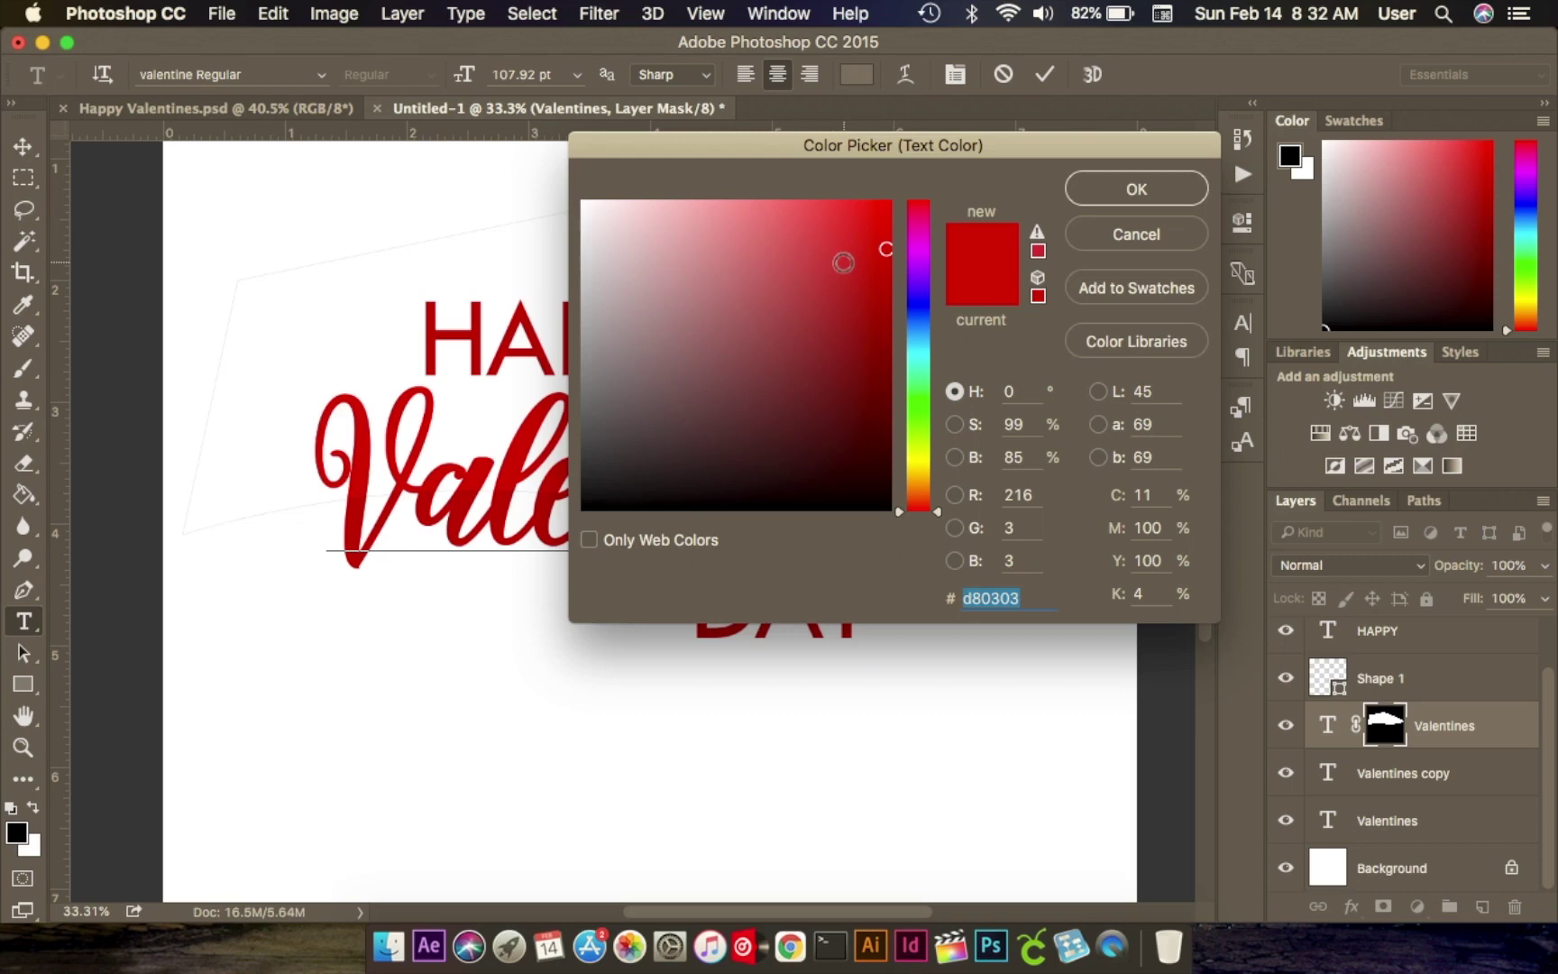
pyautogui.moveTo(821, 255)
pyautogui.mouseDown()
pyautogui.moveTo(734, 219)
pyautogui.moveTo(712, 185)
pyautogui.mouseUp()
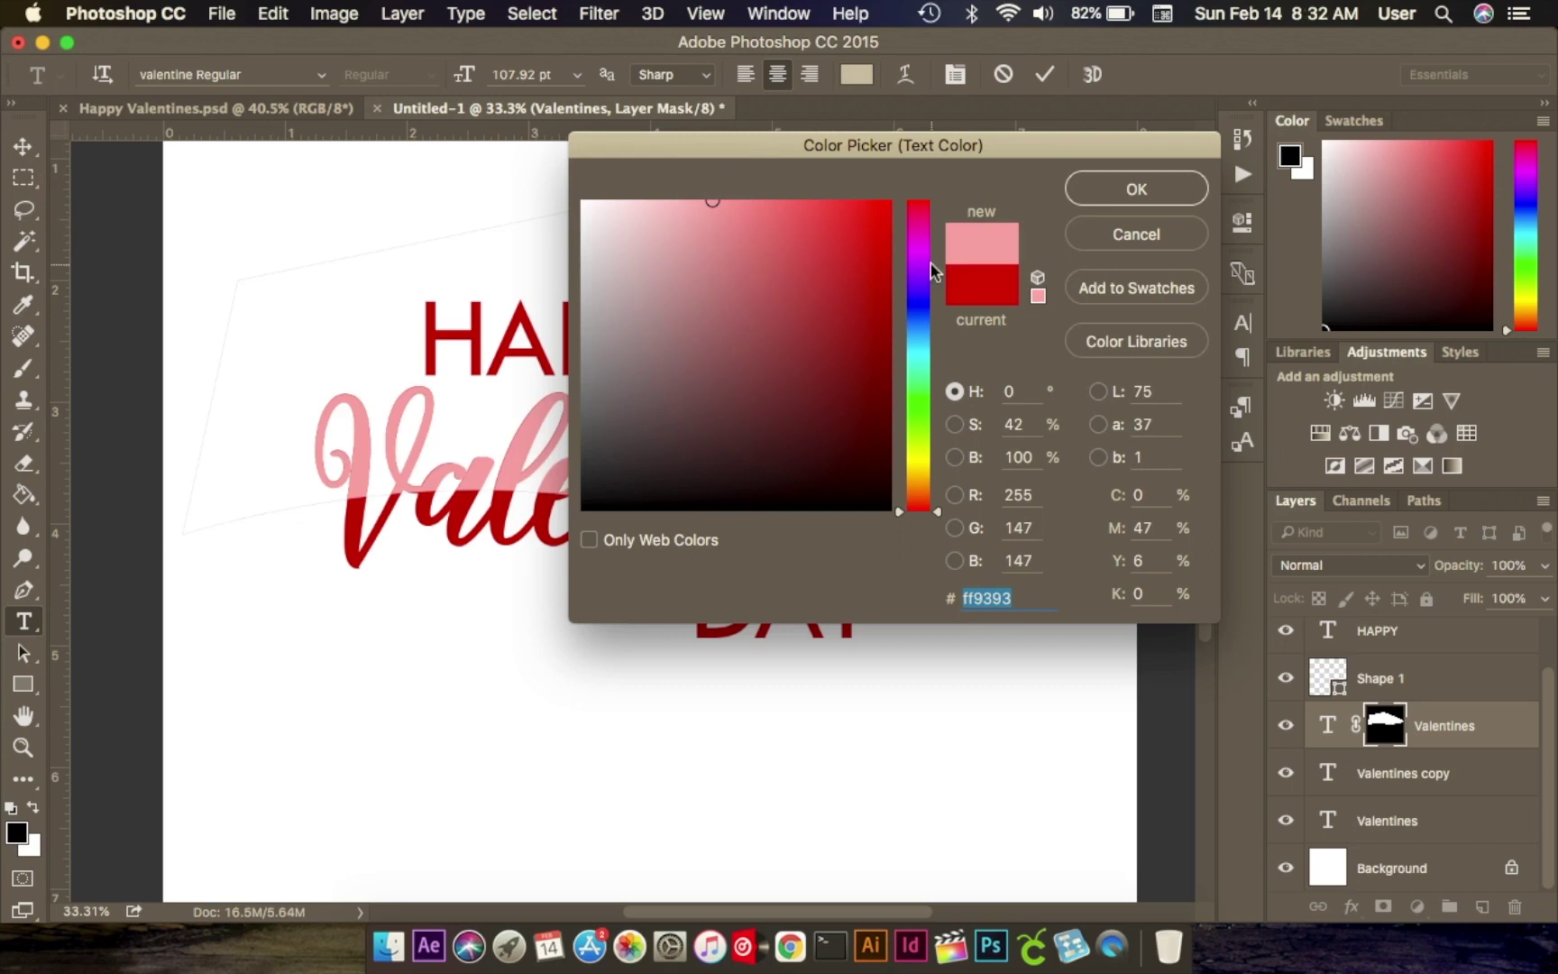
pyautogui.click(1156, 233)
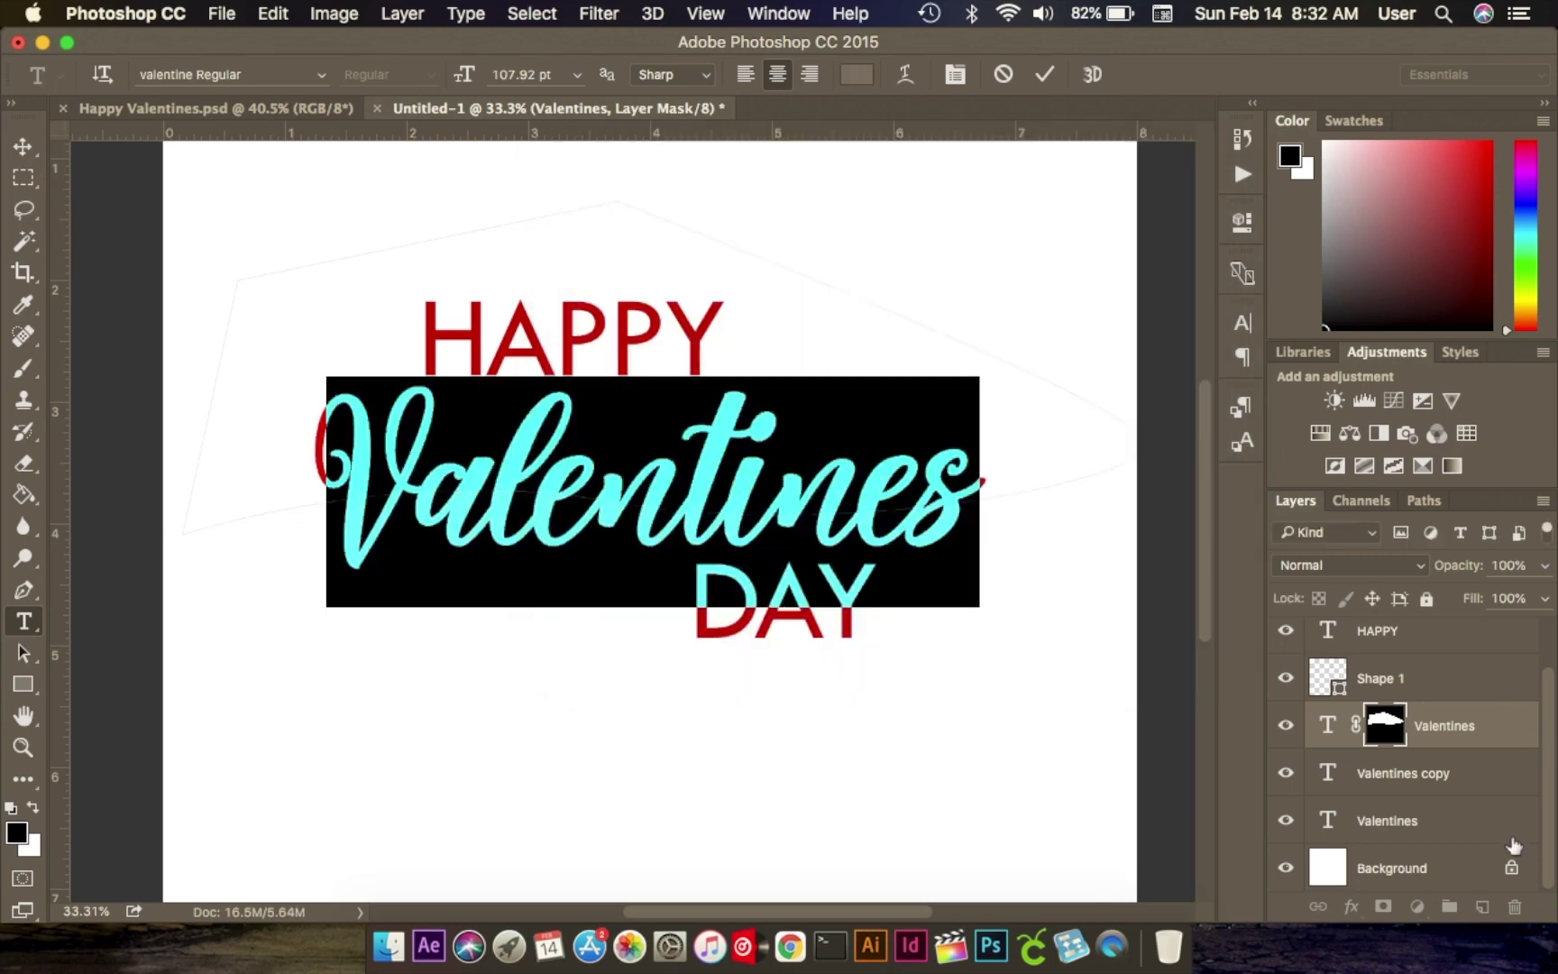
pyautogui.click(1419, 828)
pyautogui.doubleClick(1415, 824)
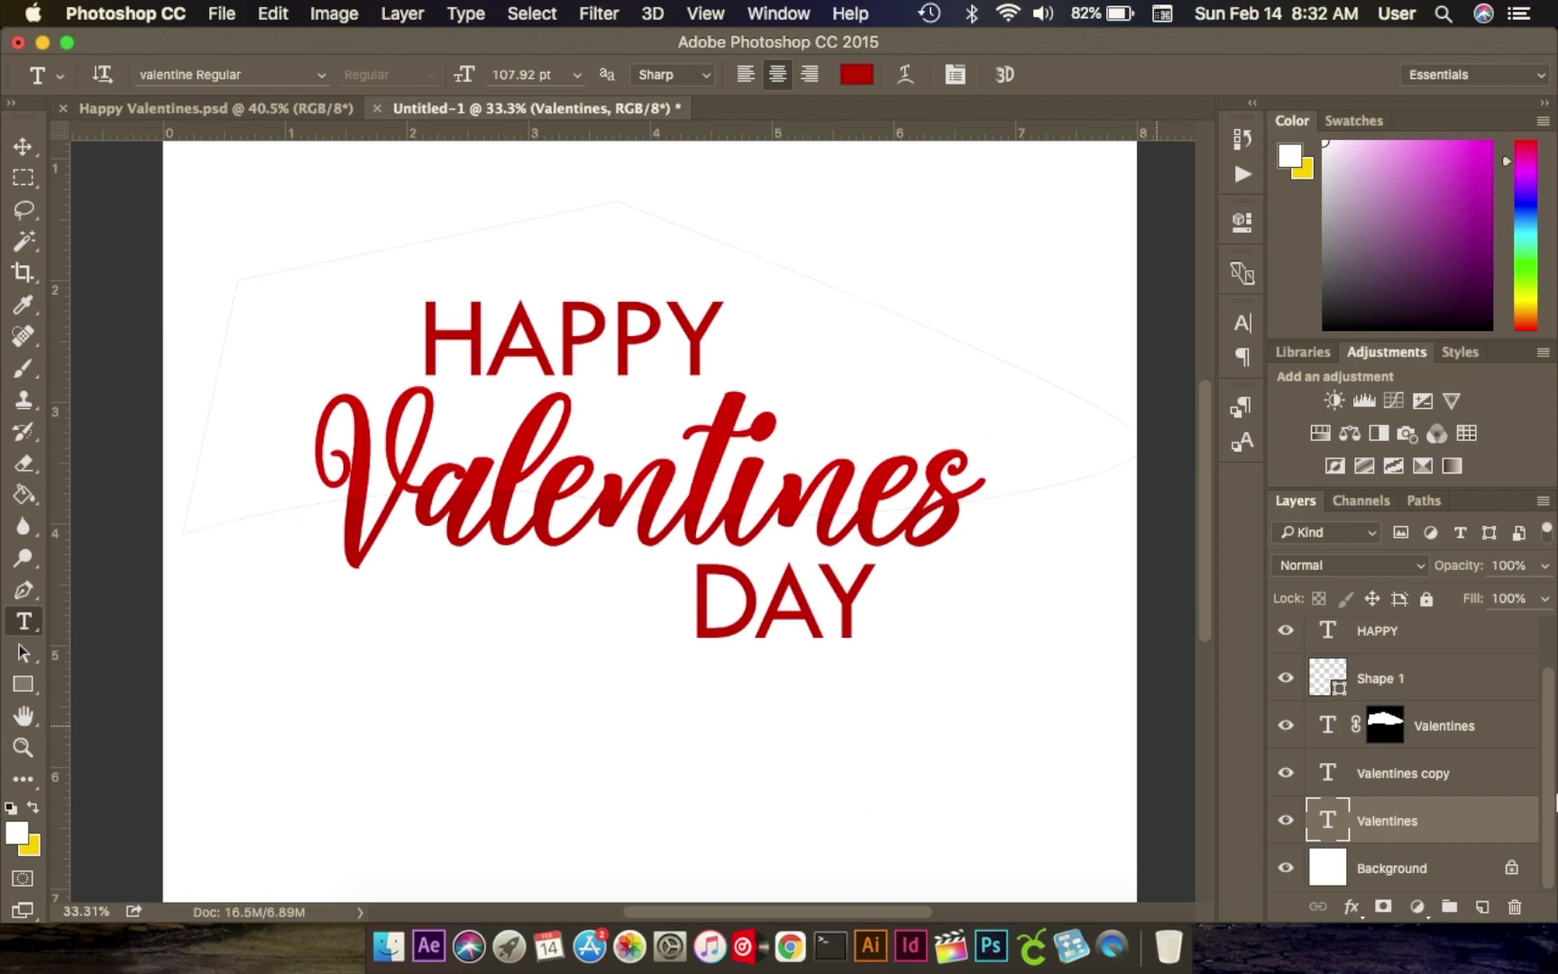
pyautogui.click(859, 77)
# Make the bottom Valentines lettering pale pink ffa3a3.
pyautogui.moveTo(857, 228)
pyautogui.mouseDown()
pyautogui.moveTo(800, 250)
pyautogui.moveTo(655, 221)
pyautogui.moveTo(734, 208)
pyautogui.moveTo(713, 178)
pyautogui.moveTo(723, 163)
pyautogui.moveTo(742, 185)
pyautogui.moveTo(694, 197)
pyautogui.mouseUp()
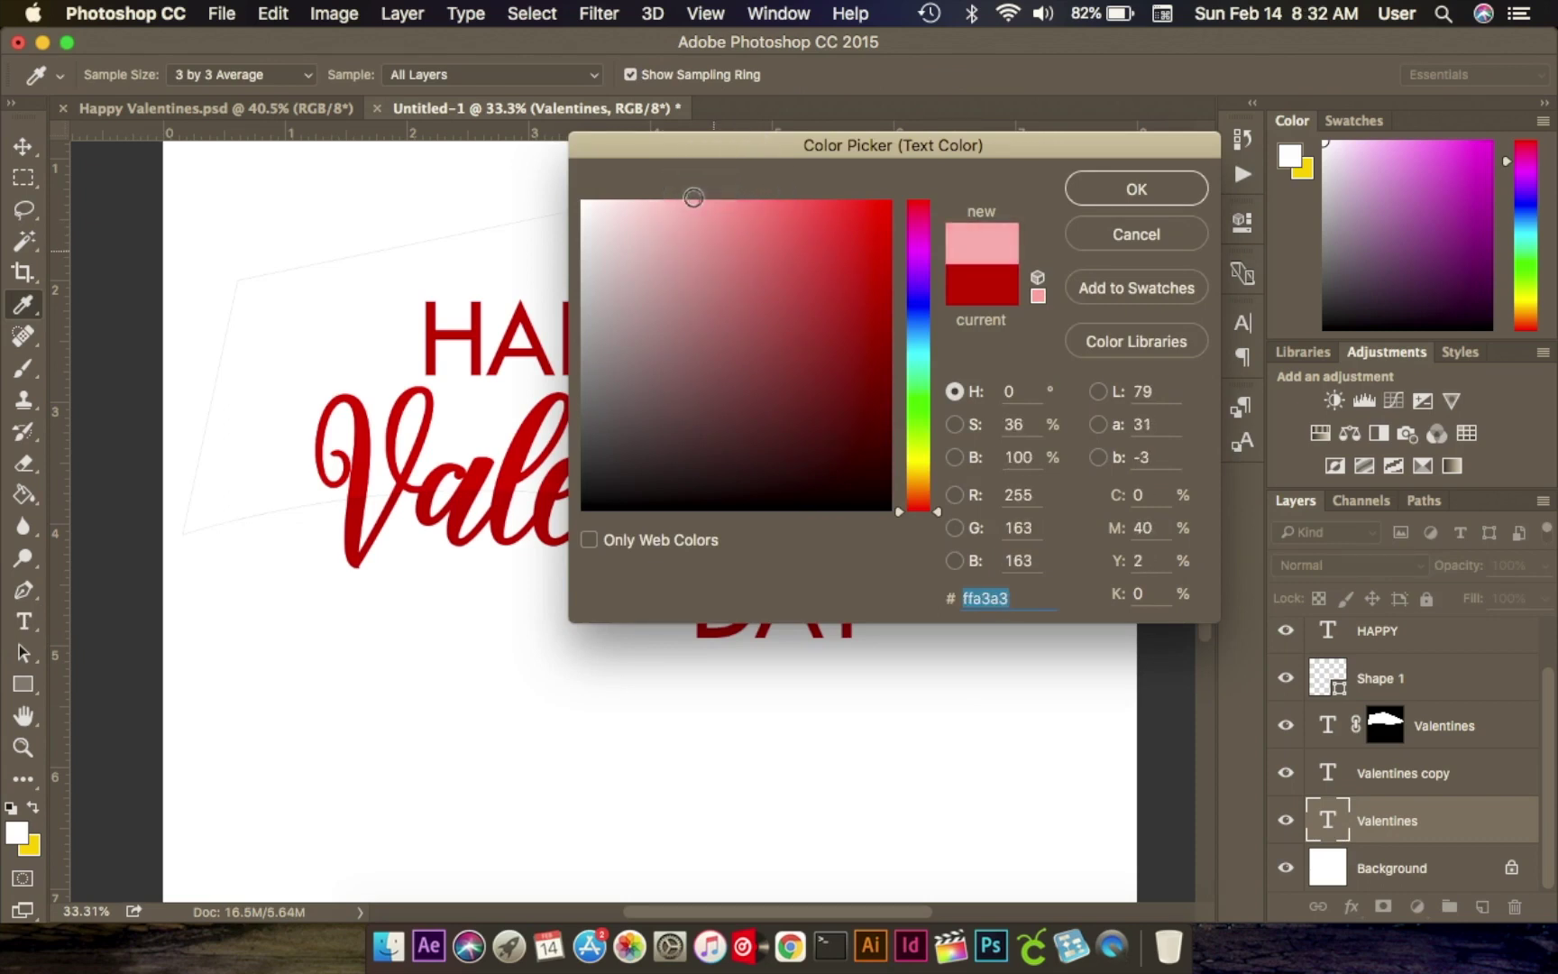
pyautogui.click(1146, 188)
pyautogui.click(23, 148)
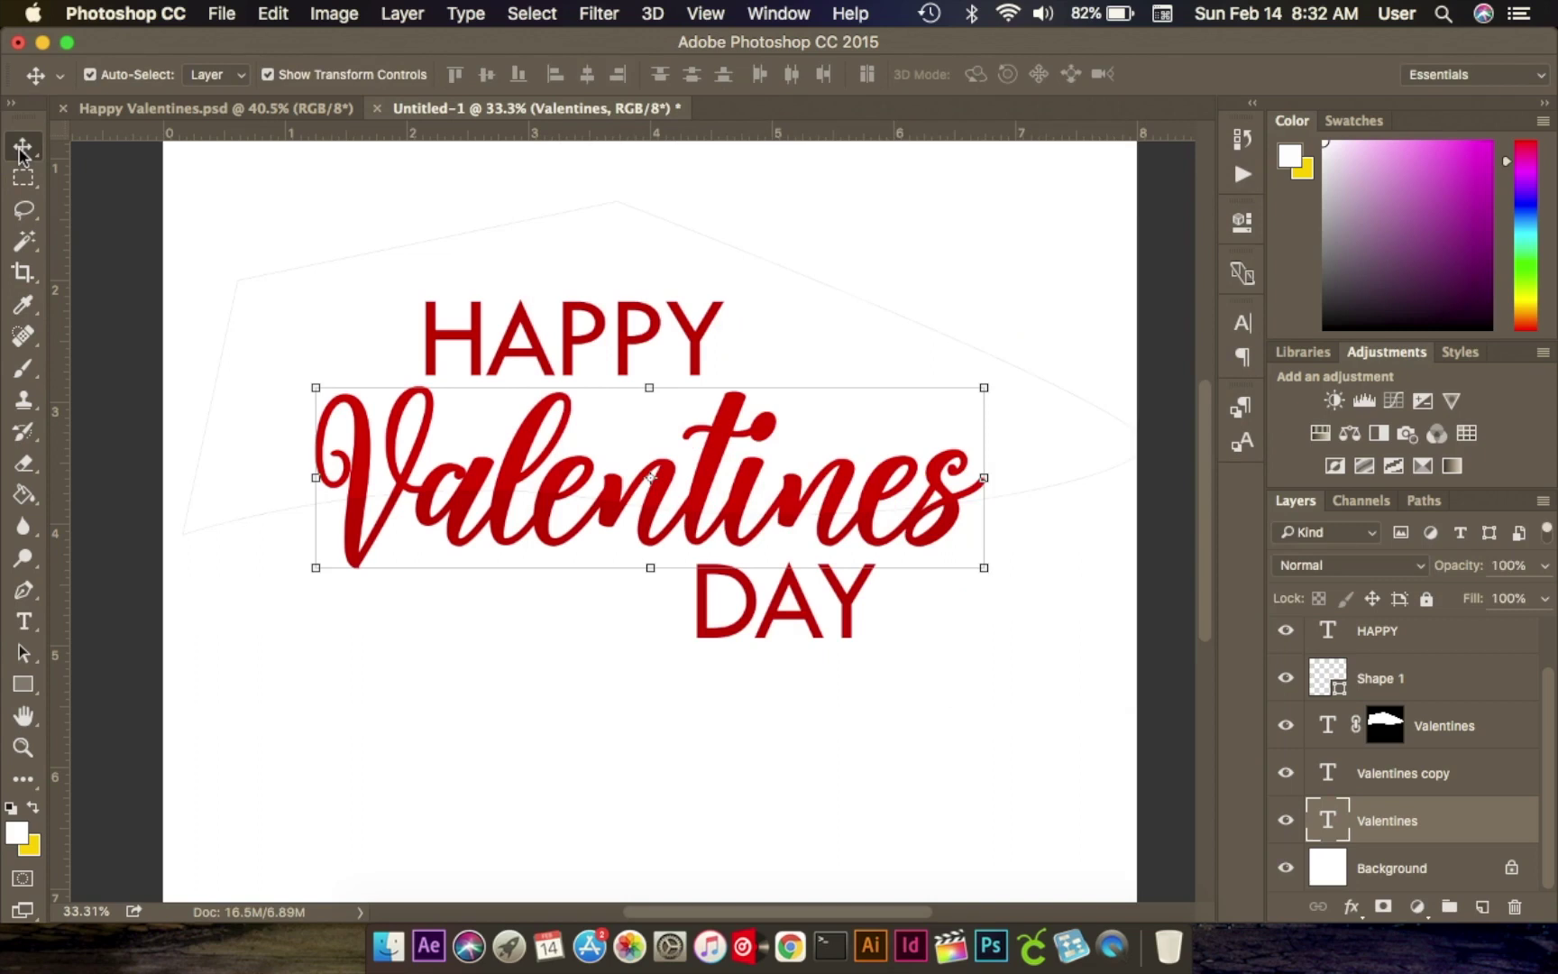
# Nudge the pink Valentines layer a few pixels so it peeks out behind the red lettering.
pyautogui.press('Down')
pyautogui.press('Down')
pyautogui.press('Down')
pyautogui.press('Down')
pyautogui.press('Right')
pyautogui.press('Right')
pyautogui.press('Right')
pyautogui.press('Right')
pyautogui.press('Up')
pyautogui.press('Left')
pyautogui.press('Left')
pyautogui.press('Left')
pyautogui.press('Up')
pyautogui.press('Down')
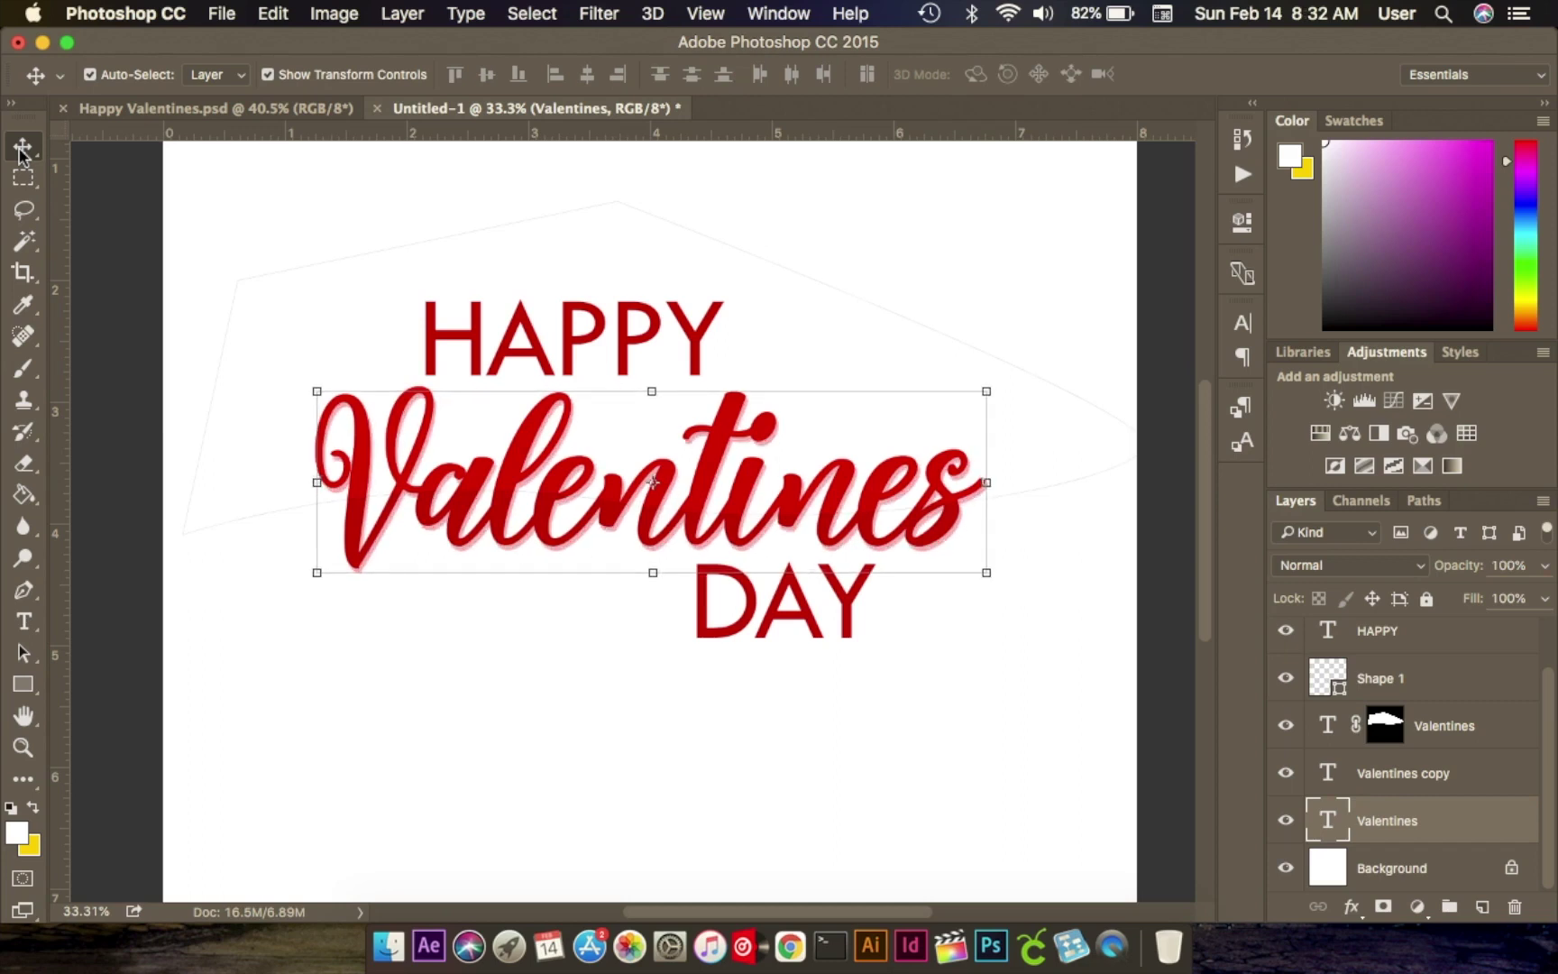
pyautogui.press('Up')
pyautogui.press('Left')
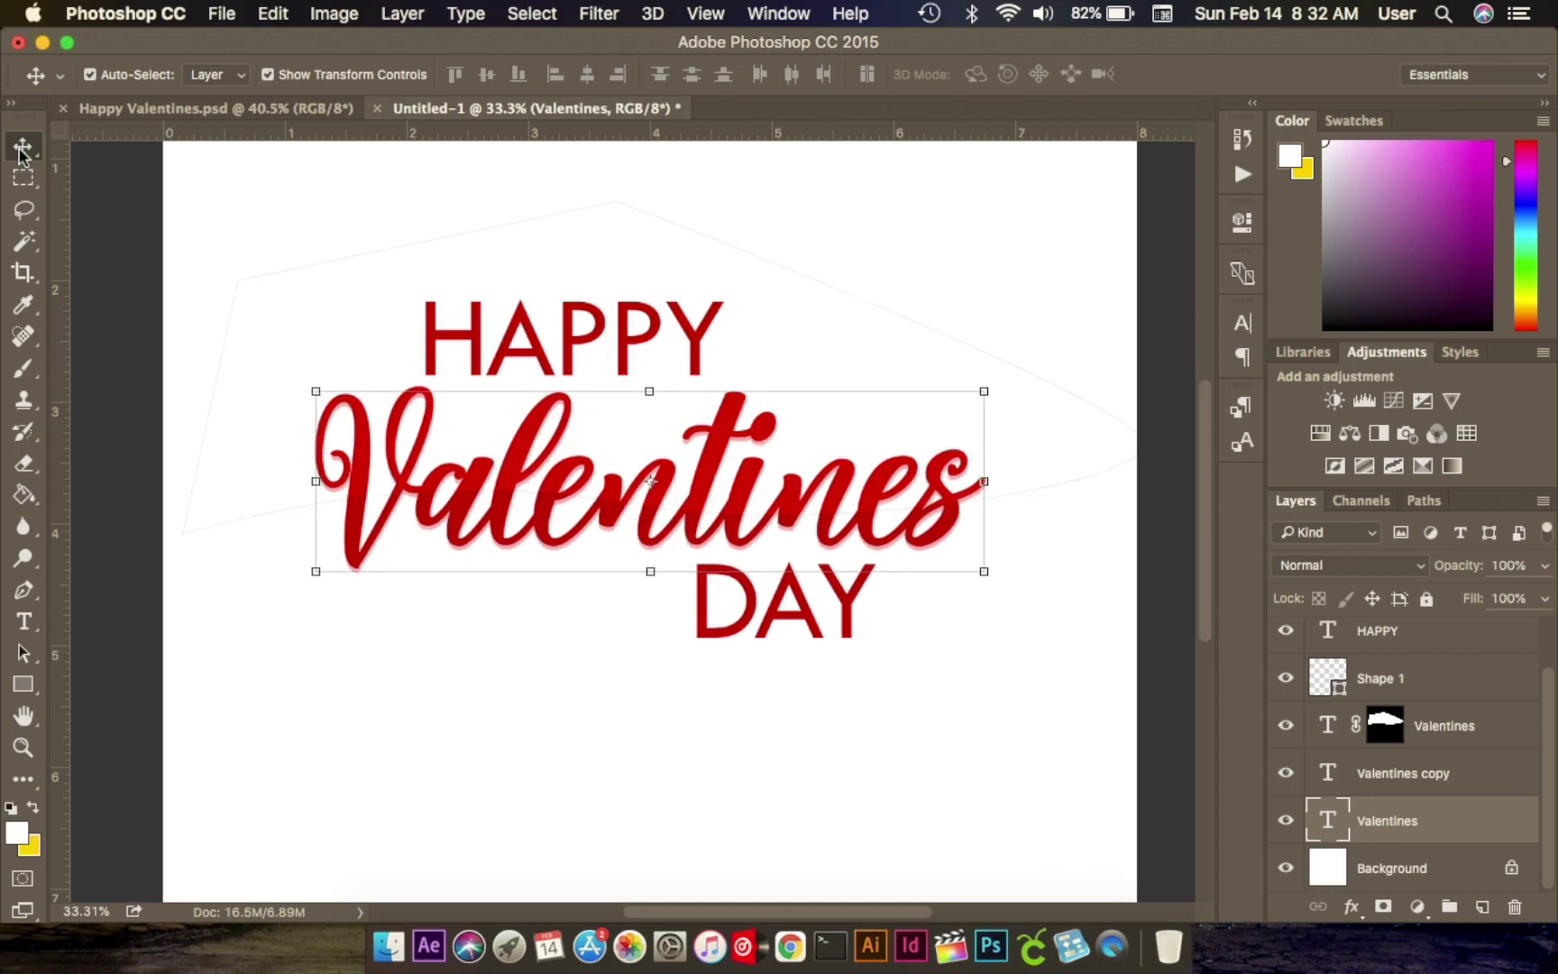
pyautogui.press('Down')
pyautogui.press('Right')
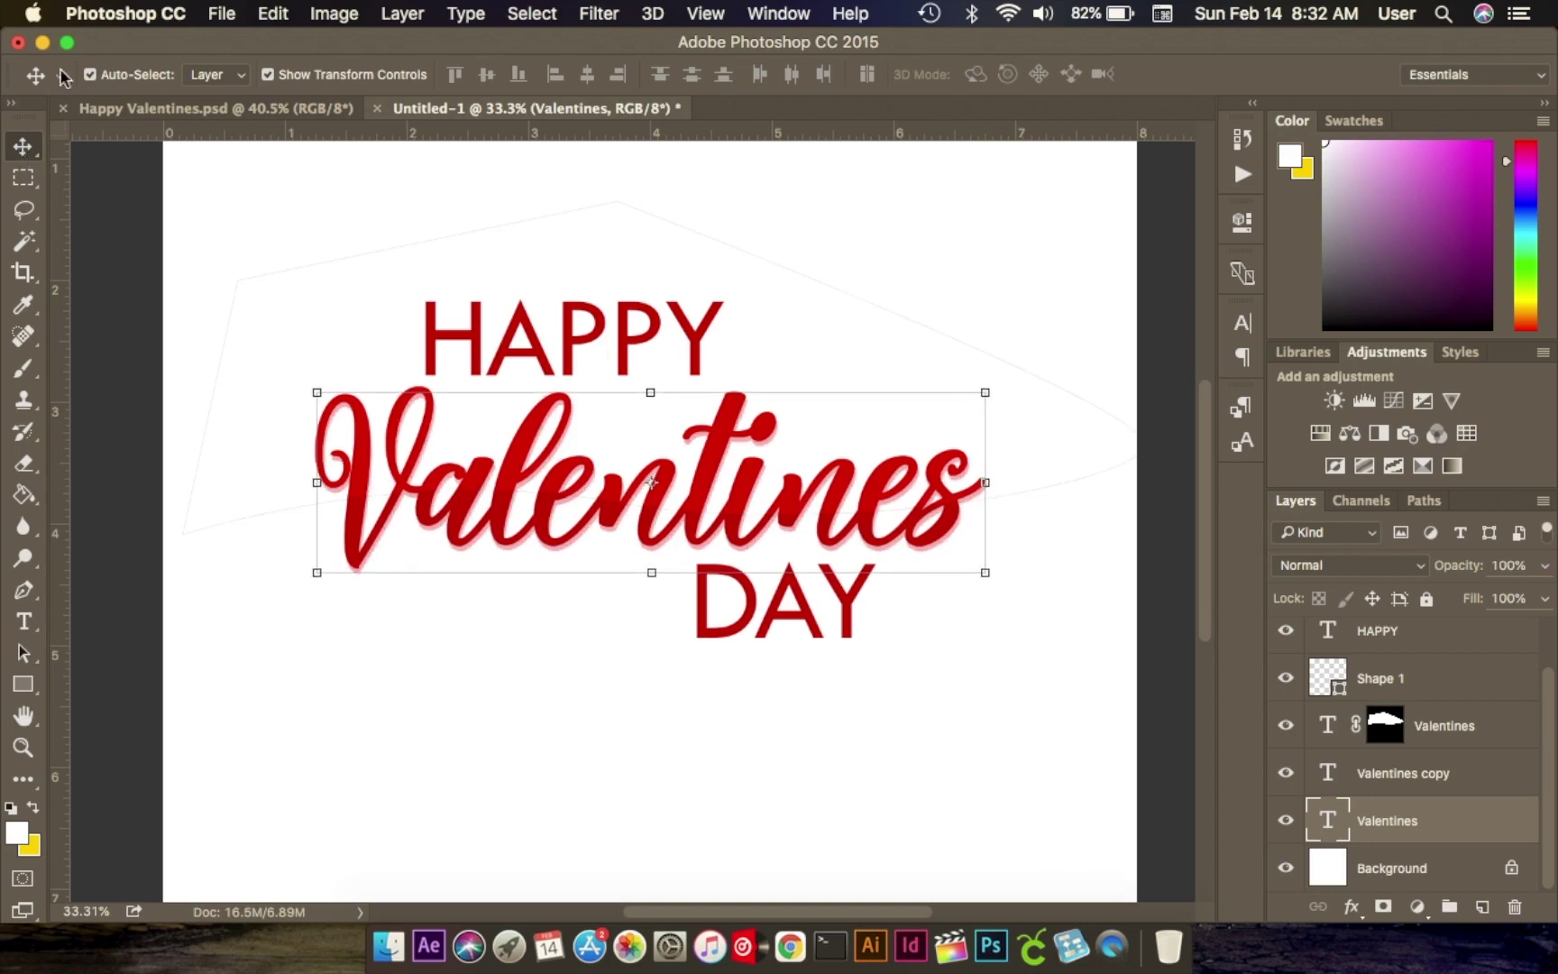
pyautogui.rightClick(1449, 830)
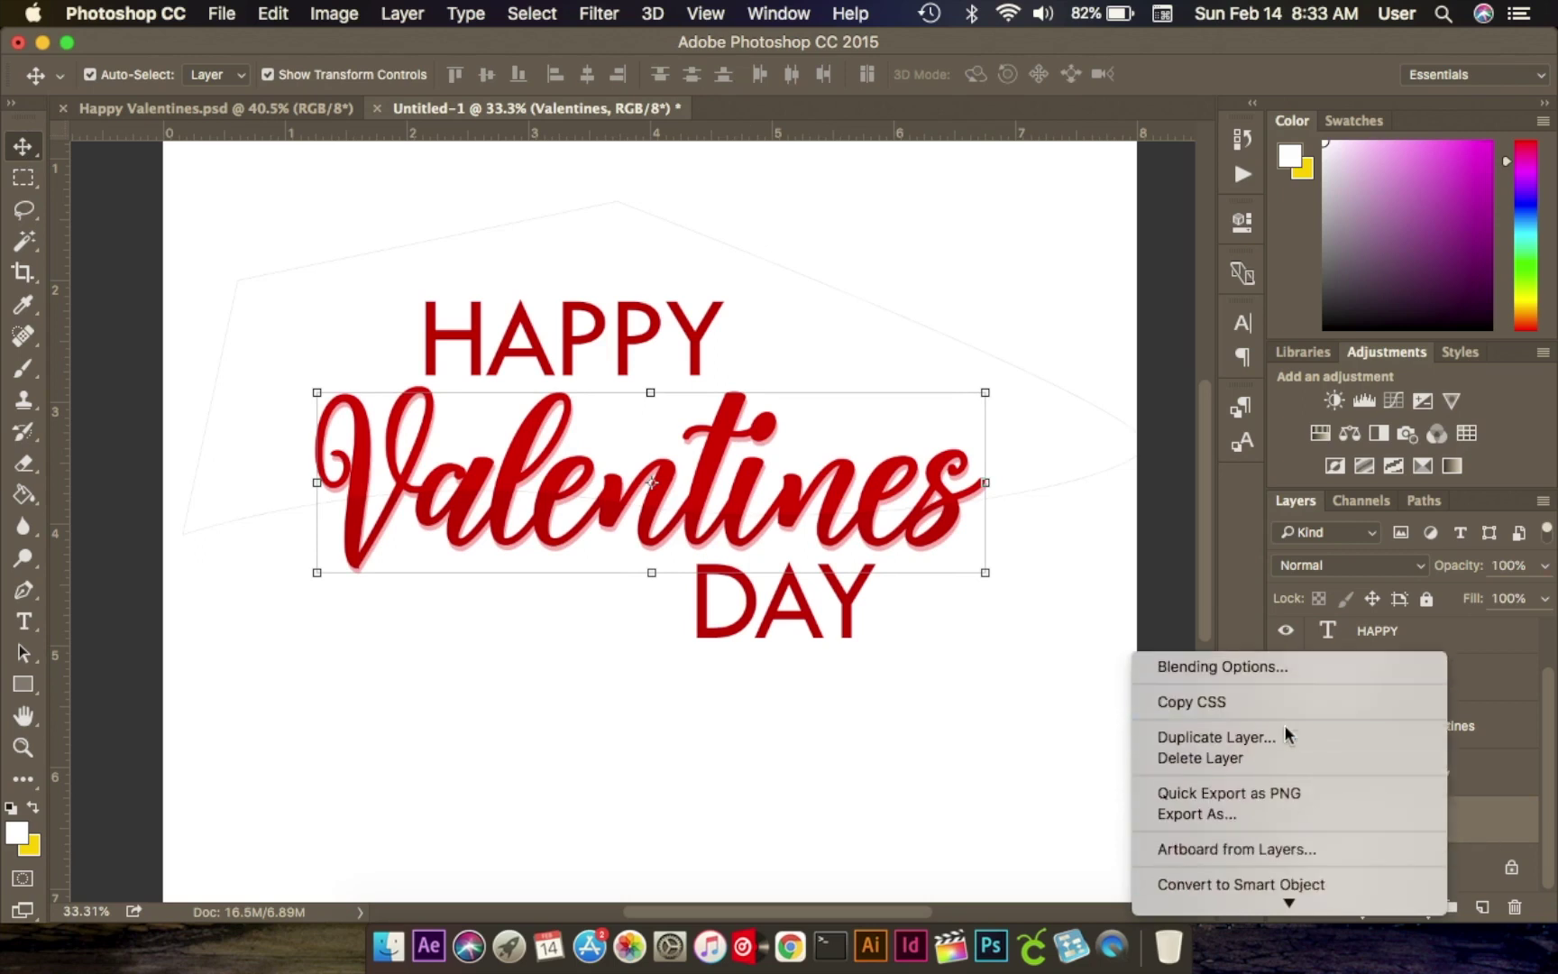
# Duplicate the pink Valentines layer as Valentines copy 2.
pyautogui.click(1281, 743)
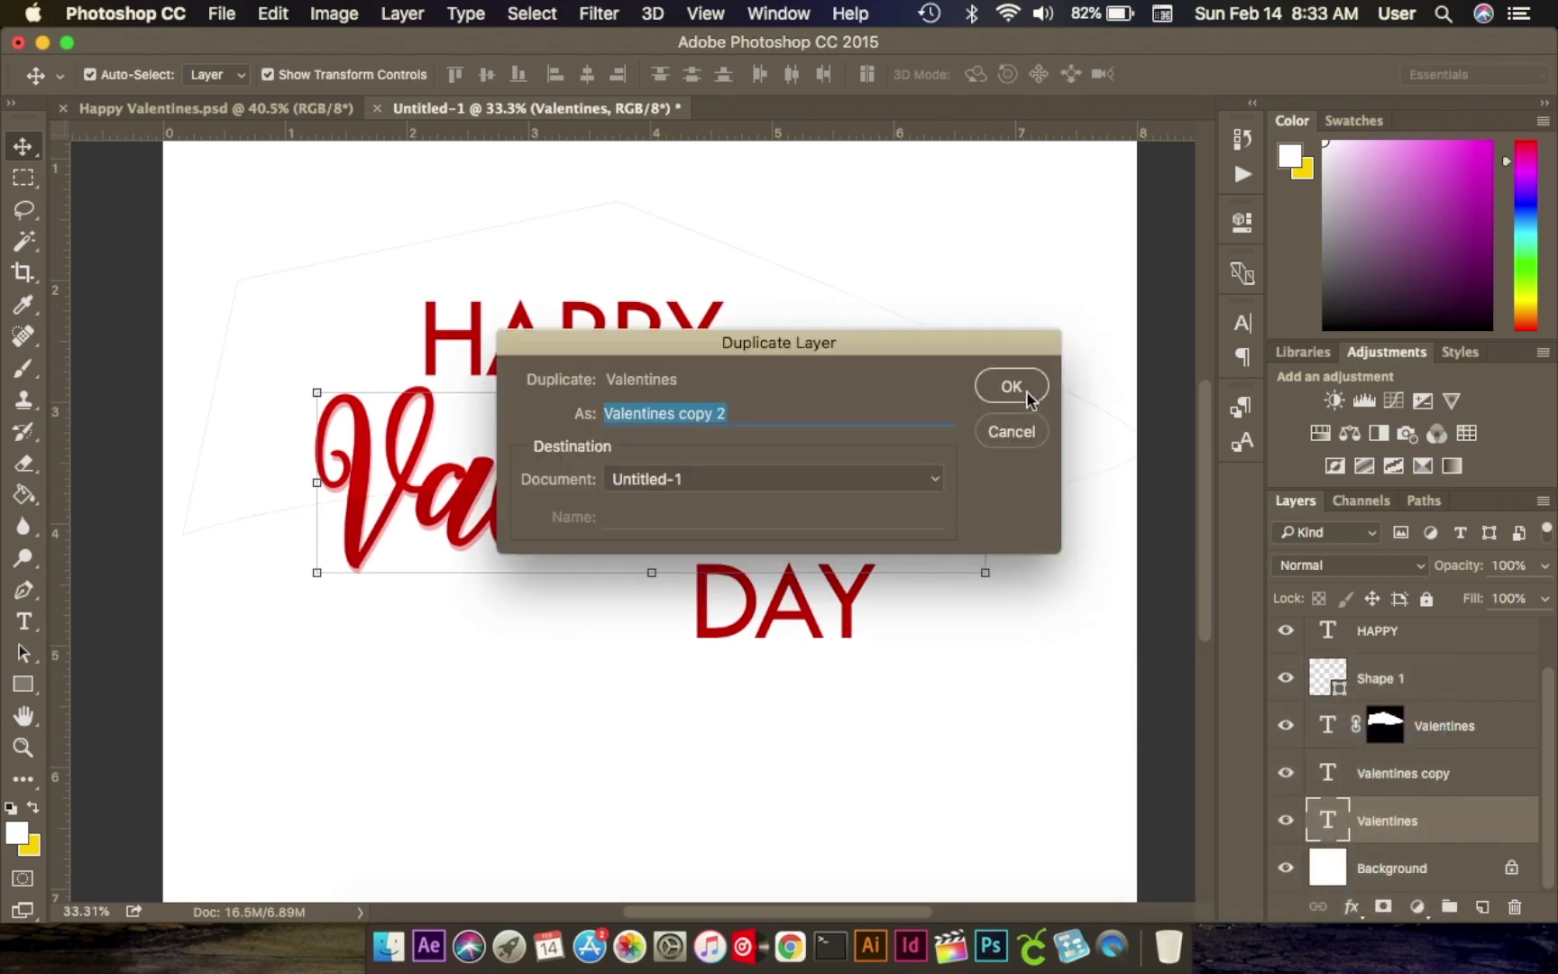
pyautogui.click(1014, 388)
pyautogui.click(1379, 864)
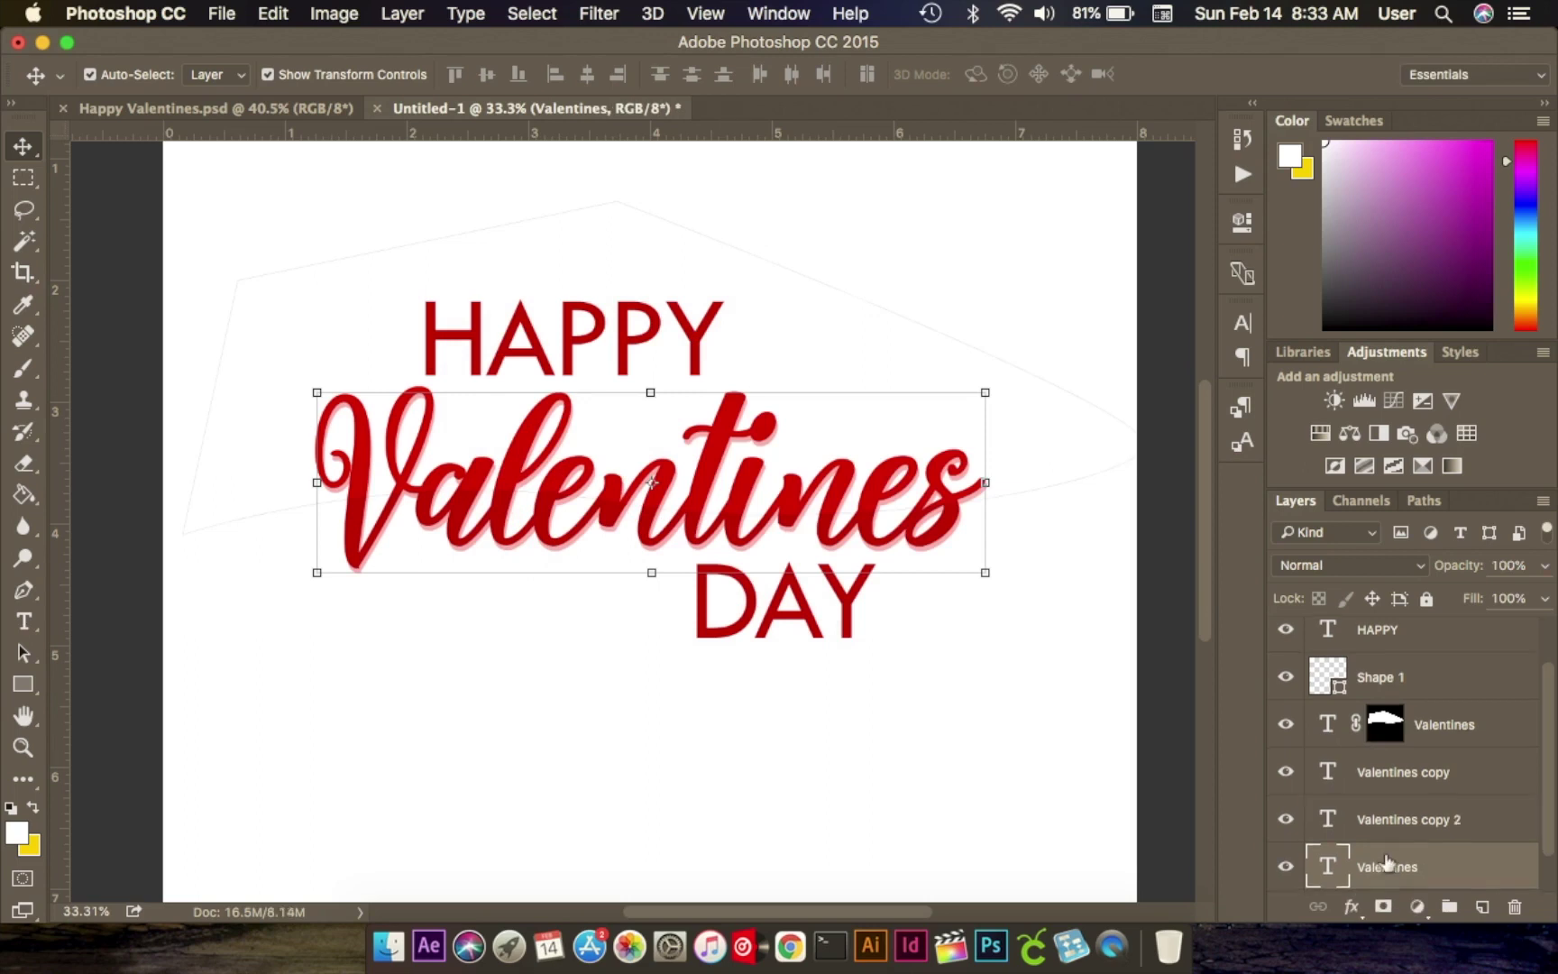
pyautogui.scroll(-1, 1385, 861)
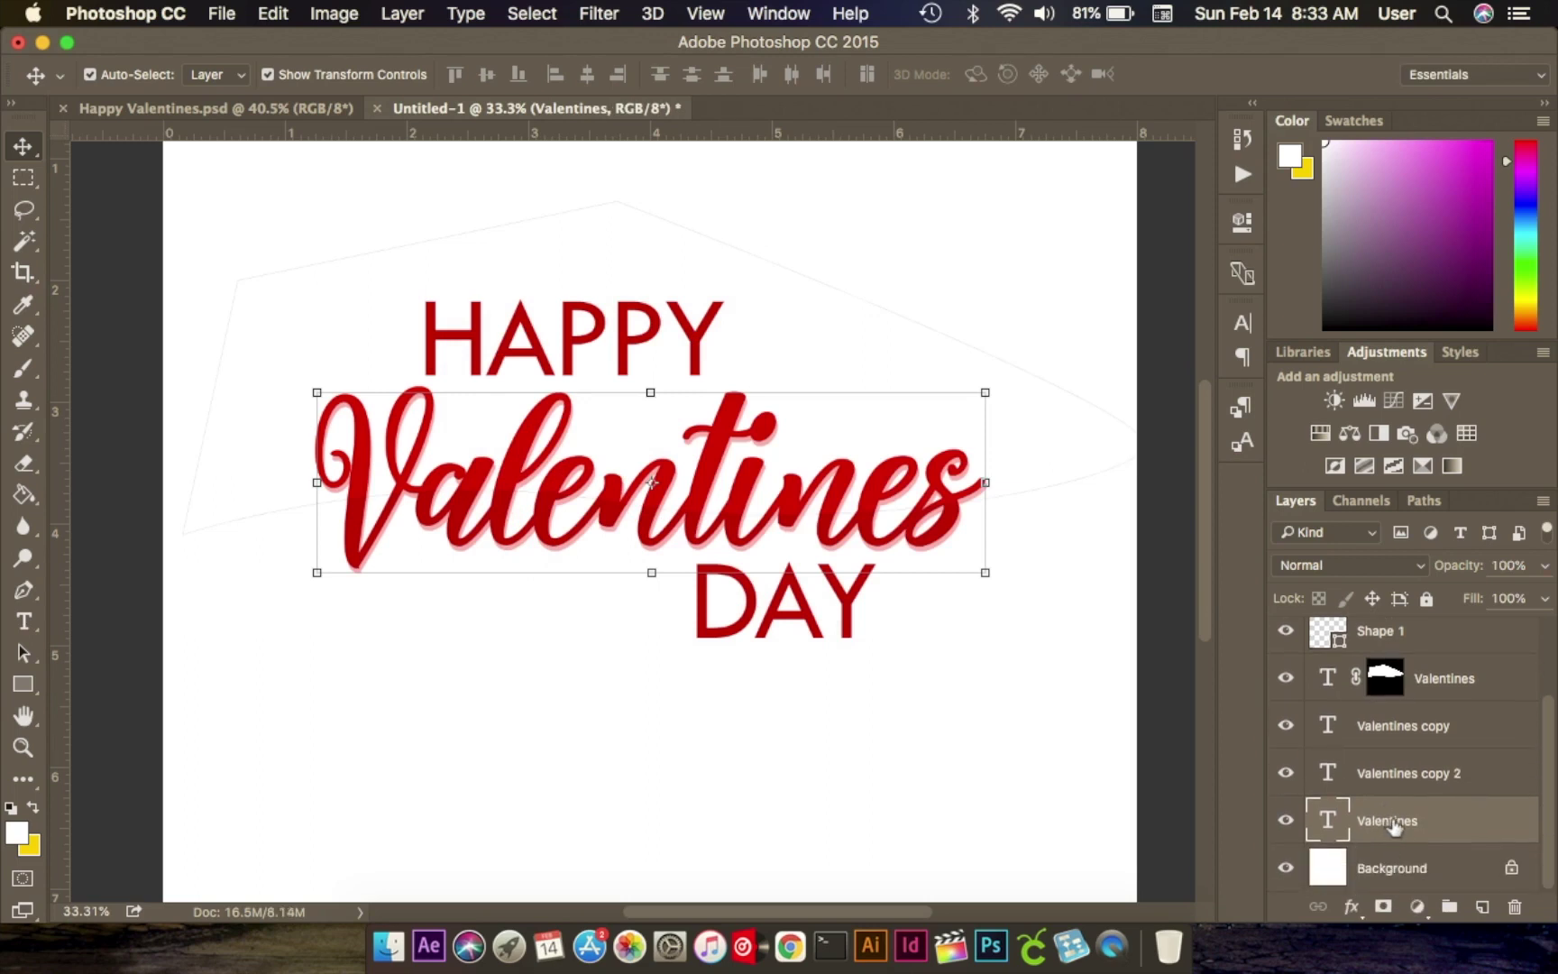
# Check the Happy Valentines.psd reference, then return to Untitled-1.
pyautogui.click(247, 109)
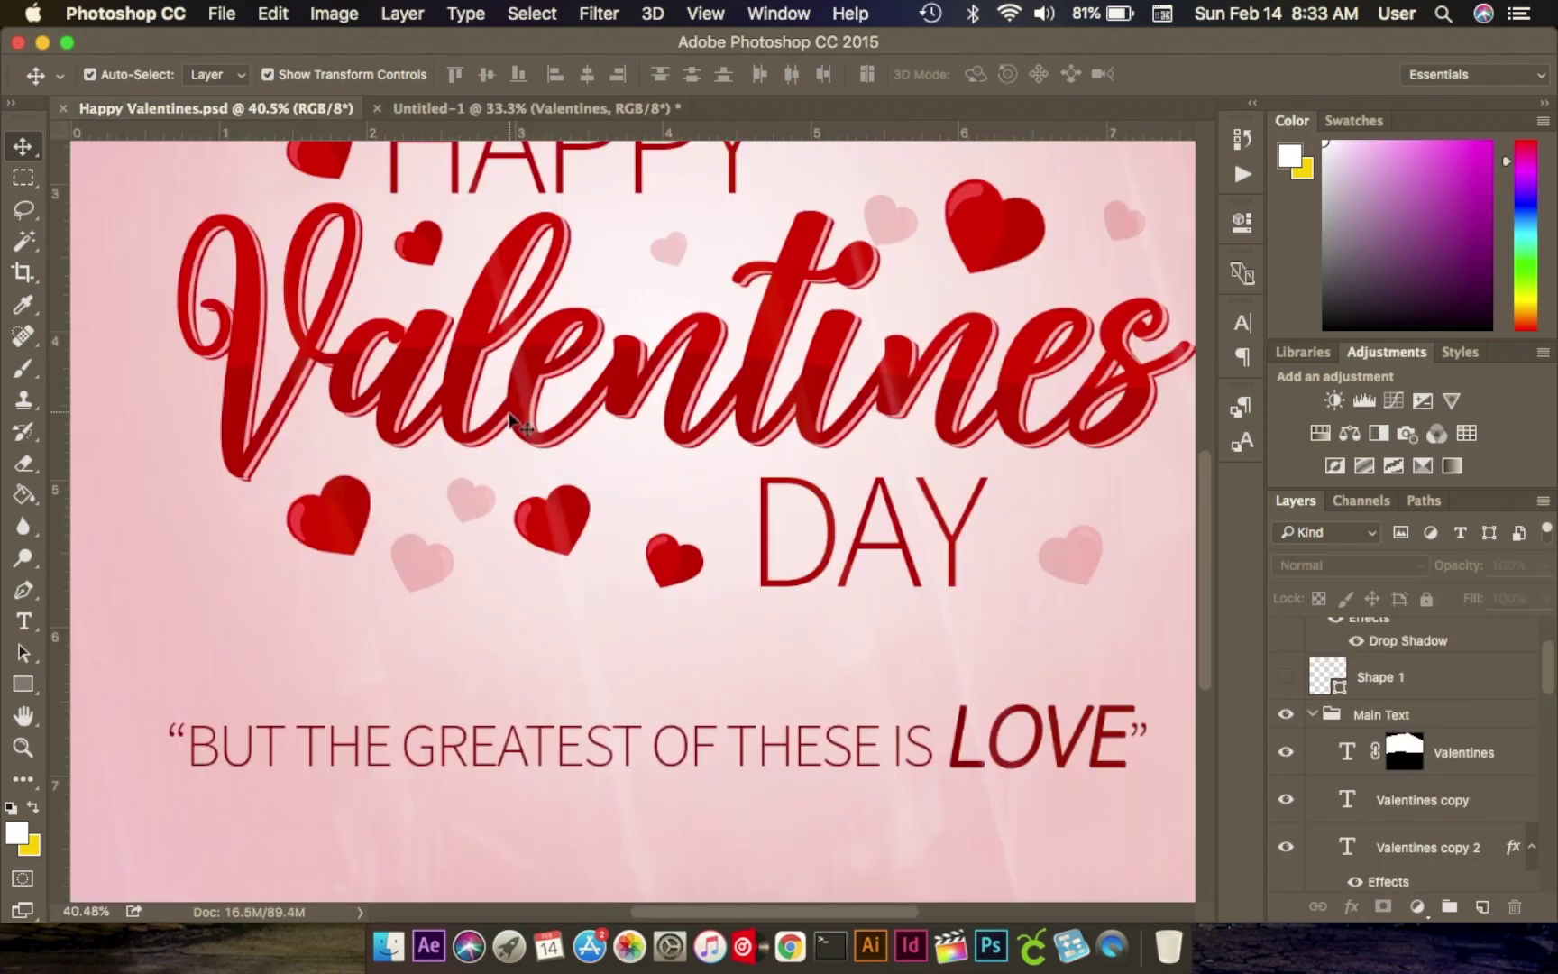
pyautogui.hscroll(-2, 528, 439)
pyautogui.scroll(5, 598, 438)
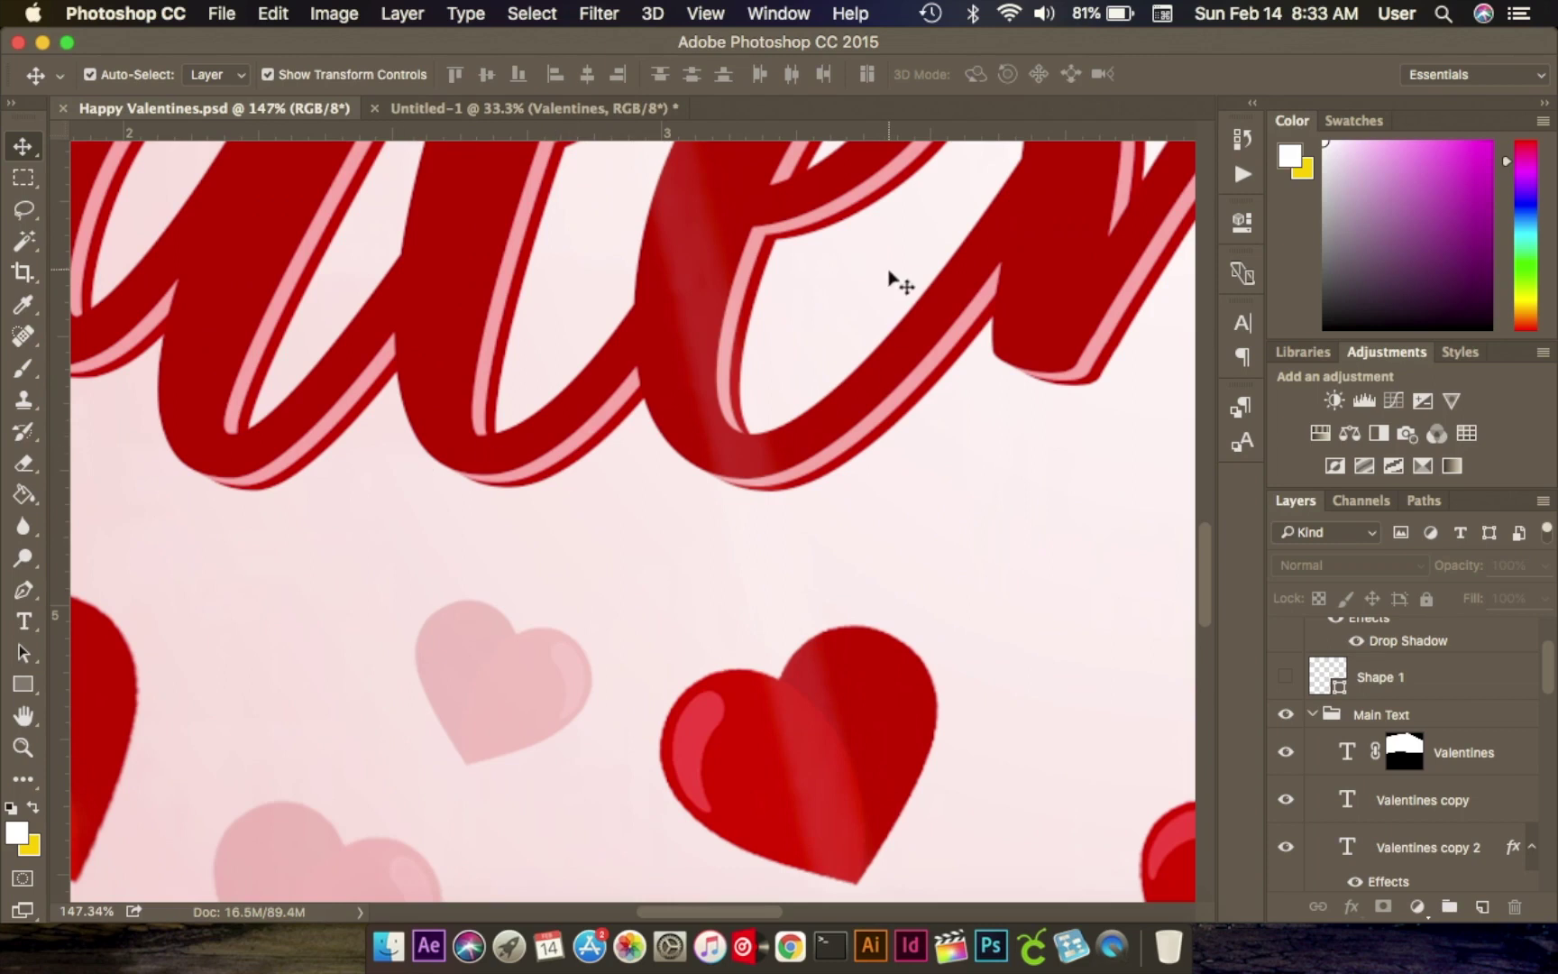
pyautogui.click(505, 109)
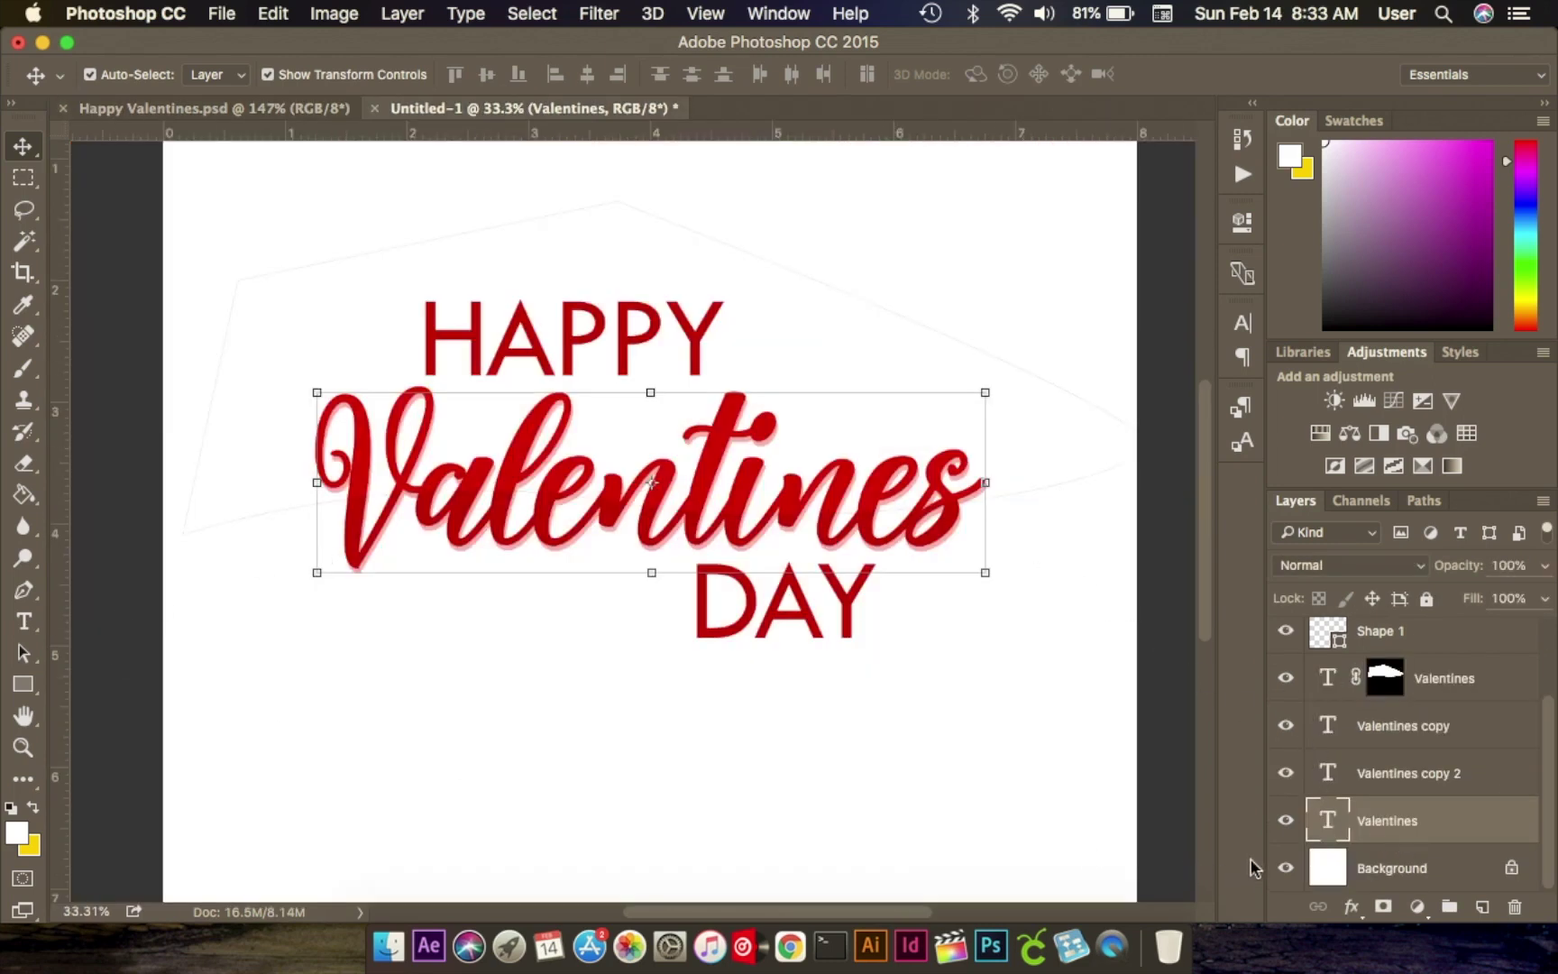
# Recolour the bottom Valentines text to dark red 950303.
pyautogui.click(24, 622)
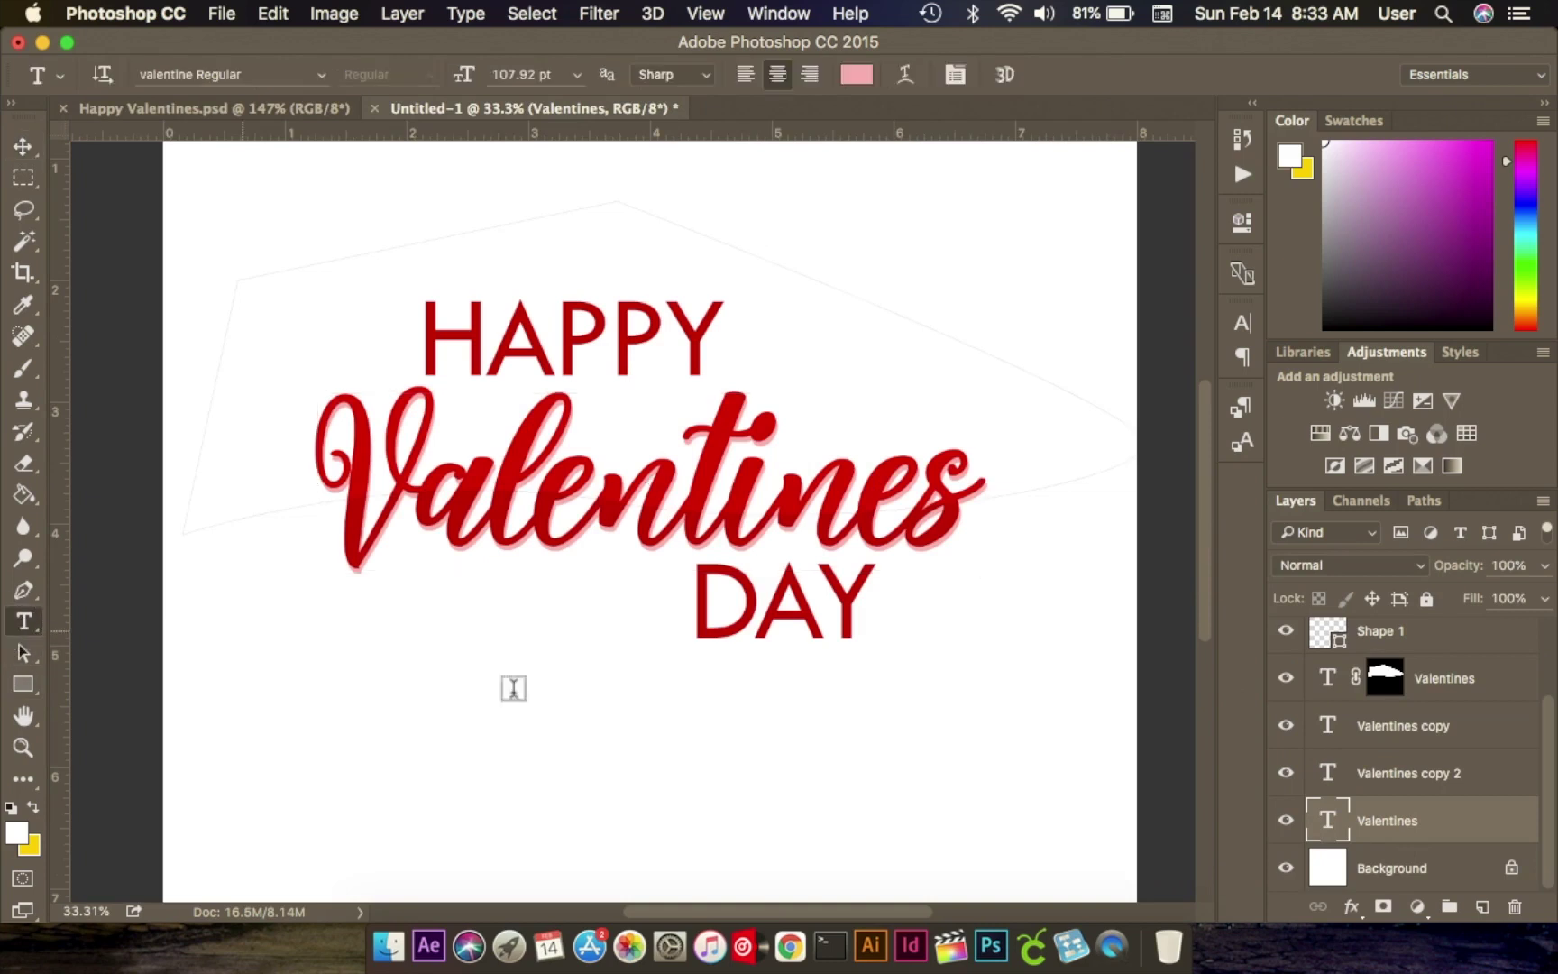
pyautogui.click(857, 76)
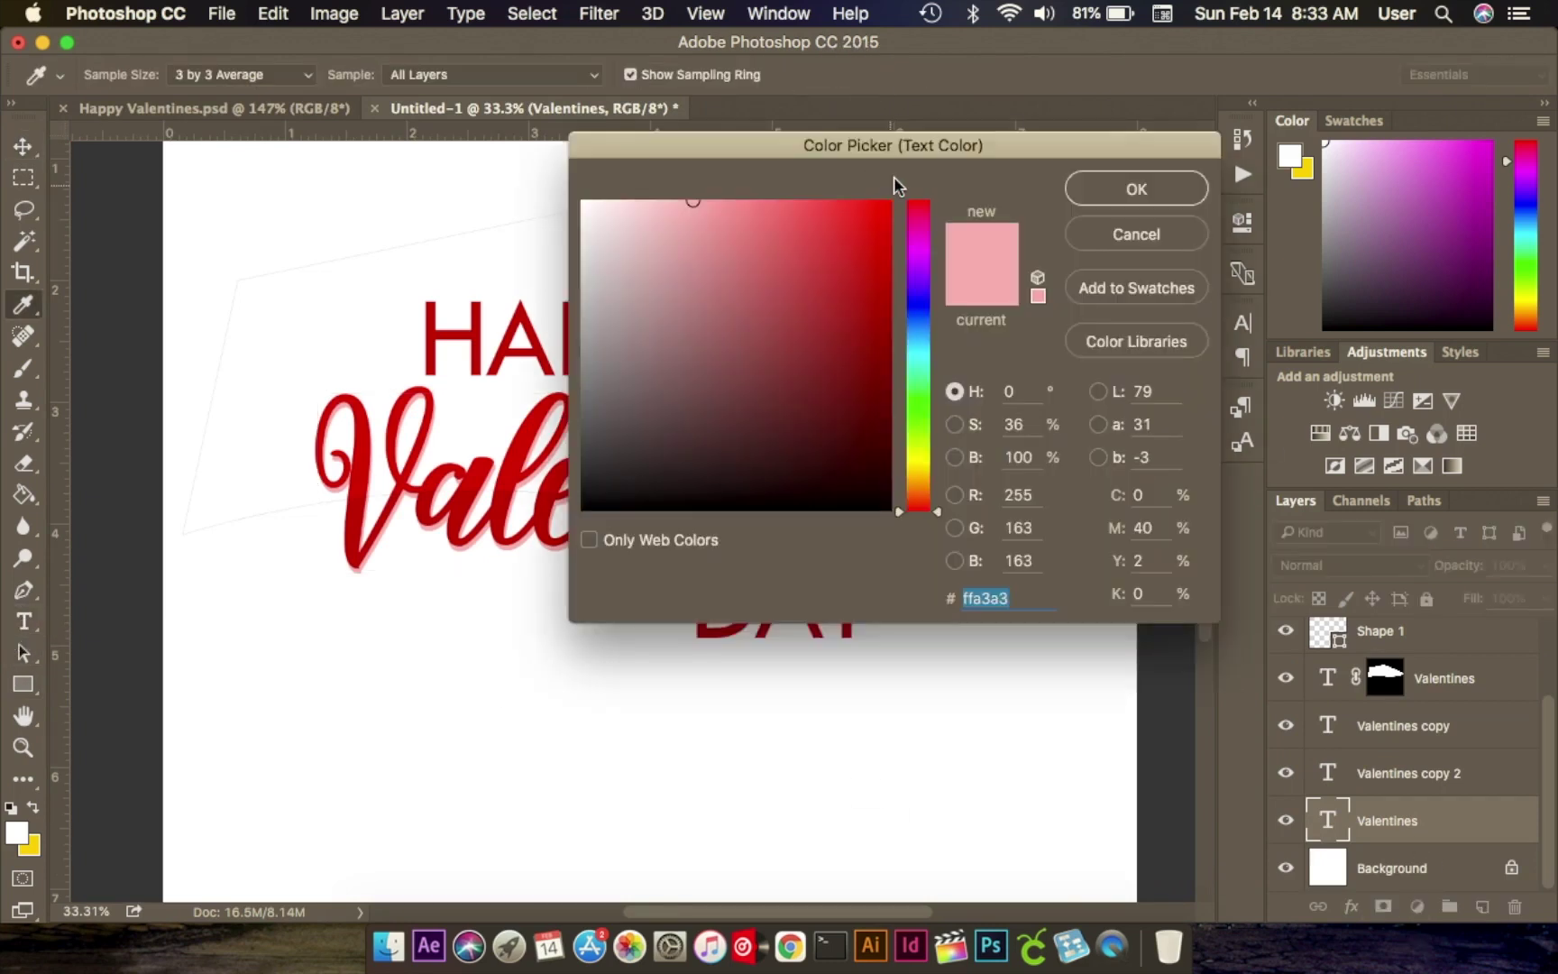
pyautogui.moveTo(914, 146); pyautogui.dragTo(1228, 139)
pyautogui.moveTo(1158, 320); pyautogui.dragTo(1197, 322)
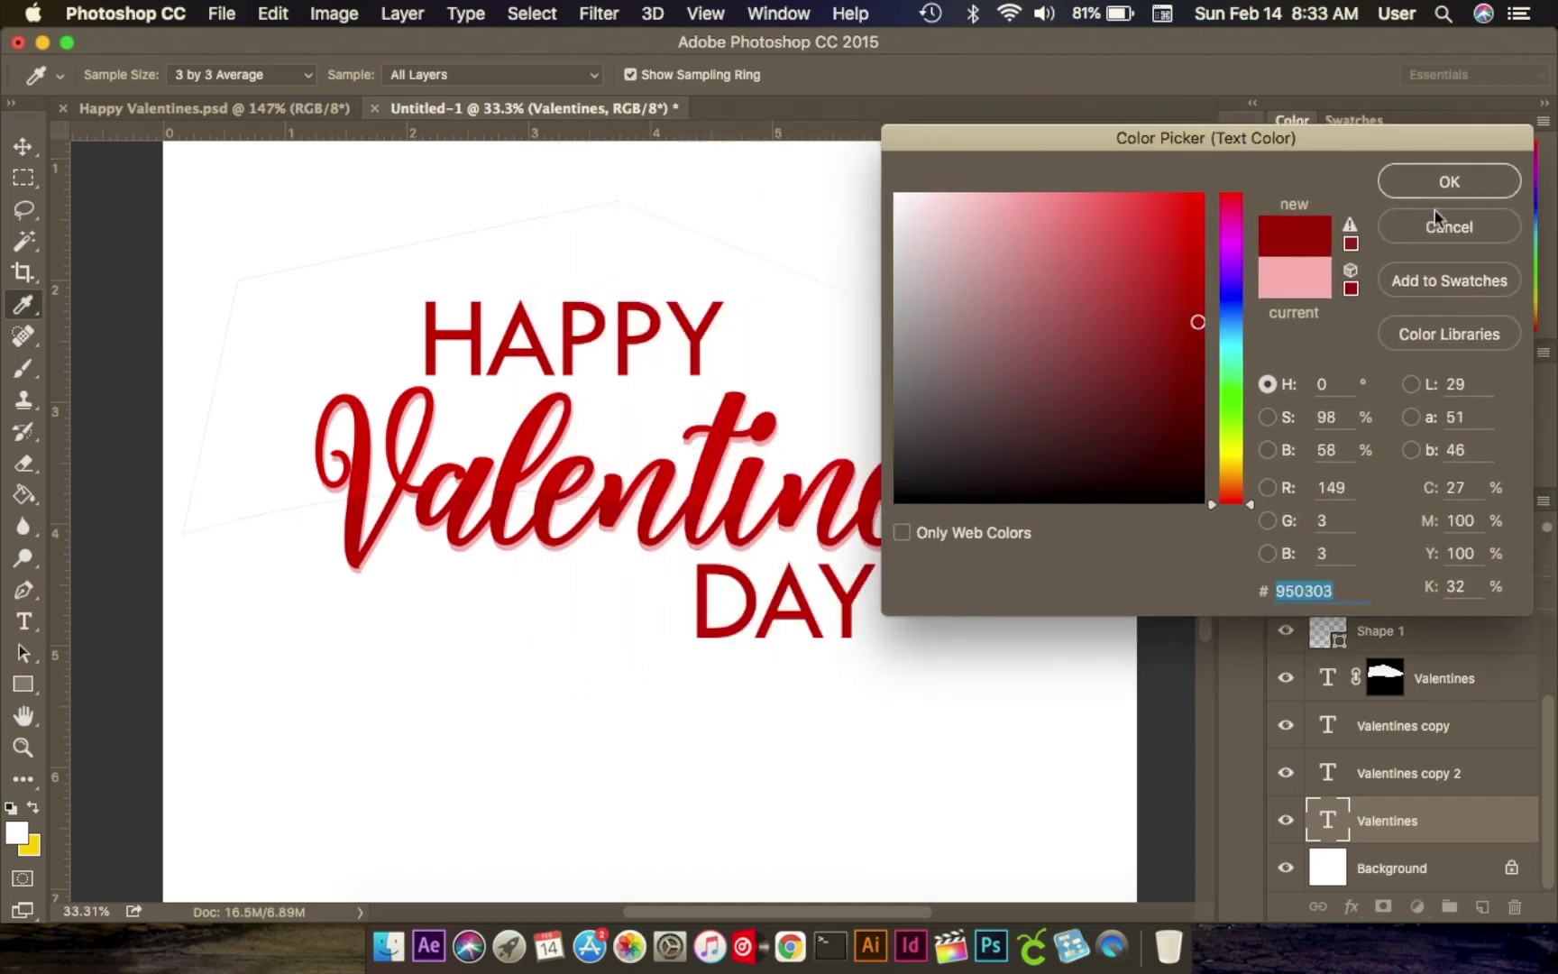
pyautogui.click(1450, 184)
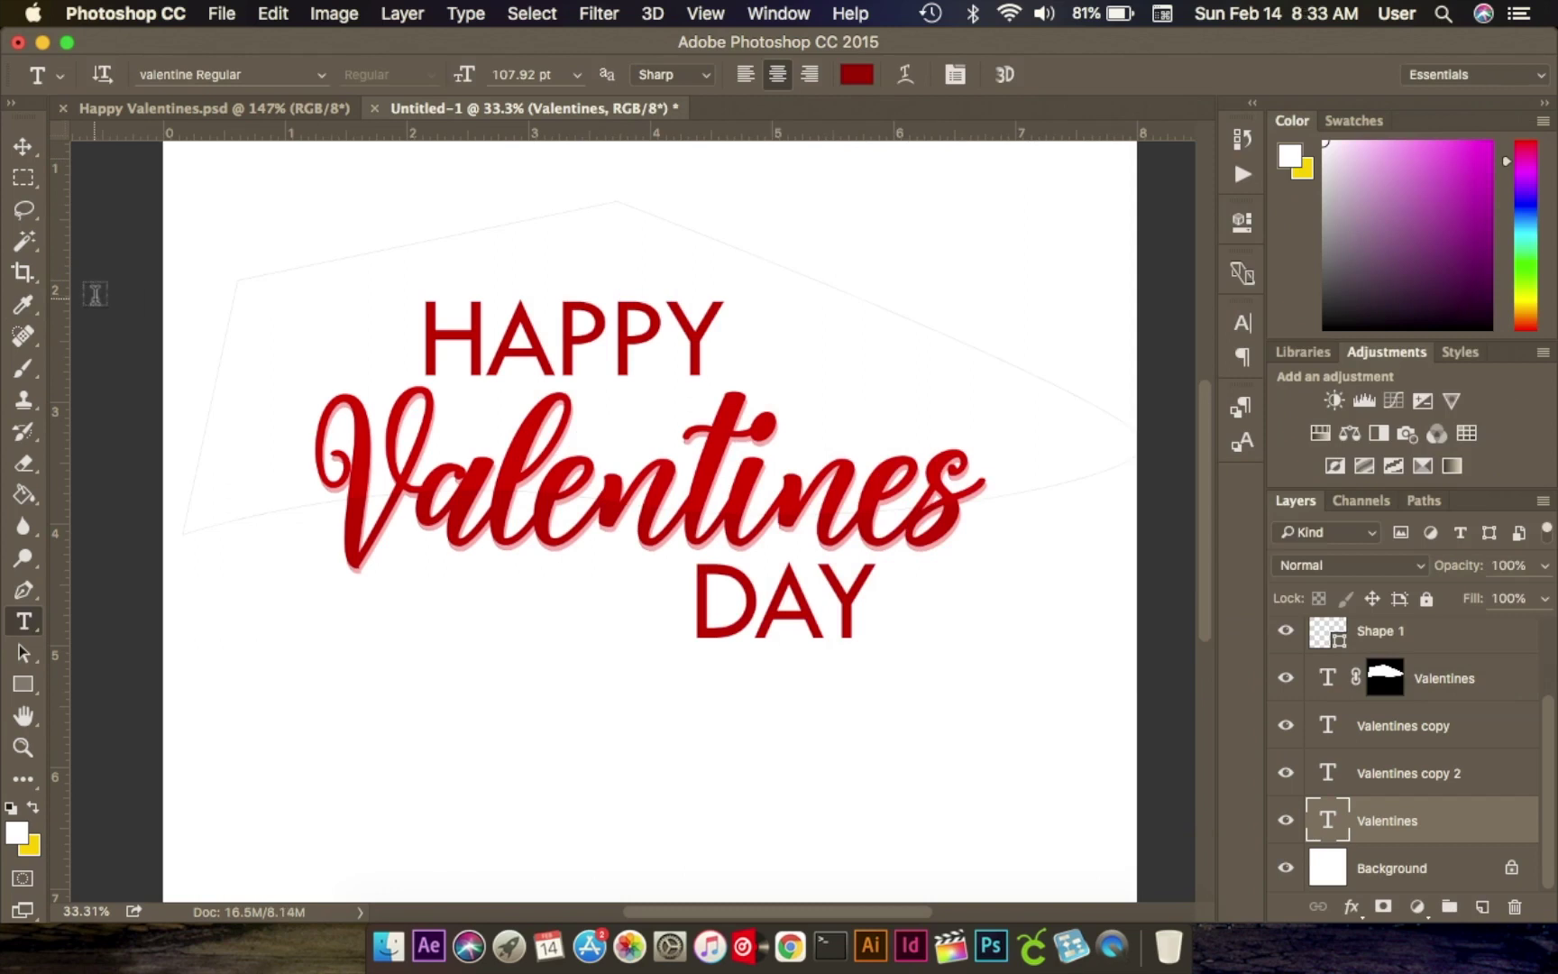
# Nudge the dark red Valentines layer down and right, then view Happy Valentines.psd.
pyautogui.click(21, 153)
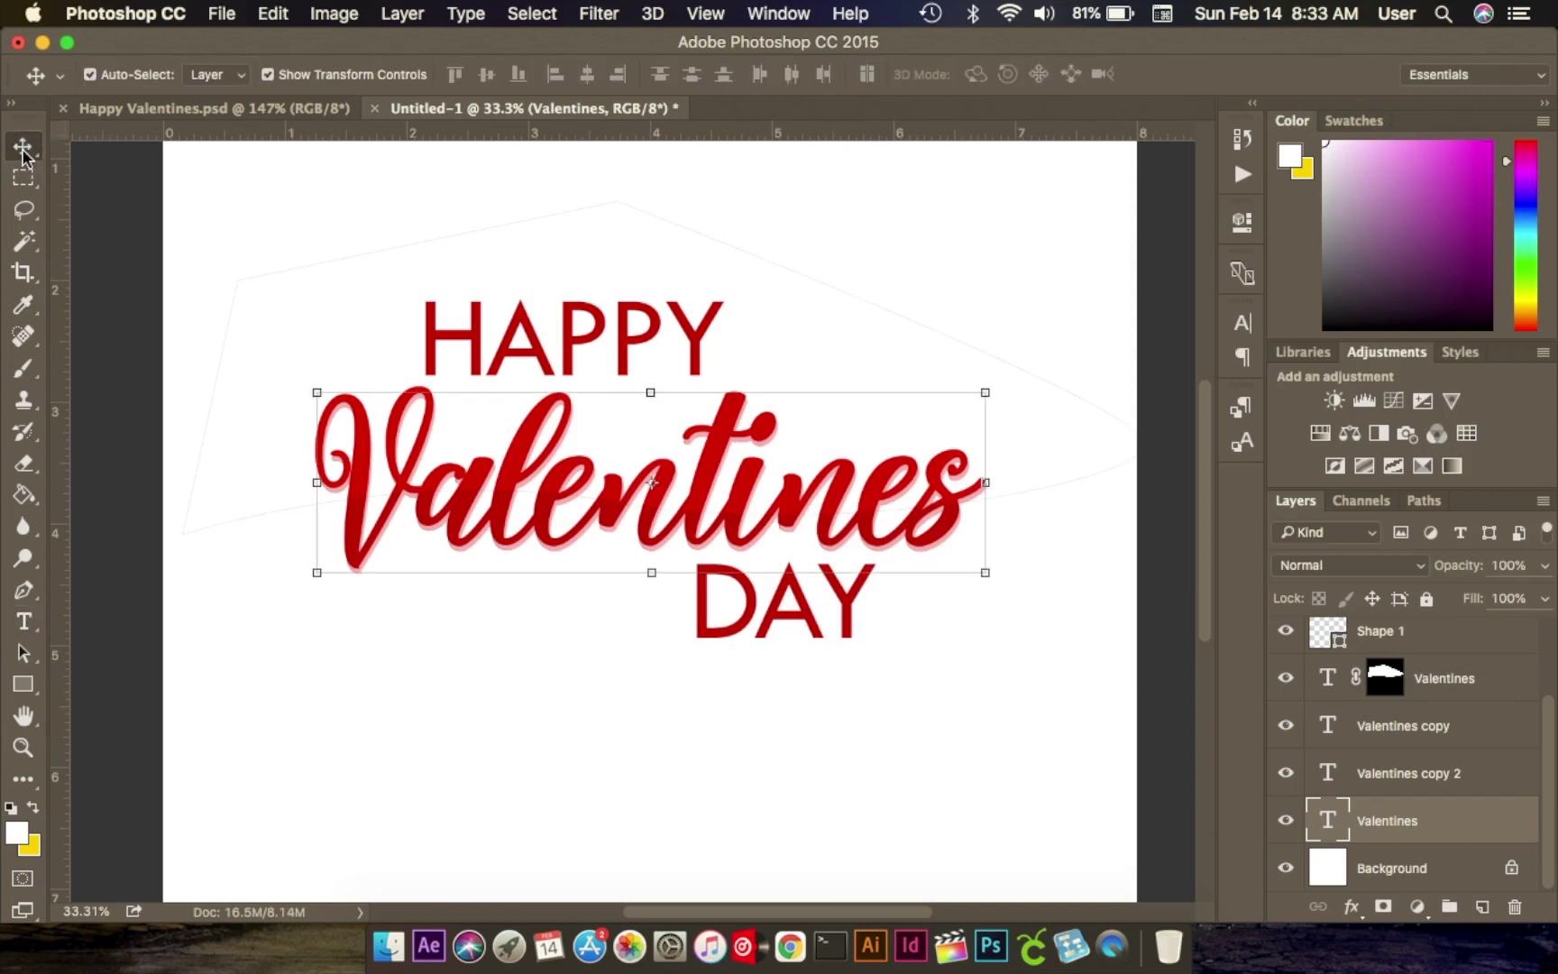
pyautogui.press('Down')
pyautogui.press('Right')
pyautogui.press('Down')
pyautogui.press('Right')
pyautogui.press('Down')
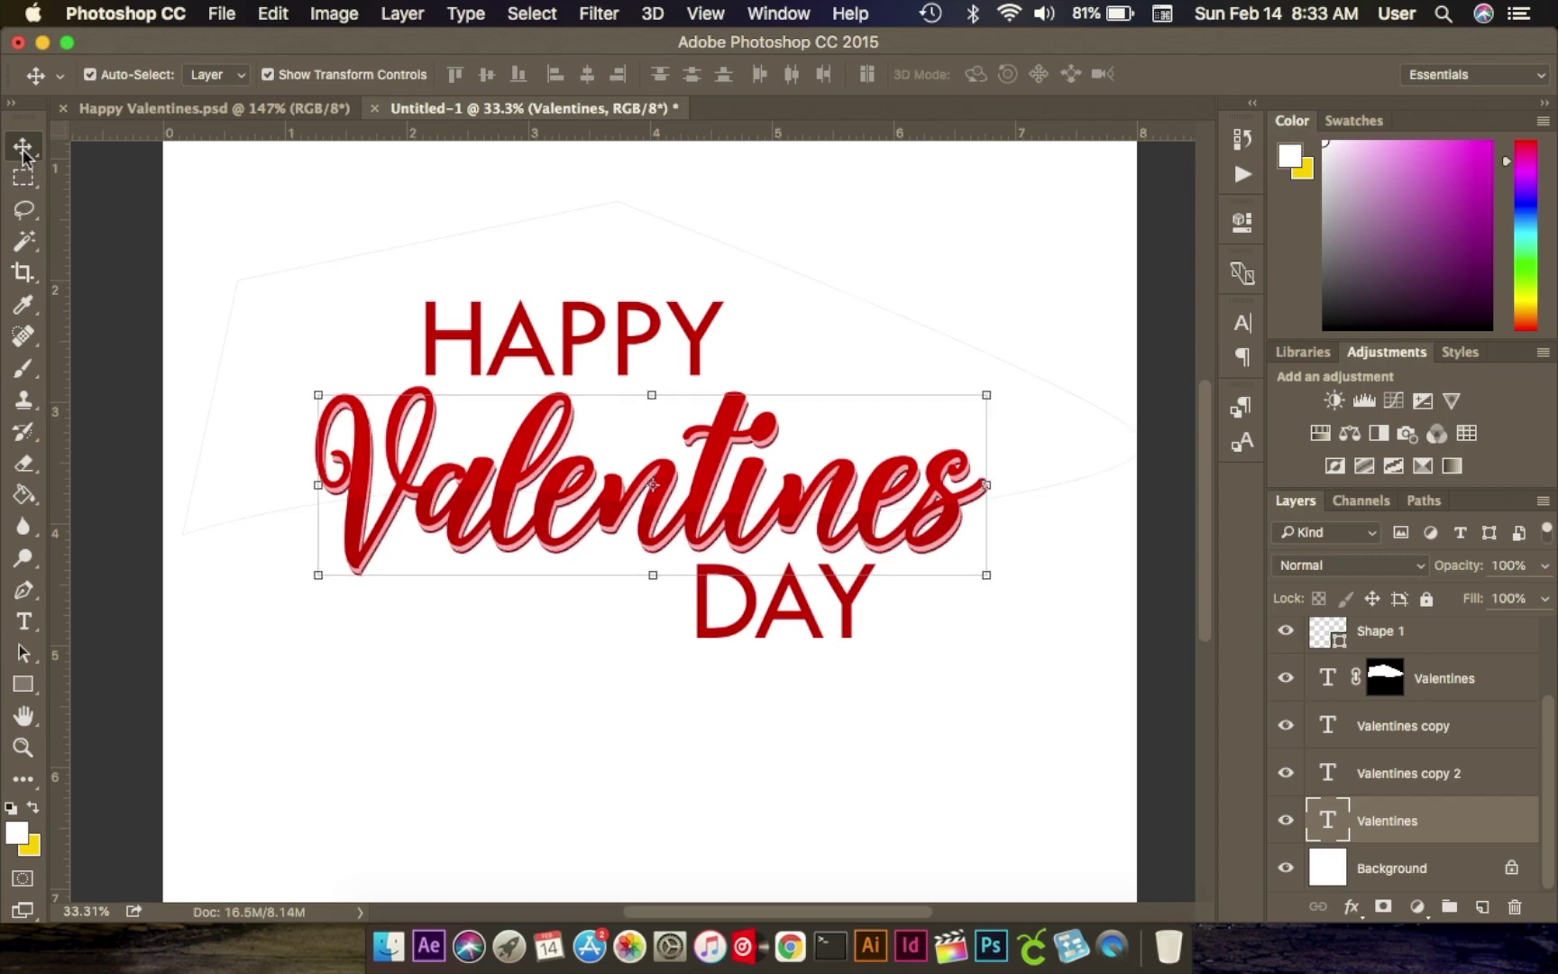
pyautogui.press('Right')
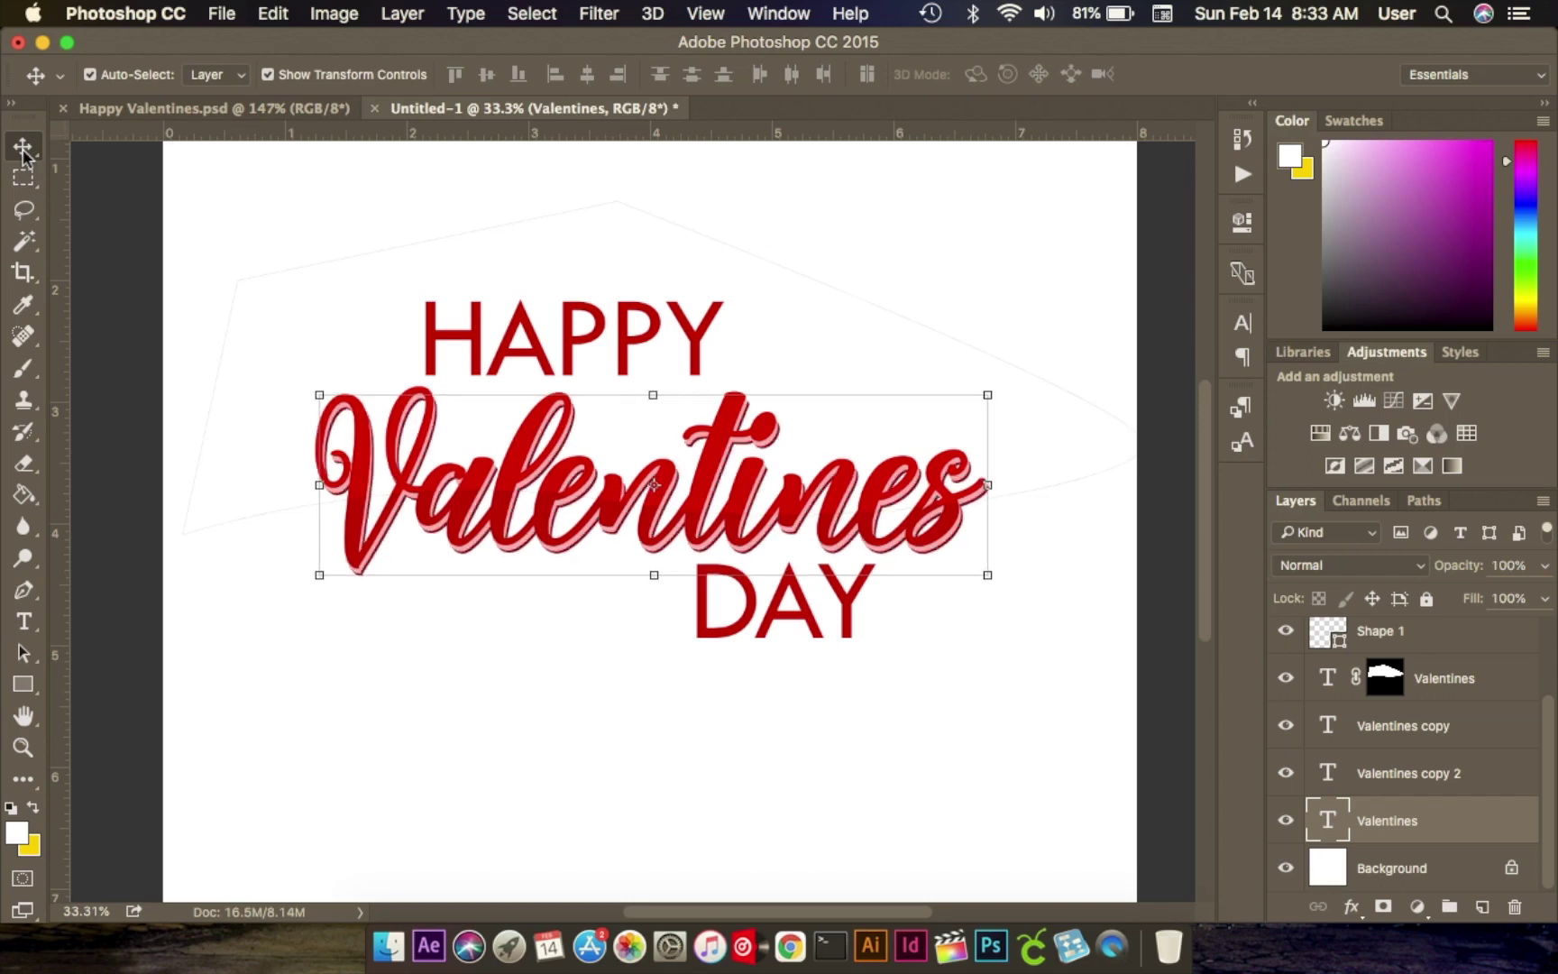
pyautogui.click(726, 245)
pyautogui.click(267, 110)
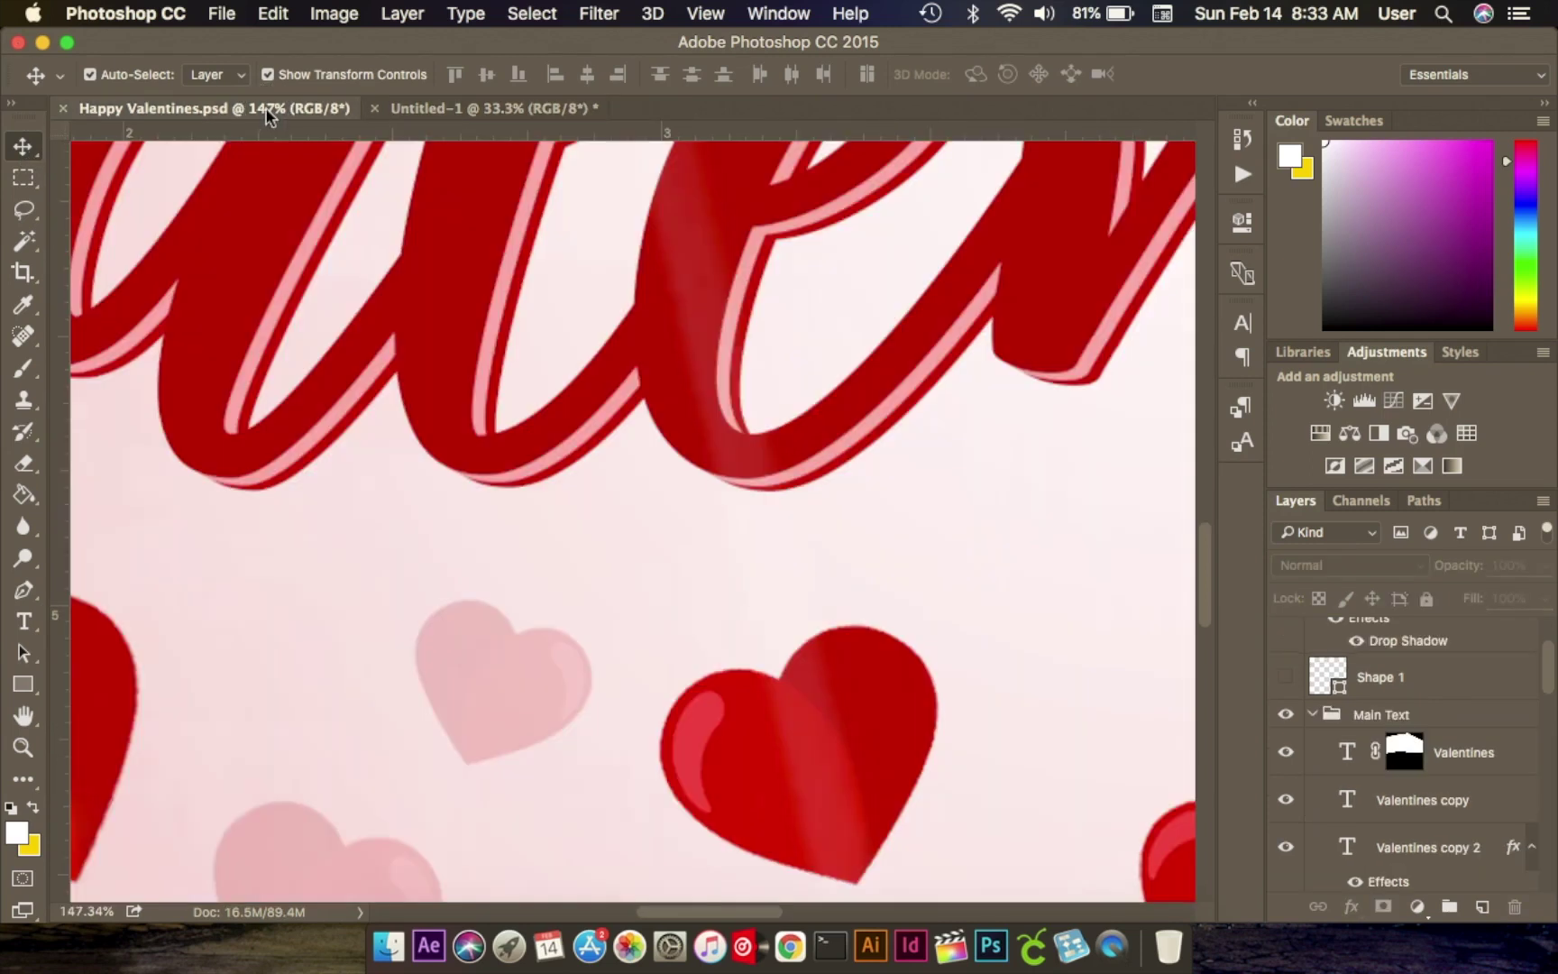
# In Untitled-1, recolour the bottom Valentines text to c00202 sampled from the lettering.
pyautogui.scroll(-5, 445, 651)
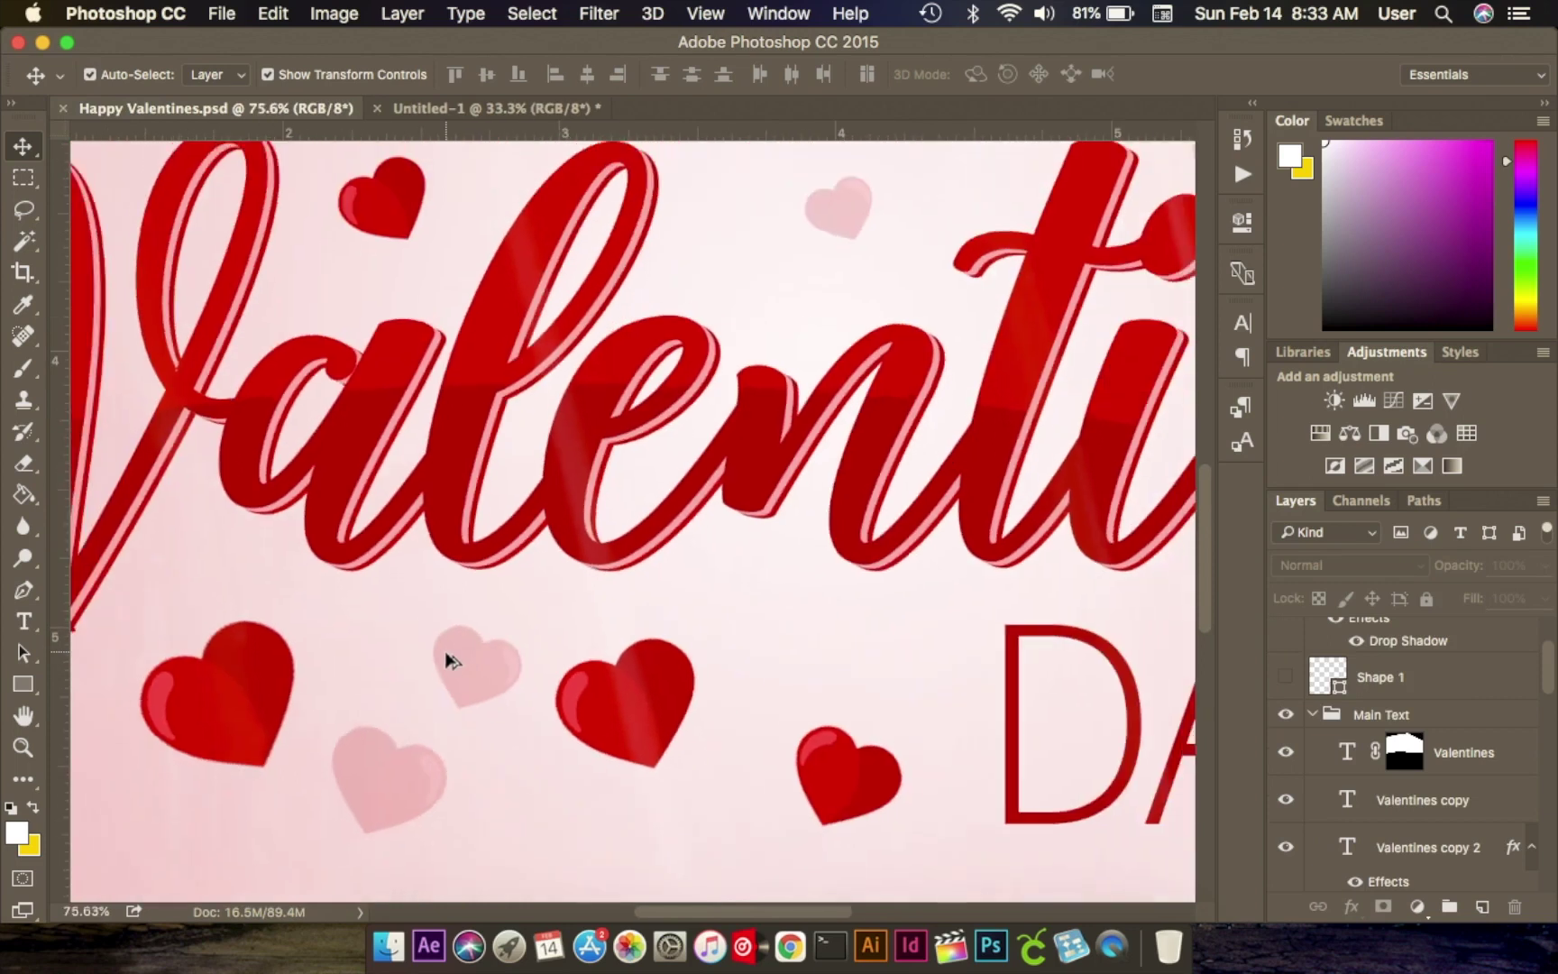
pyautogui.scroll(-5, 445, 651)
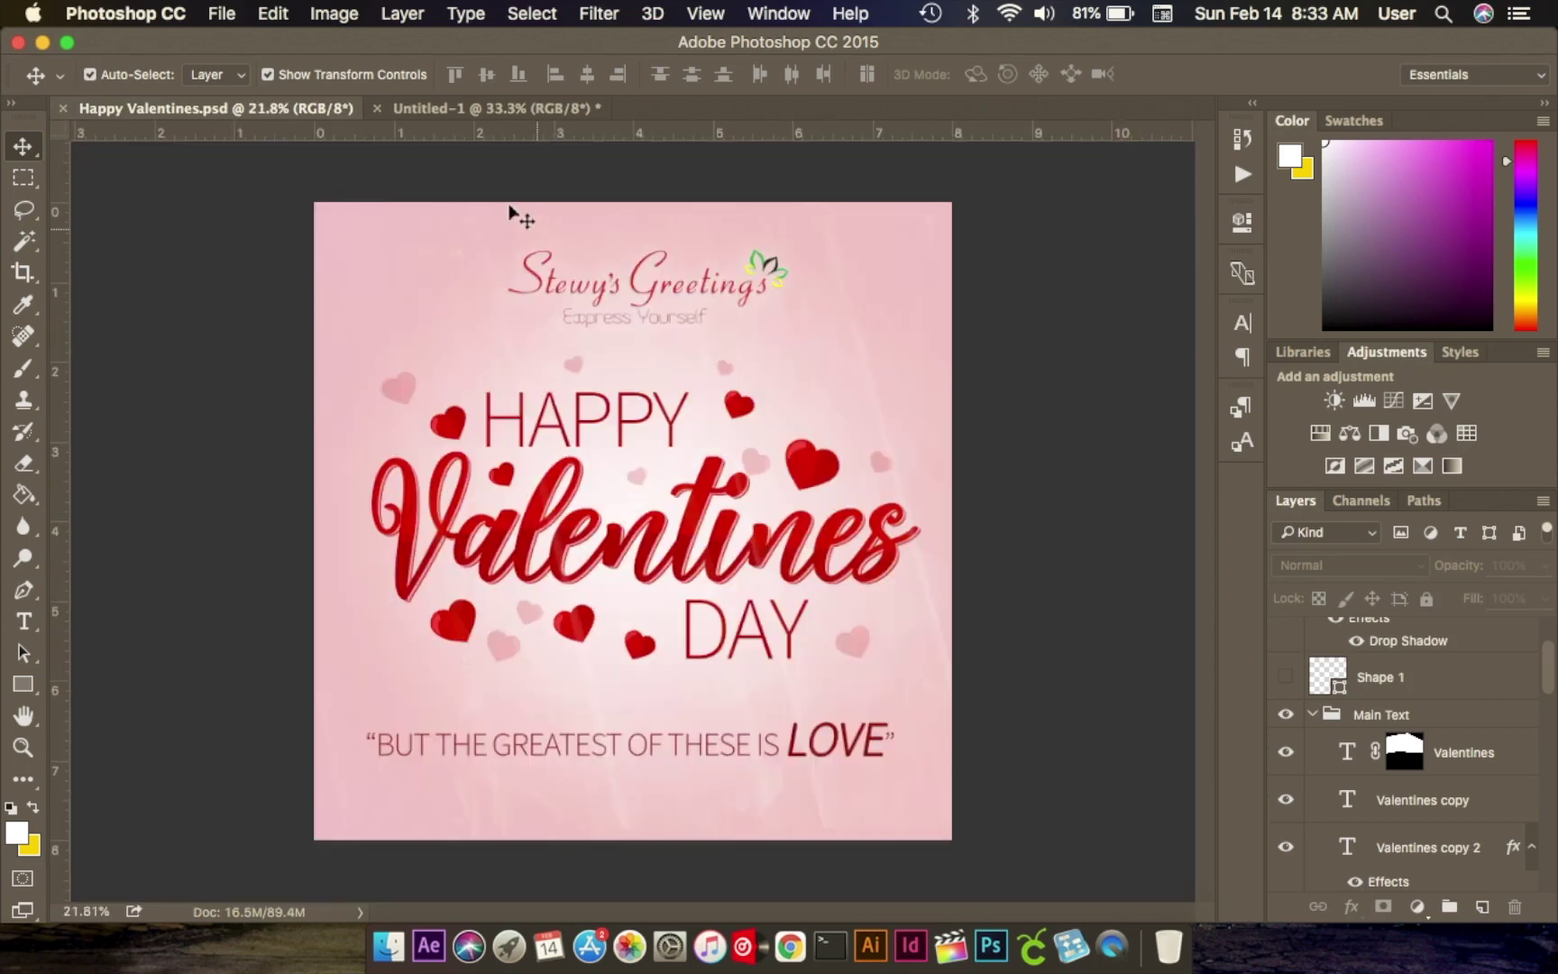
pyautogui.click(474, 107)
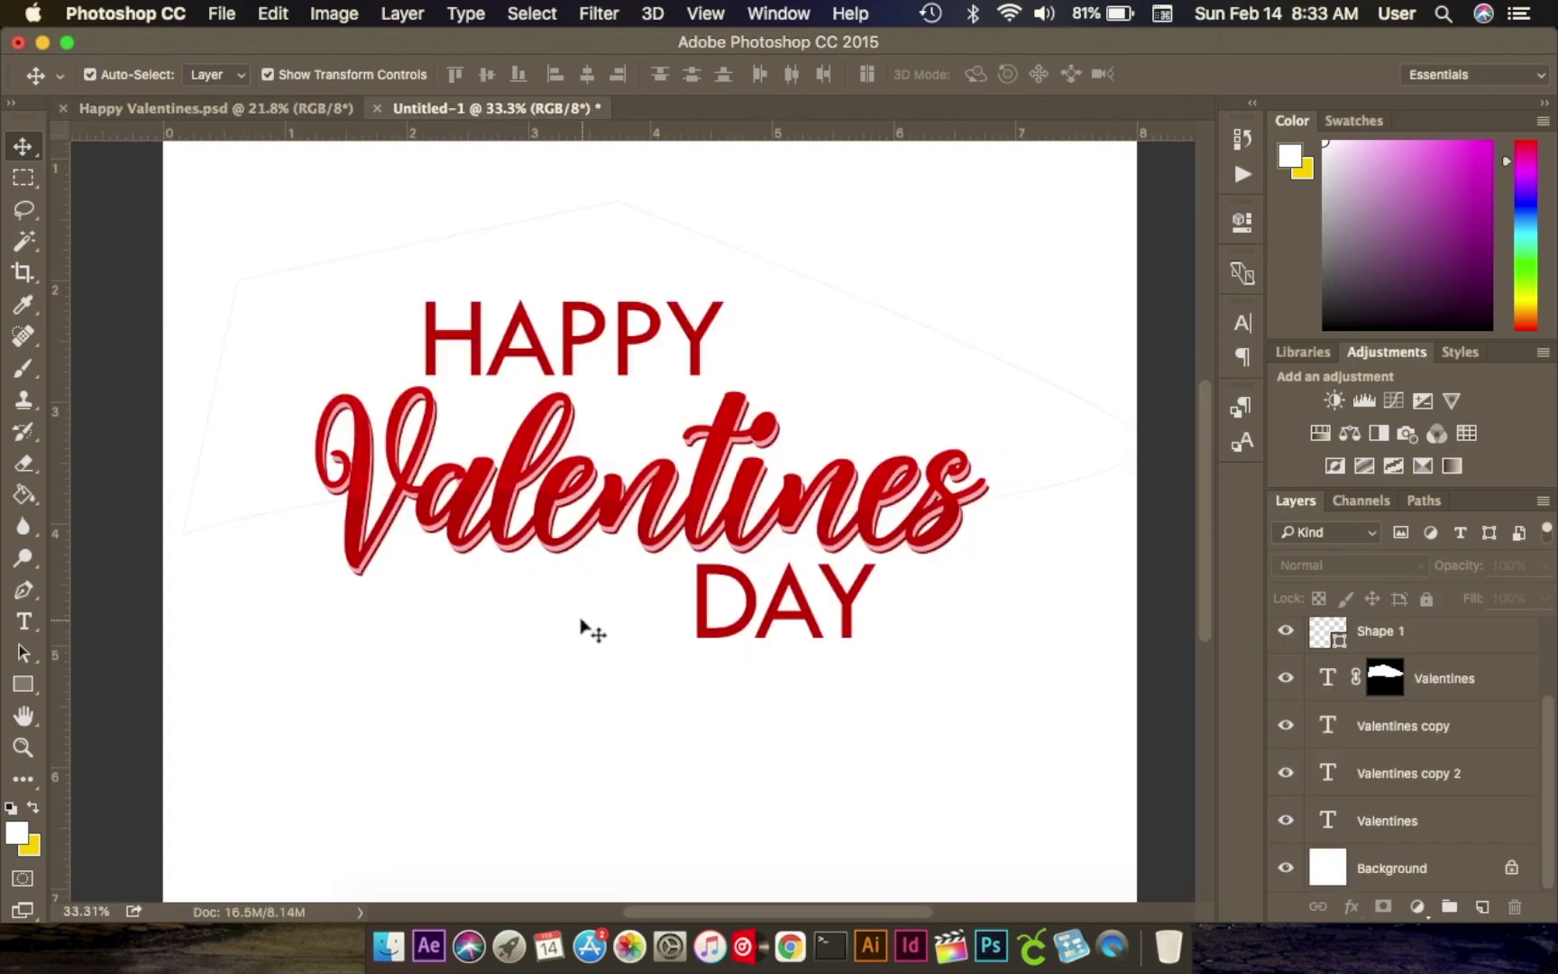
pyautogui.scroll(4, 573, 586)
pyautogui.scroll(2, 574, 573)
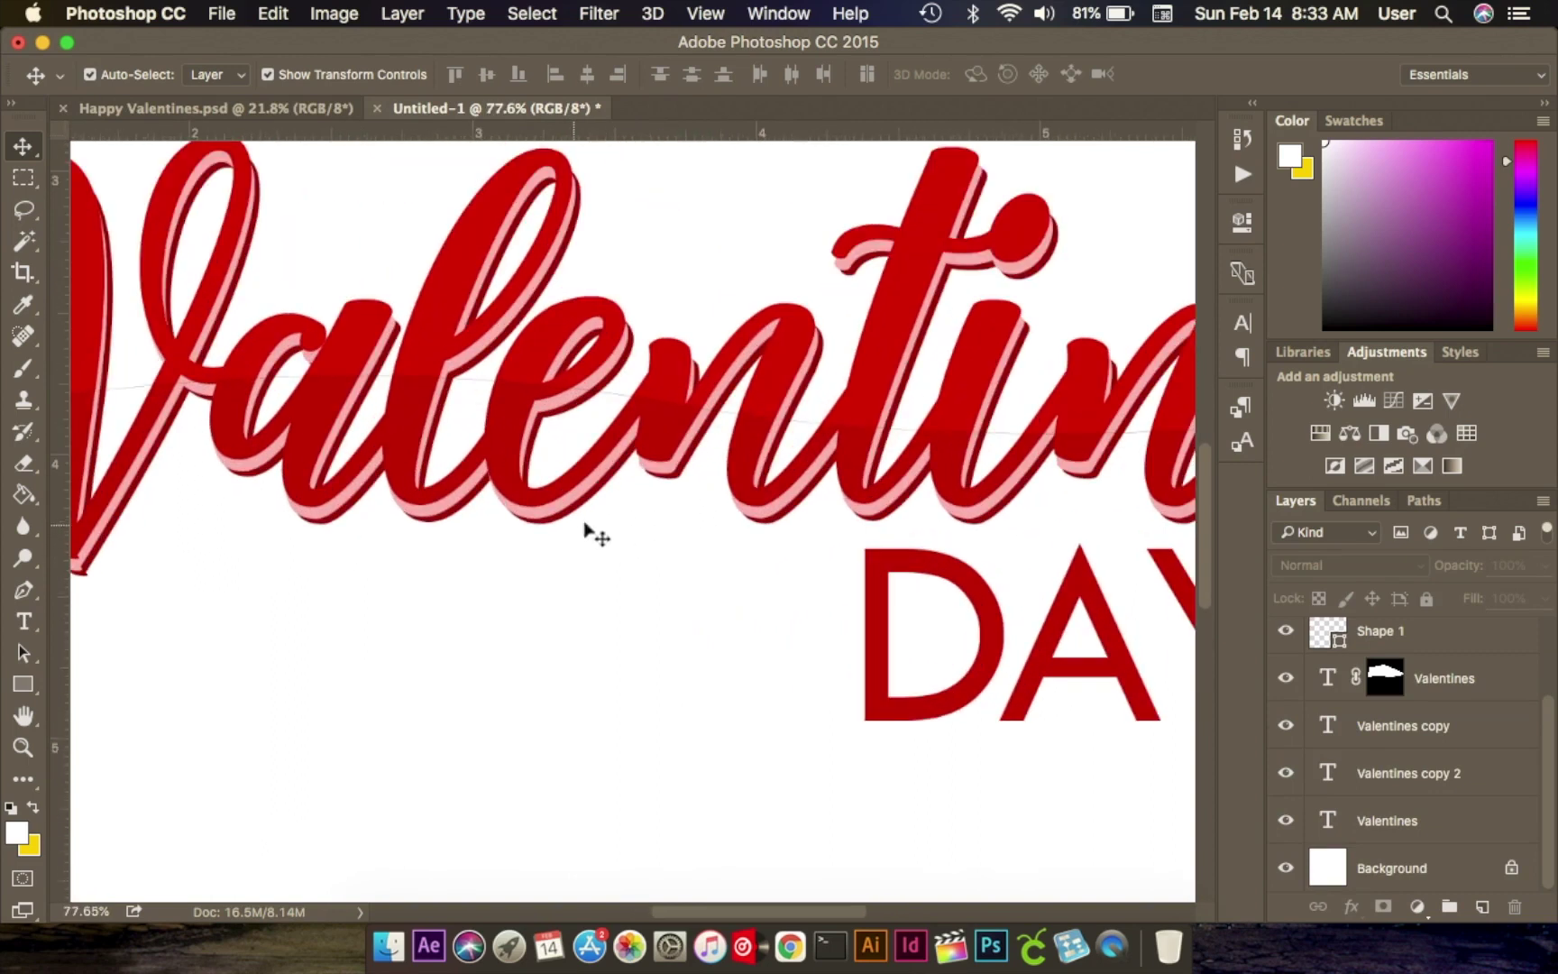
pyautogui.click(1358, 839)
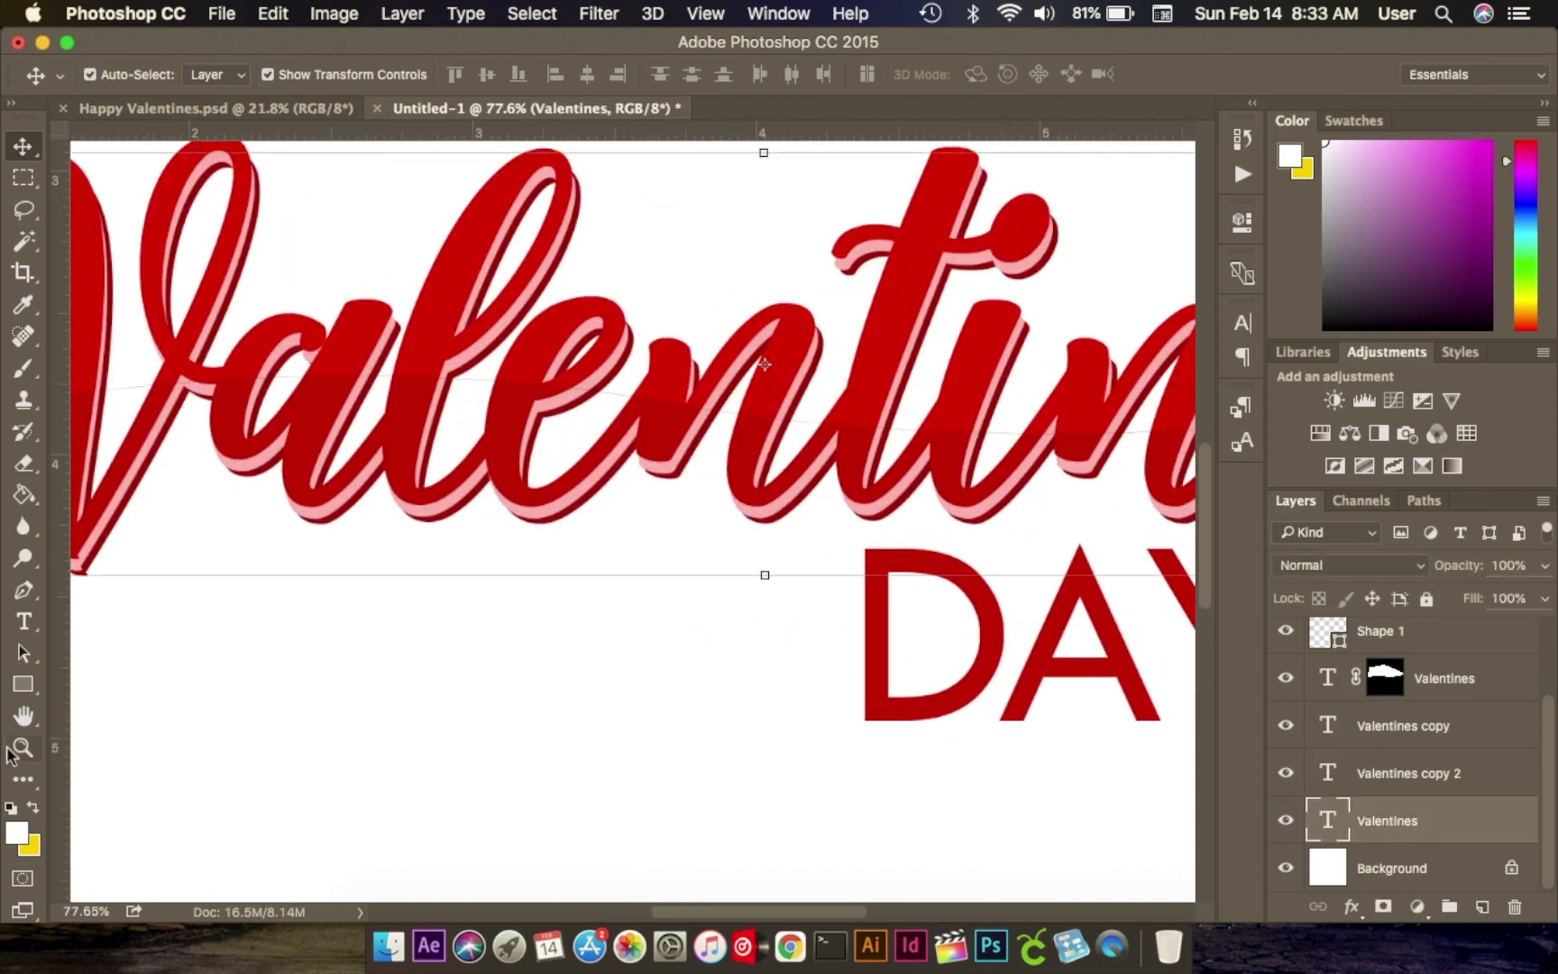
pyautogui.click(25, 624)
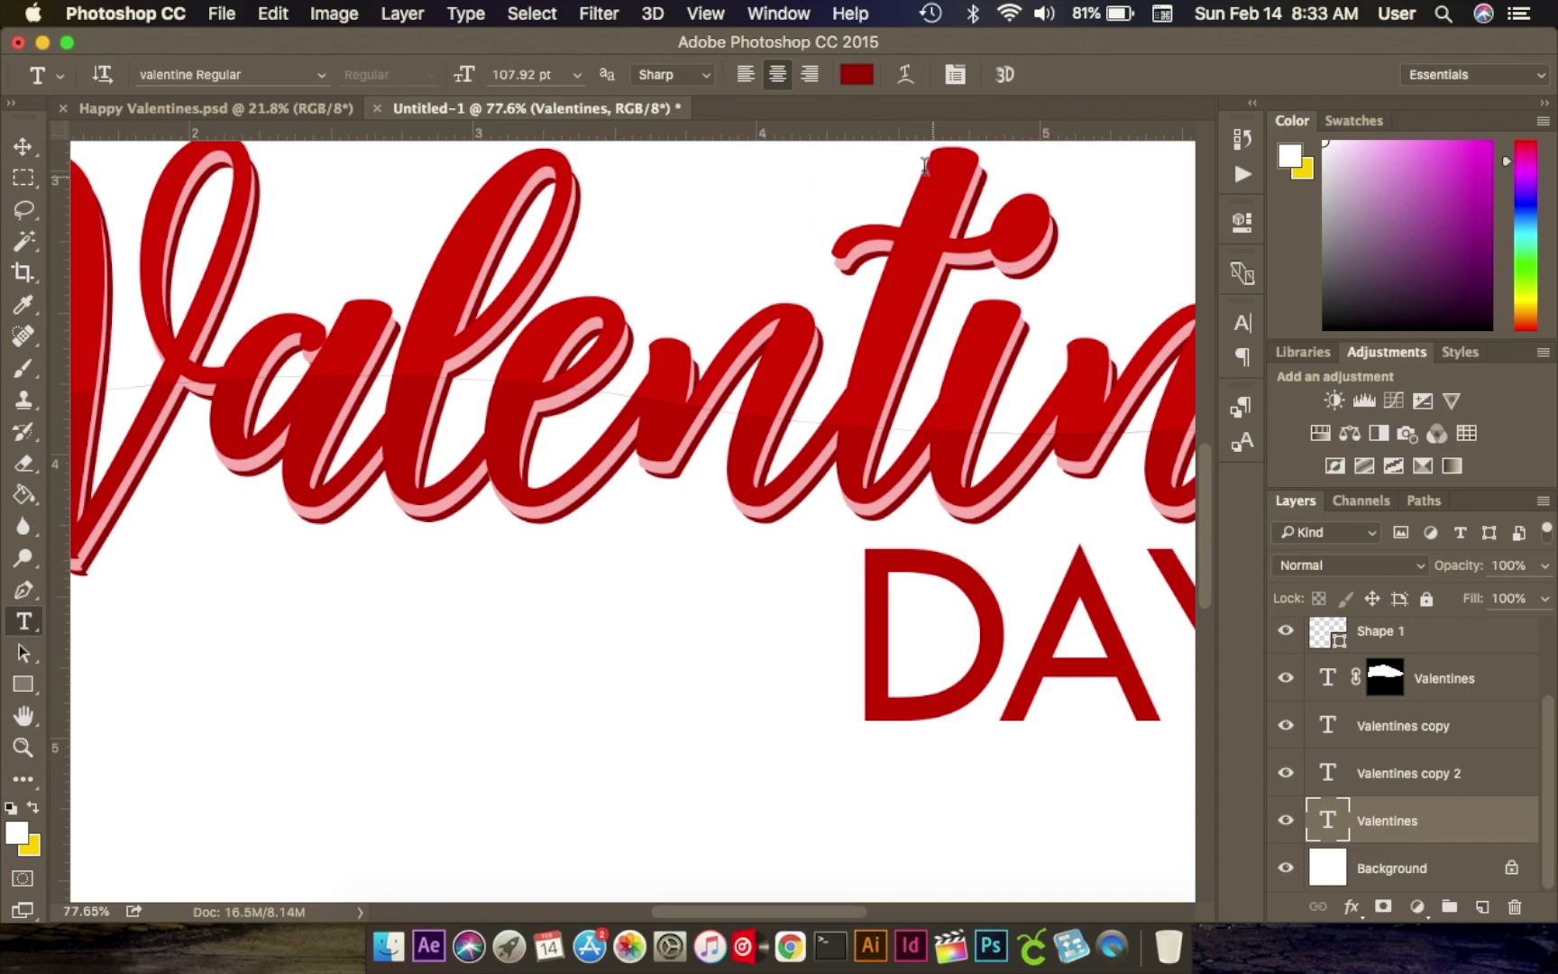
pyautogui.click(856, 76)
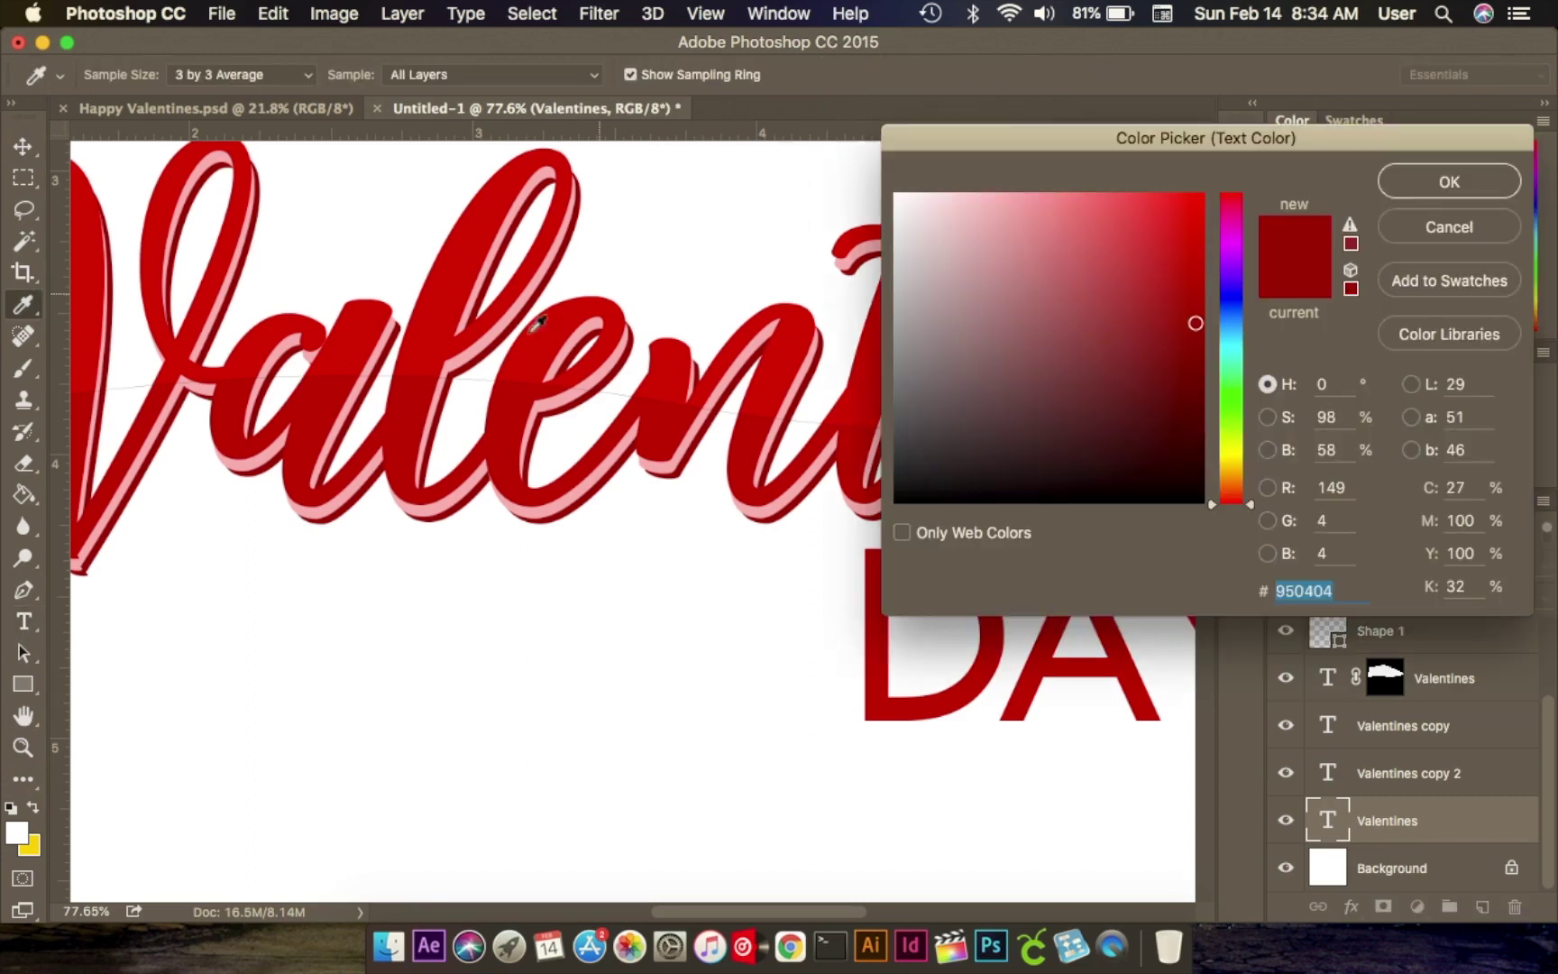
pyautogui.click(424, 404)
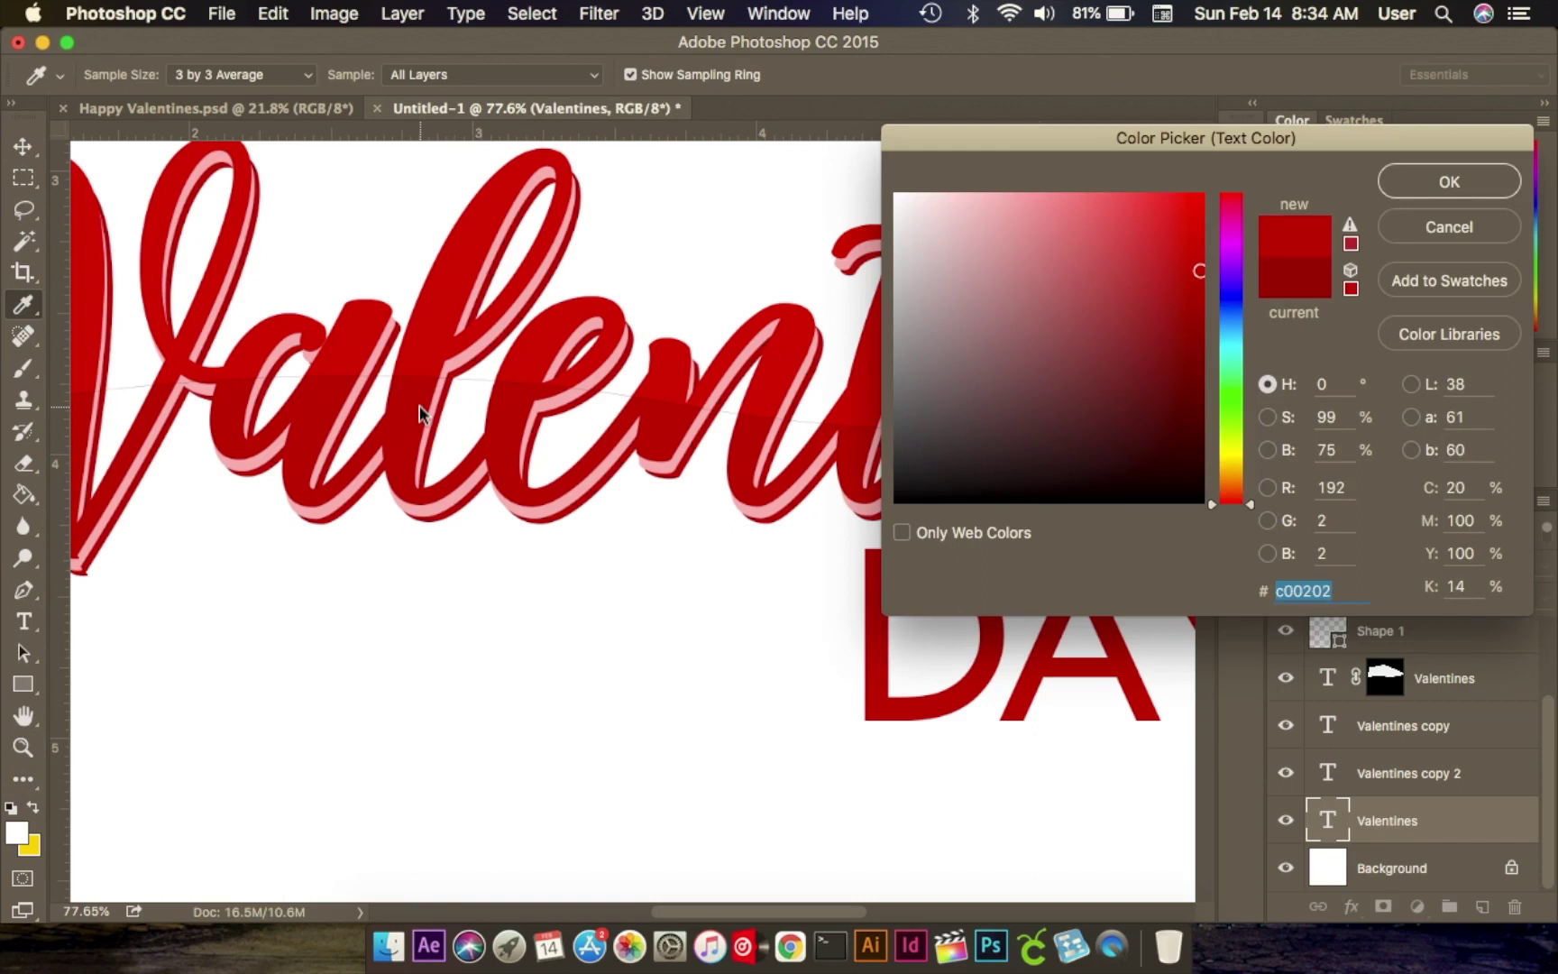
pyautogui.press('Return')
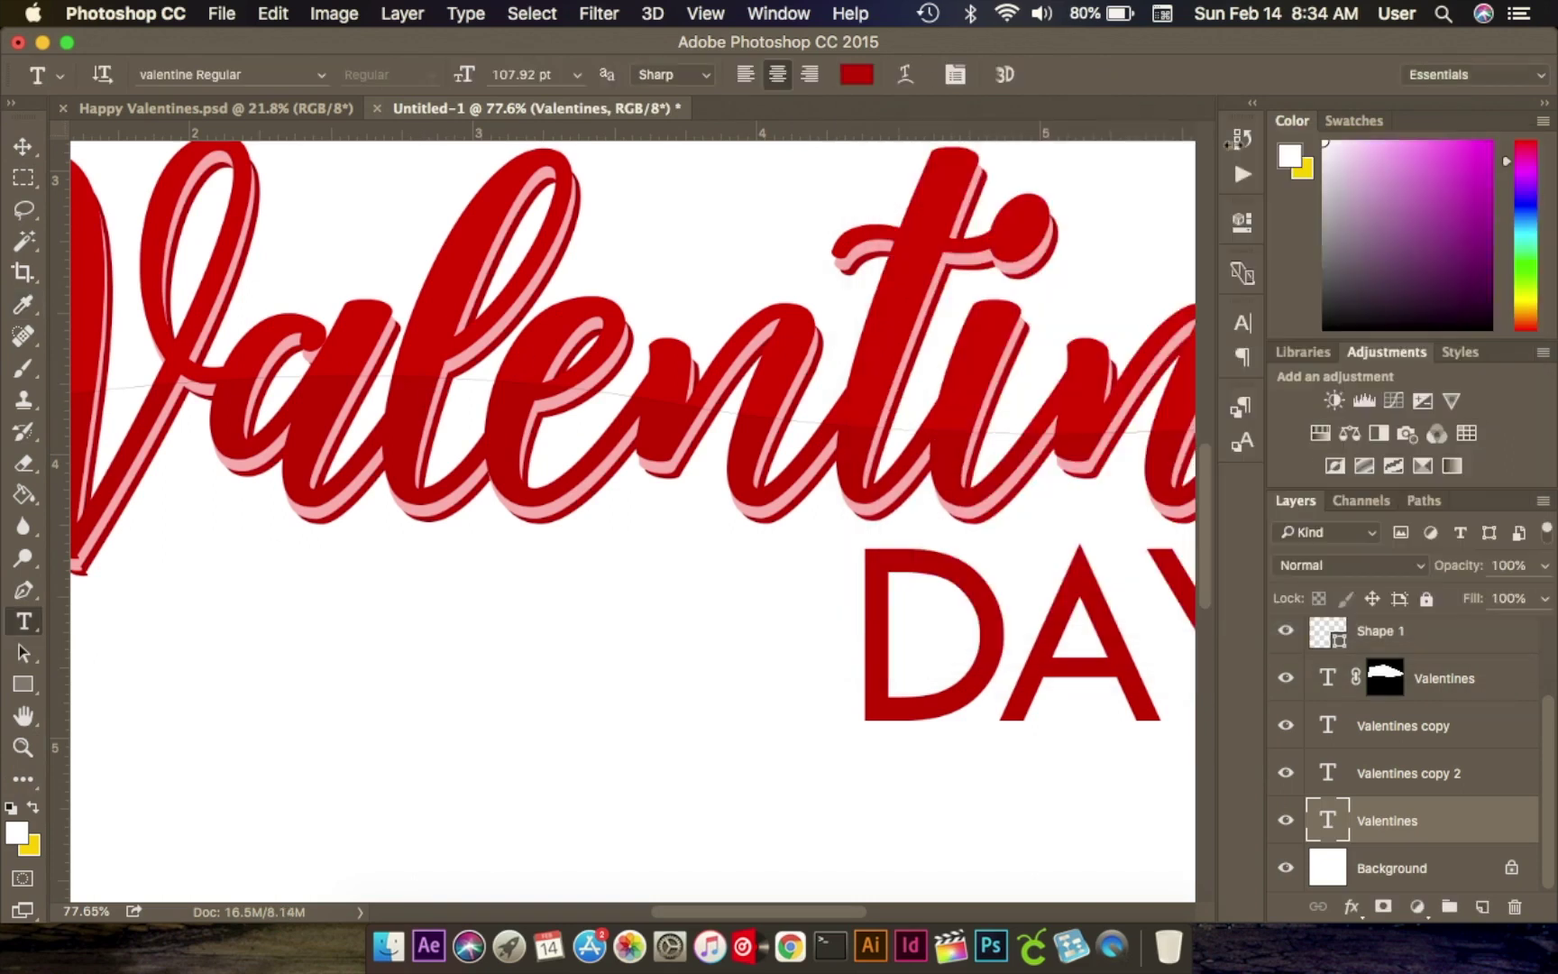
pyautogui.click(20, 137)
pyautogui.click(720, 887)
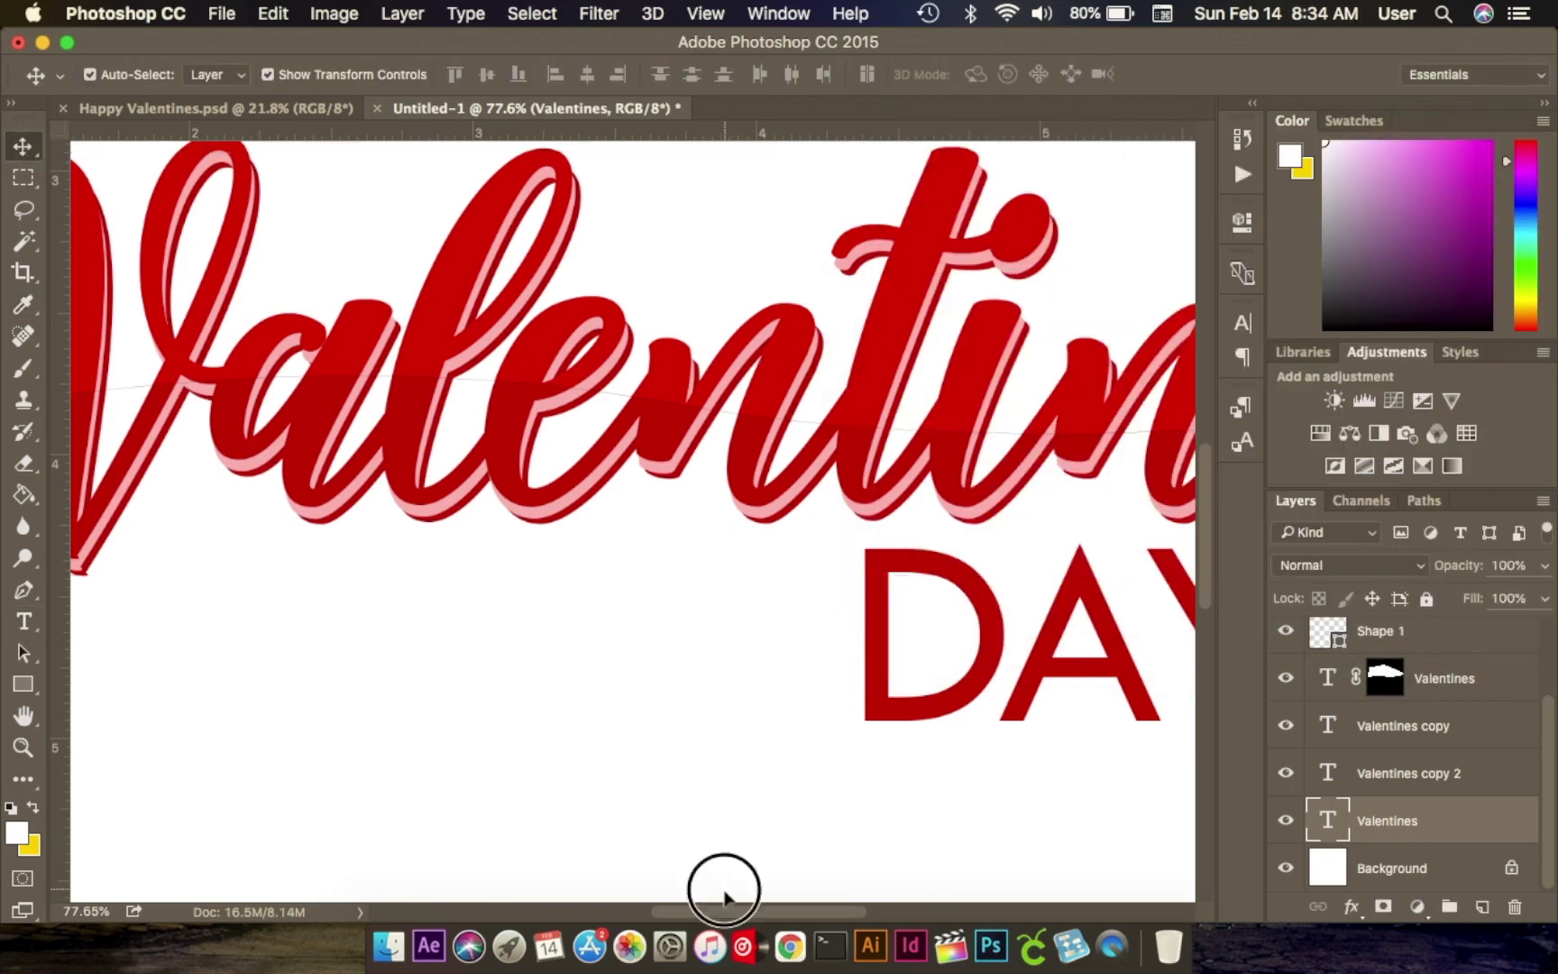
# Inspect Layer 5 in the Happy Valentines.psd reference, then bring Chrome forward.
pyautogui.scroll(-5, 637, 740)
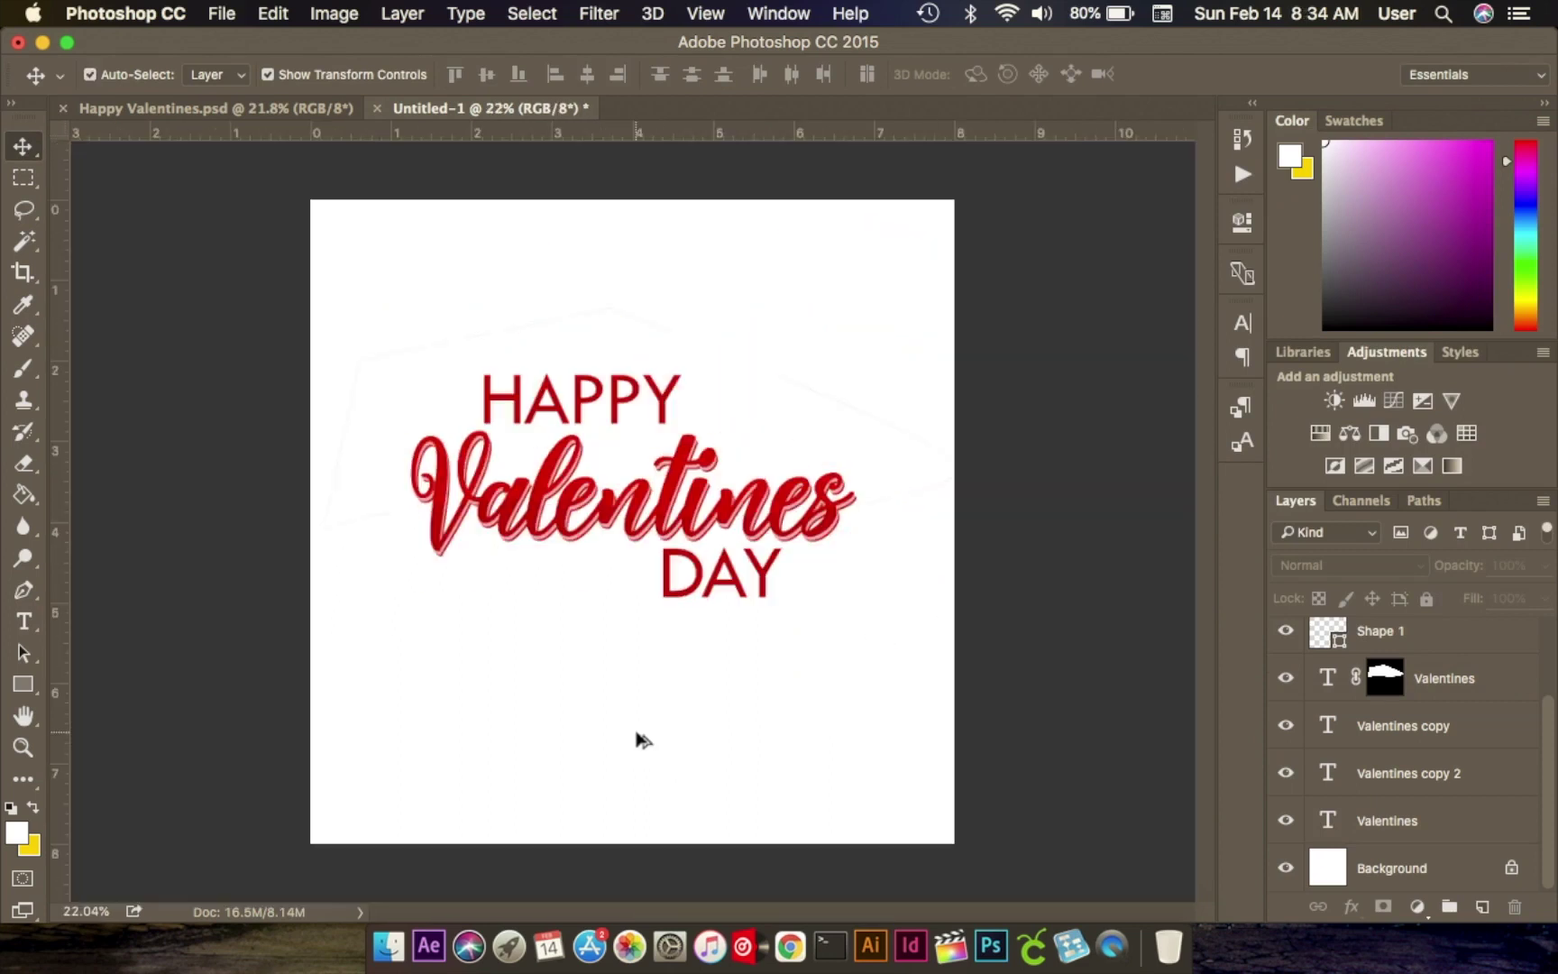
pyautogui.scroll(3, 594, 573)
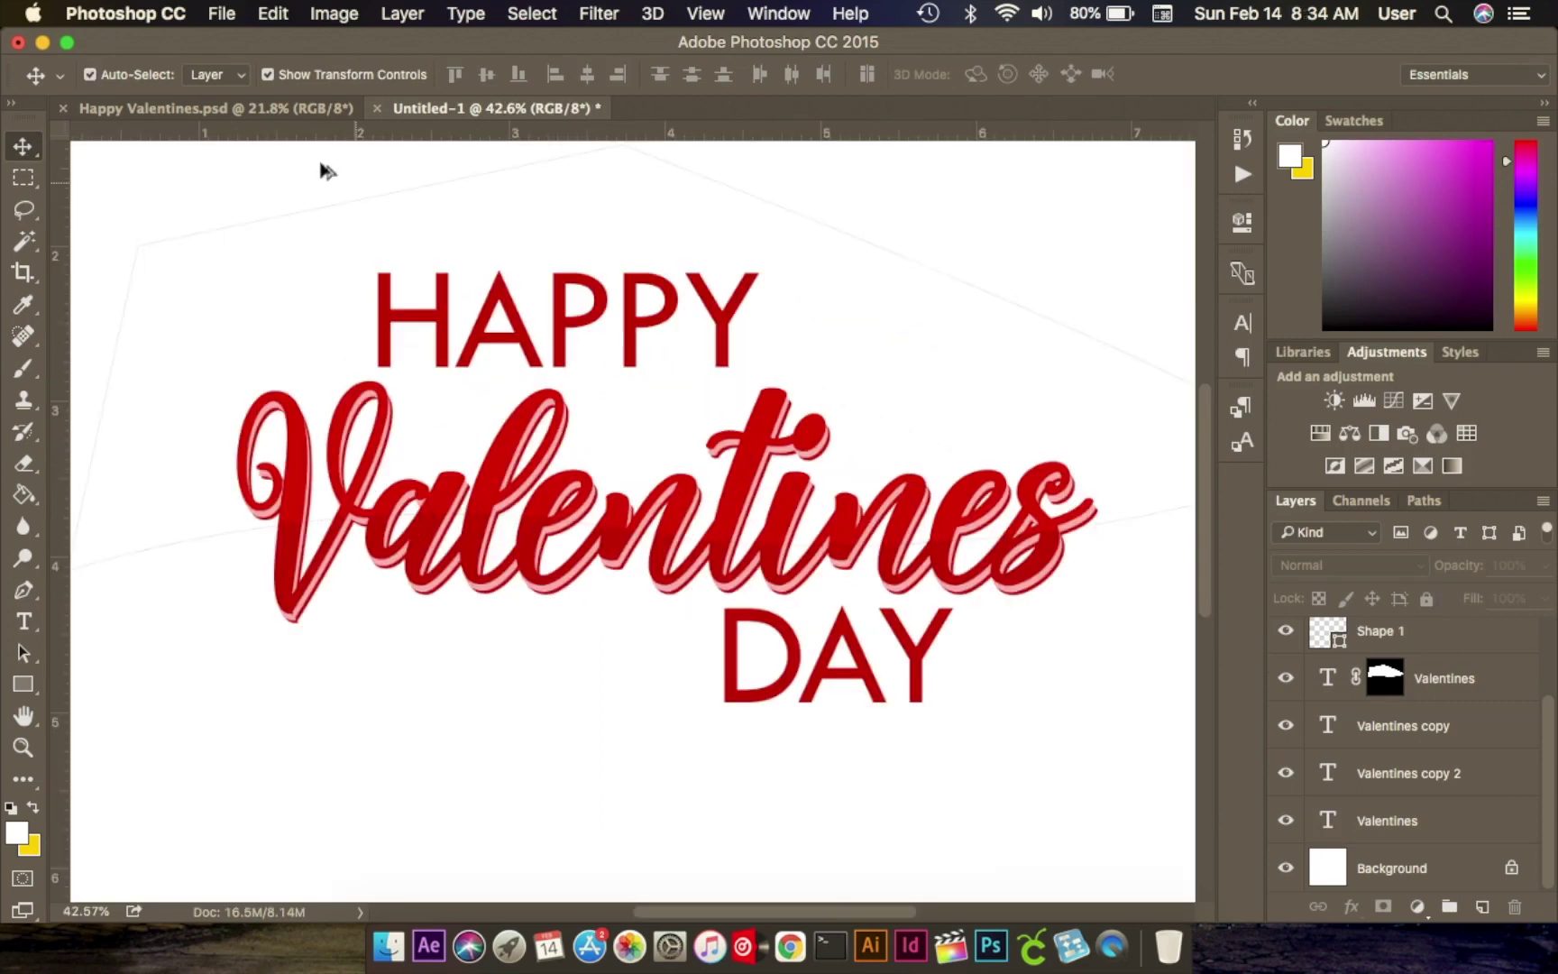
pyautogui.click(290, 115)
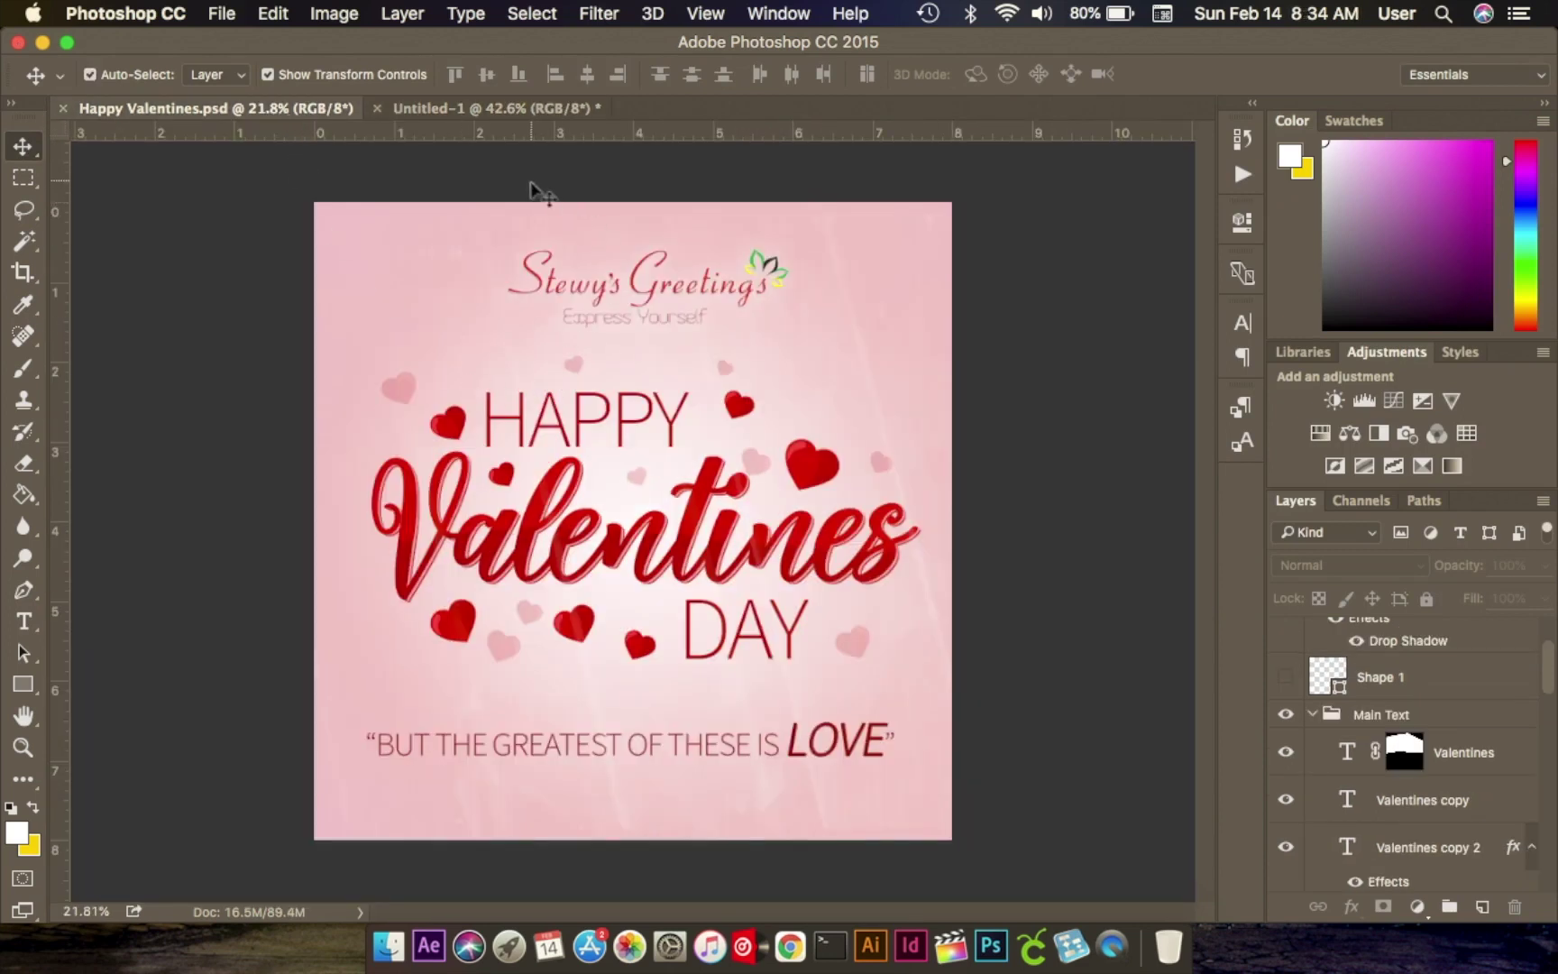
pyautogui.click(812, 479)
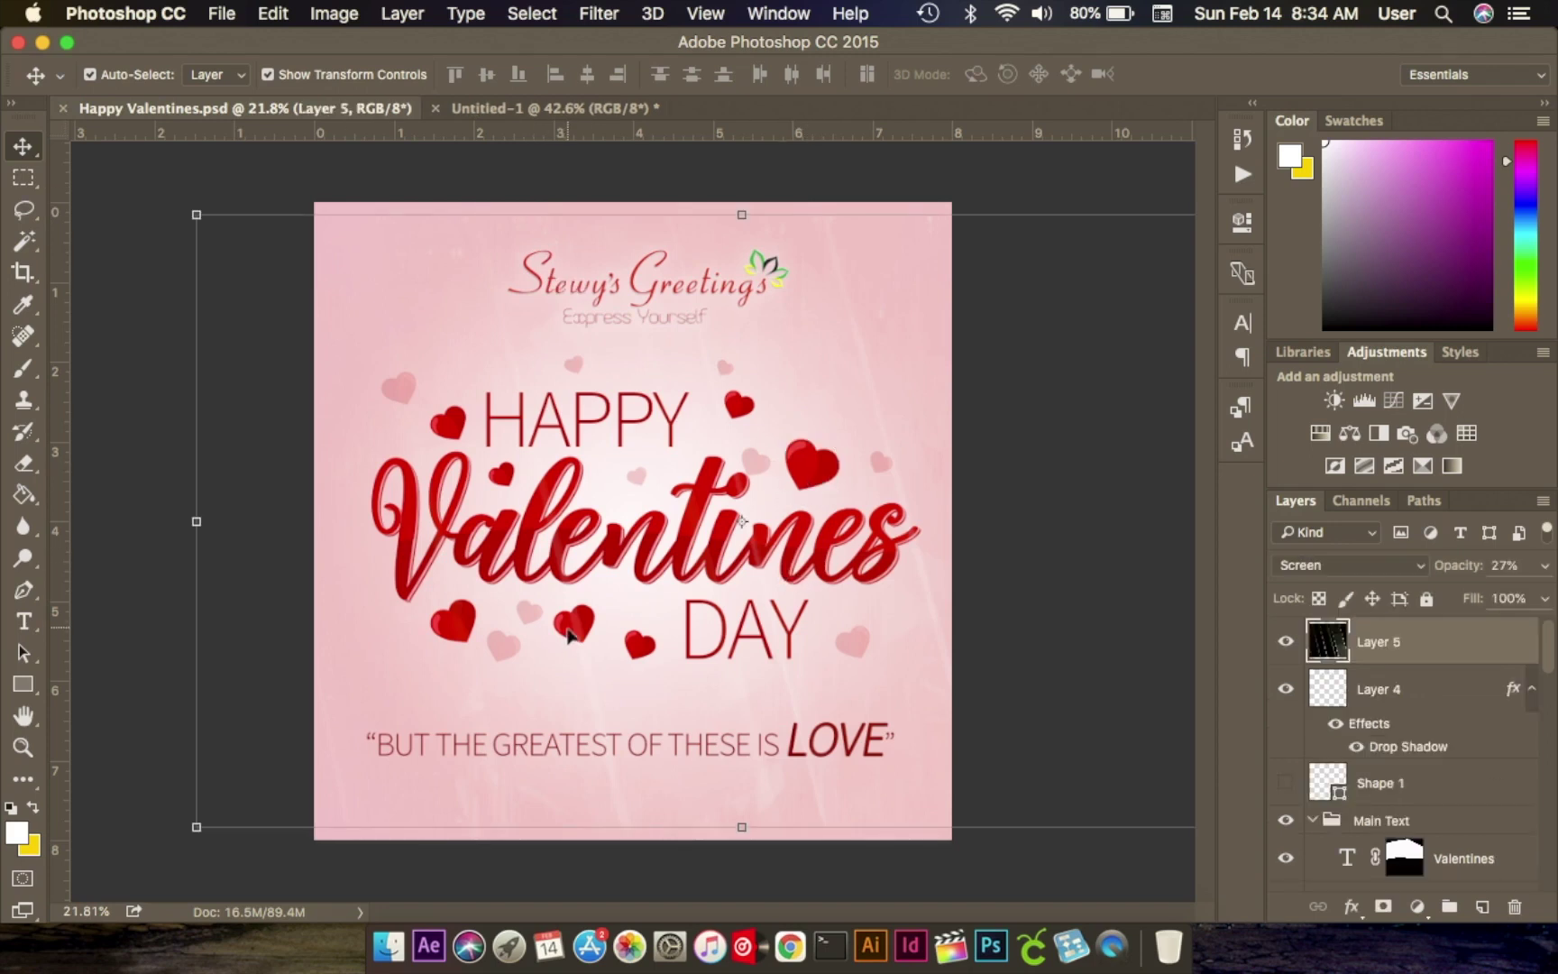
pyautogui.click(785, 945)
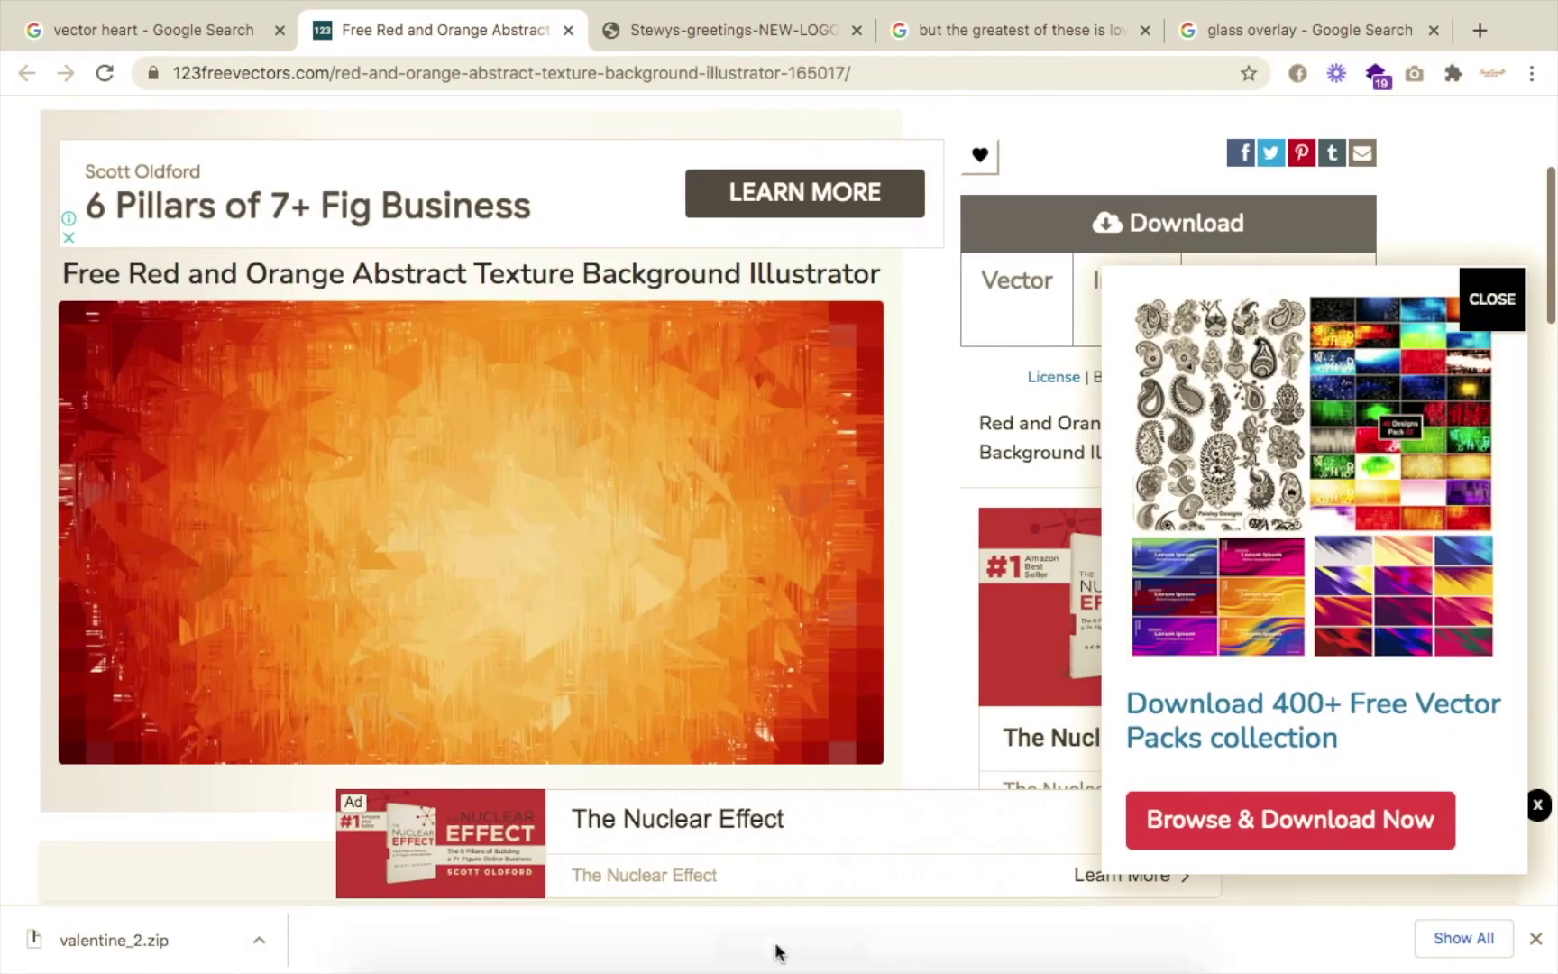
# Copy the Glossy Red Vector Heart image from the 'vector heart' search results tab.
pyautogui.click(686, 33)
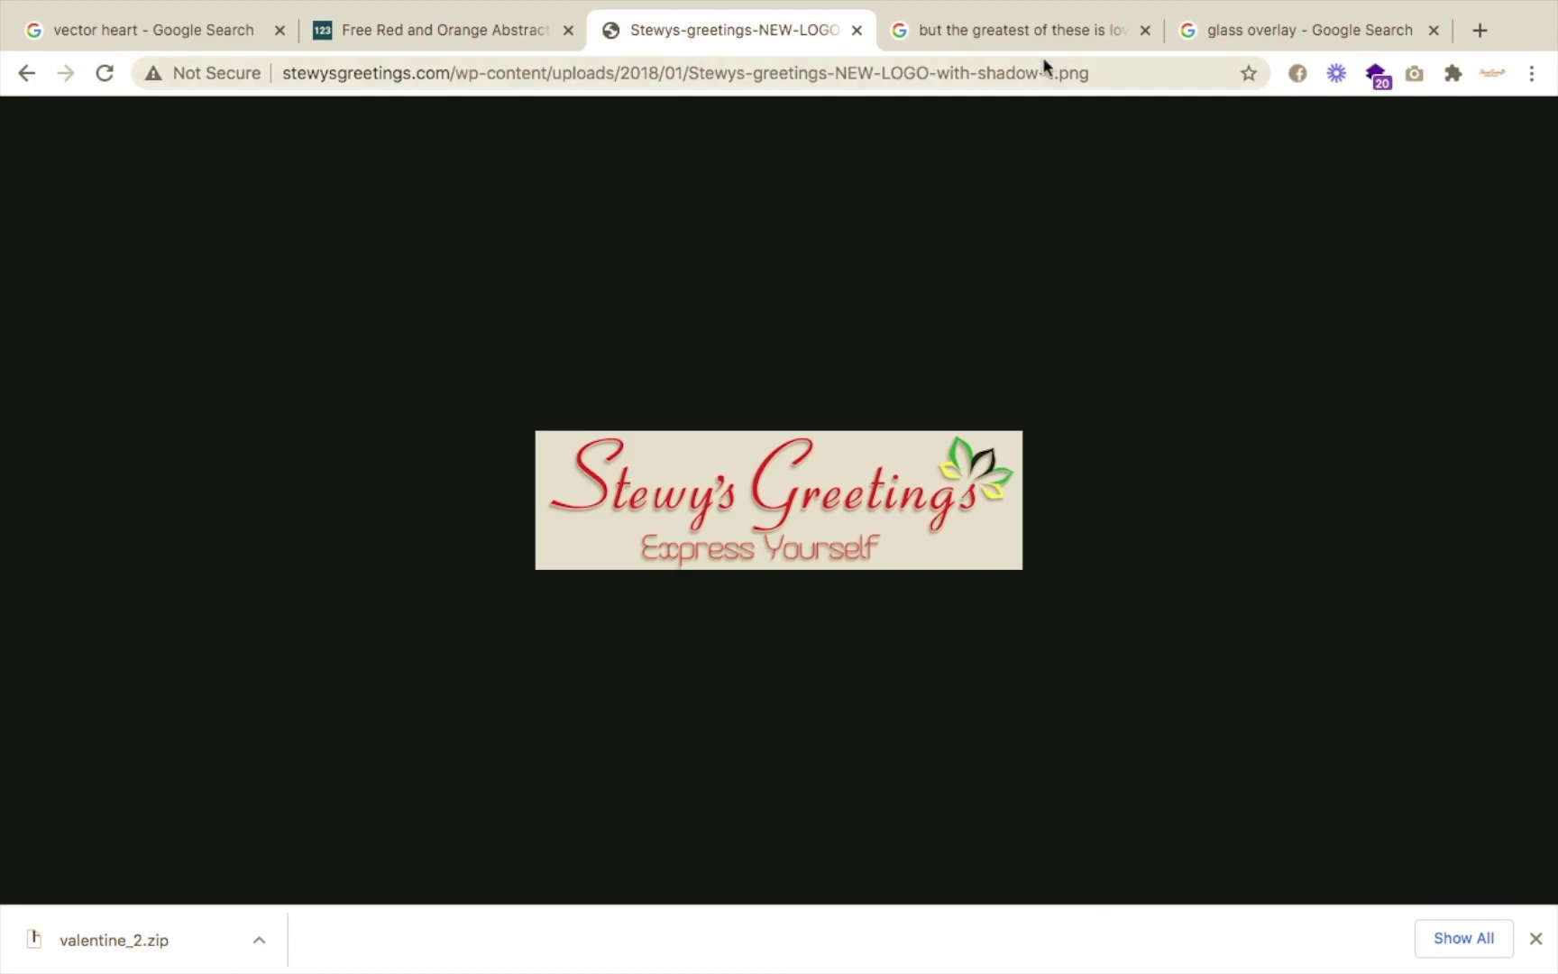
pyautogui.click(1055, 37)
pyautogui.click(1276, 28)
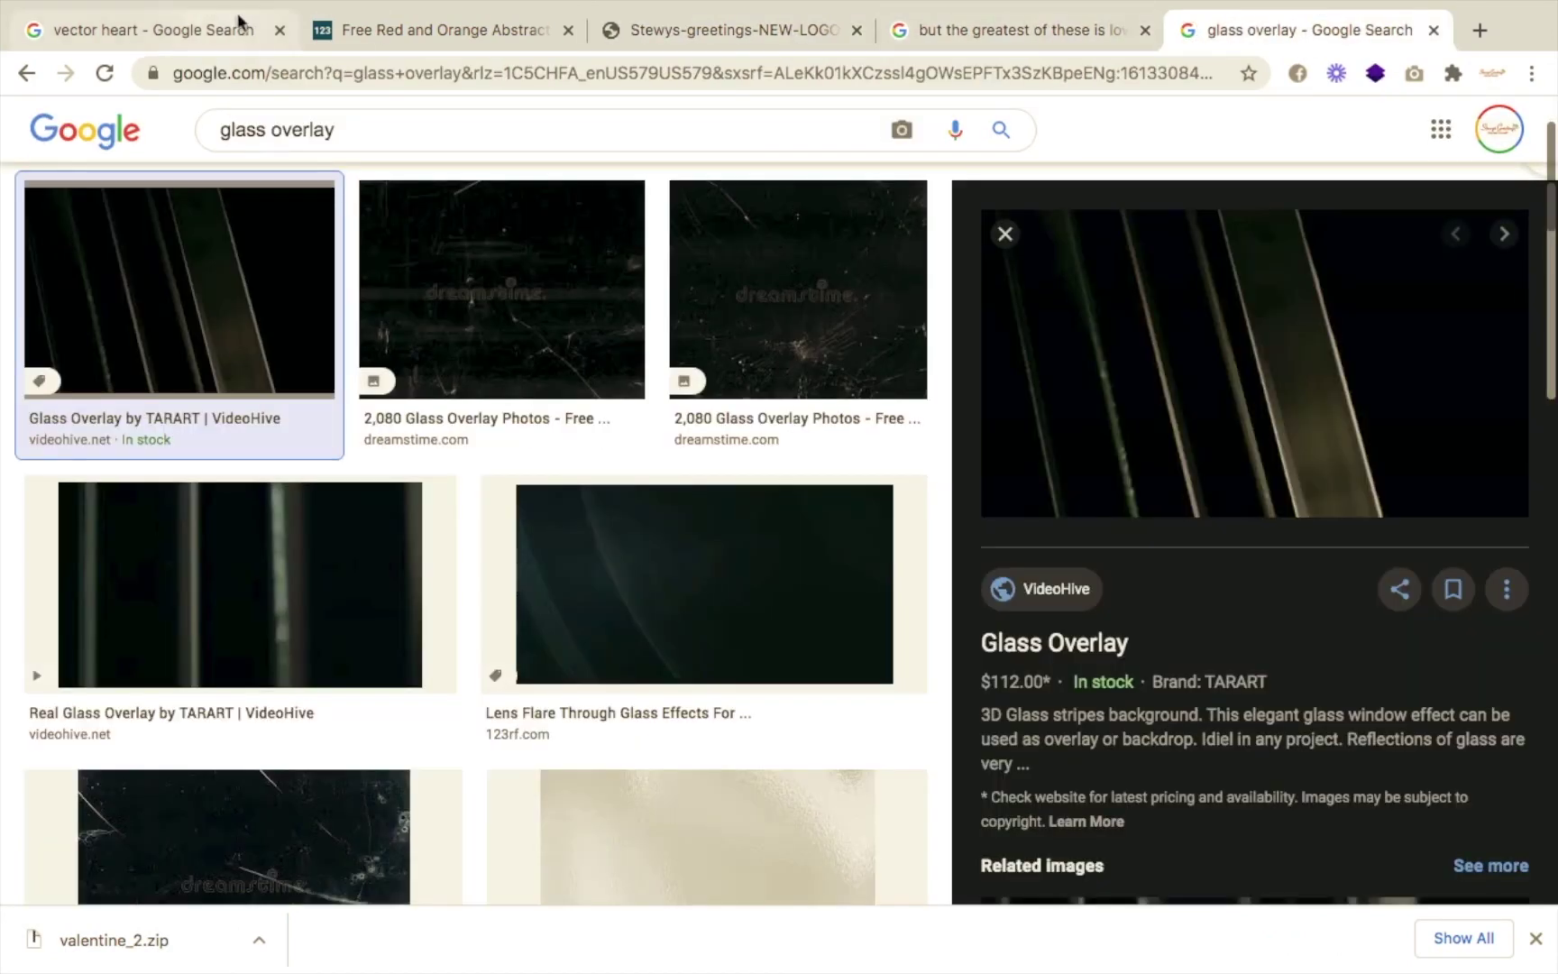
pyautogui.click(376, 31)
pyautogui.click(227, 27)
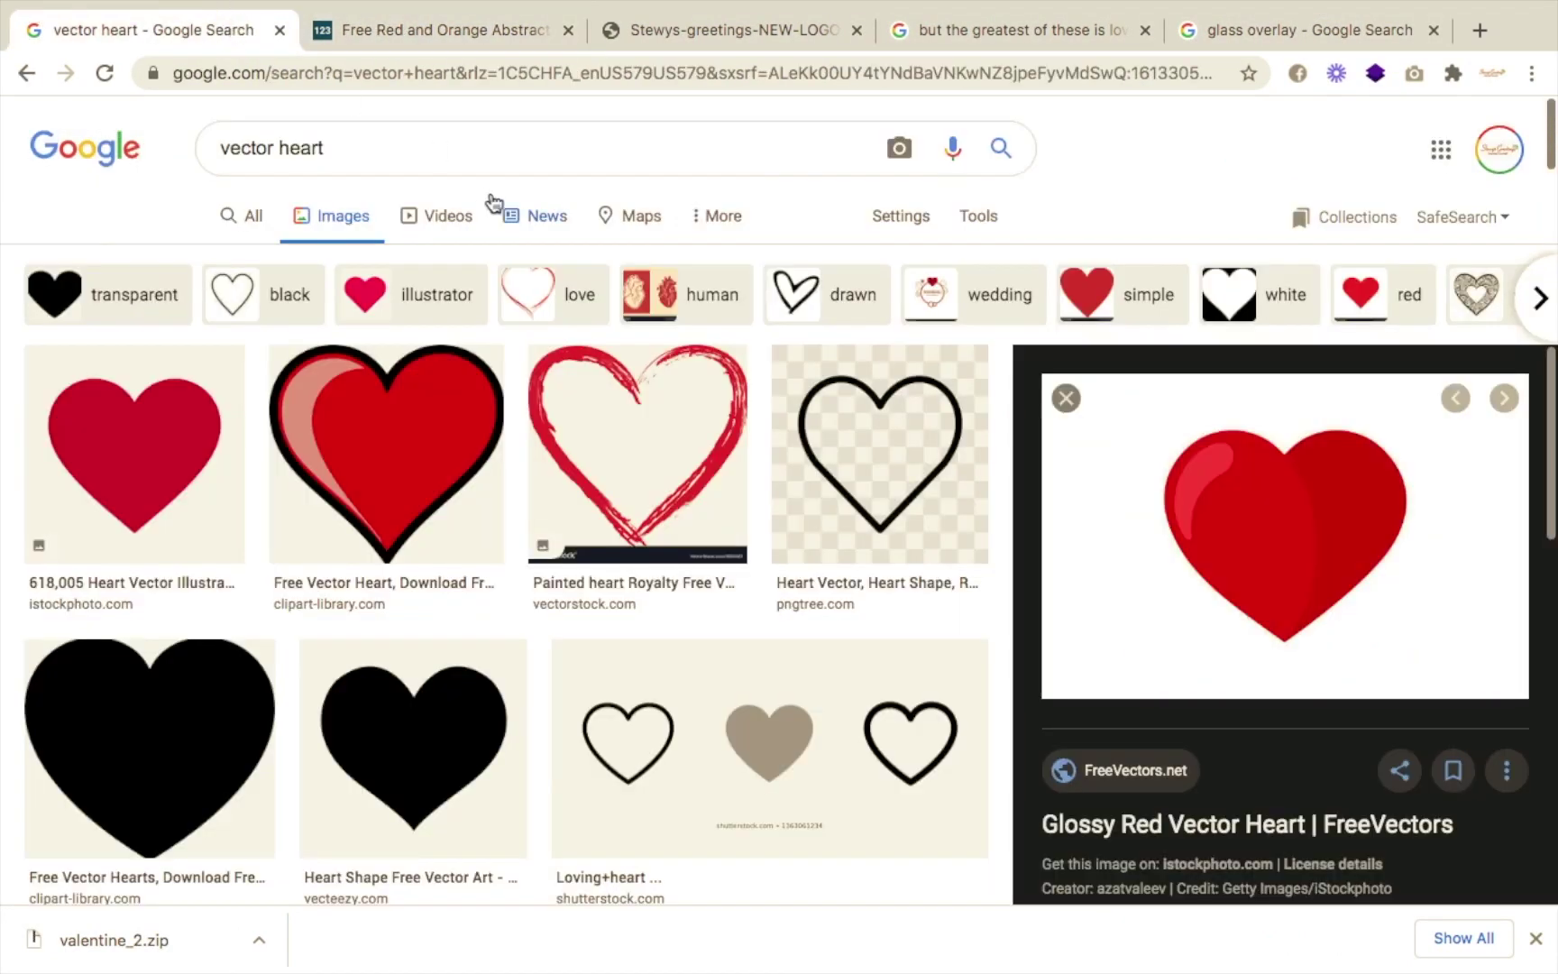
pyautogui.rightClick(1288, 541)
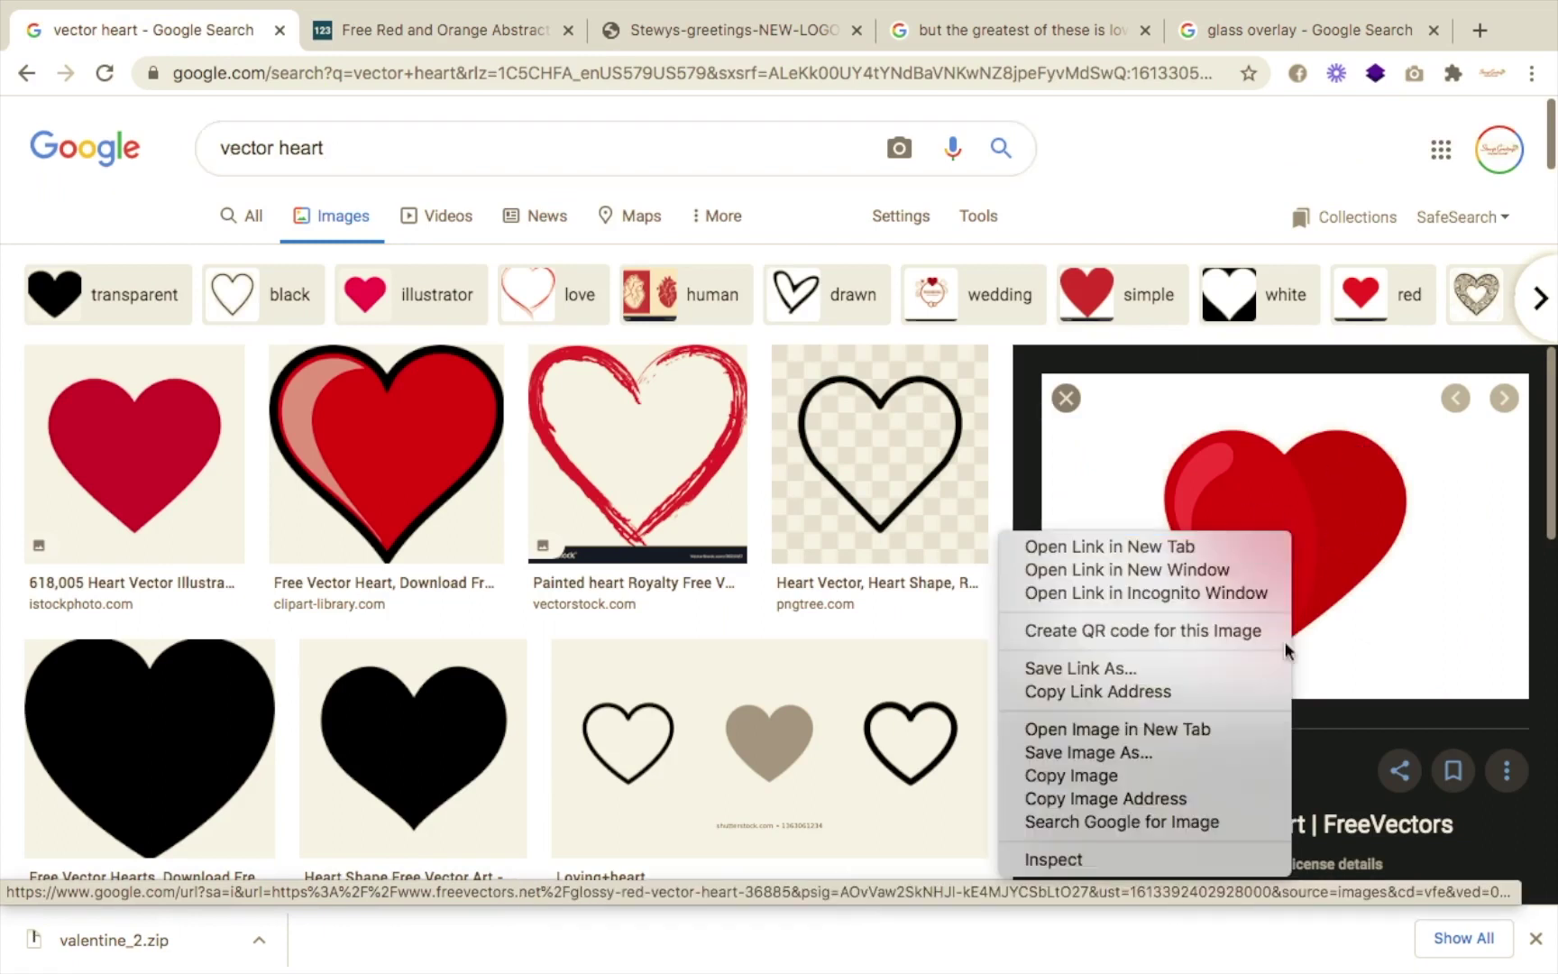
pyautogui.click(1184, 777)
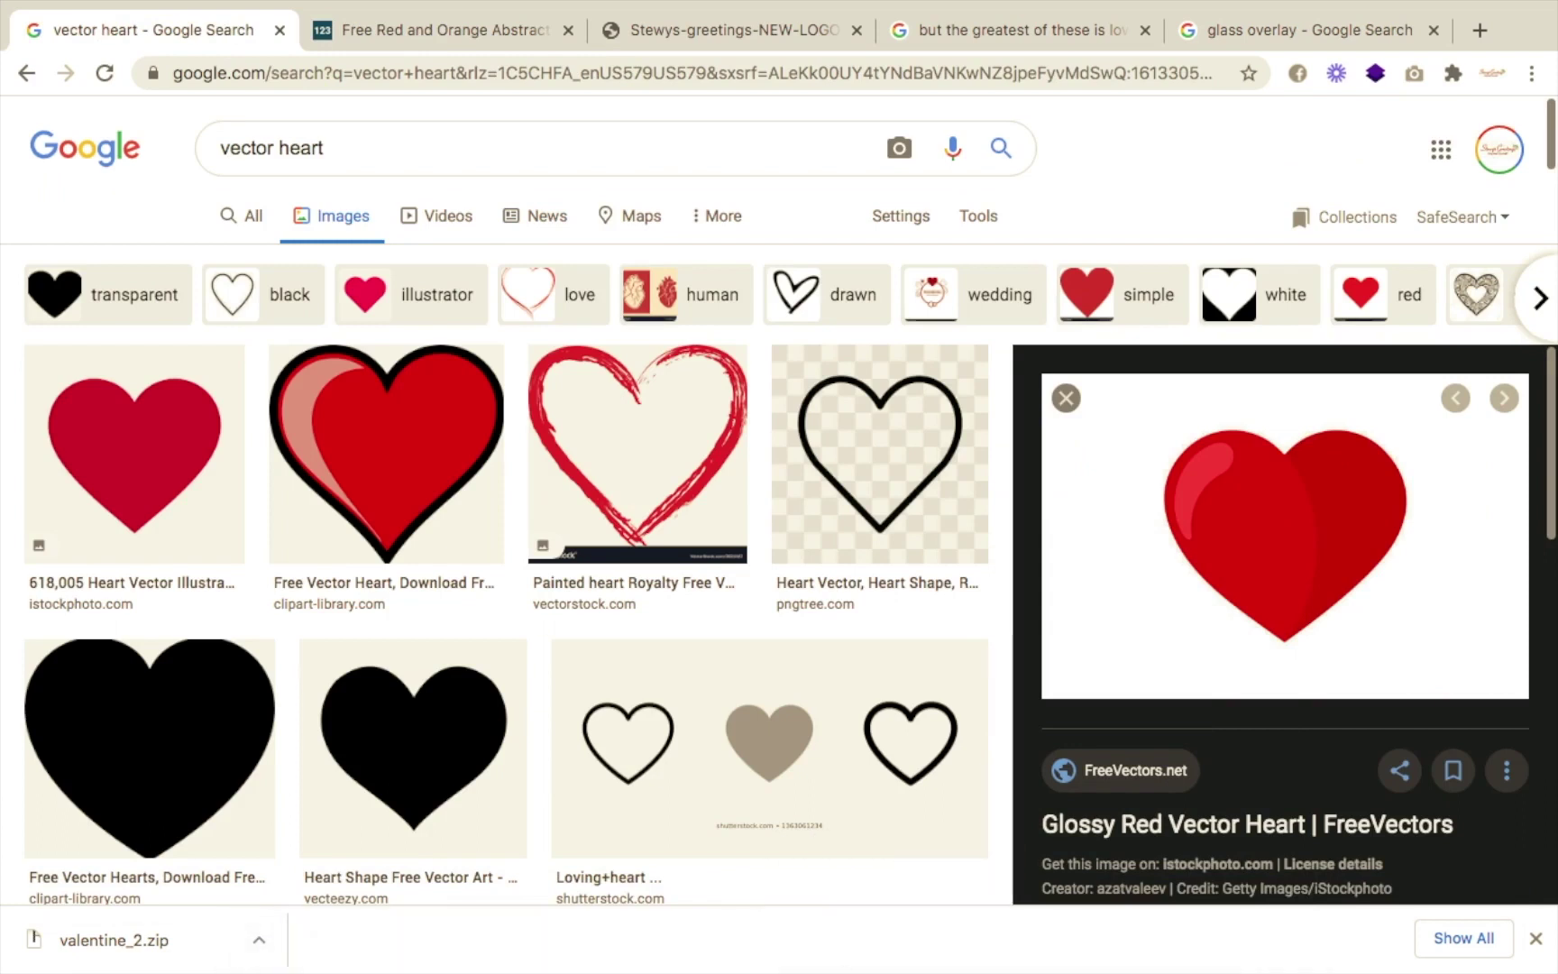
pyautogui.click(992, 929)
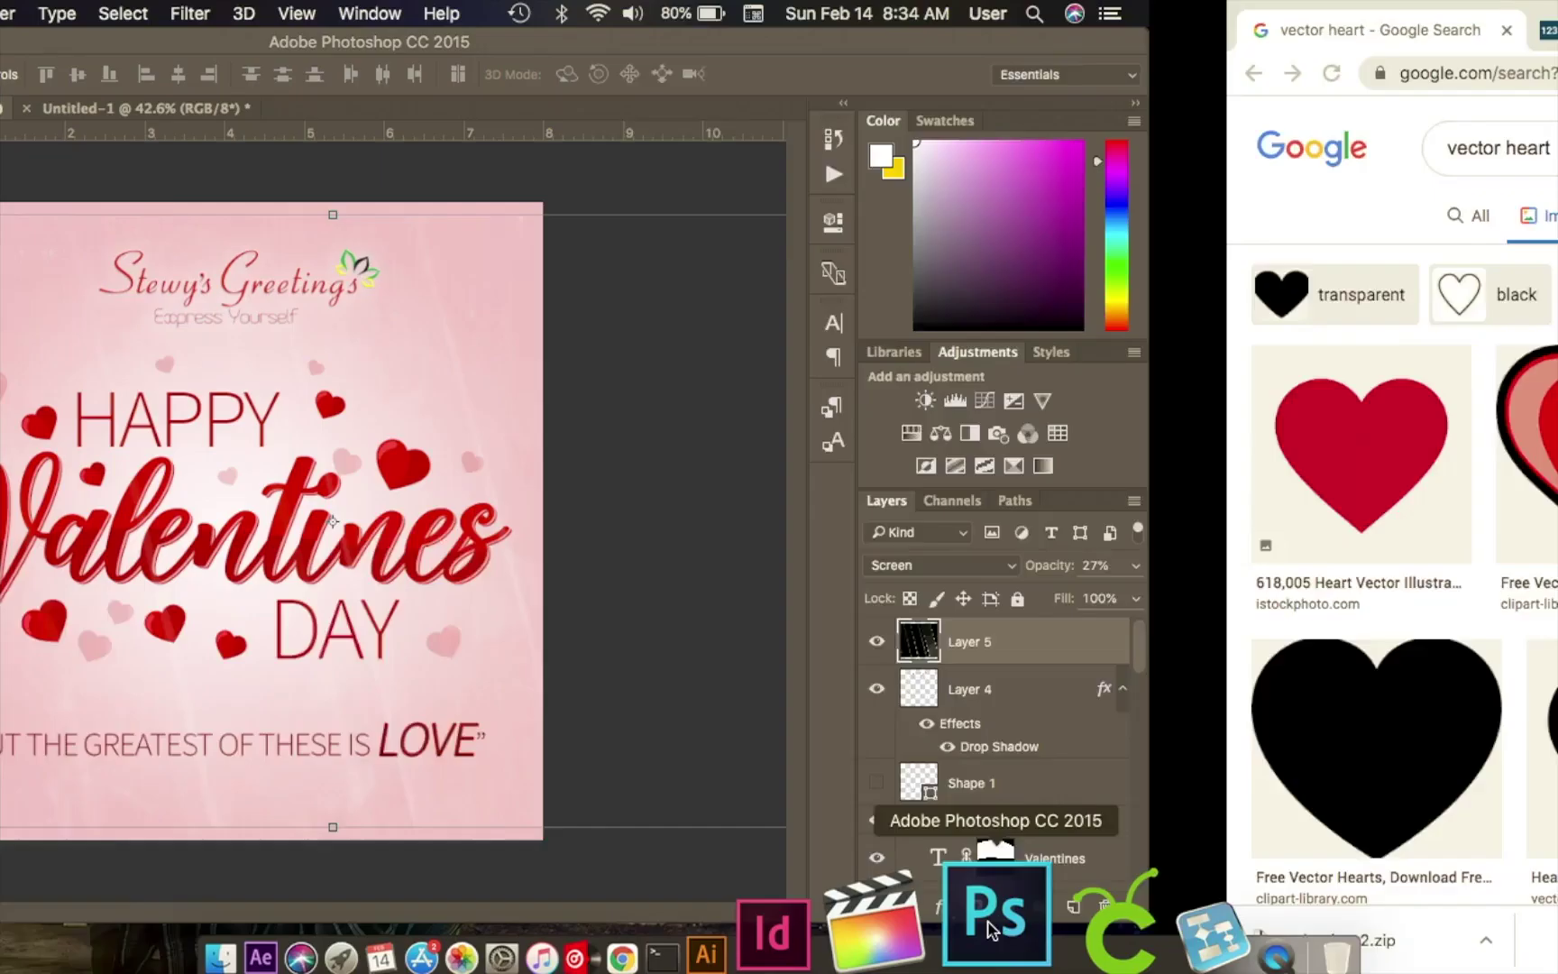
# Paste the glossy red heart into Untitled-1 as Layer 1, directly above the DAY layer.
pyautogui.click(565, 108)
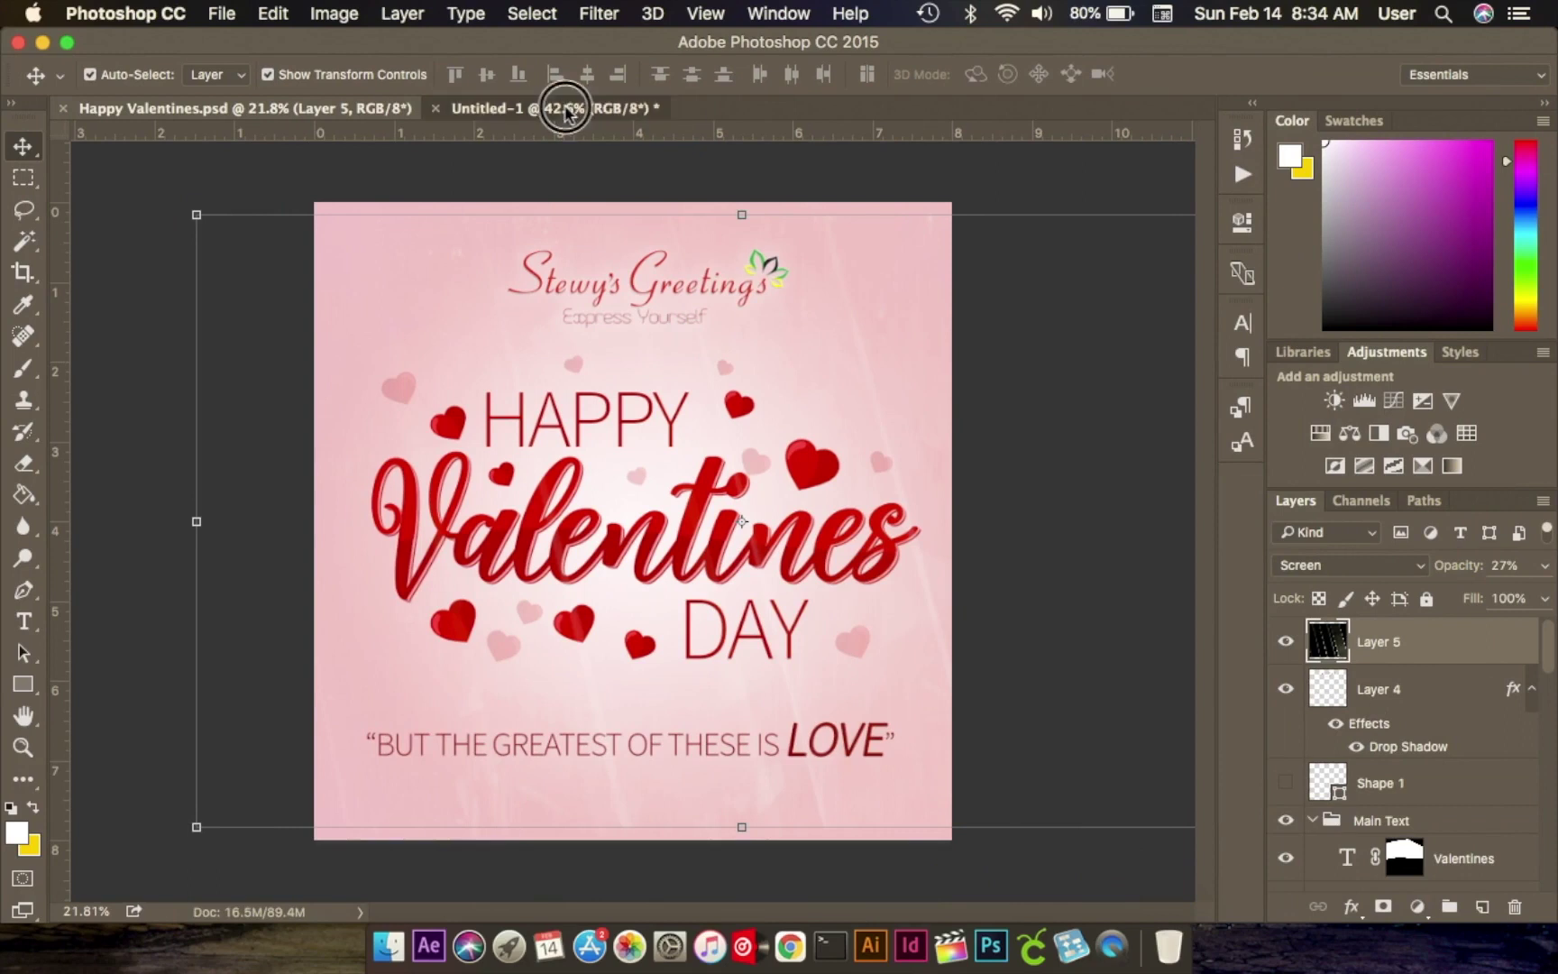
pyautogui.scroll(-3, 640, 653)
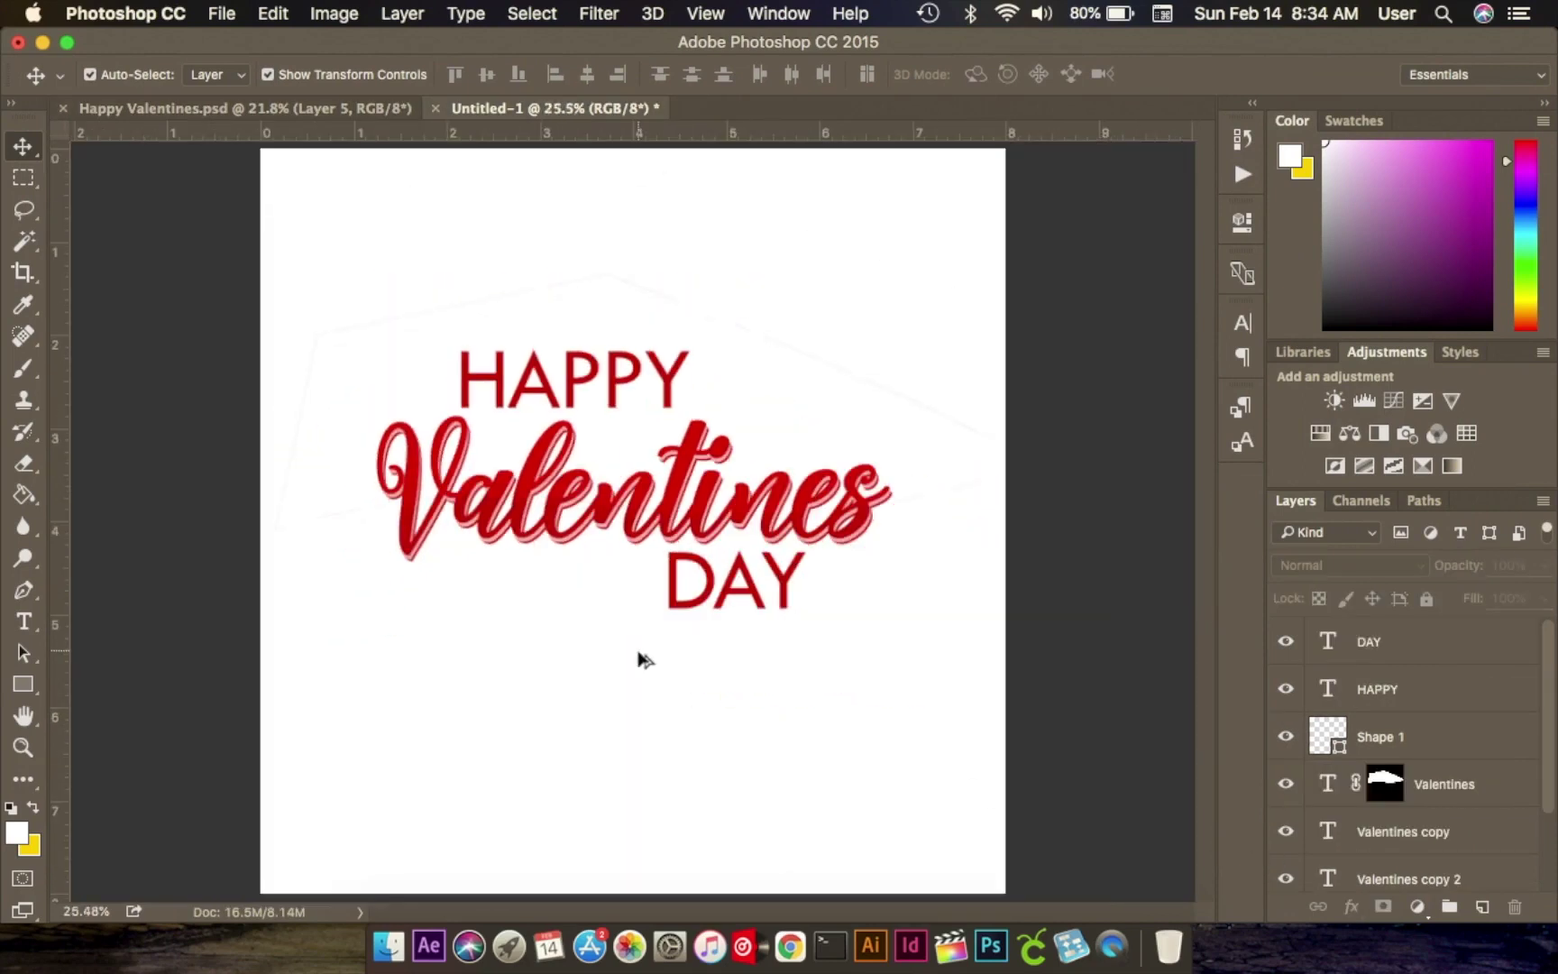
pyautogui.click(1359, 640)
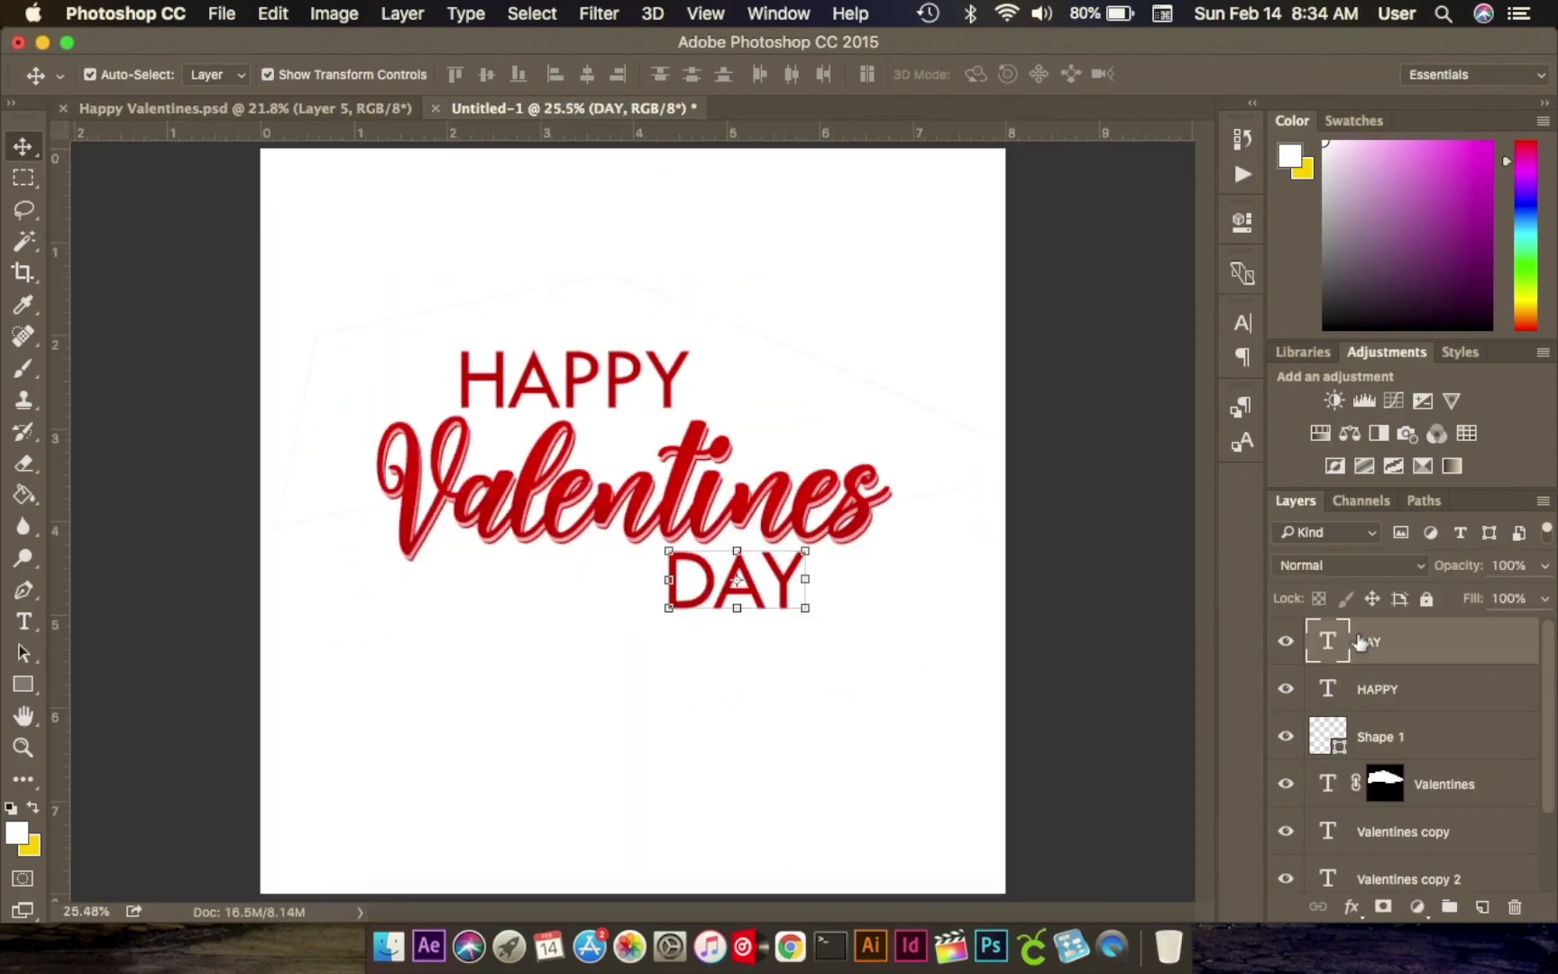
pyautogui.press('super+v')
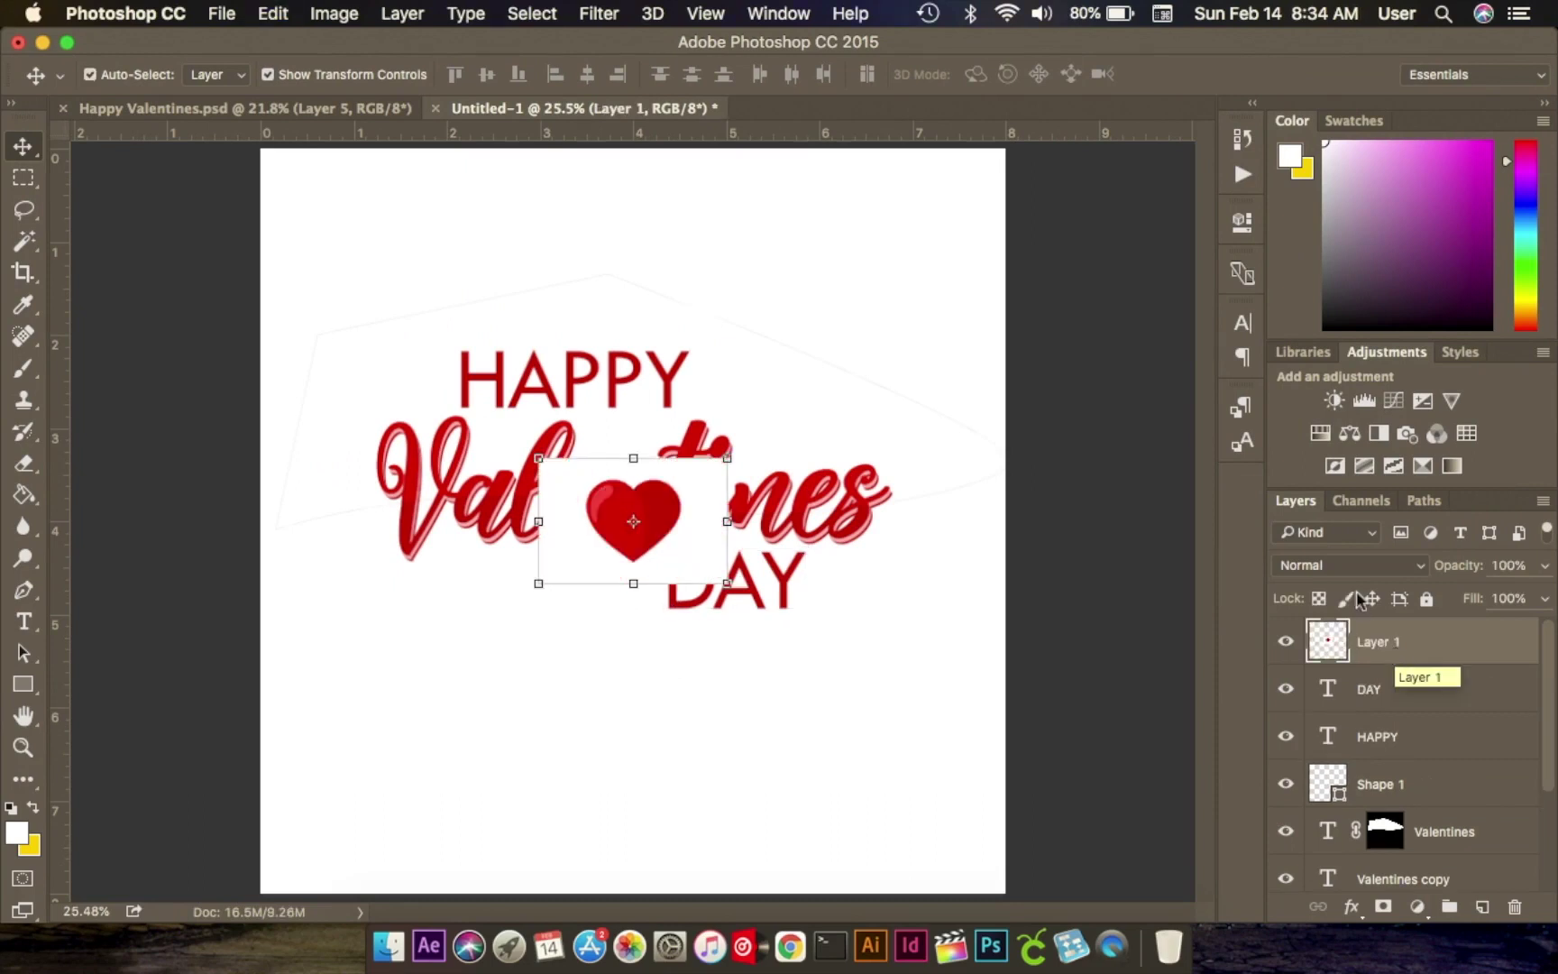
pyautogui.click(26, 243)
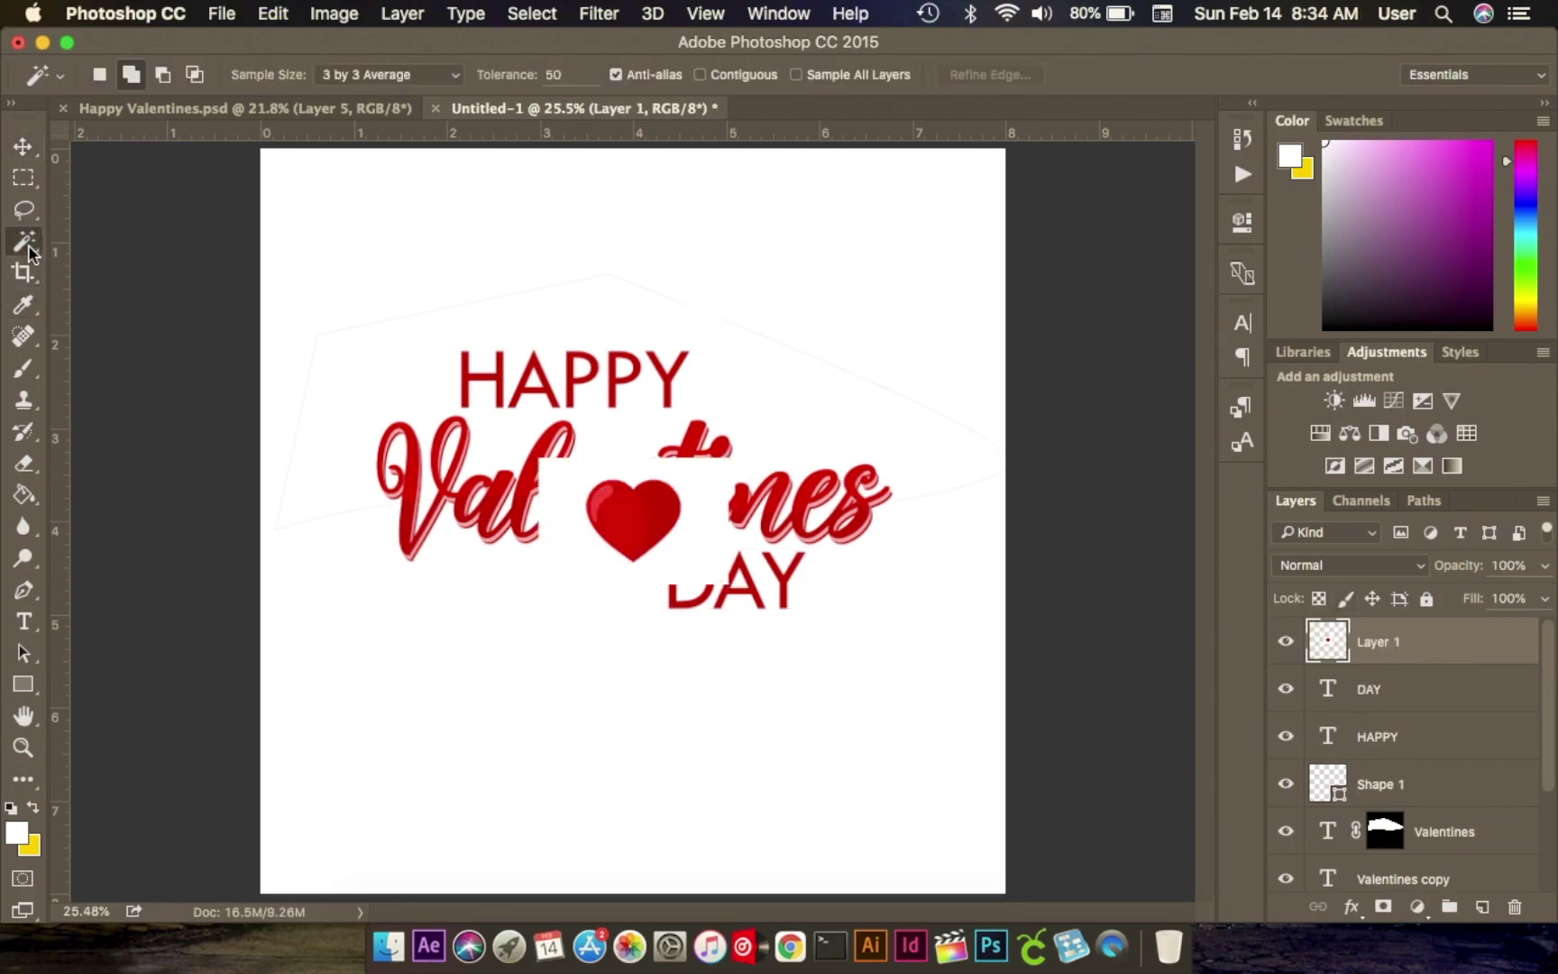
# Delete the pasted heart's white background with the Magic Wand and deselect.
pyautogui.moveTo(28, 250)
pyautogui.mouseDown()
pyautogui.moveTo(111, 237)
pyautogui.moveTo(122, 267)
pyautogui.mouseUp()
pyautogui.click(713, 539)
pyautogui.press('Delete')
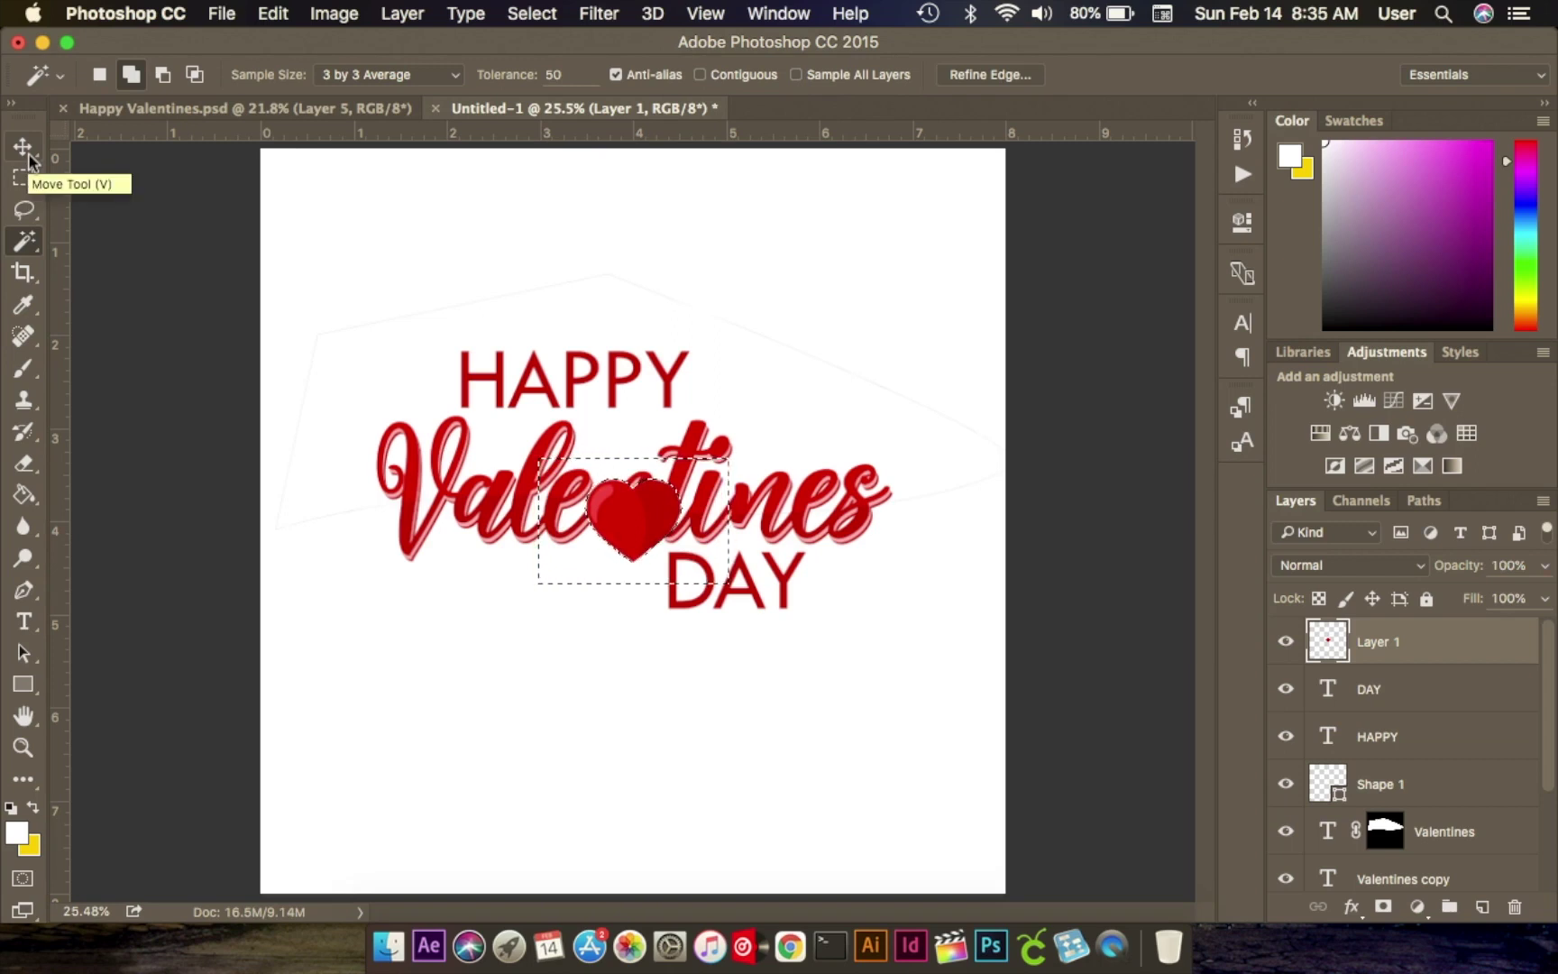
pyautogui.press('super+d')
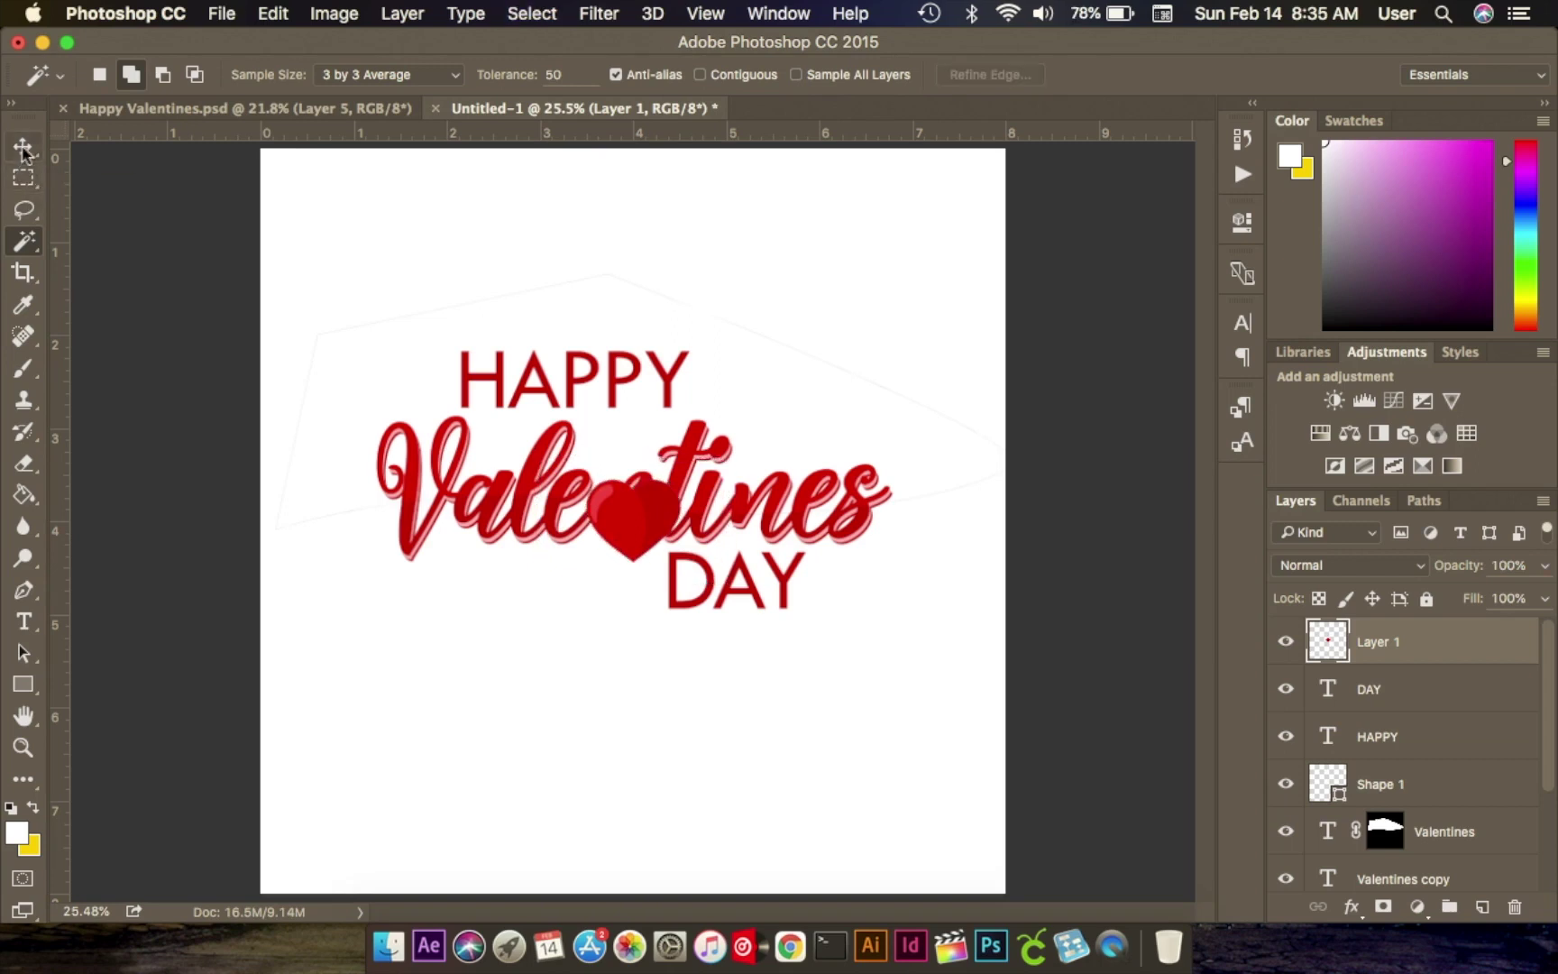
# Scale the heart down to about 52% and bring up the Happy Valentines.psd reference.
pyautogui.click(23, 149)
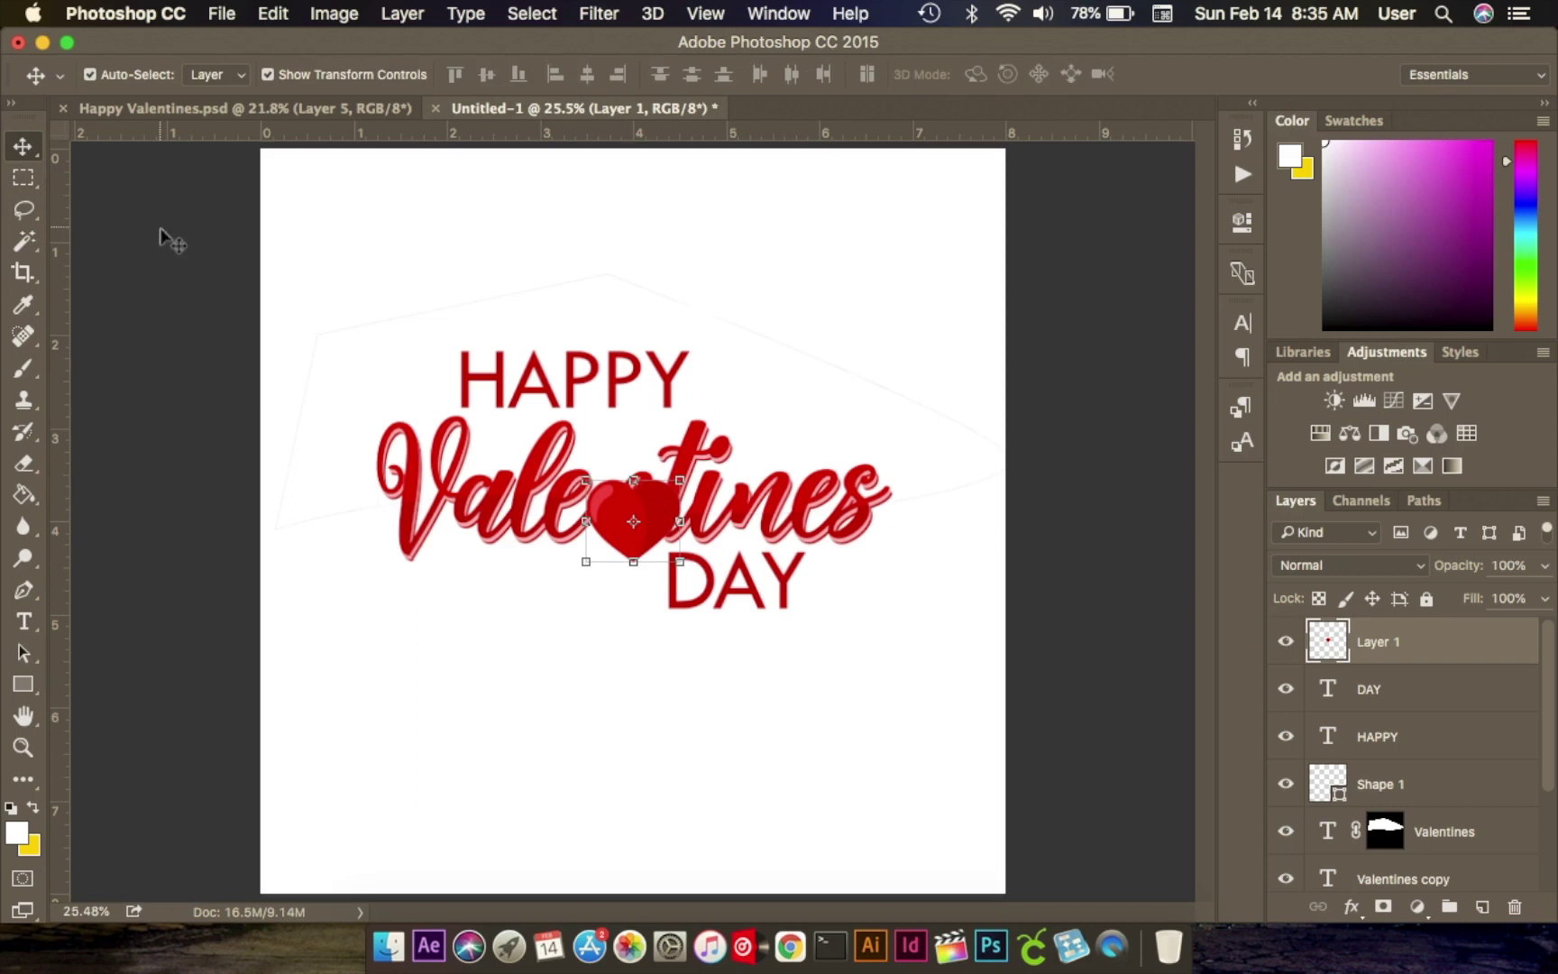
pyautogui.moveTo(685, 479); pyautogui.dragTo(660, 507)
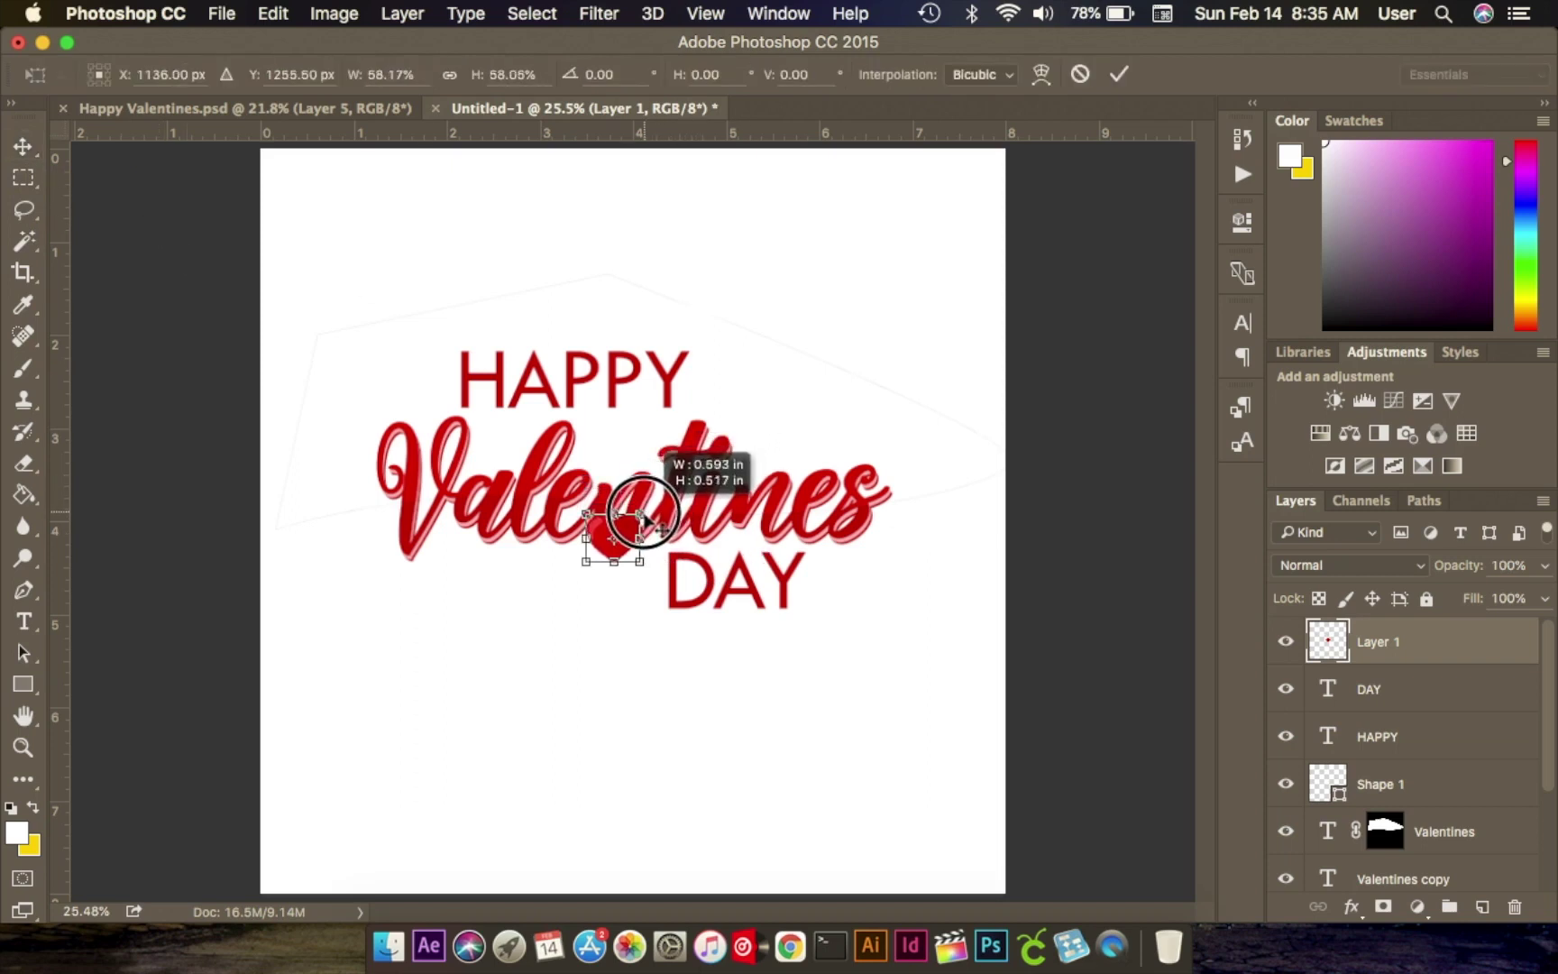
pyautogui.moveTo(642, 518); pyautogui.dragTo(635, 521)
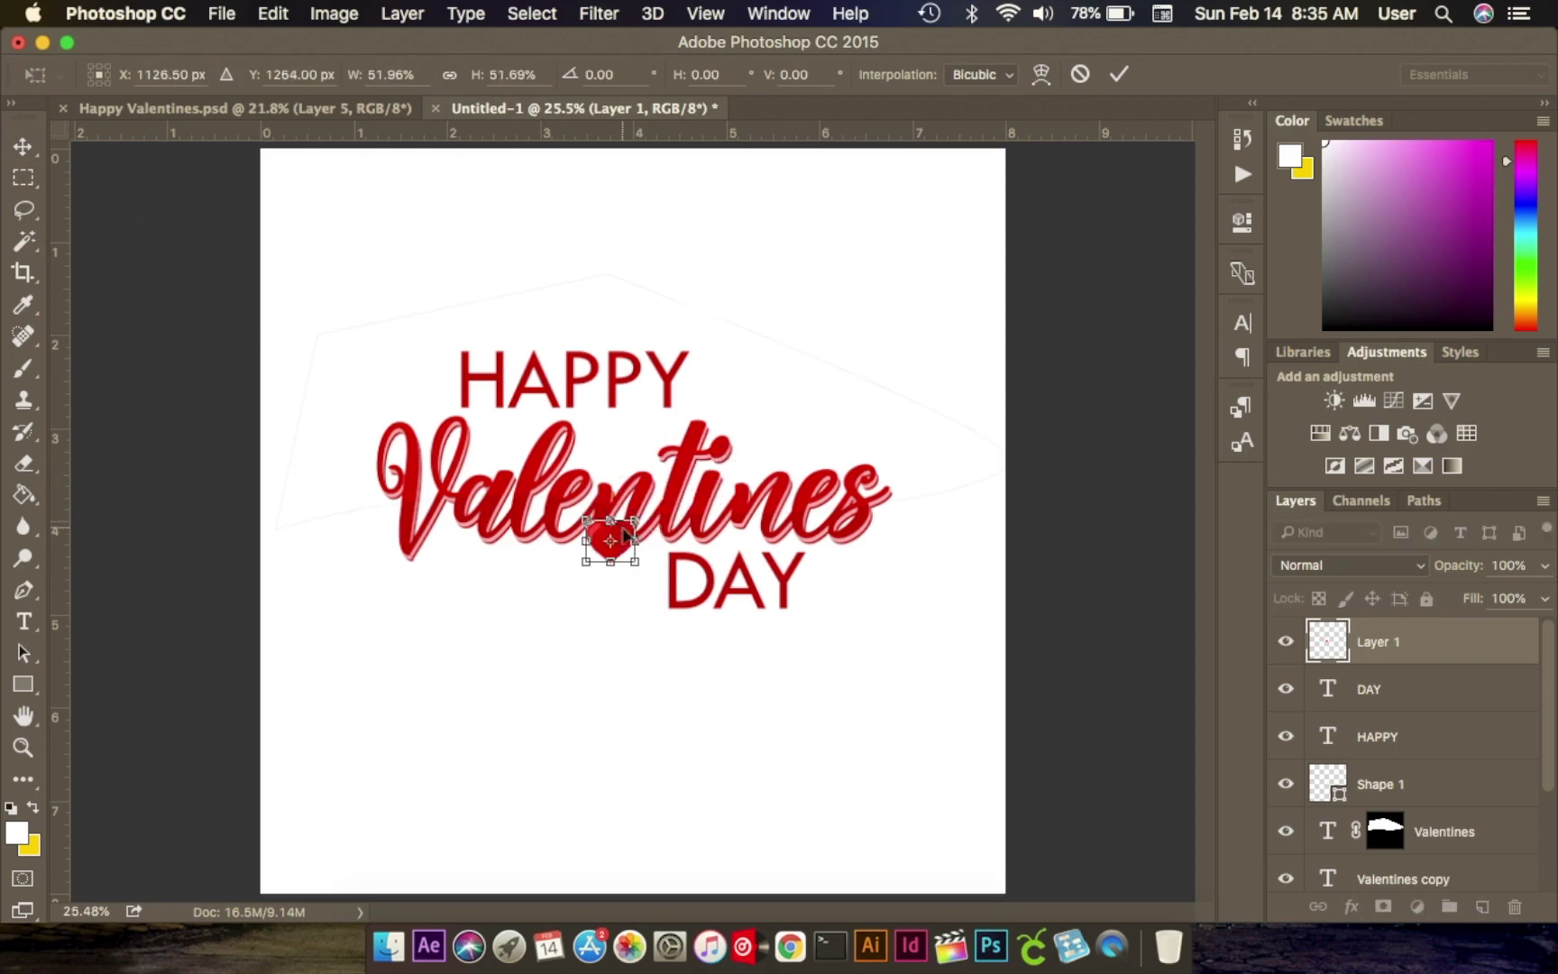
pyautogui.click(339, 110)
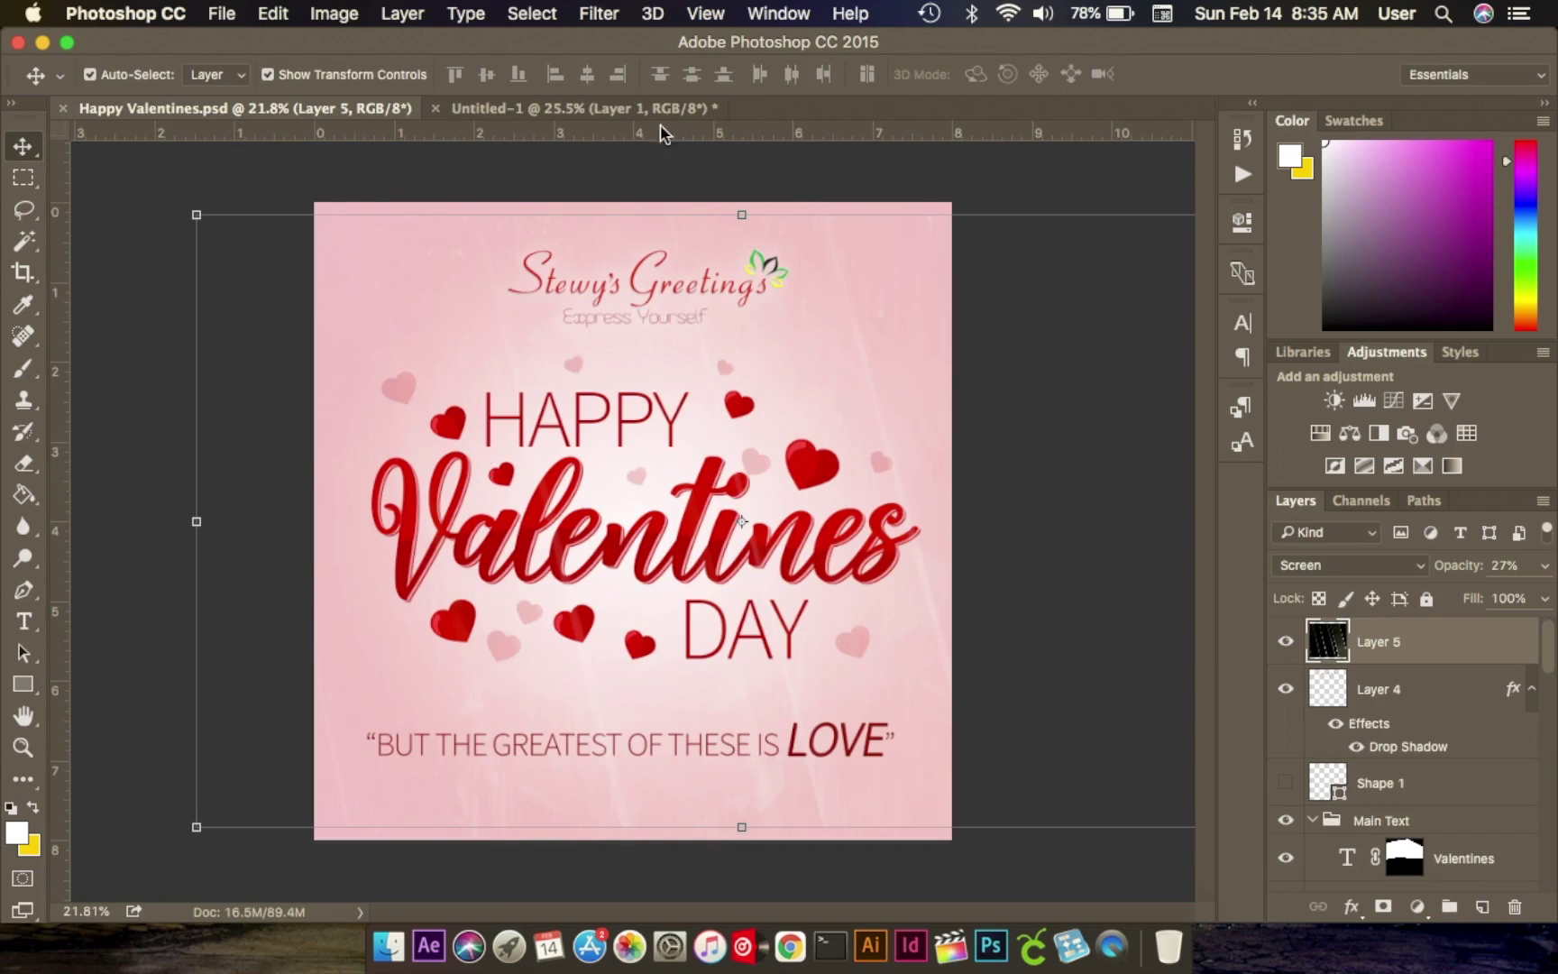
# Tilt the red heart slightly and place it under the 'Vale' letters.
pyautogui.click(632, 109)
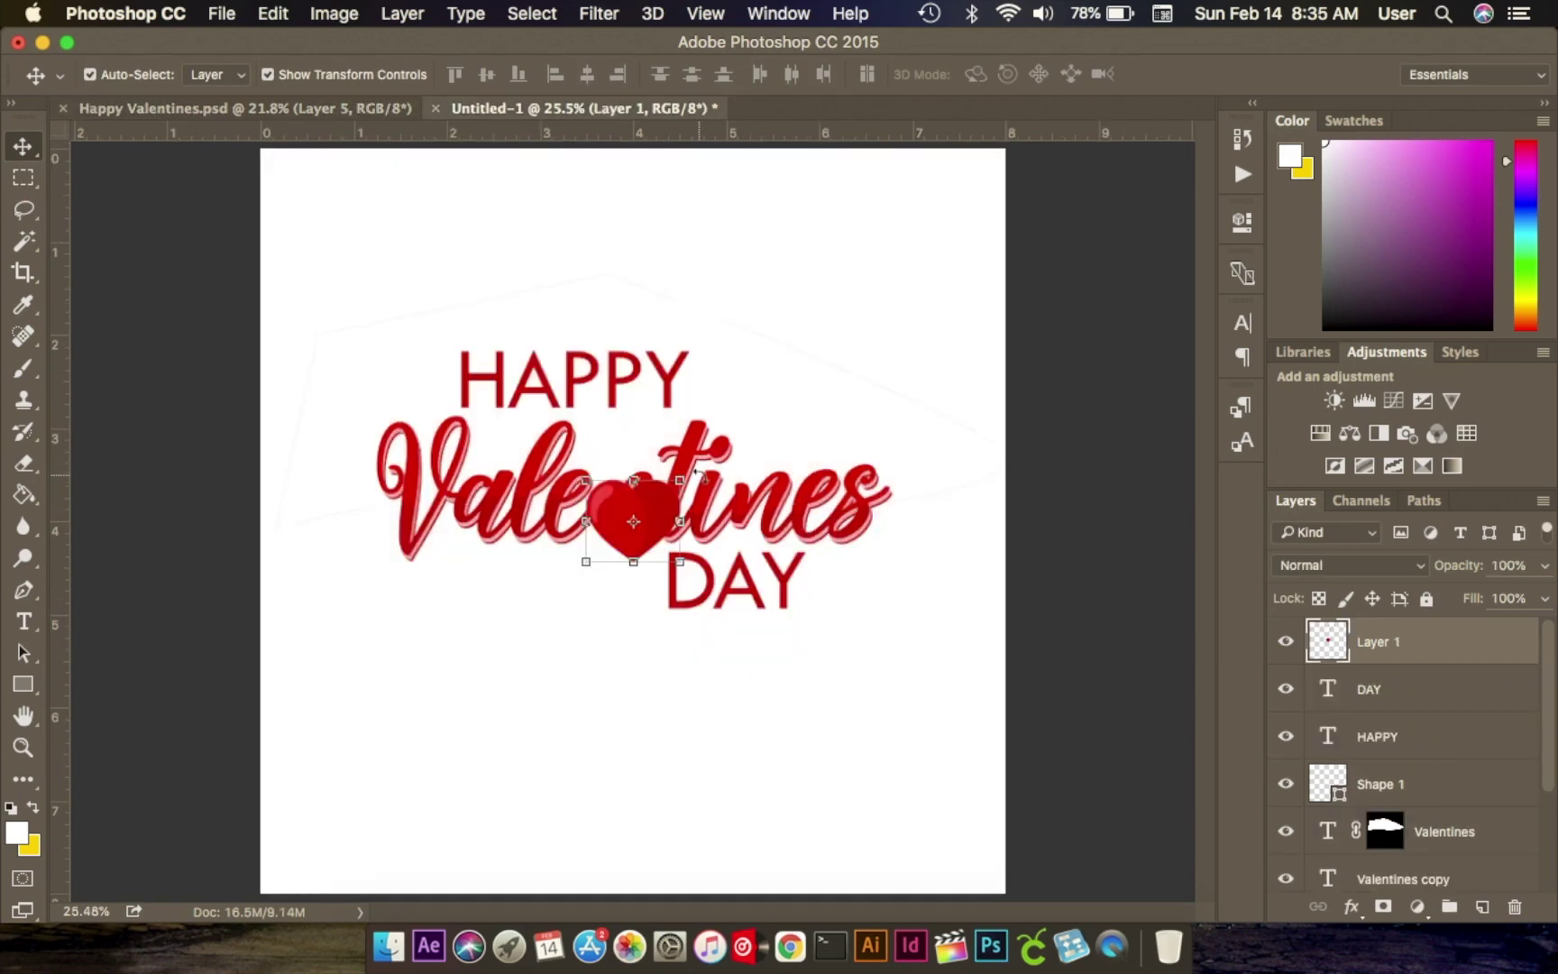
pyautogui.moveTo(699, 474); pyautogui.dragTo(747, 393)
pyautogui.moveTo(649, 477); pyautogui.dragTo(514, 583)
pyautogui.click(1119, 74)
pyautogui.click(670, 661)
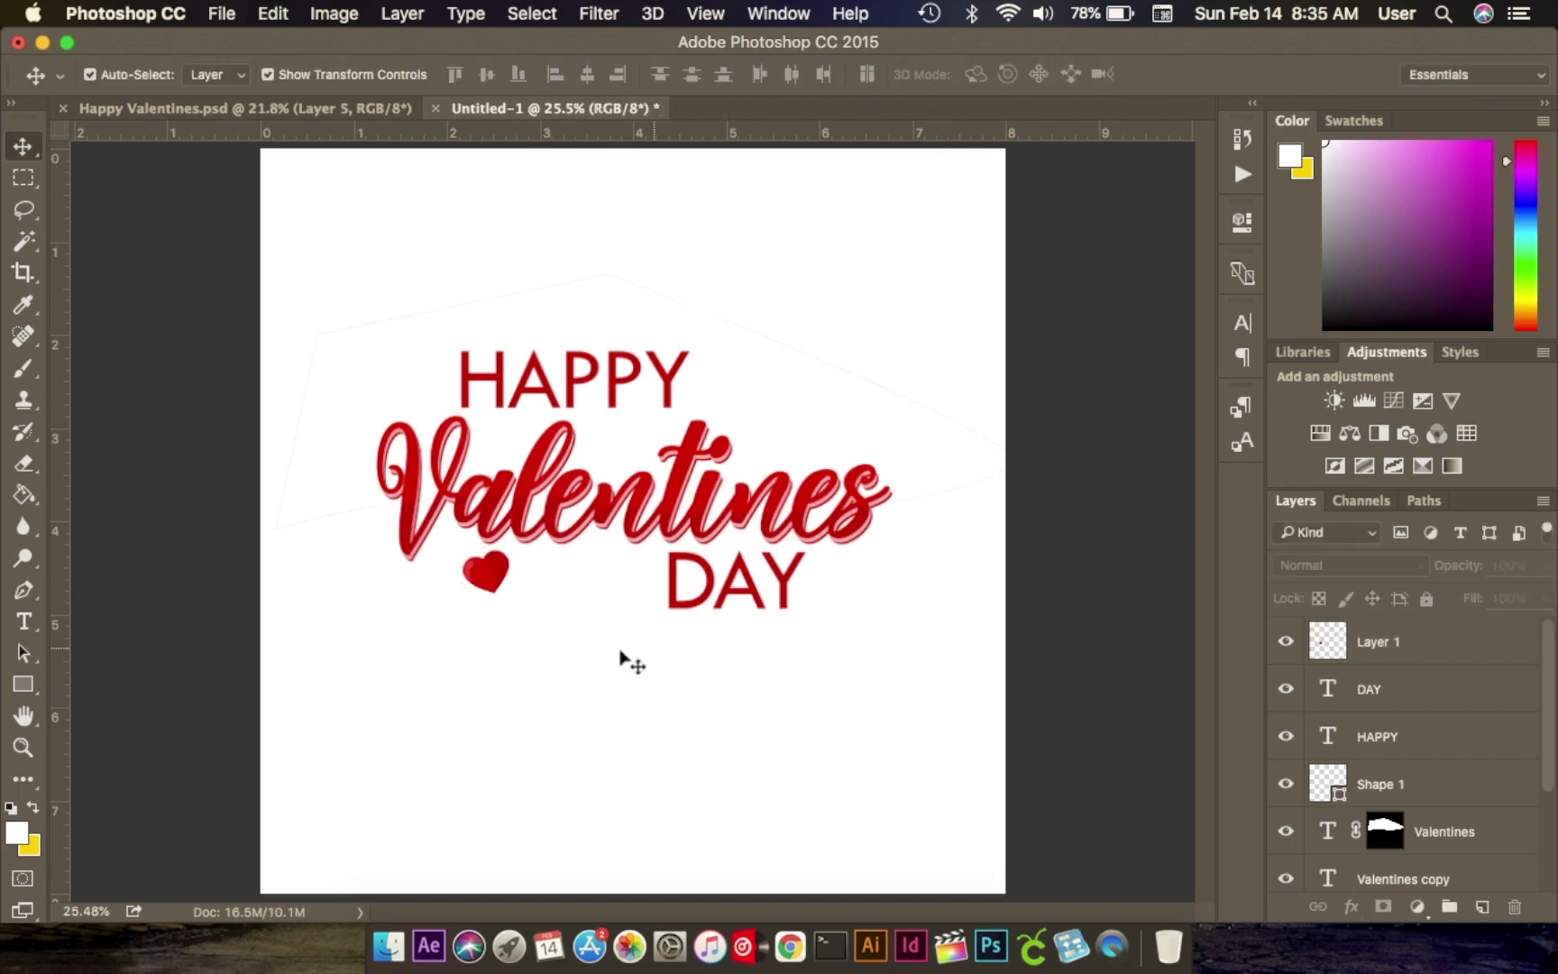
# Add a heart copy to the right, shrunk to about 59% and tilted about 17°.
pyautogui.moveTo(452, 598); pyautogui.dragTo(593, 523)
pyautogui.click(593, 528)
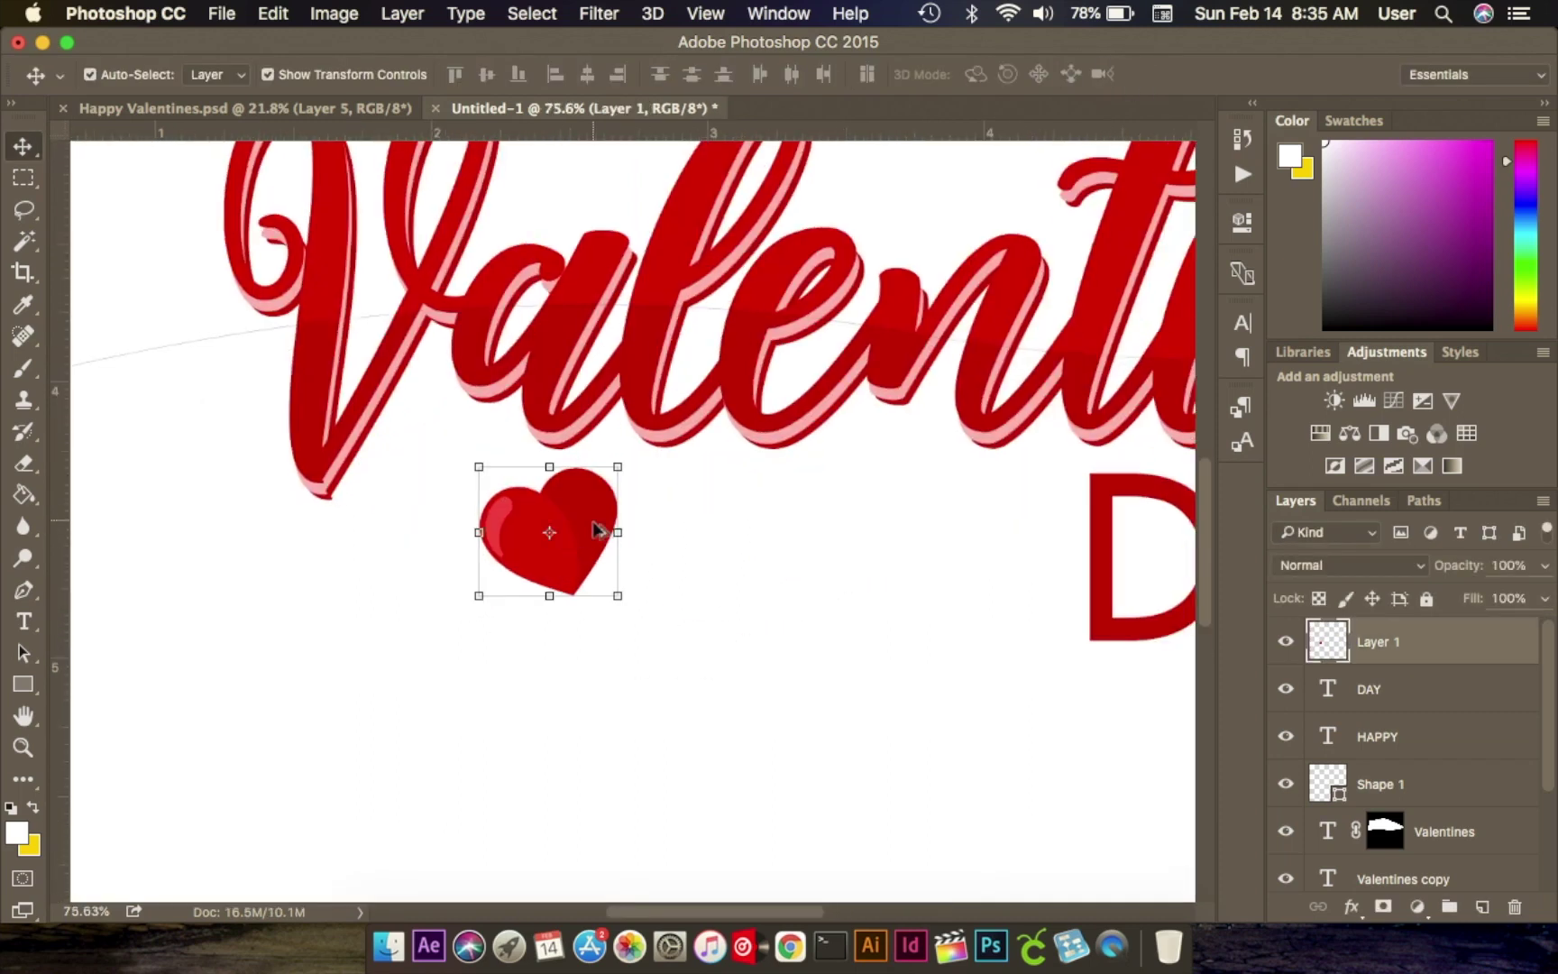
pyautogui.moveTo(595, 527); pyautogui.dragTo(999, 574)
pyautogui.moveTo(1016, 639); pyautogui.dragTo(958, 587)
pyautogui.moveTo(1006, 498); pyautogui.dragTo(1015, 507)
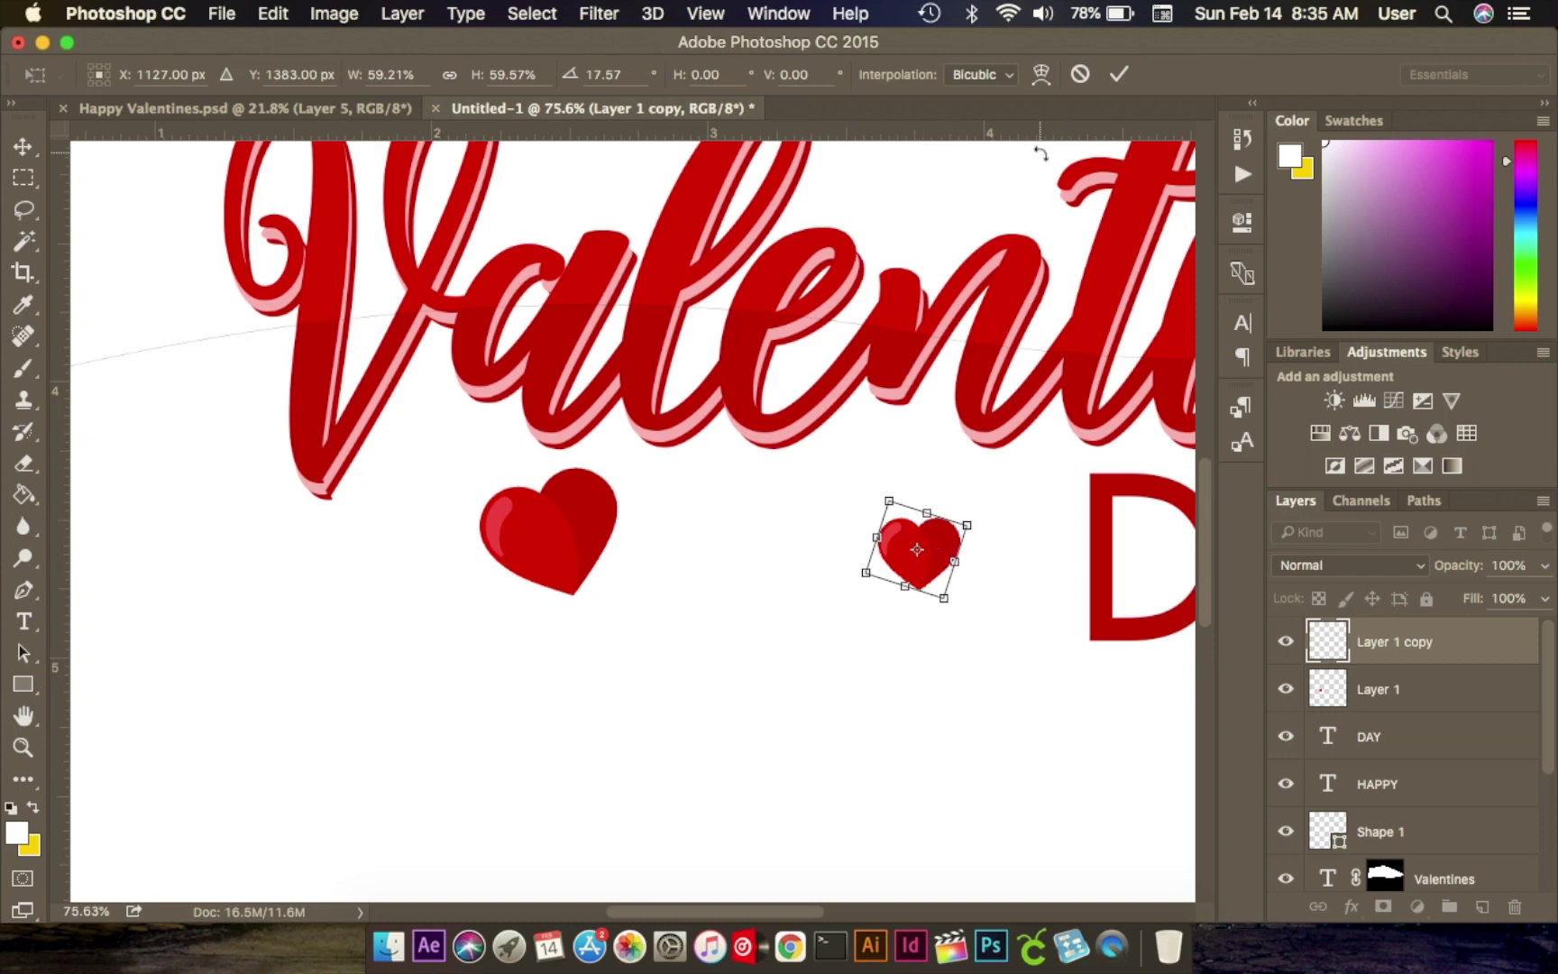
pyautogui.press('Return')
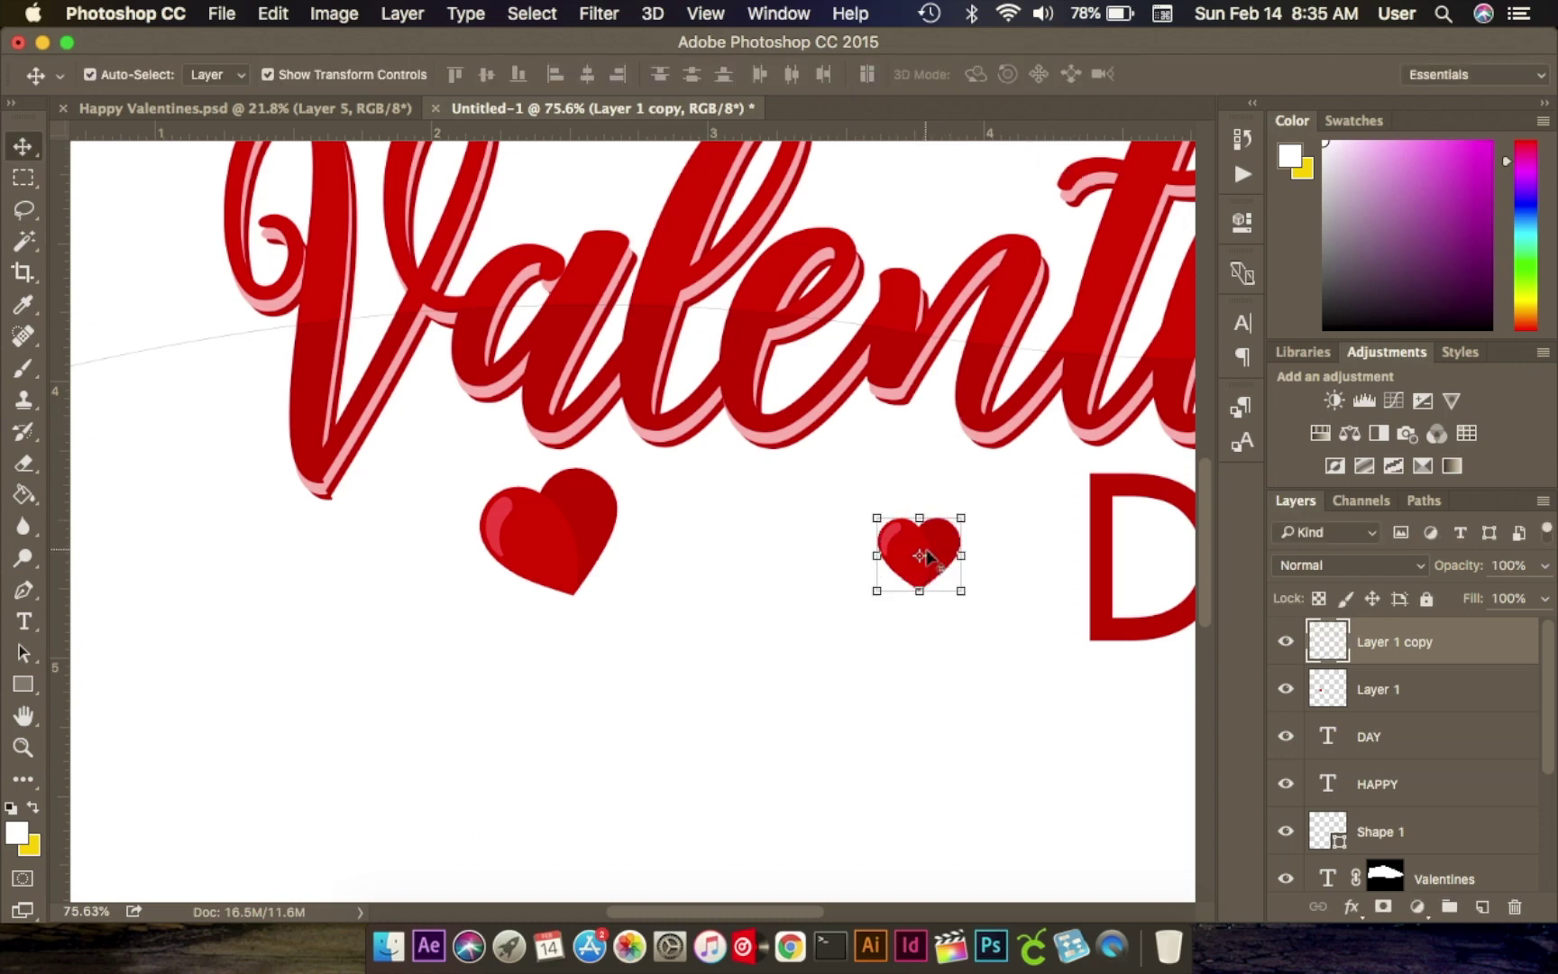
# Duplicate the small heart down and to the left beside DAY.
pyautogui.moveTo(936, 552); pyautogui.dragTo(811, 650)
pyautogui.scroll(-5, 777, 697)
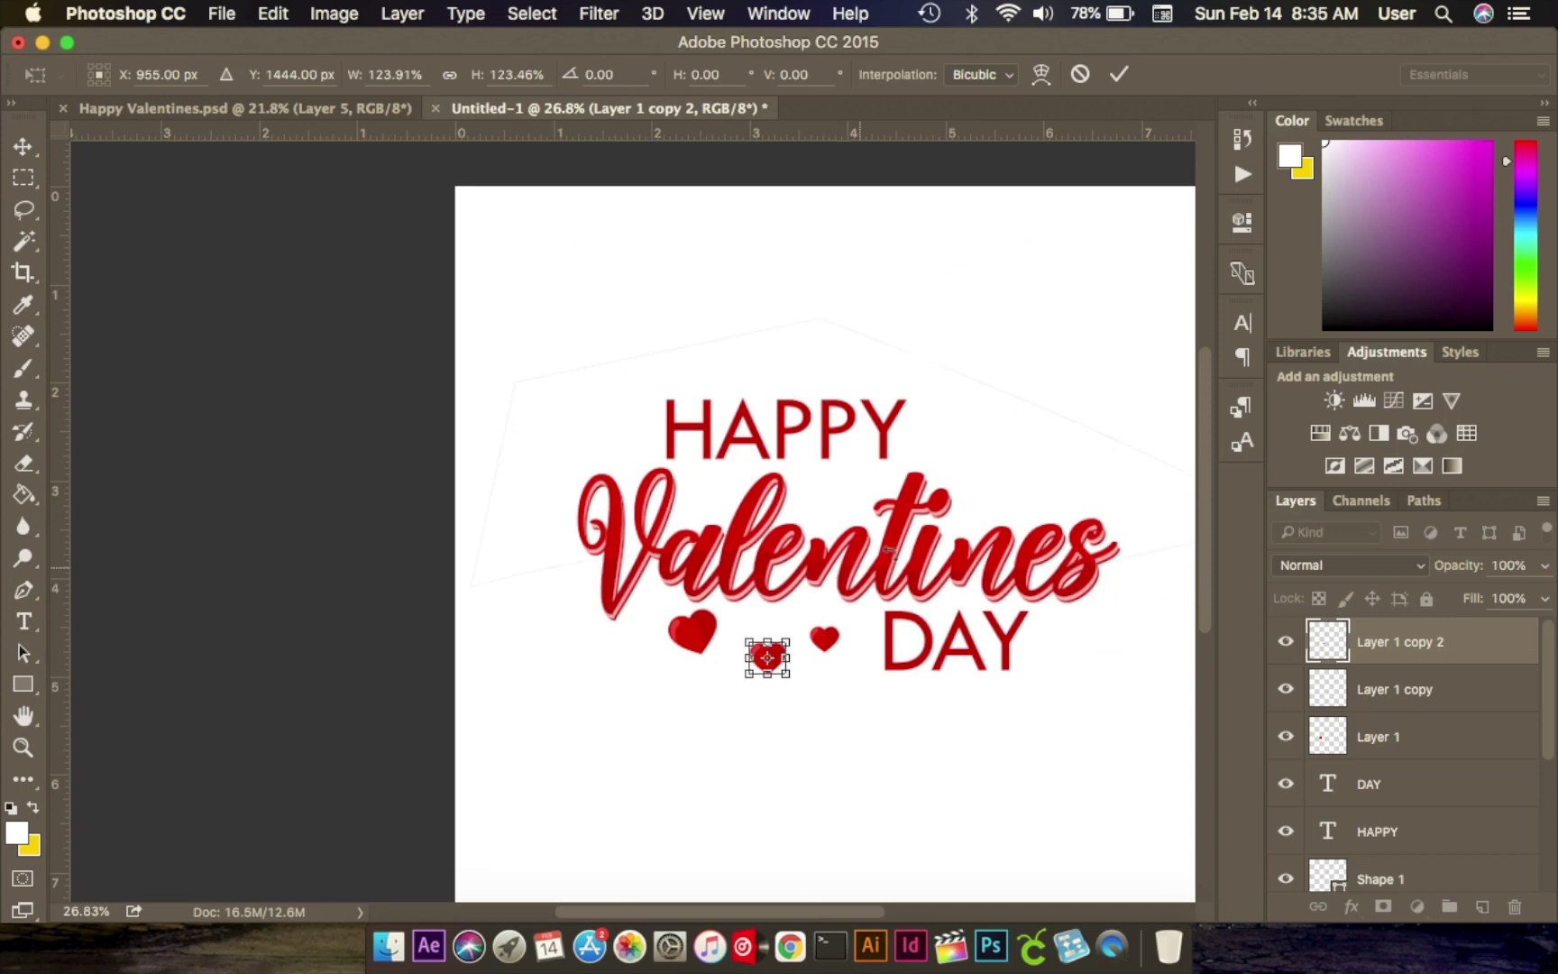
pyautogui.click(1118, 74)
pyautogui.click(766, 712)
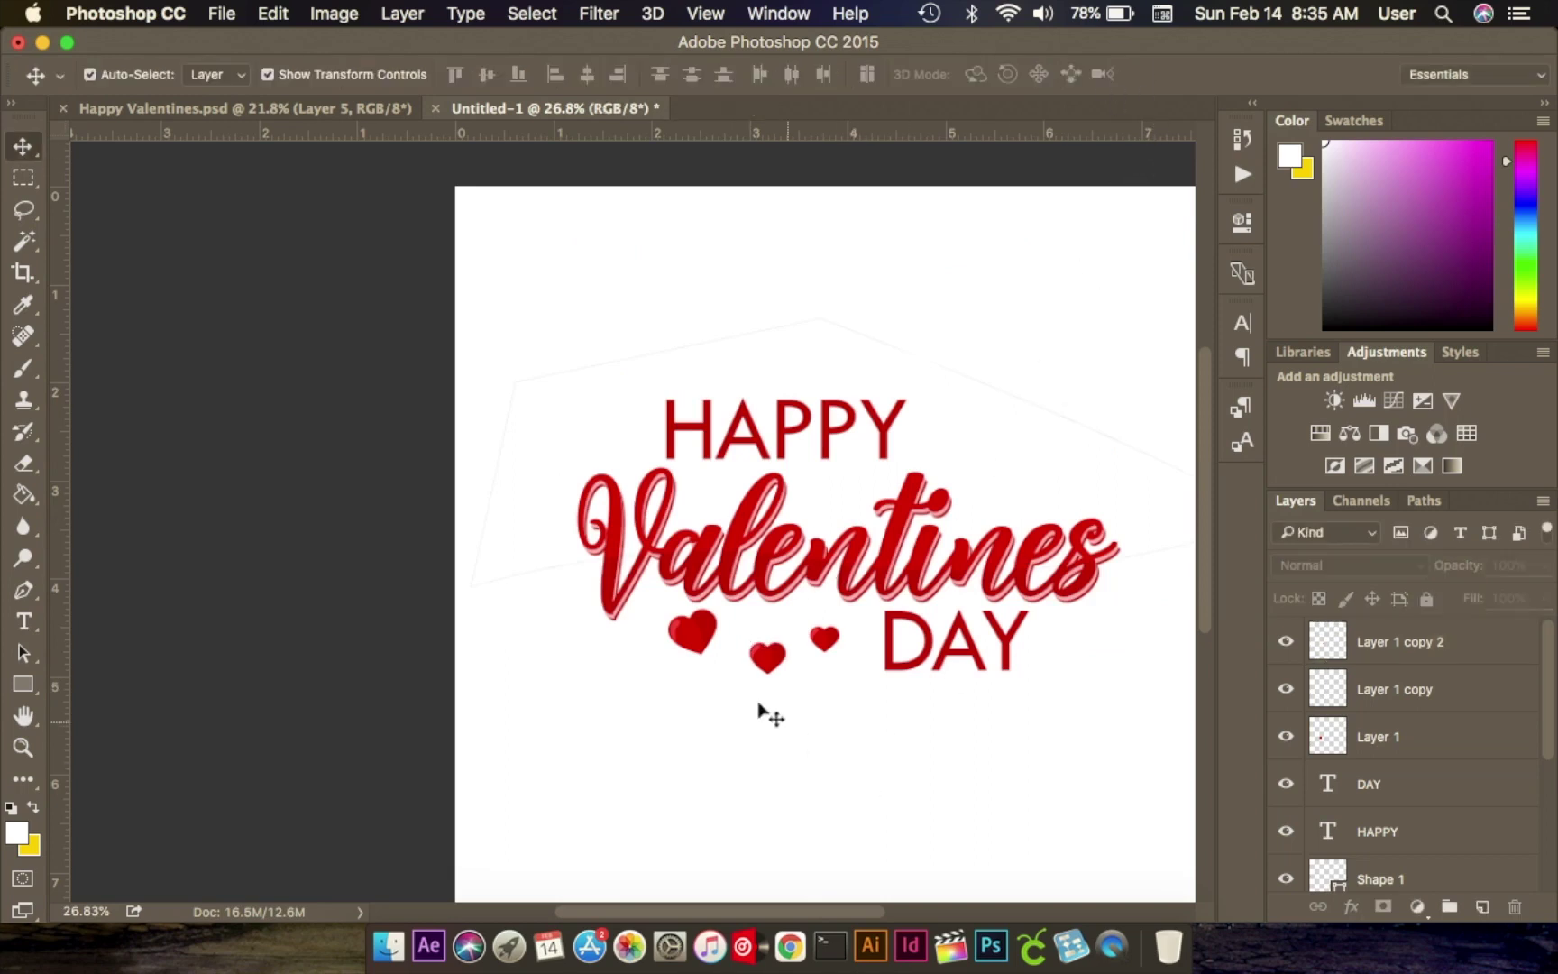
# Duplicate the large heart beside the end of HAPPY and rotate it.
pyautogui.scroll(1, 732, 681)
pyautogui.scroll(2, 732, 681)
pyautogui.click(702, 612)
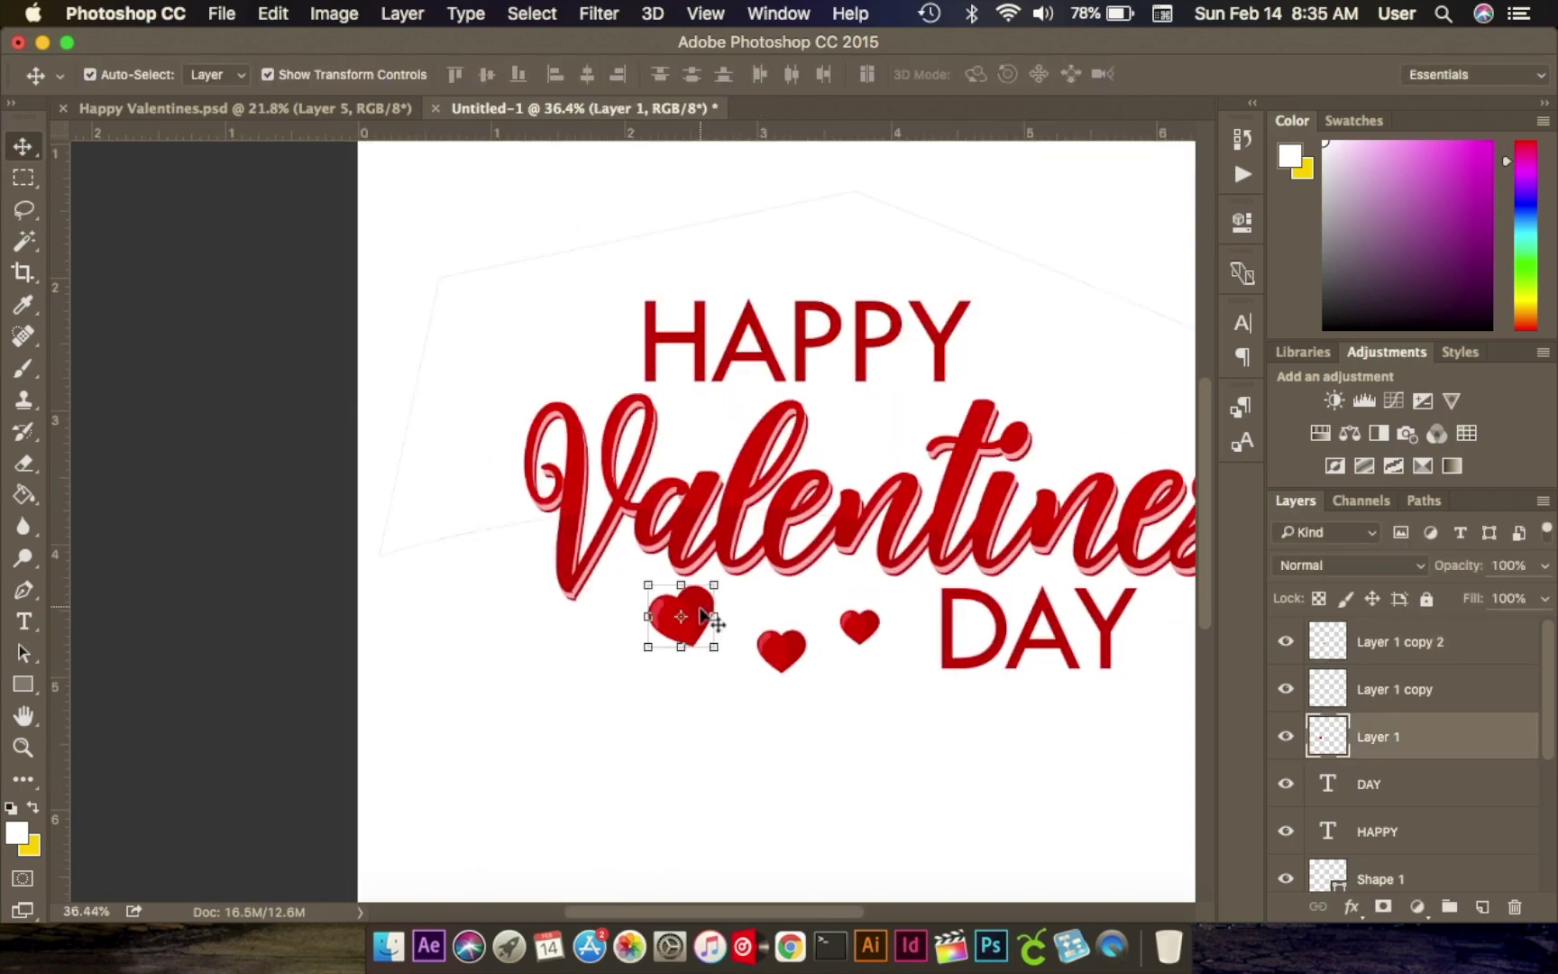
pyautogui.moveTo(690, 620); pyautogui.dragTo(1109, 333)
pyautogui.press('super+t')
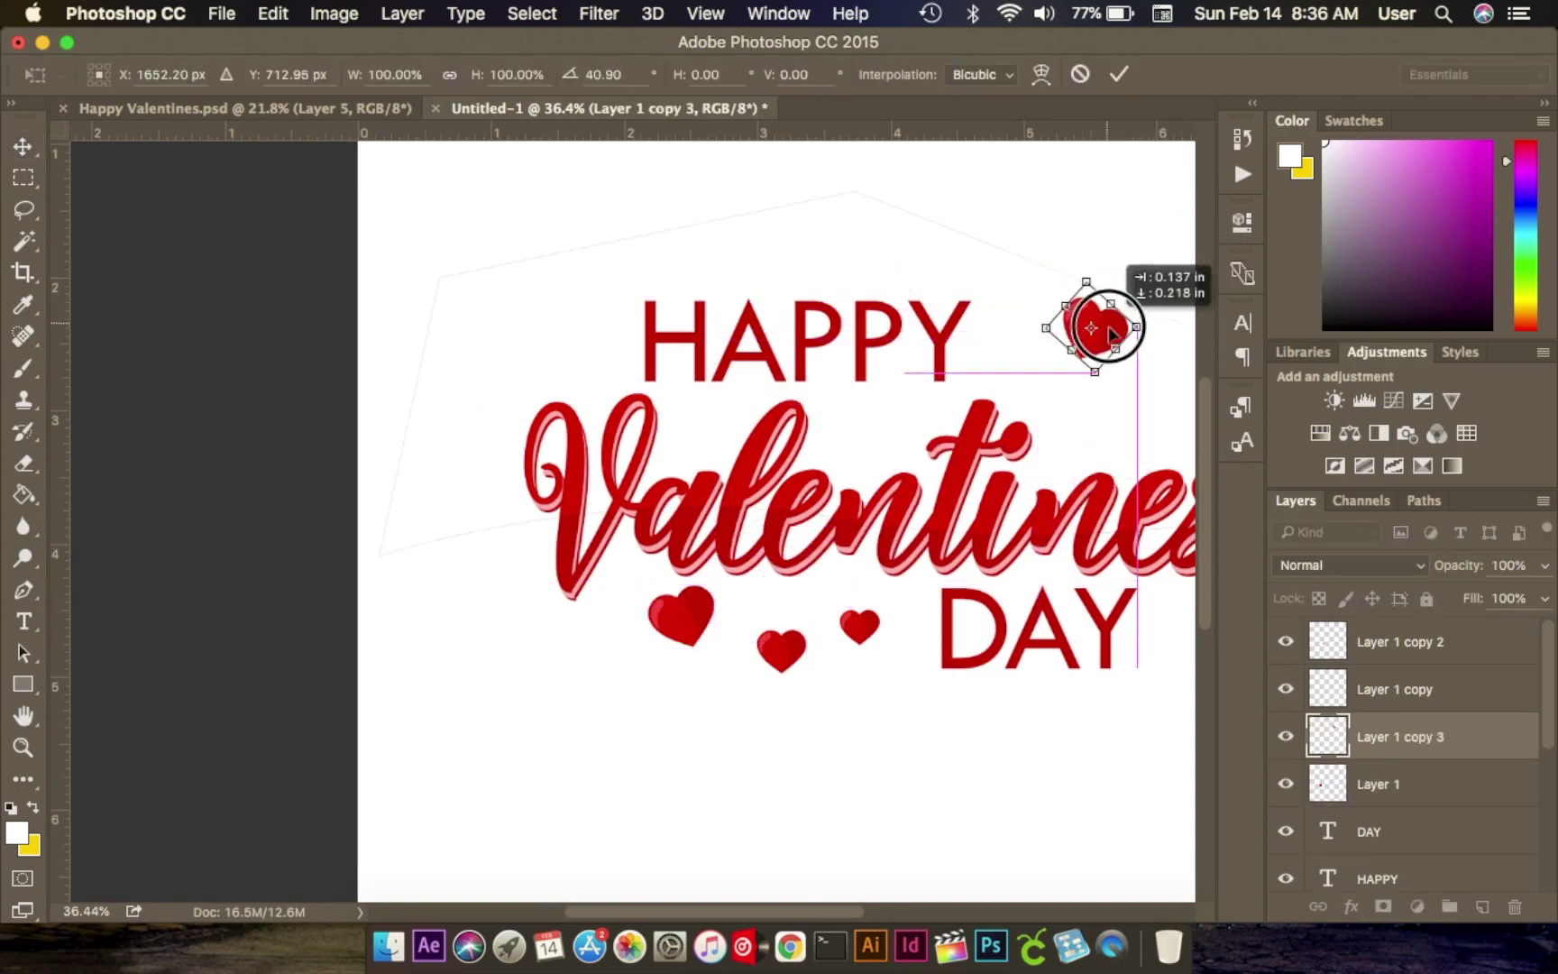
pyautogui.click(1119, 74)
# Add another copy of that heart just below it, then view the Happy Valentines.psd reference.
pyautogui.scroll(-5, 1072, 435)
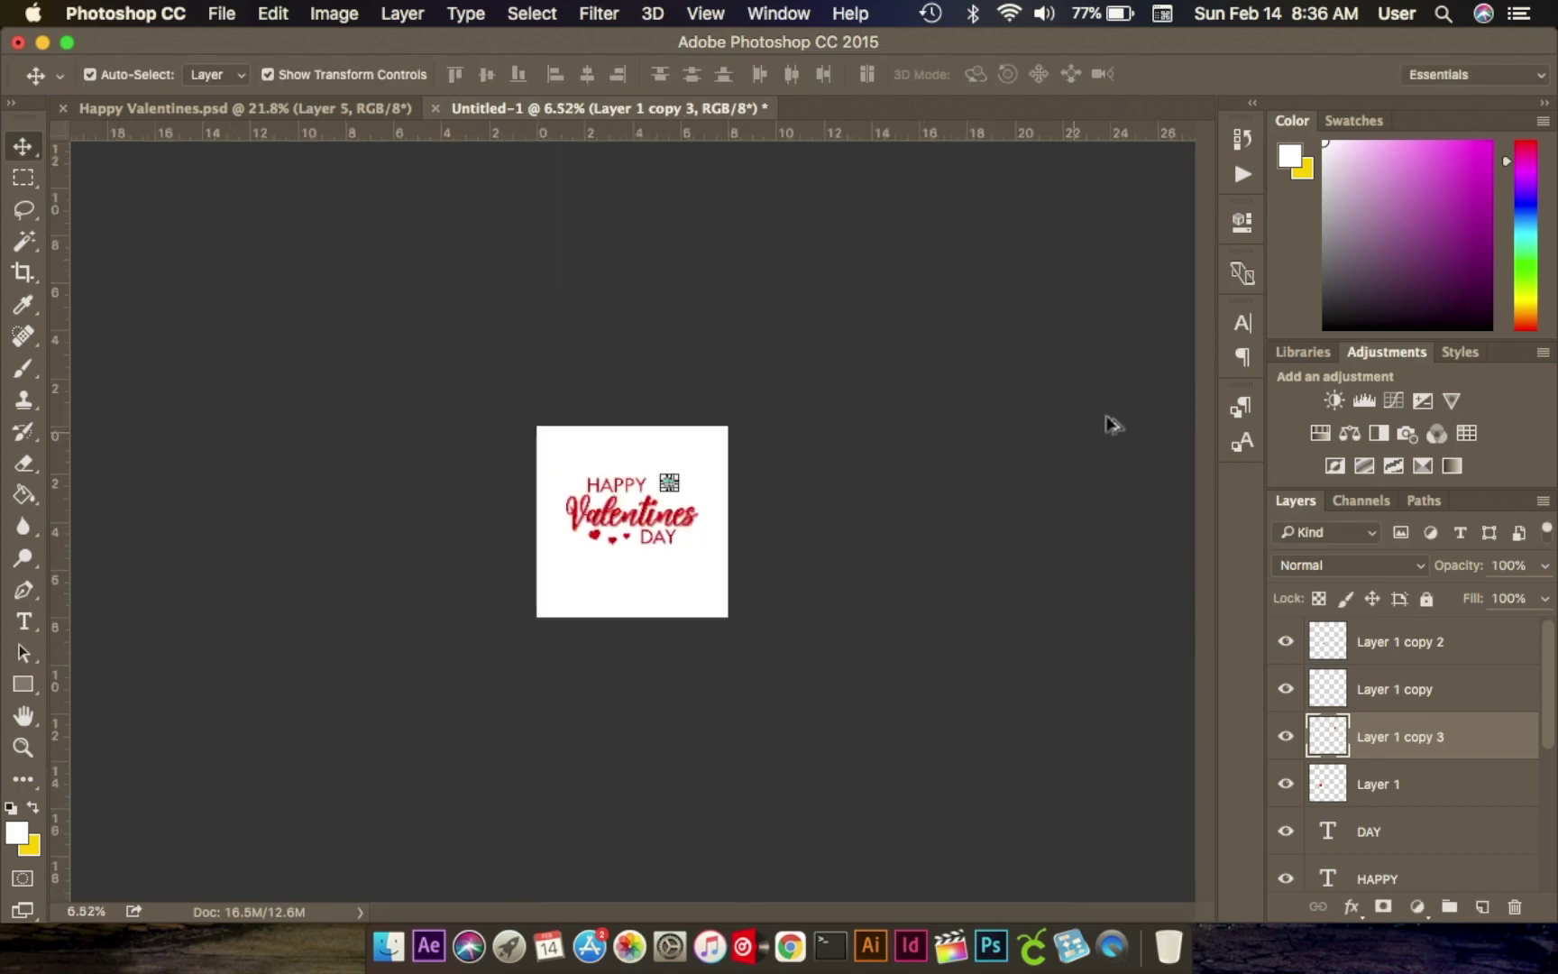
pyautogui.scroll(5, 803, 518)
pyautogui.click(884, 399)
pyautogui.click(751, 375)
pyautogui.moveTo(766, 394); pyautogui.dragTo(767, 476)
pyautogui.click(1120, 77)
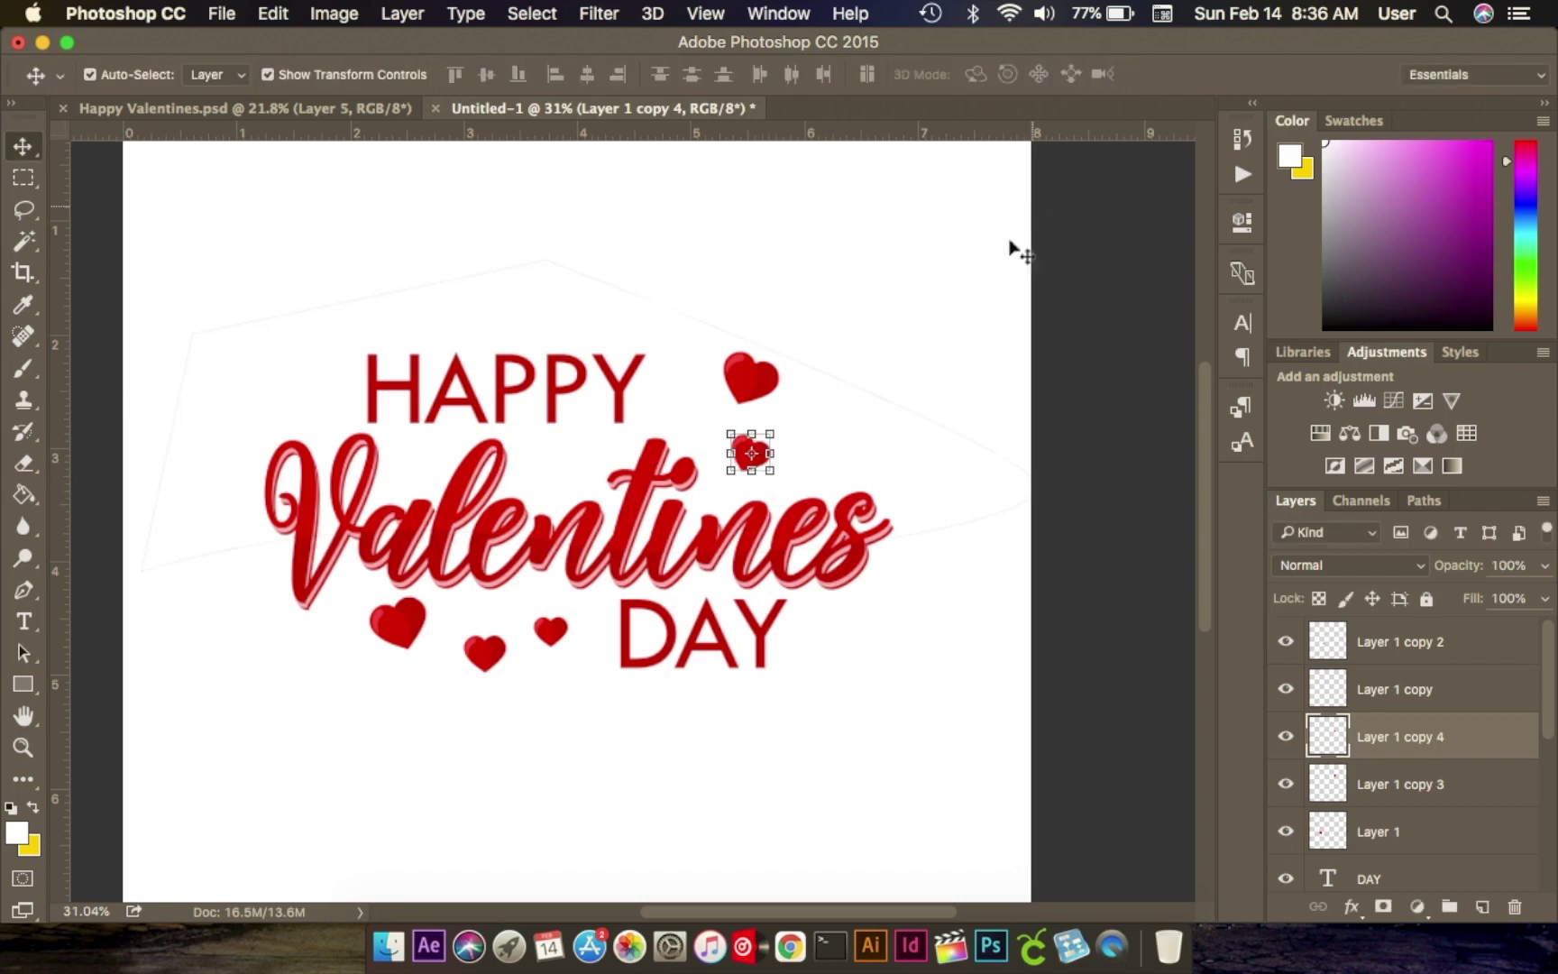
pyautogui.click(363, 109)
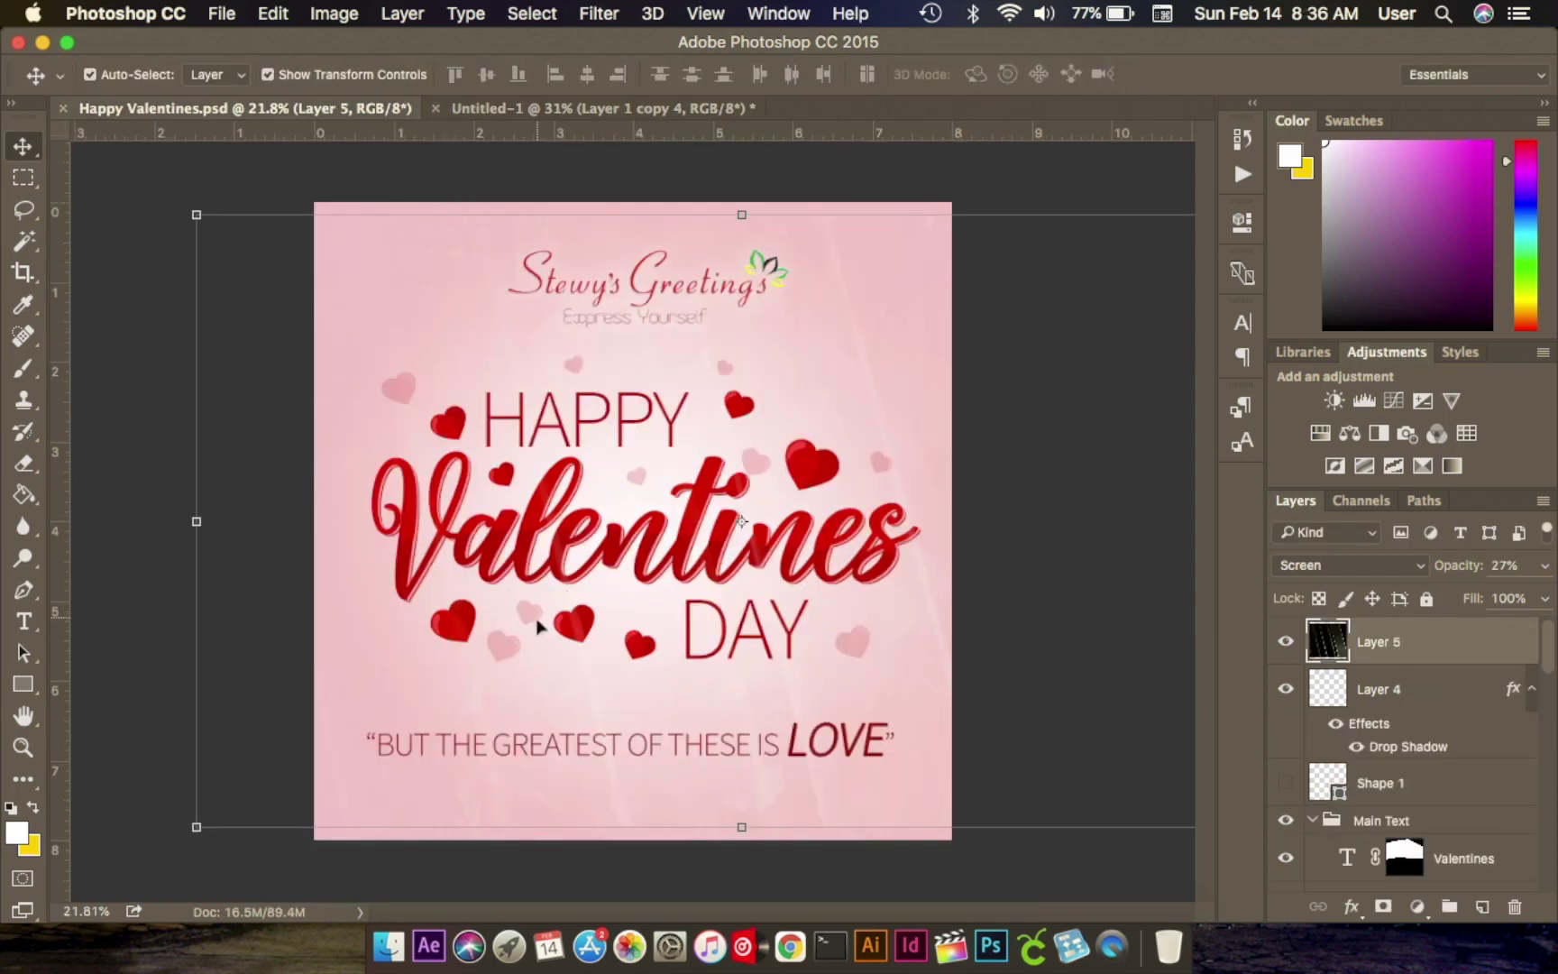
# Back in Untitled-1, duplicate the small heart near HAPPY down and to the right.
pyautogui.click(604, 110)
pyautogui.click(927, 413)
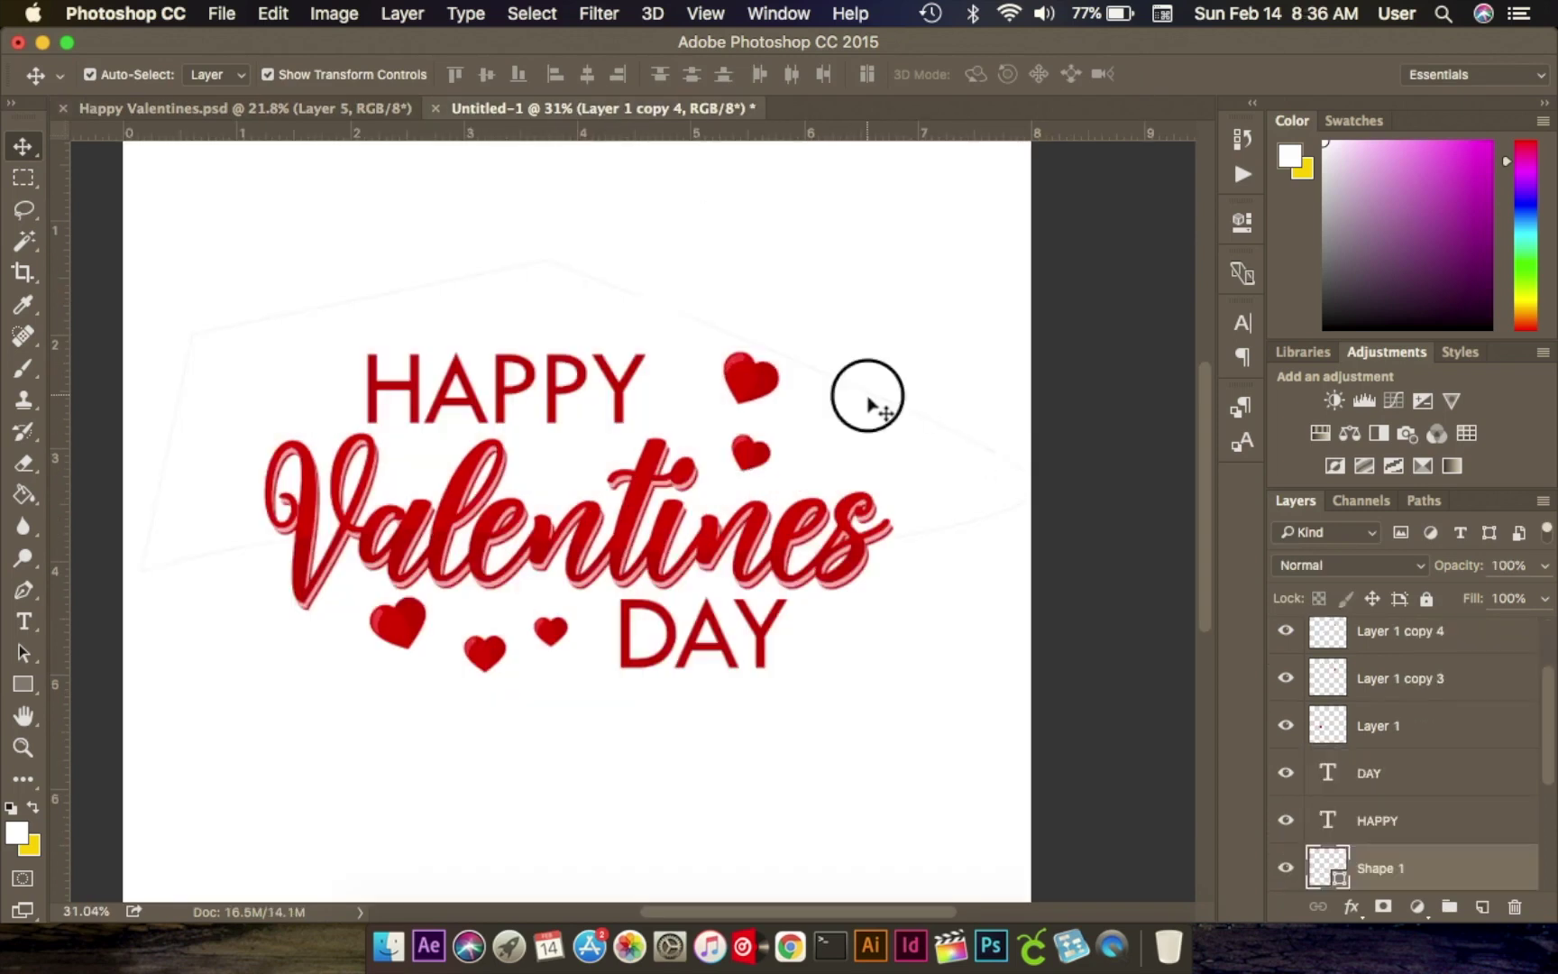
pyautogui.click(762, 455)
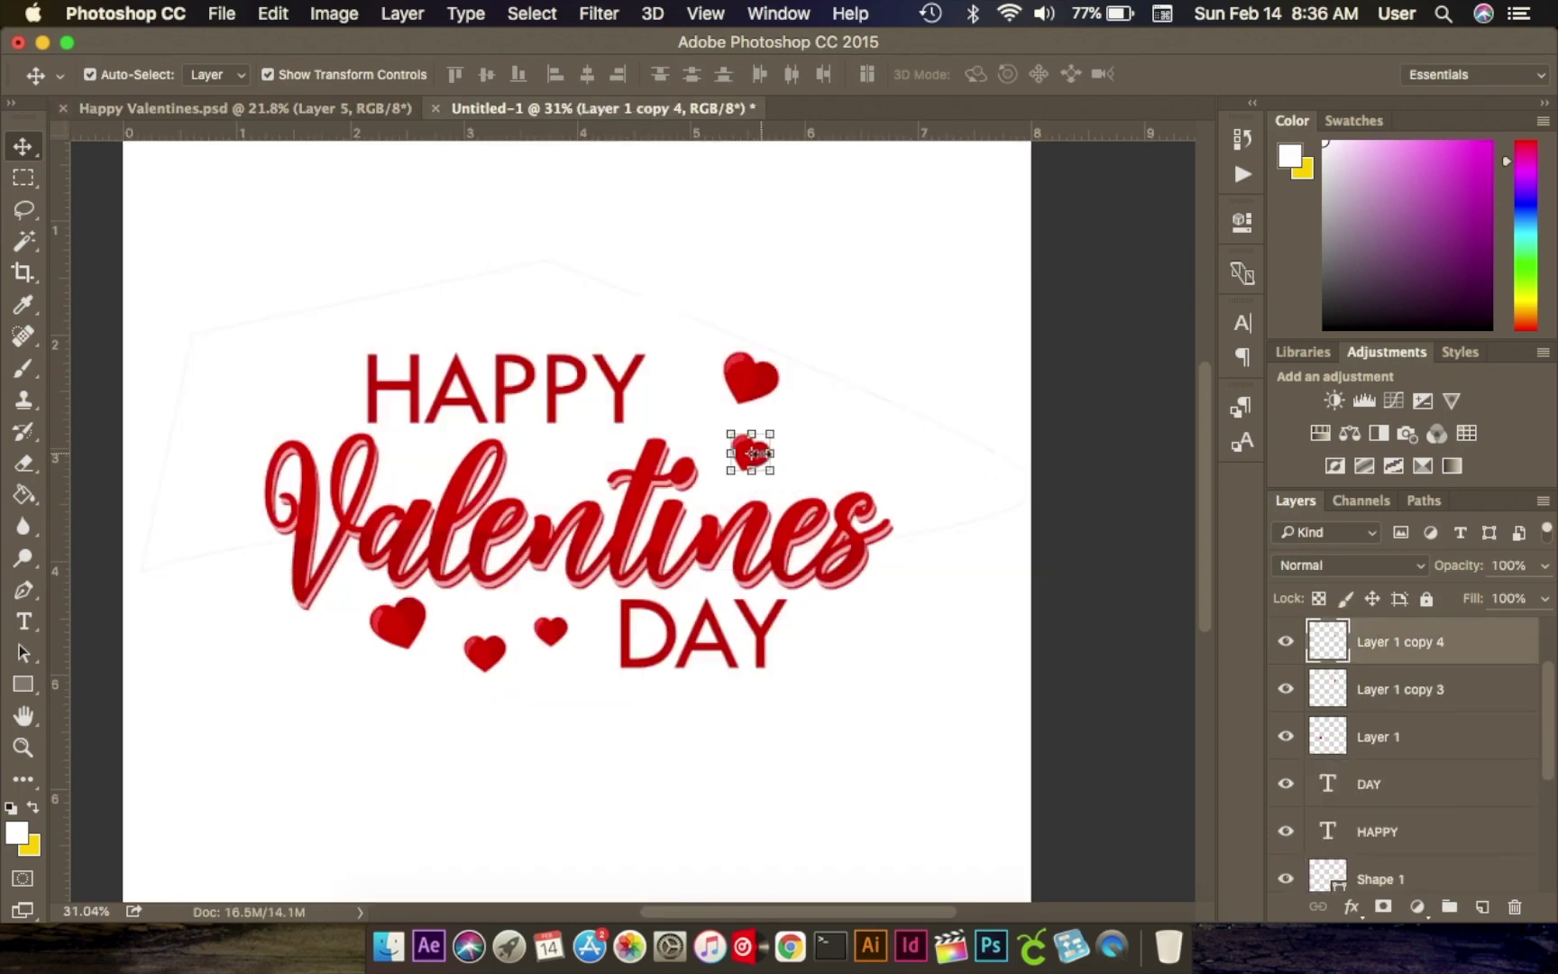
pyautogui.click(866, 420)
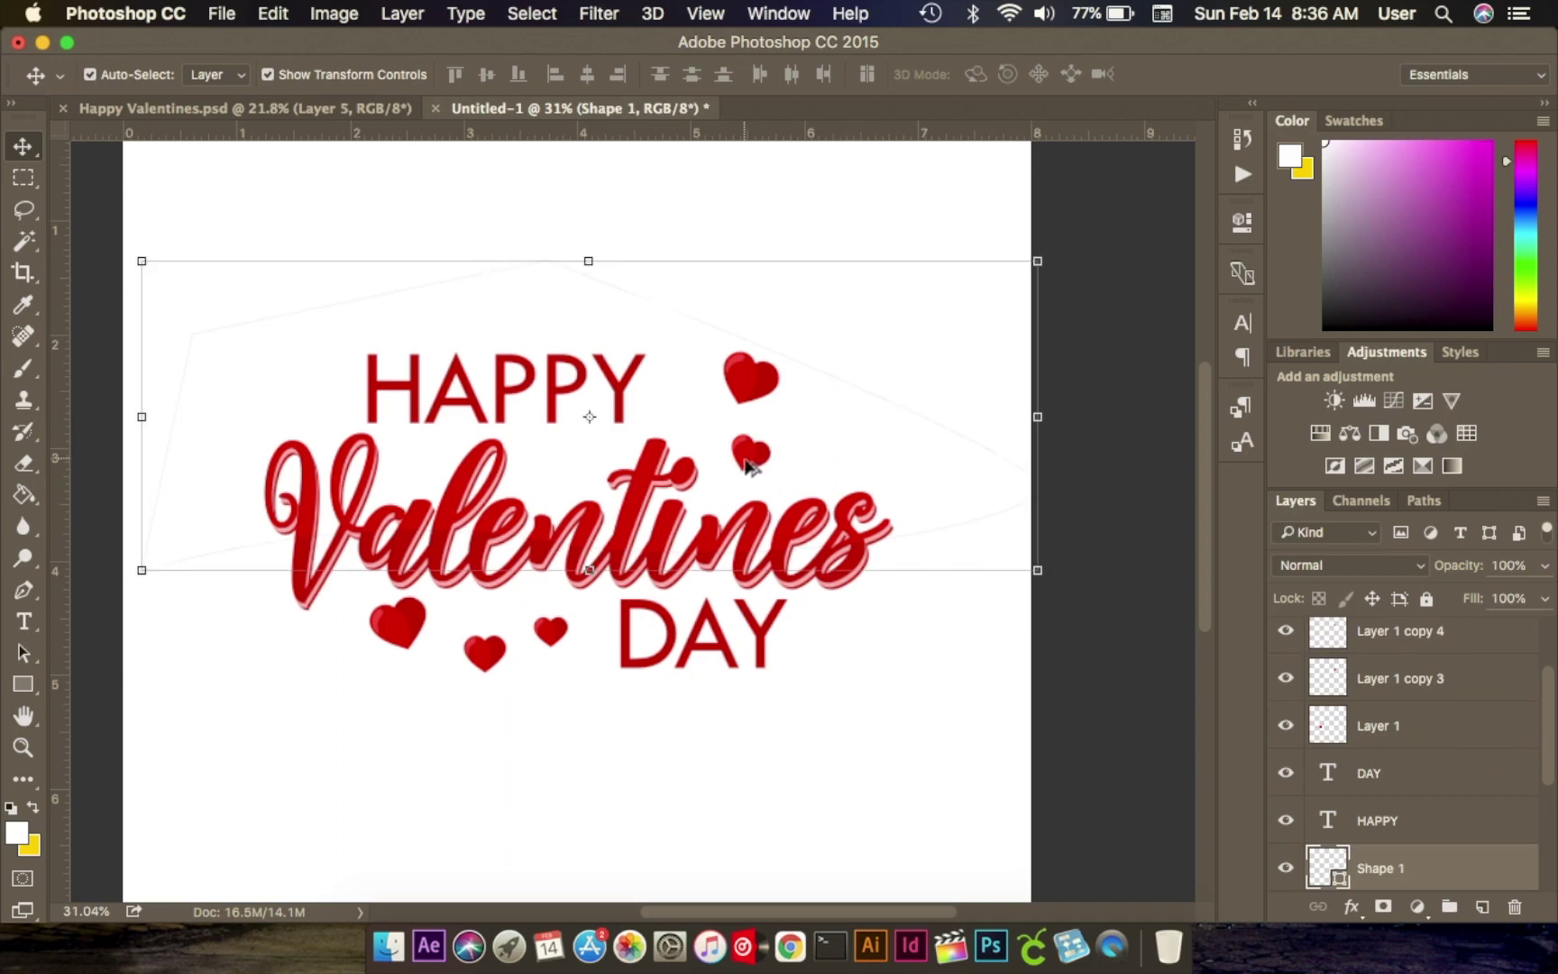
pyautogui.scroll(15, 748, 460)
pyautogui.scroll(-12, 758, 462)
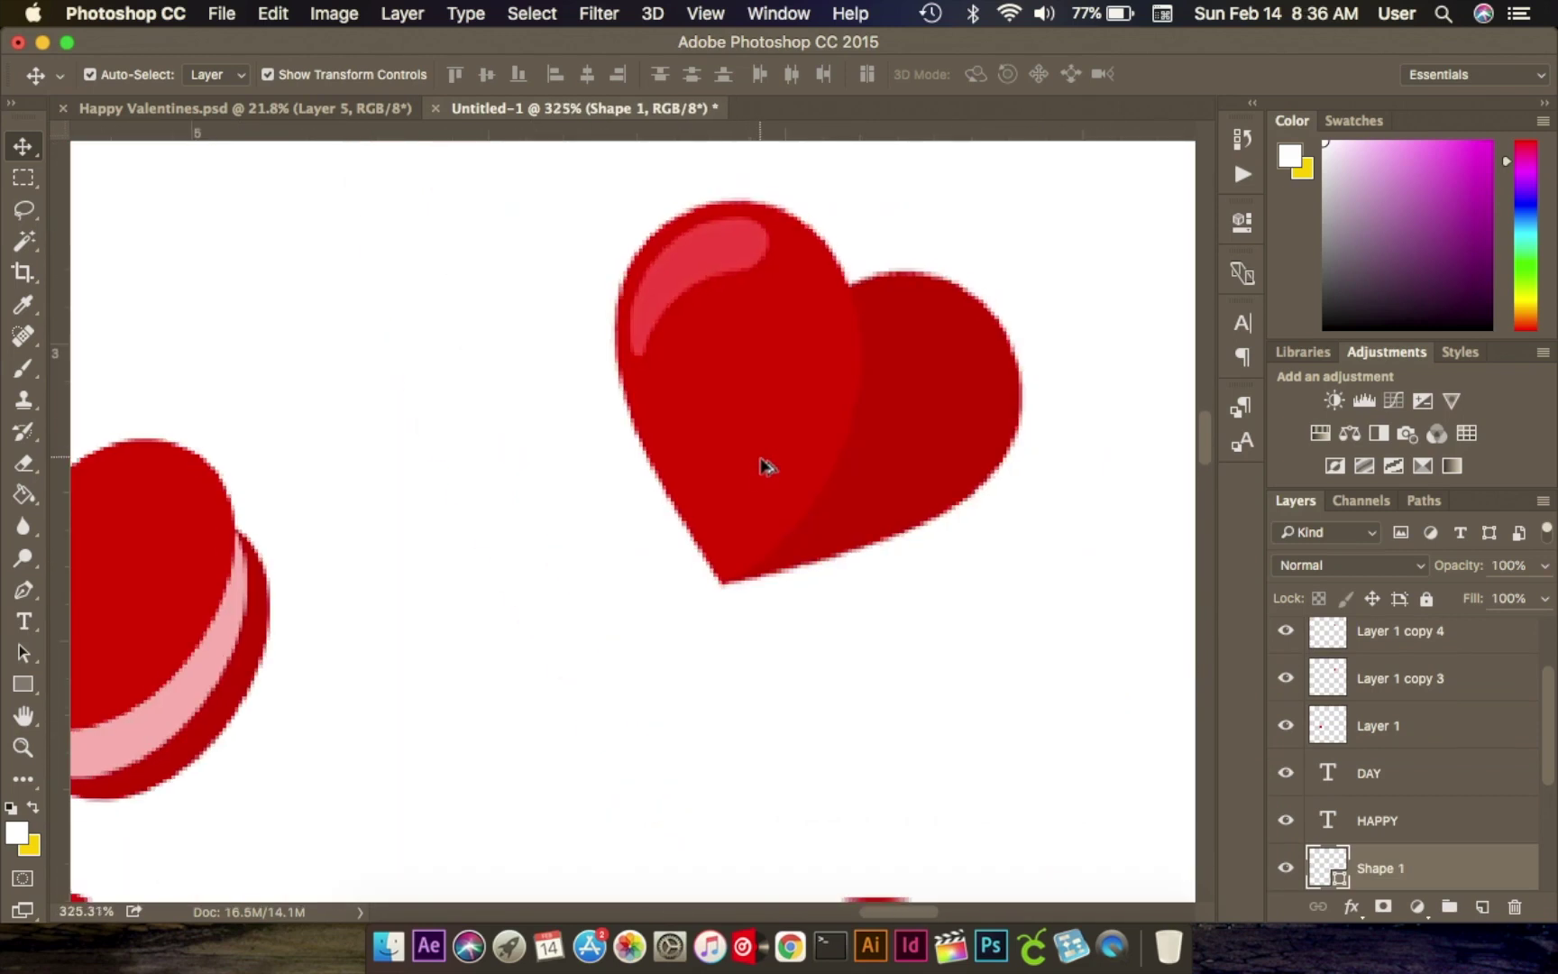
pyautogui.click(774, 460)
pyautogui.moveTo(781, 462); pyautogui.dragTo(956, 606)
# Rotate the copy about −41.5°, move it below HAPPY, and scale it to about 75%.
pyautogui.scroll(-12, 955, 606)
pyautogui.scroll(4, 666, 485)
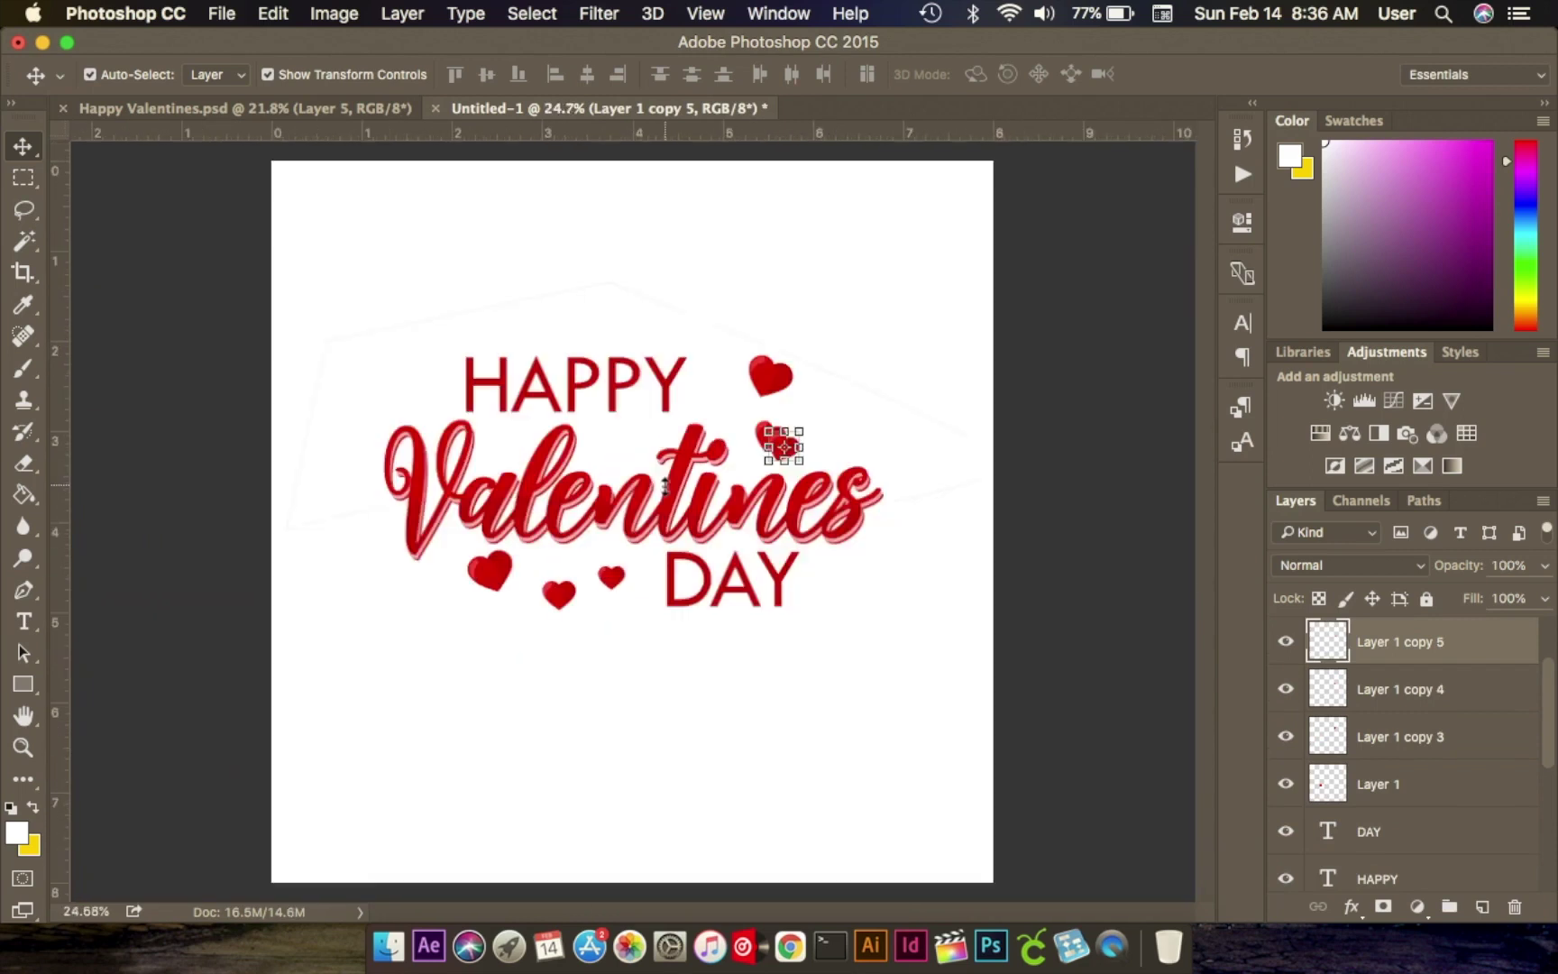
pyautogui.scroll(1, 757, 448)
pyautogui.hotkey('ctrl', 't')
pyautogui.moveTo(845, 417); pyautogui.dragTo(818, 389)
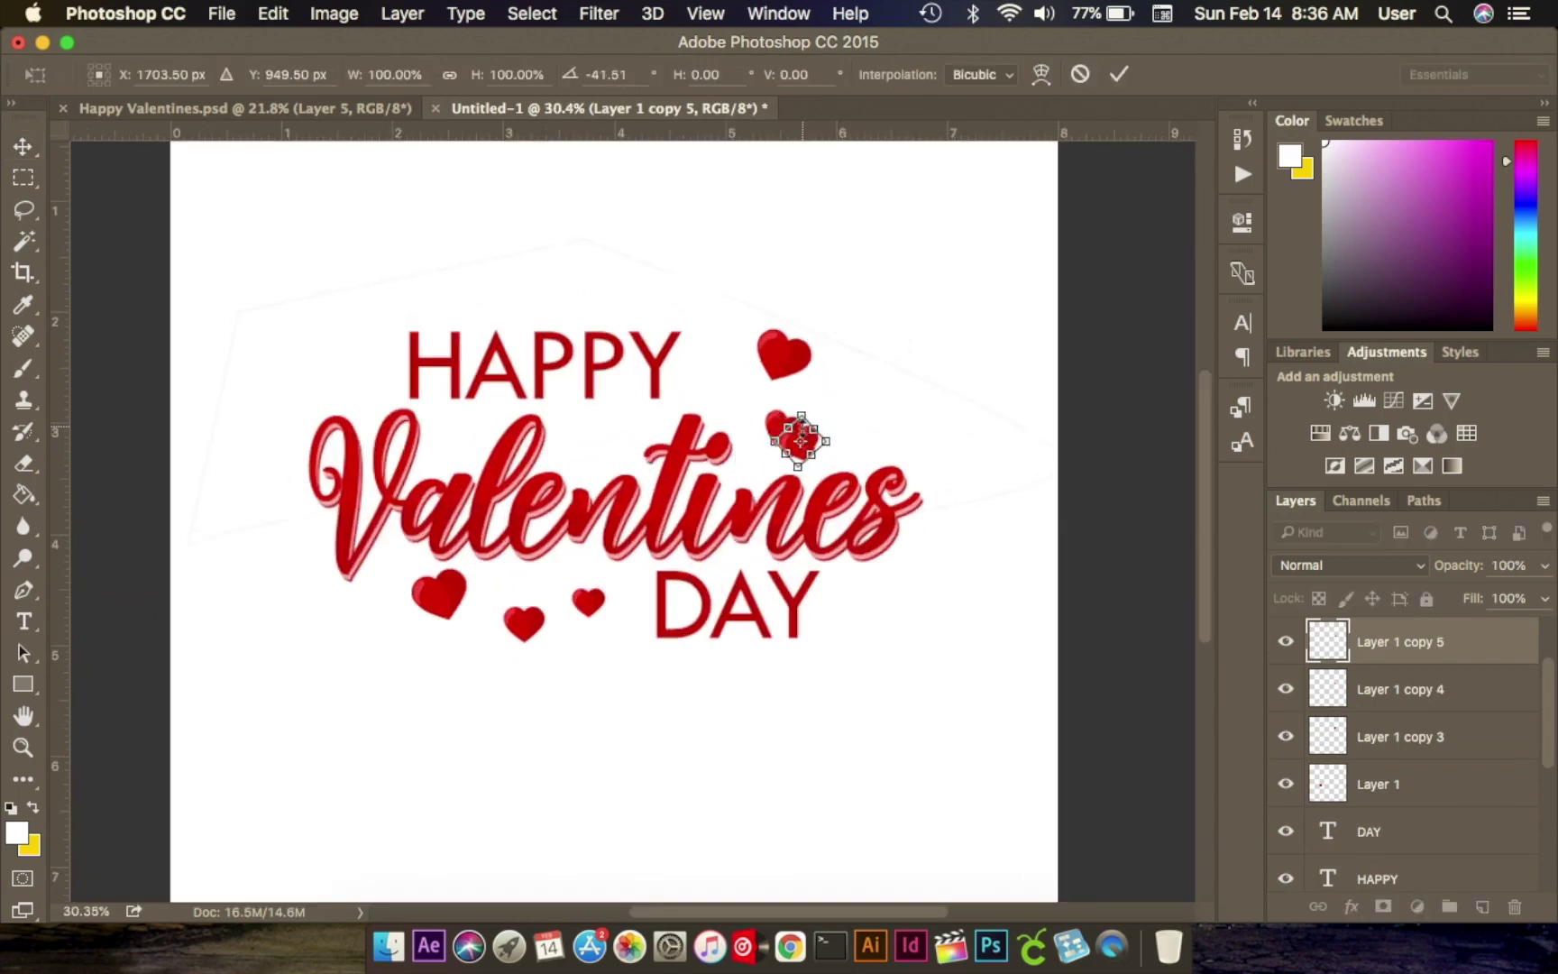
pyautogui.scroll(5, 799, 440)
pyautogui.moveTo(753, 422); pyautogui.dragTo(312, 427)
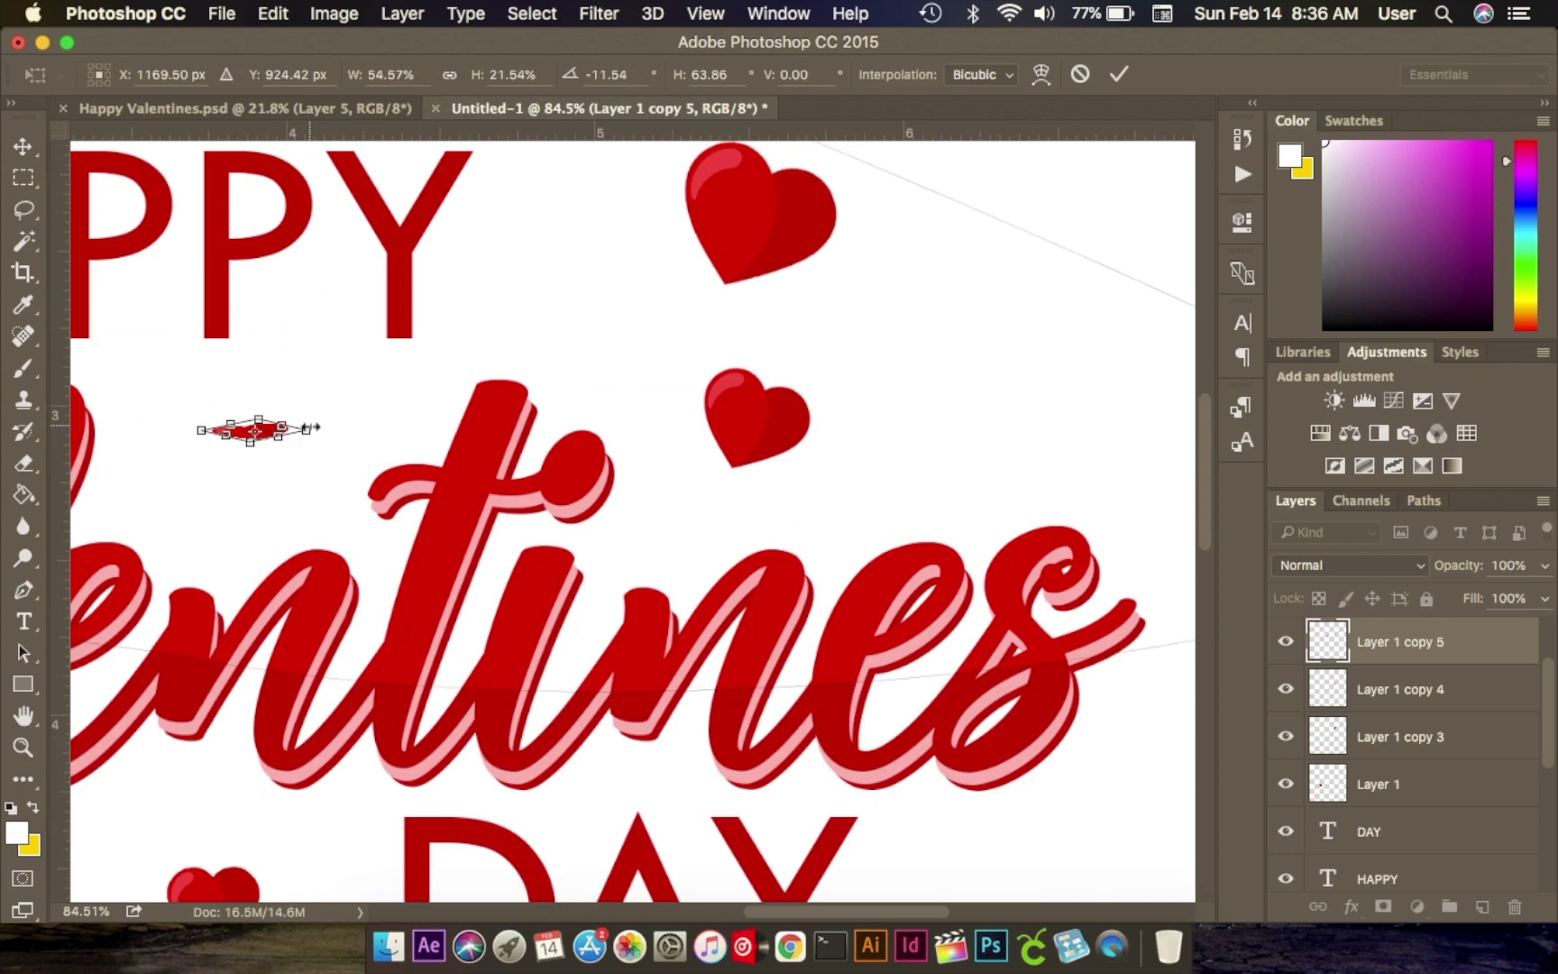
pyautogui.press('super+z')
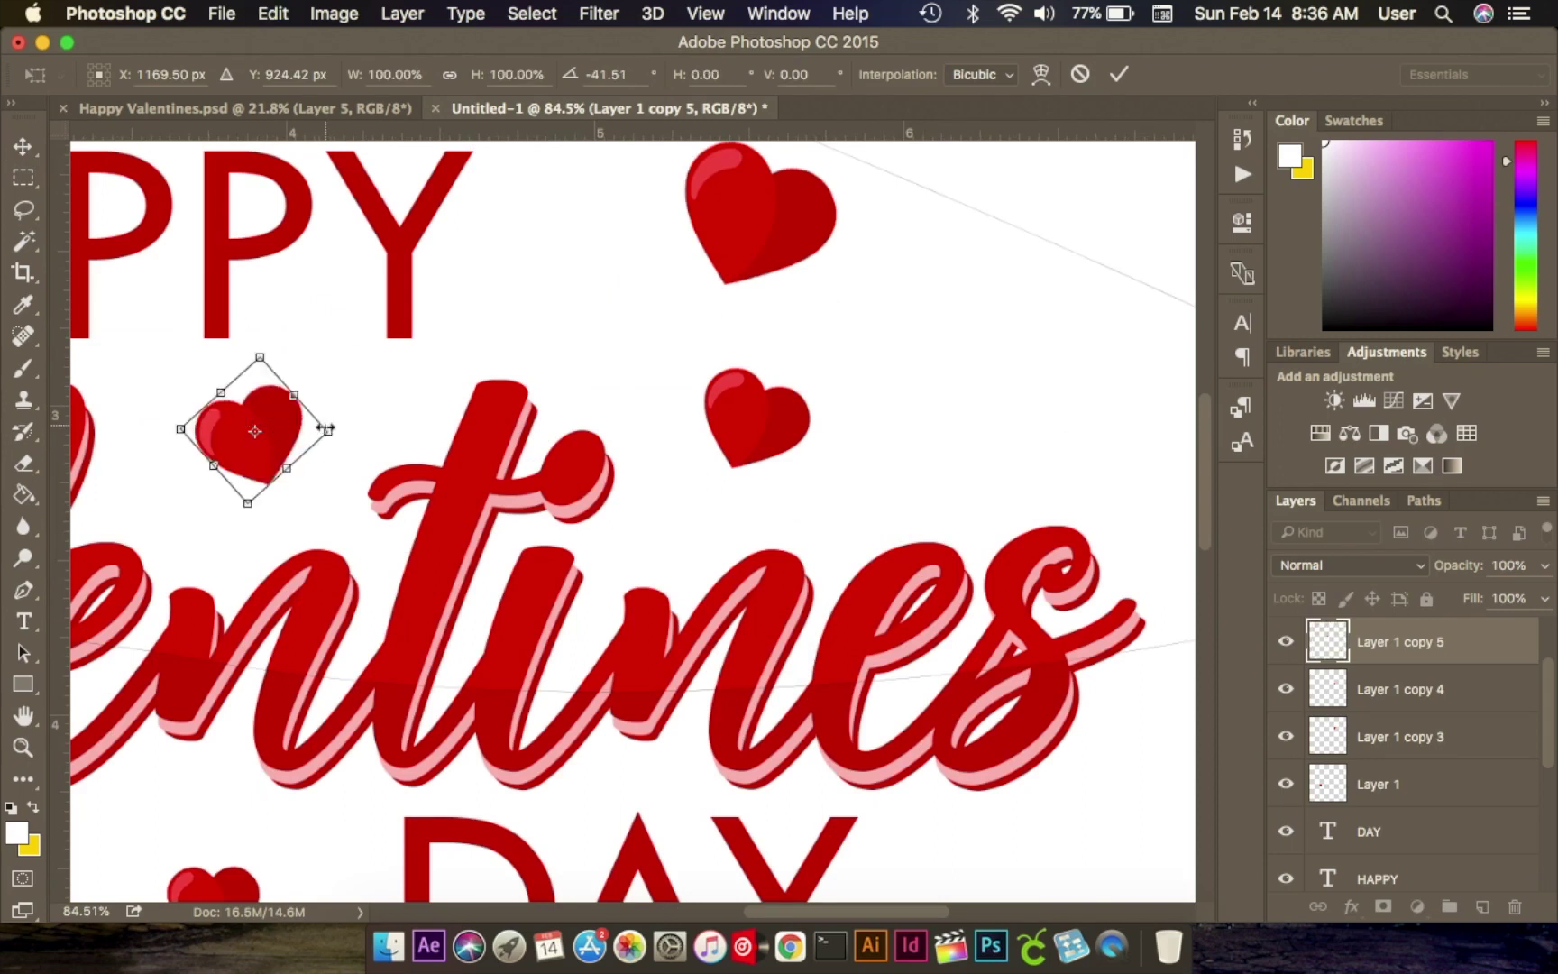
pyautogui.moveTo(328, 429); pyautogui.dragTo(290, 430)
pyautogui.click(1116, 75)
# Select the newest small heart, Layer 1 copy 5.
pyautogui.click(1029, 278)
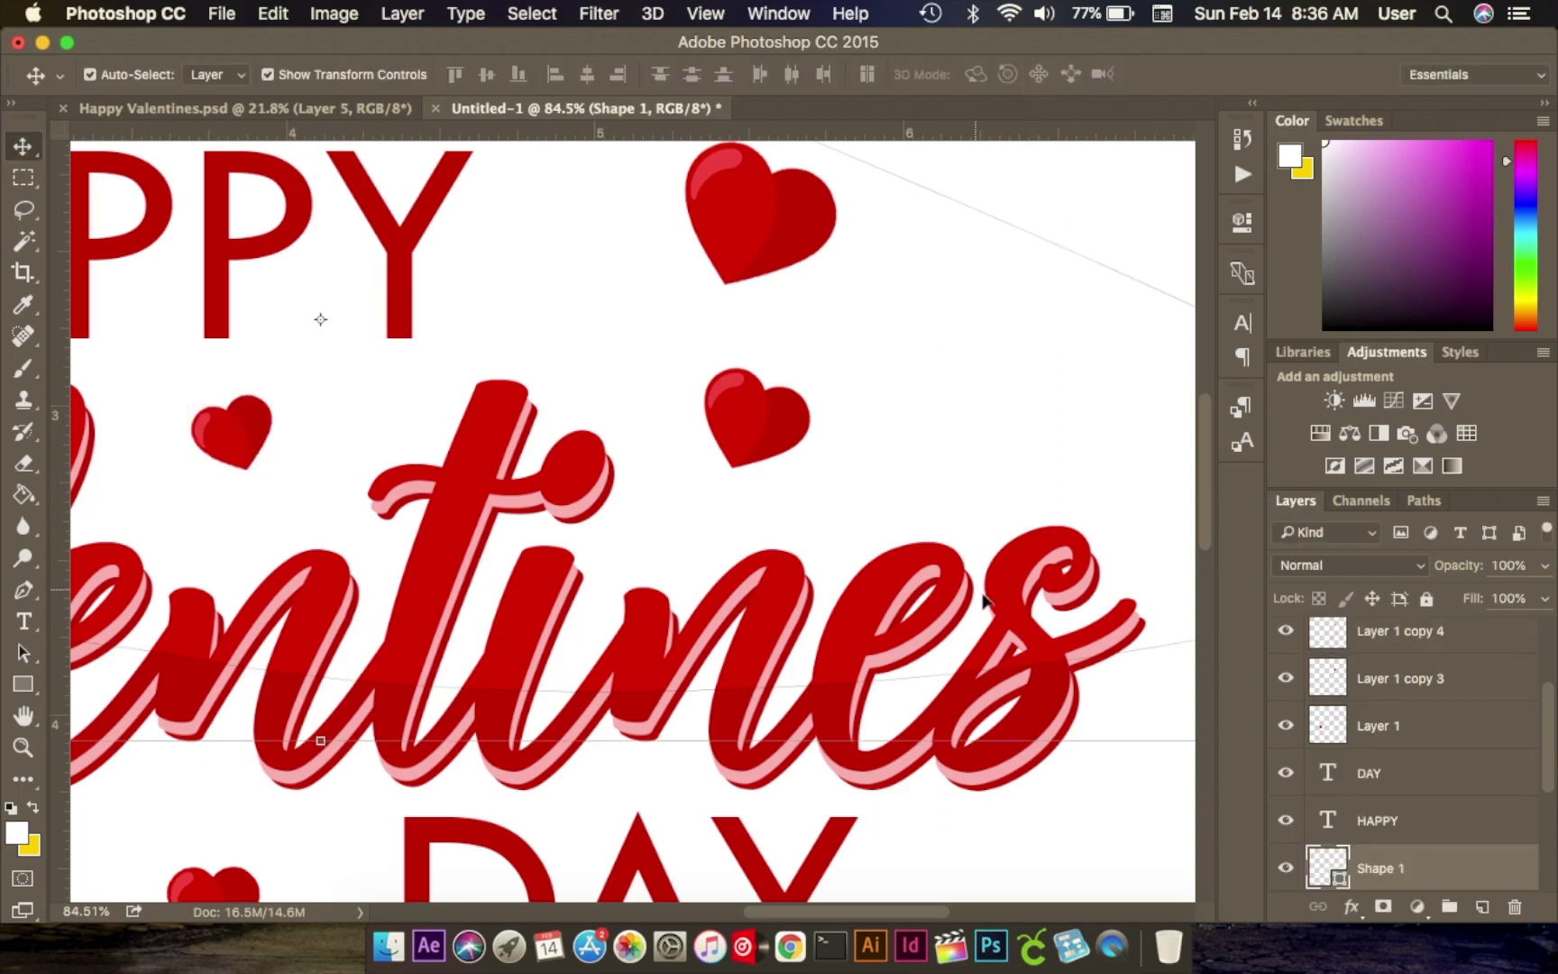
pyautogui.scroll(-5, 715, 616)
pyautogui.scroll(6, 509, 394)
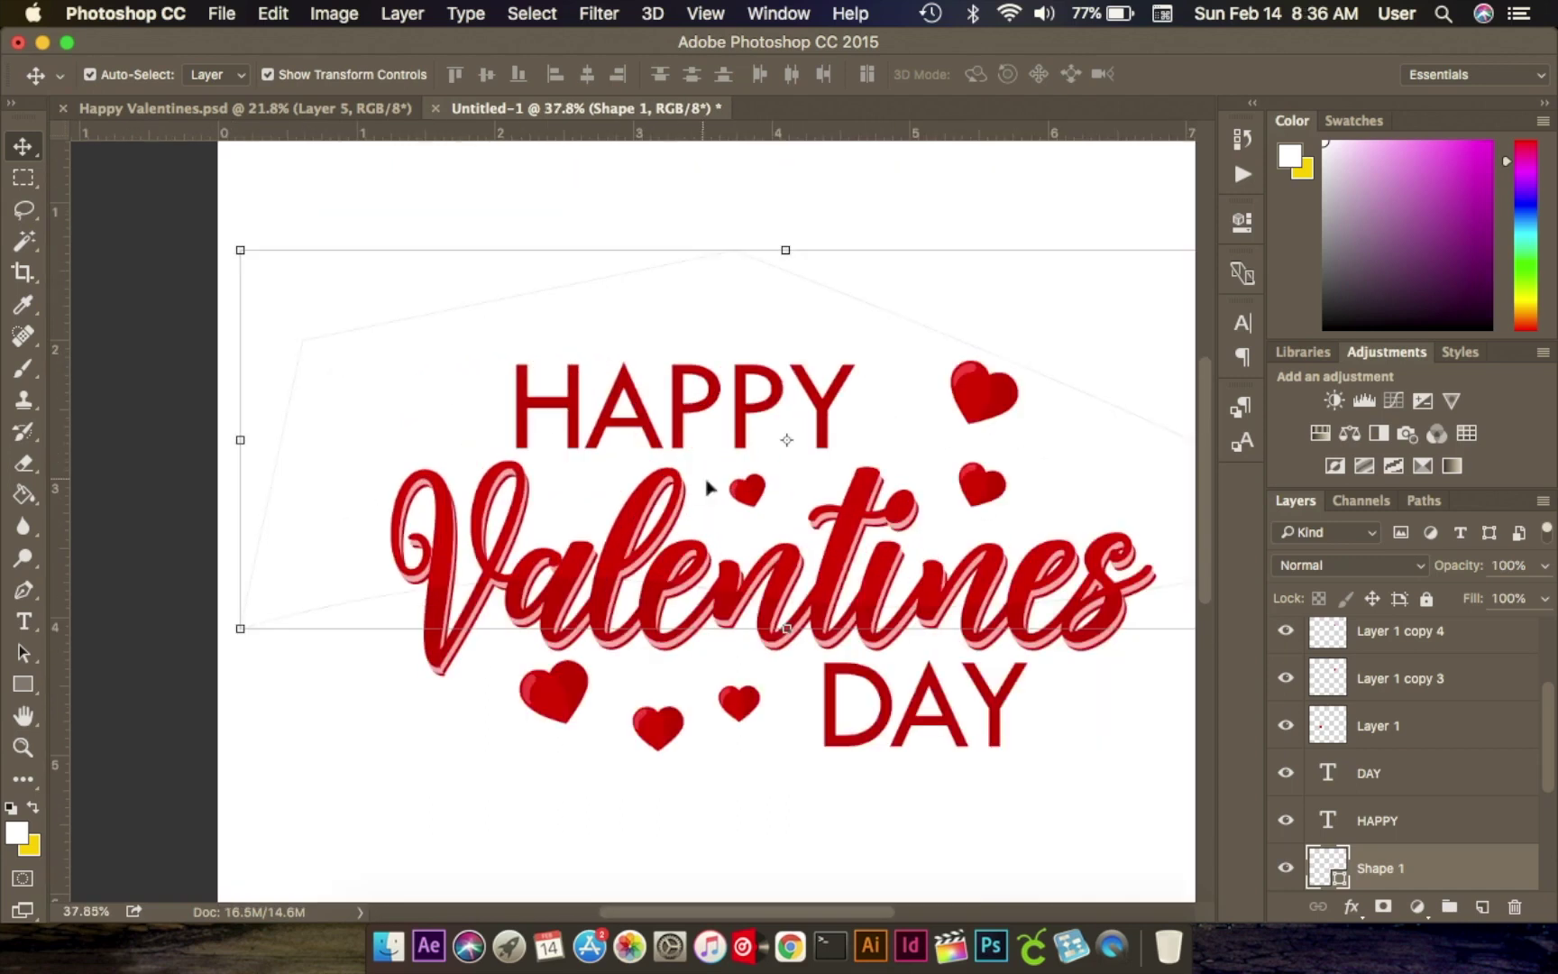
pyautogui.keyDown('alt'); pyautogui.click(737, 495); pyautogui.keyUp('alt')
pyautogui.scroll(10, 733, 495)
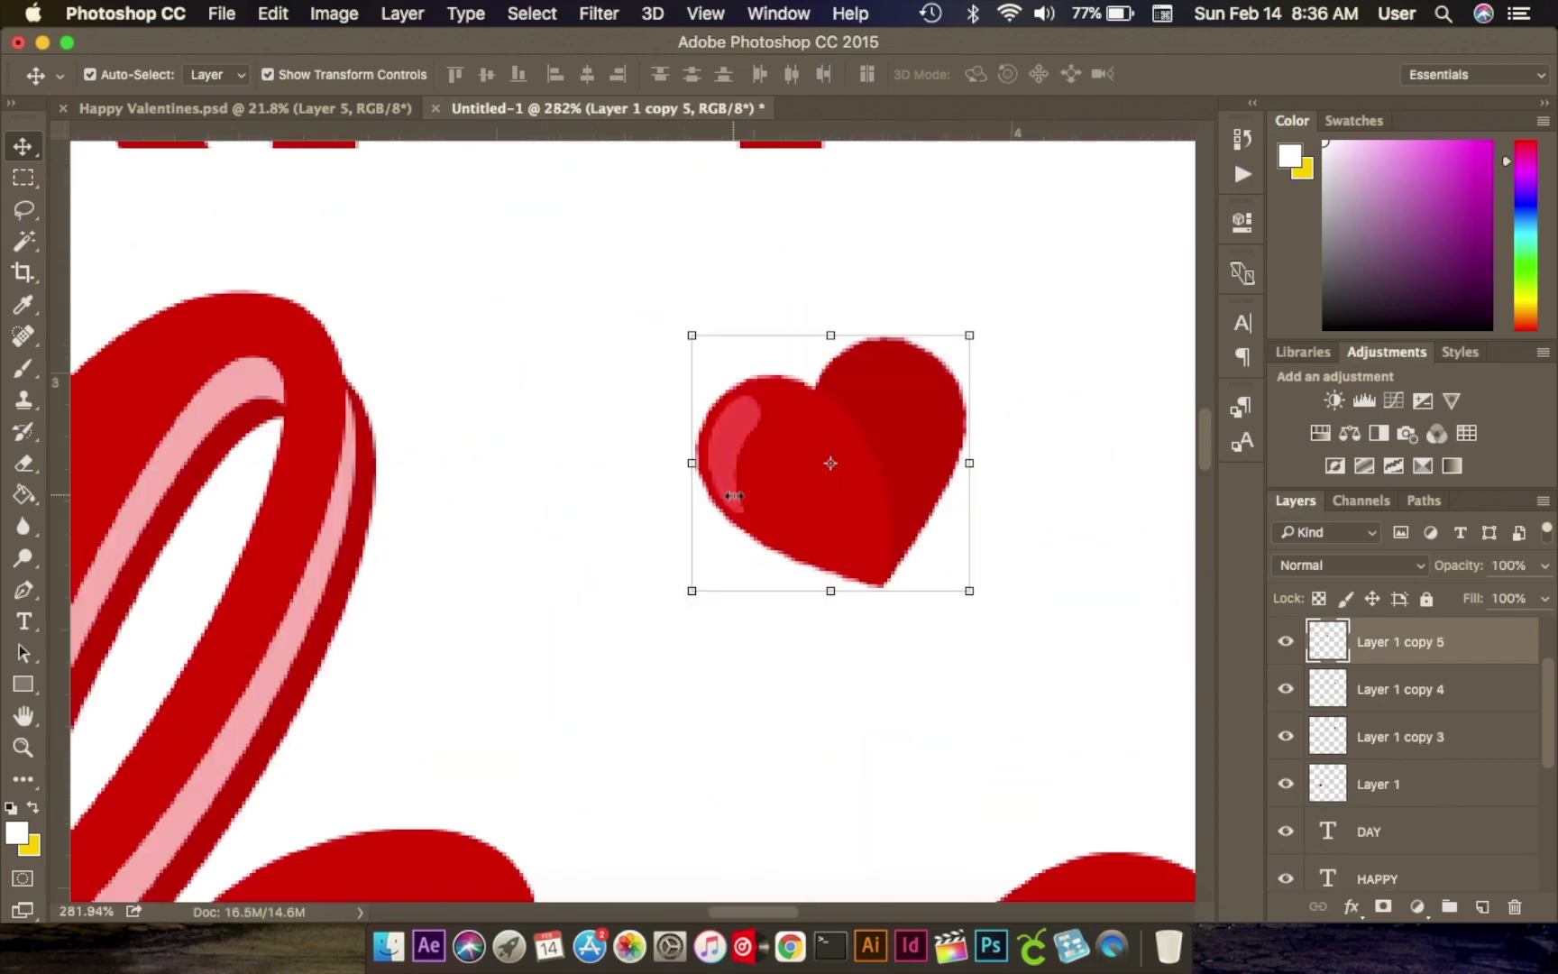
# Place a slightly larger heart copy, Layer 1 copy 6, left of the small heart below HAPPY.
pyautogui.moveTo(756, 494); pyautogui.dragTo(85, 375)
pyautogui.scroll(-3, 397, 397)
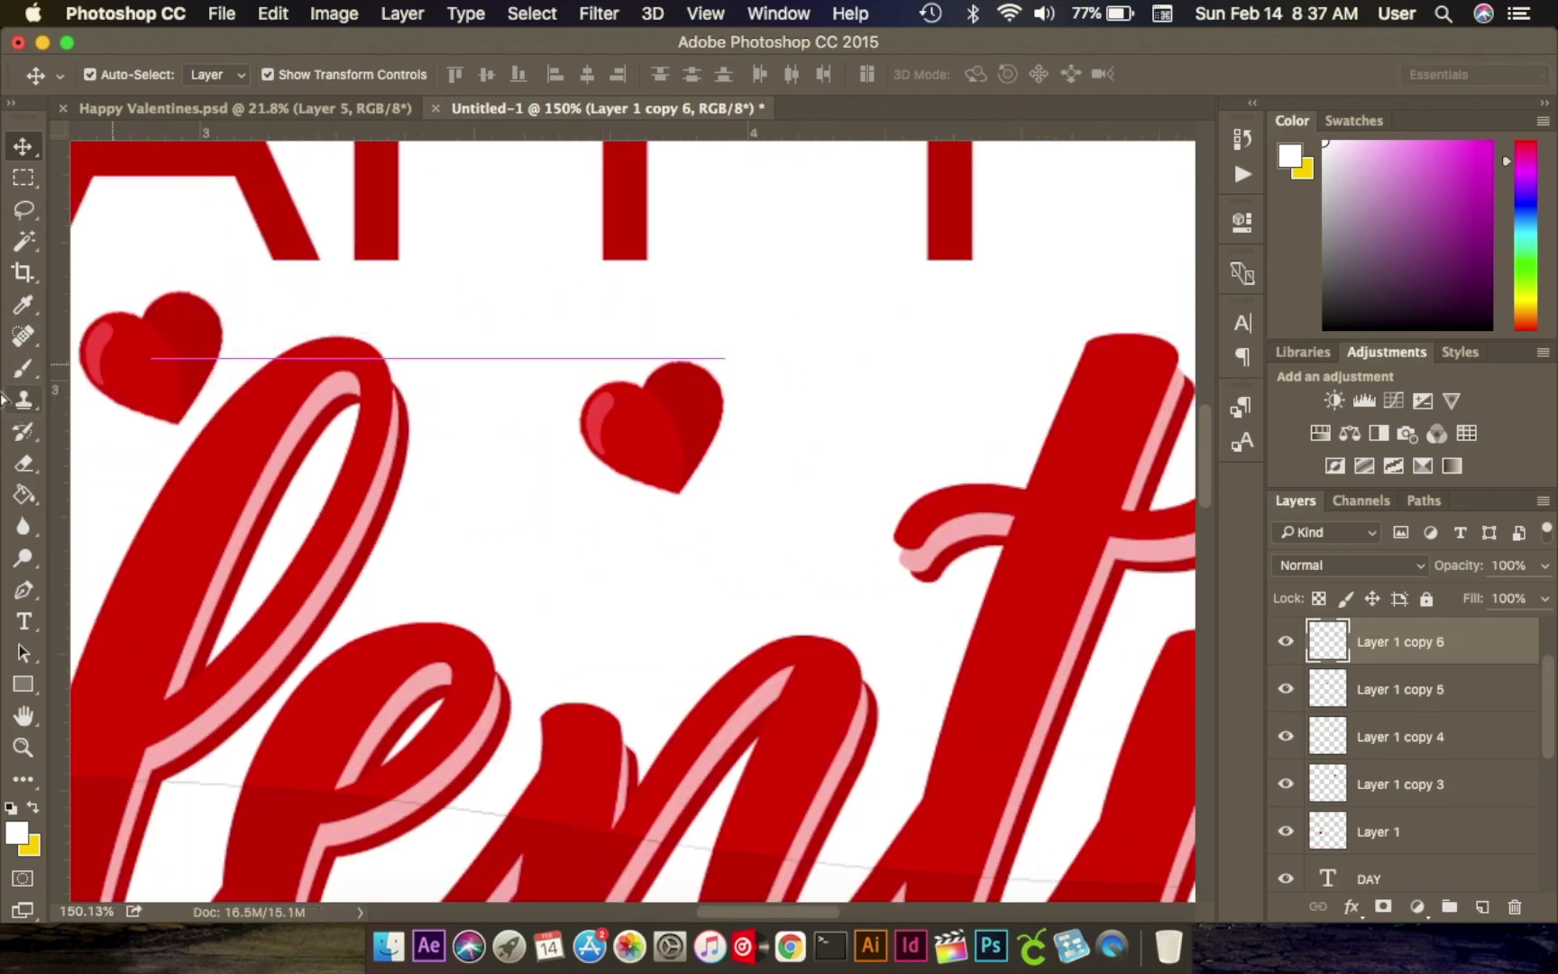
pyautogui.press('super+z')
pyautogui.press('super+0')
pyautogui.scroll(5, 478, 451)
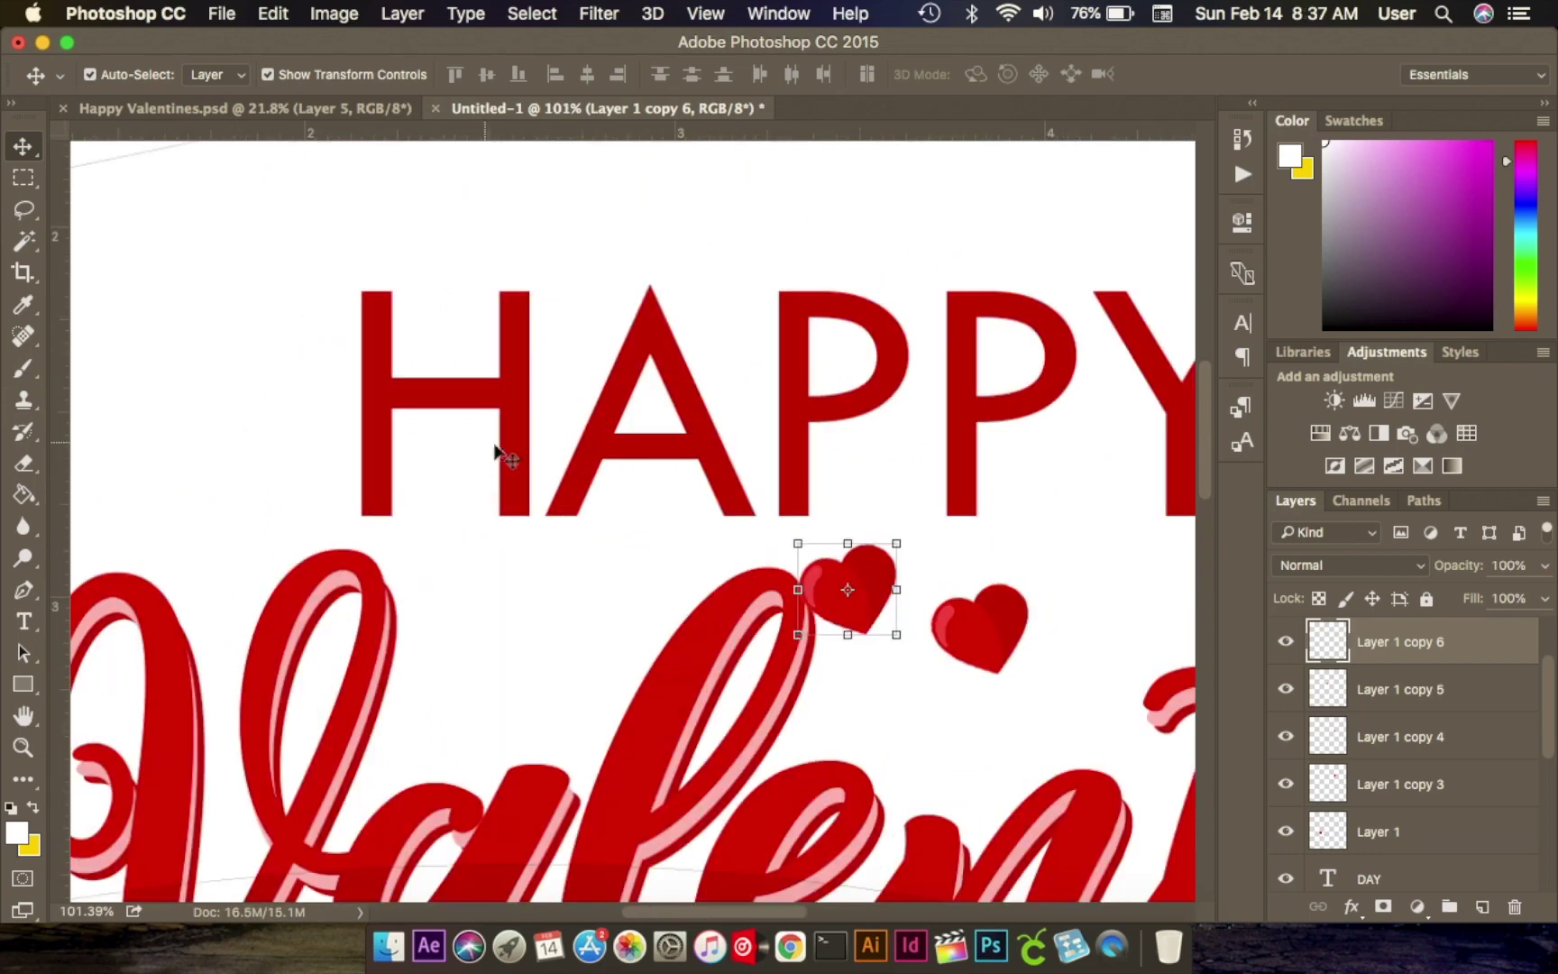
pyautogui.moveTo(876, 570); pyautogui.dragTo(561, 597)
pyautogui.doubleClick(572, 592)
# Select the original Layer 1 heart and bring up the Happy Valentines.psd reference.
pyautogui.click(251, 352)
pyautogui.scroll(-5, 293, 369)
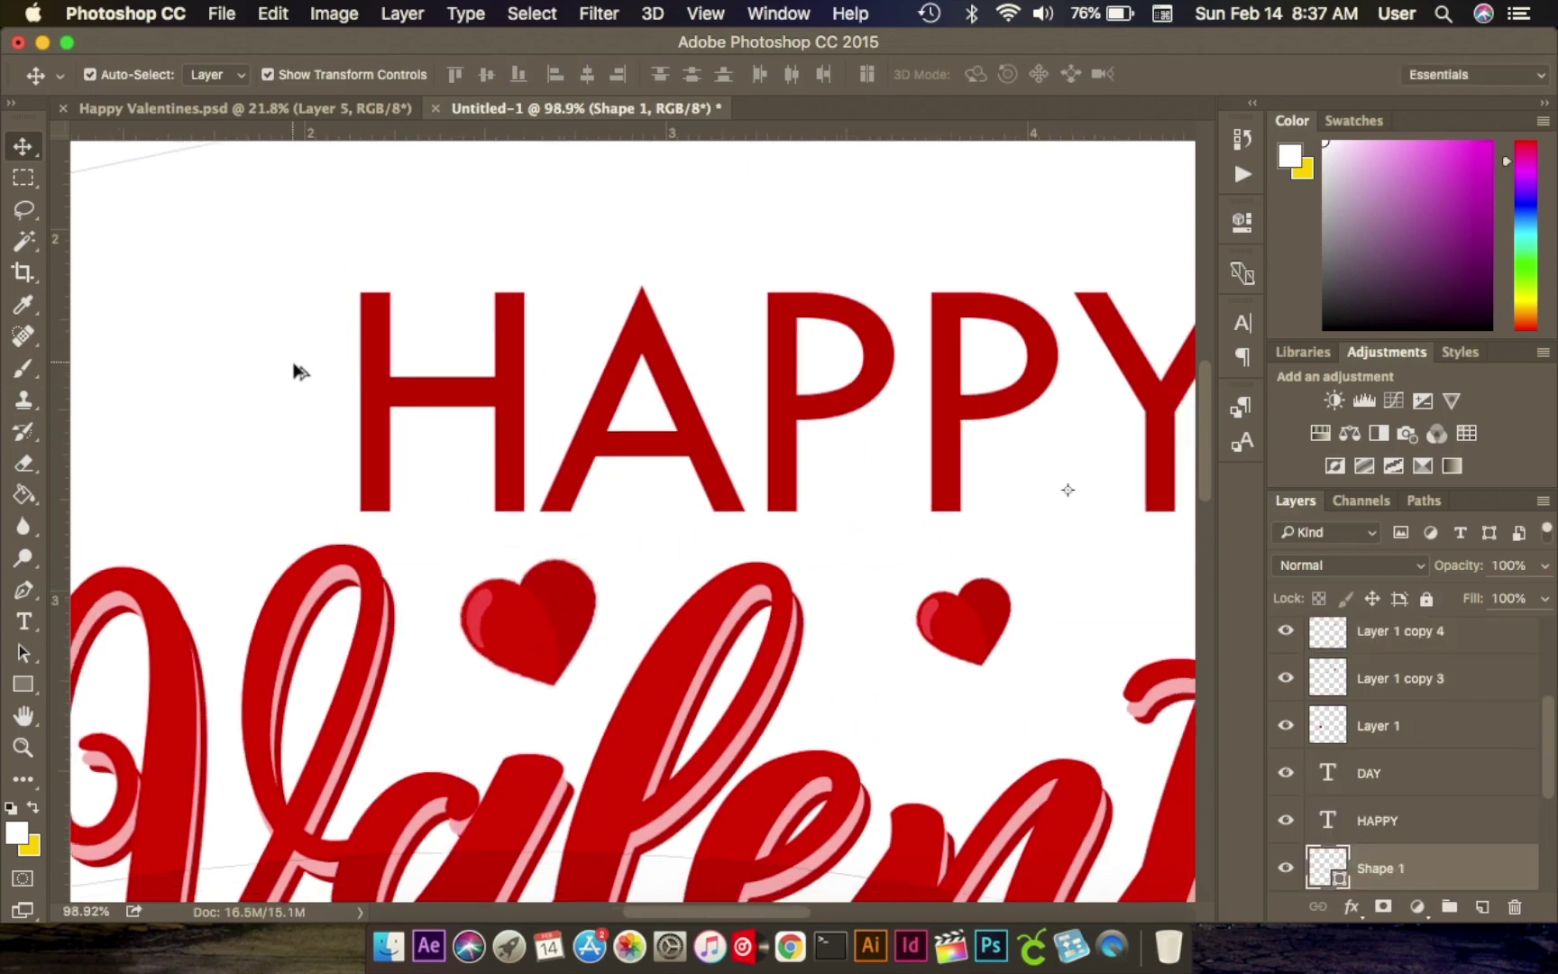
pyautogui.scroll(-1, 292, 368)
pyautogui.click(290, 785)
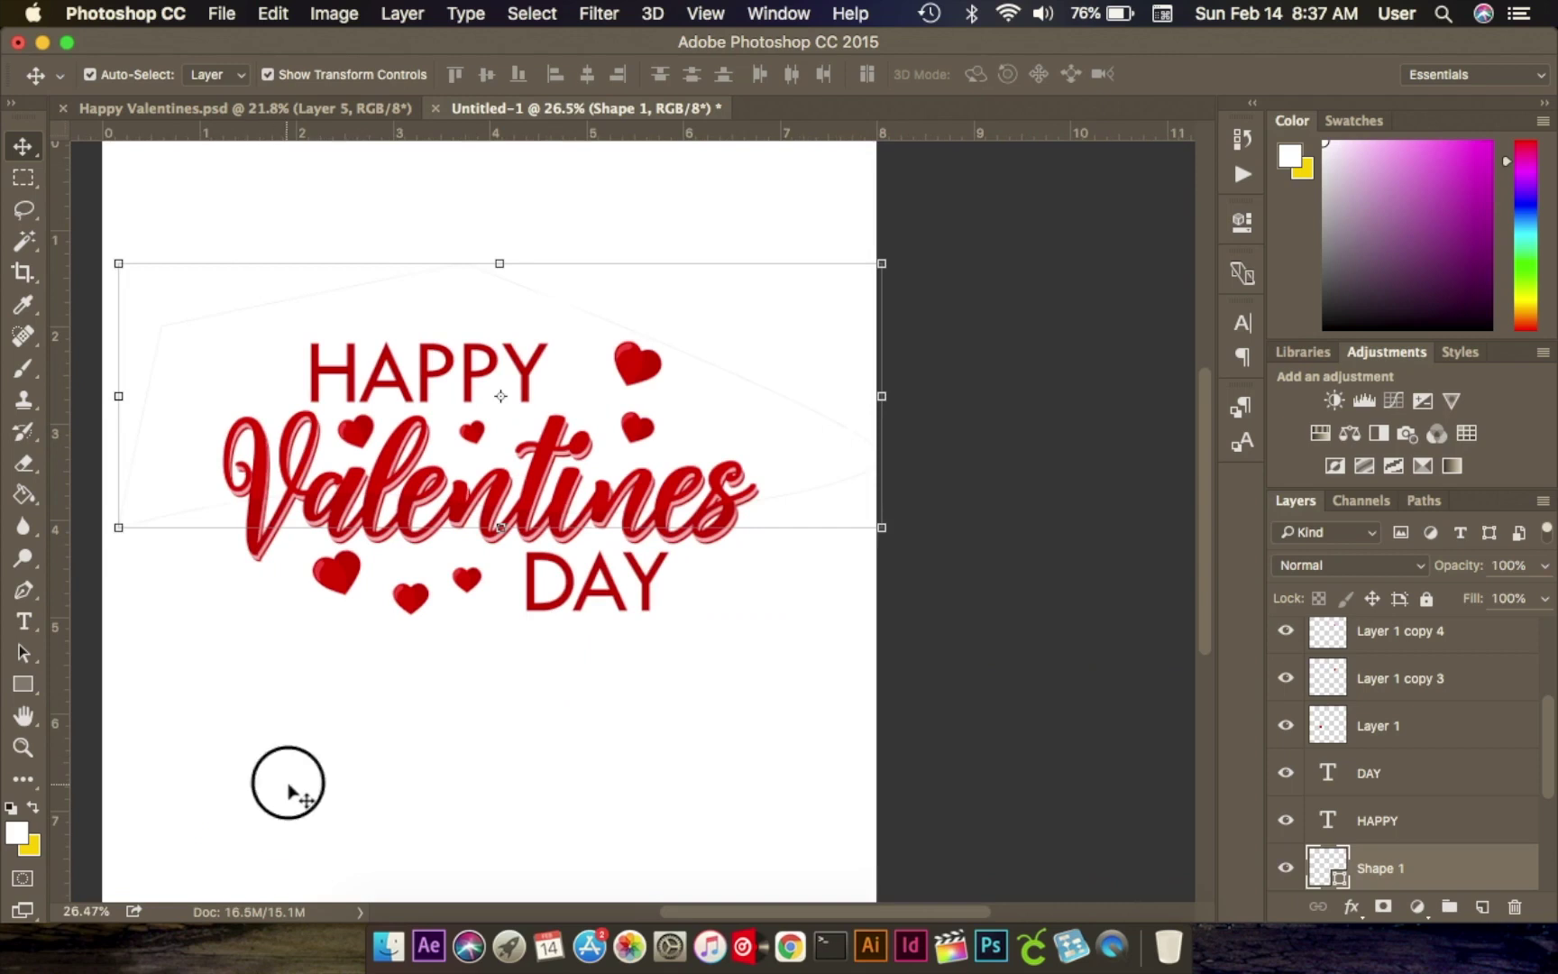
pyautogui.click(1465, 735)
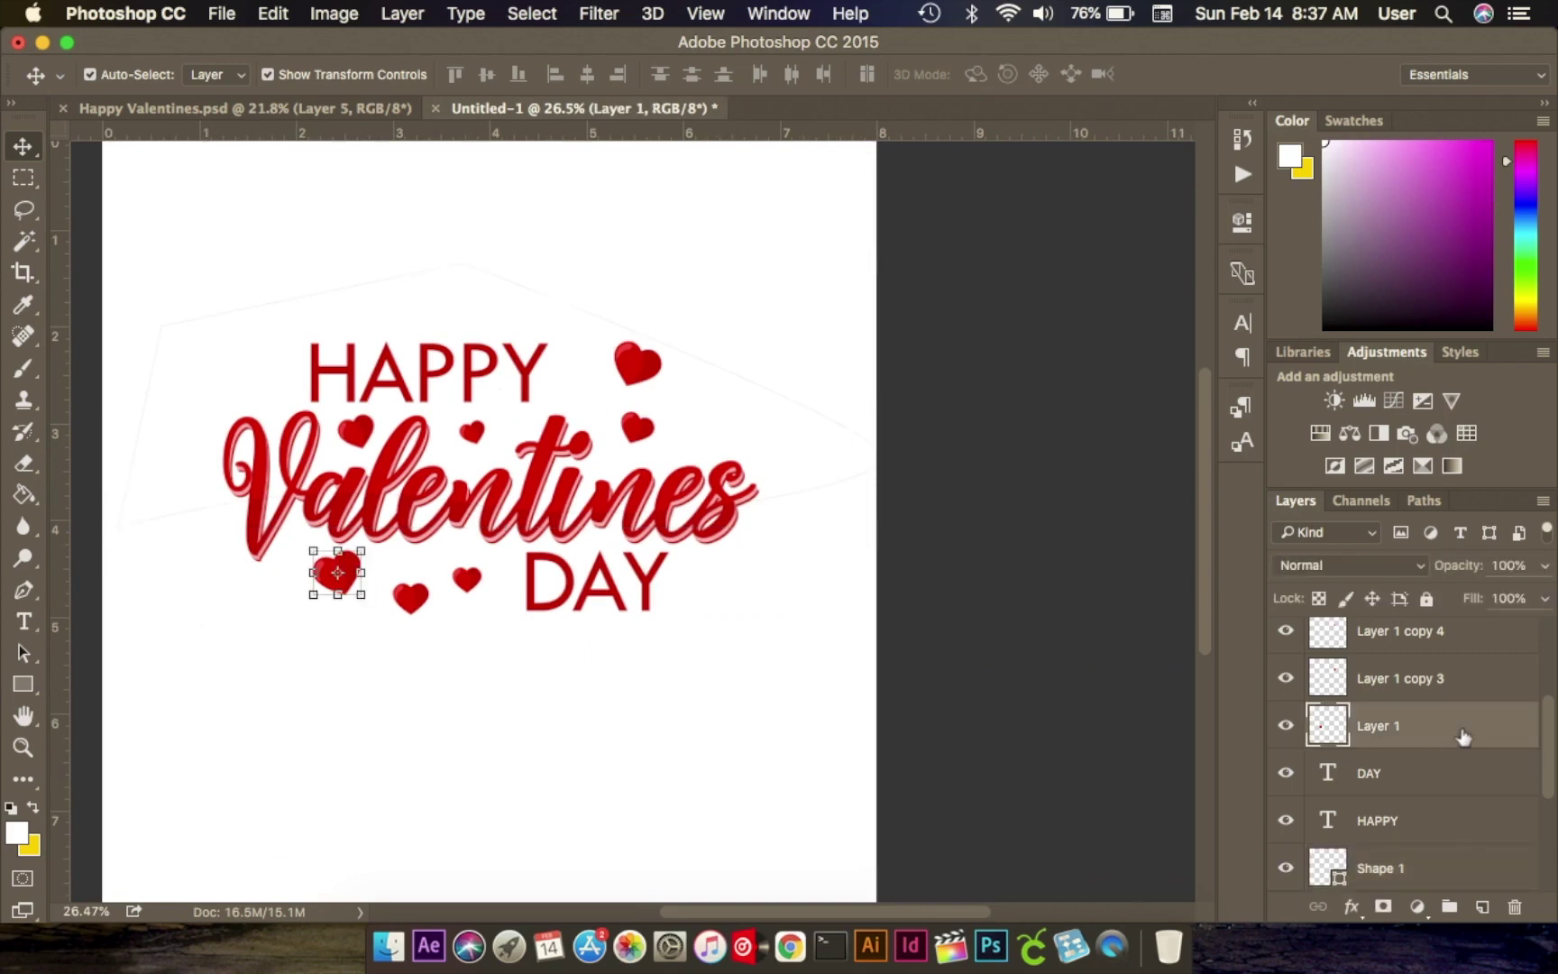
pyautogui.scroll(2, 1524, 719)
pyautogui.scroll(-2, 1479, 718)
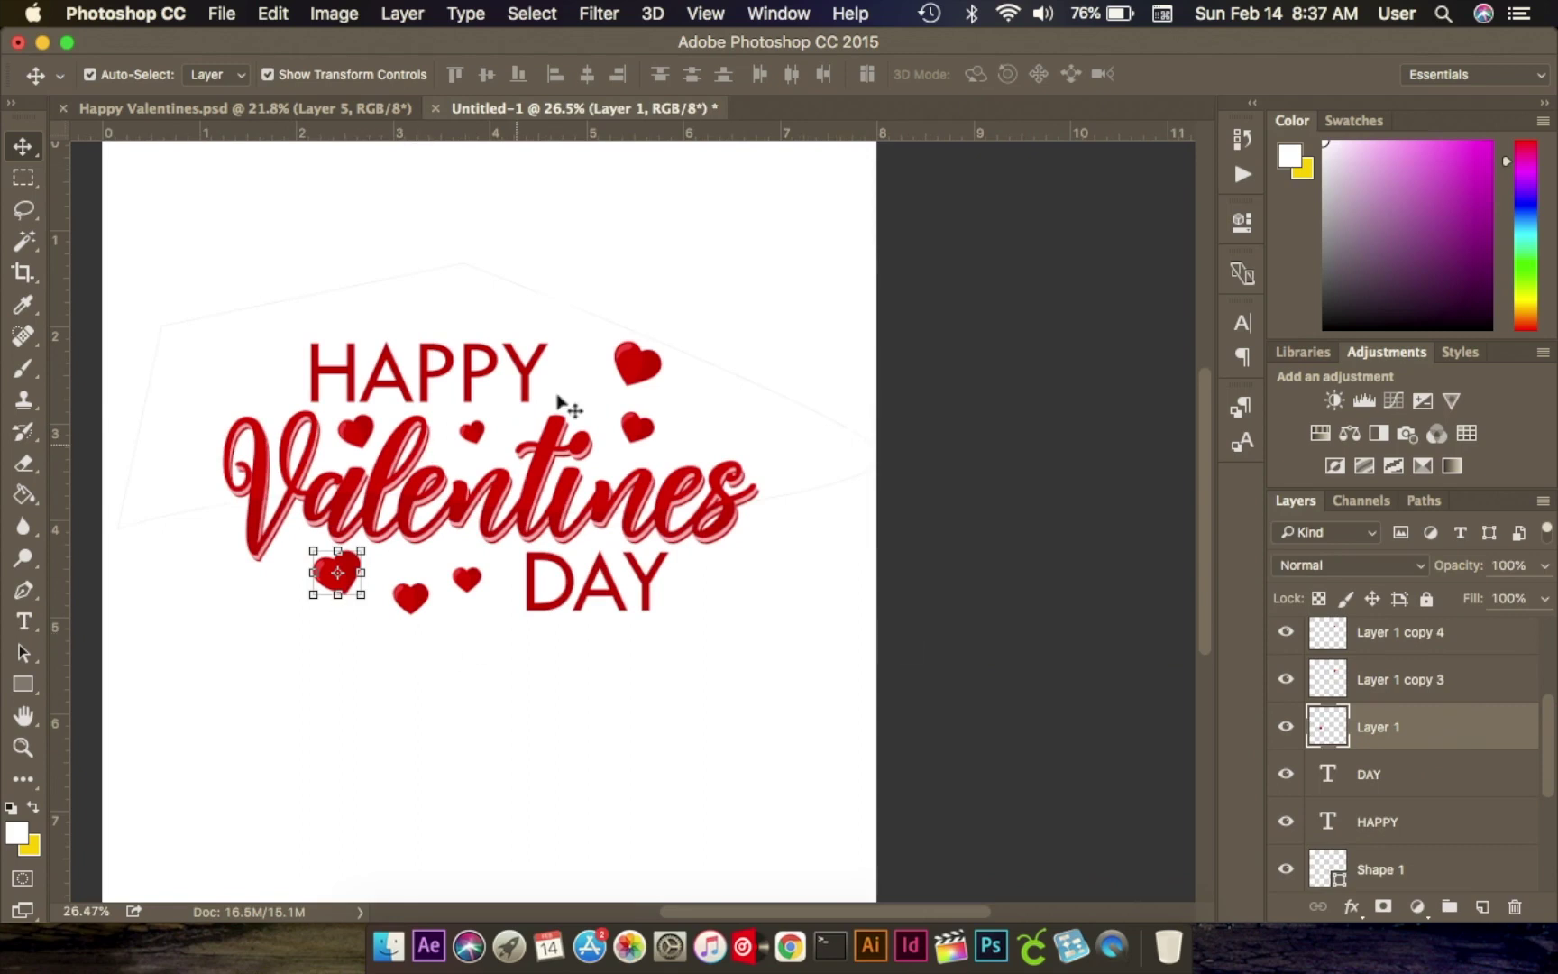
pyautogui.click(389, 111)
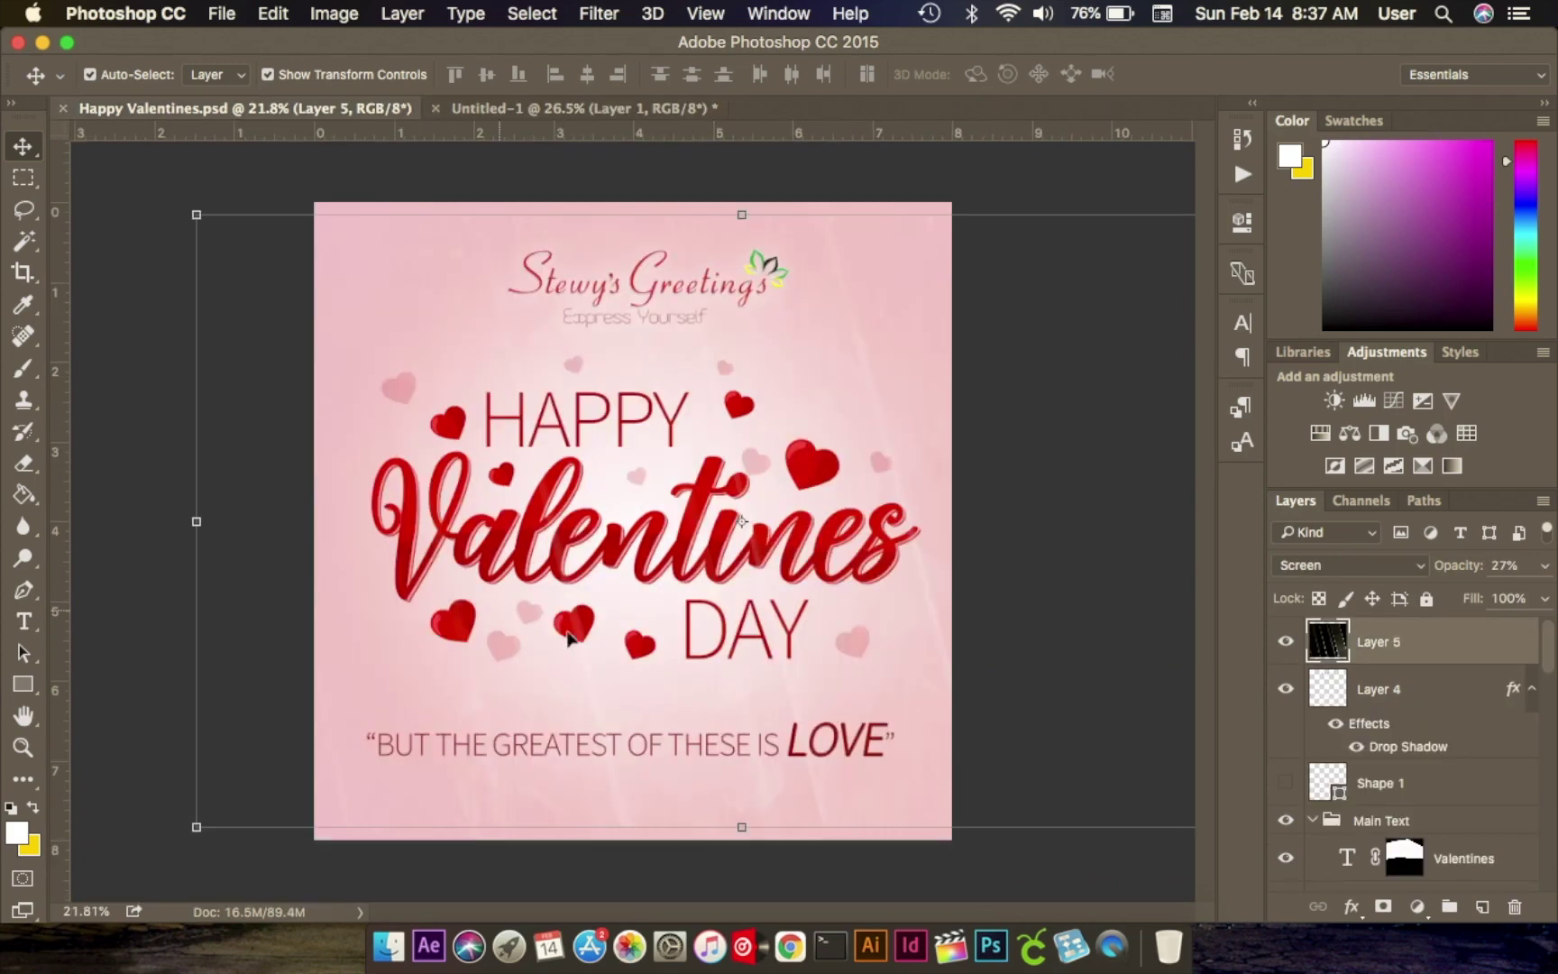
# Group all the red heart layers in Untitled-1 into a group named 'Hearts'.
pyautogui.moveTo(606, 187); pyautogui.dragTo(871, 629)
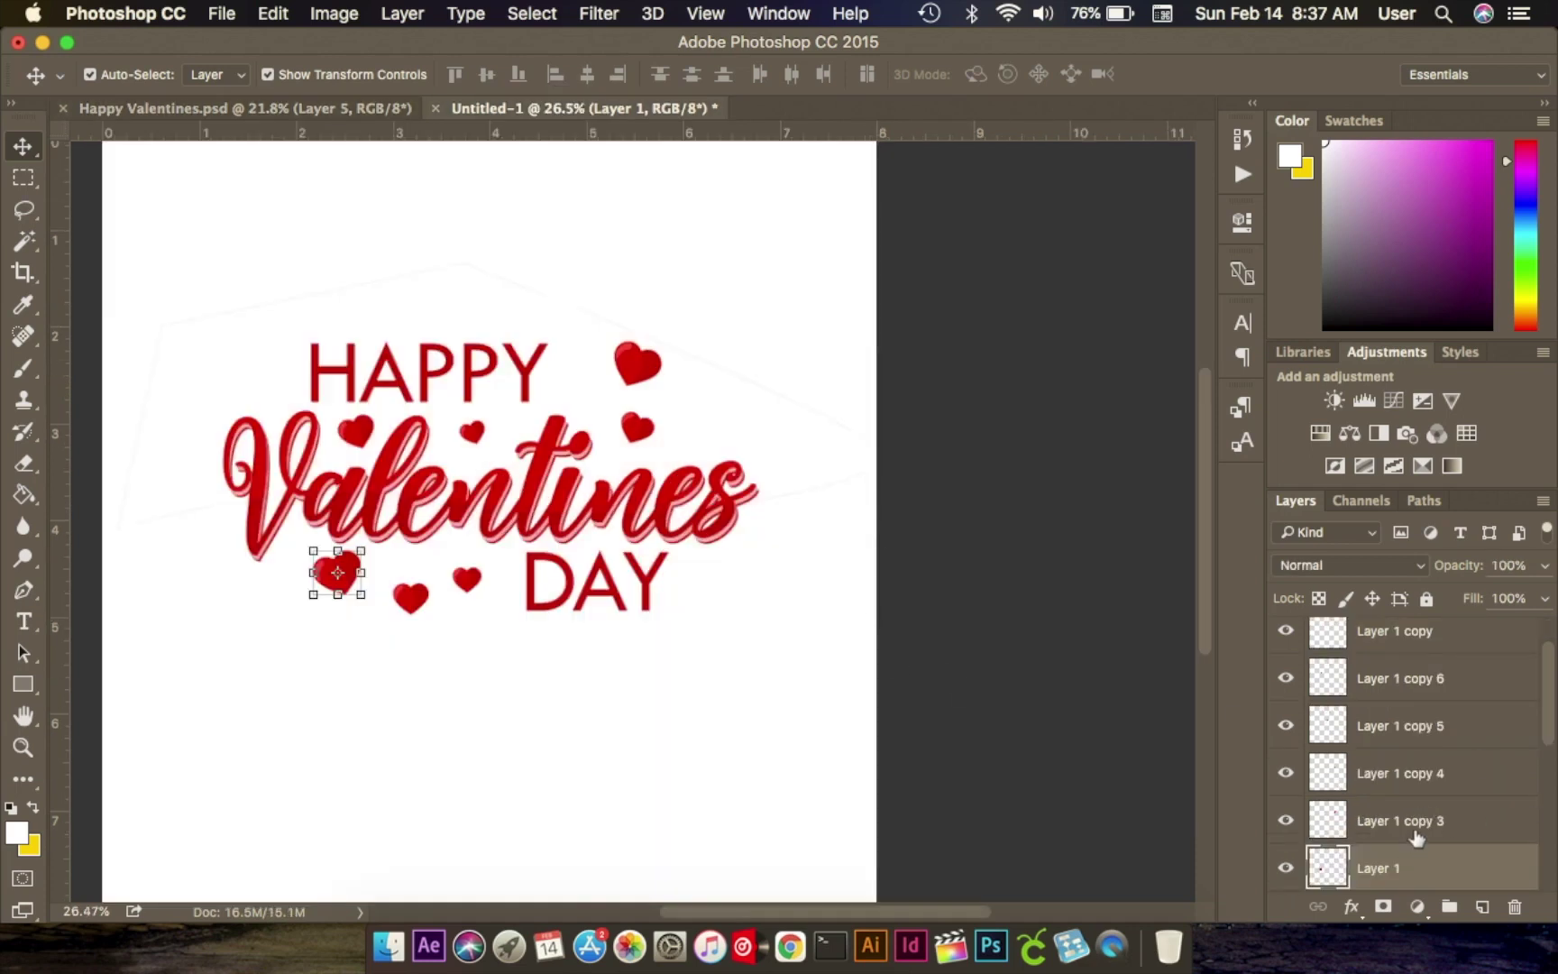
pyautogui.scroll(-5, 1415, 829)
pyautogui.scroll(4, 1411, 766)
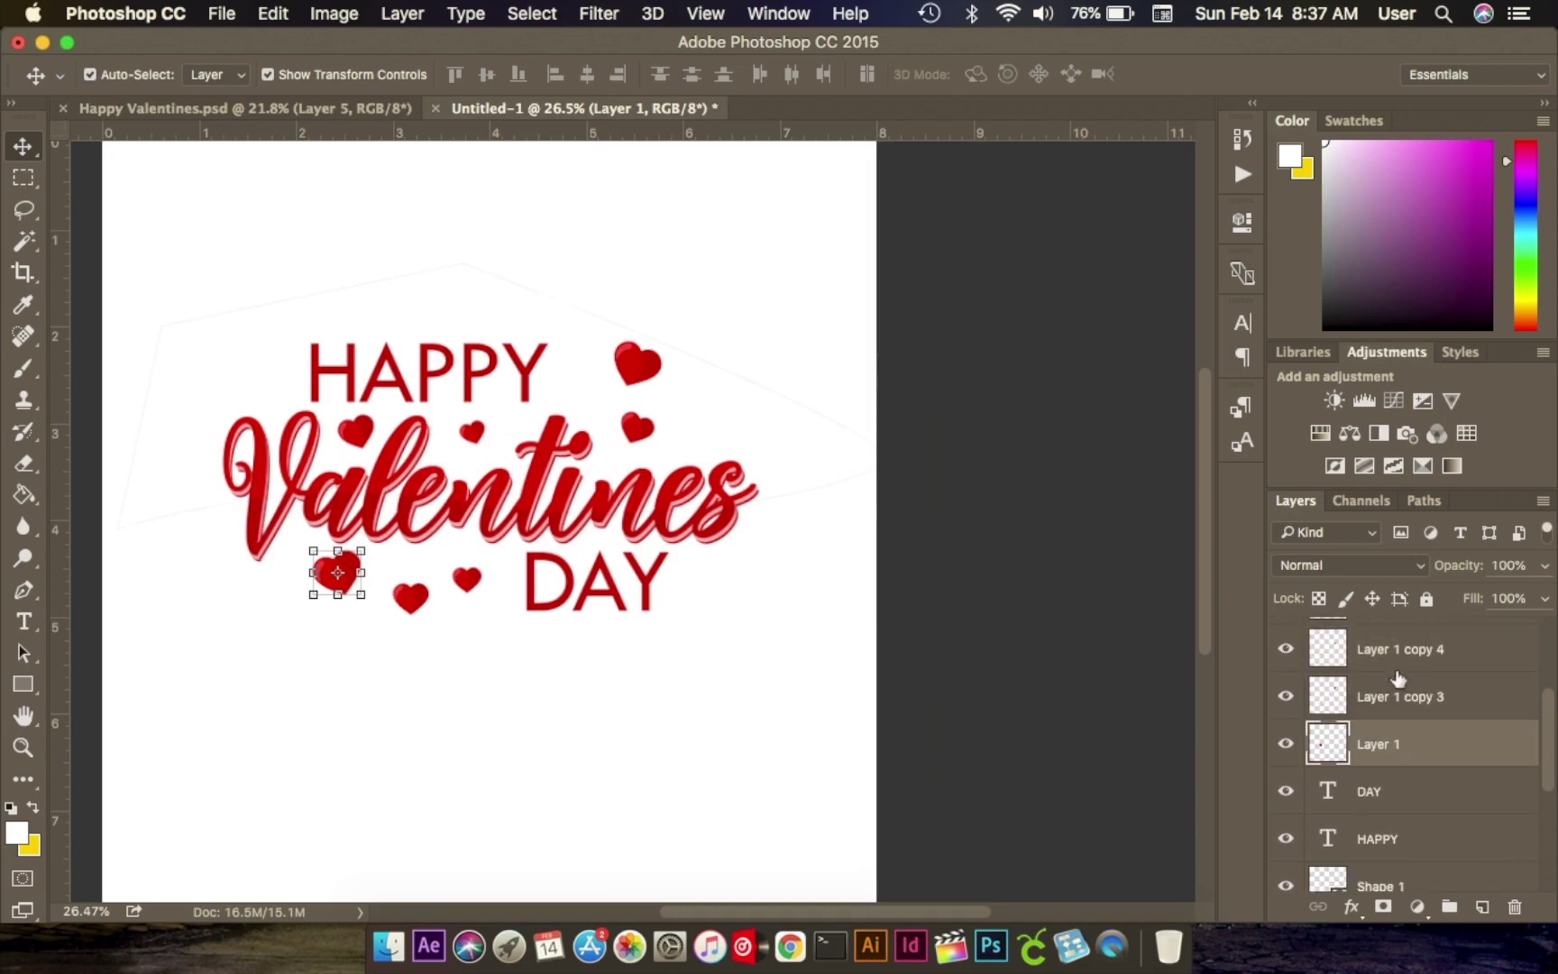
pyautogui.scroll(4, 1399, 678)
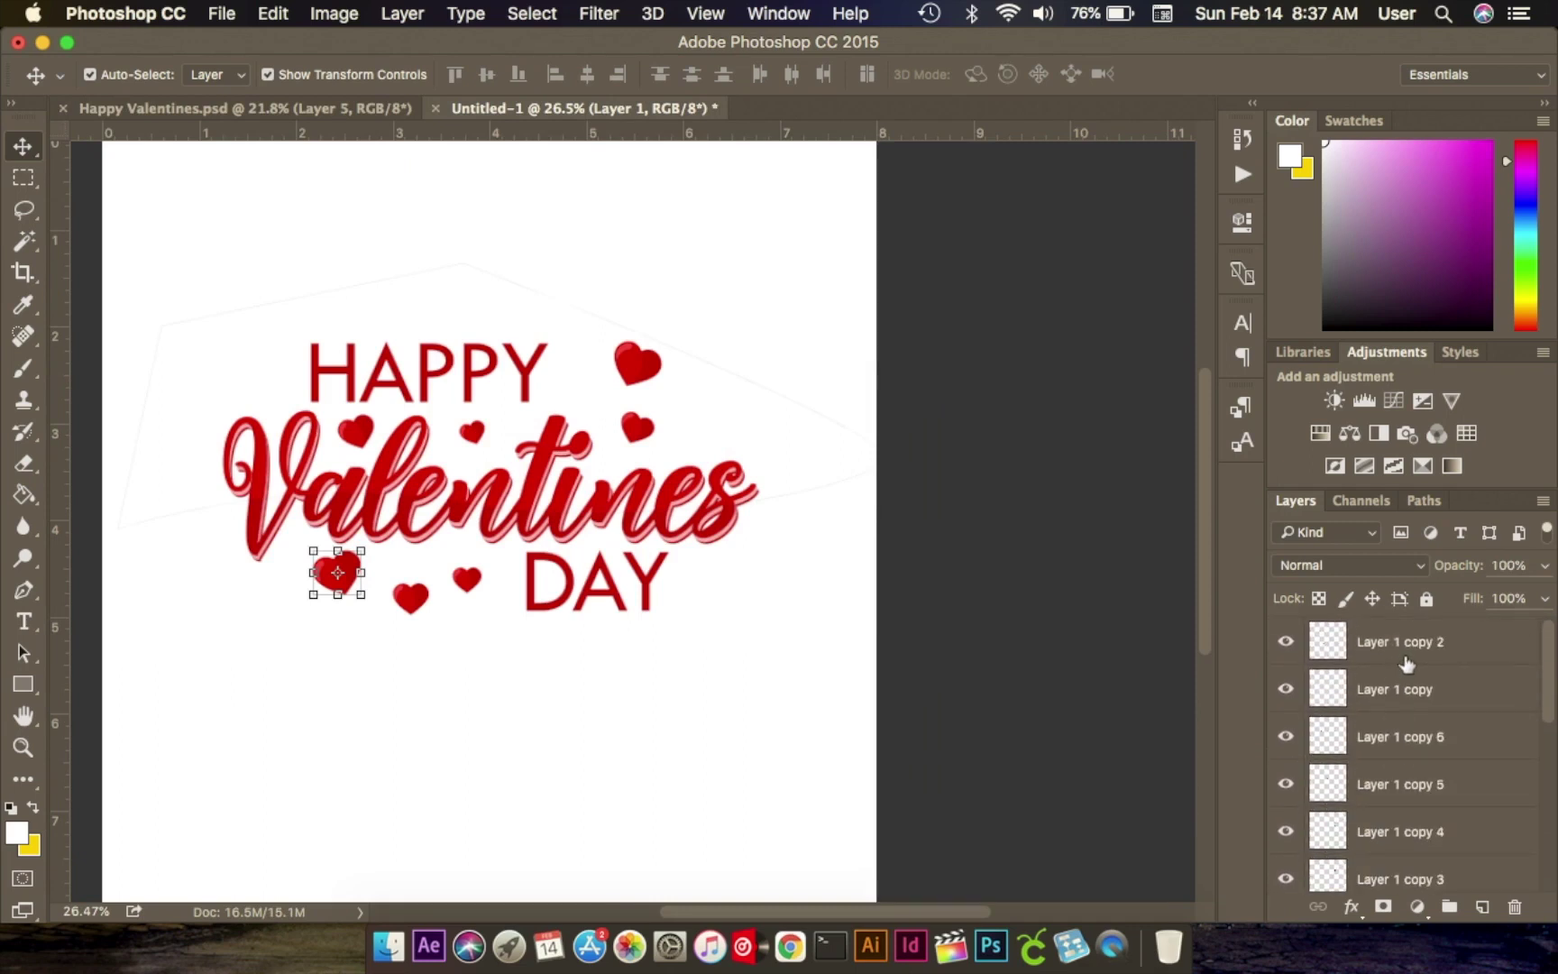
pyautogui.keyDown('shift'); pyautogui.click(1413, 646); pyautogui.keyUp('shift')
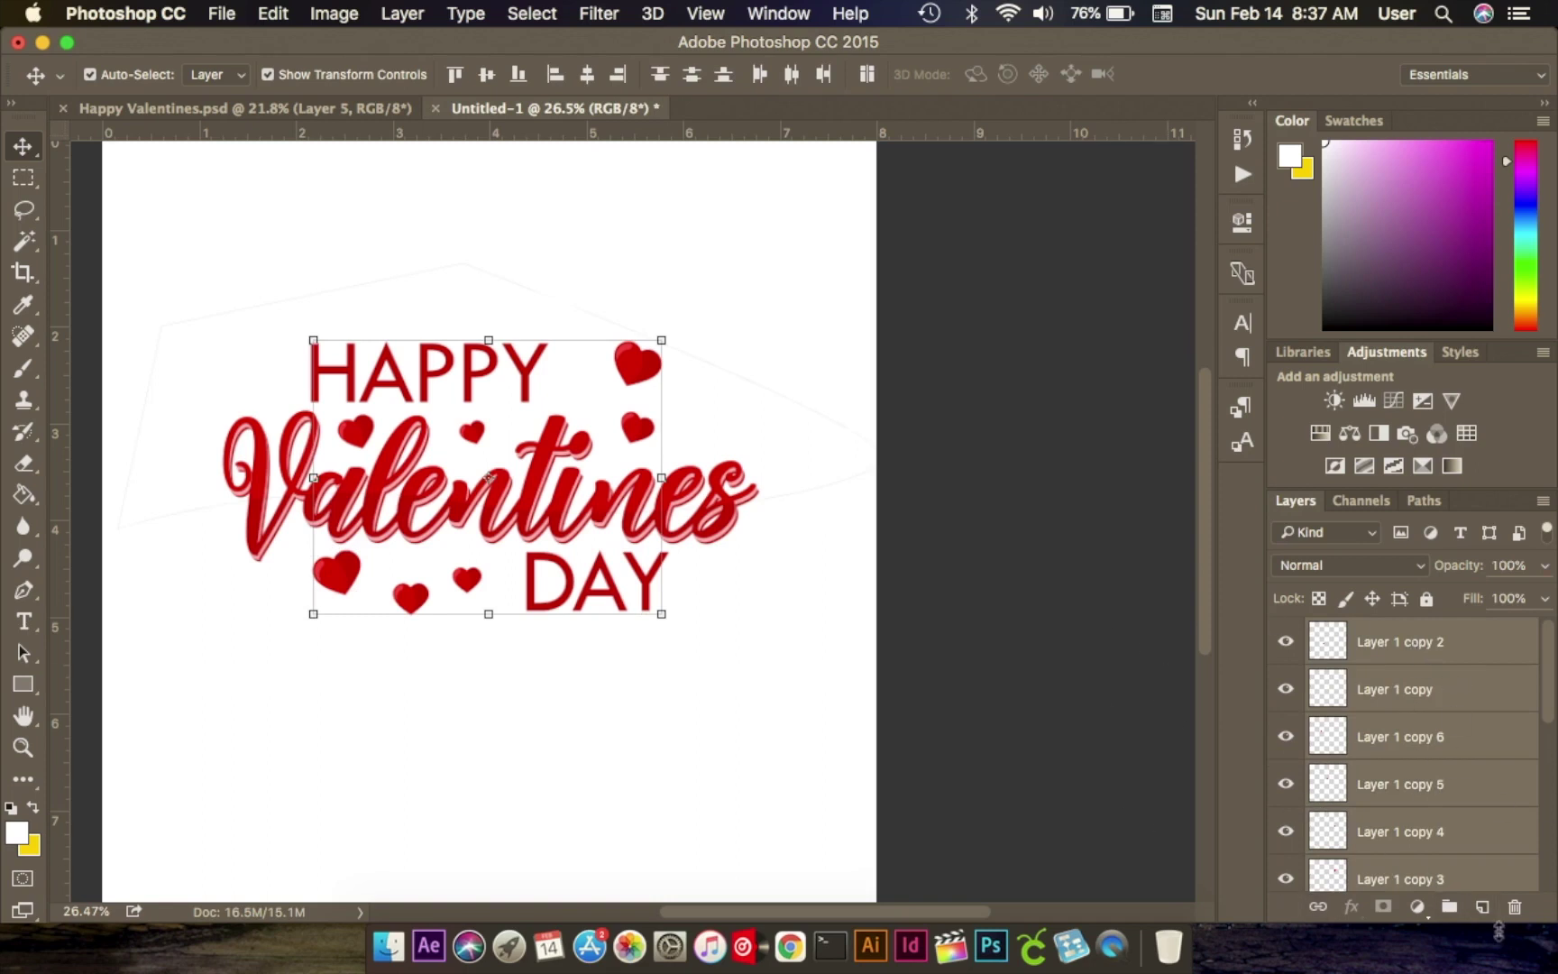
pyautogui.click(1454, 920)
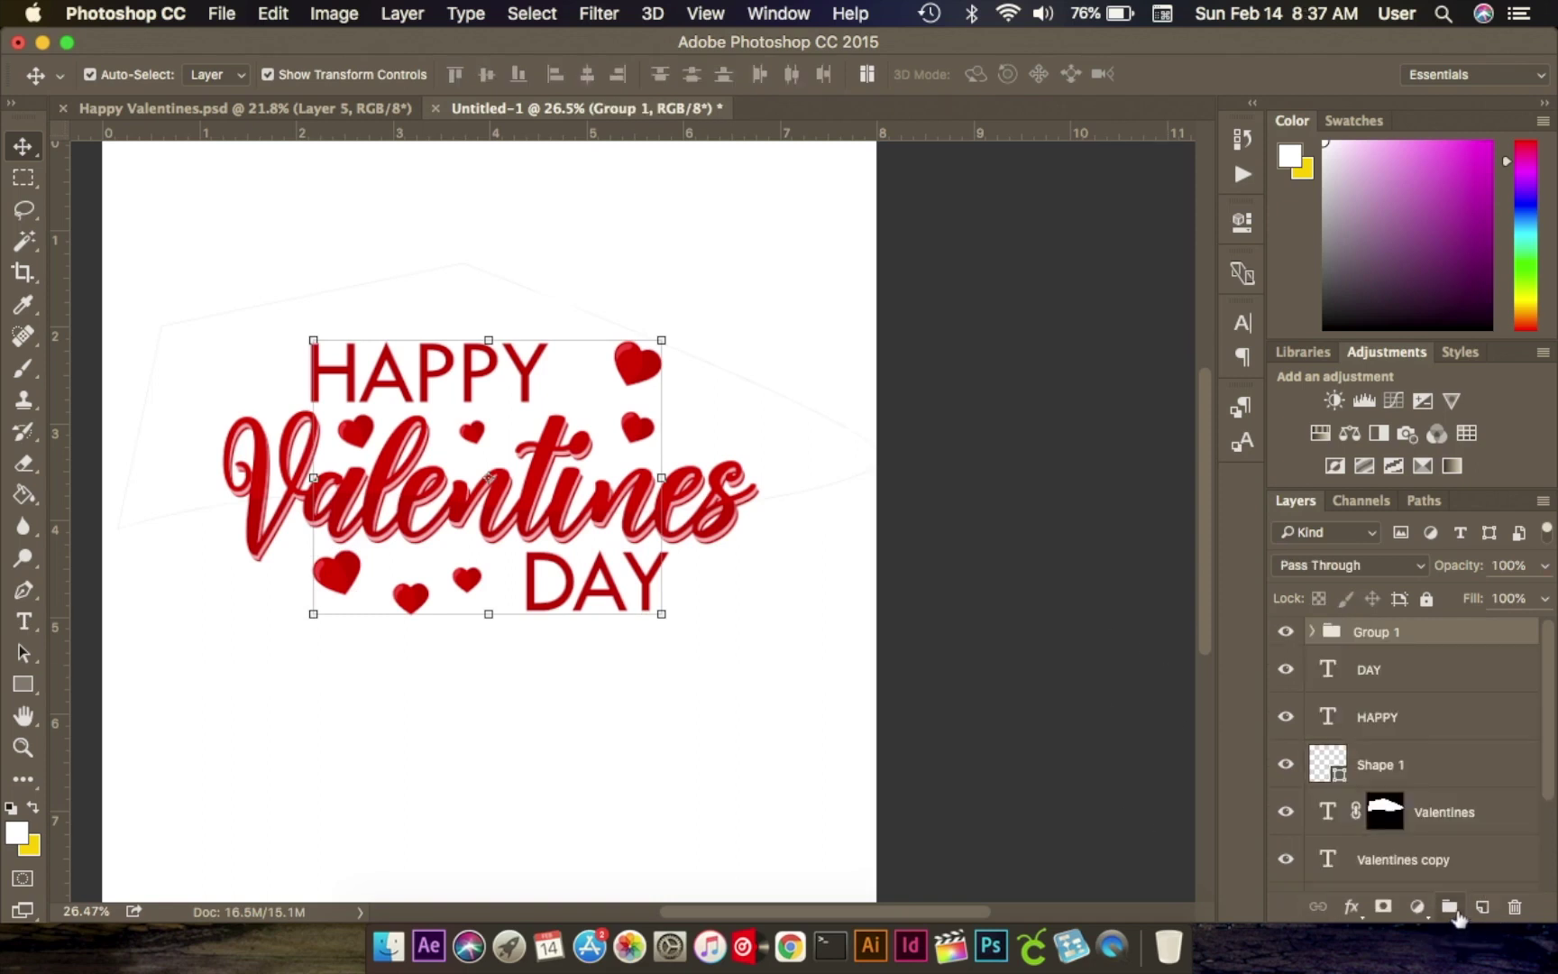
pyautogui.doubleClick(1370, 634)
pyautogui.write('Hearts')
pyautogui.press('Return')
# Duplicate the Hearts group as 'Faded Hearts' and drag it beneath the lettering layers.
pyautogui.rightClick(1452, 632)
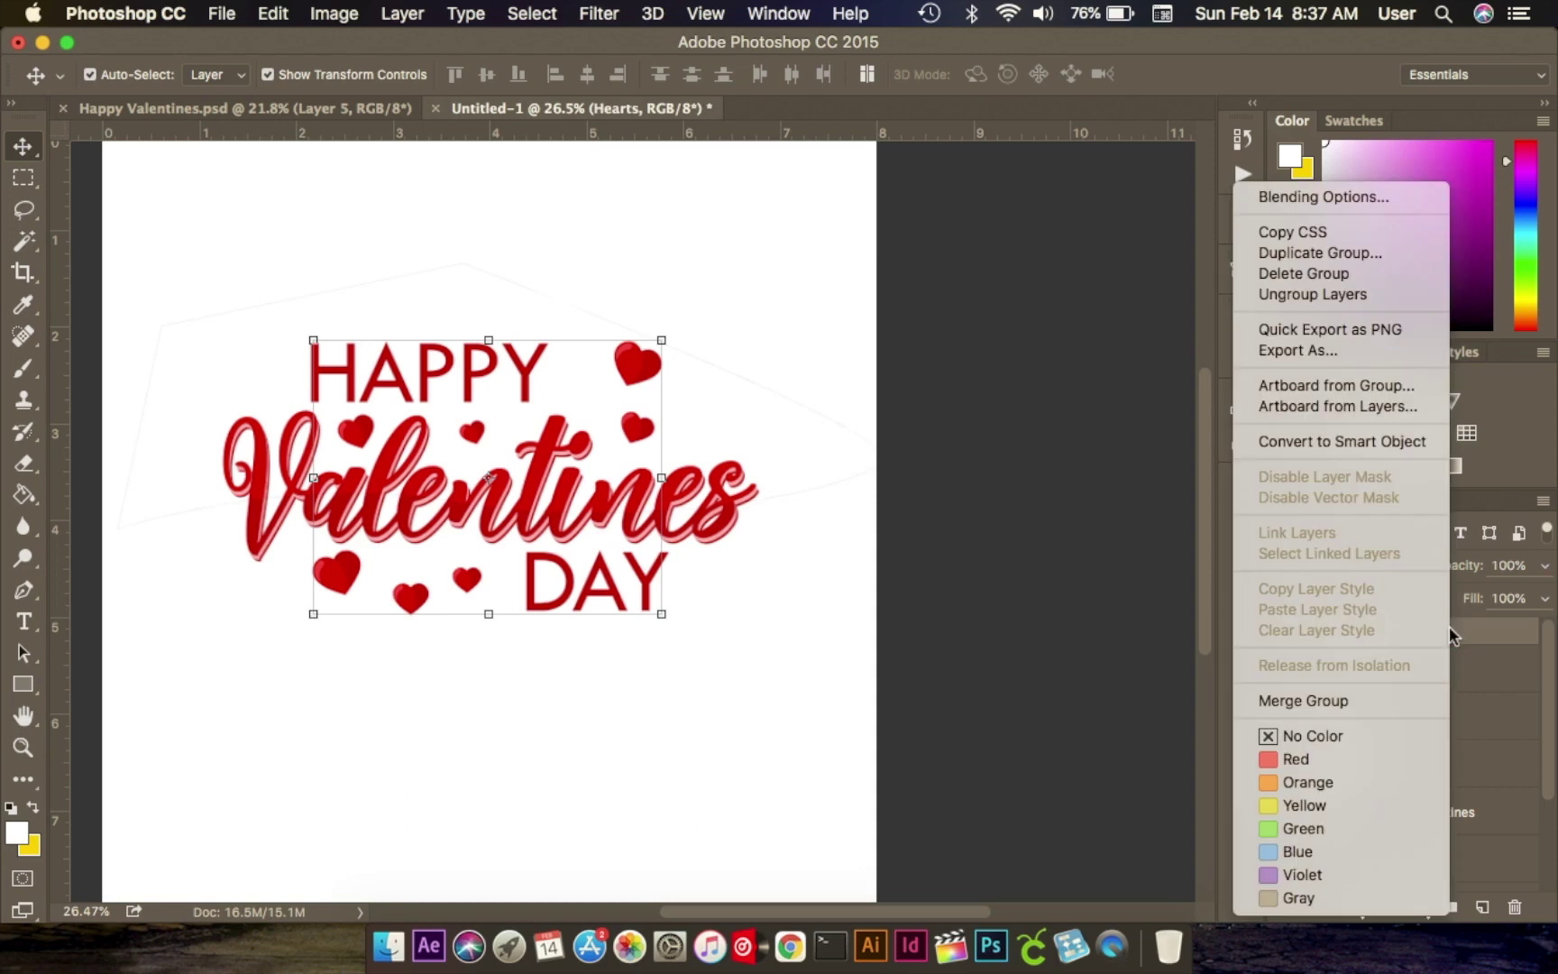
pyautogui.click(1347, 260)
pyautogui.click(1010, 388)
pyautogui.doubleClick(1371, 632)
pyautogui.write('Hearts')
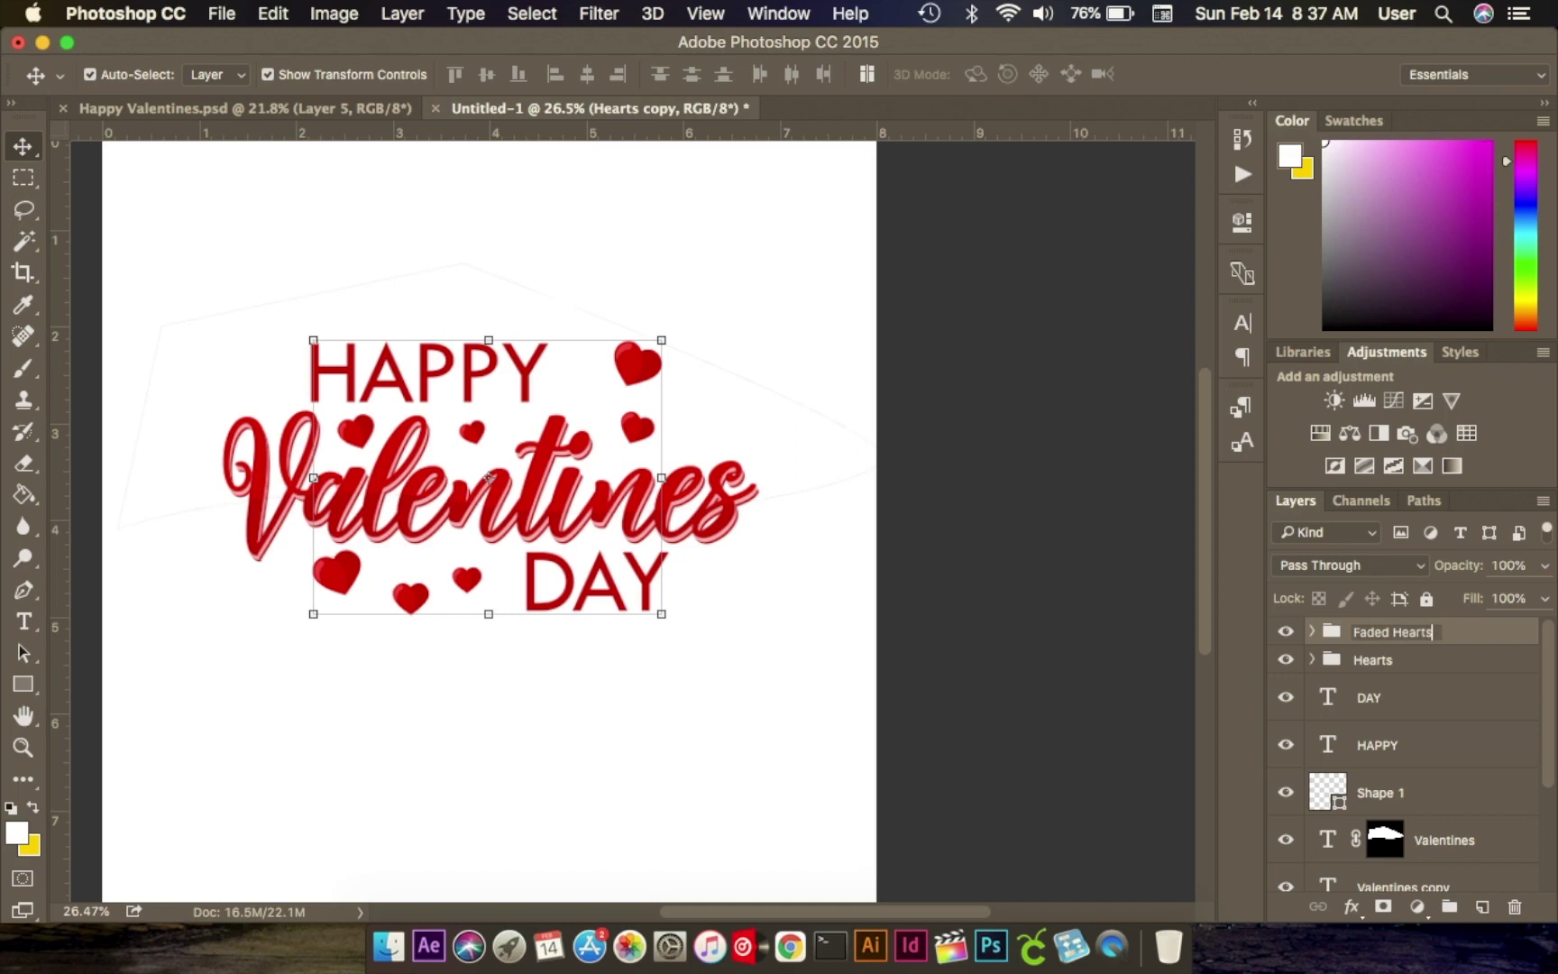
pyautogui.press('Return')
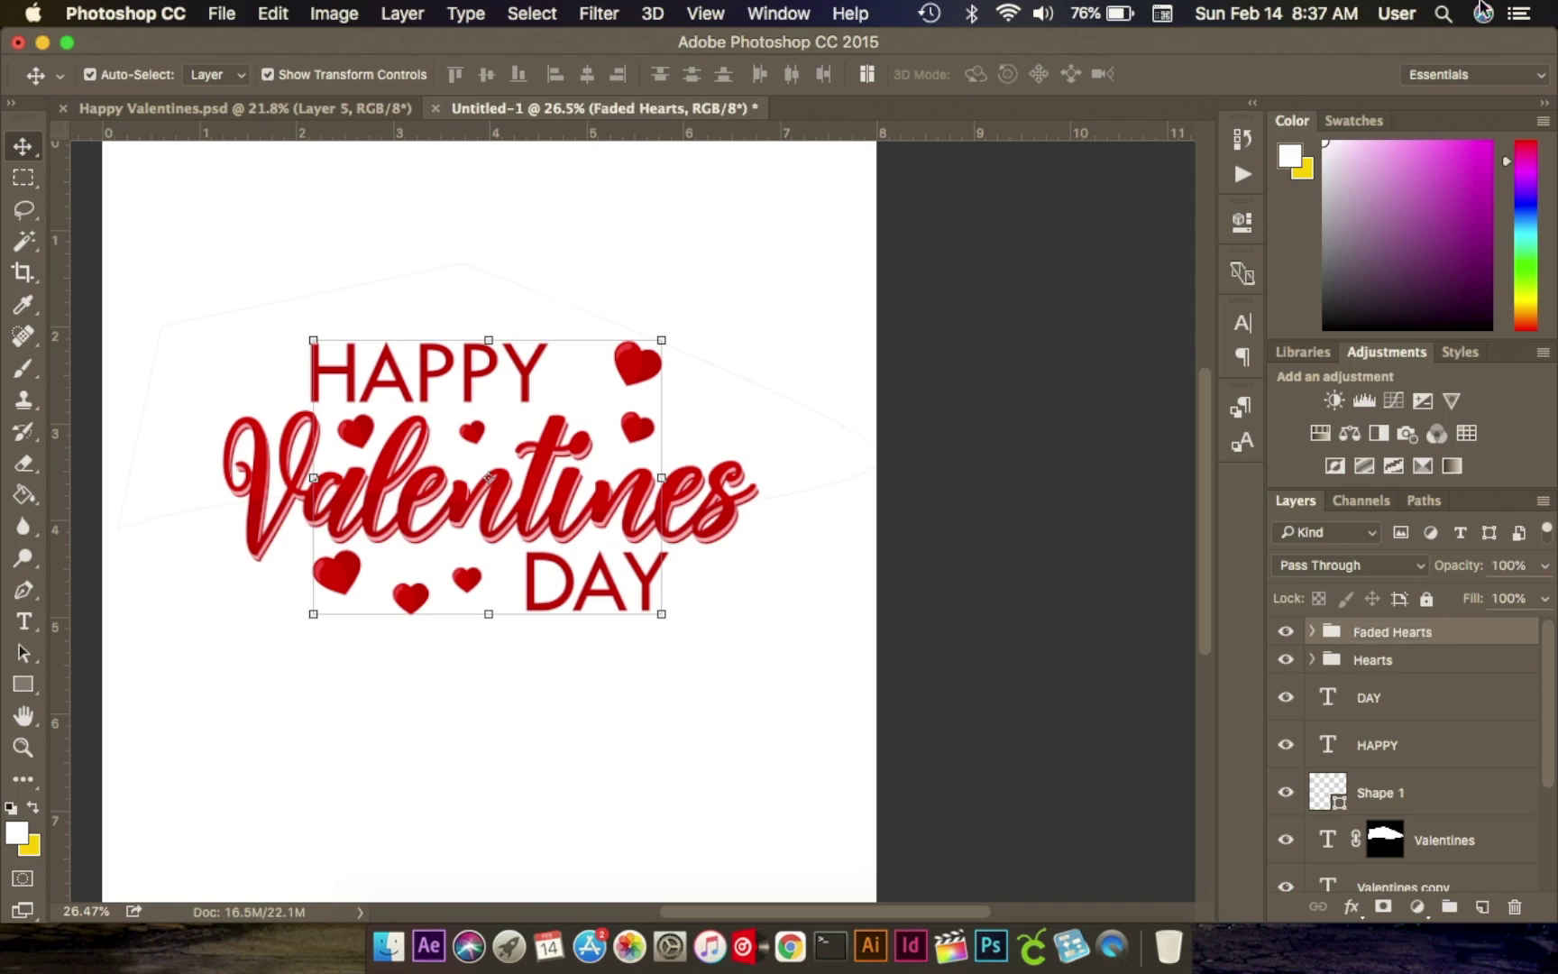
pyautogui.click(1444, 662)
pyautogui.click(1386, 636)
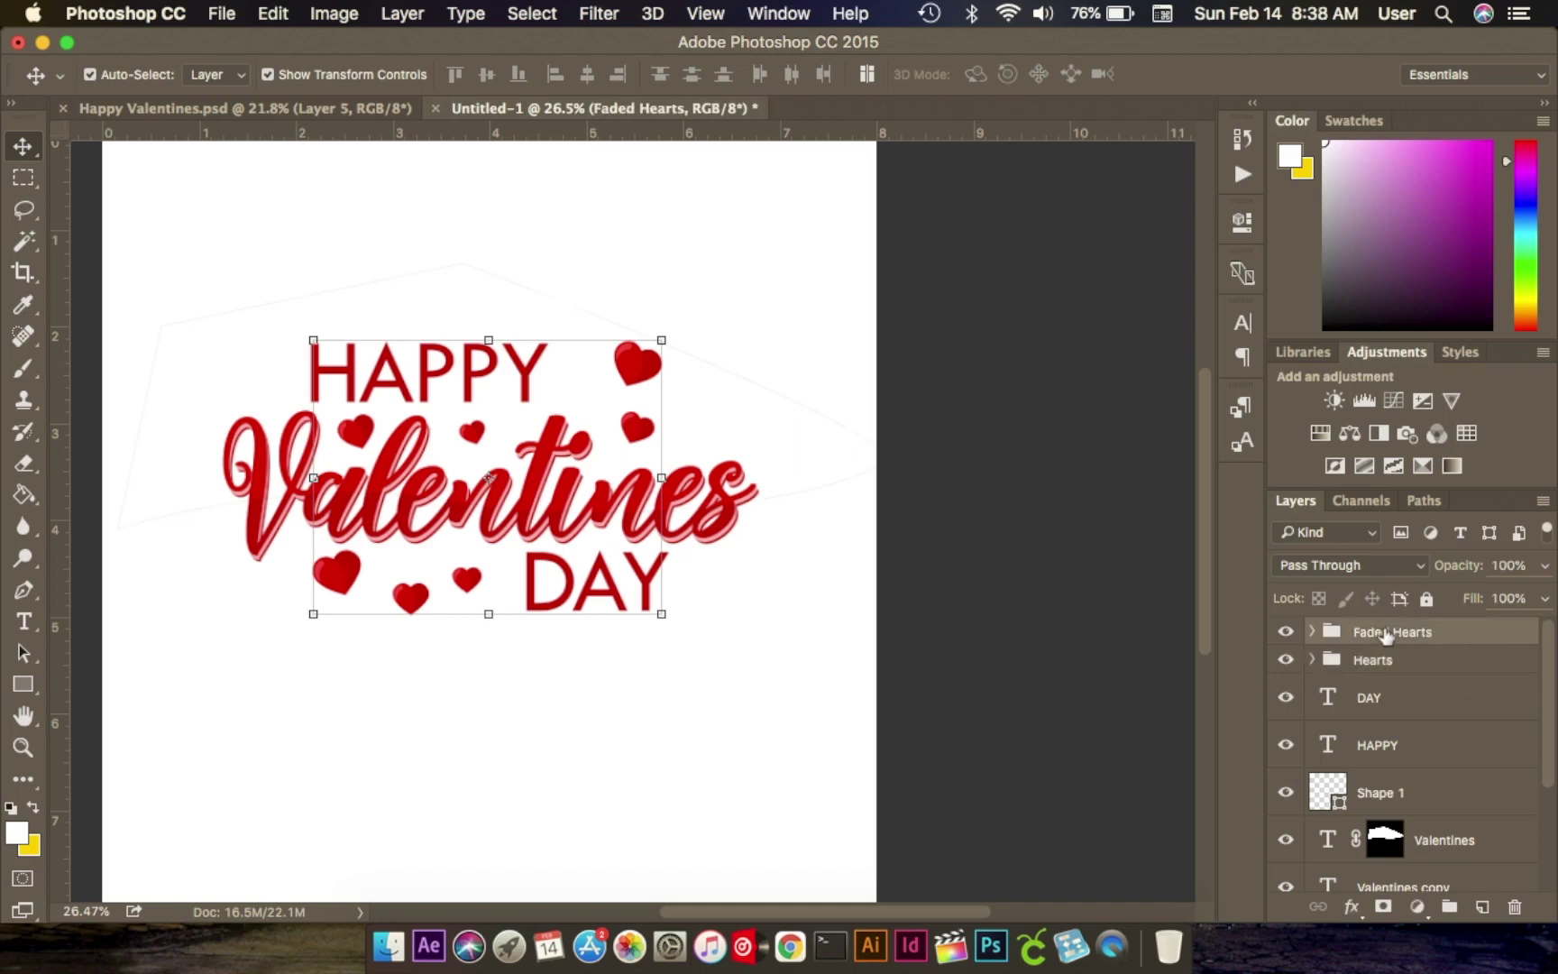
pyautogui.moveTo(1386, 637); pyautogui.dragTo(1409, 831)
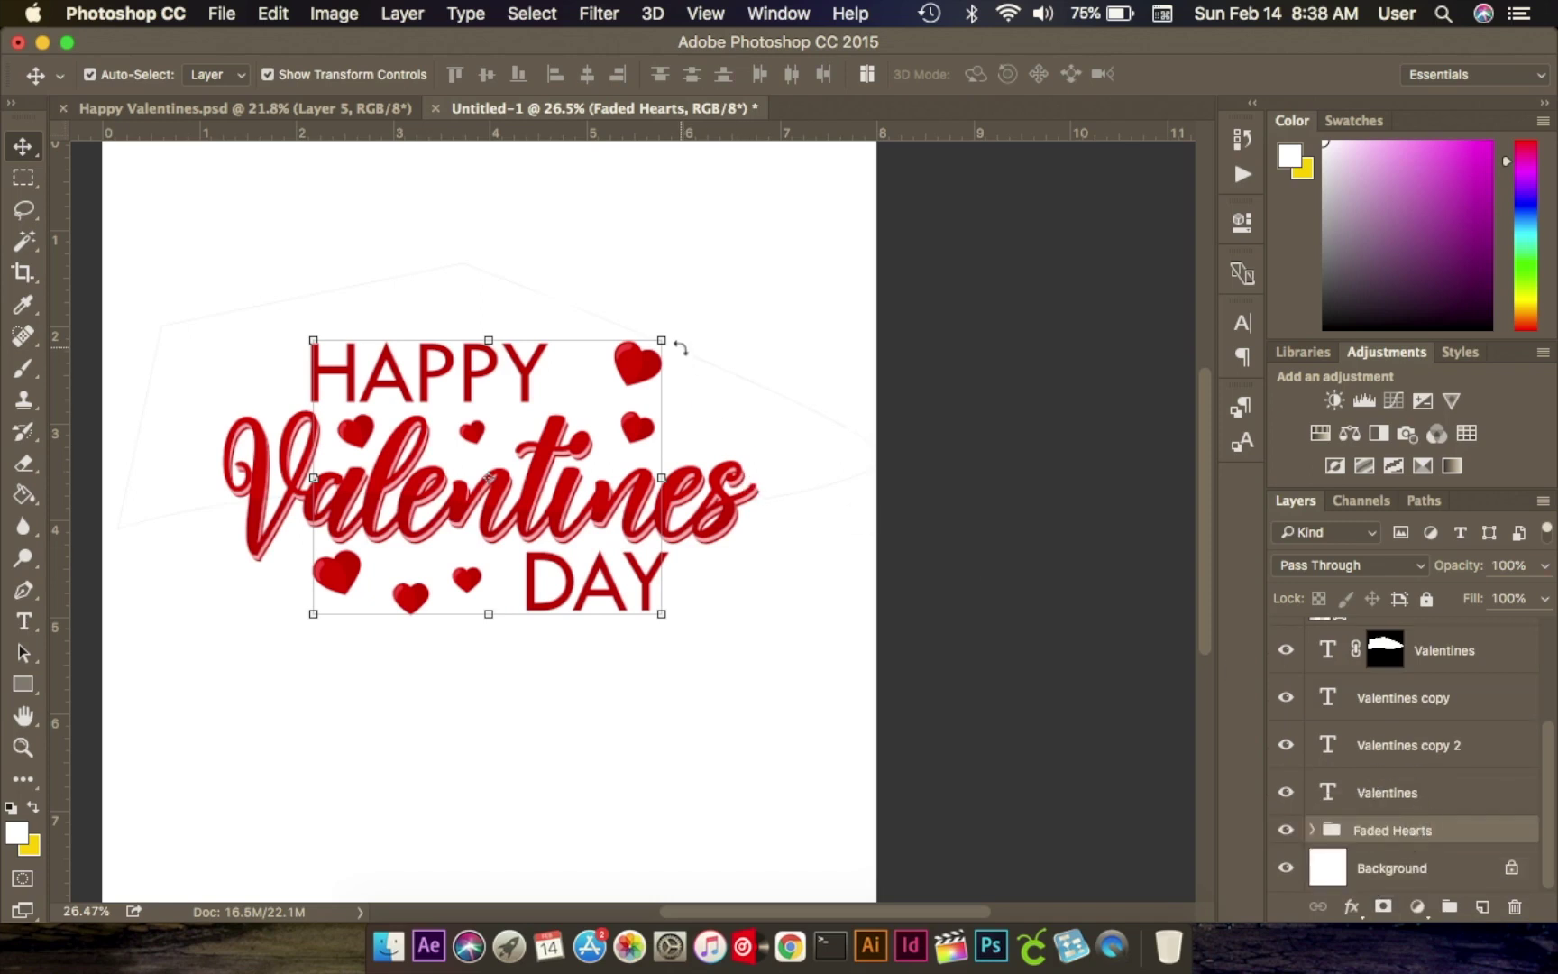
# Shrink the Faded Hearts group slightly, set its opacity to 30%, and shift it up-left.
pyautogui.moveTo(664, 338); pyautogui.dragTo(577, 397)
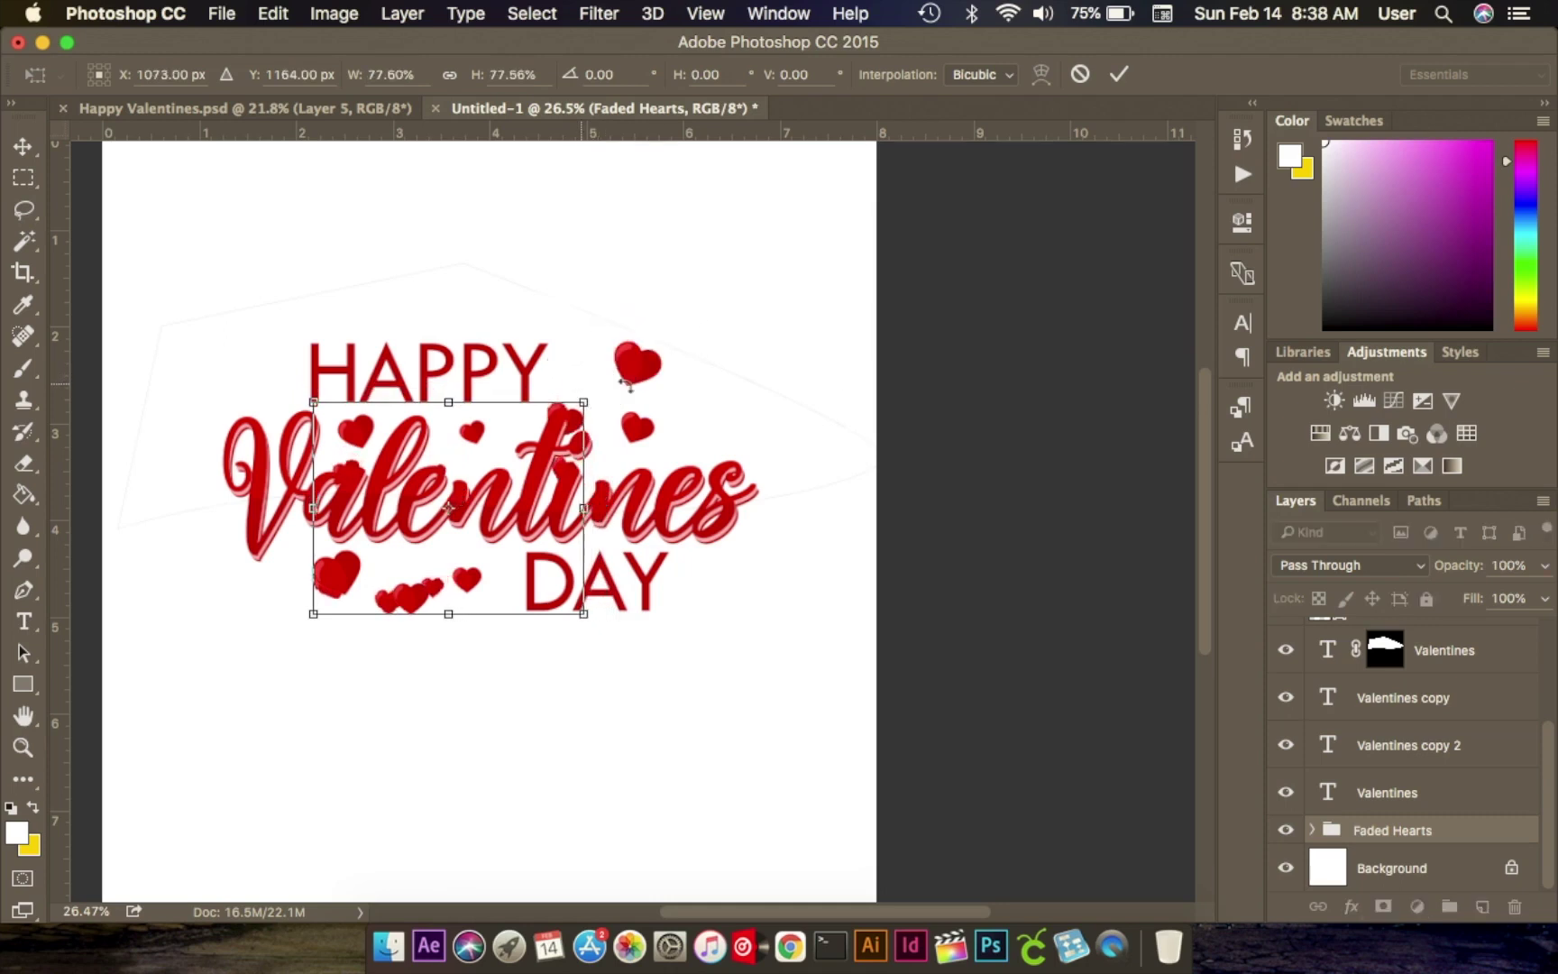
pyautogui.click(1543, 566)
pyautogui.moveTo(1468, 598)
pyautogui.mouseDown()
pyautogui.moveTo(1443, 593)
pyautogui.moveTo(1463, 596)
pyautogui.mouseUp()
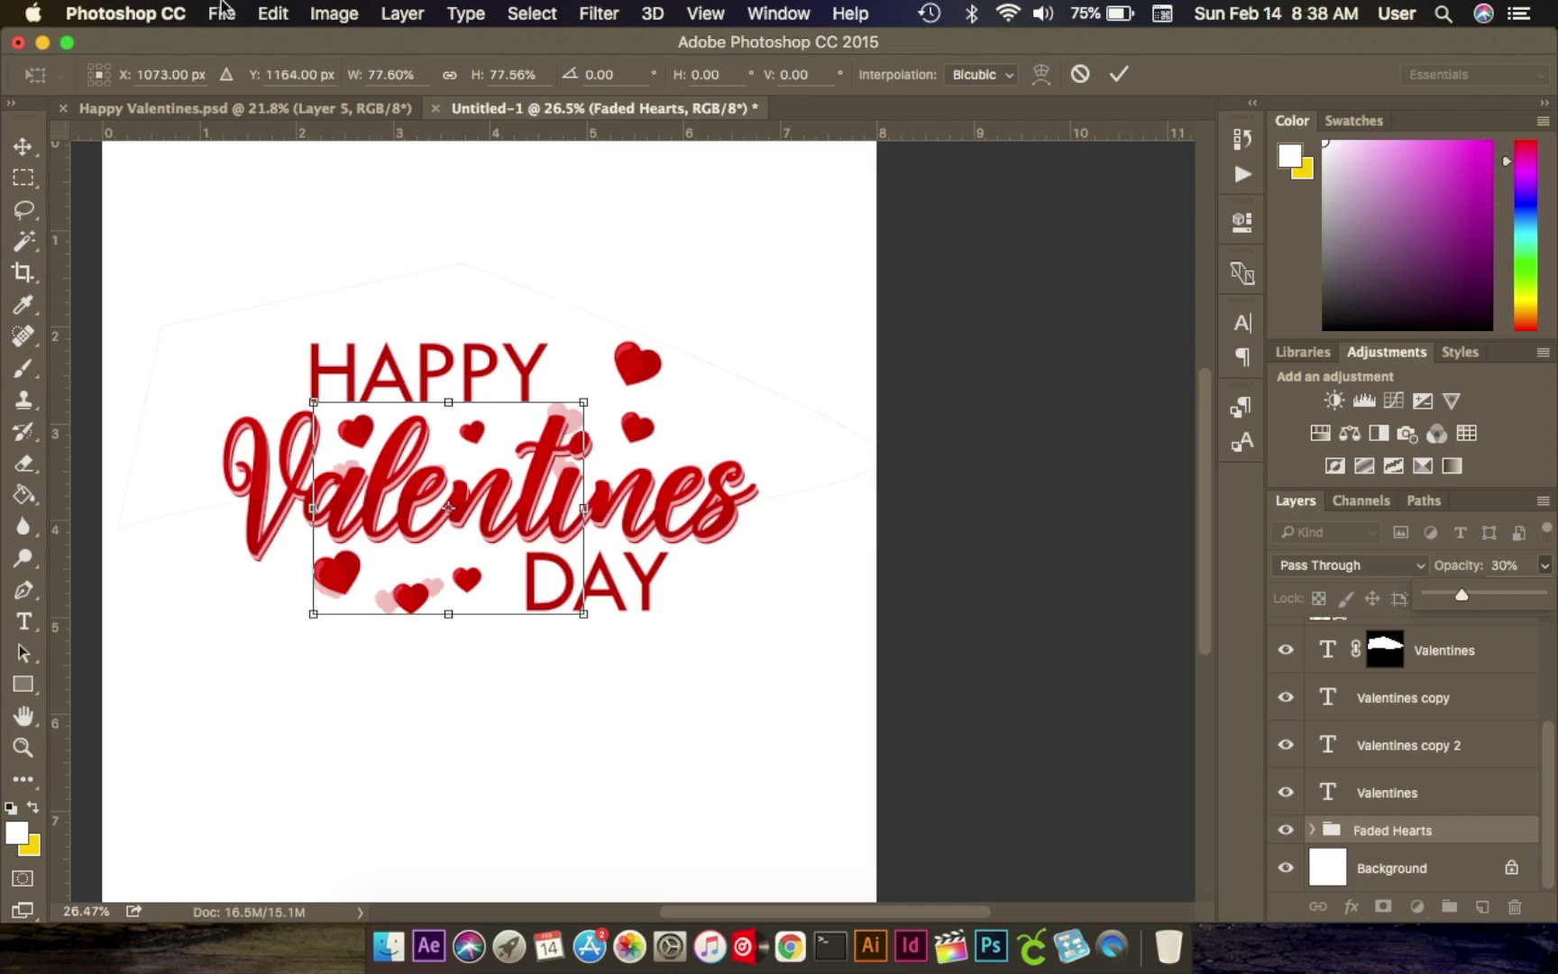
pyautogui.click(1118, 74)
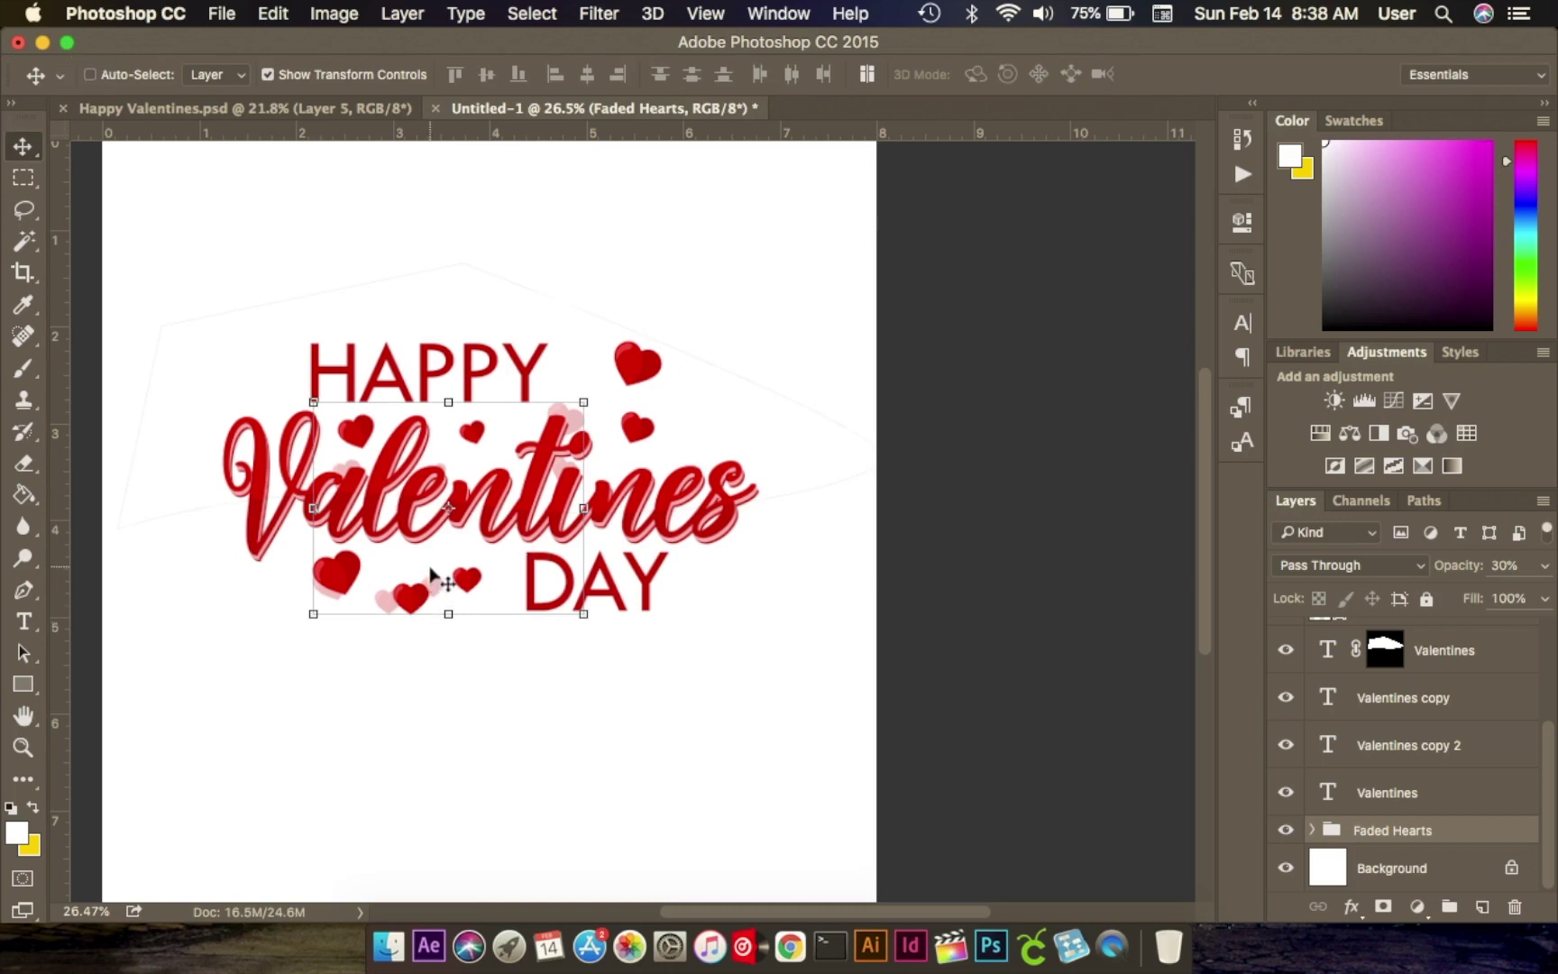
pyautogui.moveTo(431, 566); pyautogui.dragTo(619, 586)
# Rotate the Faded Hearts copy about 11° and nudge it slightly lower, around DAY.
pyautogui.moveTo(797, 434); pyautogui.dragTo(833, 453)
pyautogui.moveTo(682, 595)
pyautogui.mouseDown()
pyautogui.moveTo(695, 597)
pyautogui.moveTo(665, 605)
pyautogui.mouseUp()
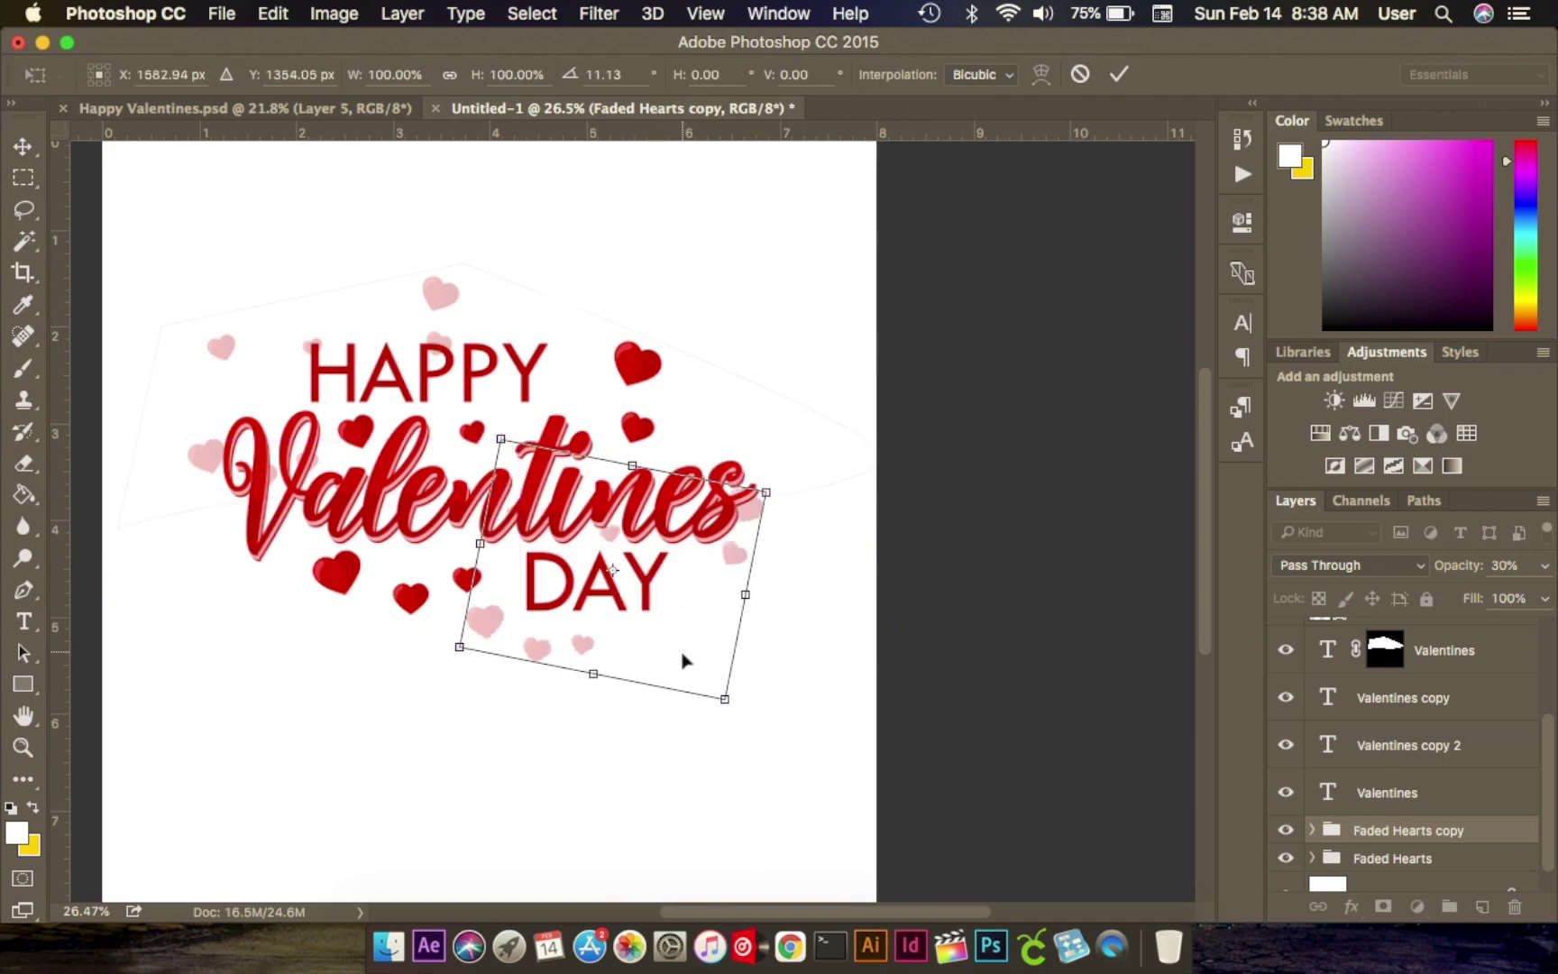
pyautogui.click(1118, 76)
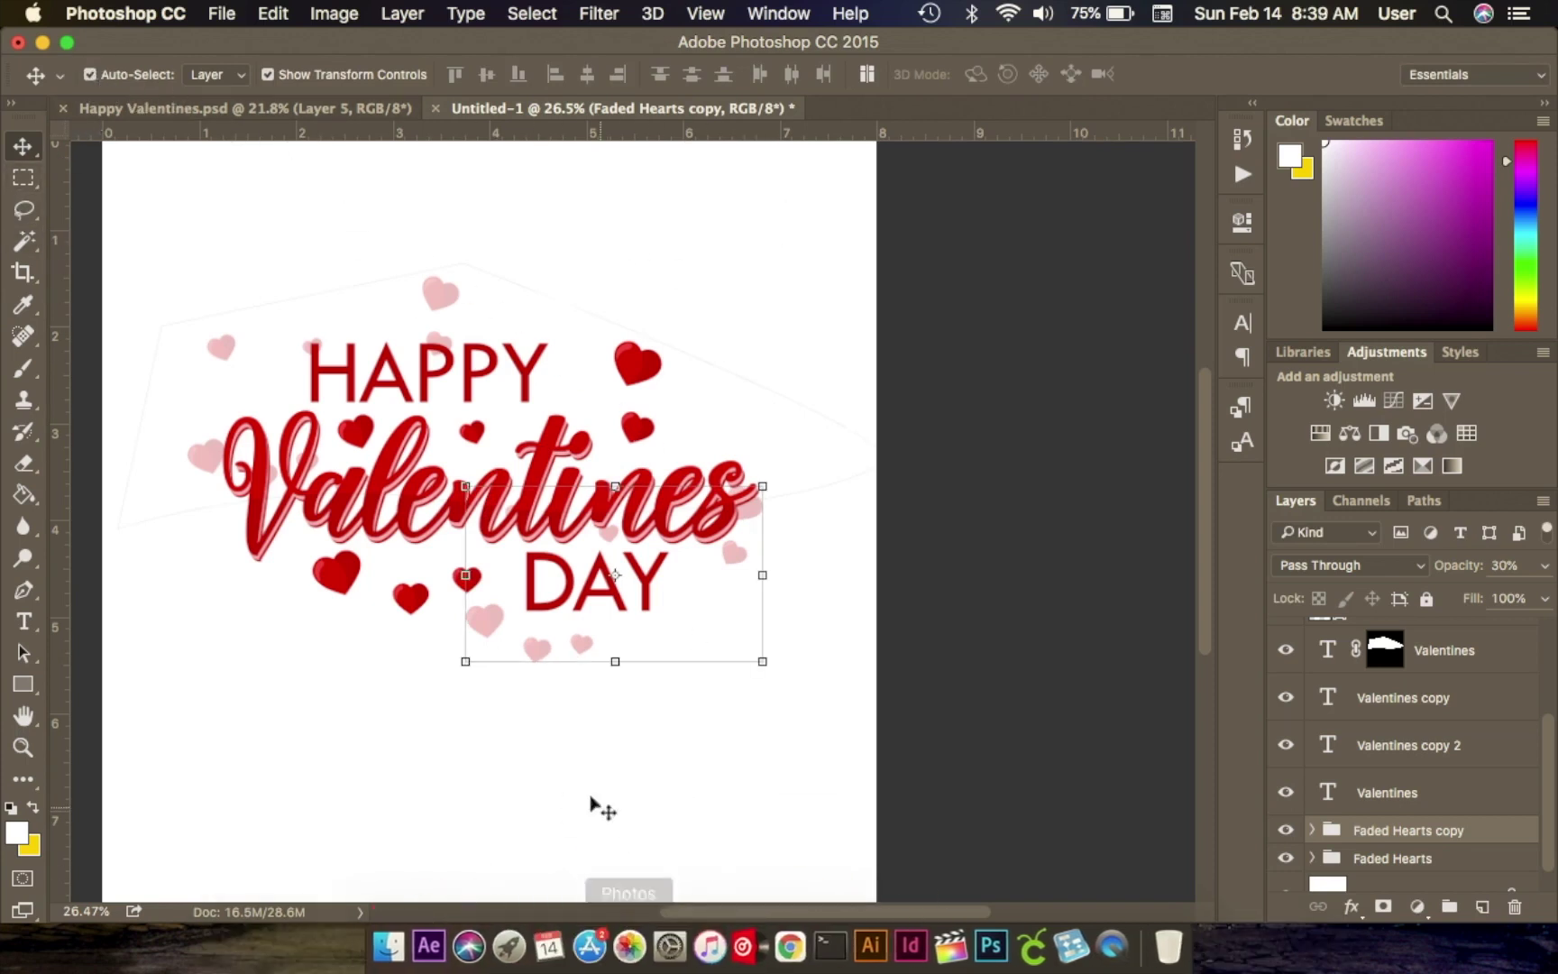
pyautogui.click(480, 703)
pyautogui.click(485, 623)
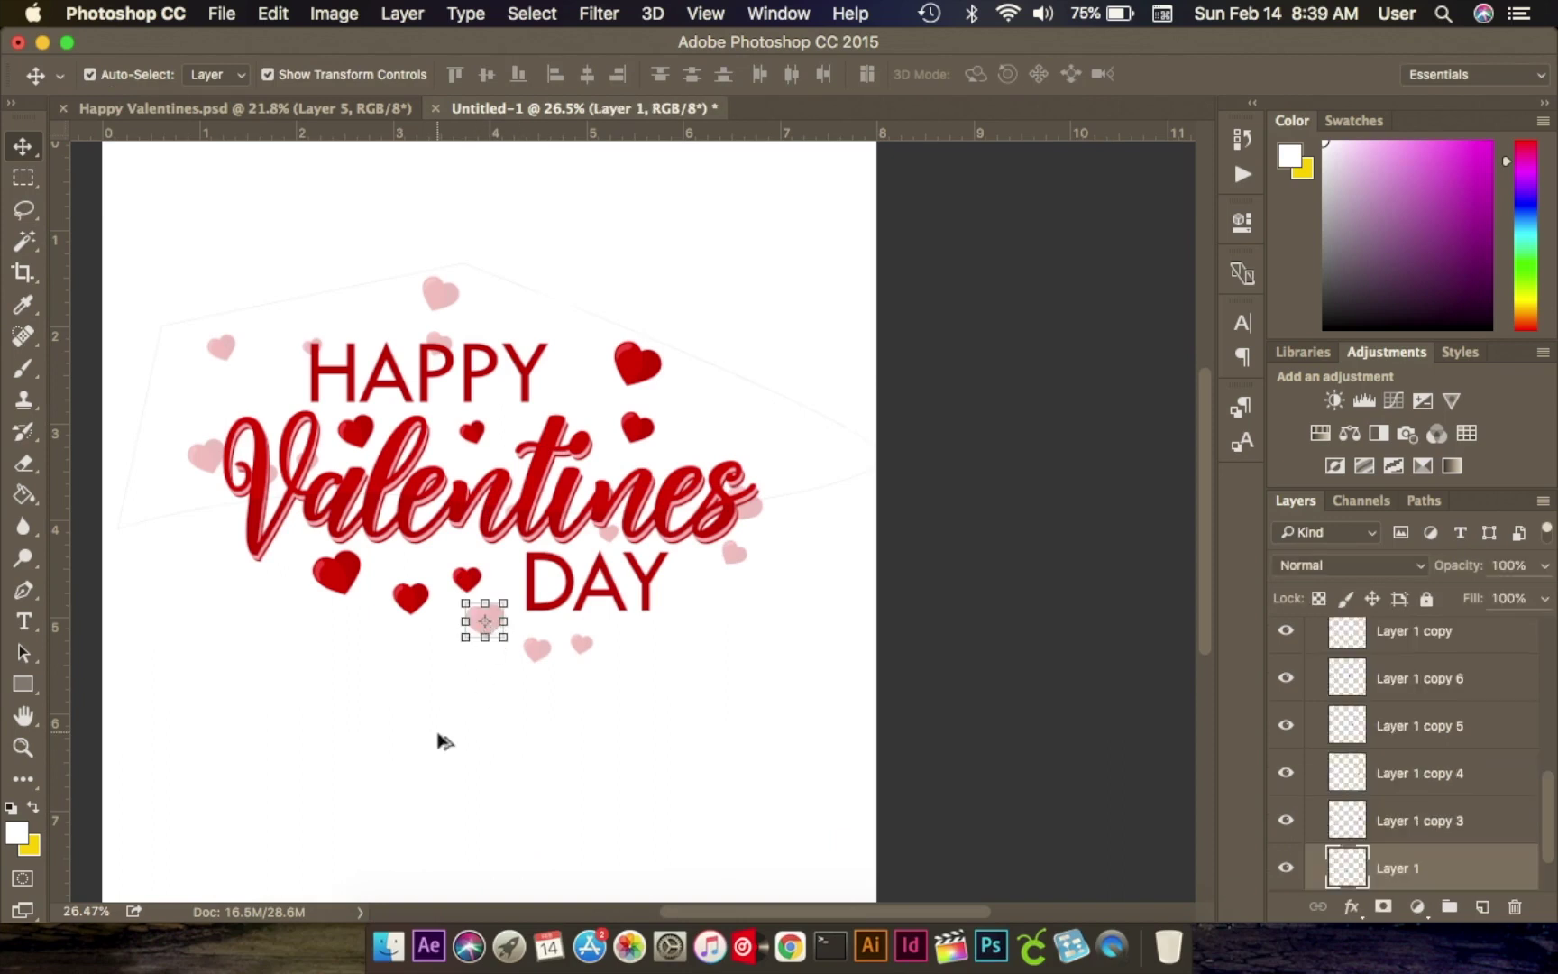
# Move one pale pink heart slightly down below DAY.
pyautogui.scroll(5, 451, 746)
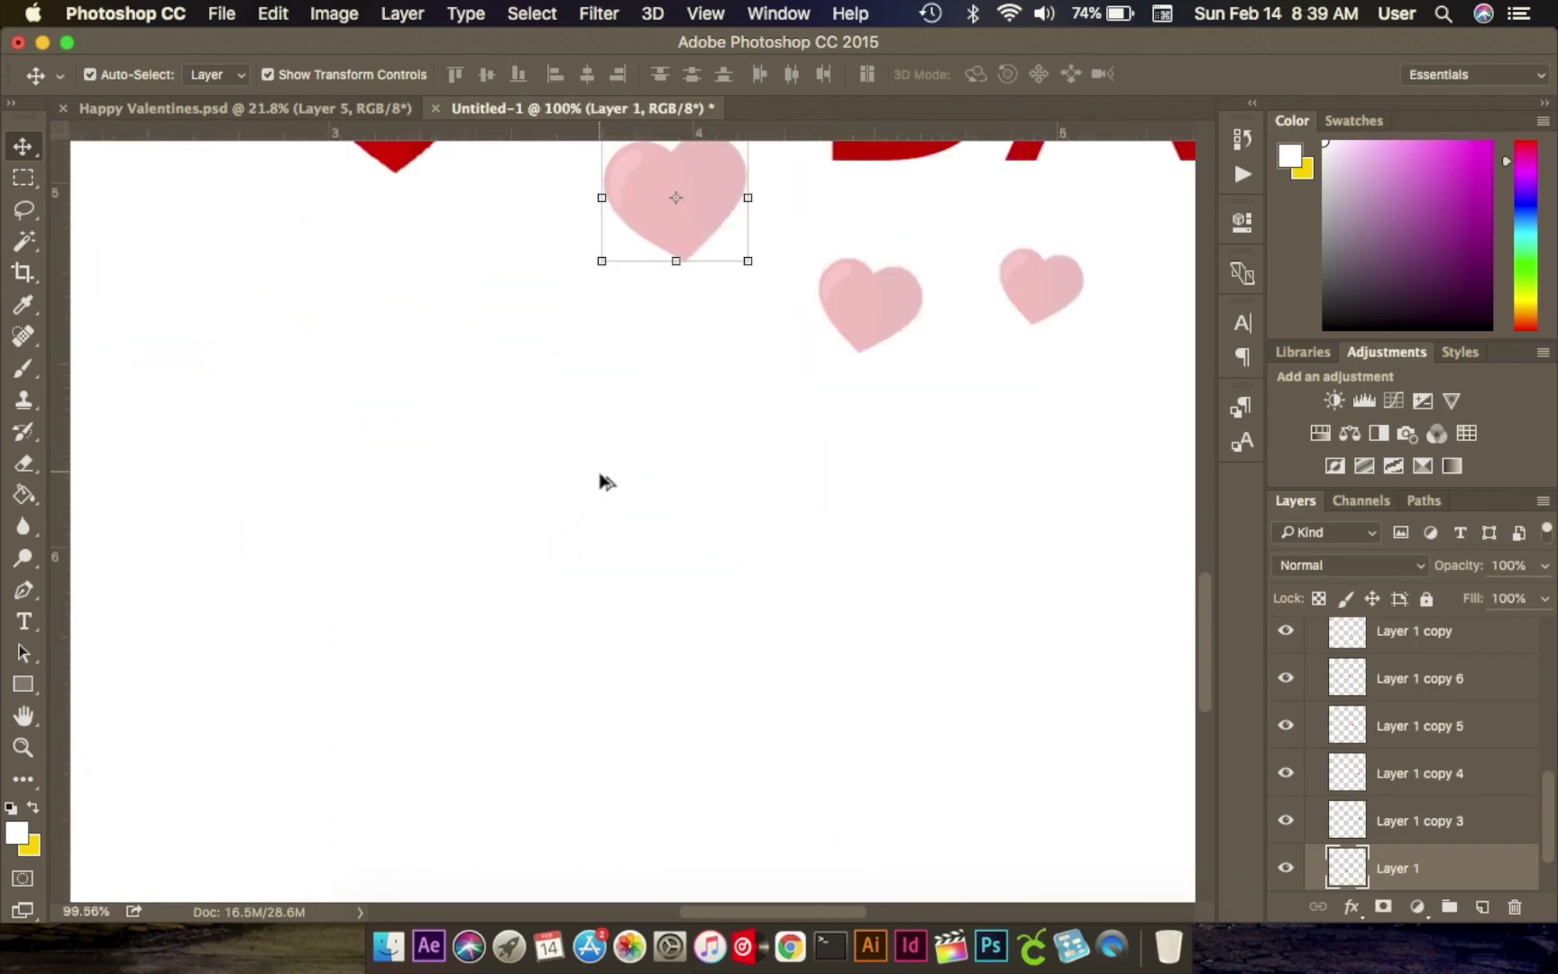
pyautogui.scroll(-10, 599, 481)
pyautogui.scroll(3, 631, 577)
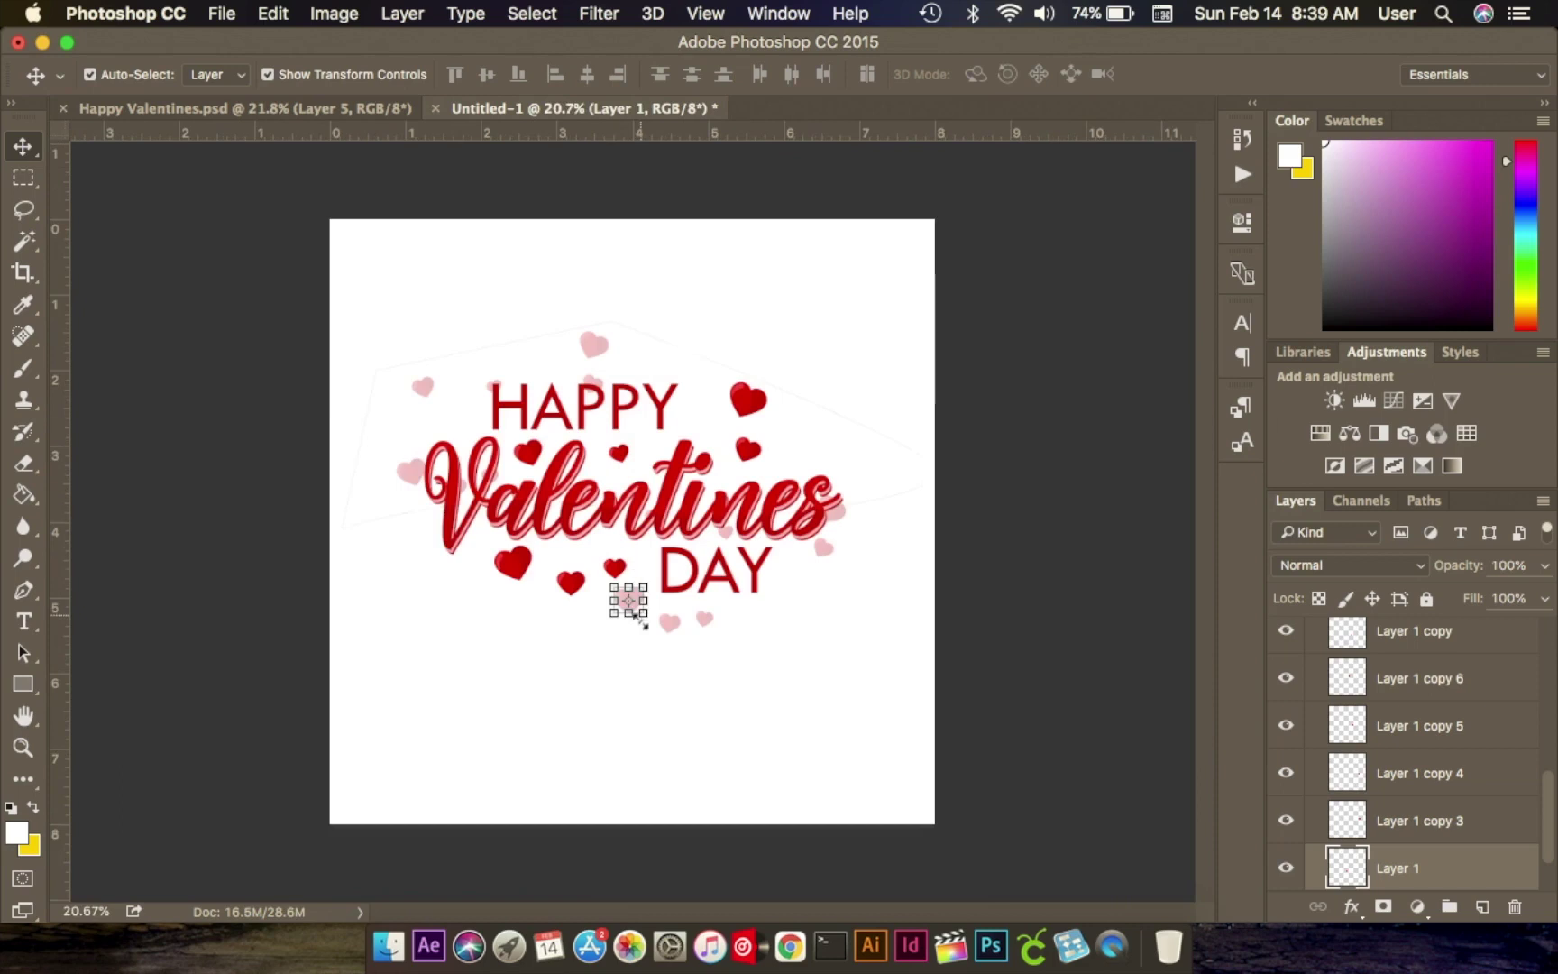
pyautogui.scroll(1, 641, 619)
pyautogui.moveTo(609, 602)
pyautogui.mouseDown()
pyautogui.moveTo(588, 606)
pyautogui.moveTo(615, 613)
pyautogui.mouseUp()
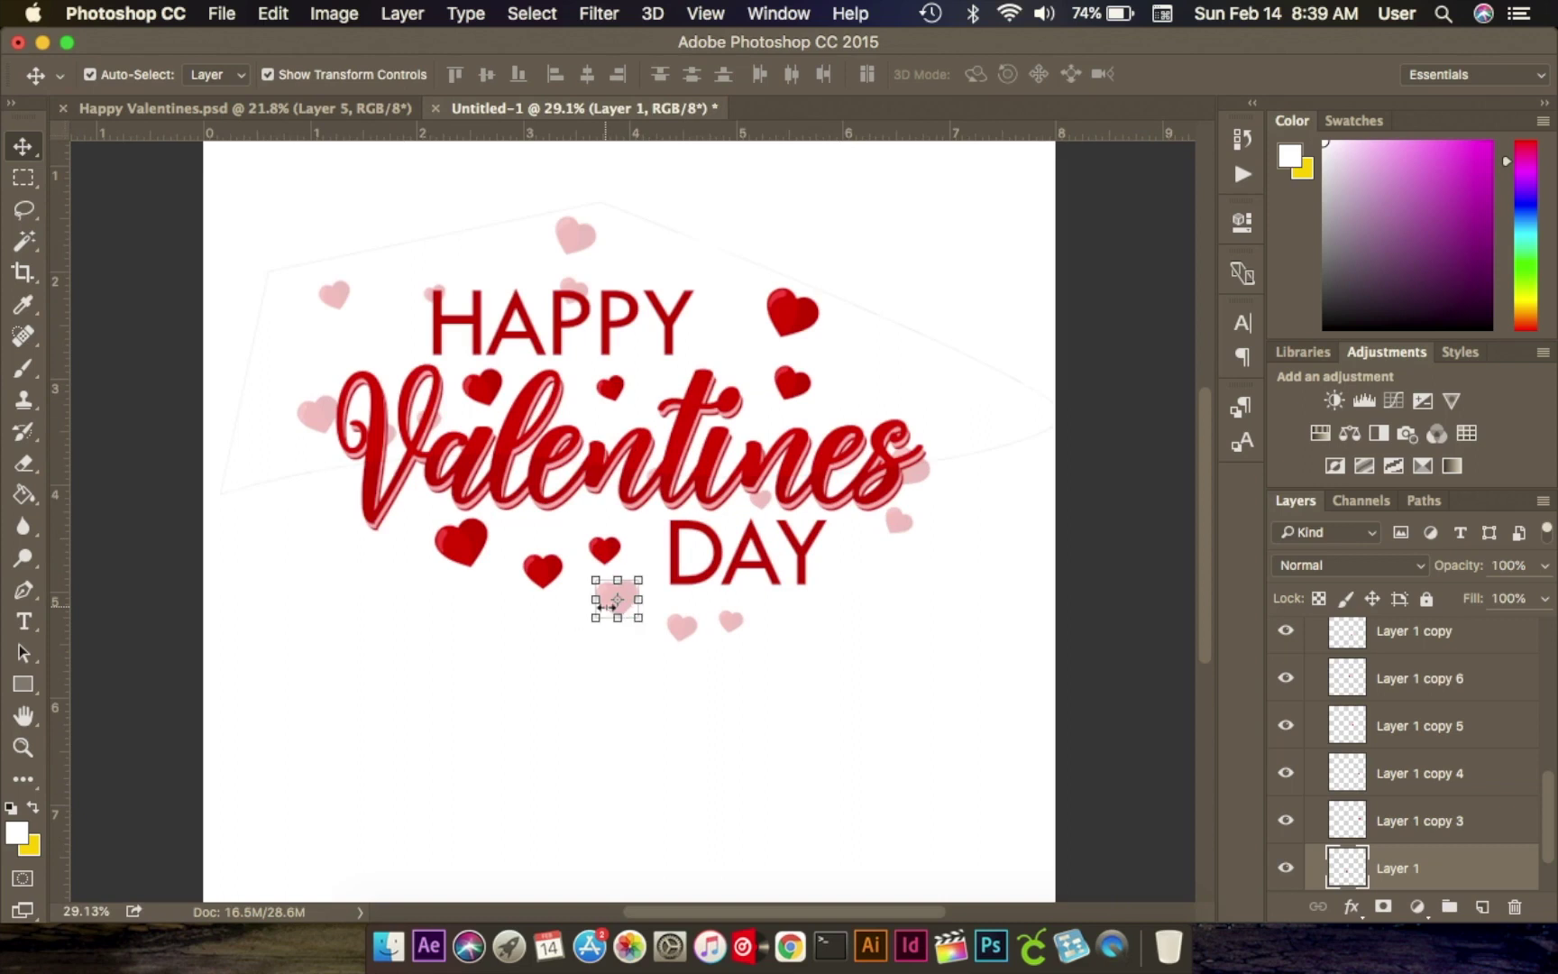
# Nudge another pink heart below DAY to the right and down.
pyautogui.click(684, 631)
pyautogui.scroll(5, 686, 668)
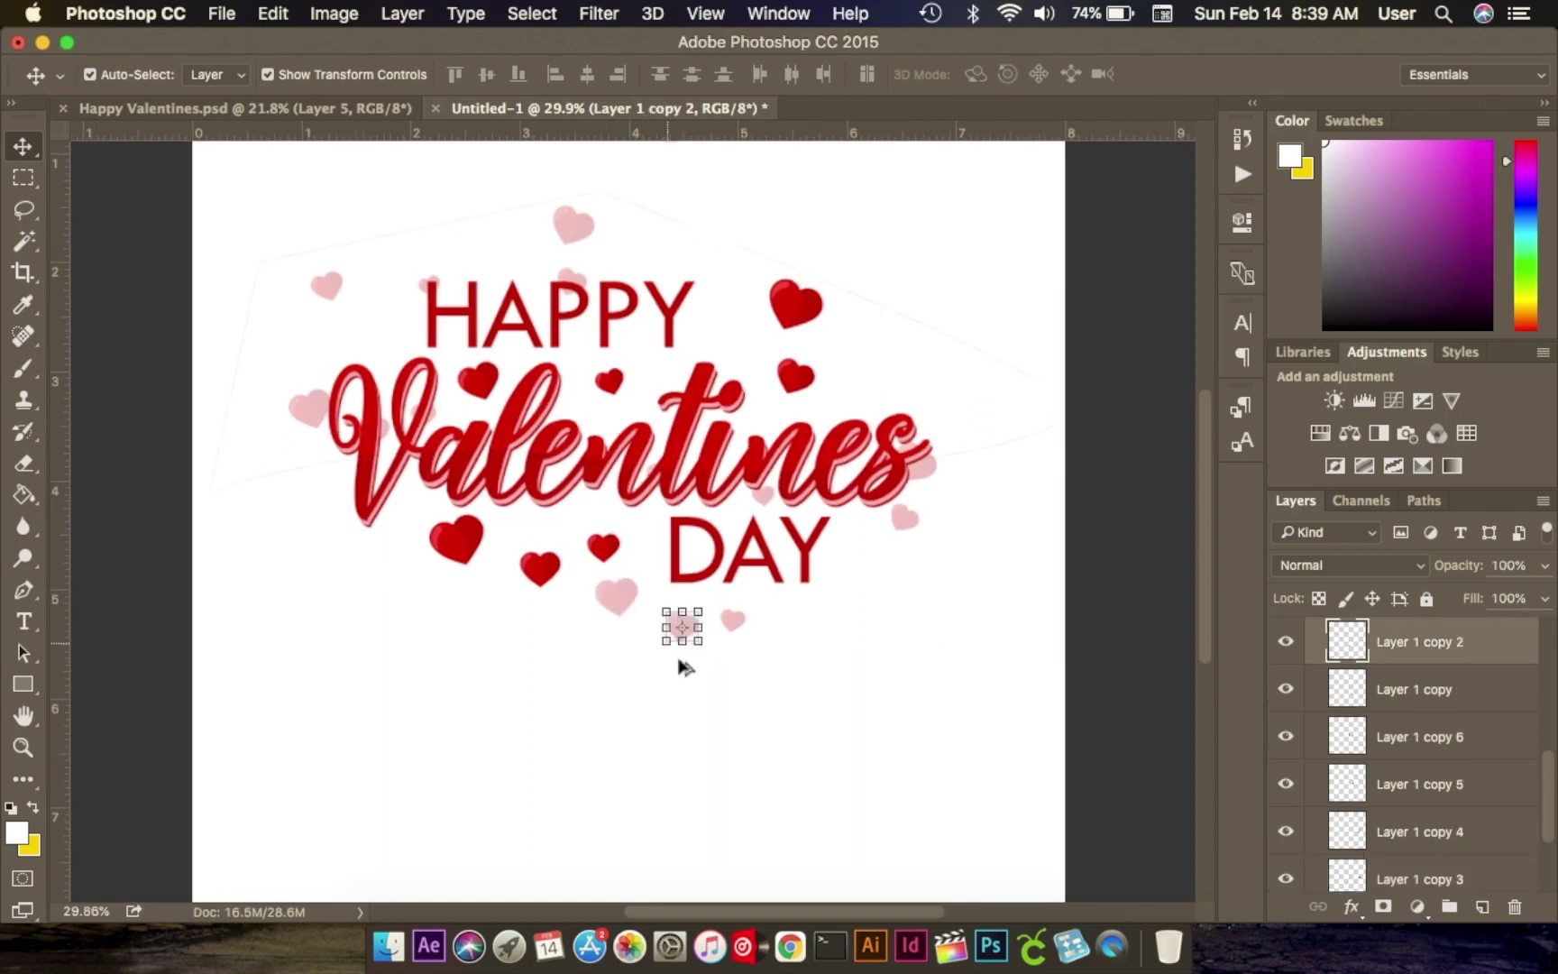
pyautogui.scroll(5, 686, 667)
pyautogui.moveTo(893, 366); pyautogui.dragTo(1046, 492)
pyautogui.scroll(-8, 1045, 491)
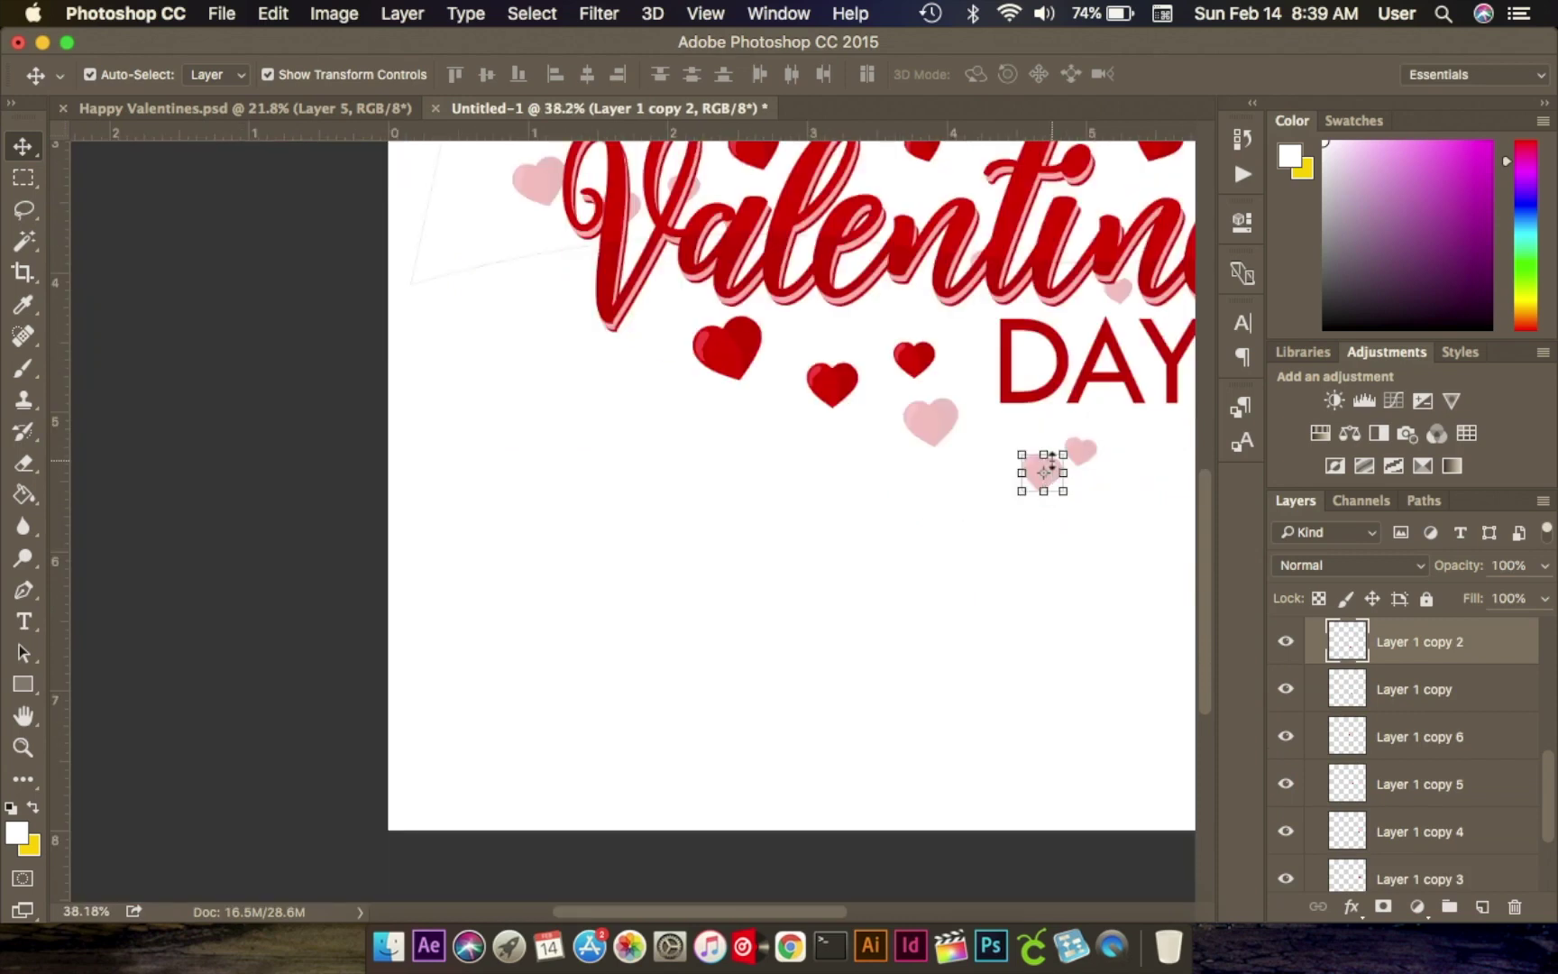
pyautogui.press('super+t')
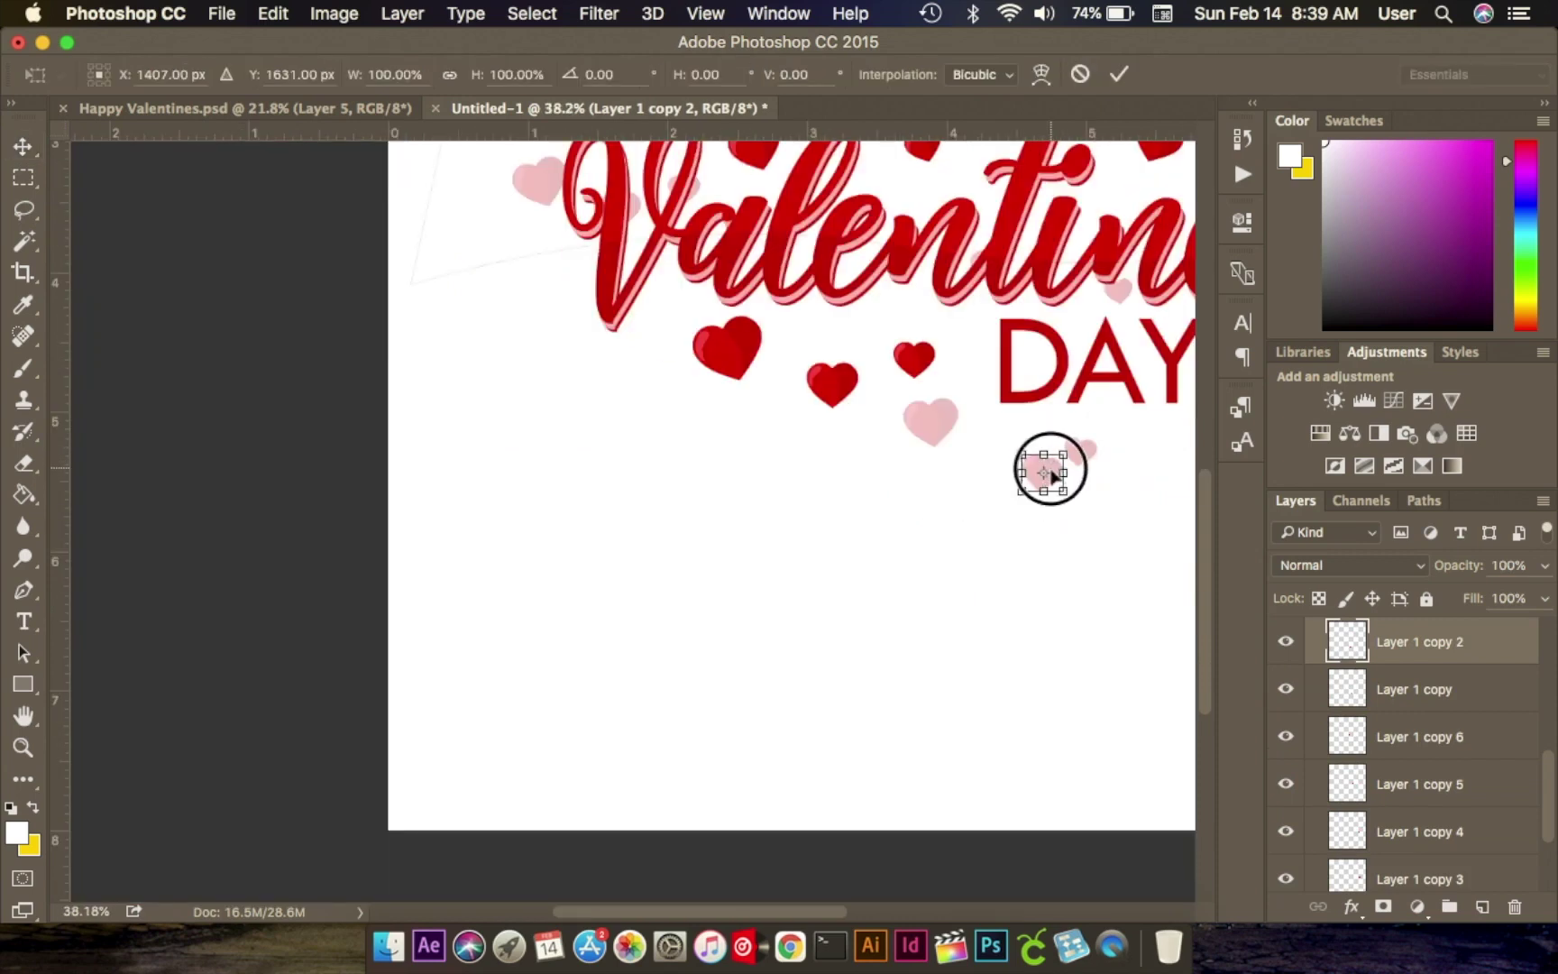
pyautogui.doubleClick(1028, 461)
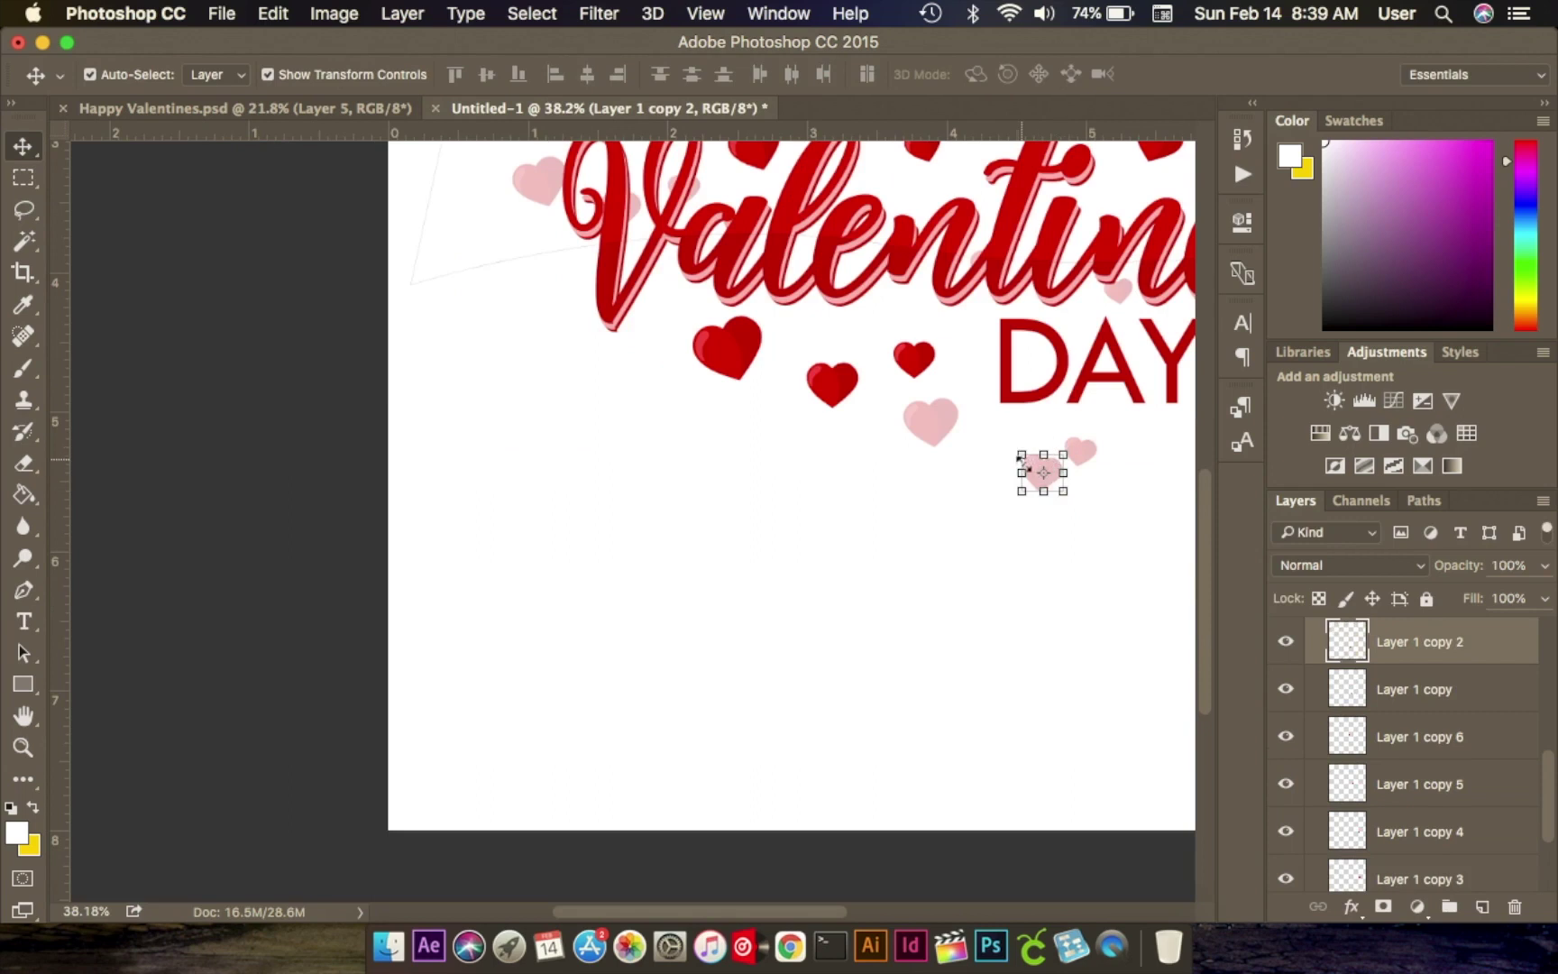
# Move that pink heart to the left, then compare against the Happy Valentines.psd reference.
pyautogui.press('super+t')
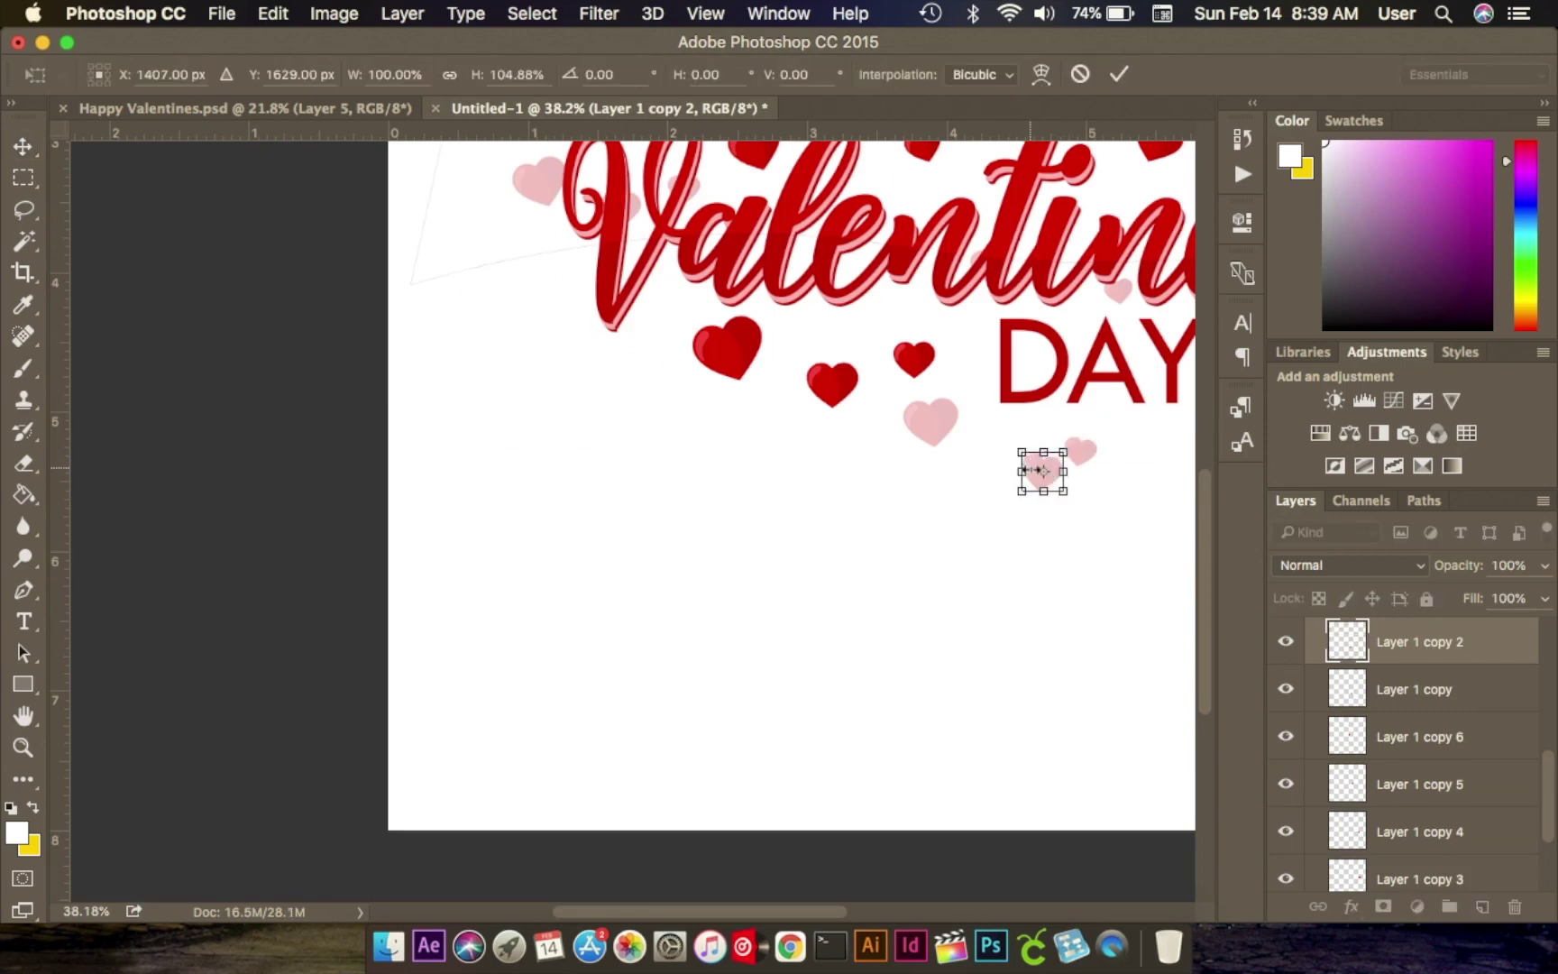
pyautogui.scroll(5, 1039, 469)
pyautogui.moveTo(1034, 465); pyautogui.dragTo(162, 329)
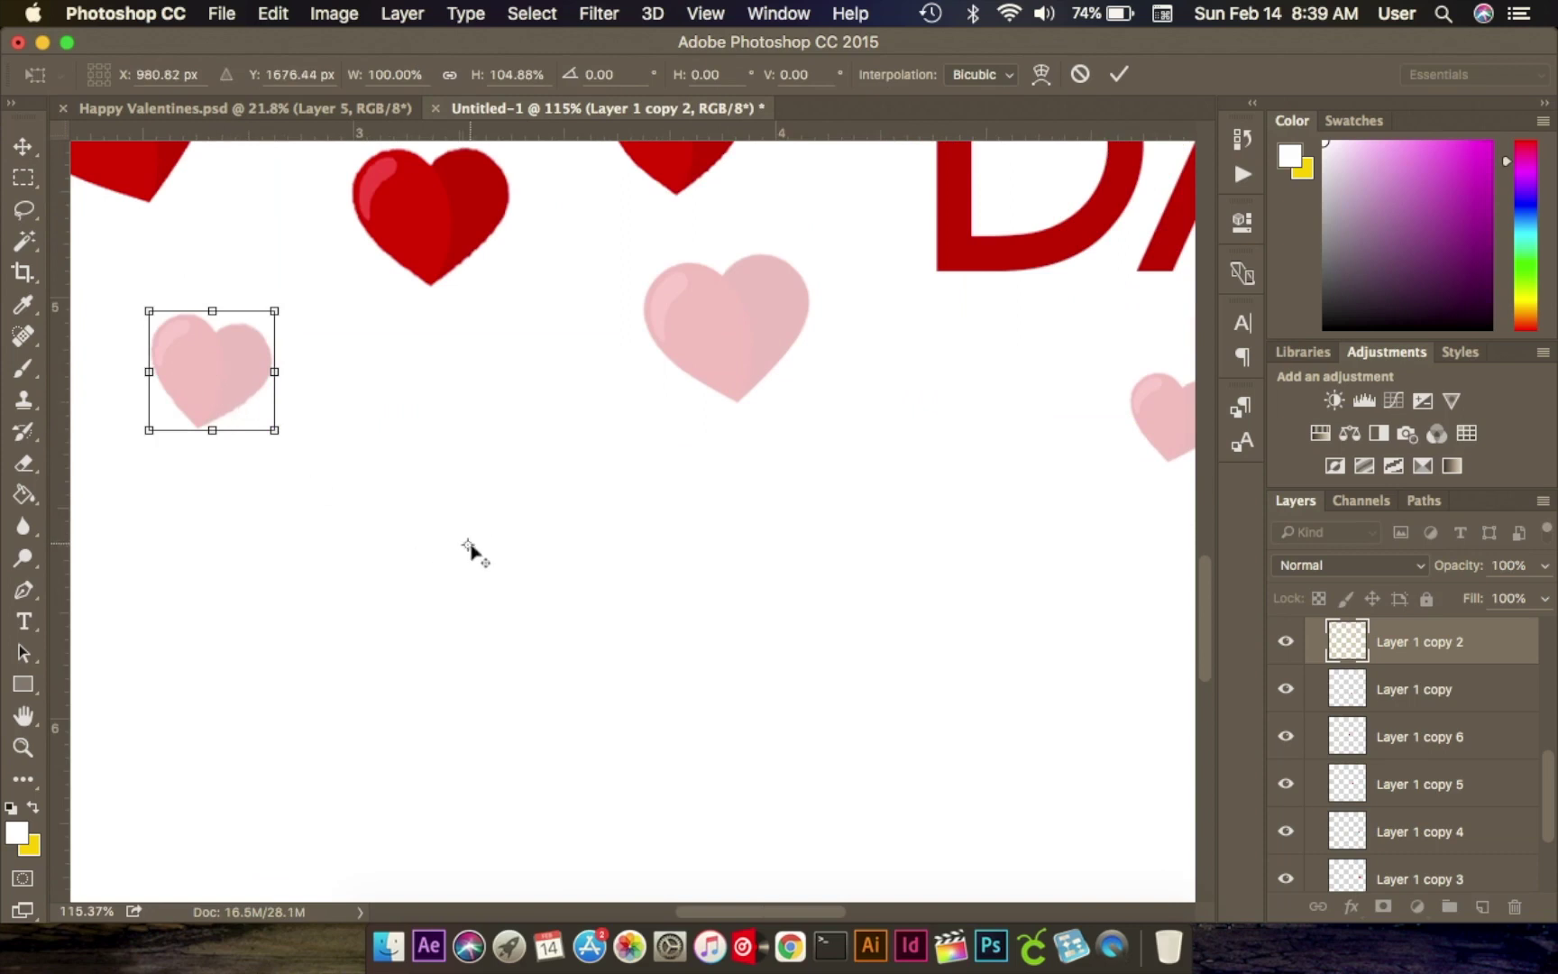
pyautogui.scroll(-10, 468, 545)
pyautogui.scroll(5, 602, 522)
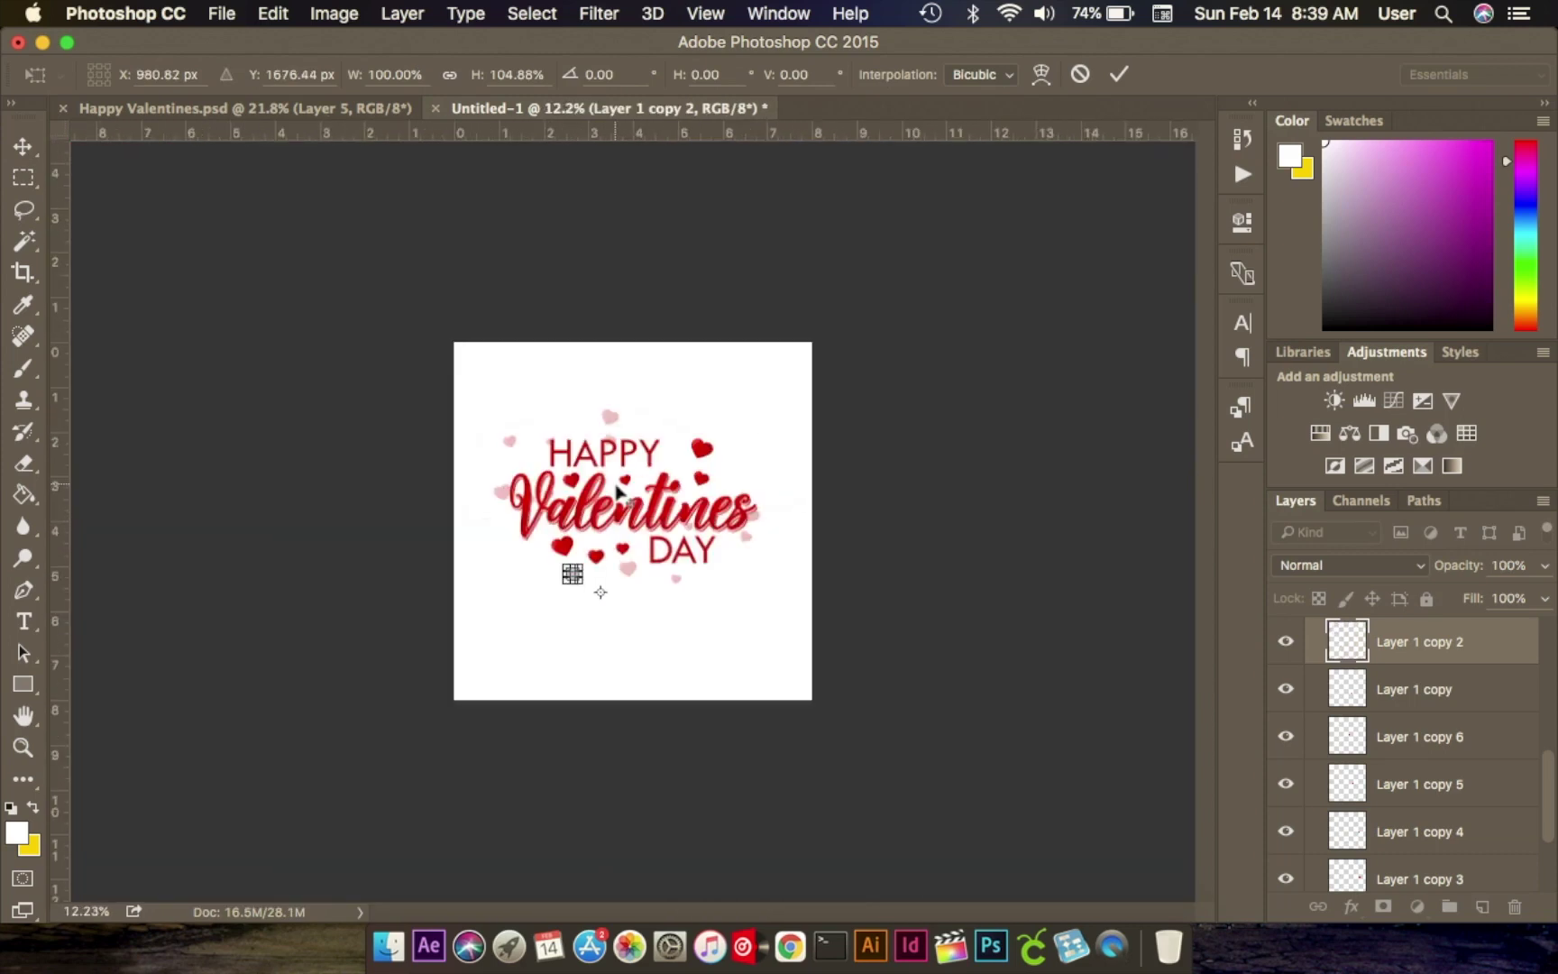
pyautogui.scroll(3, 570, 481)
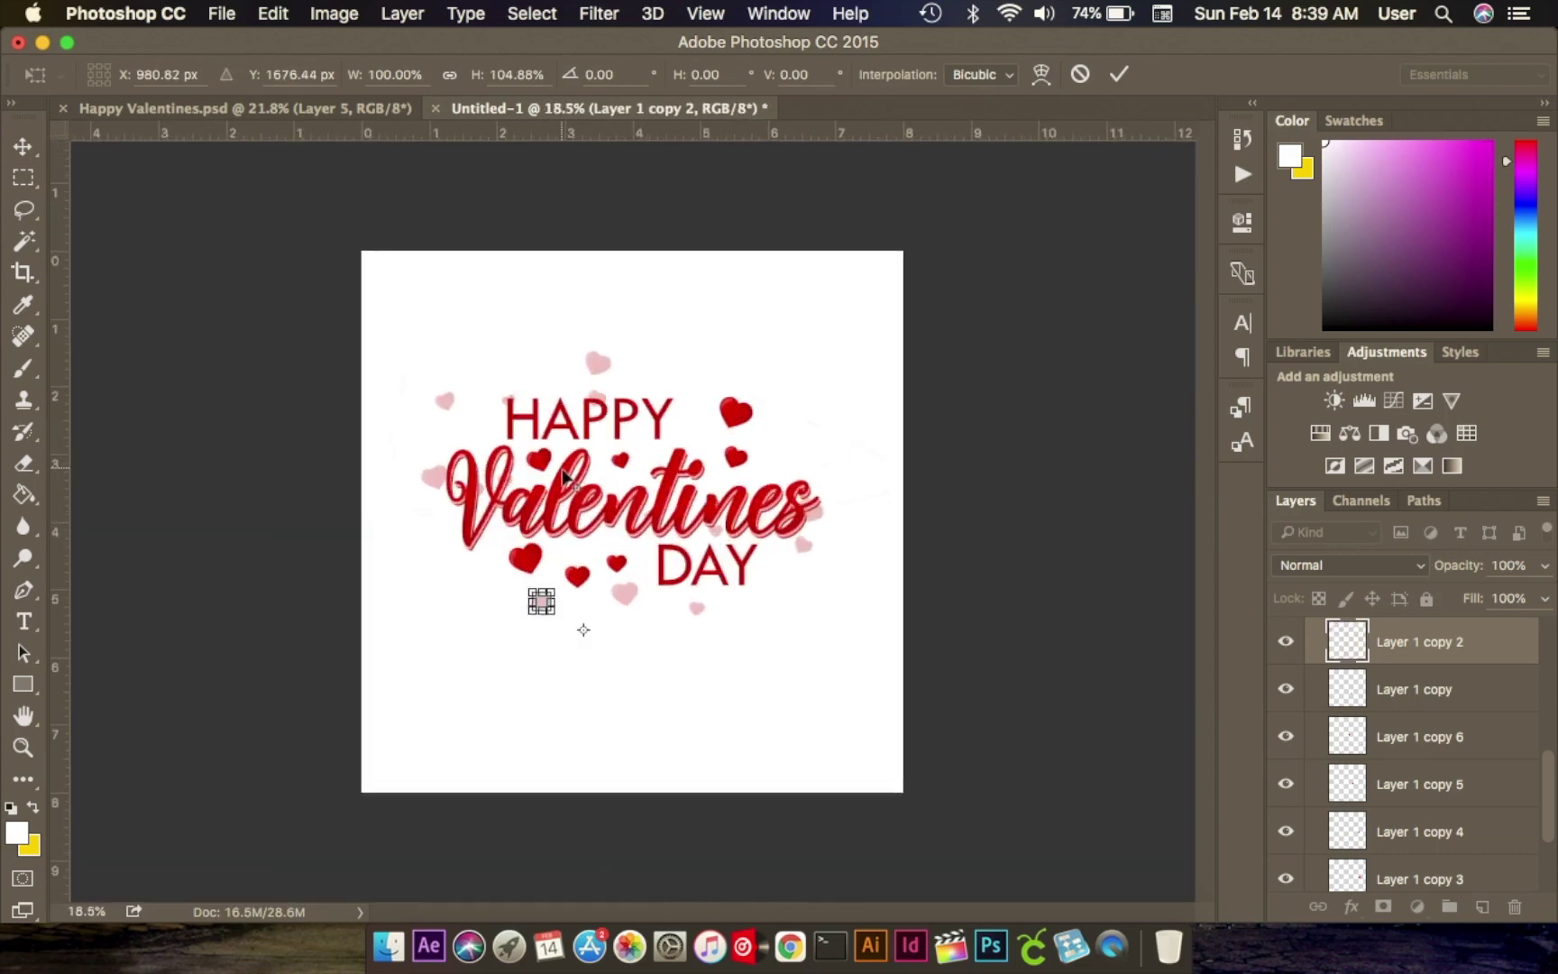
pyautogui.scroll(1, 564, 477)
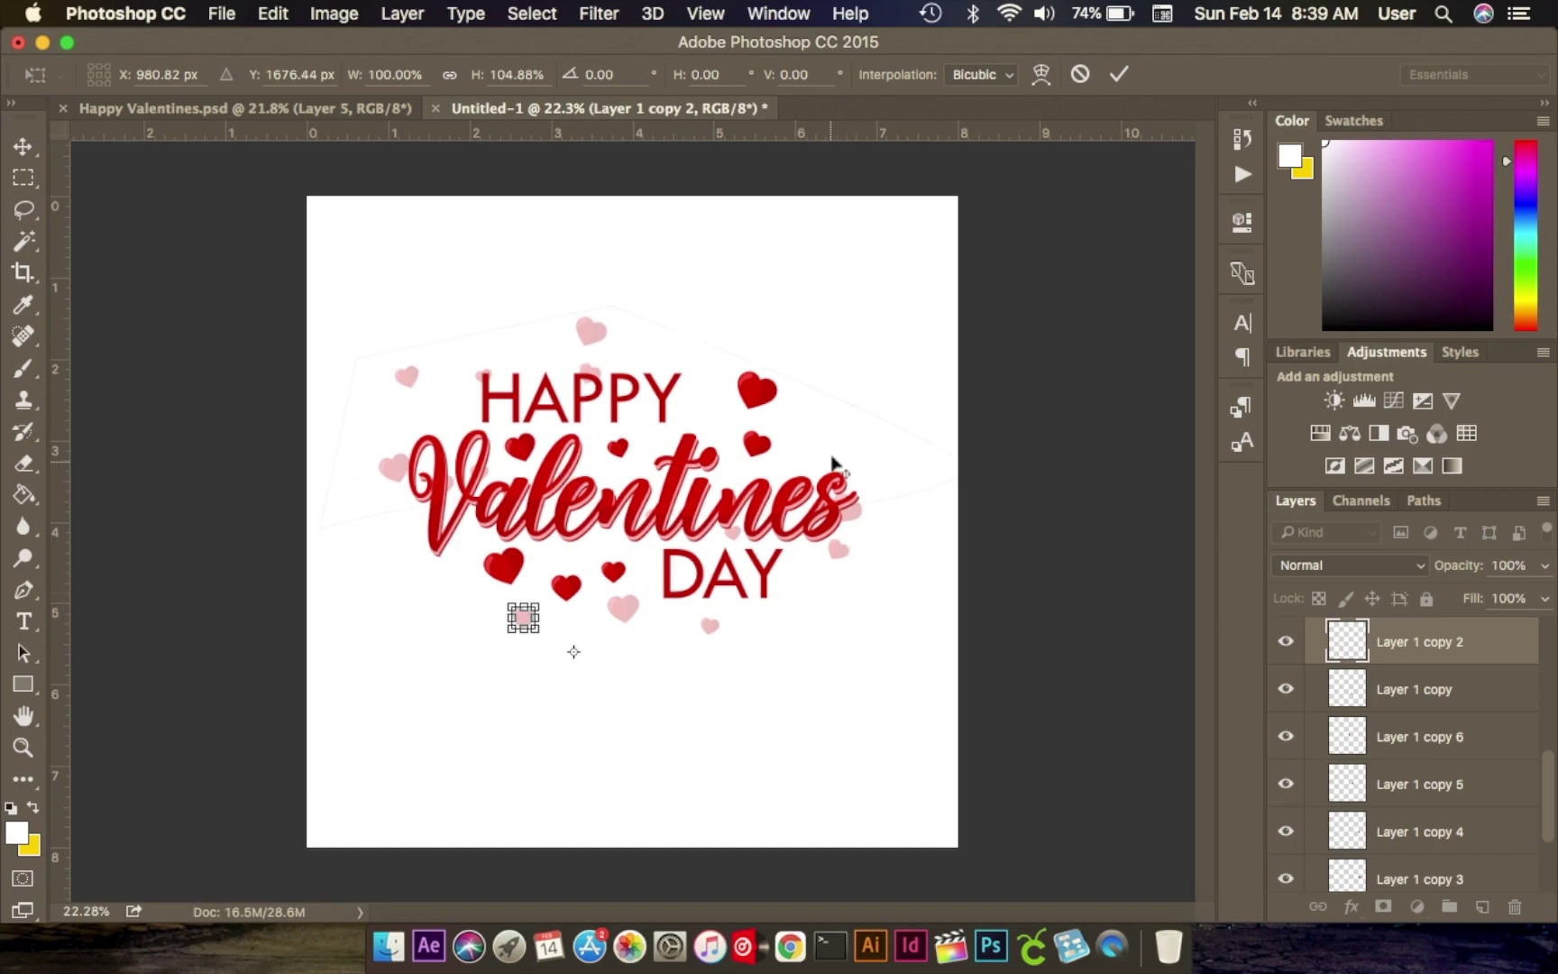
pyautogui.click(333, 113)
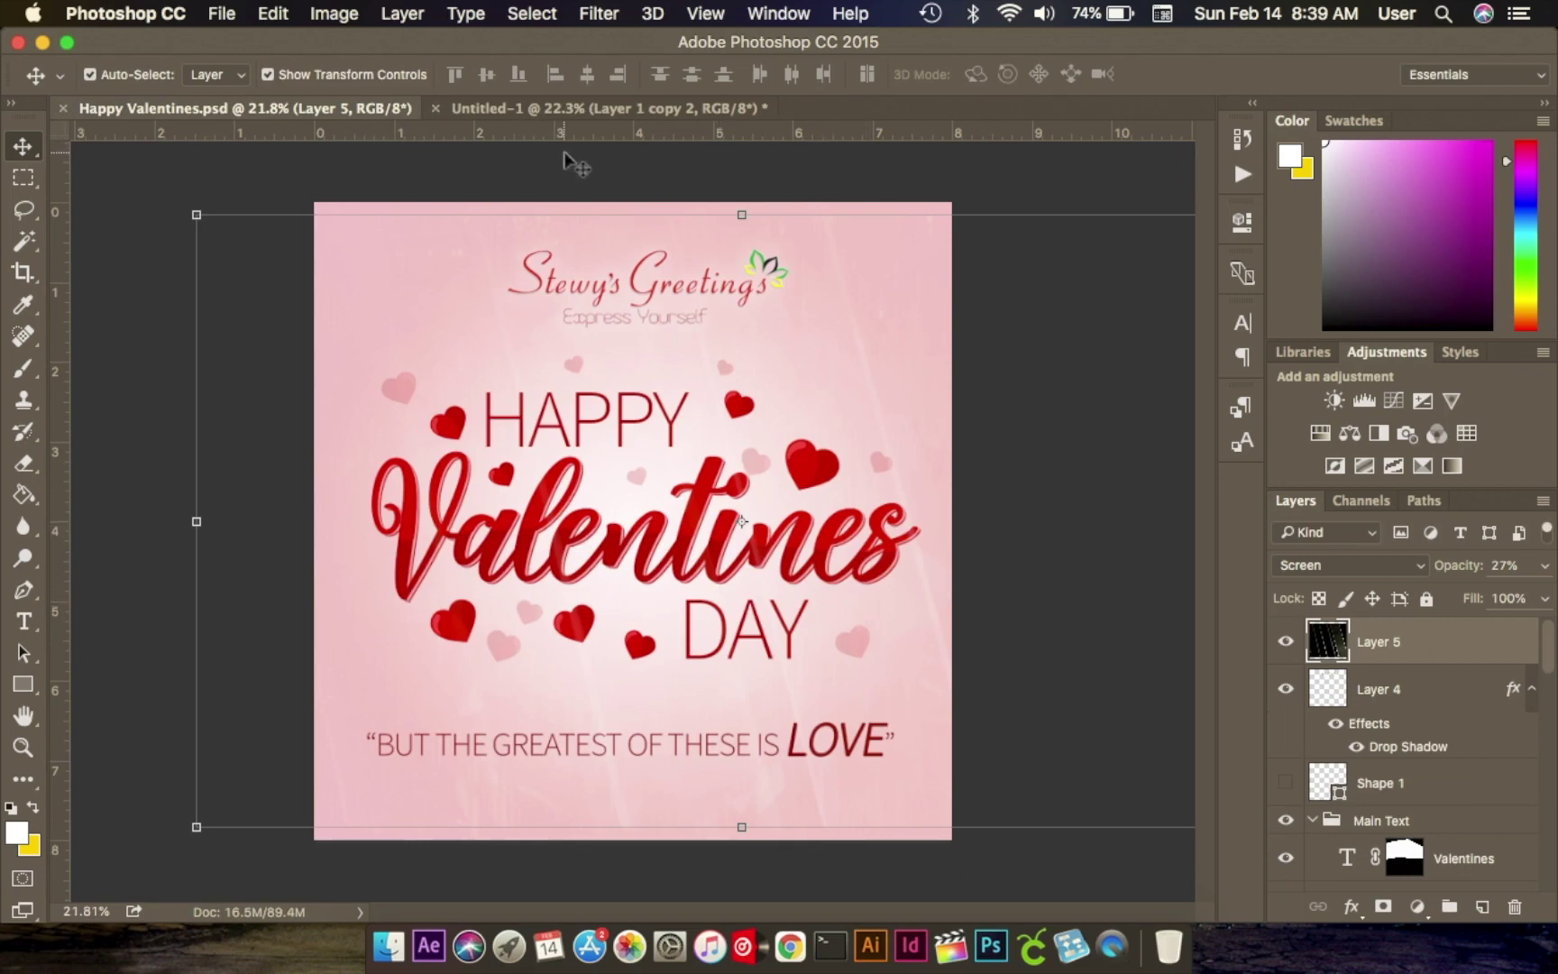
# Return to the Untitled-1 document and zoom in on the end of Valentines.
pyautogui.click(557, 109)
pyautogui.click(807, 541)
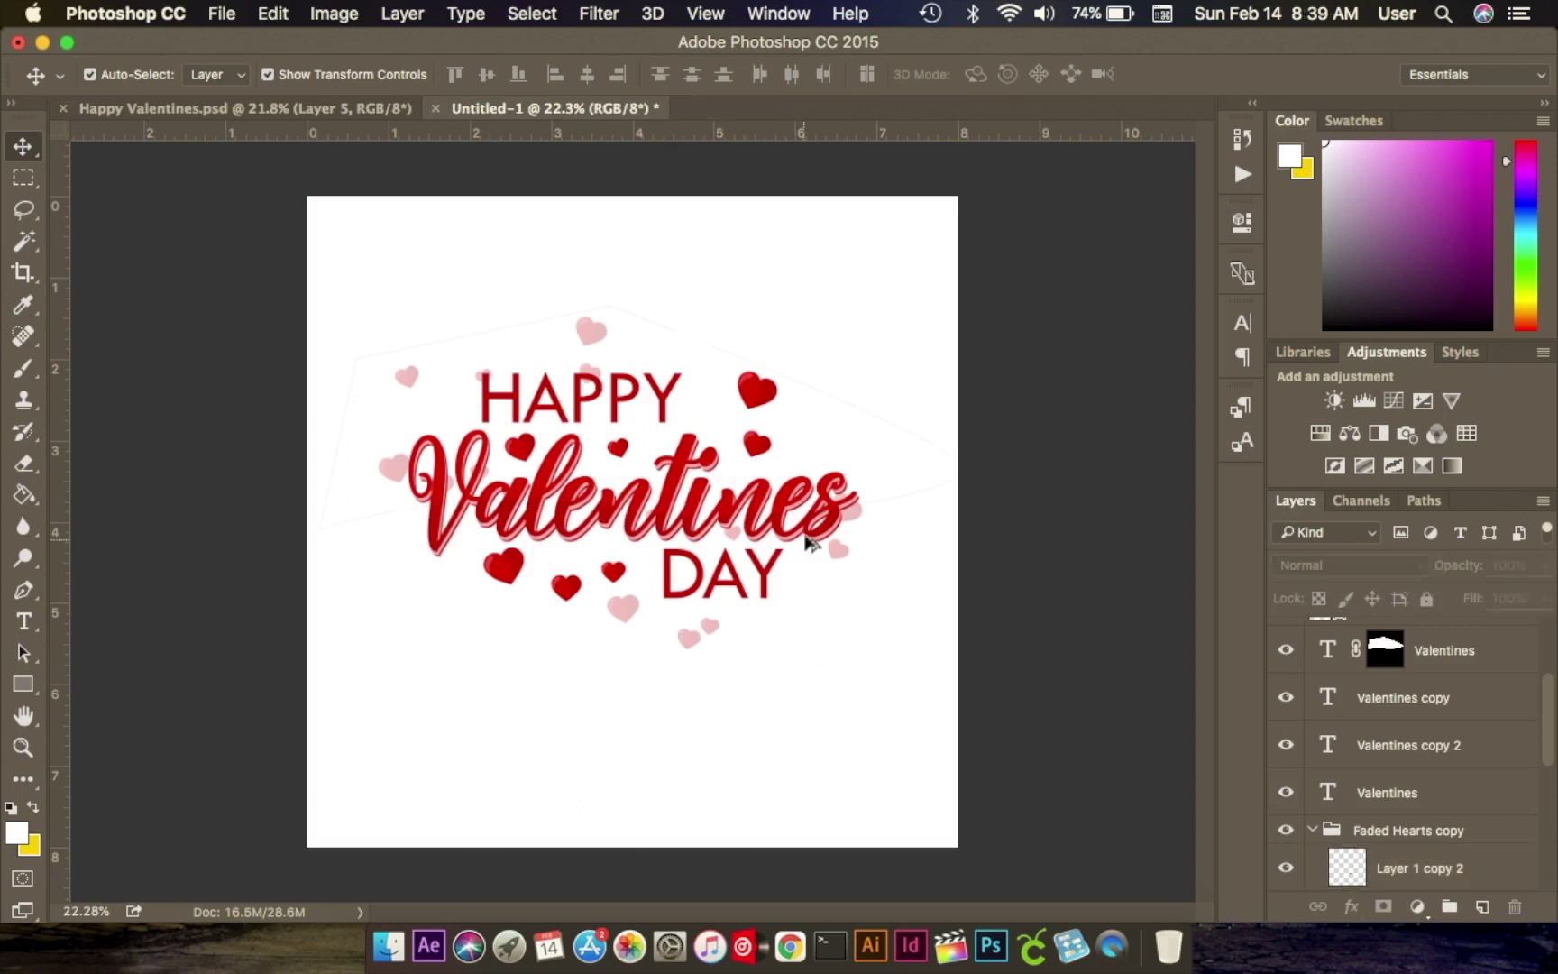
pyautogui.scroll(2, 807, 541)
pyautogui.click(869, 514)
pyautogui.click(914, 535)
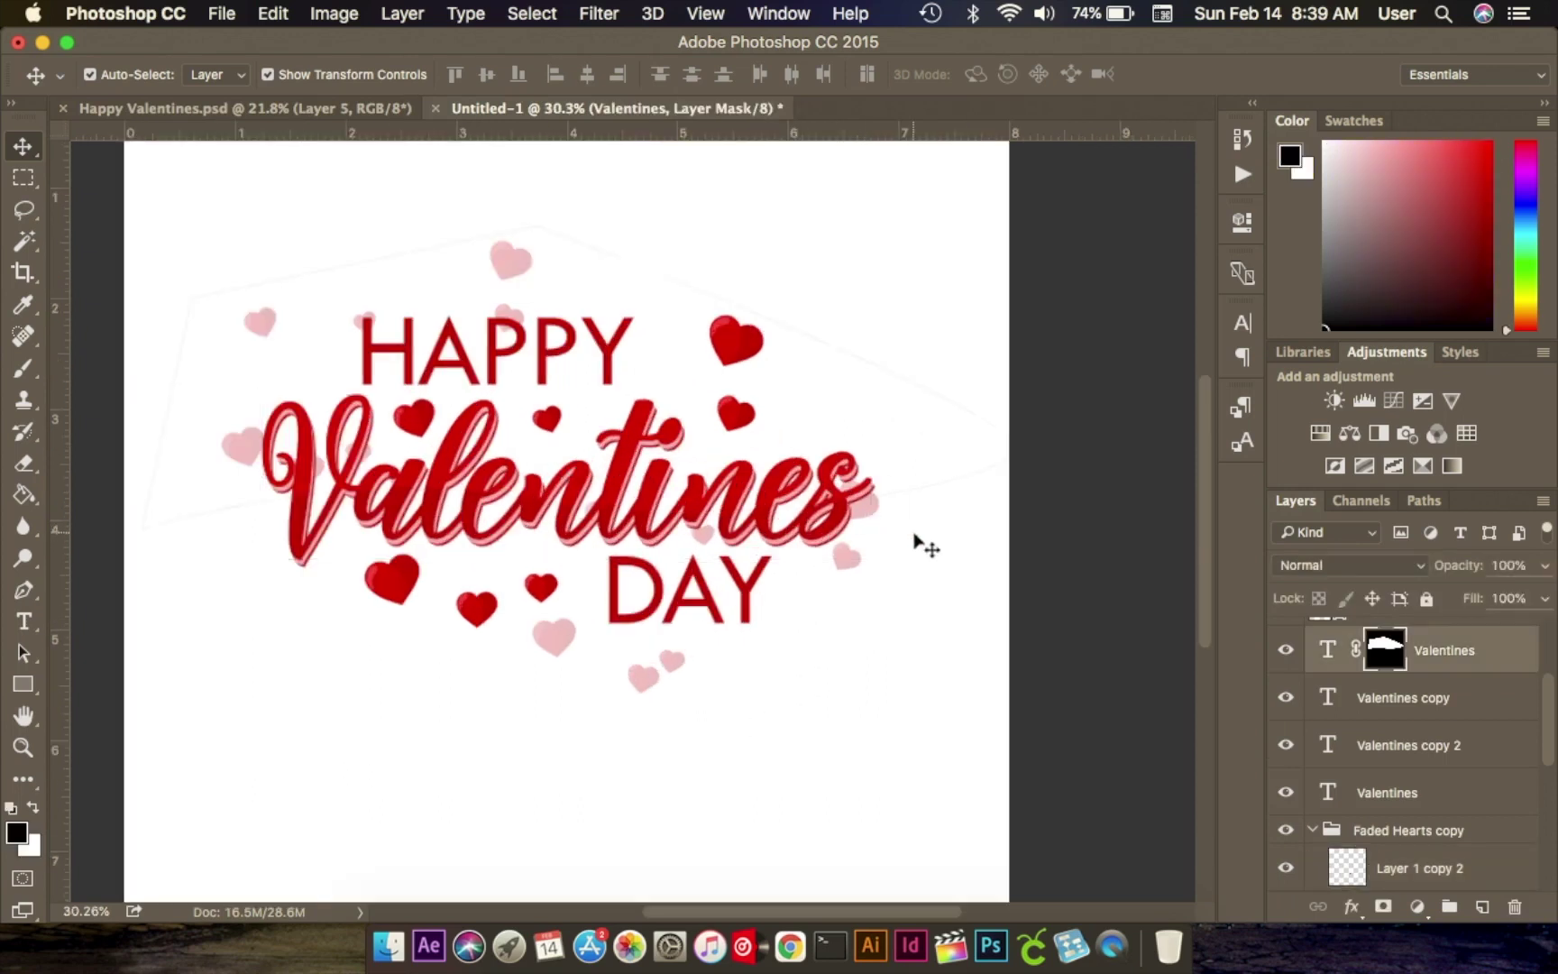
pyautogui.scroll(5, 892, 505)
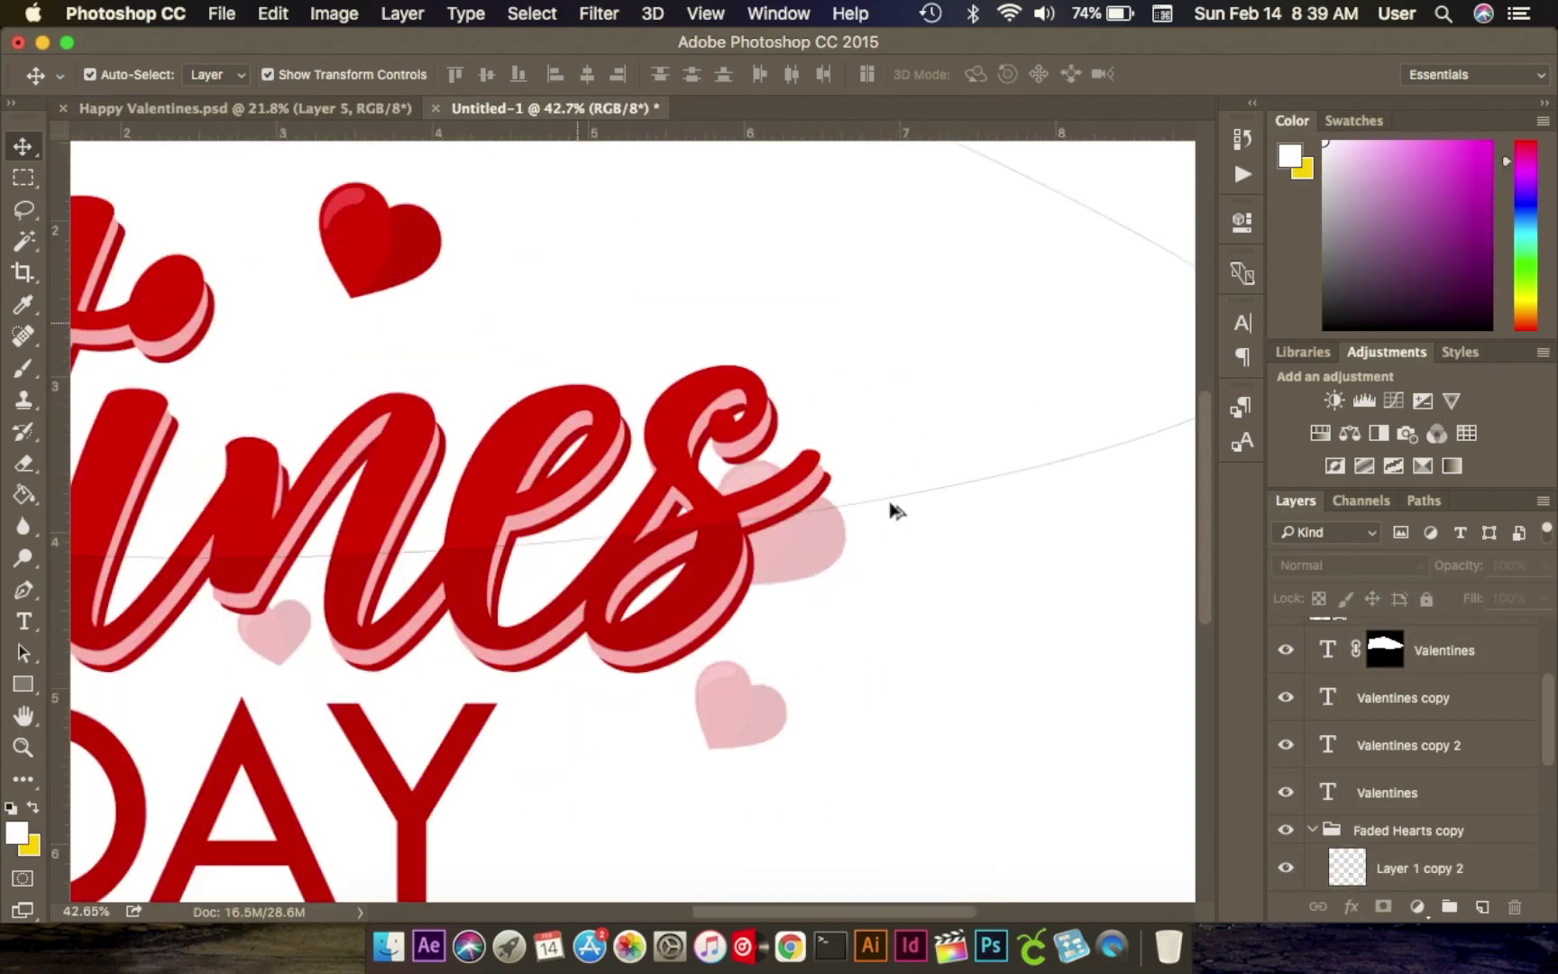
# Shift-nudge the faded pink heart twice to the right, clear of the lettering.
pyautogui.click(837, 557)
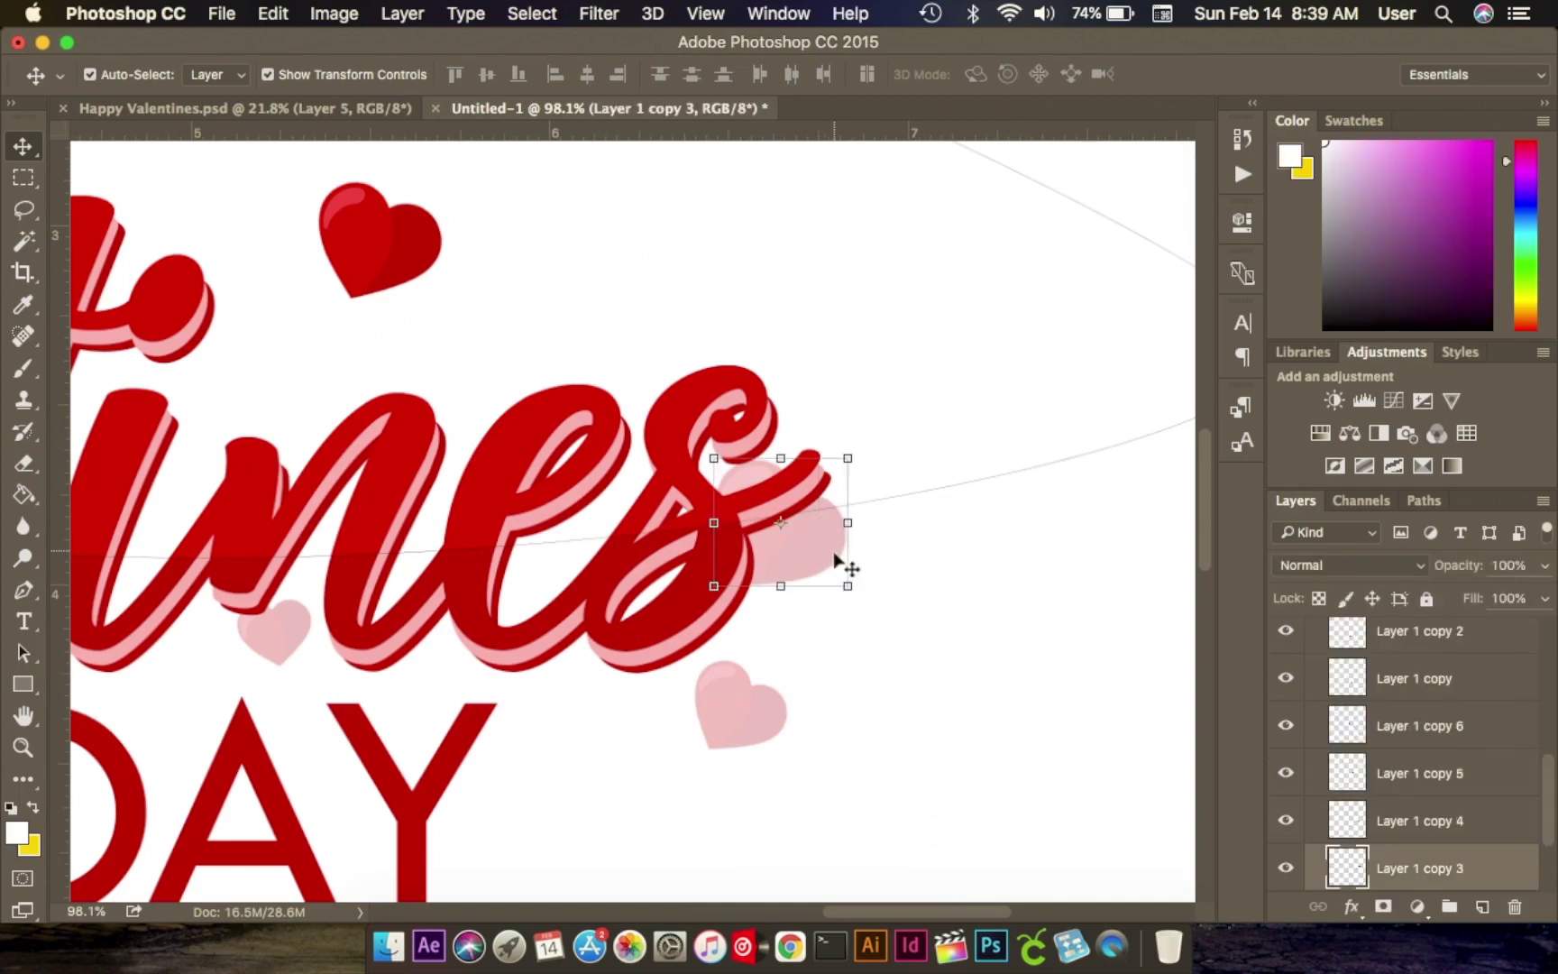
pyautogui.hotkey('shift', 'Right')
pyautogui.hotkey('shift', 'Right')
pyautogui.hotkey('shift', 'Right')
pyautogui.hotkey('shift', 'Right')
pyautogui.hotkey('shift', 'Right')
pyautogui.hotkey('shift', 'Right')
pyautogui.hotkey('shift', 'Right')
pyautogui.hotkey('shift', 'Right')
pyautogui.hotkey('shift', 'Right')
pyautogui.hotkey('shift', 'Right')
pyautogui.hotkey('shift', 'Right')
pyautogui.hotkey('shift', 'Right')
pyautogui.hotkey('shift', 'Right')
pyautogui.hotkey('shift', 'Right')
pyautogui.hotkey('shift', 'Right')
pyautogui.hotkey('shift', 'Right')
pyautogui.hotkey('shift', 'Right')
pyautogui.hotkey('shift', 'Right')
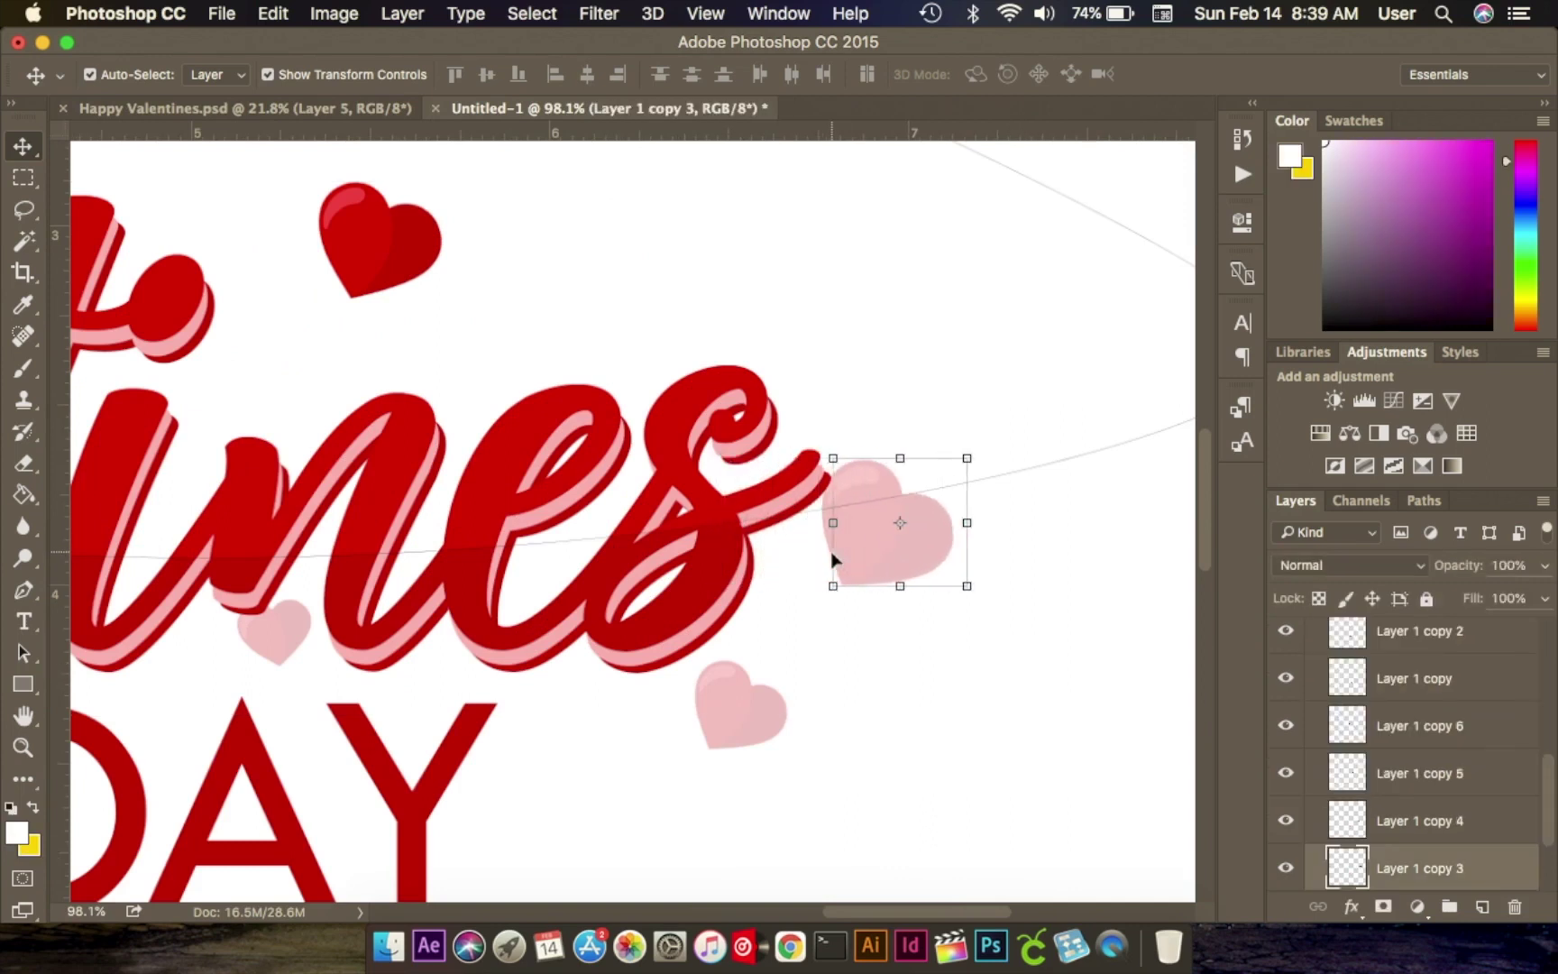
pyautogui.hotkey('shift', 'Right')
pyautogui.hotkey('shift', 'Right')
pyautogui.hotkey('shift', 'Right')
pyautogui.hotkey('shift', 'Right')
pyautogui.hotkey('shift', 'Right')
# Deselect the heart and list the layers under the small faded heart below the lettering.
pyautogui.click(663, 810)
pyautogui.click(275, 647)
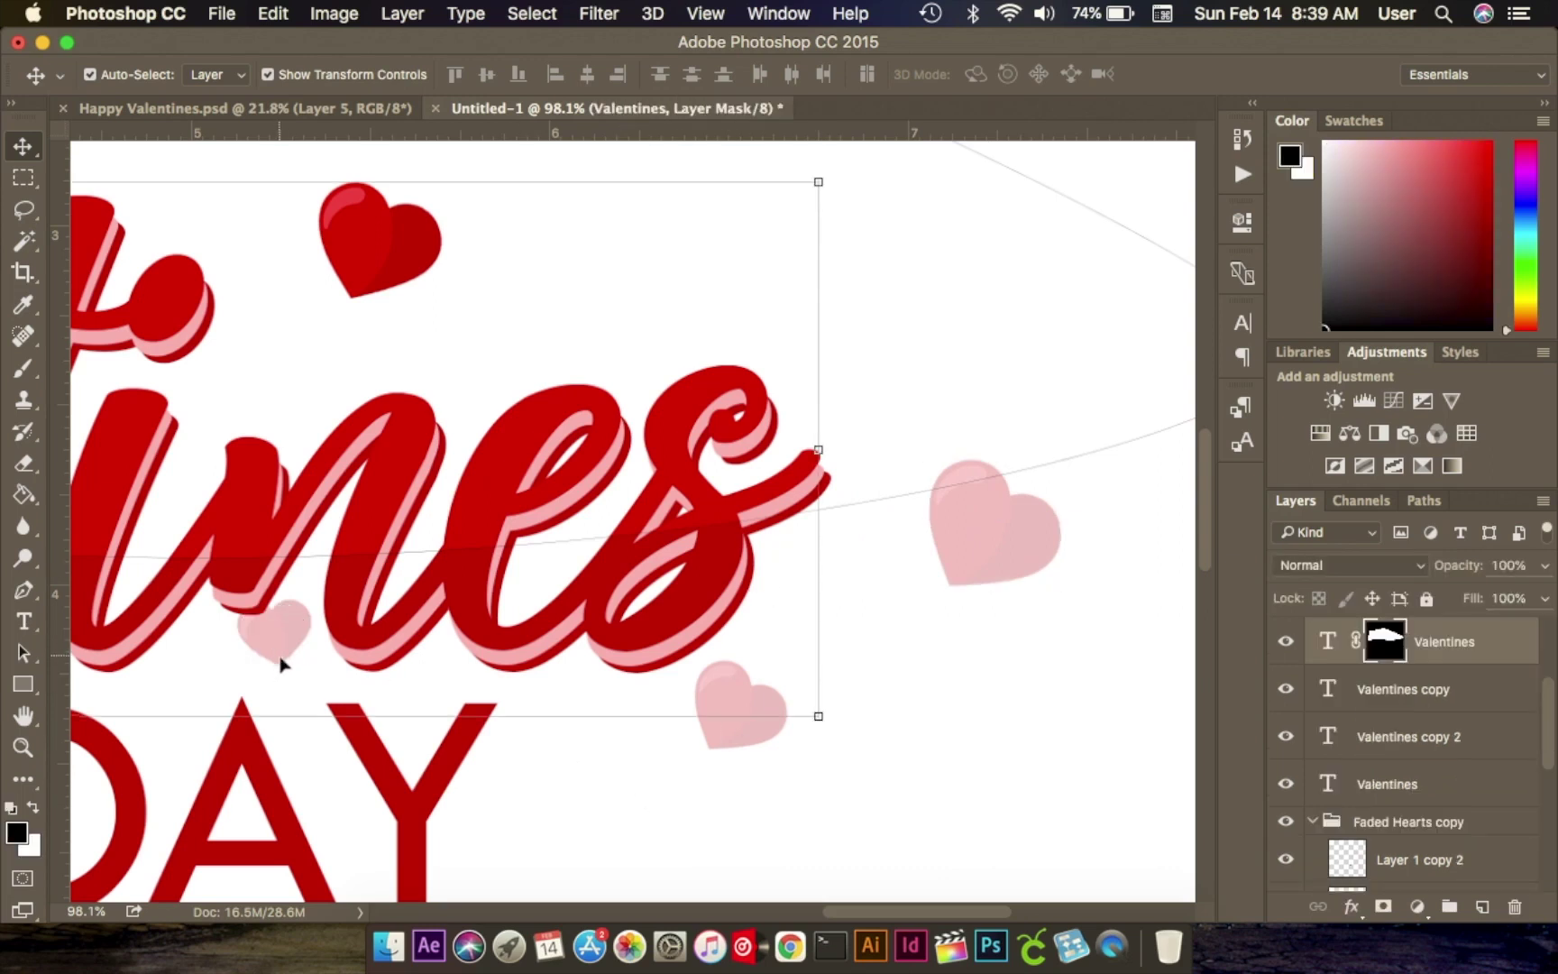
pyautogui.rightClick(282, 659)
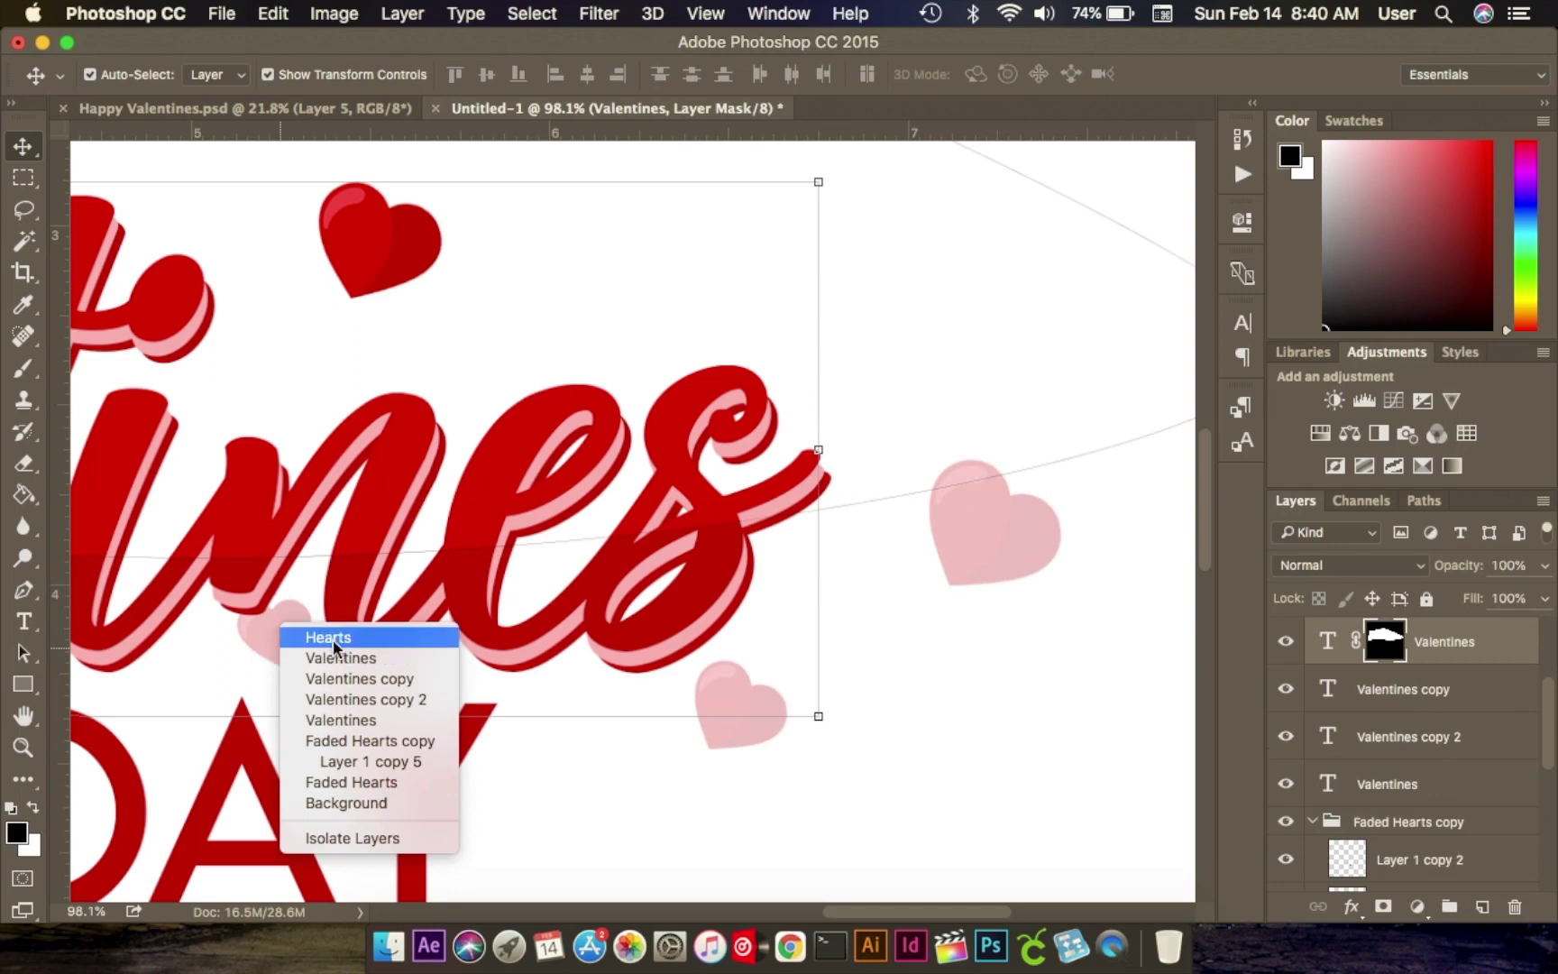
# Check the Valentines layer's visibility, then hide the Shape 1 curved guide lines.
pyautogui.click(328, 638)
pyautogui.click(279, 648)
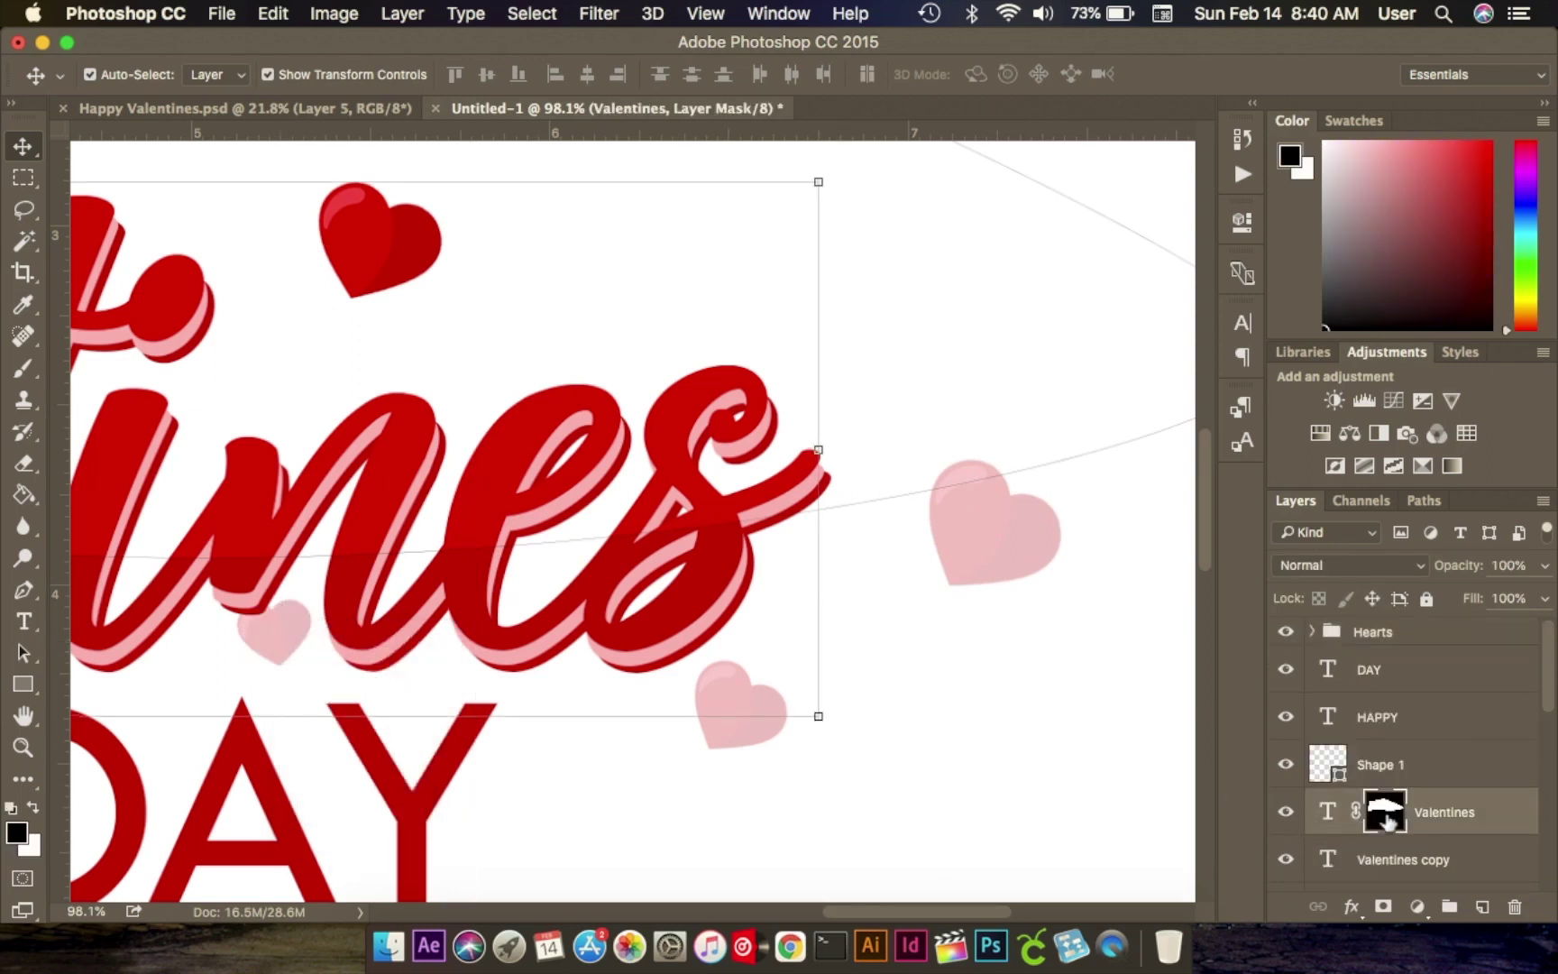
pyautogui.click(1286, 815)
pyautogui.click(1286, 814)
pyautogui.click(1287, 767)
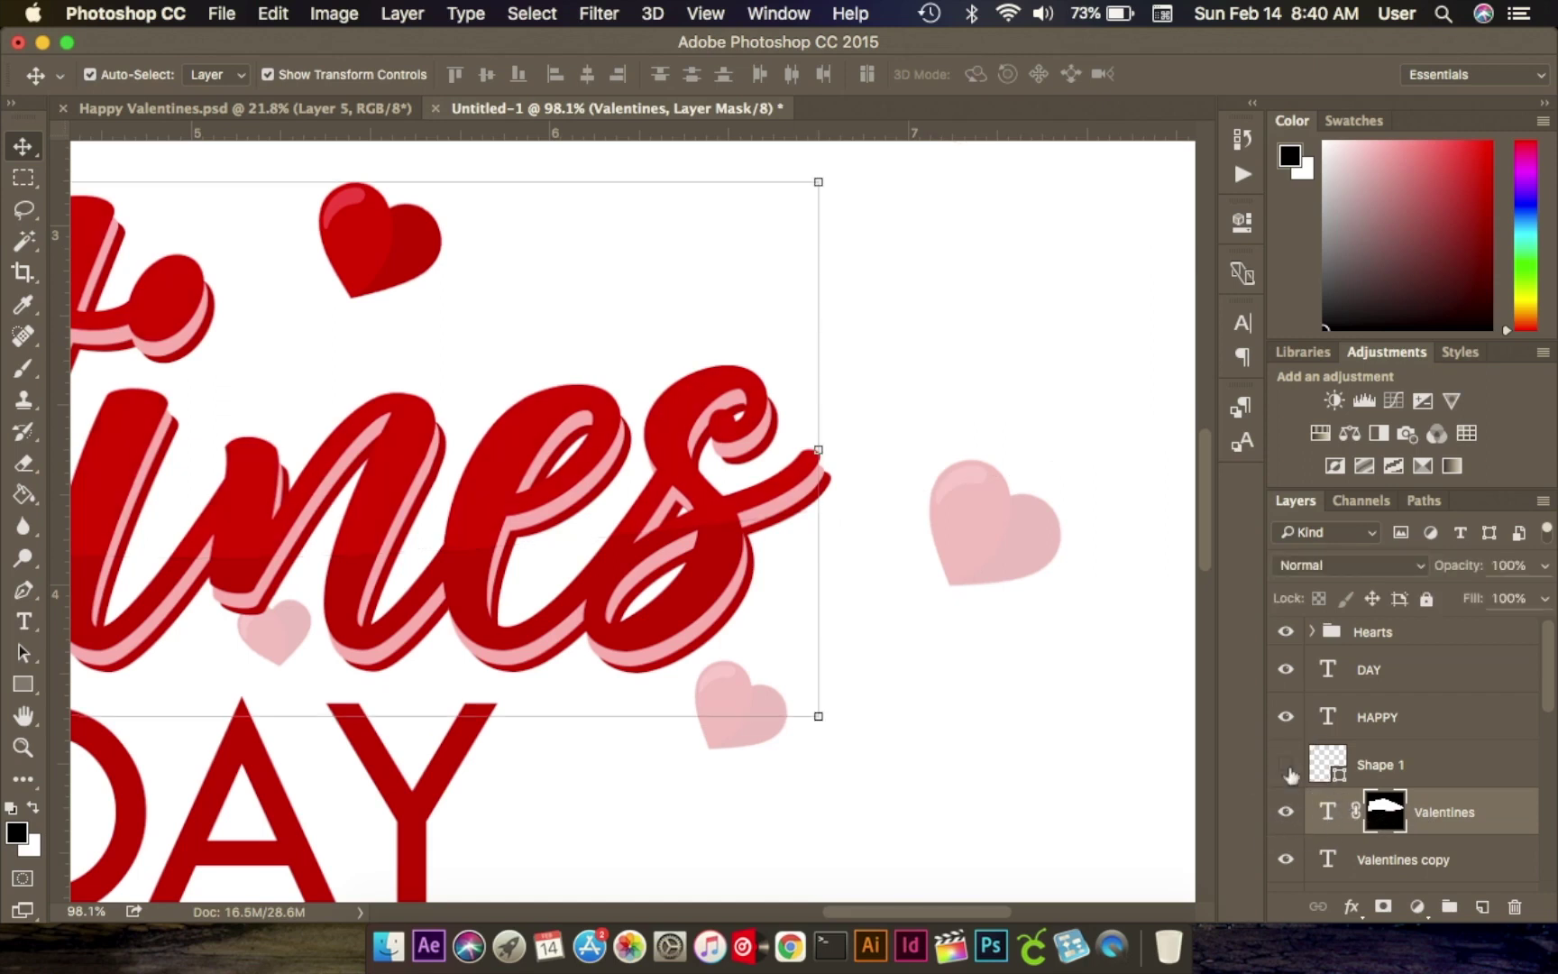
pyautogui.click(1002, 758)
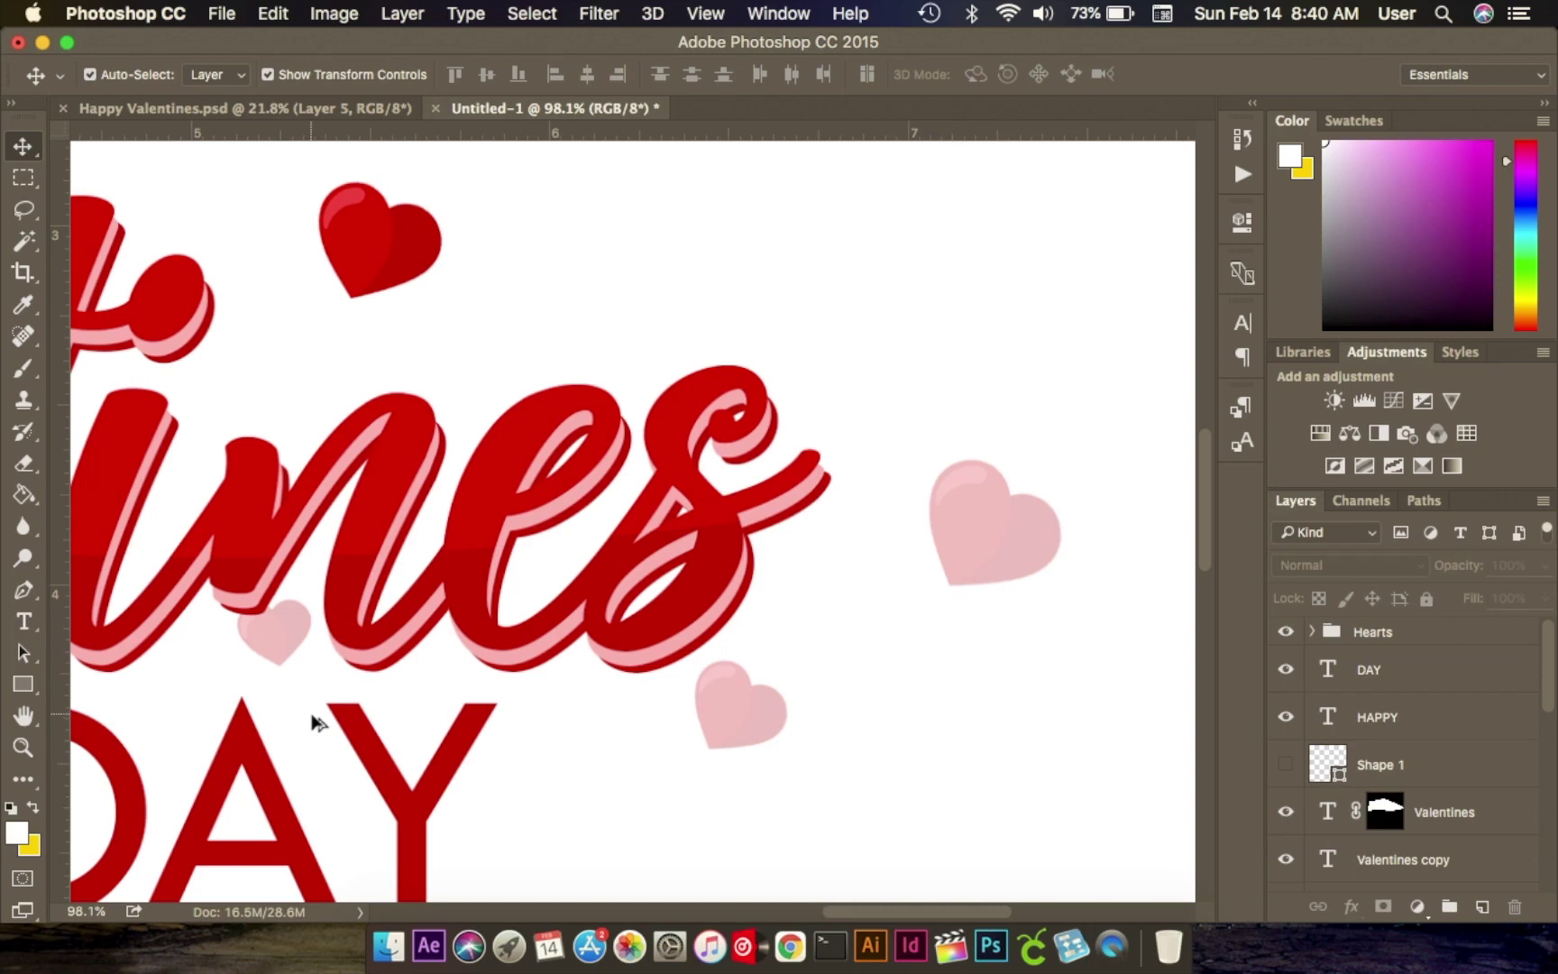
# Zoom out and select the Valentines, Layer 1 copy 2 and Layer 1 copy layers in turn.
pyautogui.scroll(-3, 313, 721)
pyautogui.moveTo(821, 920); pyautogui.dragTo(742, 910)
pyautogui.click(622, 681)
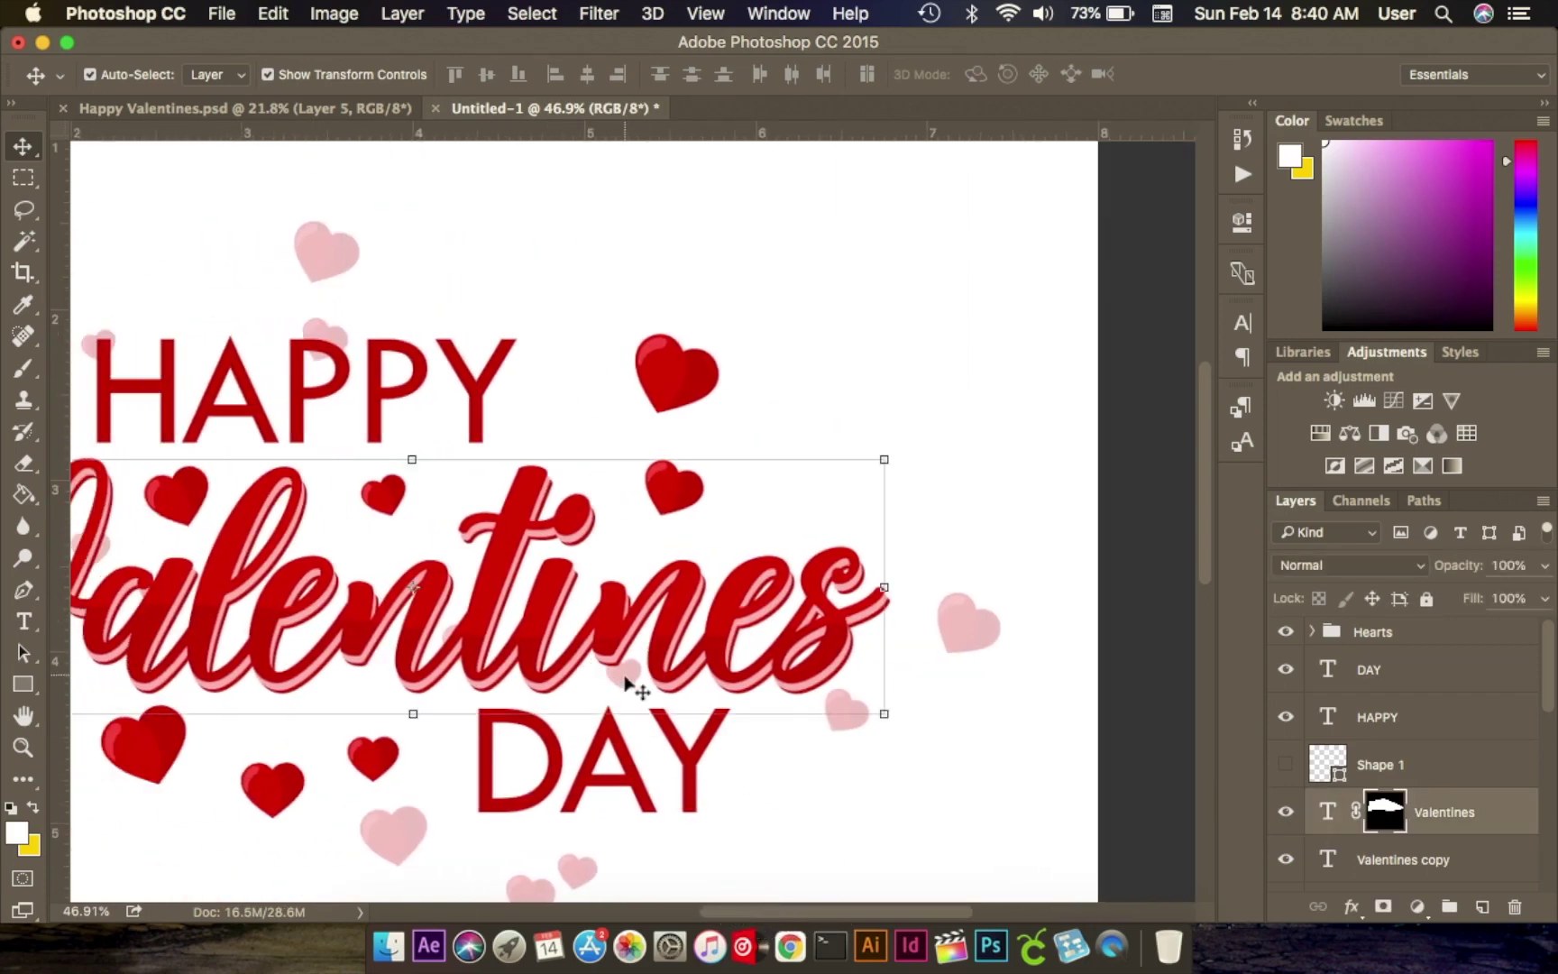
pyautogui.scroll(-4, 1442, 848)
pyautogui.click(1432, 836)
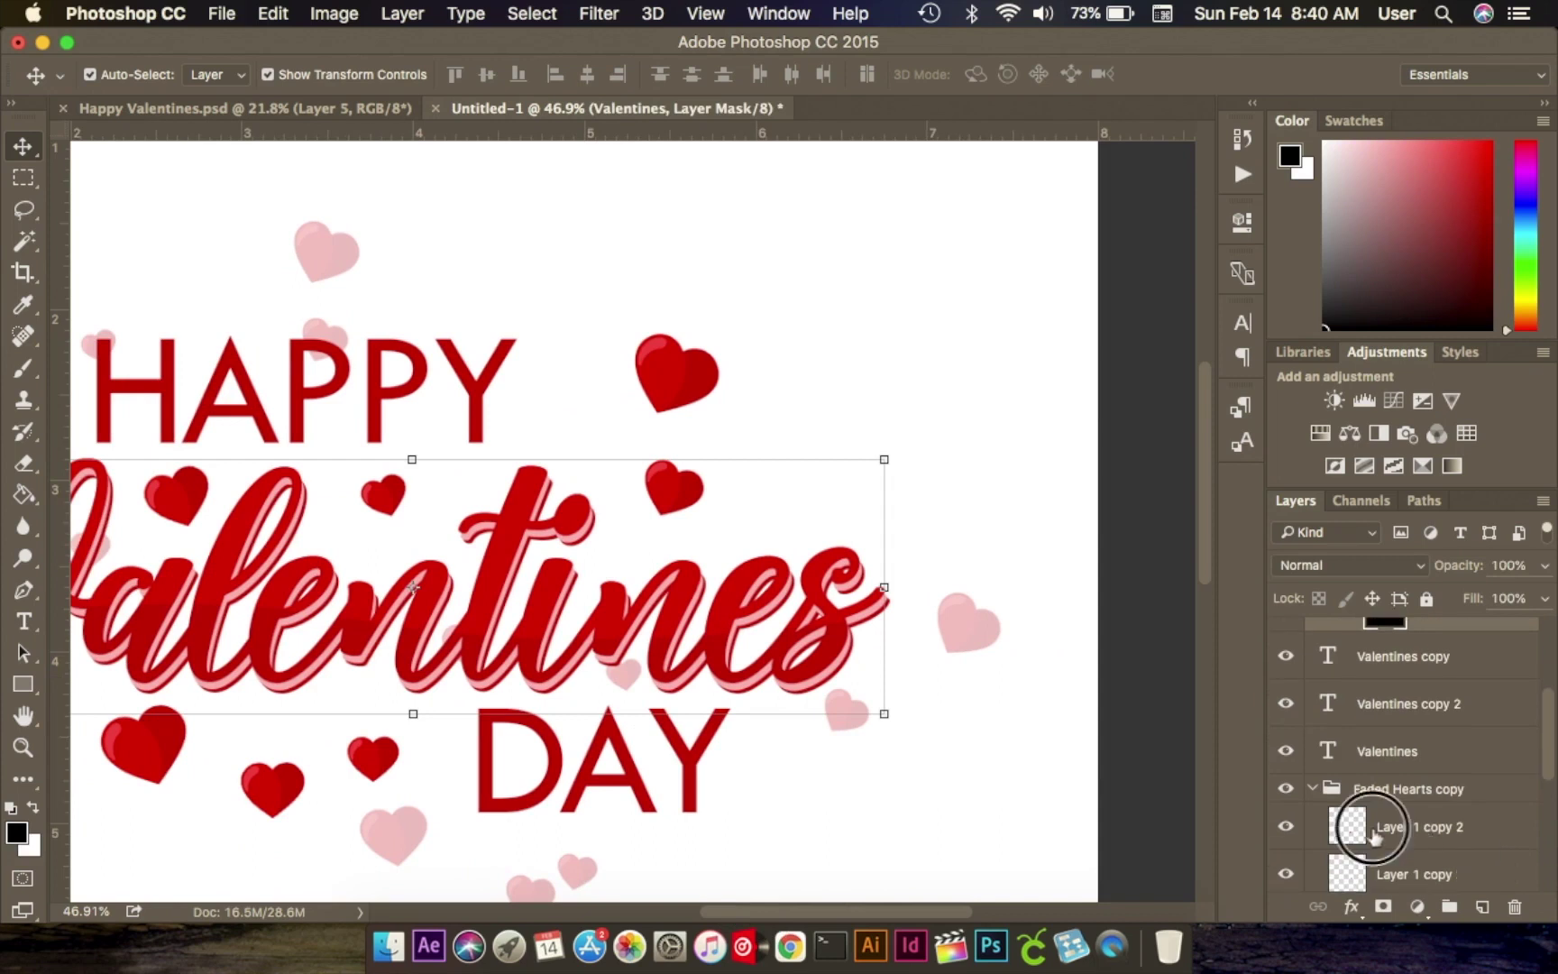
pyautogui.scroll(-1, 1388, 861)
pyautogui.click(1387, 861)
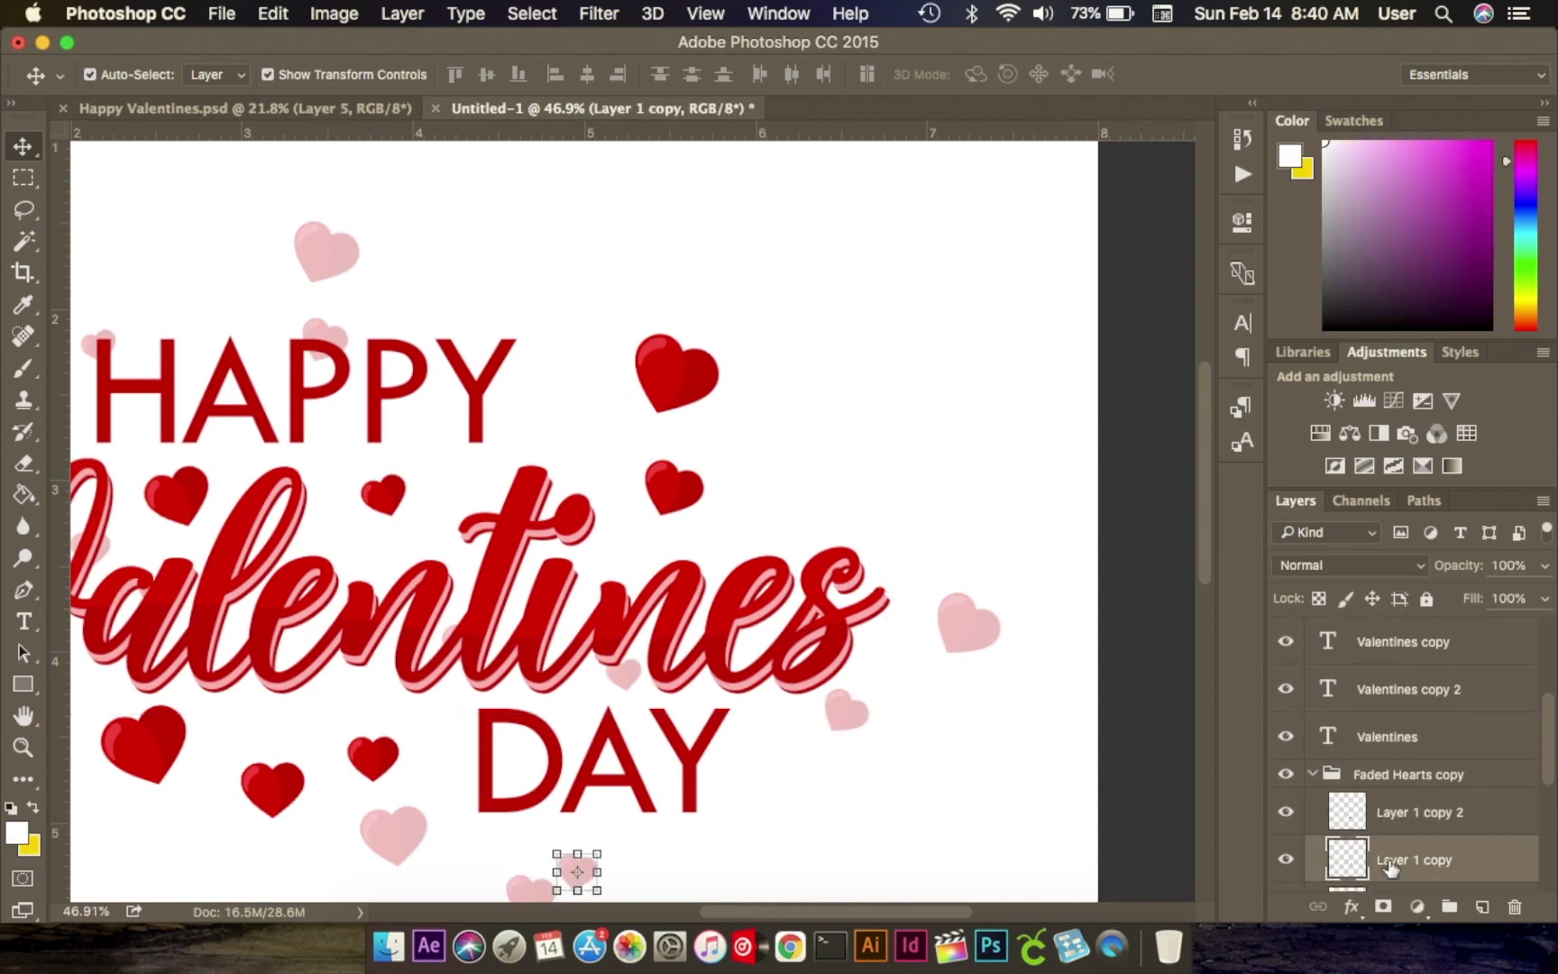
# Move the Layer 1 copy 5 heart down and right so it sits beside the Y of DAY.
pyautogui.scroll(-2, 1393, 848)
pyautogui.click(1396, 838)
pyautogui.scroll(-2, 1397, 859)
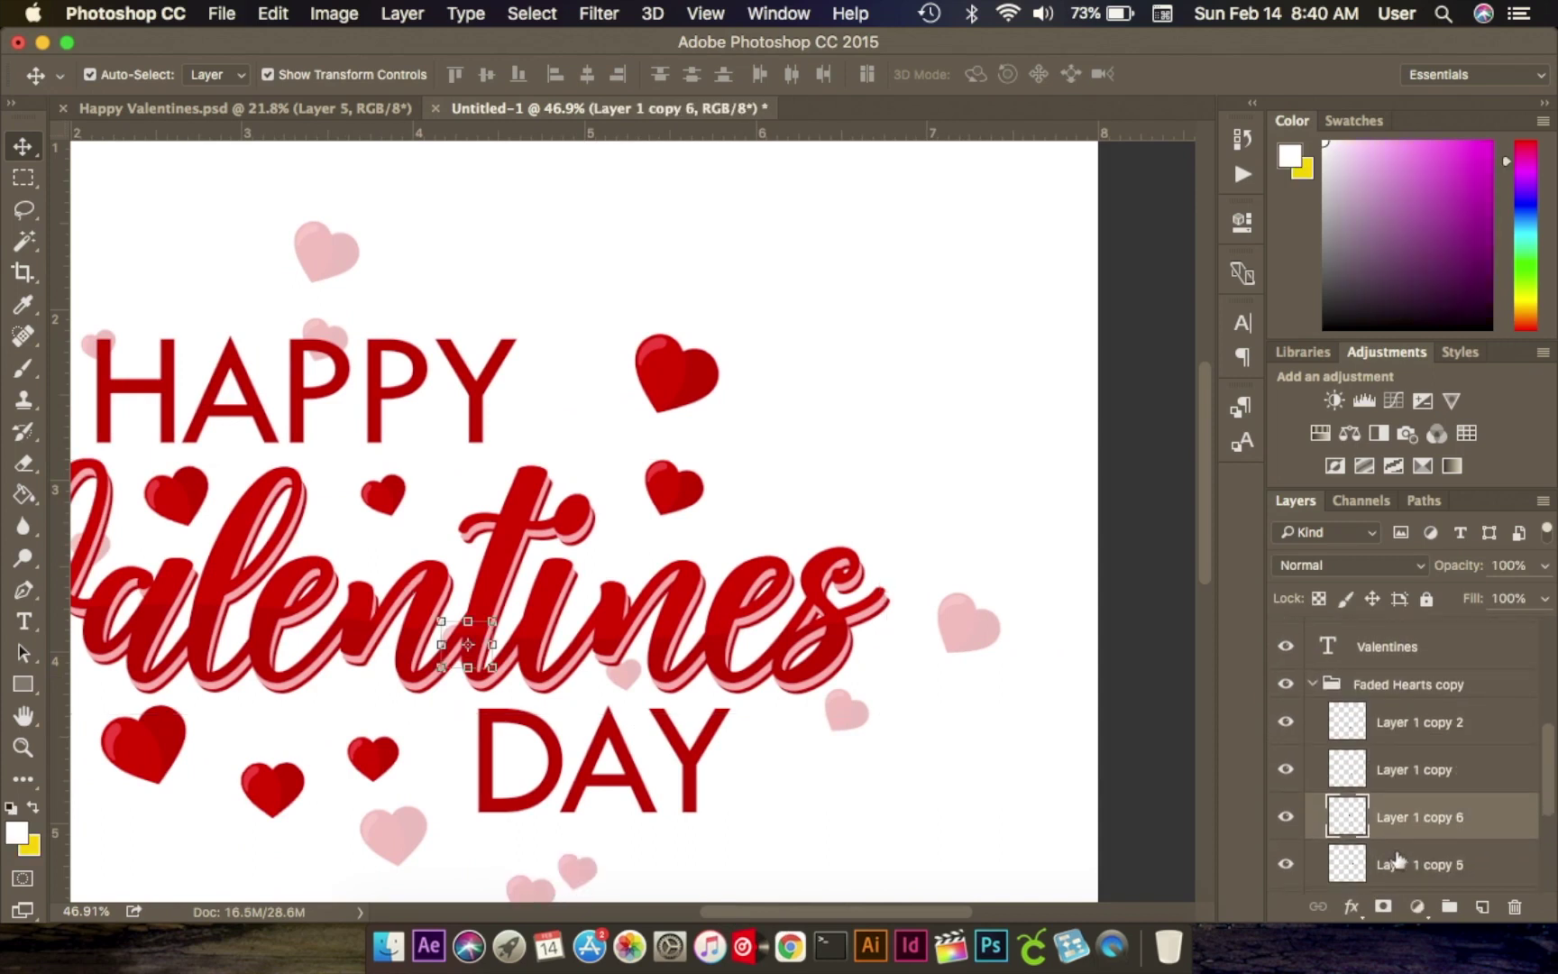
pyautogui.click(1399, 851)
pyautogui.hotkey('shift', 'Down')
pyautogui.hotkey('shift', 'Down')
pyautogui.hotkey('shift', 'Down')
pyautogui.hotkey('shift', 'Down')
pyautogui.hotkey('shift', 'Down')
pyautogui.hotkey('shift', 'Down')
pyautogui.hotkey('shift', 'Down')
pyautogui.hotkey('shift', 'Down')
pyautogui.hotkey('shift', 'Down')
pyautogui.hotkey('shift', 'Down')
pyautogui.hotkey('shift', 'Down')
pyautogui.hotkey('shift', 'Down')
pyautogui.hotkey('shift', 'Down')
pyautogui.hotkey('shift', 'Down')
pyautogui.hotkey('shift', 'Down')
pyautogui.hotkey('shift', 'Down')
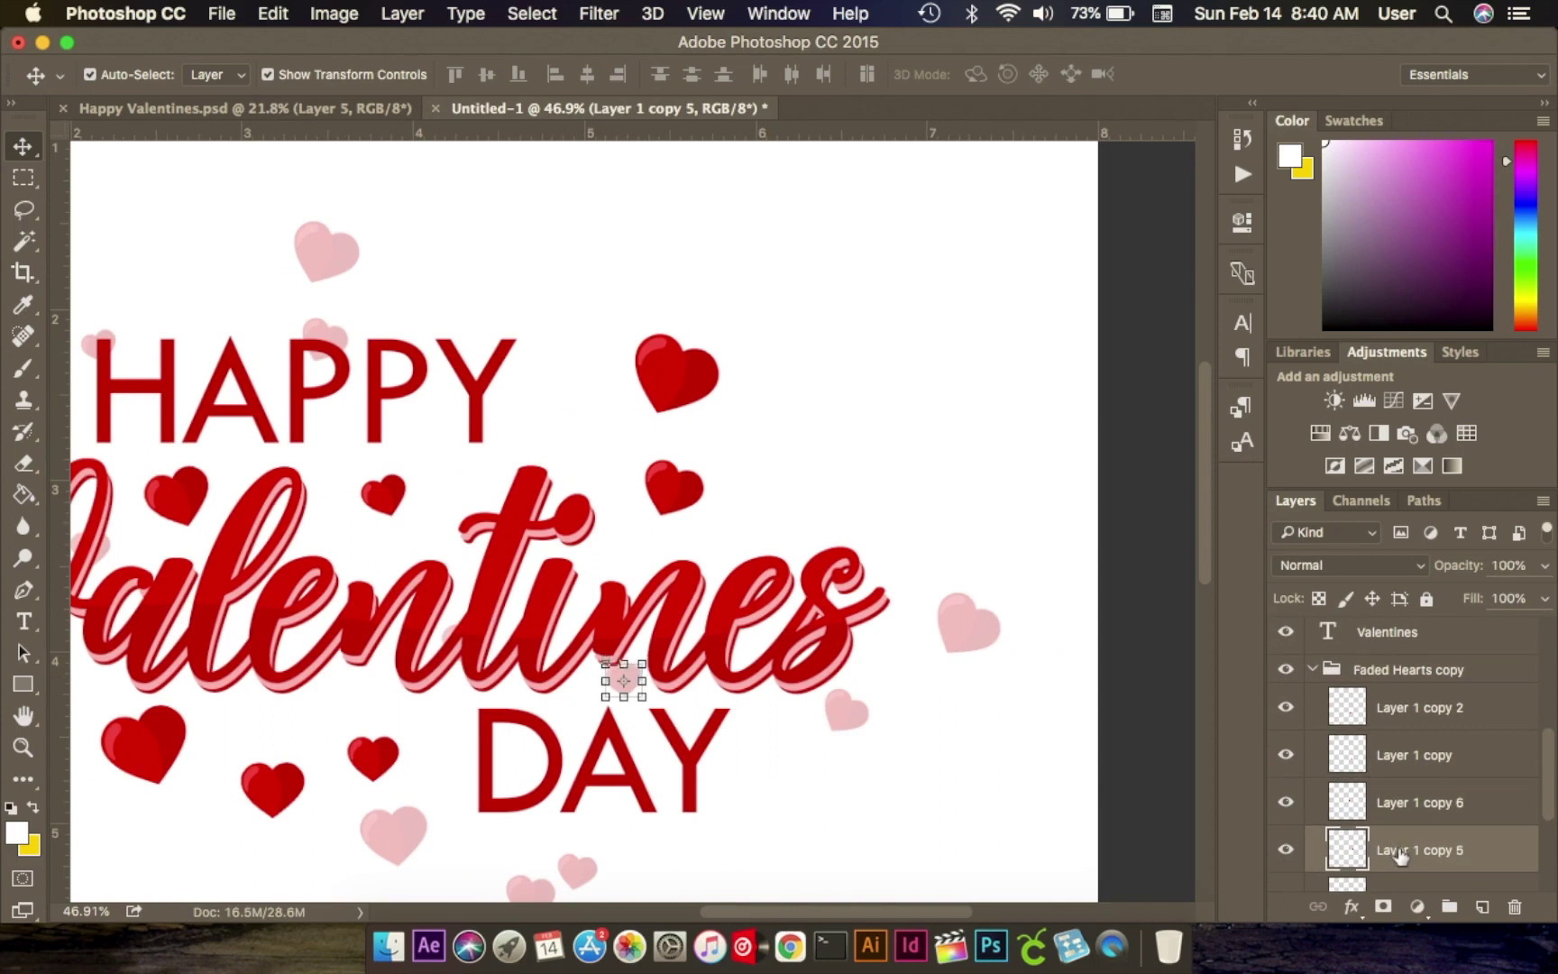
pyautogui.hotkey('shift', 'Down')
pyautogui.hotkey('shift', 'Down')
pyautogui.hotkey('shift', 'Down')
pyautogui.hotkey('shift', 'Down')
pyautogui.hotkey('shift', 'Down')
pyautogui.hotkey('shift', 'Down')
pyautogui.hotkey('shift', 'Down')
pyautogui.hotkey('shift', 'Down')
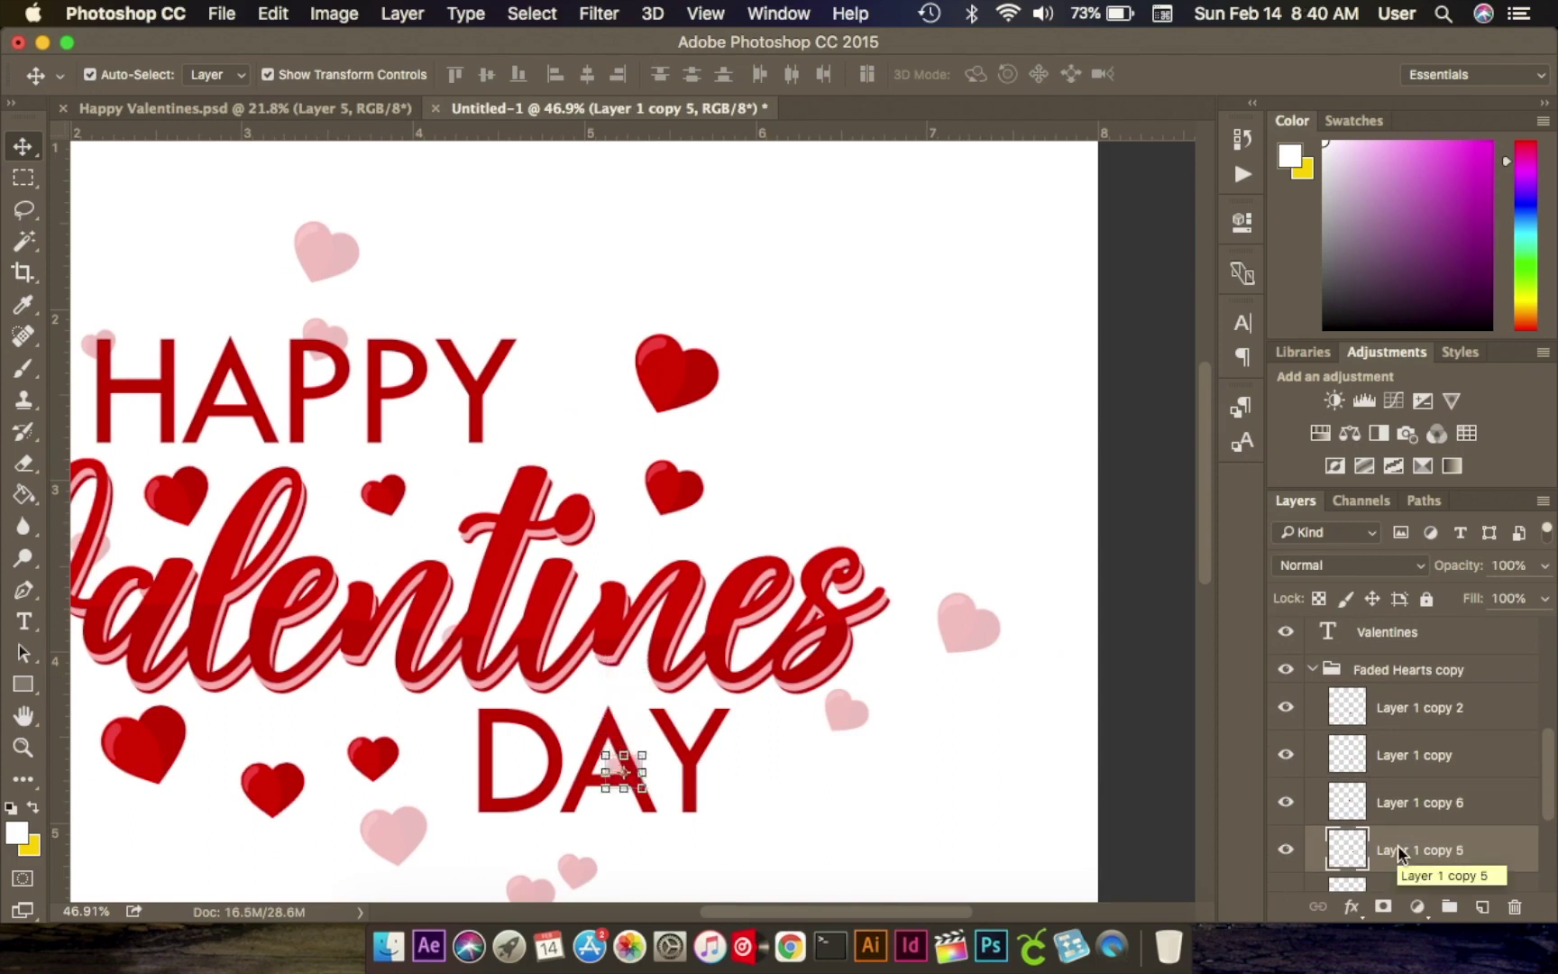
pyautogui.hotkey('shift', 'Right')
pyautogui.hotkey('shift', 'Right')
pyautogui.hotkey('shift', 'Right')
pyautogui.hotkey('shift', 'Right')
pyautogui.hotkey('shift', 'Right')
pyautogui.hotkey('shift', 'Right')
pyautogui.hotkey('shift', 'Right')
pyautogui.hotkey('shift', 'Right')
pyautogui.hotkey('shift', 'Right')
pyautogui.hotkey('shift', 'Right')
pyautogui.hotkey('shift', 'Right')
pyautogui.hotkey('shift', 'Right')
pyautogui.hotkey('shift', 'Right')
pyautogui.hotkey('shift', 'Right')
pyautogui.hotkey('shift', 'Right')
pyautogui.hotkey('shift', 'Right')
pyautogui.hotkey('shift', 'Right')
pyautogui.hotkey('shift', 'Right')
pyautogui.hotkey('shift', 'Right')
pyautogui.hotkey('shift', 'Right')
pyautogui.hotkey('shift', 'Right')
pyautogui.hotkey('shift', 'Right')
pyautogui.hotkey('shift', 'Right')
pyautogui.hotkey('shift', 'Right')
pyautogui.hotkey('shift', 'Right')
pyautogui.hotkey('shift', 'Right')
pyautogui.hotkey('shift', 'Right')
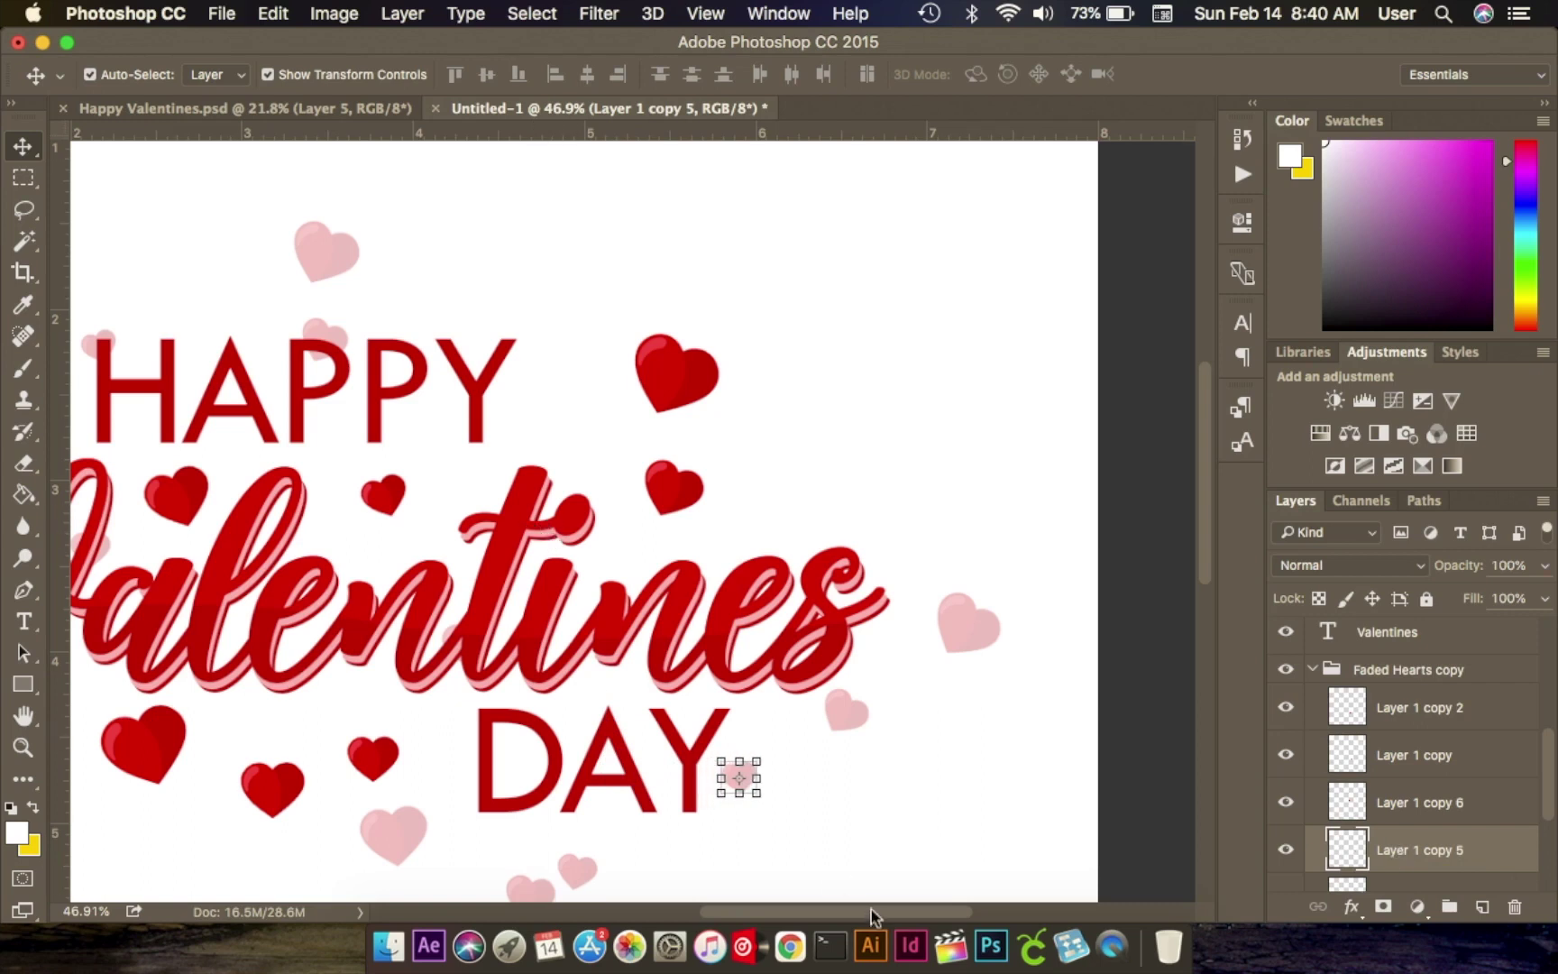
# Look through the heart layers and select Layer 1 copy 6, the heart in mid-lettering.
pyautogui.moveTo(868, 914); pyautogui.dragTo(772, 912)
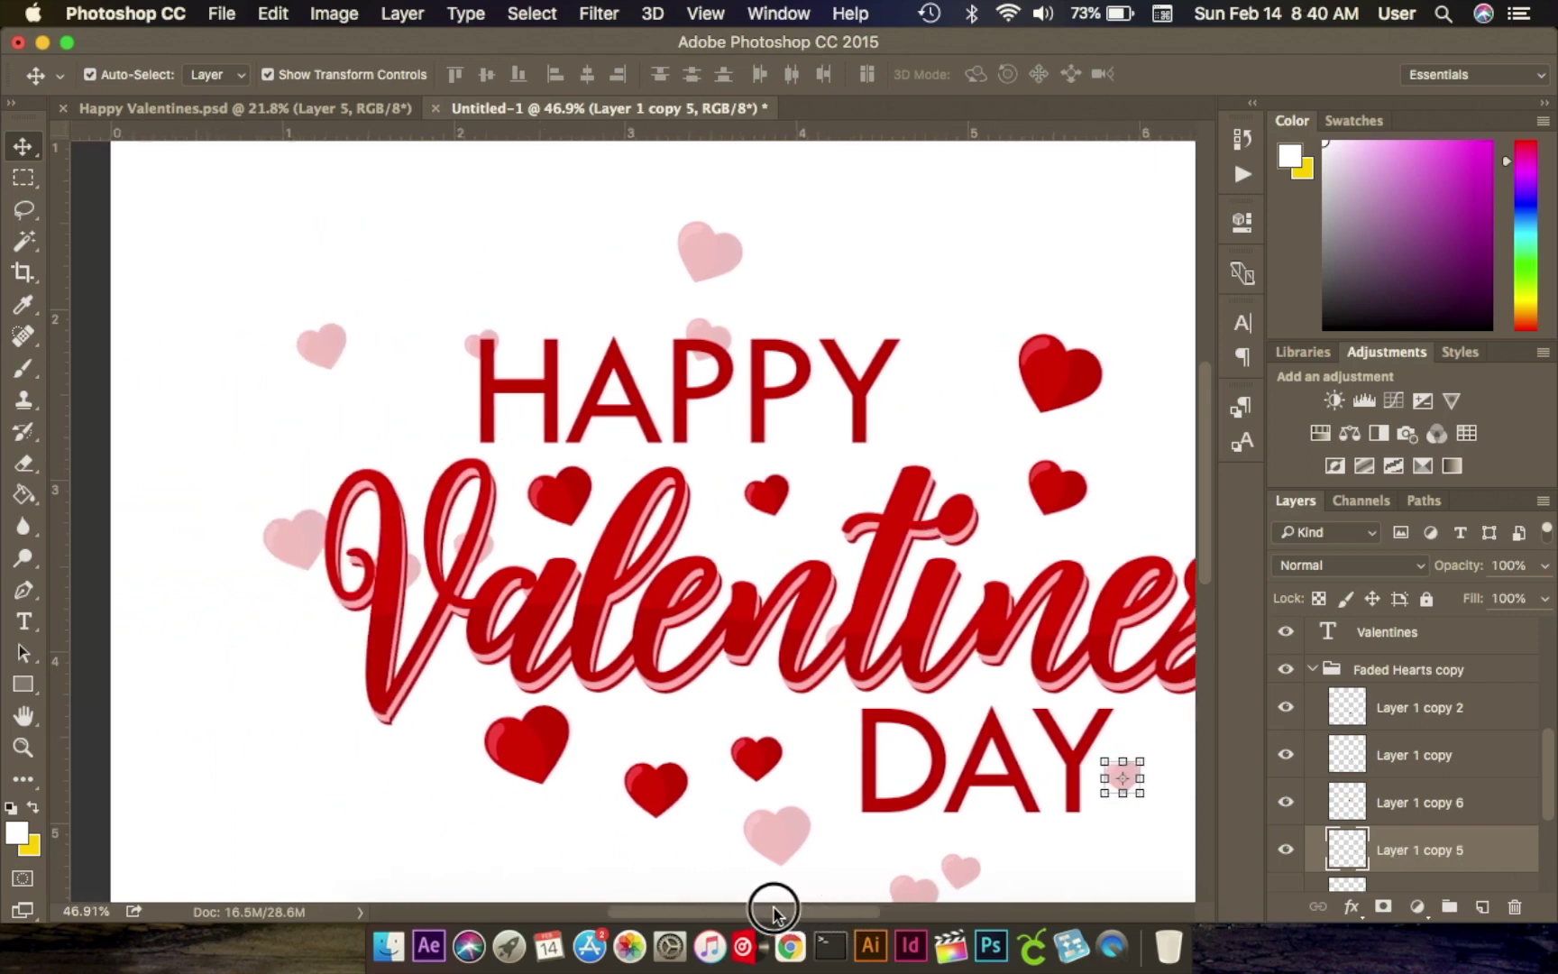
pyautogui.click(1417, 809)
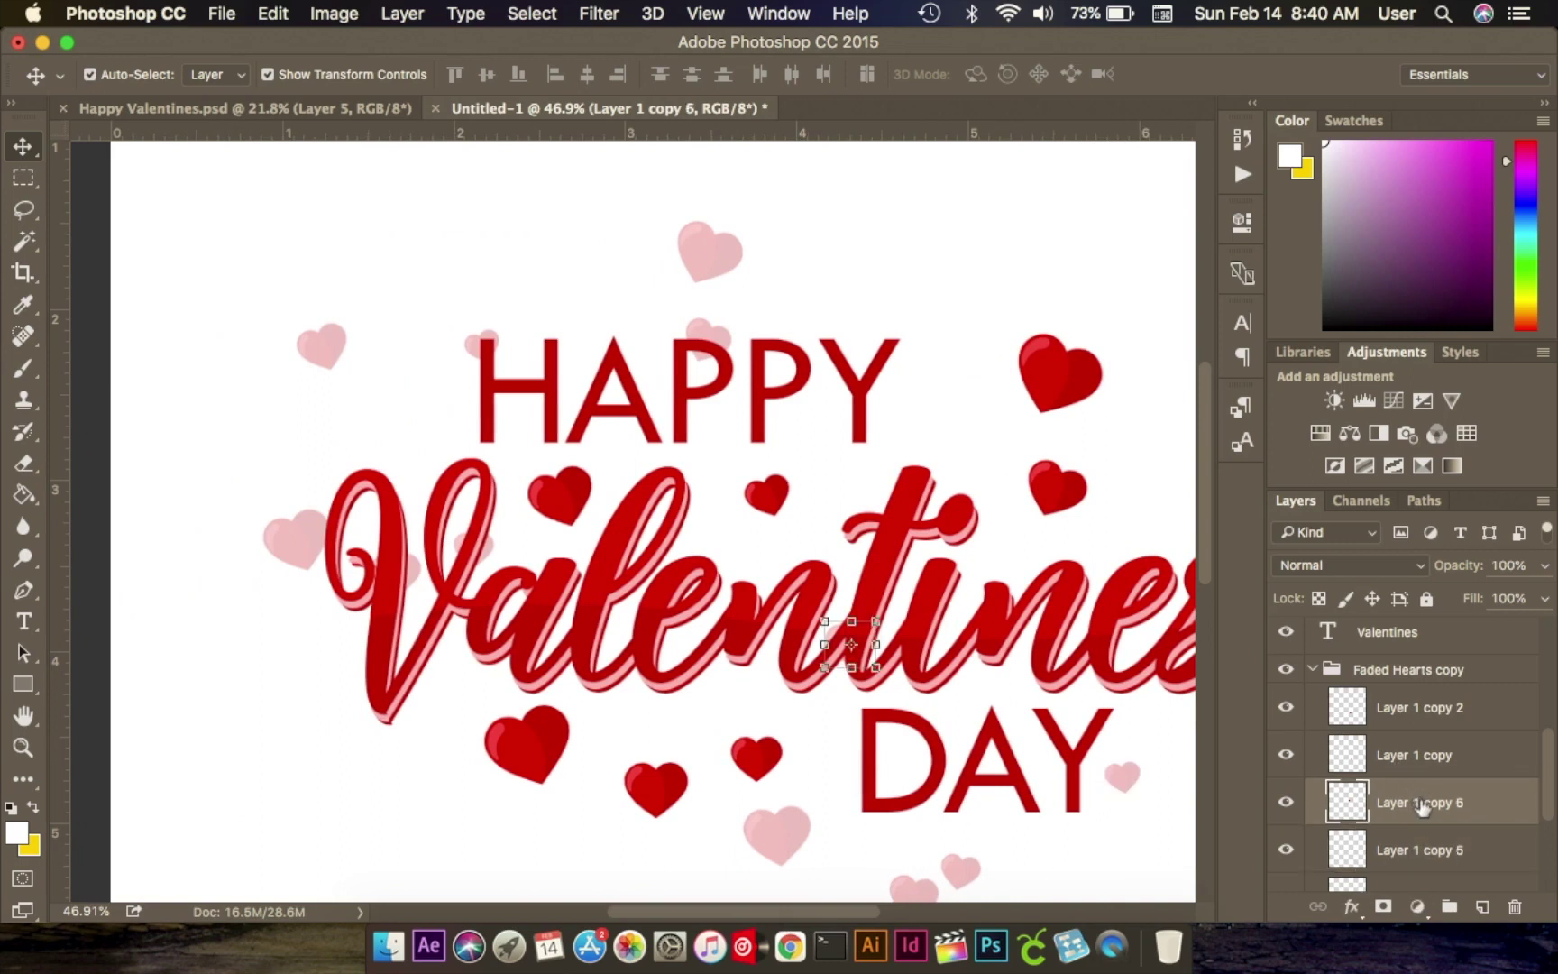
pyautogui.scroll(-4, 1416, 810)
pyautogui.click(1416, 807)
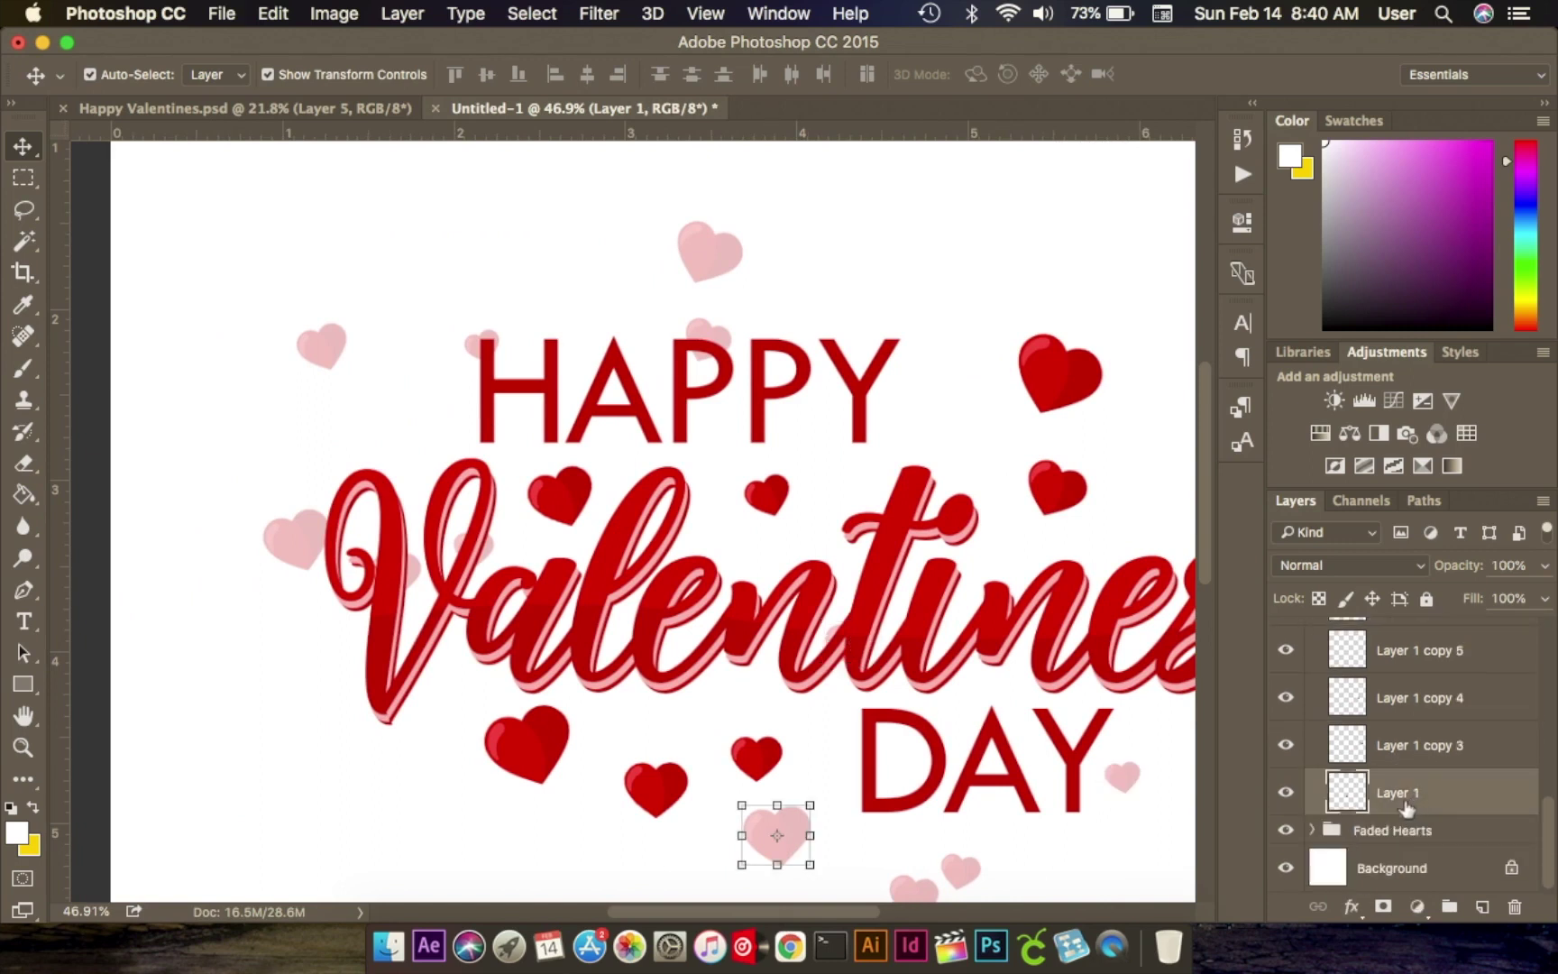
pyautogui.click(1414, 748)
pyautogui.click(1418, 701)
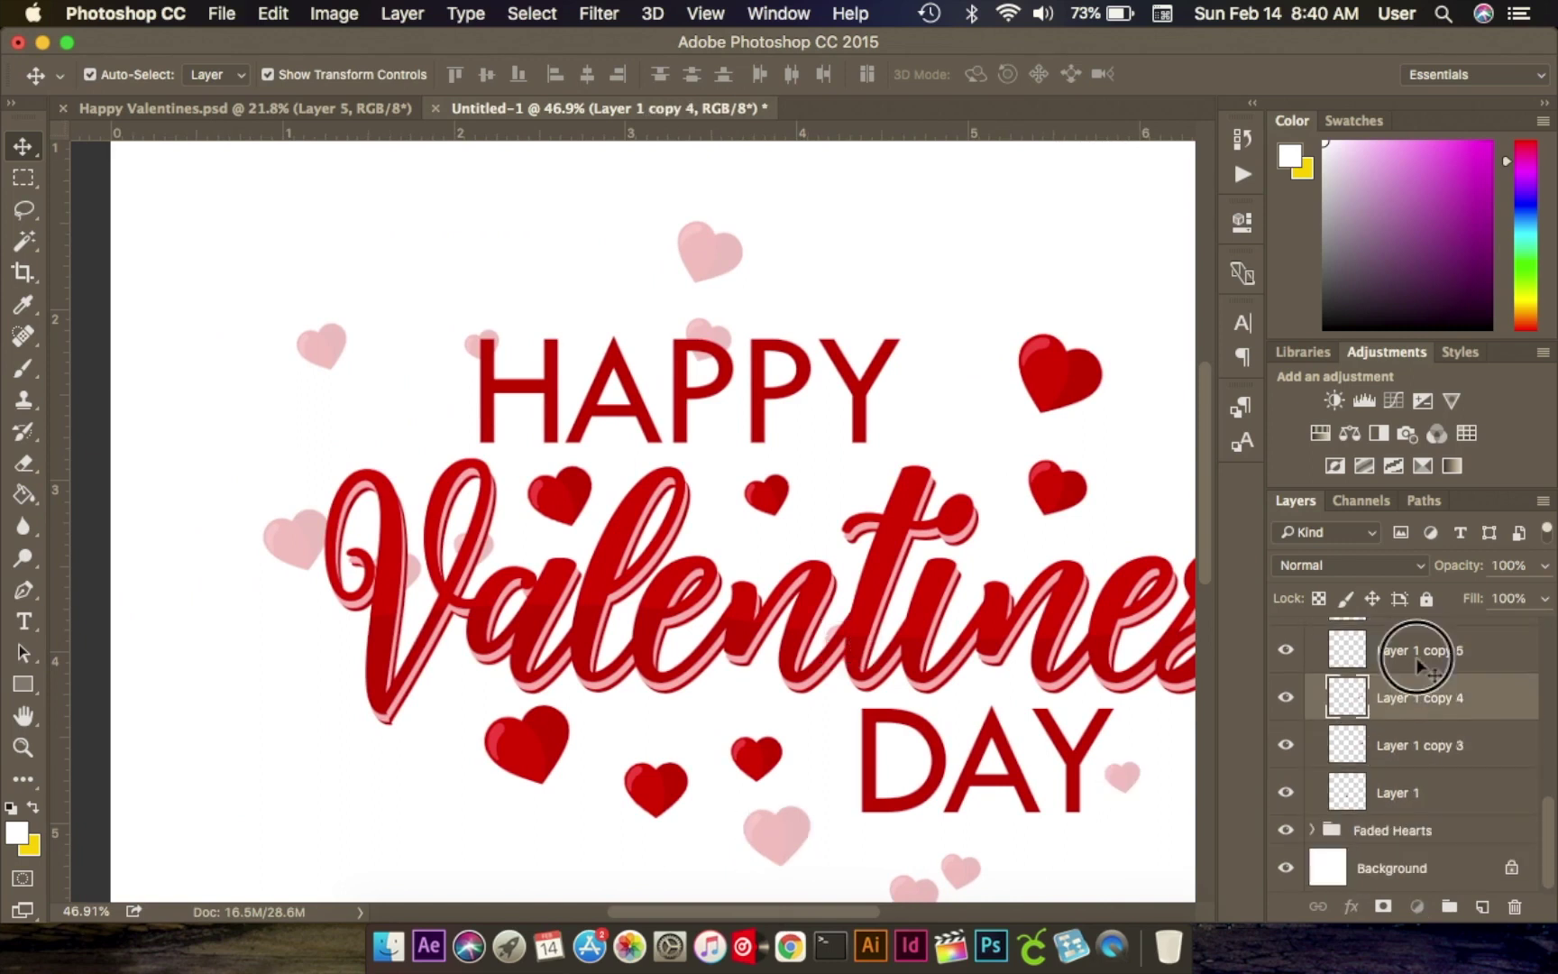
pyautogui.click(1418, 656)
pyautogui.scroll(3, 1418, 667)
pyautogui.click(1418, 678)
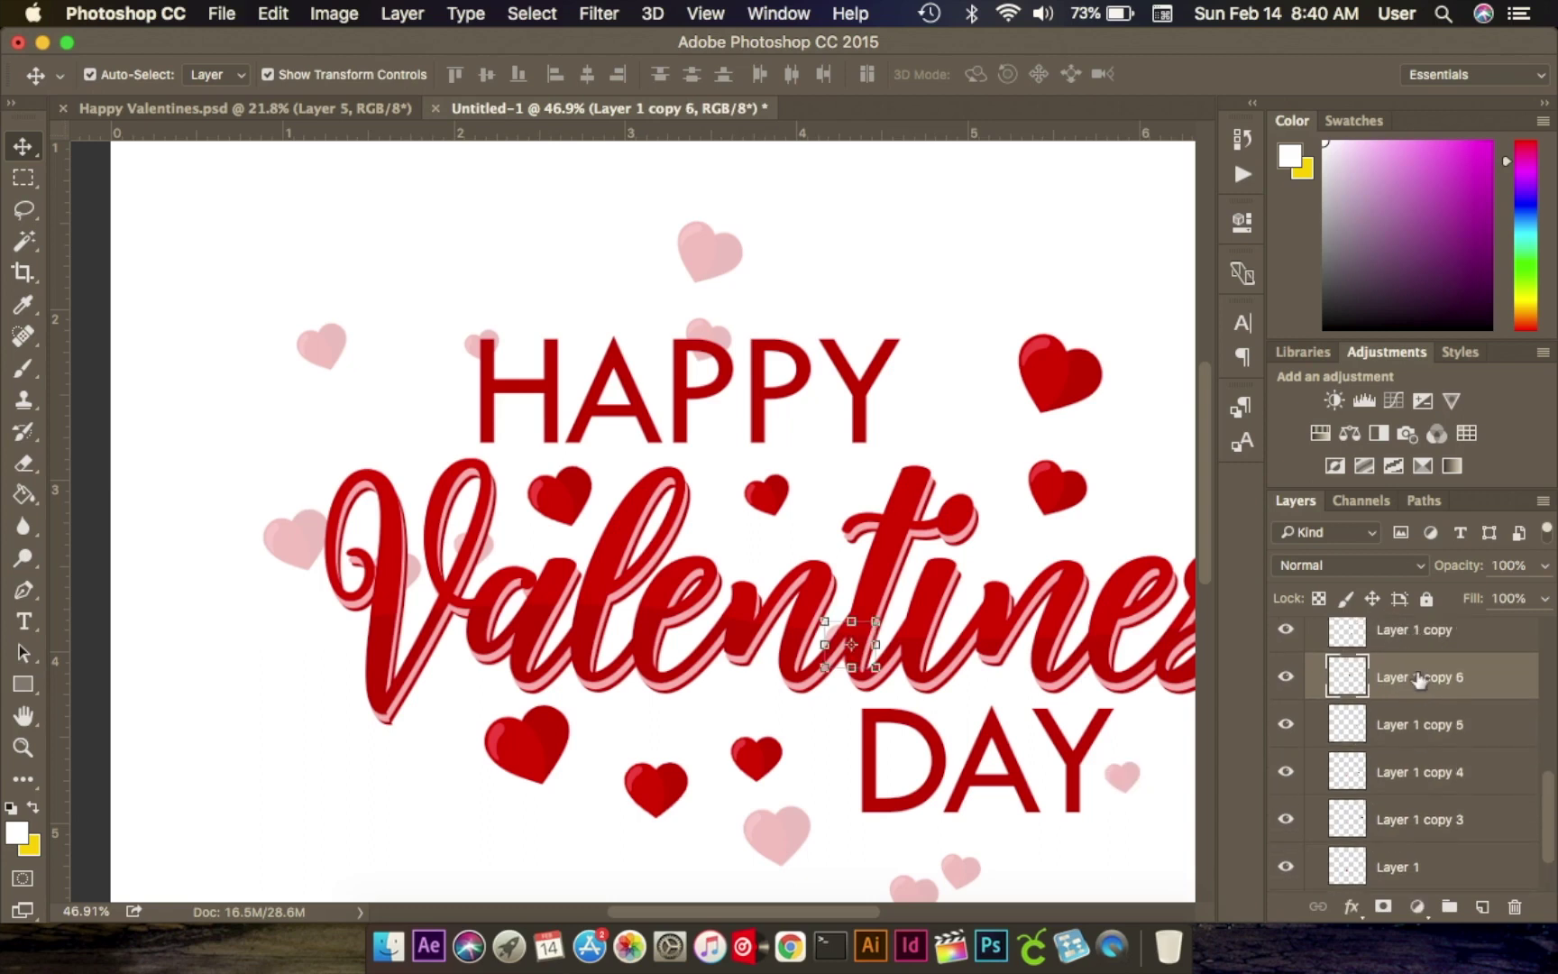
# Nudge the Layer 1 copy 6 heart down-left below the lettering, beside the large red heart.
pyautogui.hotkey('shift', 'Left')
pyautogui.hotkey('shift', 'Left')
pyautogui.hotkey('shift', 'Left')
pyautogui.hotkey('shift', 'Left')
pyautogui.hotkey('shift', 'Left')
pyautogui.hotkey('shift', 'Left')
pyautogui.hotkey('shift', 'Left')
pyautogui.hotkey('shift', 'Left')
pyautogui.hotkey('shift', 'Left')
pyautogui.hotkey('shift', 'Left')
pyautogui.hotkey('shift', 'Left')
pyautogui.hotkey('shift', 'Left')
pyautogui.hotkey('shift', 'Left')
pyautogui.hotkey('shift', 'Left')
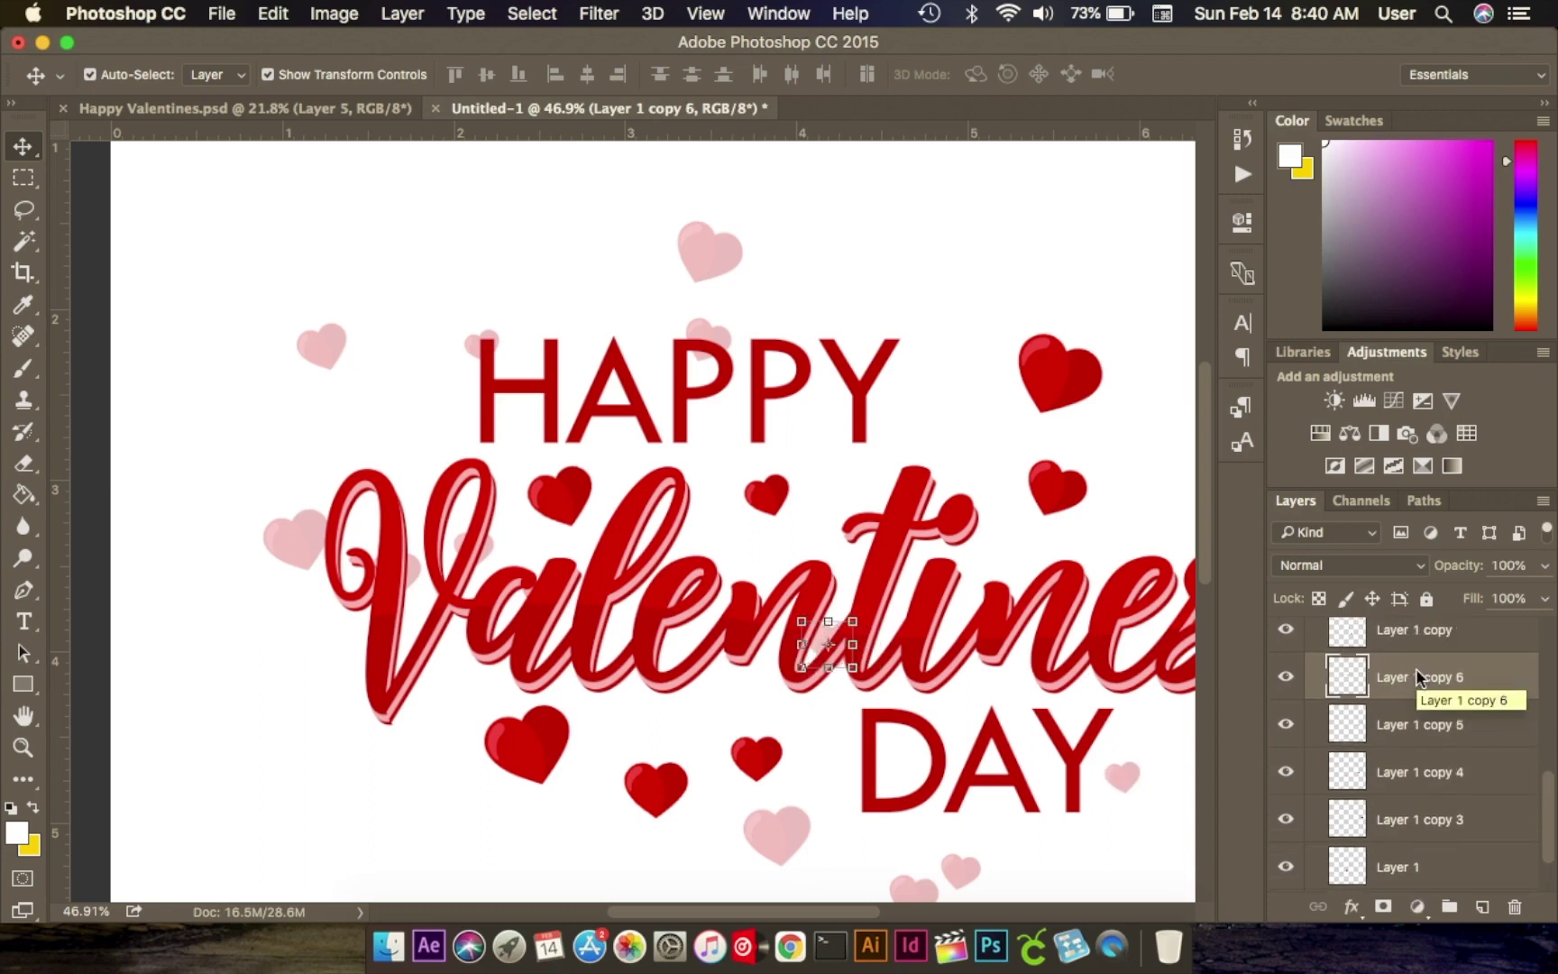
pyautogui.hotkey('shift', 'Left')
pyautogui.hotkey('shift', 'Left')
pyautogui.hotkey('shift', 'Left')
pyautogui.hotkey('shift', 'Left')
pyautogui.hotkey('shift', 'Left')
pyautogui.hotkey('shift', 'Left')
pyautogui.hotkey('shift', 'Left')
pyautogui.hotkey('shift', 'Left')
pyautogui.hotkey('shift', 'Left')
pyautogui.hotkey('shift', 'Left')
pyautogui.hotkey('shift', 'Left')
pyautogui.hotkey('shift', 'Left')
pyautogui.hotkey('shift', 'Left')
pyautogui.hotkey('shift', 'Left')
pyautogui.hotkey('shift', 'Left')
pyautogui.hotkey('shift', 'Left')
pyautogui.hotkey('shift', 'Left')
pyautogui.hotkey('shift', 'Left')
pyautogui.hotkey('shift', 'Down')
pyautogui.hotkey('shift', 'Down')
pyautogui.hotkey('shift', 'Down')
pyautogui.hotkey('shift', 'Down')
pyautogui.hotkey('shift', 'Down')
pyautogui.hotkey('shift', 'Down')
pyautogui.hotkey('shift', 'Down')
pyautogui.hotkey('shift', 'Down')
pyautogui.hotkey('shift', 'Down')
pyautogui.hotkey('shift', 'Down')
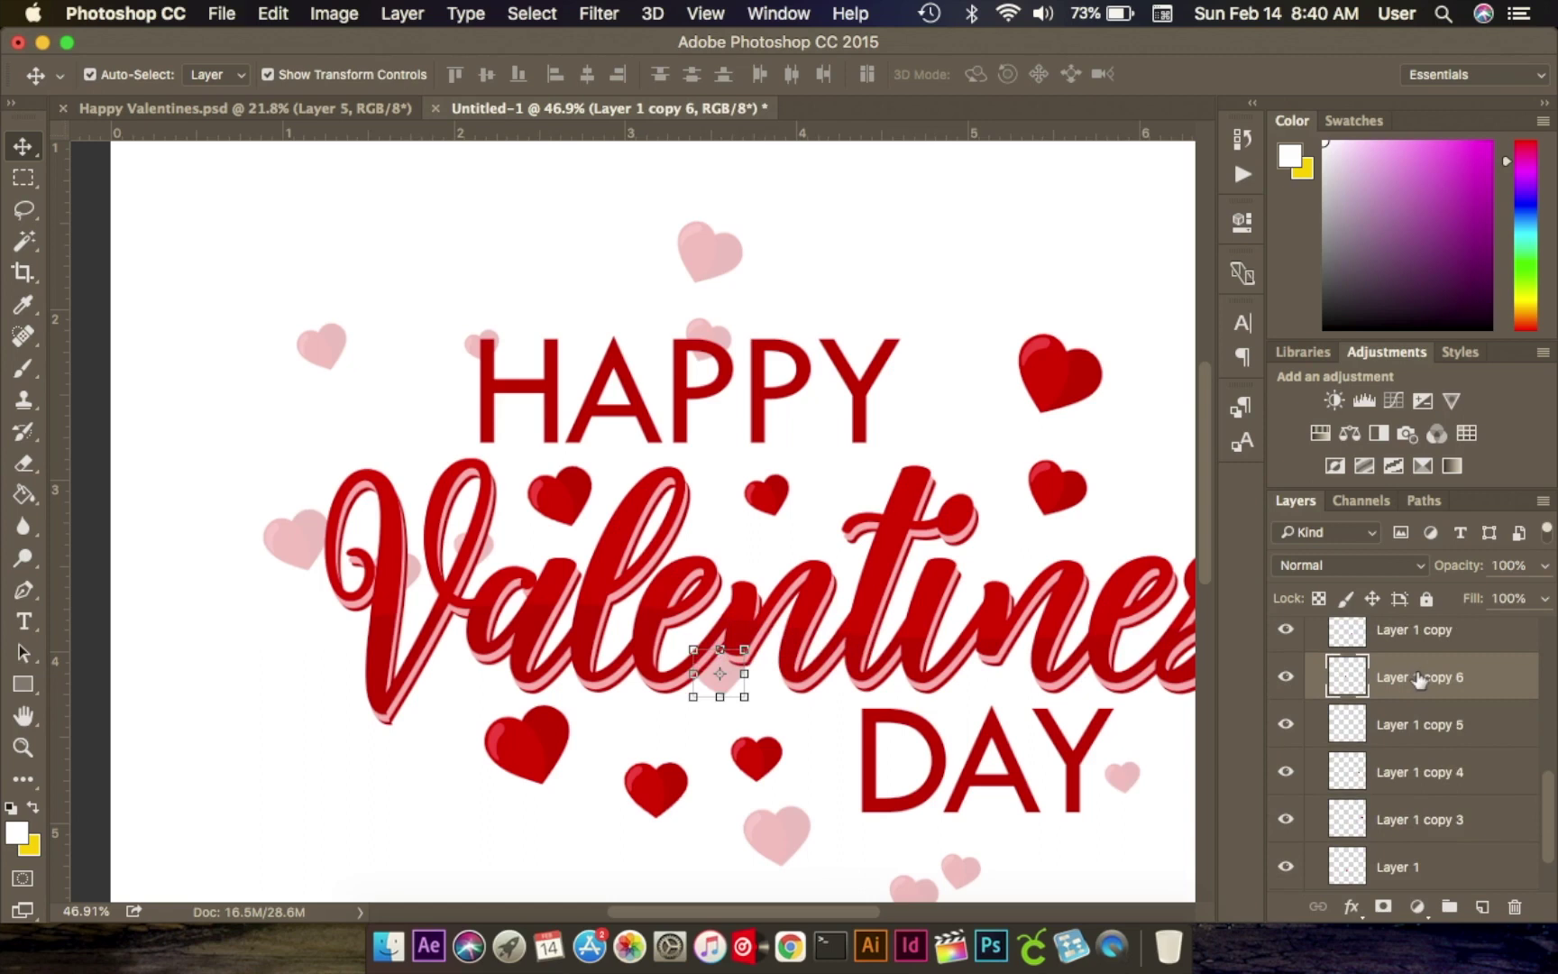
pyautogui.hotkey('shift', 'Down')
pyautogui.hotkey('shift', 'Down')
pyautogui.hotkey('shift', 'Down')
pyautogui.hotkey('shift', 'Down')
pyautogui.hotkey('shift', 'Down')
pyautogui.hotkey('shift', 'Down')
pyautogui.hotkey('shift', 'Down')
pyautogui.hotkey('shift', 'Left')
pyautogui.hotkey('shift', 'Left')
pyautogui.hotkey('shift', 'Left')
pyautogui.hotkey('shift', 'Left')
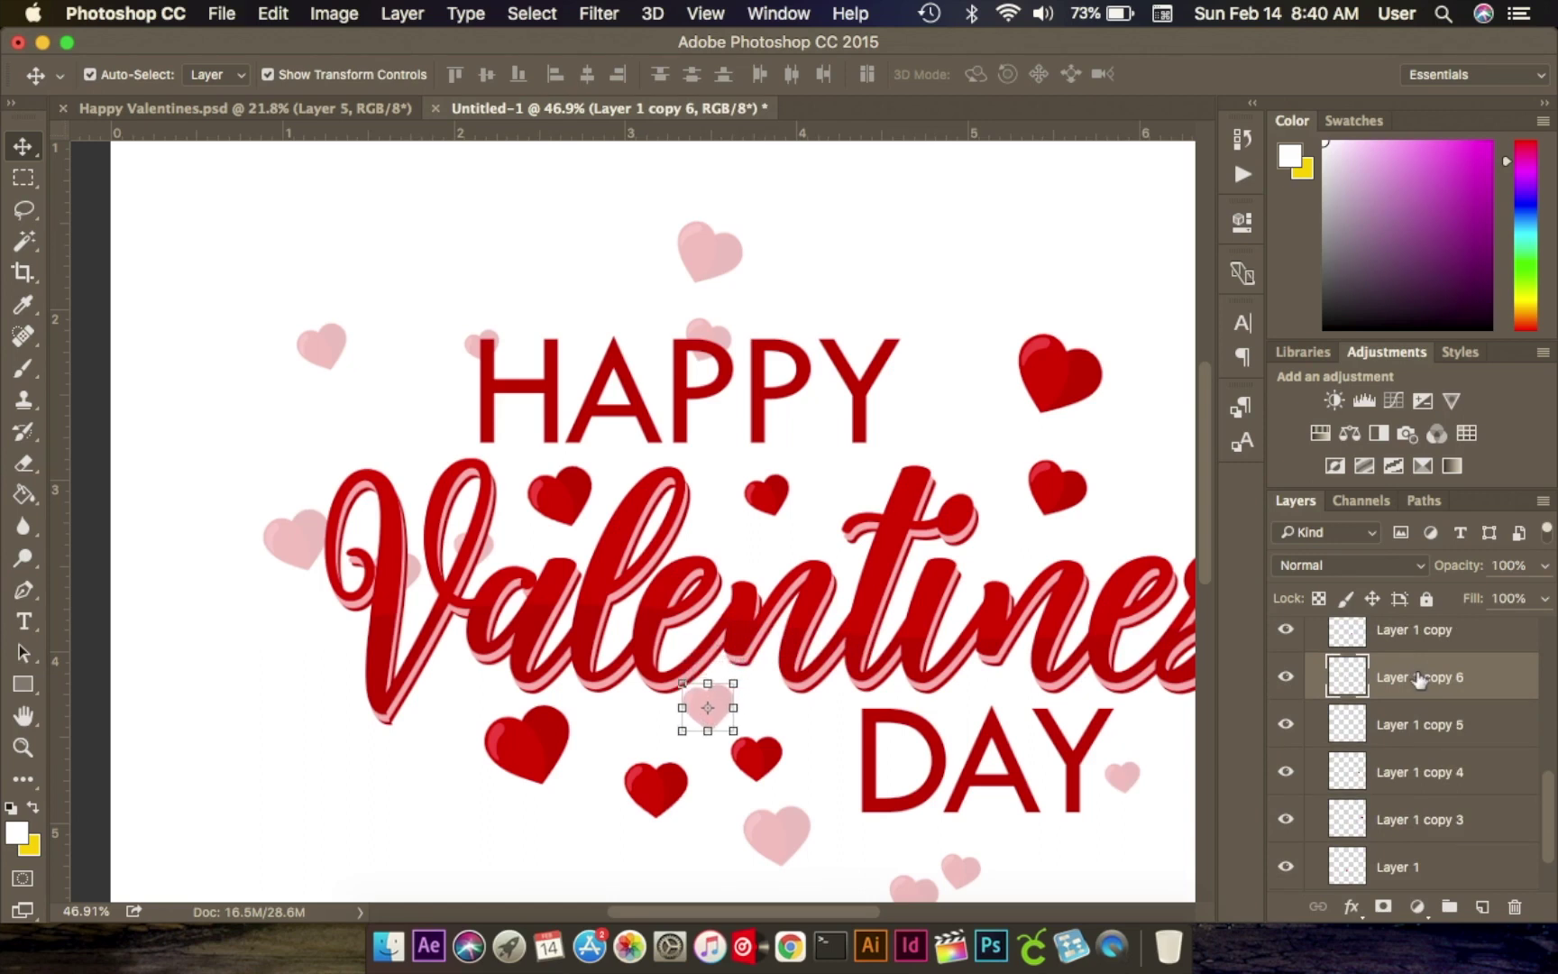
pyautogui.hotkey('shift', 'Down')
pyautogui.hotkey('shift', 'Left')
pyautogui.hotkey('shift', 'Left')
pyautogui.hotkey('shift', 'Left')
pyautogui.hotkey('shift', 'Left')
pyautogui.hotkey('shift', 'Left')
pyautogui.hotkey('shift', 'Left')
pyautogui.hotkey('shift', 'Left')
pyautogui.hotkey('shift', 'Left')
pyautogui.hotkey('shift', 'Left')
pyautogui.hotkey('shift', 'Left')
pyautogui.hotkey('shift', 'Left')
pyautogui.hotkey('shift', 'Left')
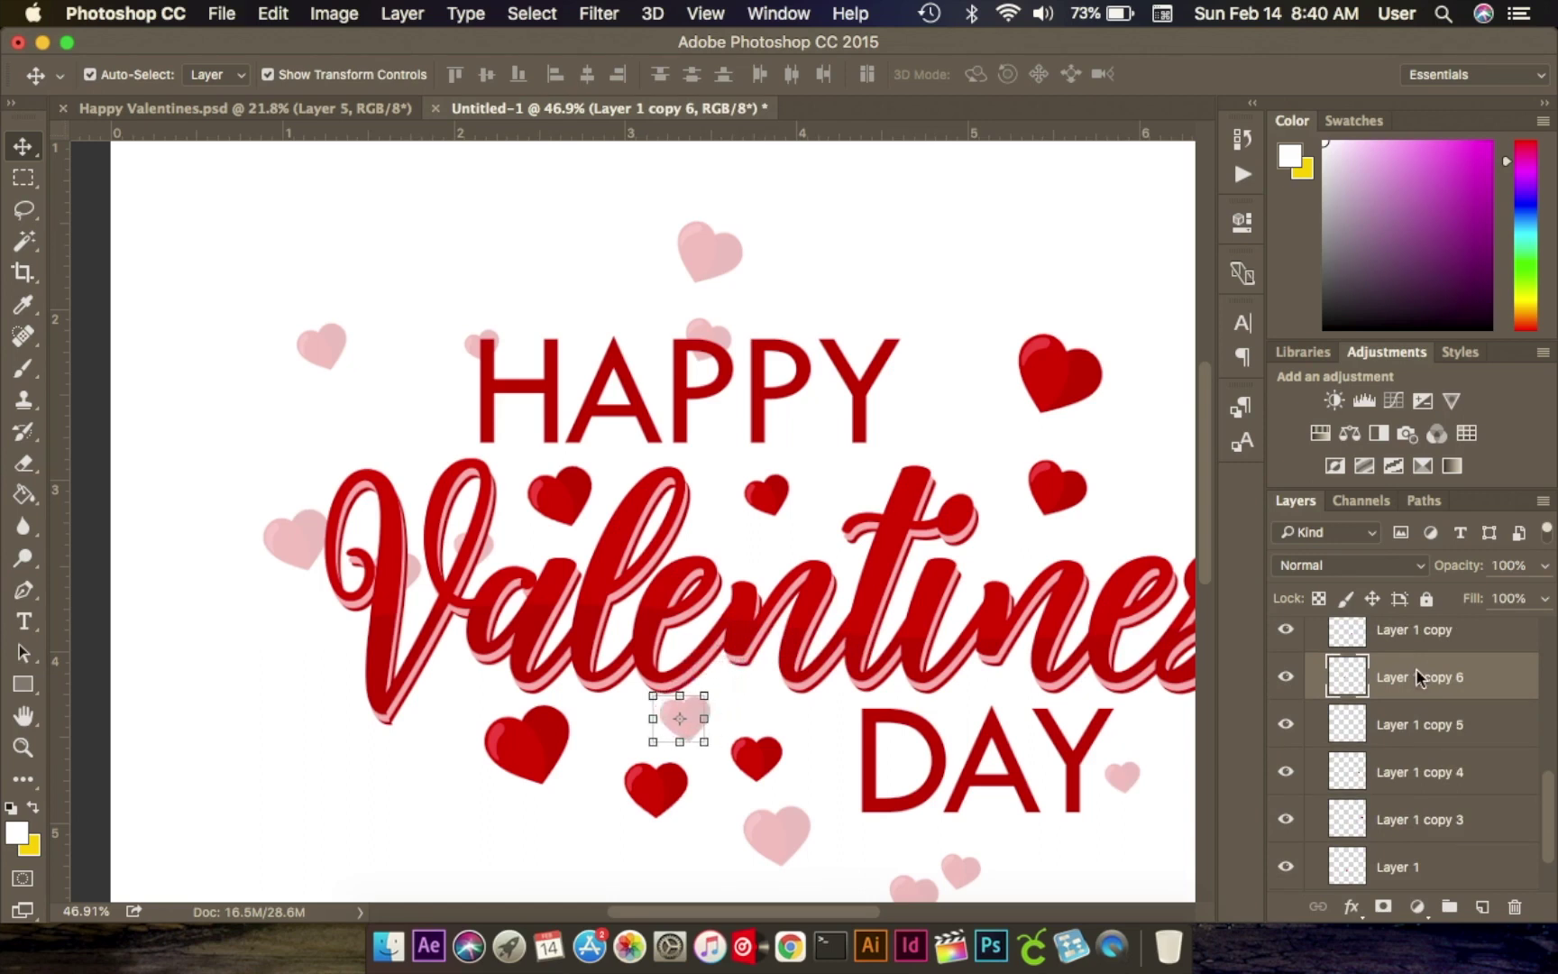
pyautogui.hotkey('shift', 'Left')
pyautogui.hotkey('shift', 'Left')
pyautogui.hotkey('shift', 'Left')
pyautogui.hotkey('shift', 'Left')
pyautogui.hotkey('shift', 'Left')
pyautogui.hotkey('shift', 'Left')
pyautogui.hotkey('shift', 'Left')
pyautogui.hotkey('shift', 'Left')
pyautogui.hotkey('shift', 'Left')
pyautogui.hotkey('shift', 'Left')
pyautogui.hotkey('shift', 'Left')
pyautogui.hotkey('shift', 'Left')
pyautogui.hotkey('shift', 'Left')
pyautogui.hotkey('shift', 'Left')
pyautogui.hotkey('shift', 'Left')
pyautogui.hotkey('shift', 'Left')
pyautogui.hotkey('shift', 'Left')
pyautogui.hotkey('shift', 'Left')
pyautogui.hotkey('shift', 'Left')
pyautogui.hotkey('shift', 'Left')
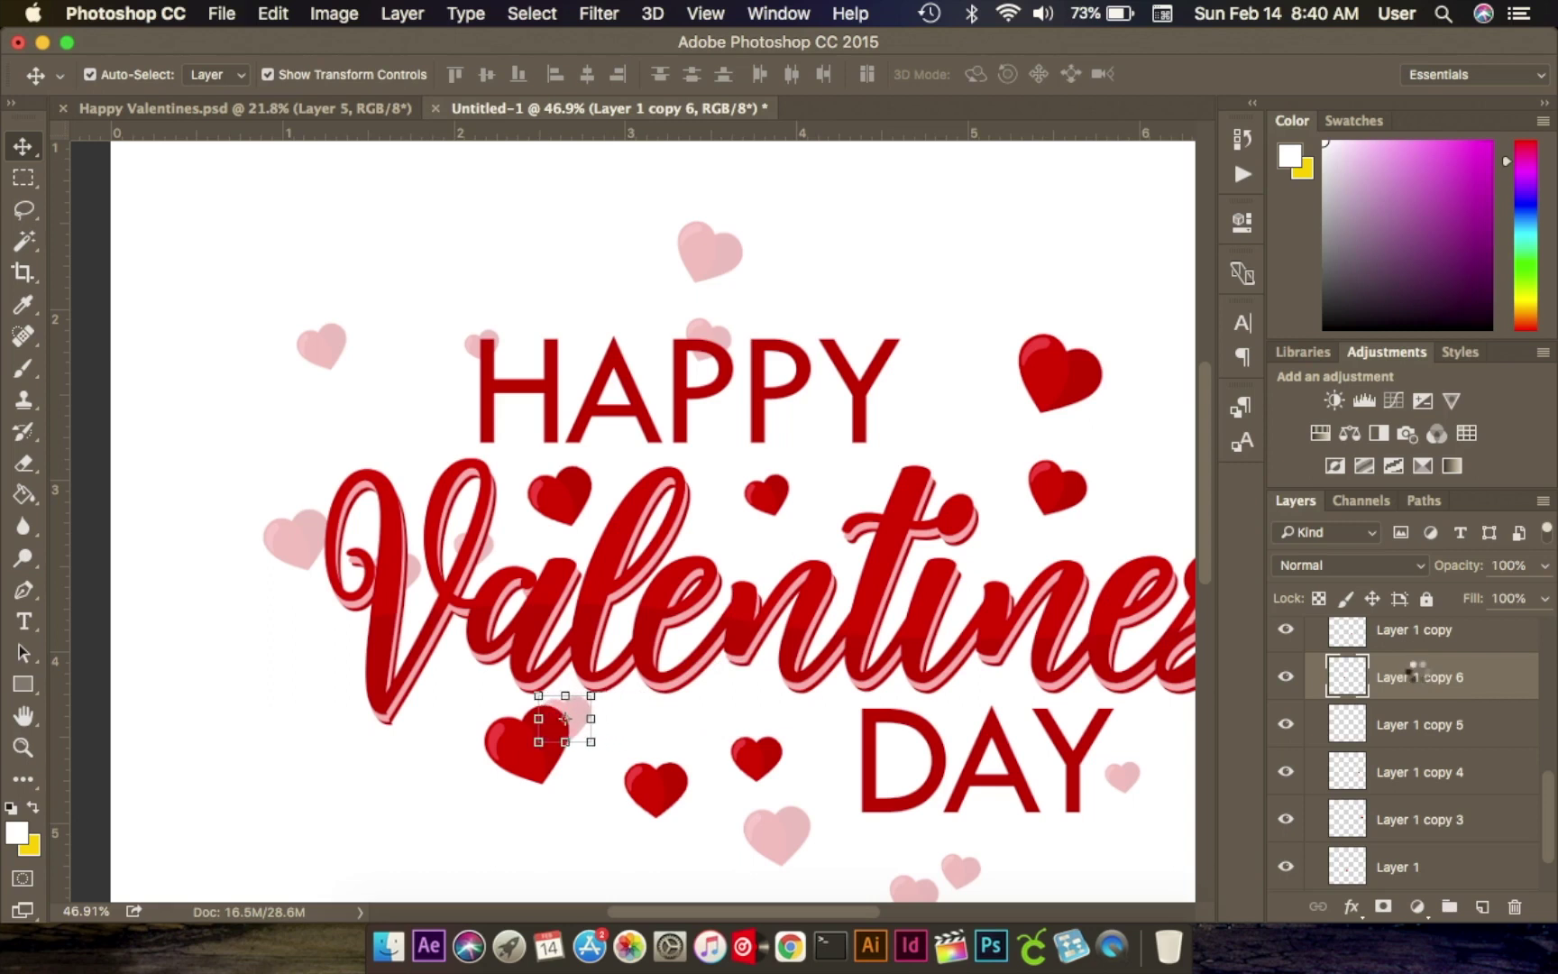
pyautogui.hotkey('shift', 'Left')
pyautogui.hotkey('shift', 'Left')
pyautogui.hotkey('shift', 'Left')
pyautogui.hotkey('shift', 'Left')
pyautogui.hotkey('shift', 'Left')
pyautogui.hotkey('shift', 'Left')
pyautogui.hotkey('shift', 'Left')
pyautogui.hotkey('shift', 'Left')
pyautogui.hotkey('shift', 'Left')
pyautogui.hotkey('shift', 'Left')
pyautogui.hotkey('shift', 'Left')
pyautogui.hotkey('shift', 'Left')
pyautogui.hotkey('shift', 'Left')
pyautogui.hotkey('shift', 'Left')
pyautogui.hotkey('shift', 'Left')
pyautogui.hotkey('shift', 'Left')
pyautogui.hotkey('shift', 'Left')
pyautogui.hotkey('shift', 'Left')
pyautogui.hotkey('shift', 'Left')
pyautogui.hotkey('shift', 'Left')
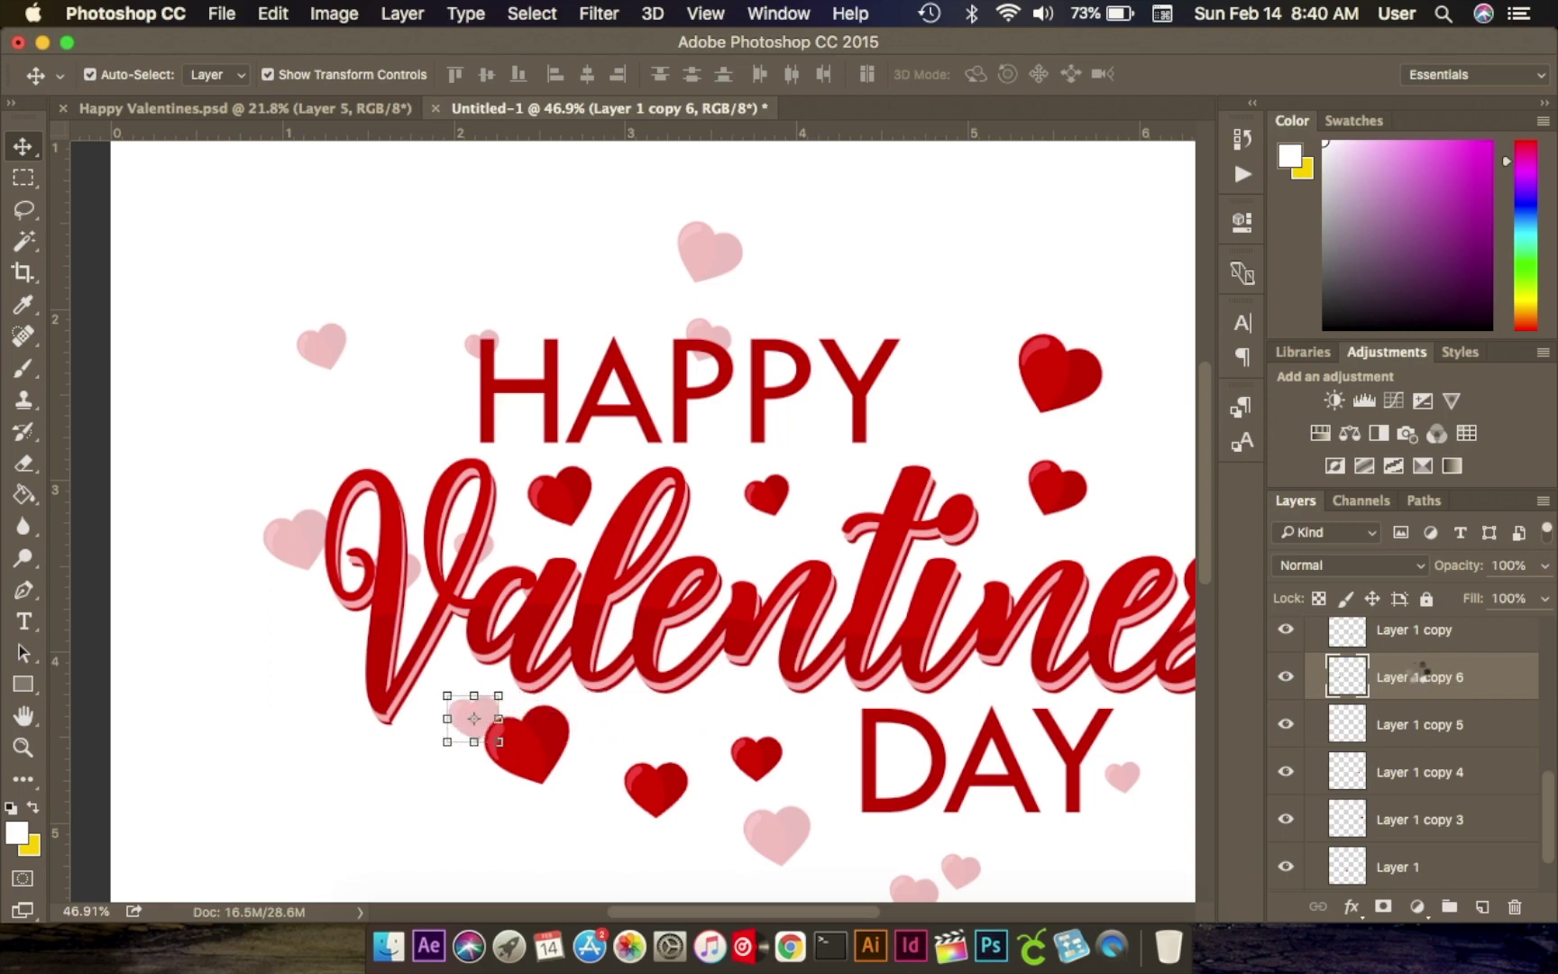
pyautogui.hotkey('shift', 'Left')
pyautogui.hotkey('shift', 'Left')
pyautogui.hotkey('shift', 'Left')
pyautogui.hotkey('shift', 'Left')
pyautogui.hotkey('shift', 'Left')
pyautogui.hotkey('shift', 'Left')
pyautogui.hotkey('shift', 'Left')
pyautogui.hotkey('shift', 'Left')
pyautogui.hotkey('shift', 'Left')
pyautogui.hotkey('shift', 'Left')
pyautogui.hotkey('shift', 'Down')
pyautogui.hotkey('shift', 'Down')
pyautogui.hotkey('shift', 'Down')
pyautogui.hotkey('shift', 'Down')
pyautogui.hotkey('shift', 'Down')
pyautogui.hotkey('shift', 'Down')
pyautogui.hotkey('shift', 'Down')
pyautogui.hotkey('shift', 'Down')
pyautogui.hotkey('shift', 'Down')
pyautogui.hotkey('shift', 'Down')
pyautogui.hotkey('shift', 'Down')
pyautogui.hotkey('shift', 'Down')
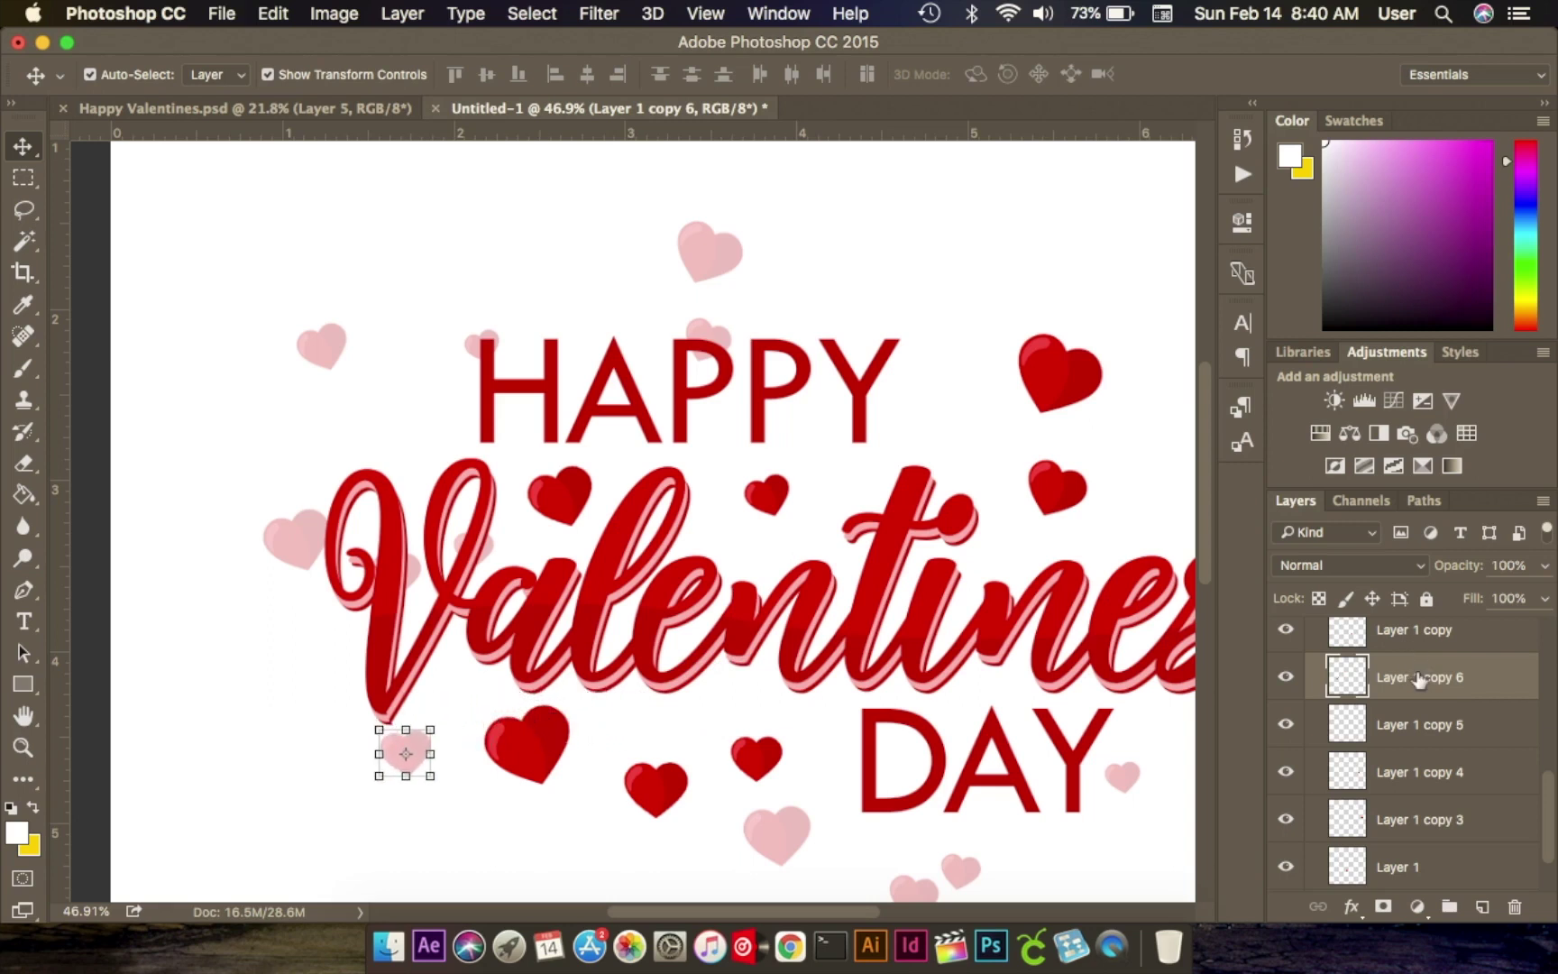
pyautogui.hotkey('shift', 'Right')
pyautogui.hotkey('shift', 'Right')
pyautogui.hotkey('shift', 'Right')
pyautogui.hotkey('shift', 'Right')
pyautogui.hotkey('shift', 'Right')
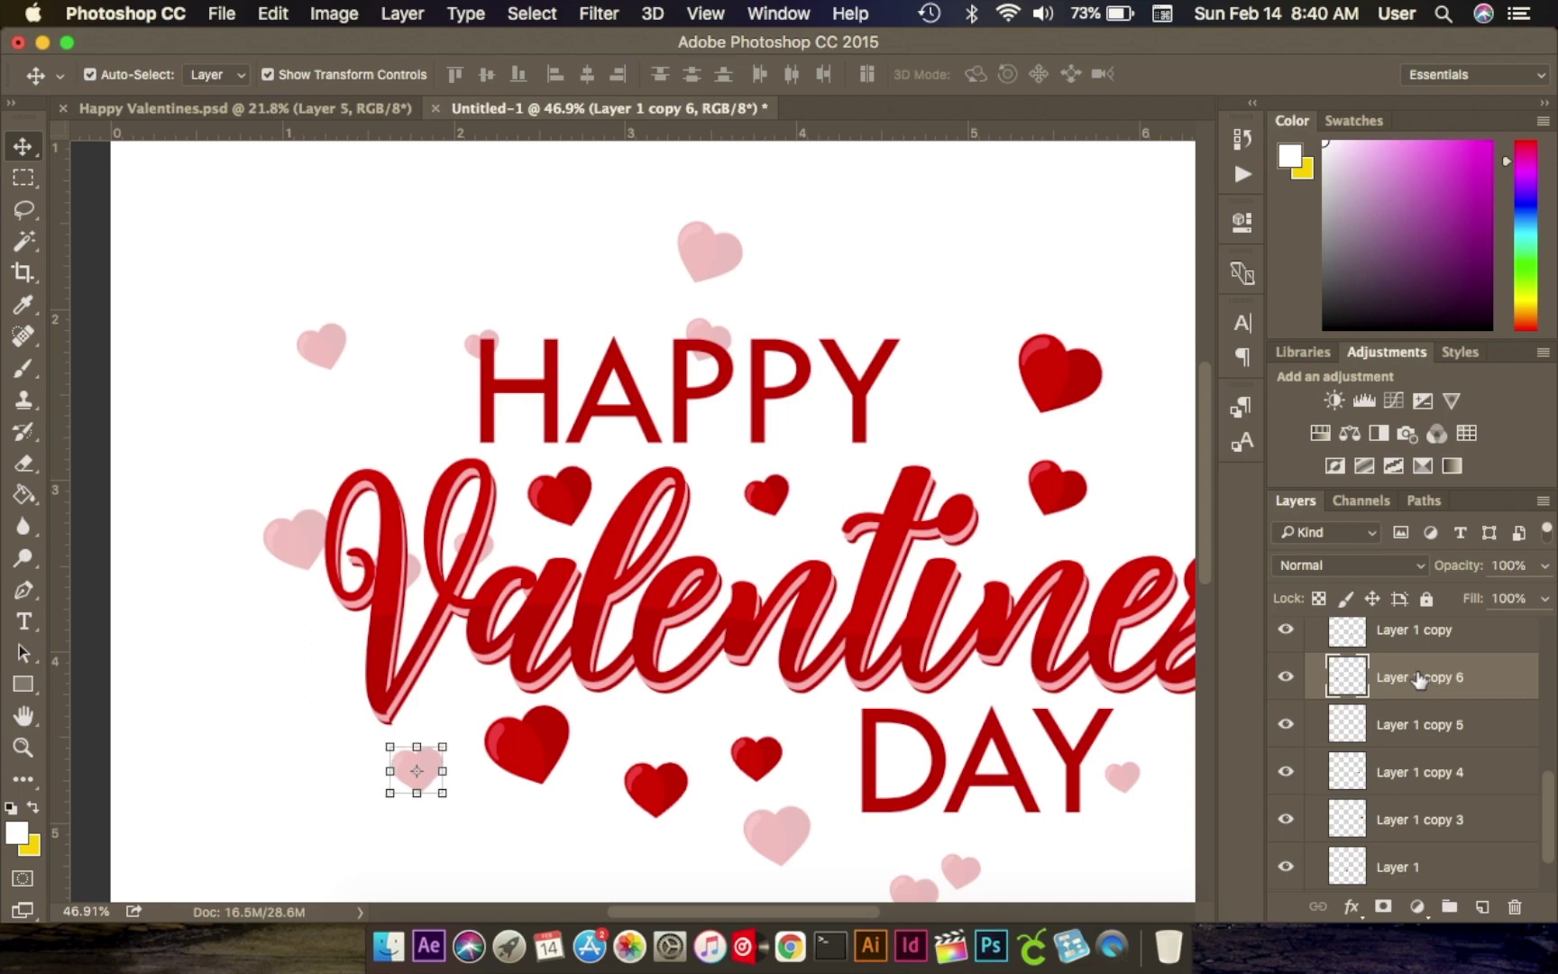
pyautogui.hotkey('shift', 'Up')
pyautogui.hotkey('shift', 'Down')
pyautogui.hotkey('shift', 'Right')
pyautogui.click(1462, 648)
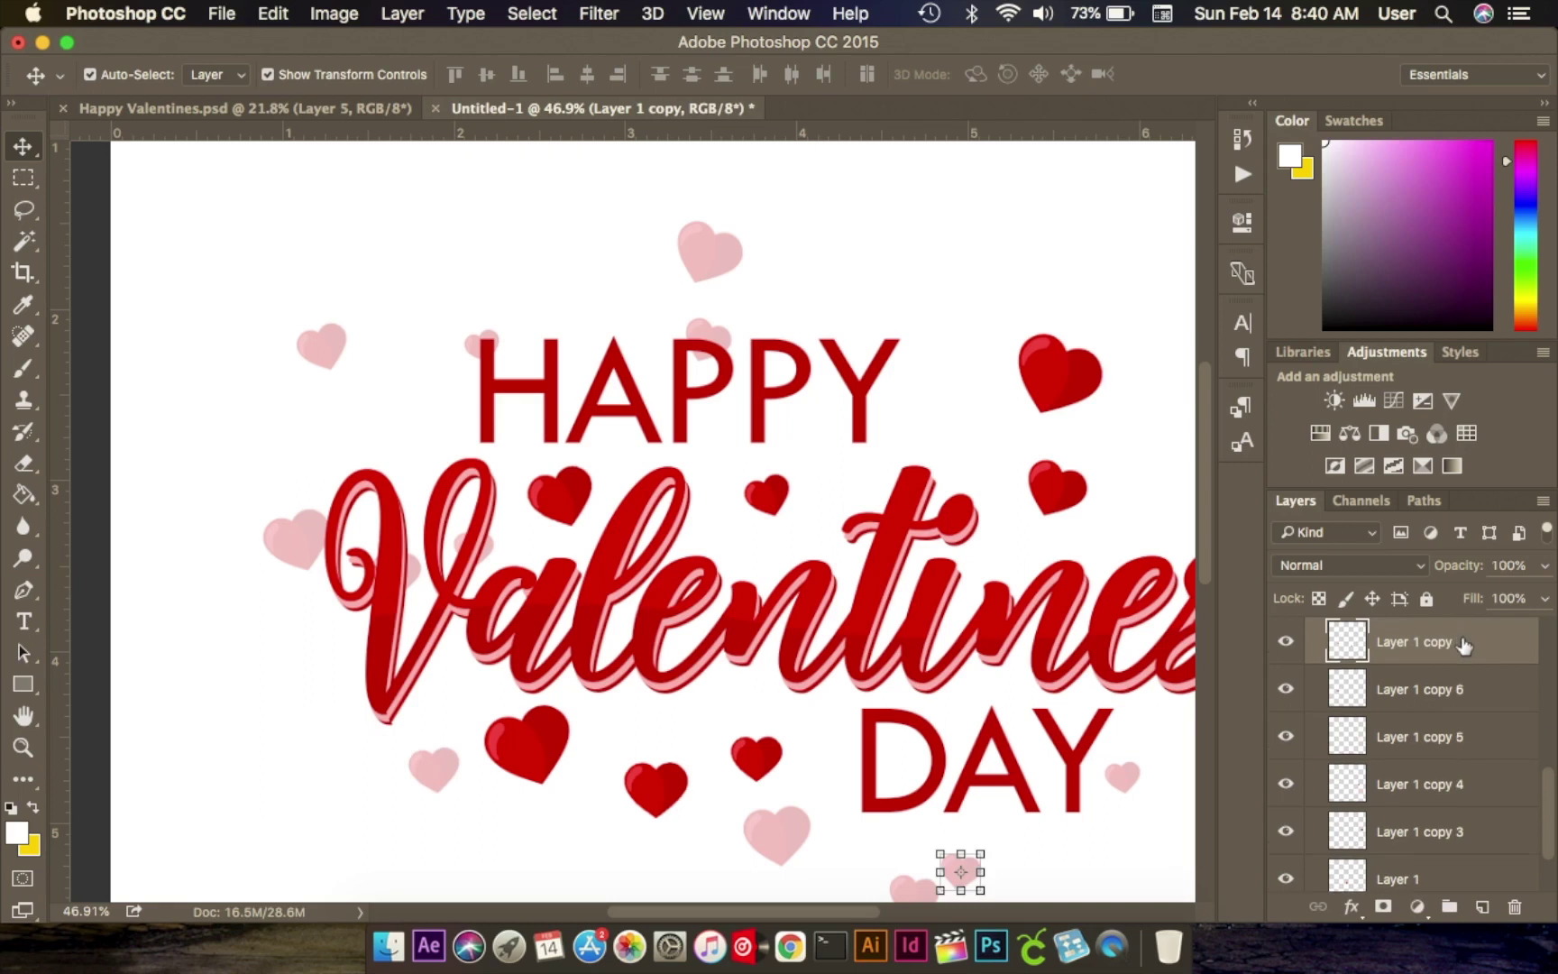
pyautogui.scroll(2, 1463, 690)
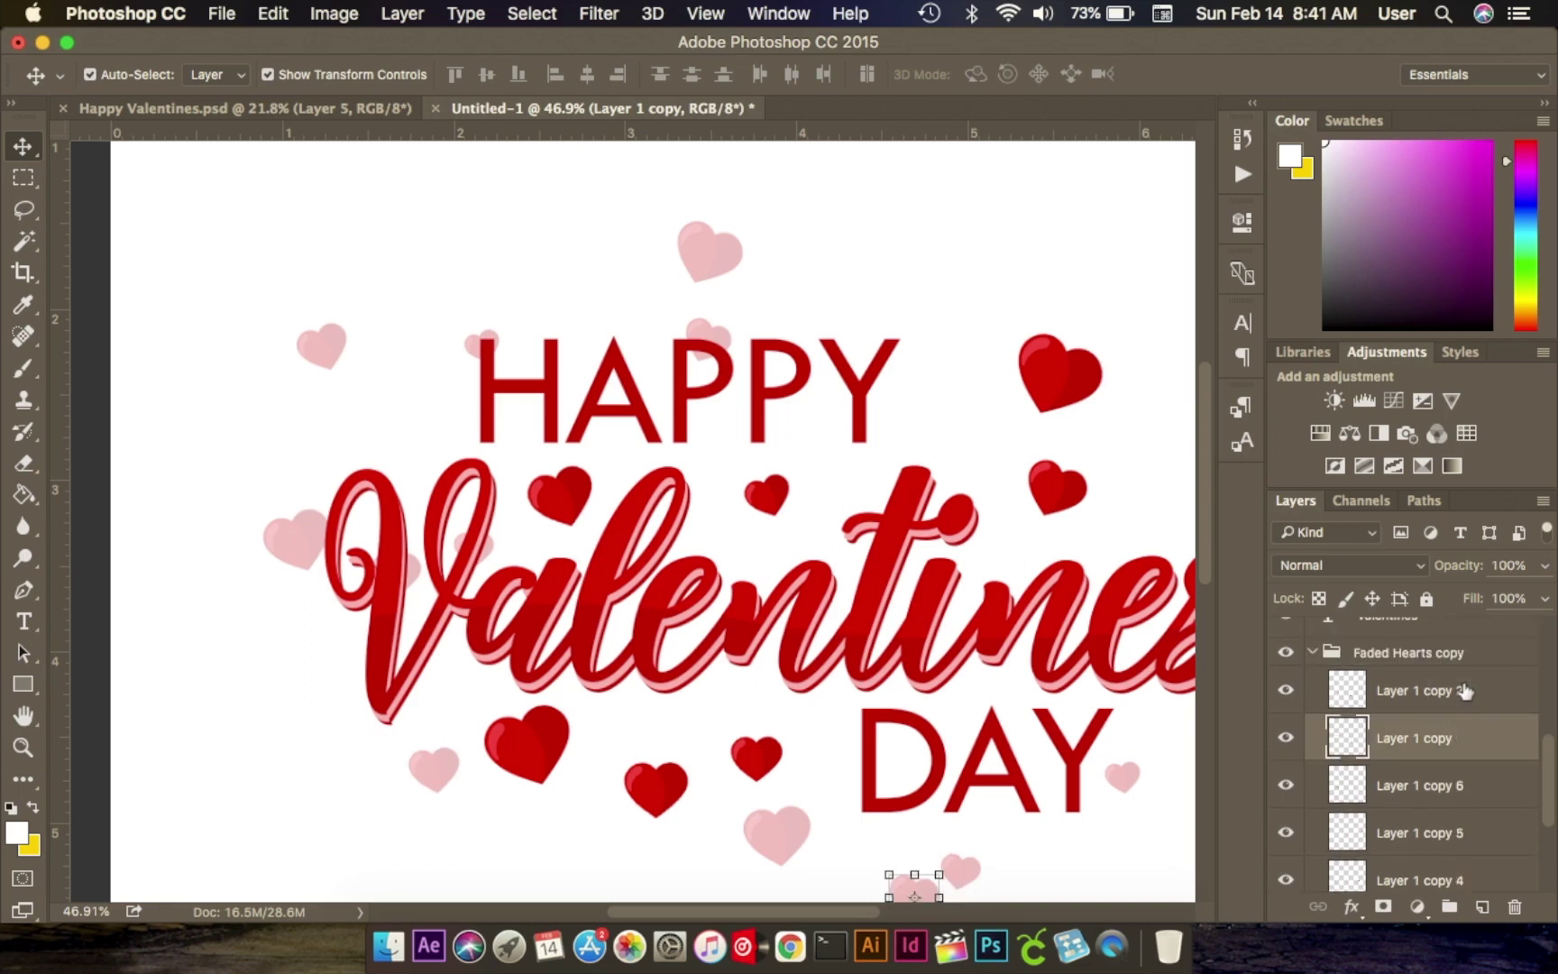
pyautogui.click(1462, 690)
pyautogui.click(1459, 738)
pyautogui.click(1436, 788)
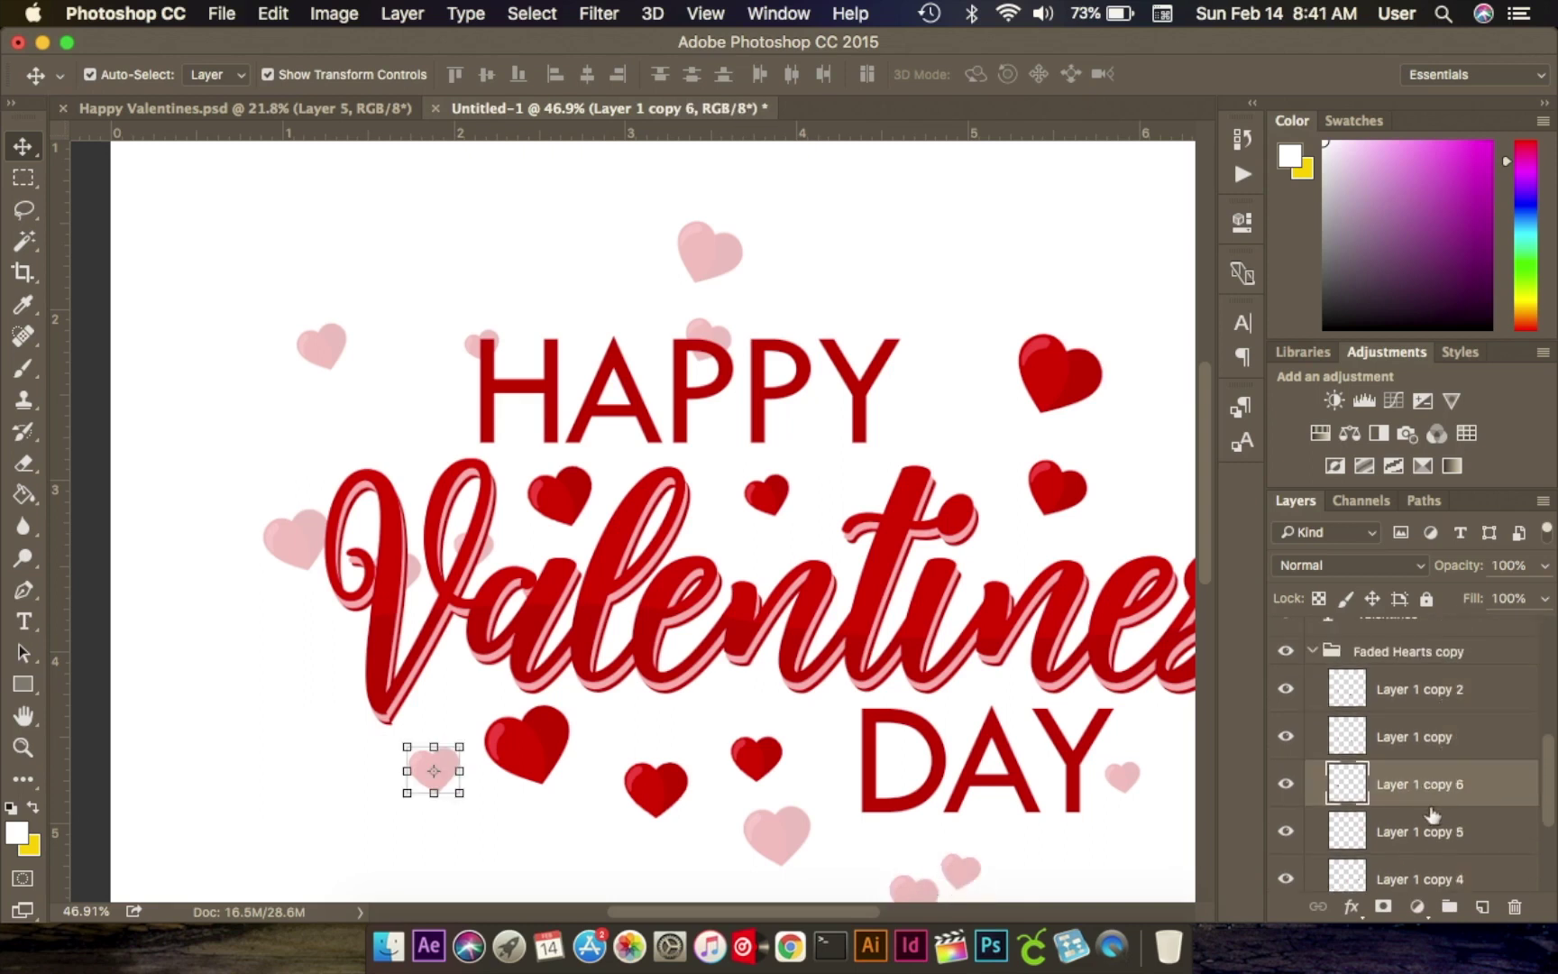
pyautogui.click(1434, 823)
pyautogui.scroll(-3, 1434, 829)
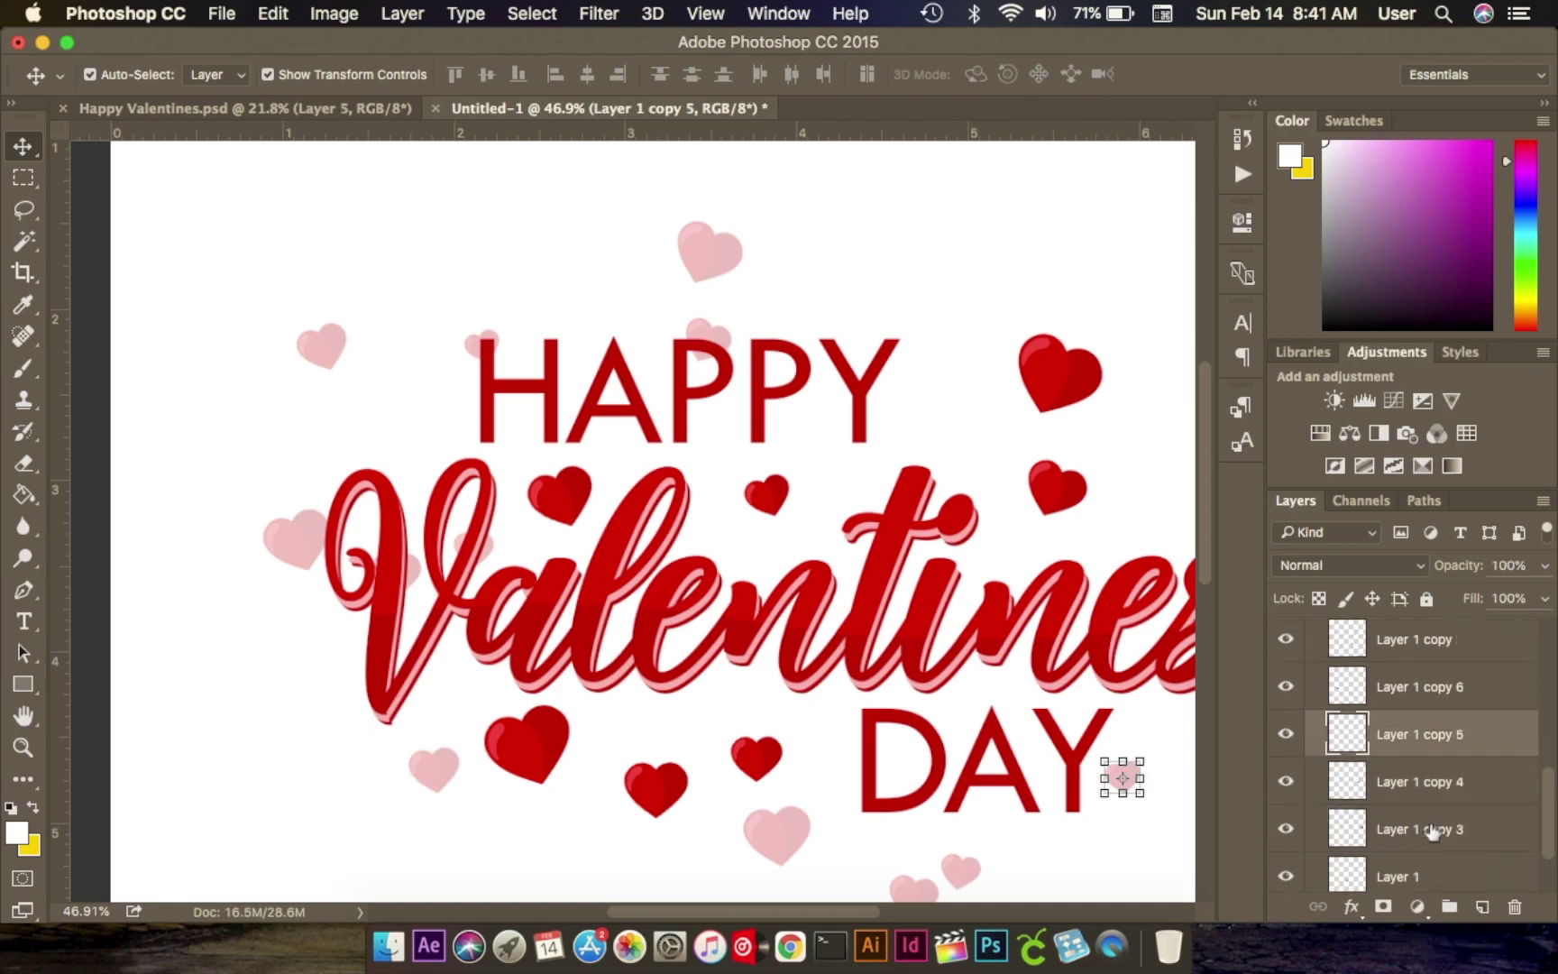
pyautogui.click(1432, 787)
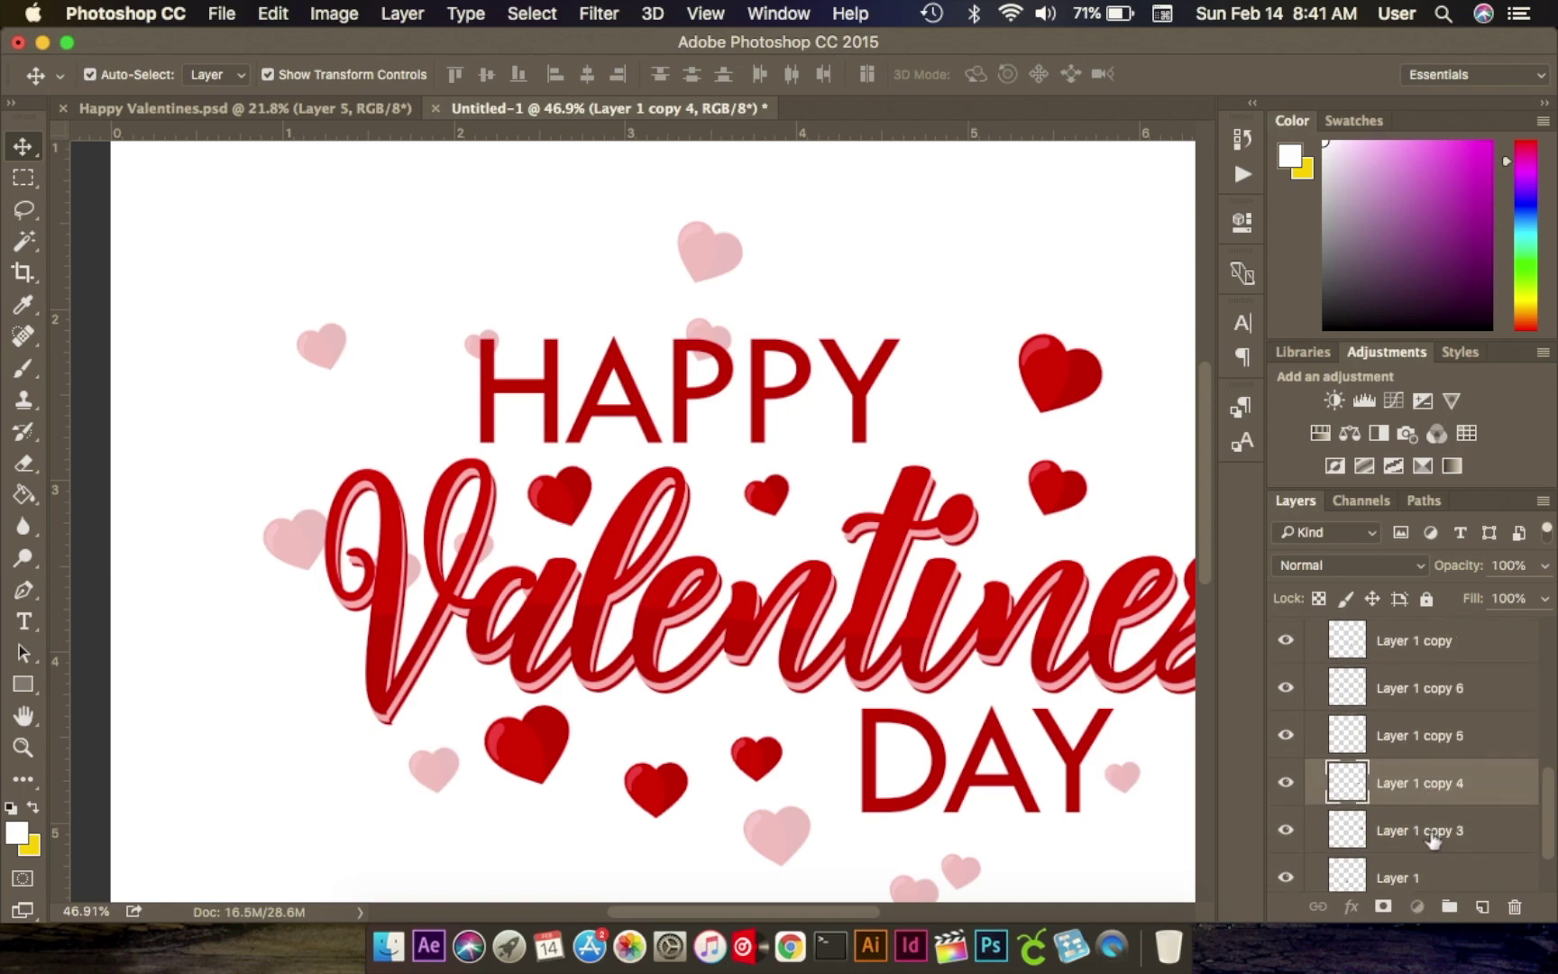
pyautogui.scroll(-2, 1434, 836)
pyautogui.click(1433, 830)
pyautogui.scroll(-1, 1434, 836)
pyautogui.scroll(1, 1434, 837)
pyautogui.click(1434, 747)
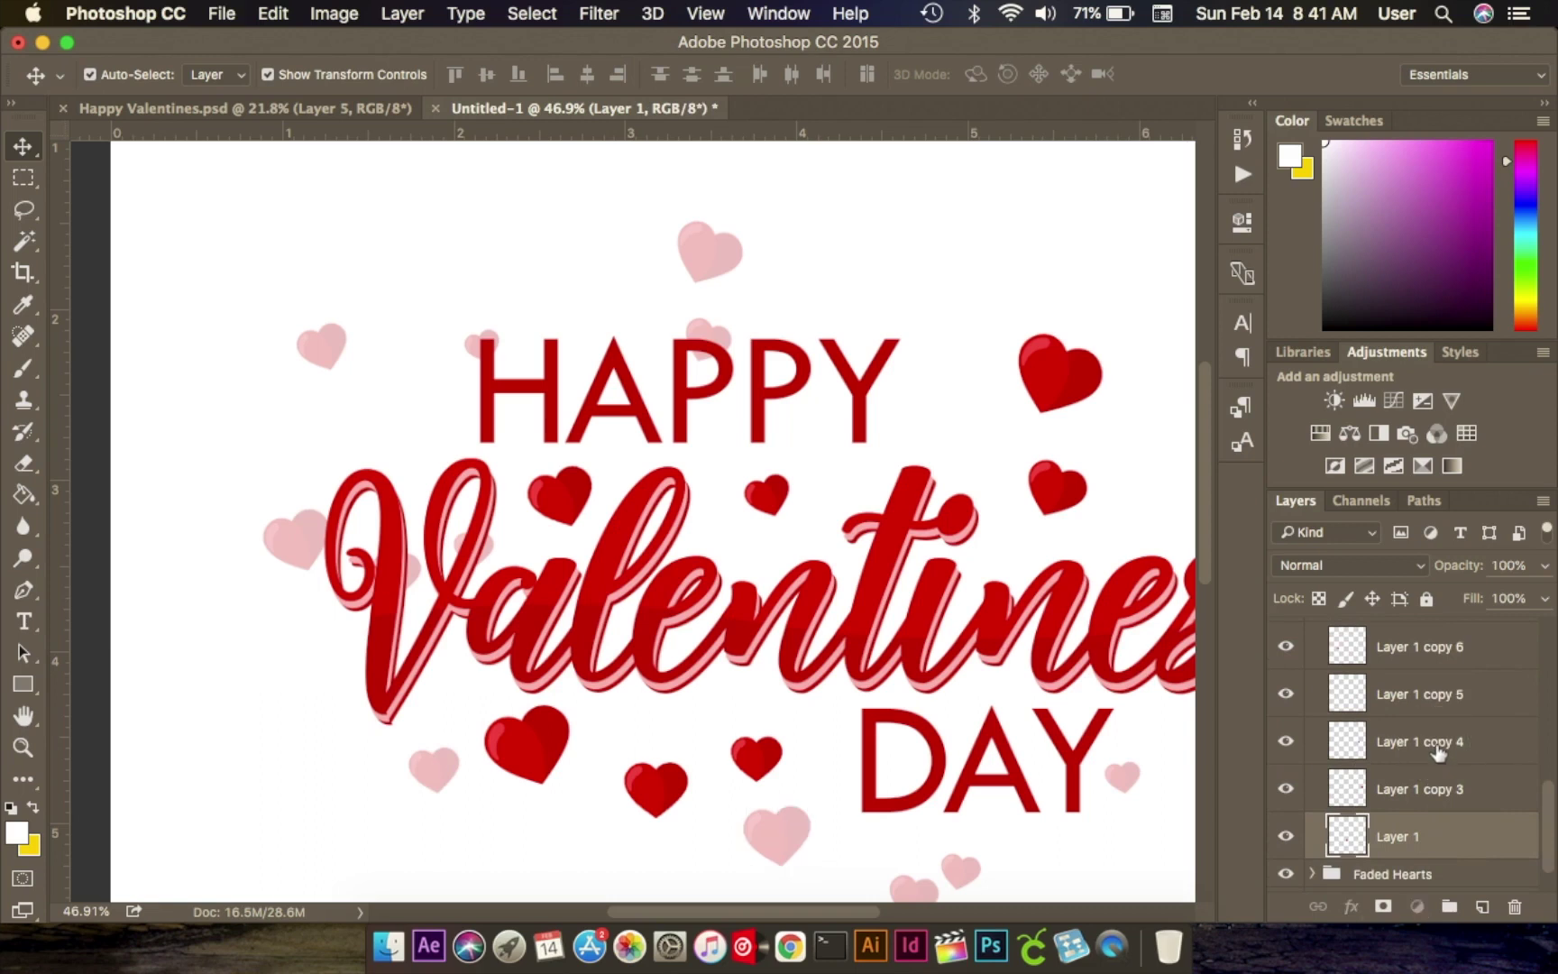
pyautogui.click(487, 550)
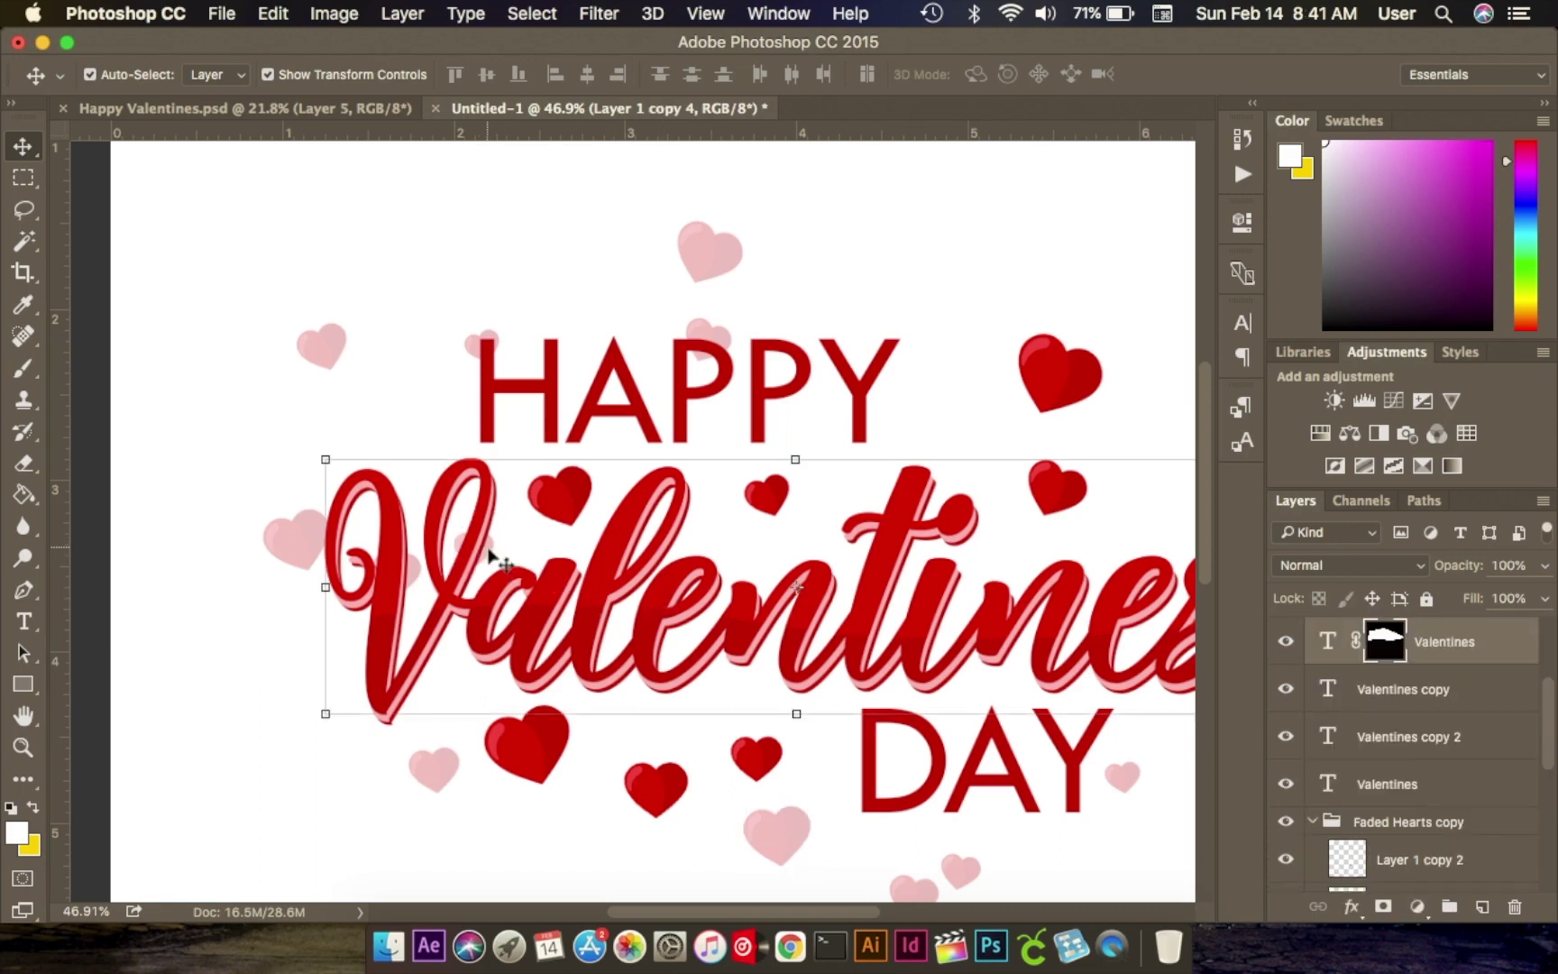
pyautogui.click(947, 287)
pyautogui.scroll(-5, 725, 453)
pyautogui.scroll(4, 727, 455)
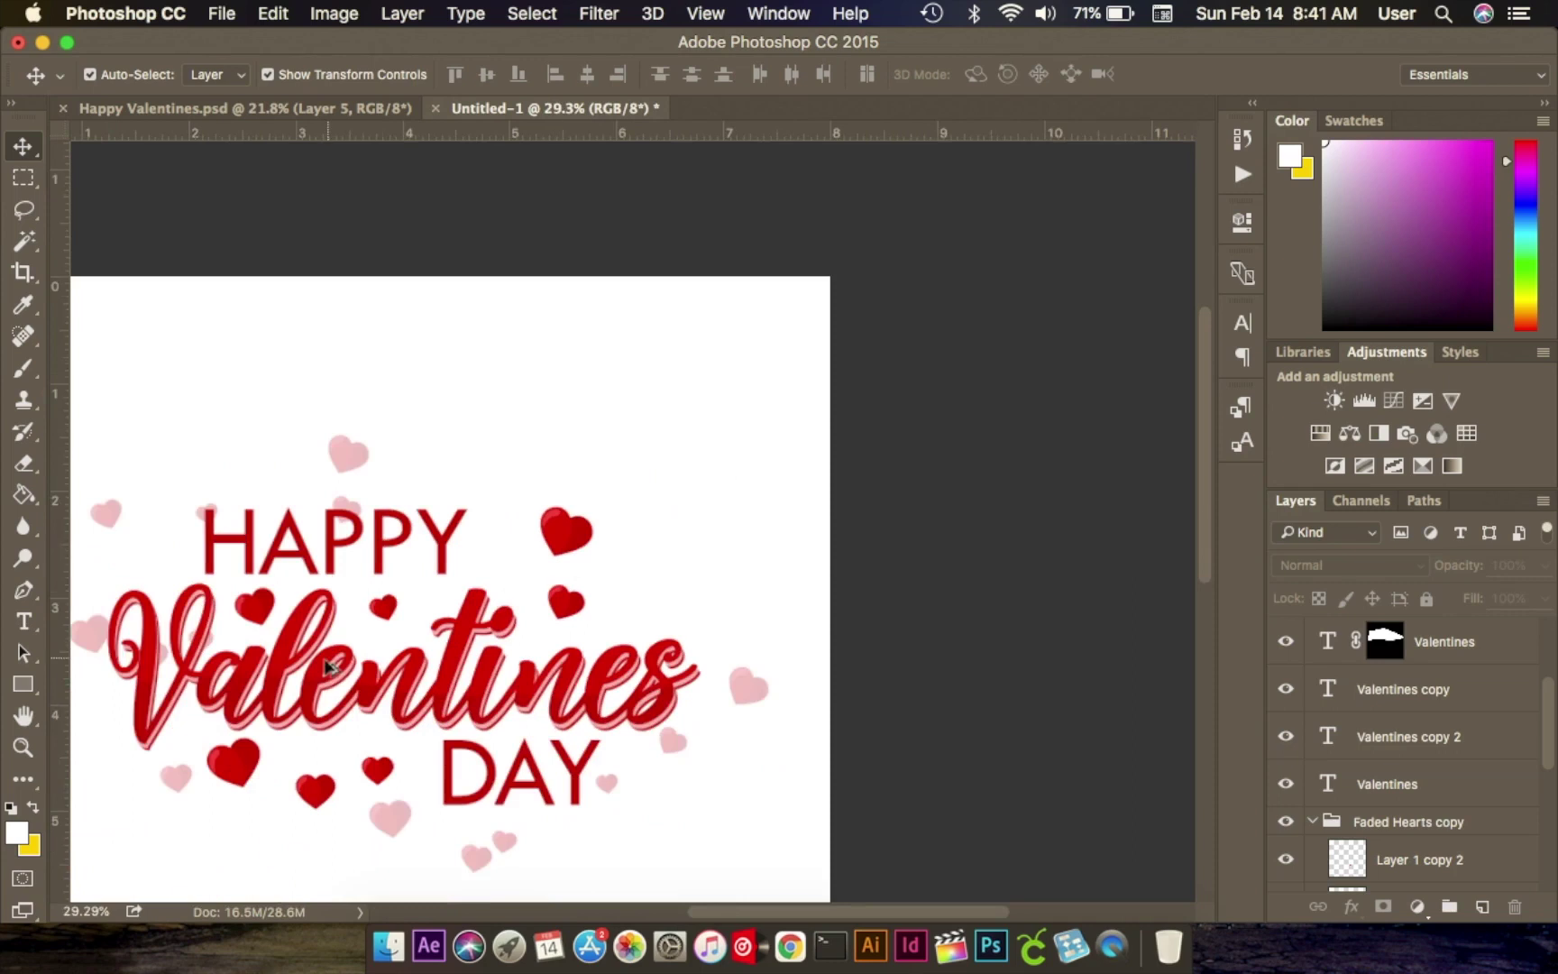
pyautogui.scroll(-4, 338, 591)
pyautogui.scroll(3, 526, 490)
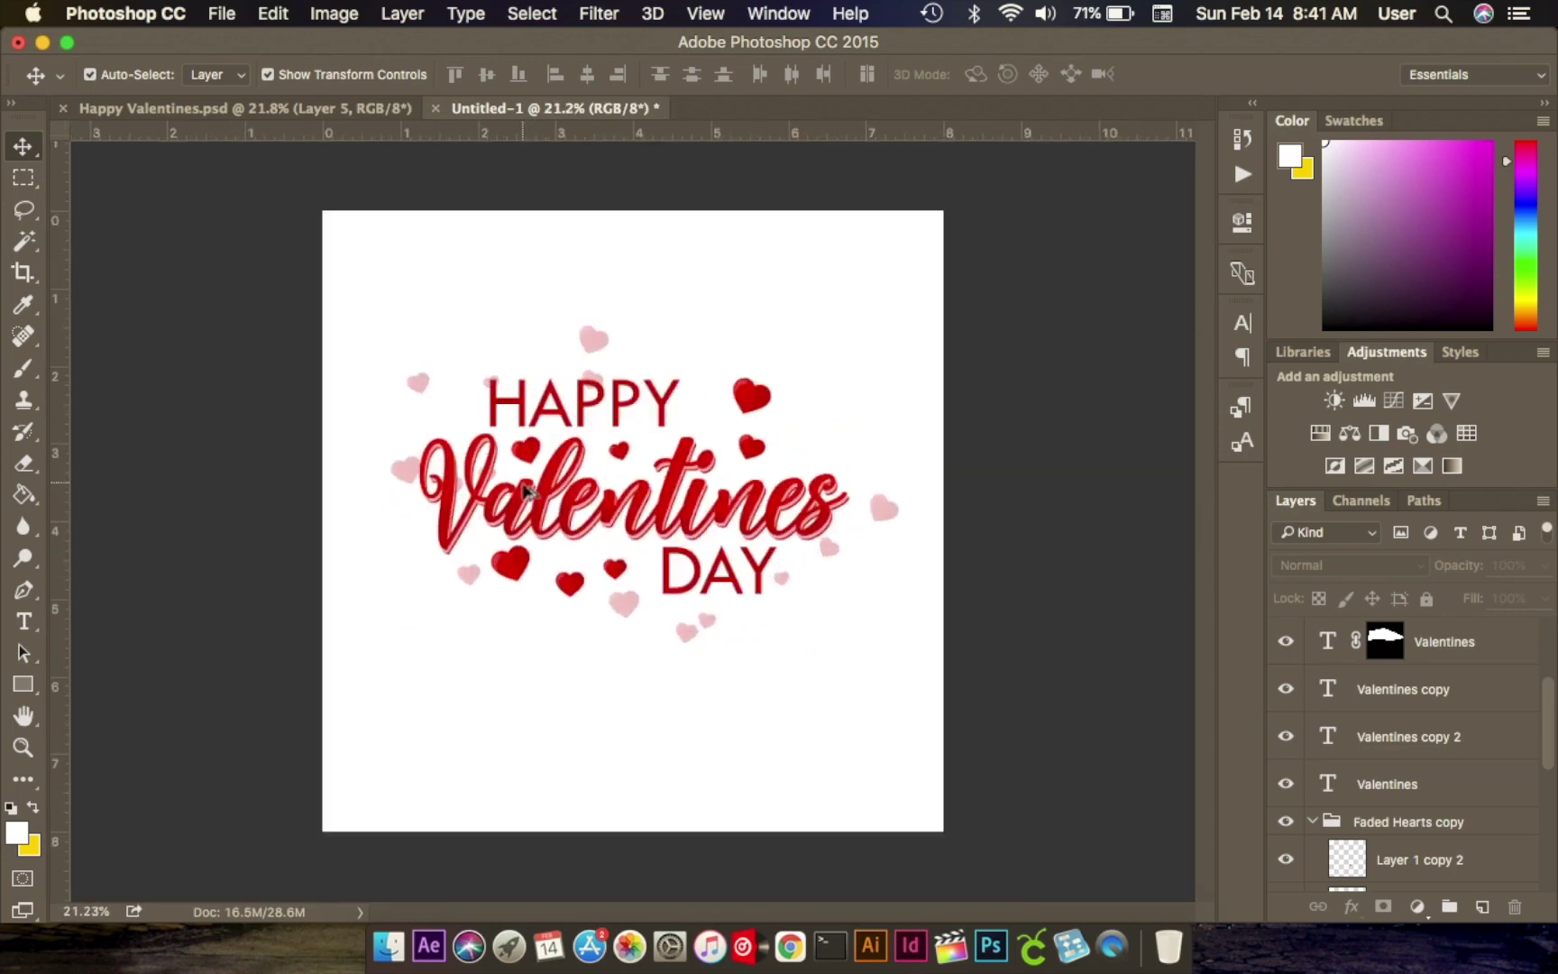
pyautogui.click(279, 108)
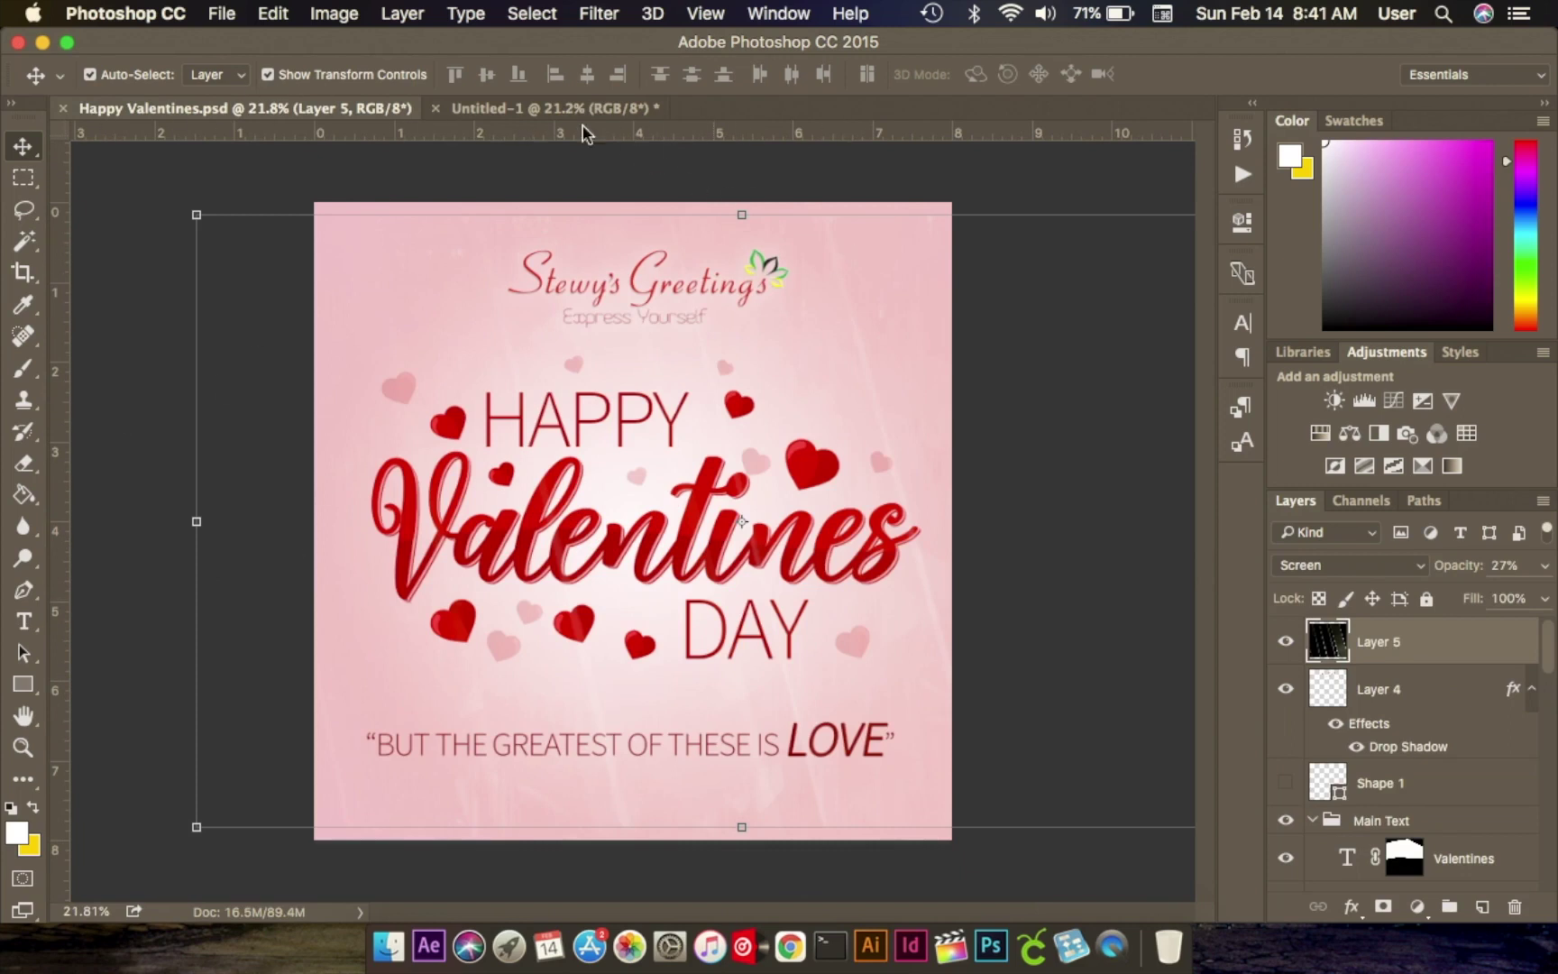
pyautogui.click(554, 108)
pyautogui.scroll(-1, 1497, 849)
pyautogui.scroll(-10, 1497, 849)
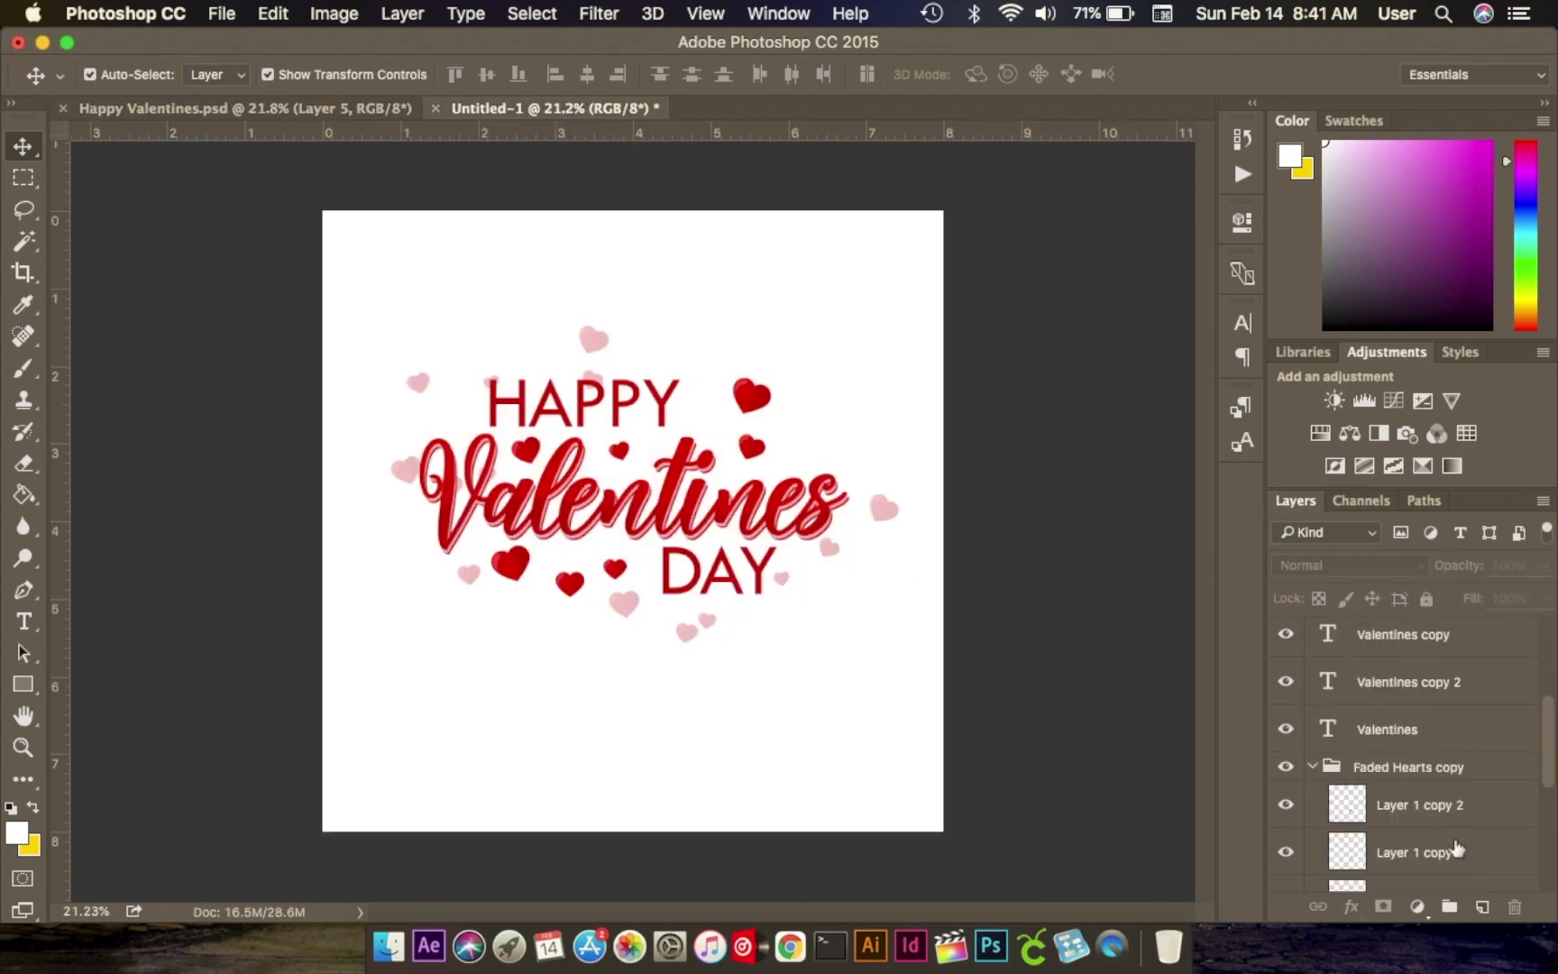
pyautogui.click(1380, 871)
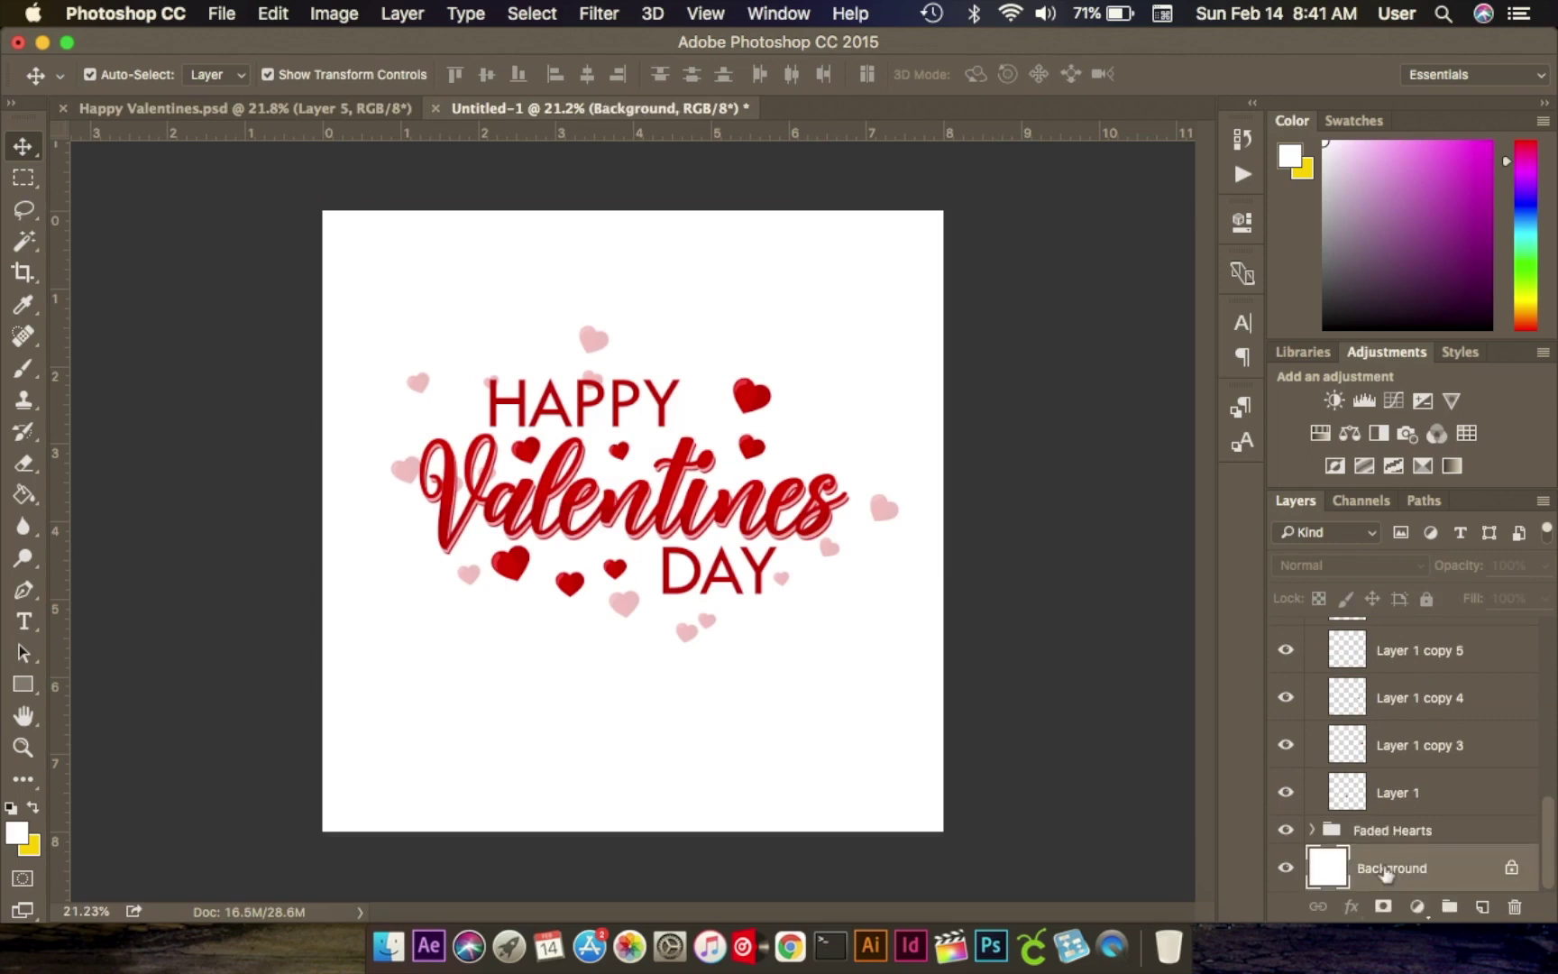
pyautogui.click(1481, 907)
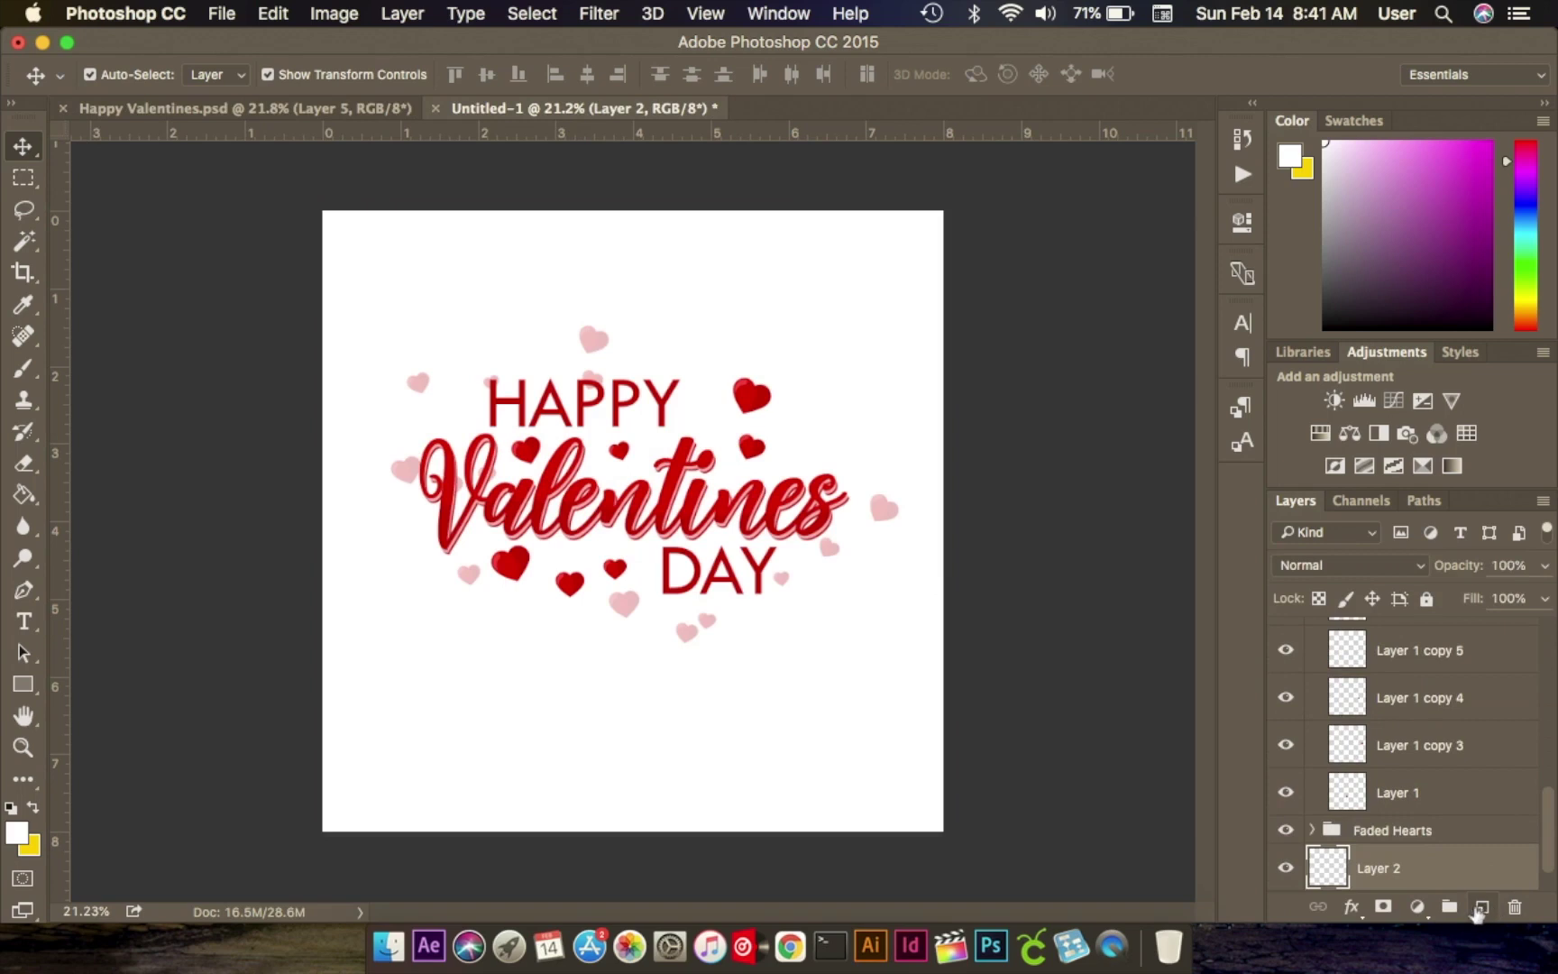
# Fill the new layer with magenta #b30d92 using the Paint Bucket tool.
pyautogui.click(24, 494)
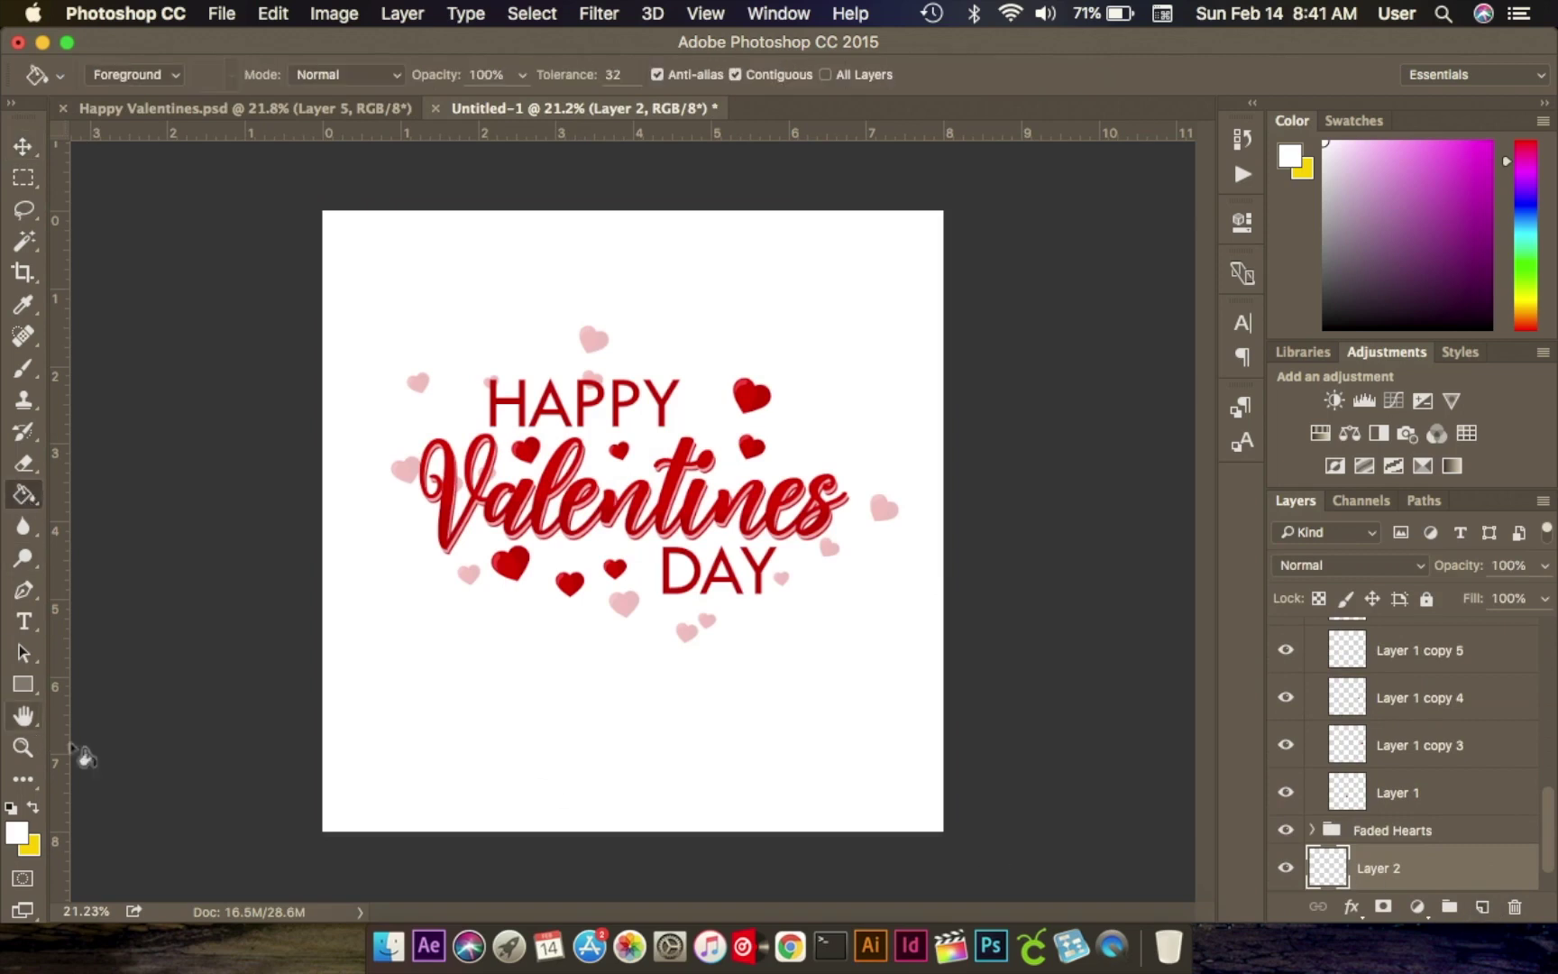
pyautogui.click(669, 546)
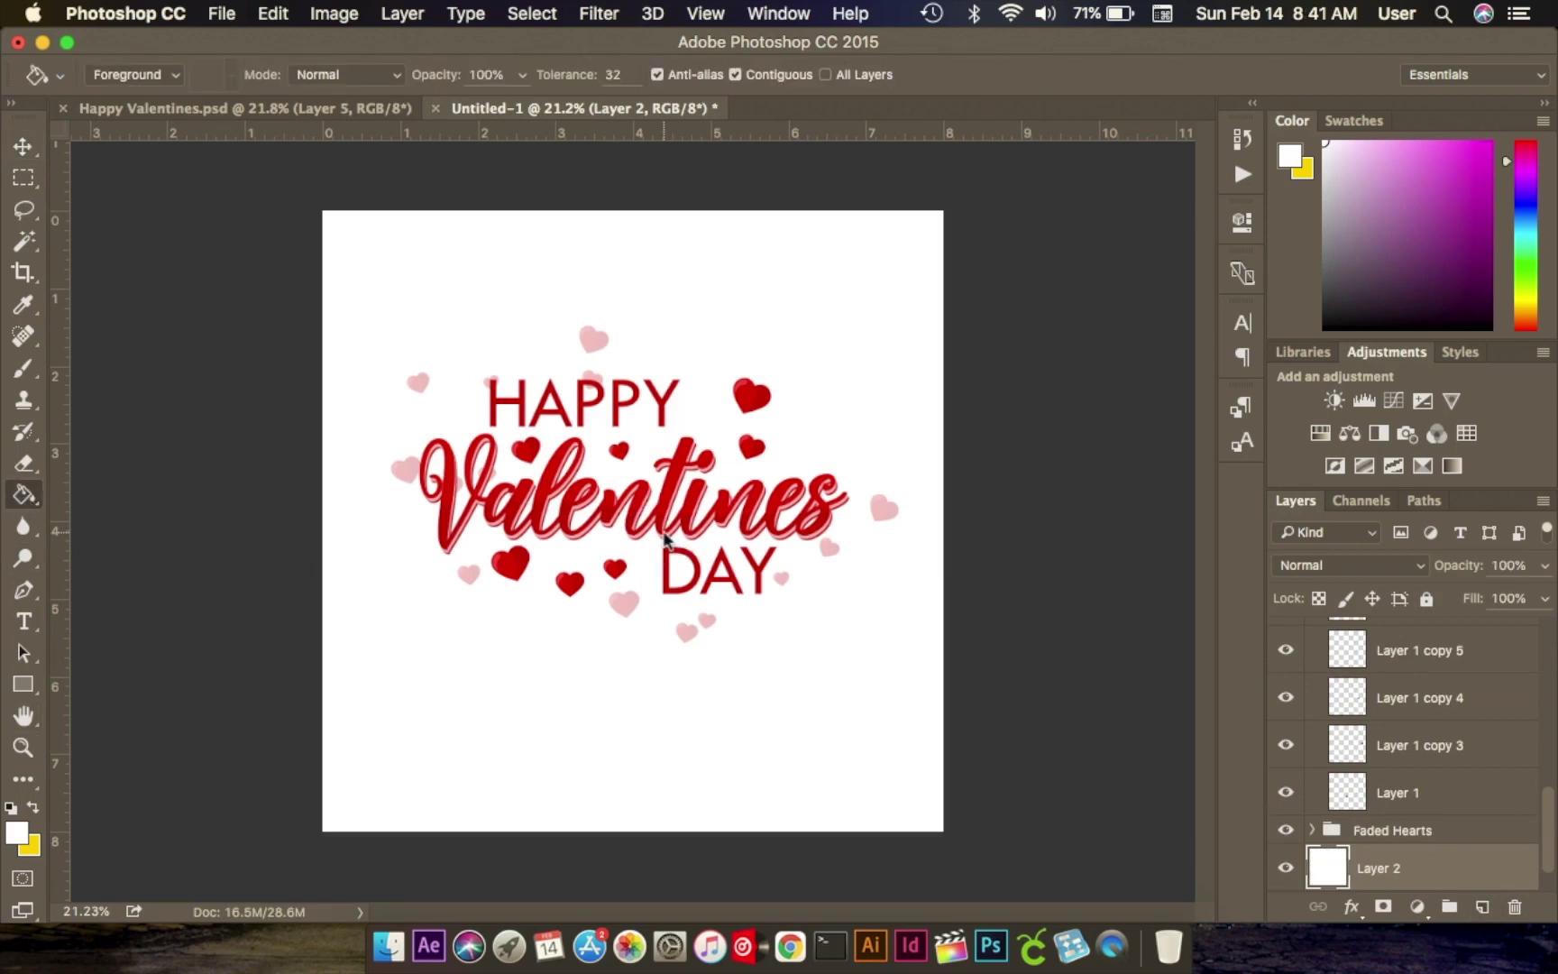
pyautogui.click(20, 837)
pyautogui.moveTo(978, 381)
pyautogui.mouseDown()
pyautogui.moveTo(1182, 284)
pyautogui.moveTo(1331, 106)
pyautogui.mouseUp()
pyautogui.click(1428, 195)
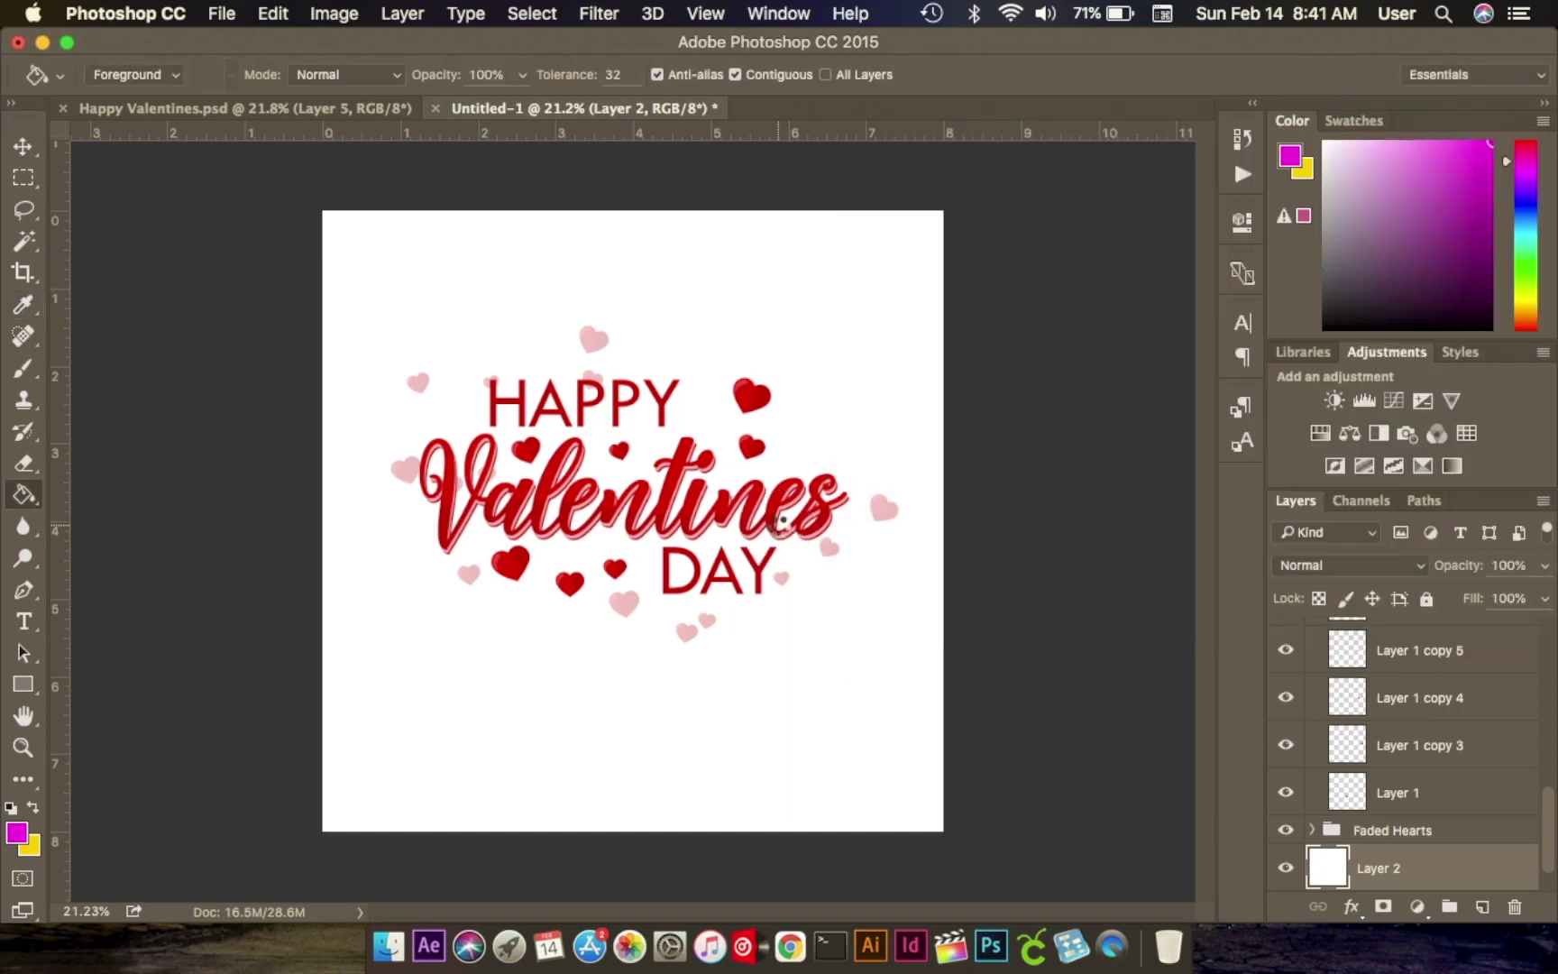
pyautogui.click(782, 540)
pyautogui.scroll(-3, 1344, 857)
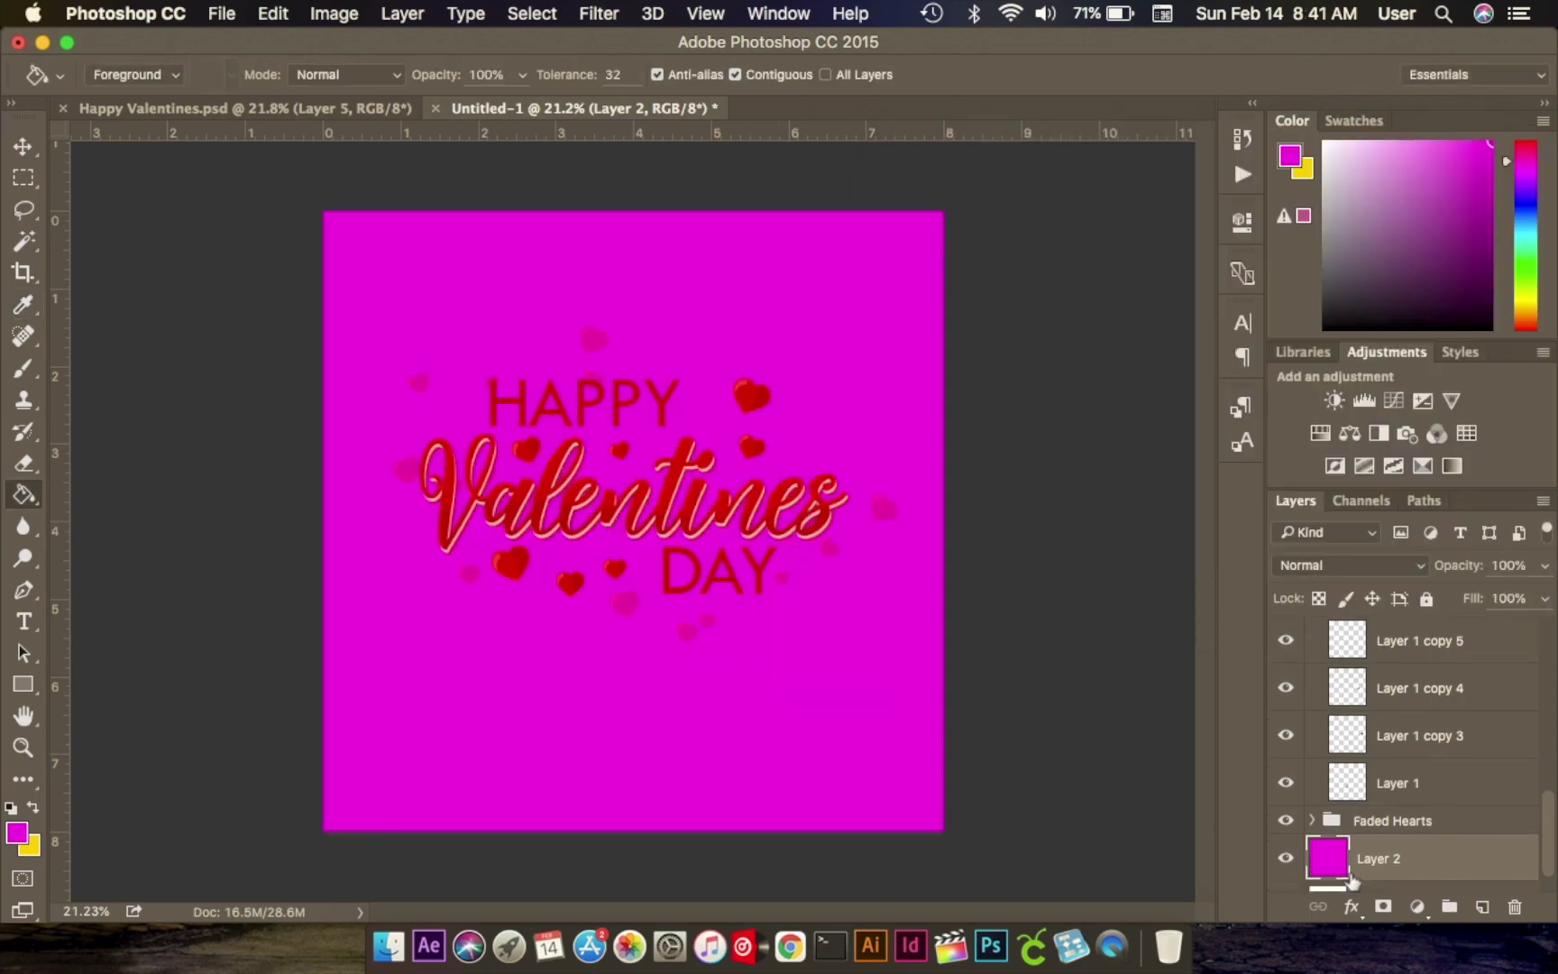
pyautogui.rightClick(1445, 857)
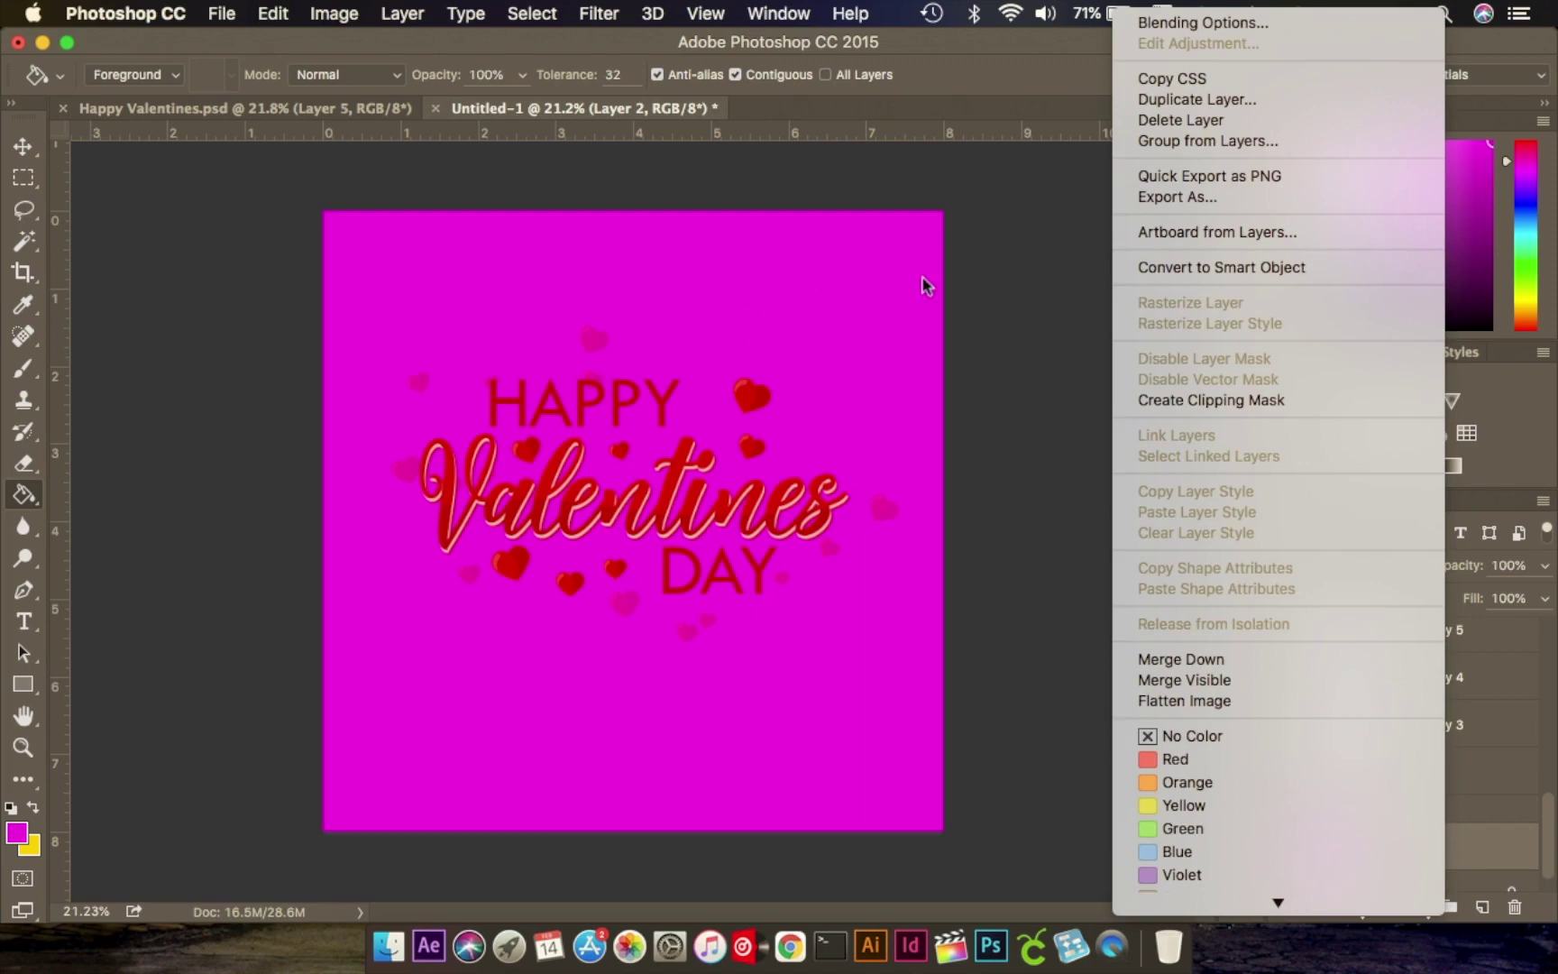
# Give Layer 2 a reversed radial red Gradient Overlay through its Blending Options.
pyautogui.click(1195, 24)
pyautogui.rightClick(1484, 844)
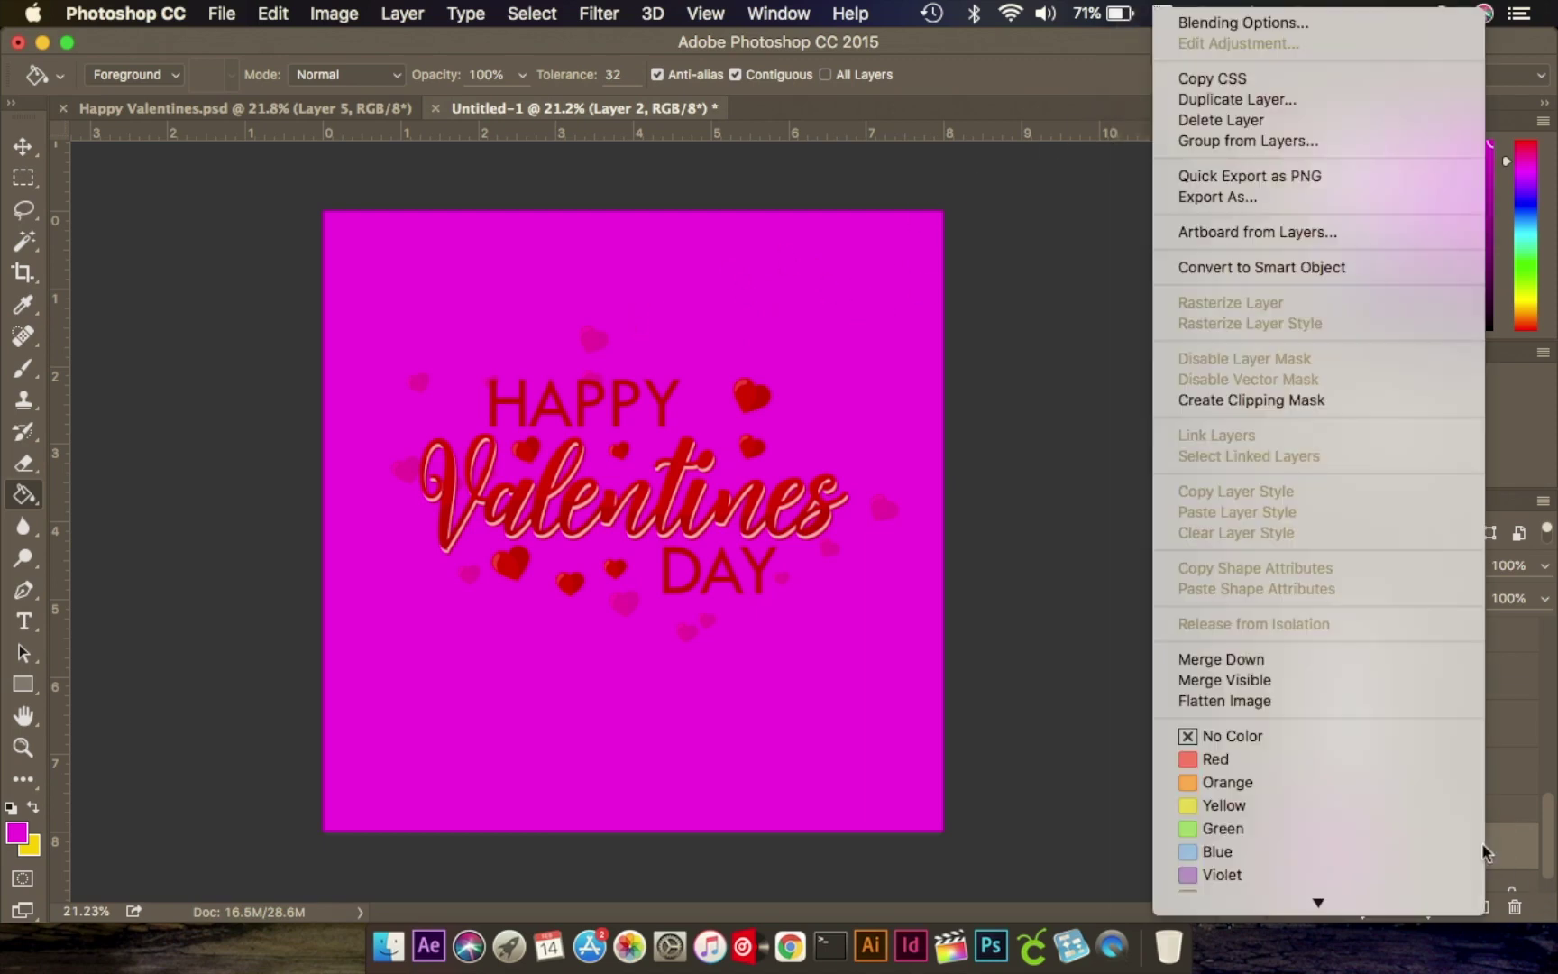
pyautogui.click(1235, 24)
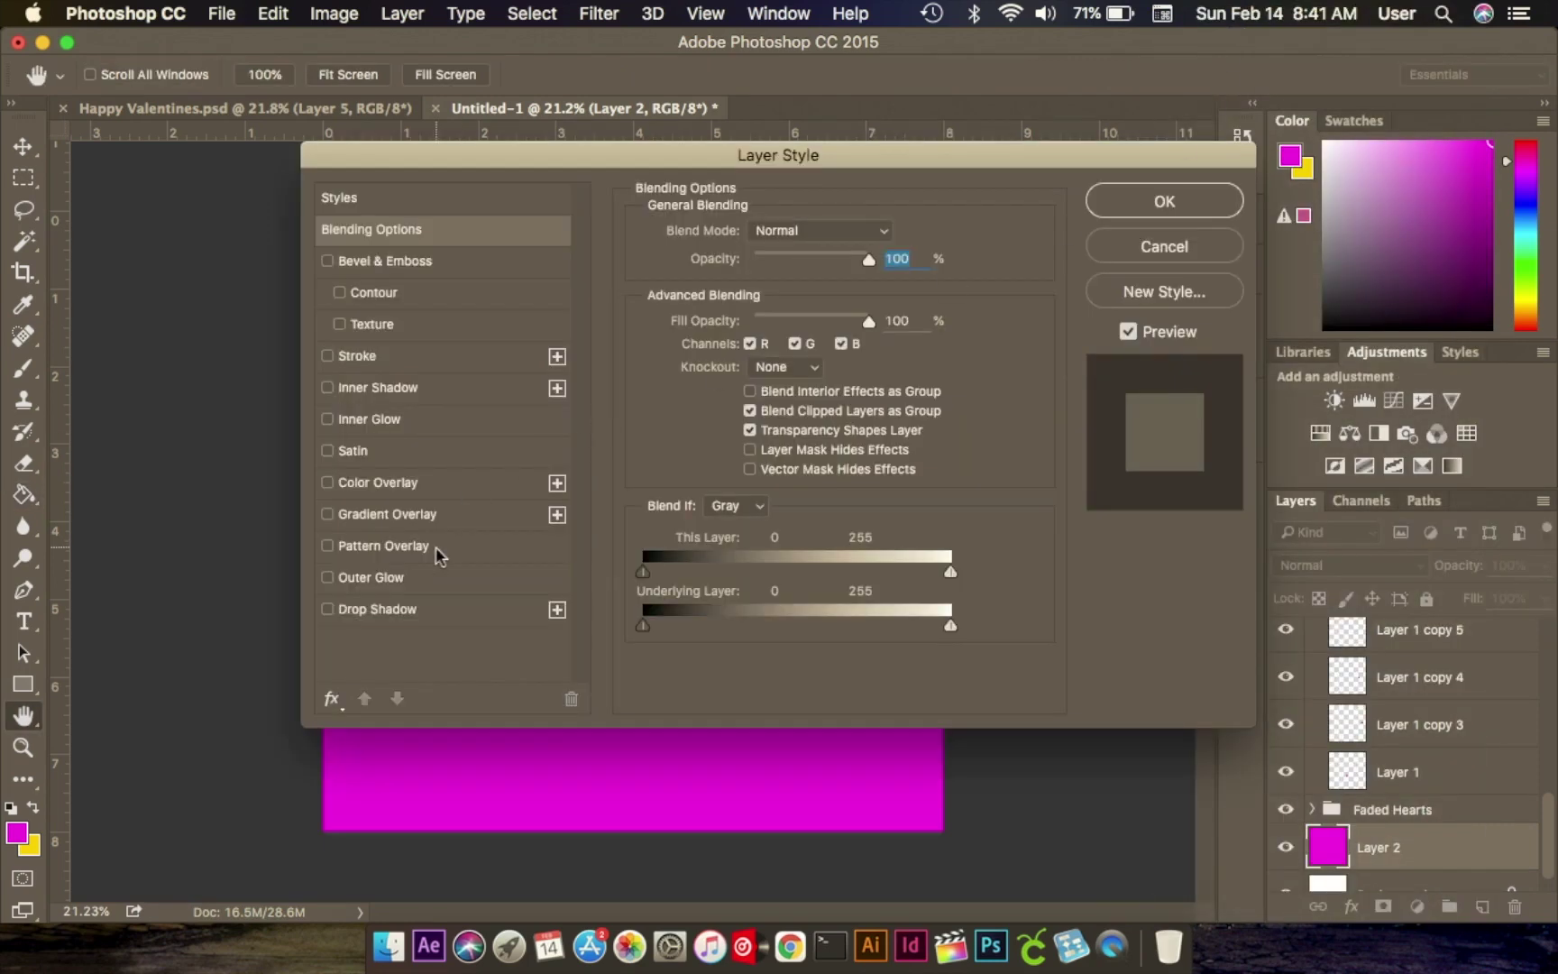
pyautogui.click(386, 516)
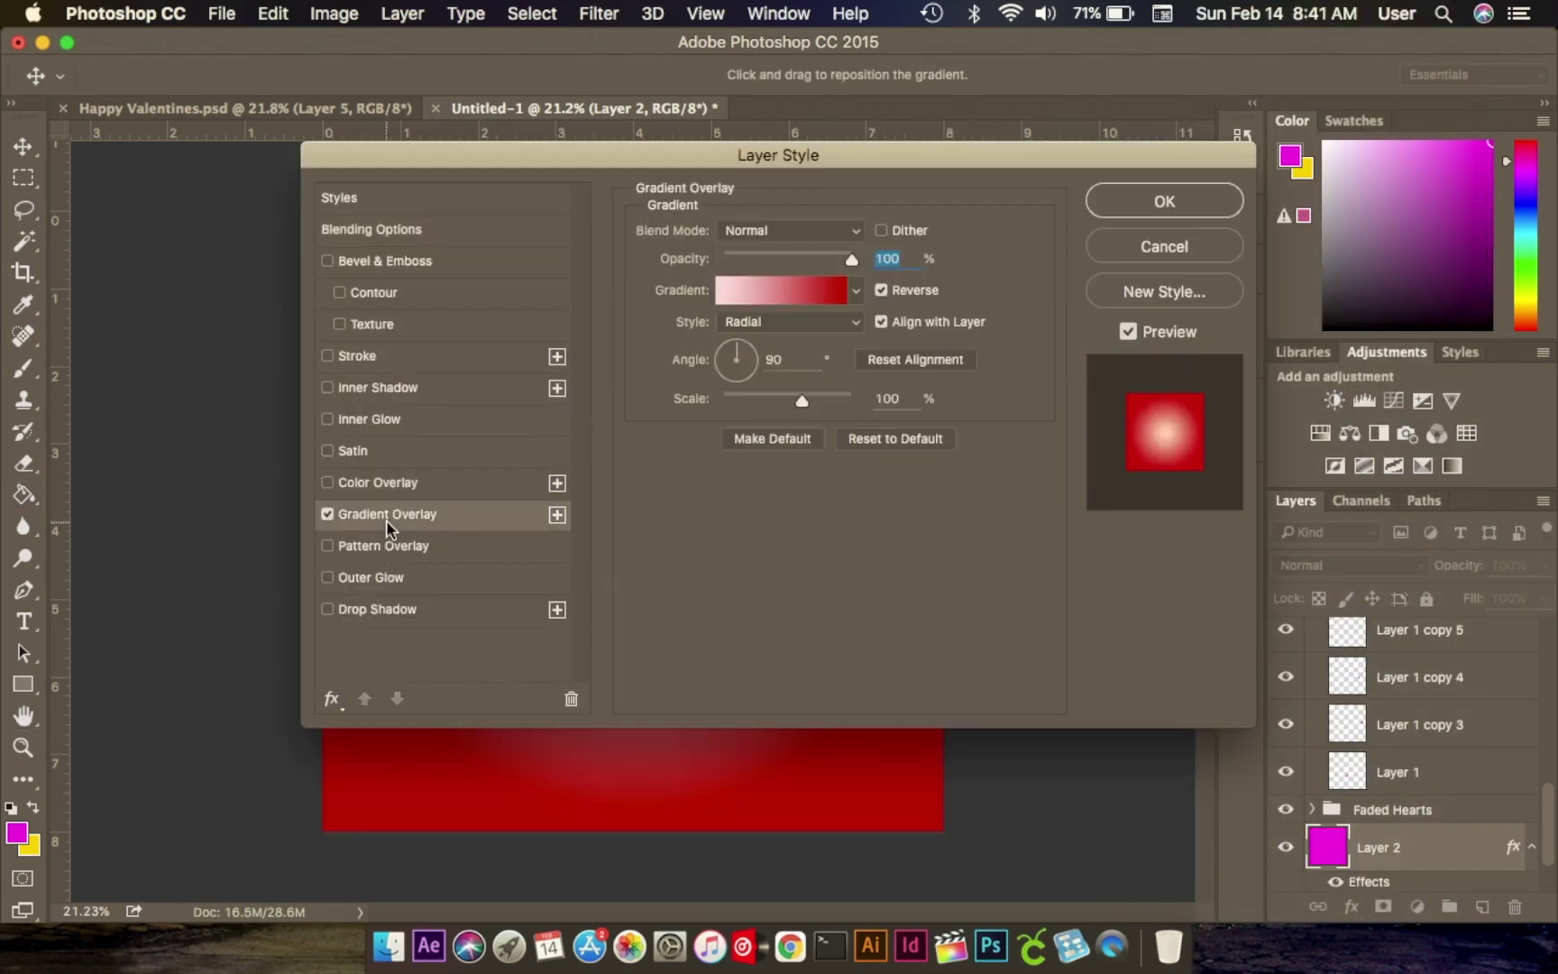
pyautogui.moveTo(696, 151); pyautogui.dragTo(1287, 155)
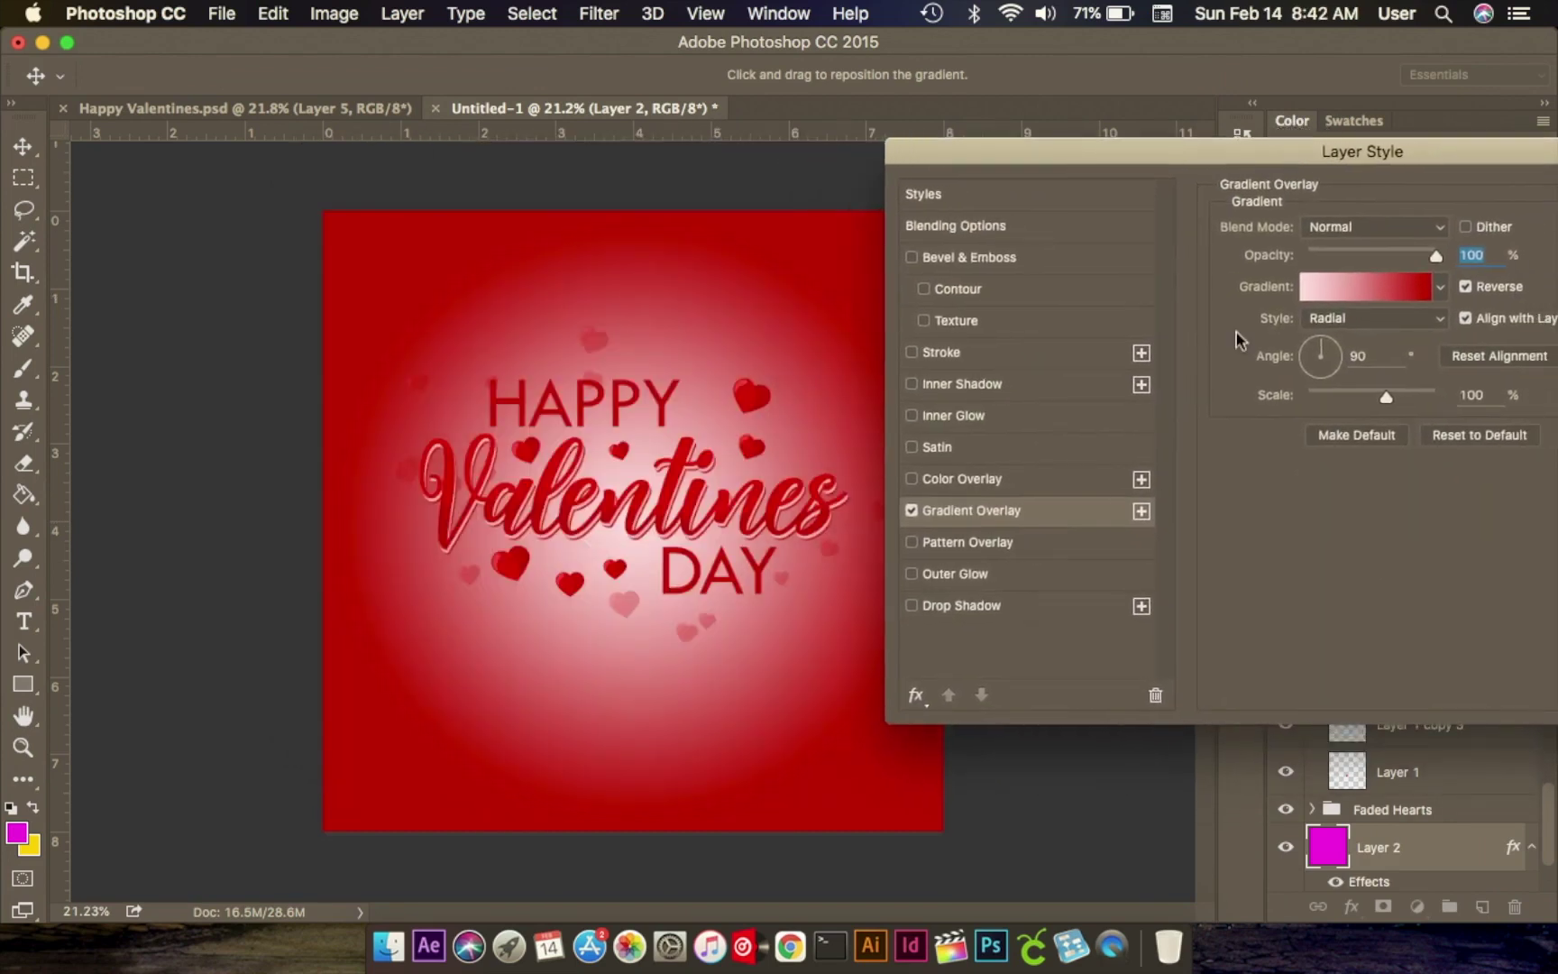
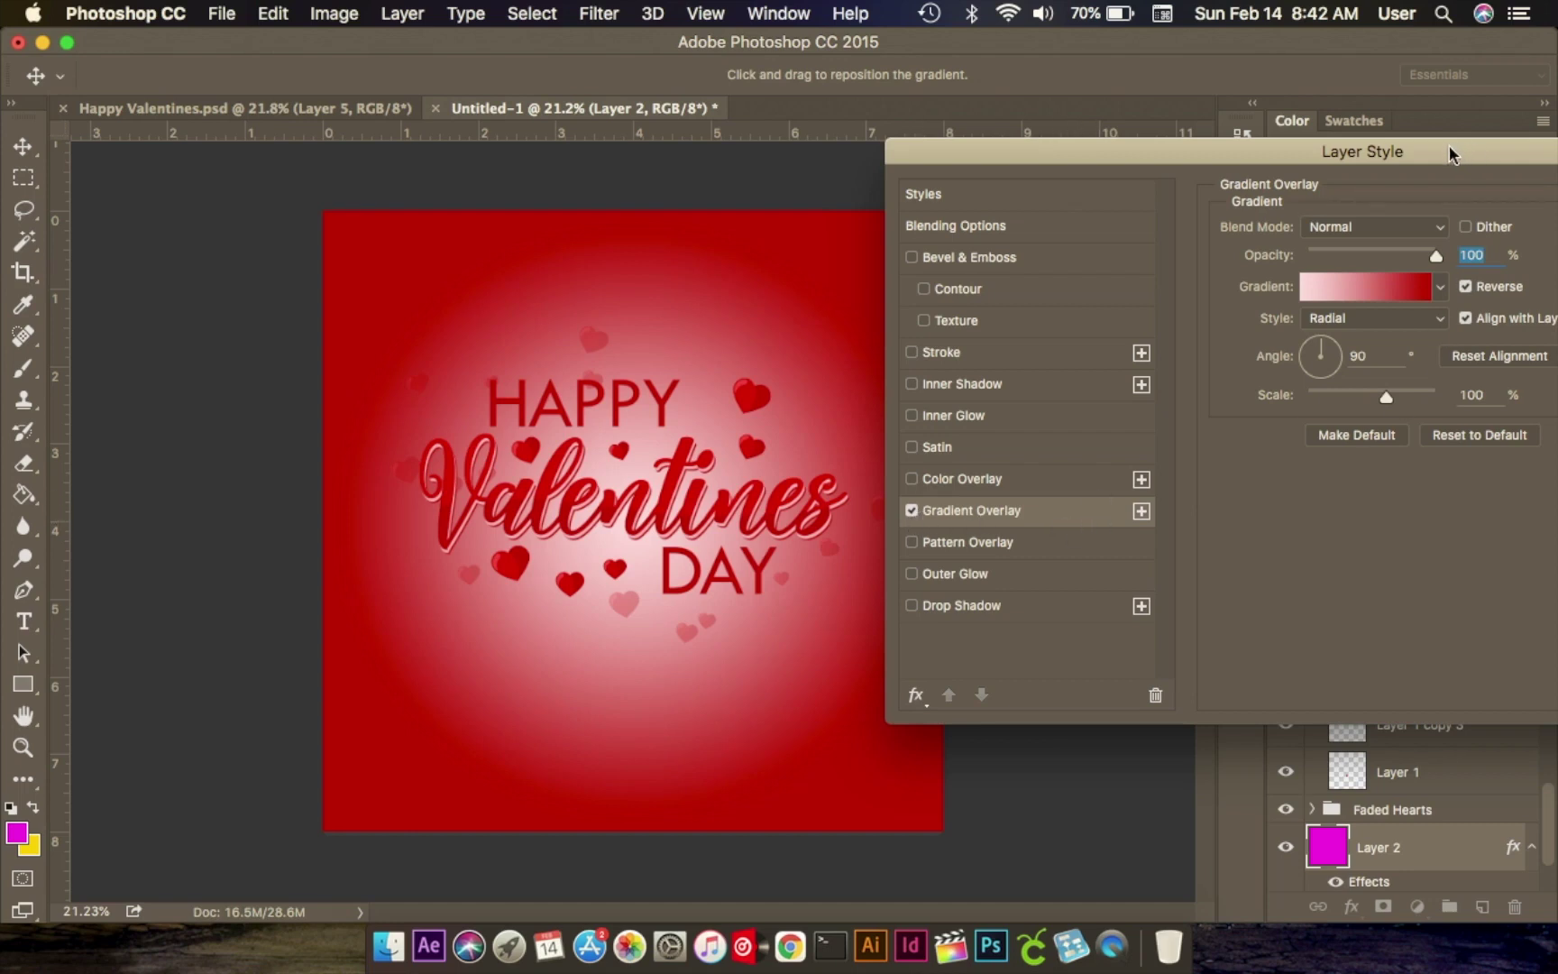
# Preview a Linear gradient overlay, switch back to Radial, and open the overlay's gradient colours.
pyautogui.moveTo(1449, 147); pyautogui.dragTo(1264, 144)
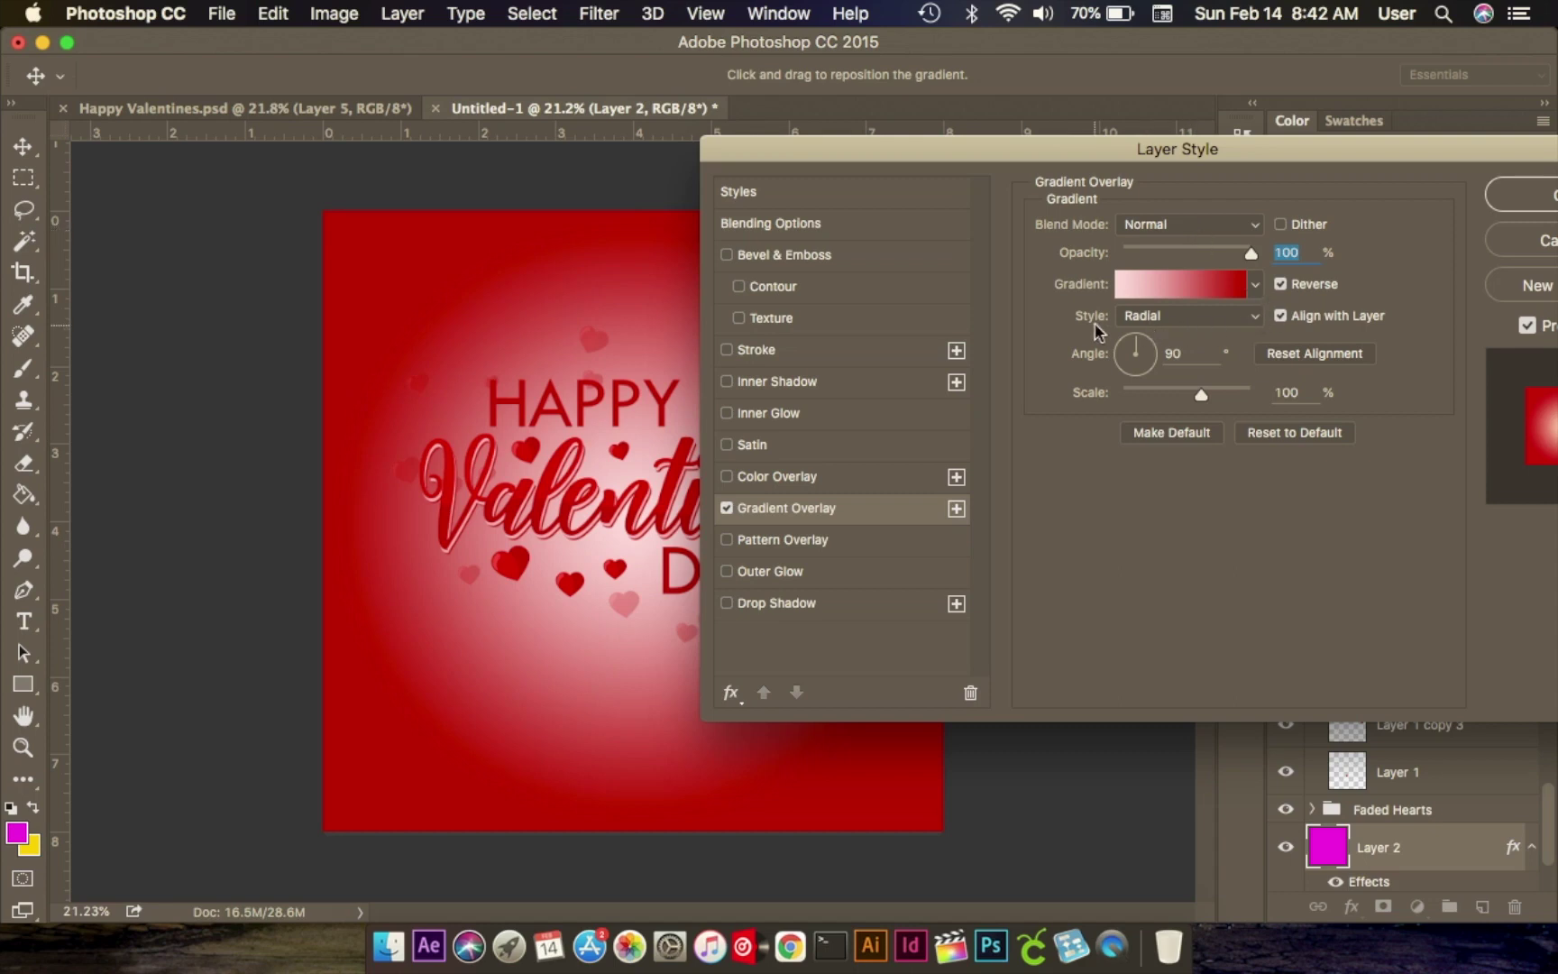
pyautogui.click(1166, 329)
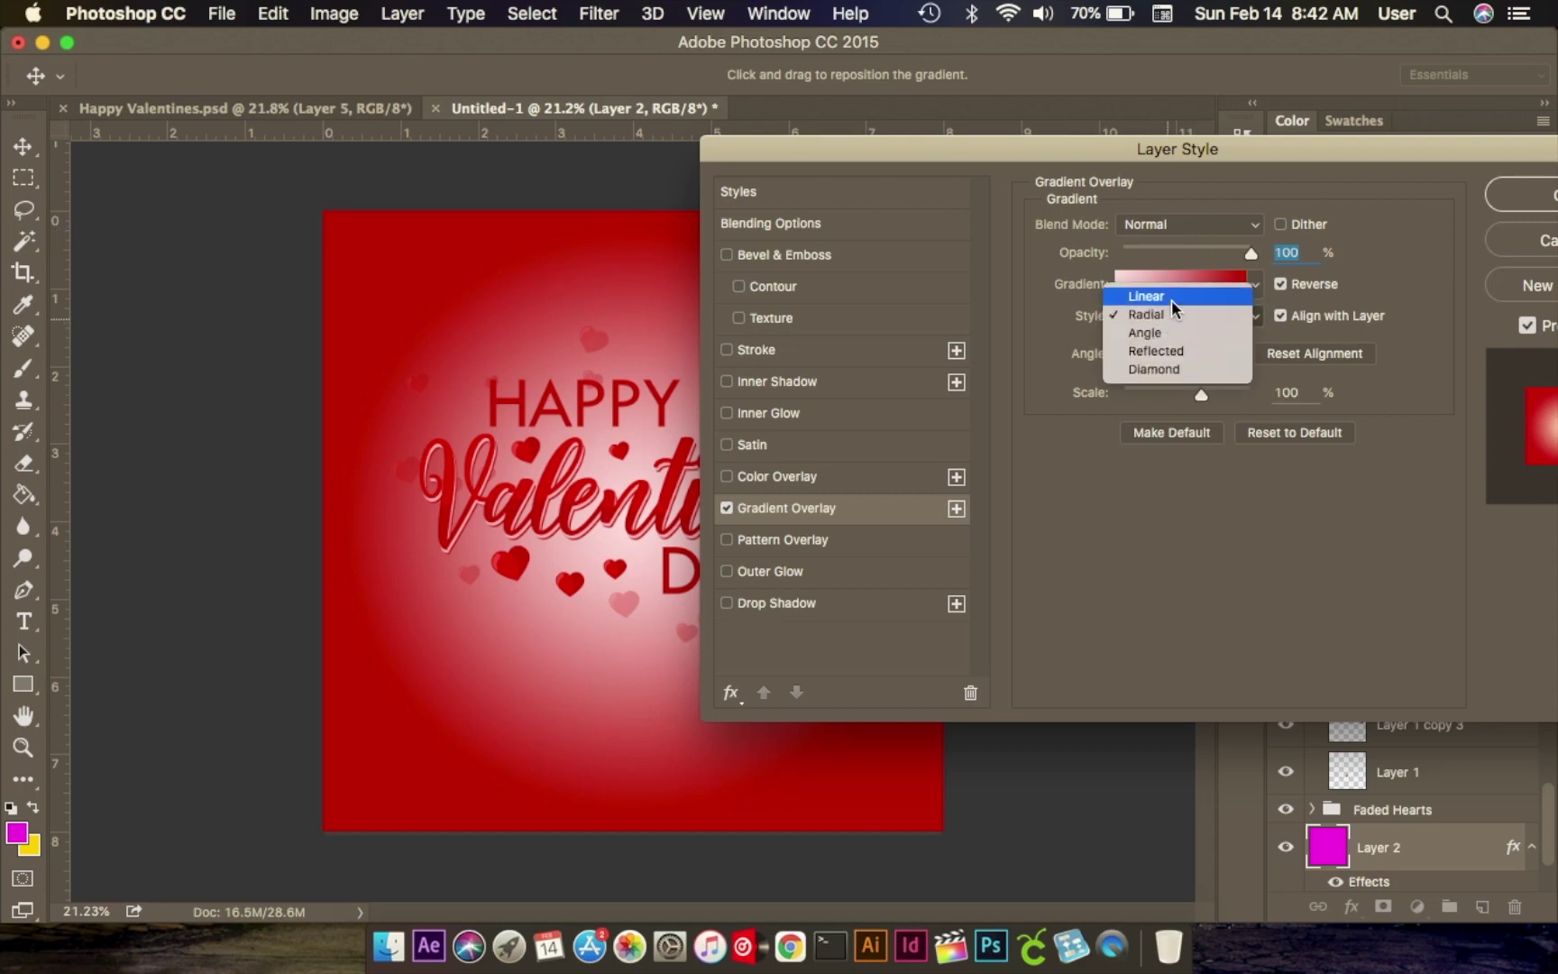
pyautogui.click(1172, 301)
pyautogui.click(1176, 317)
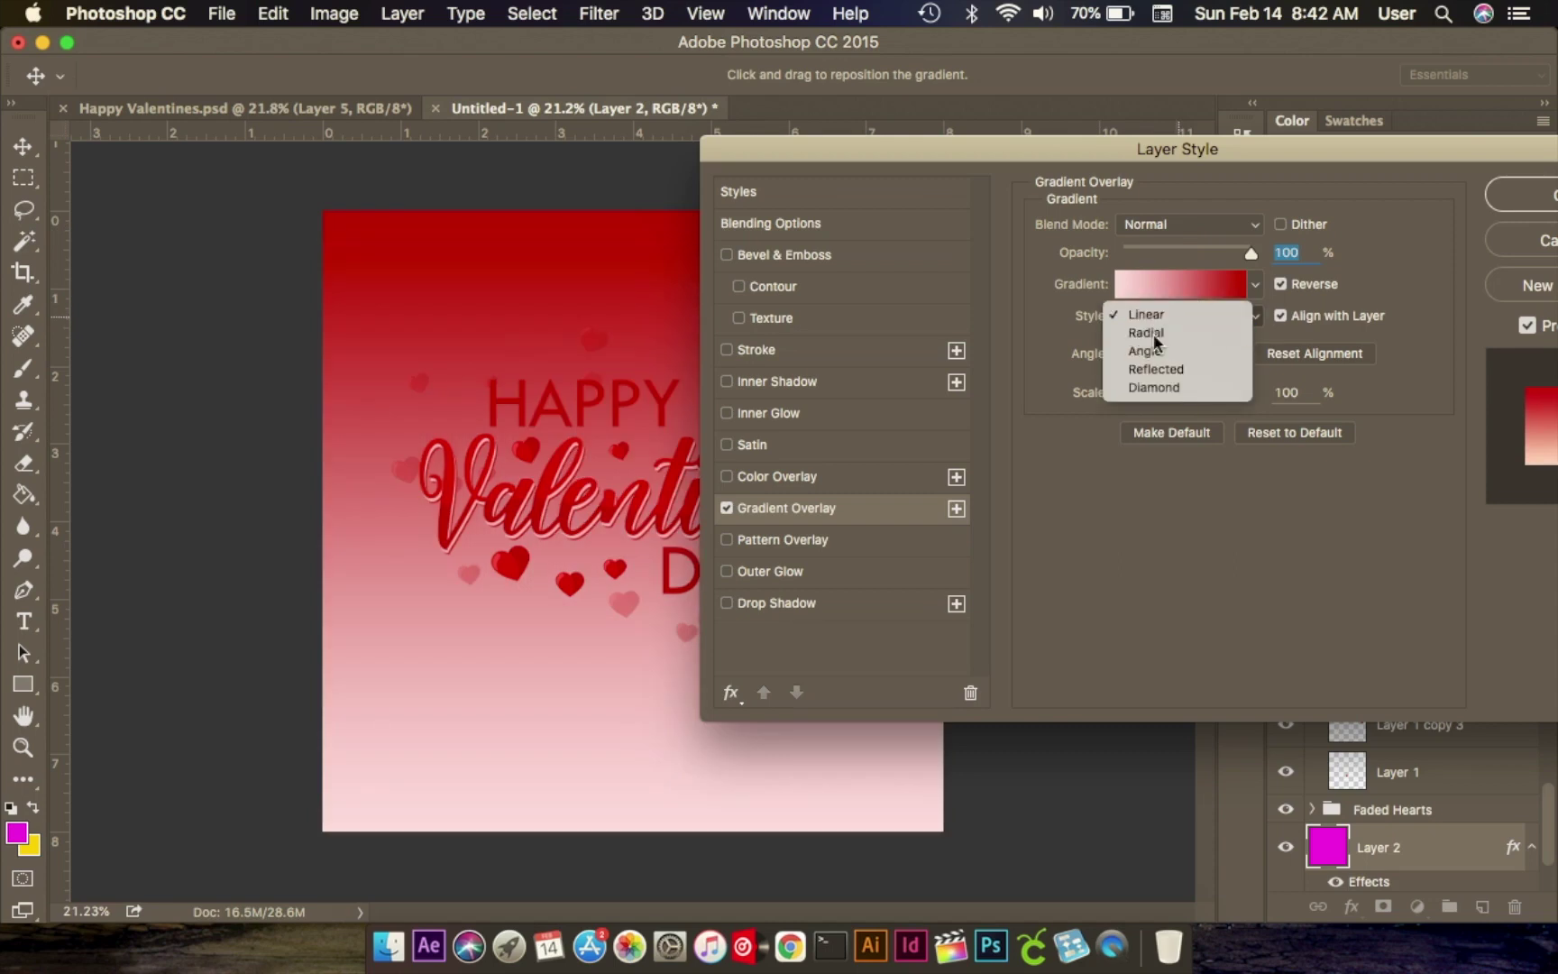
pyautogui.click(1163, 329)
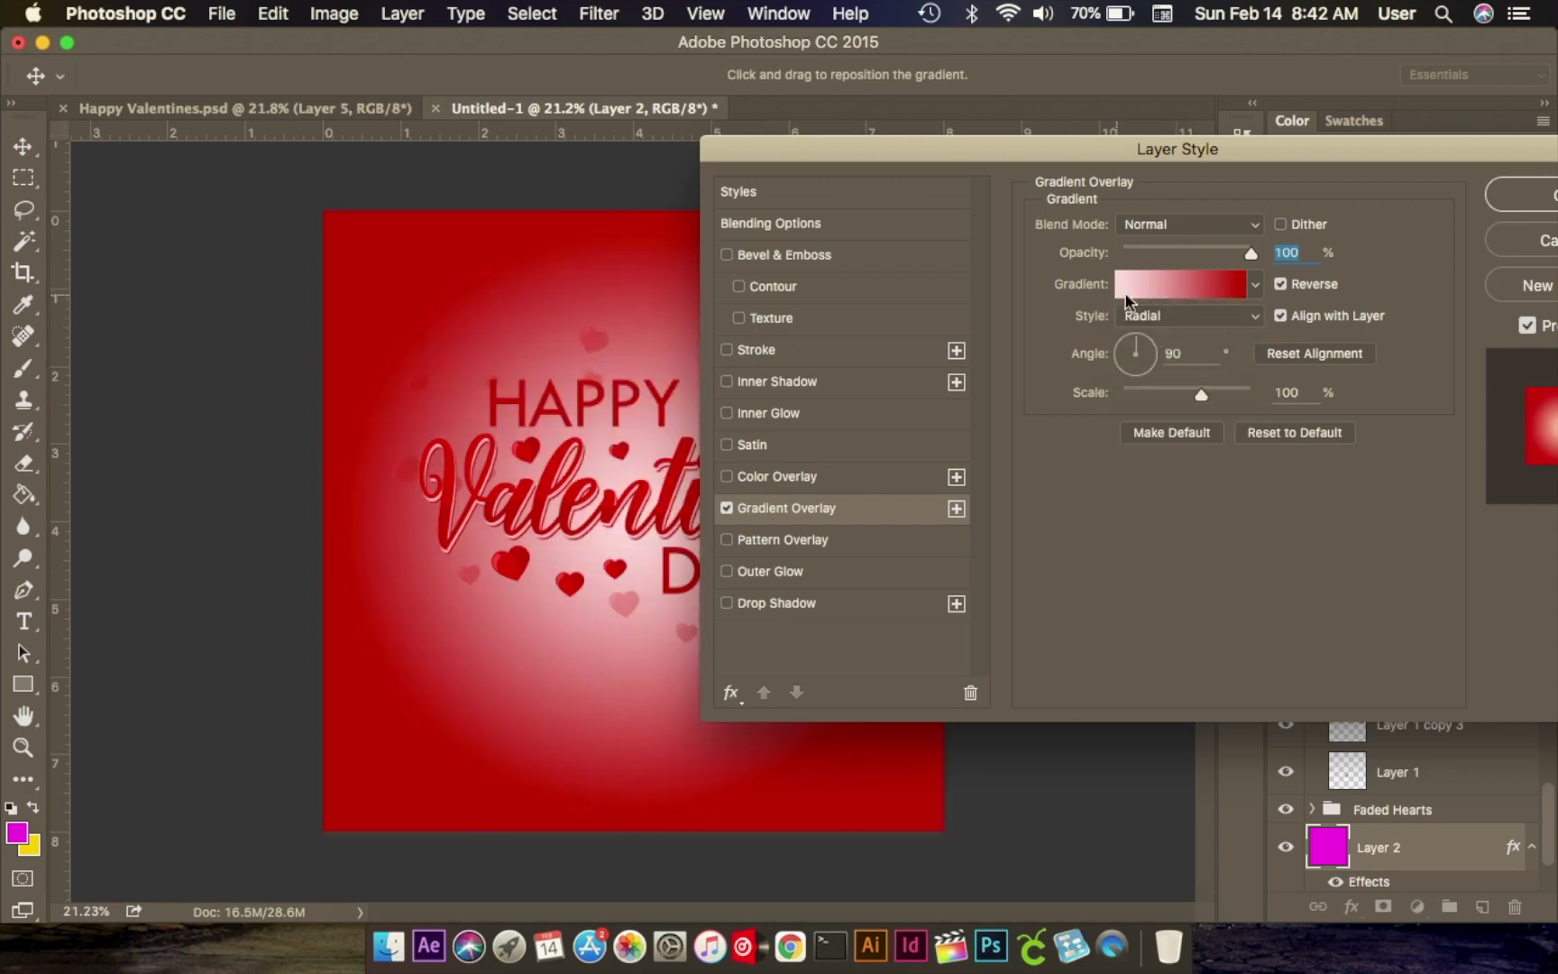
pyautogui.click(1189, 289)
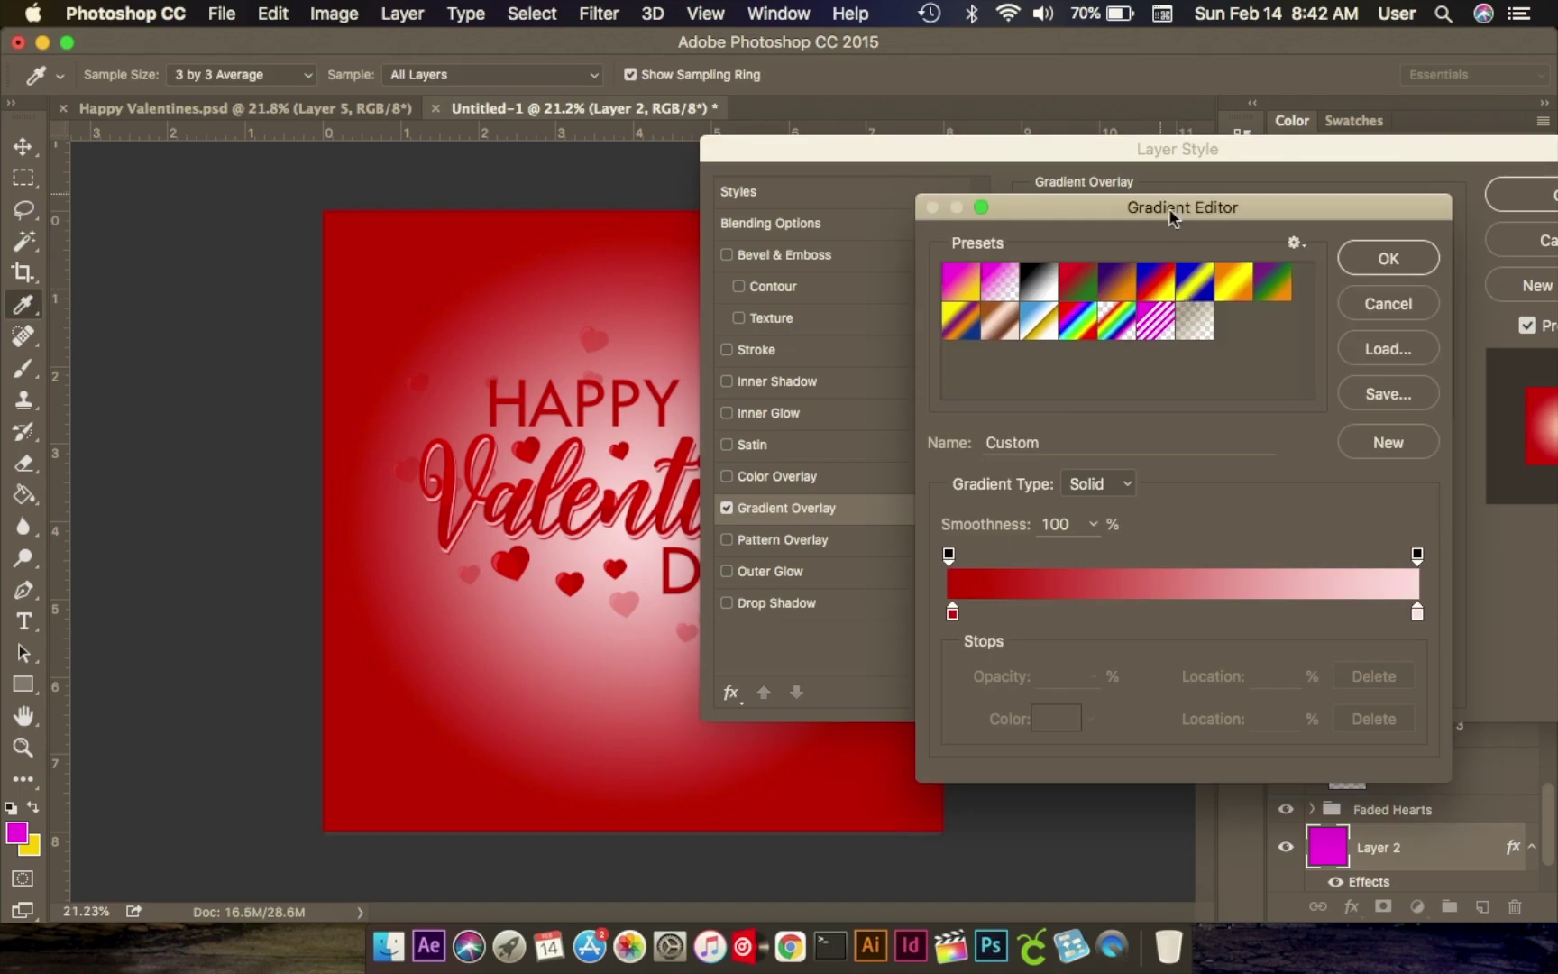
# Try a violet colour on the gradient's left colour stop.
pyautogui.click(953, 615)
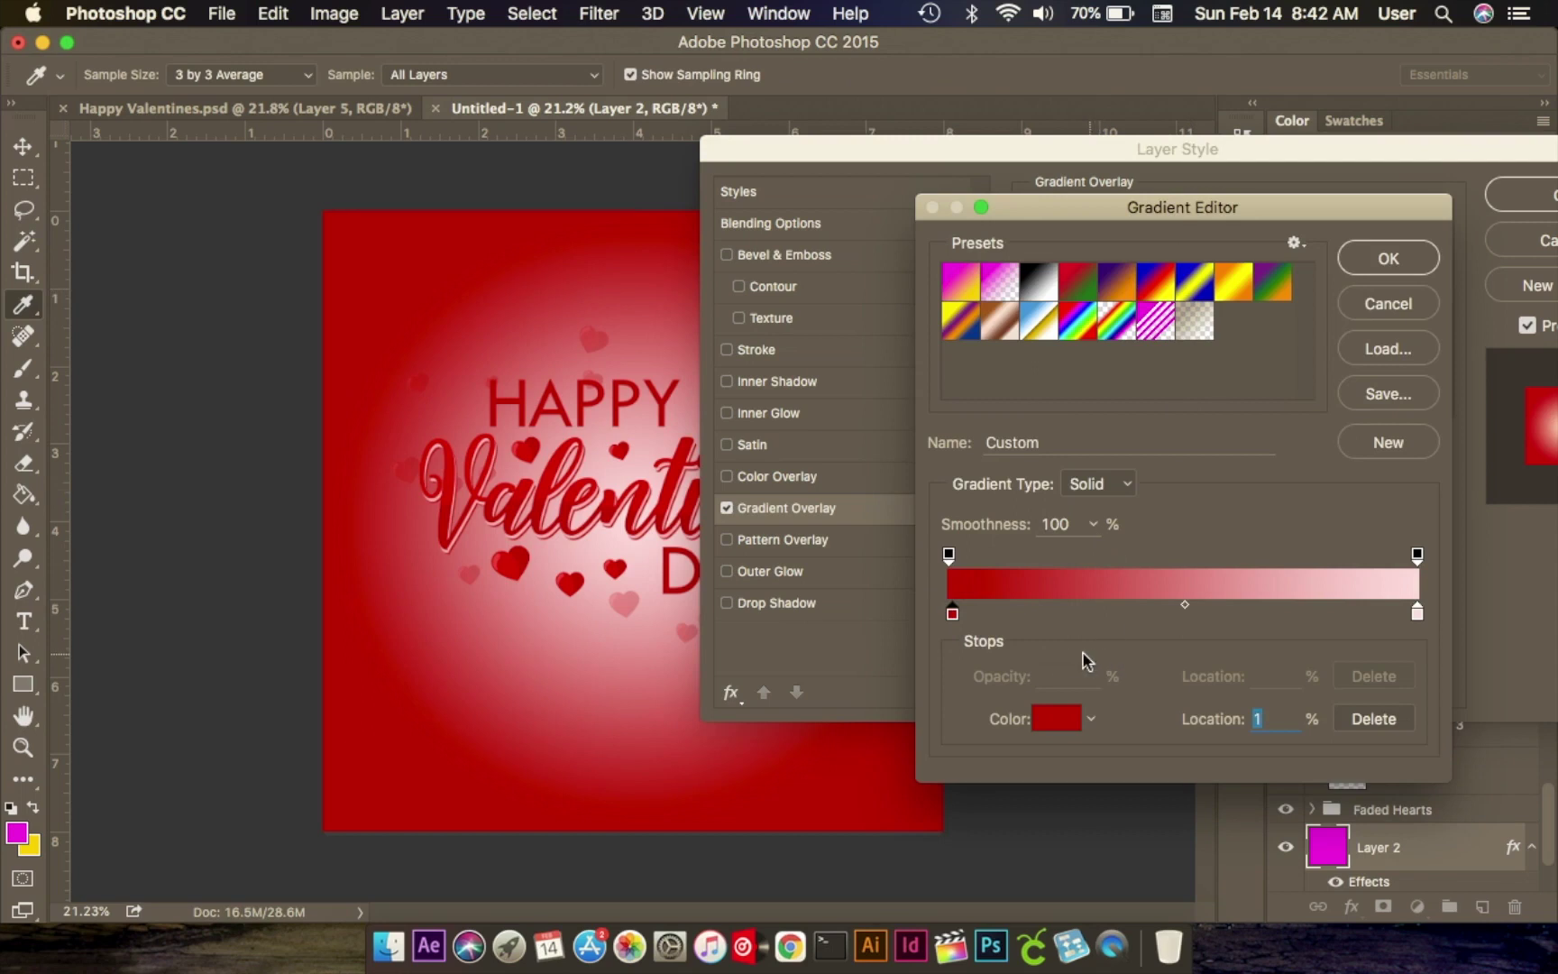
pyautogui.click(1059, 722)
pyautogui.moveTo(1244, 323); pyautogui.dragTo(1234, 281)
pyautogui.click(1200, 242)
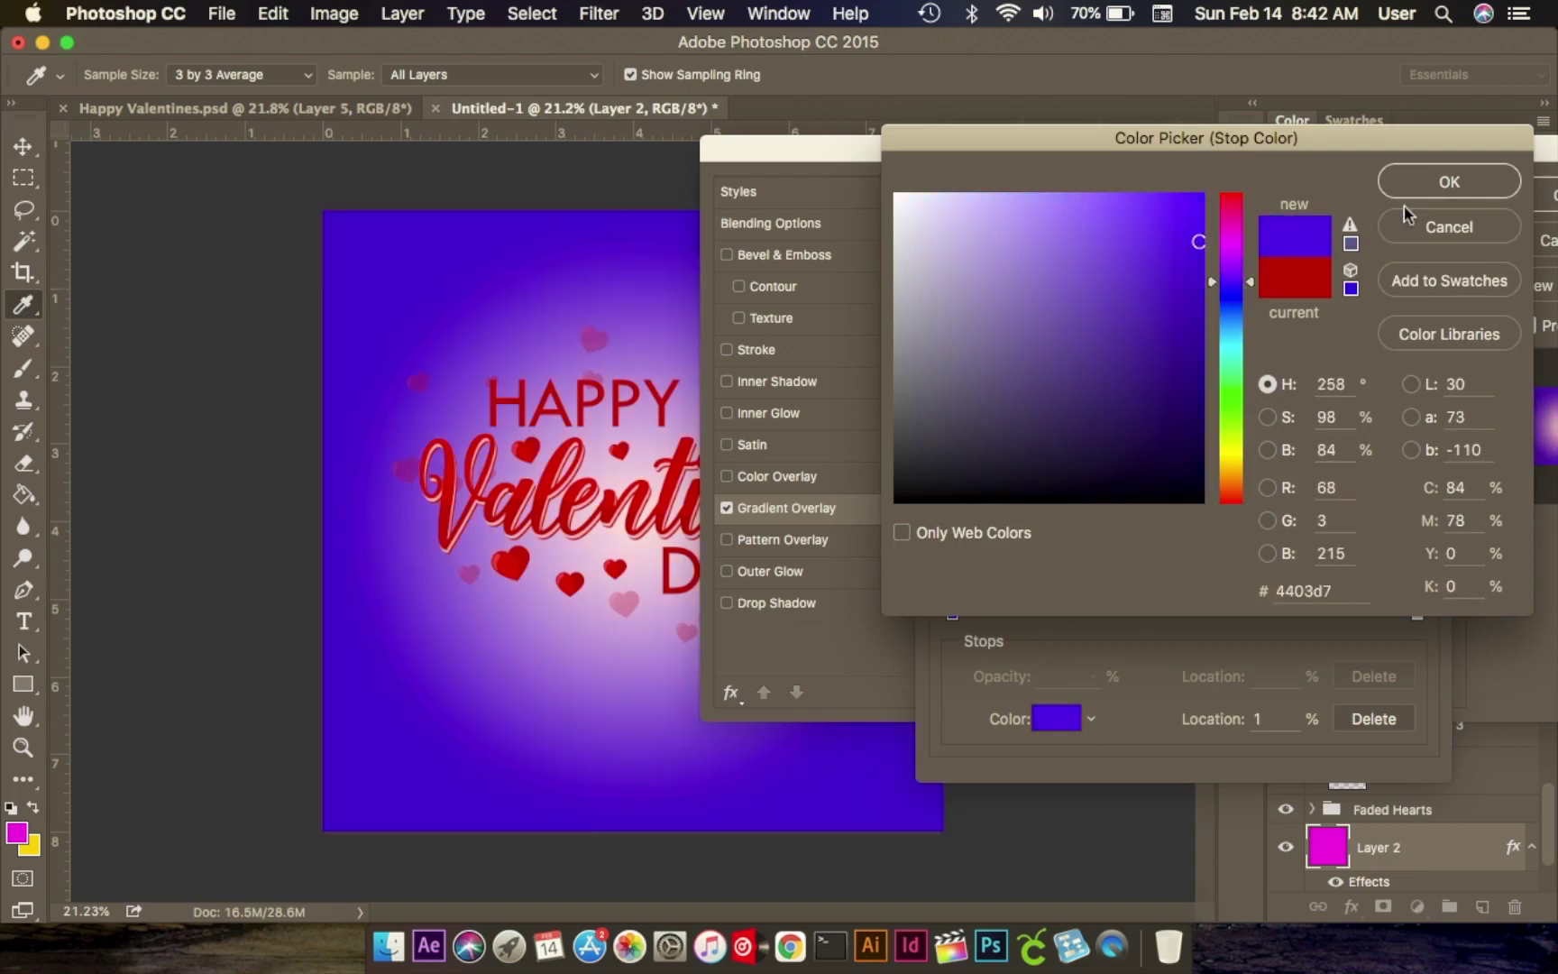
pyautogui.click(1466, 182)
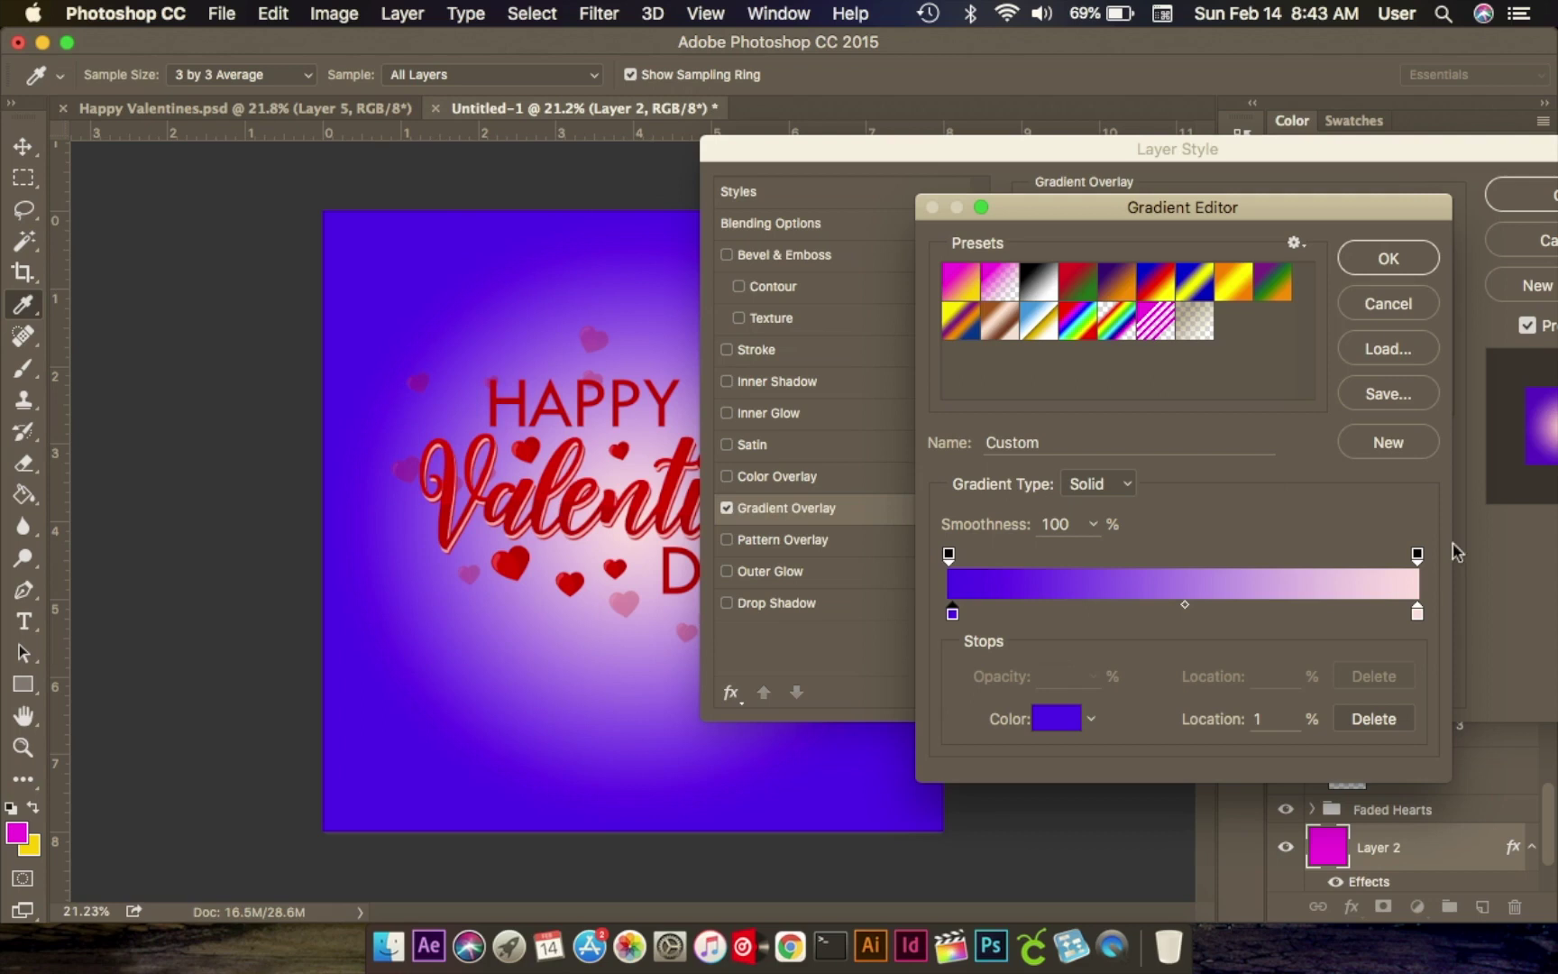
# Set the gradient's right stop to the deeper pink ff9696.
pyautogui.click(1418, 614)
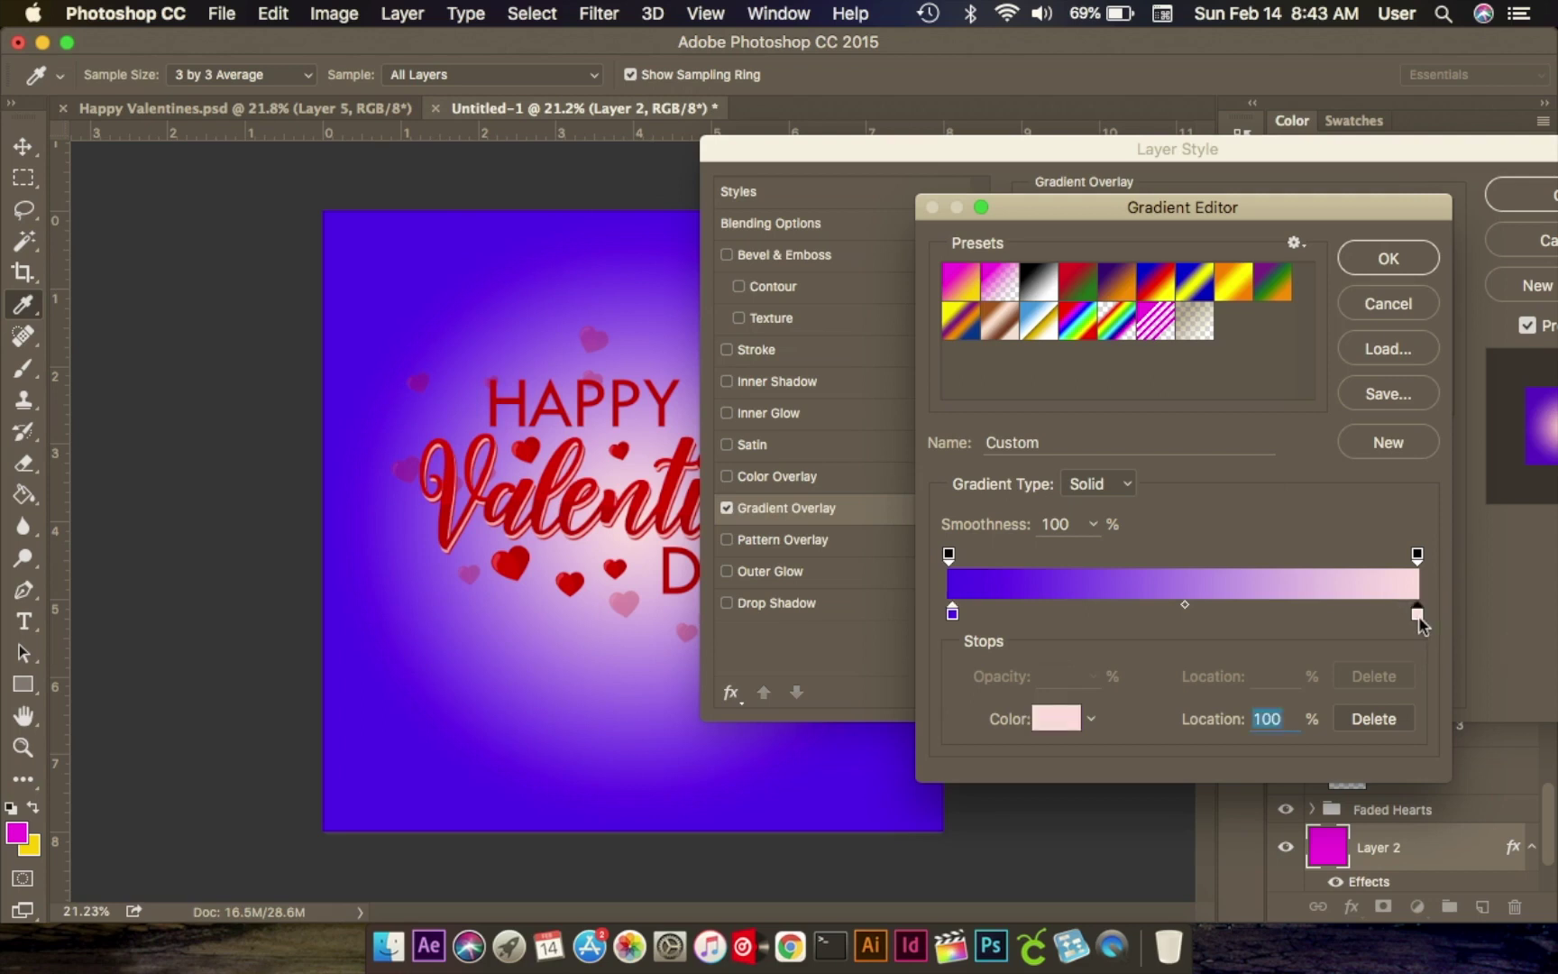
pyautogui.click(1057, 719)
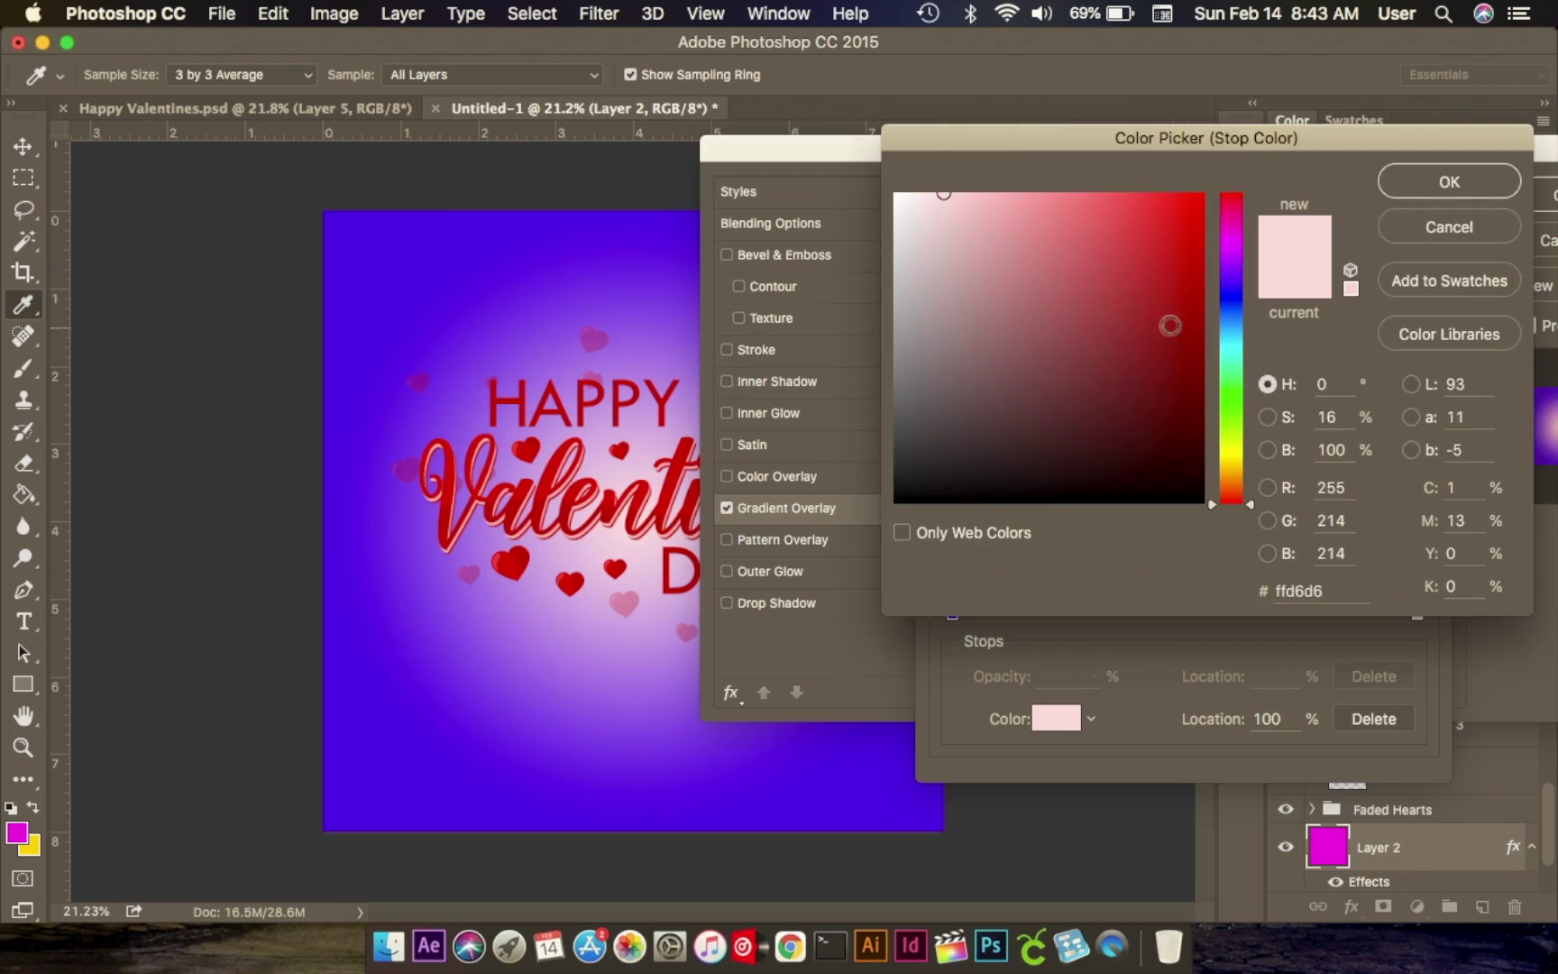
pyautogui.moveTo(1145, 230)
pyautogui.mouseDown()
pyautogui.moveTo(1071, 216)
pyautogui.moveTo(1019, 178)
pyautogui.moveTo(1025, 193)
pyautogui.mouseUp()
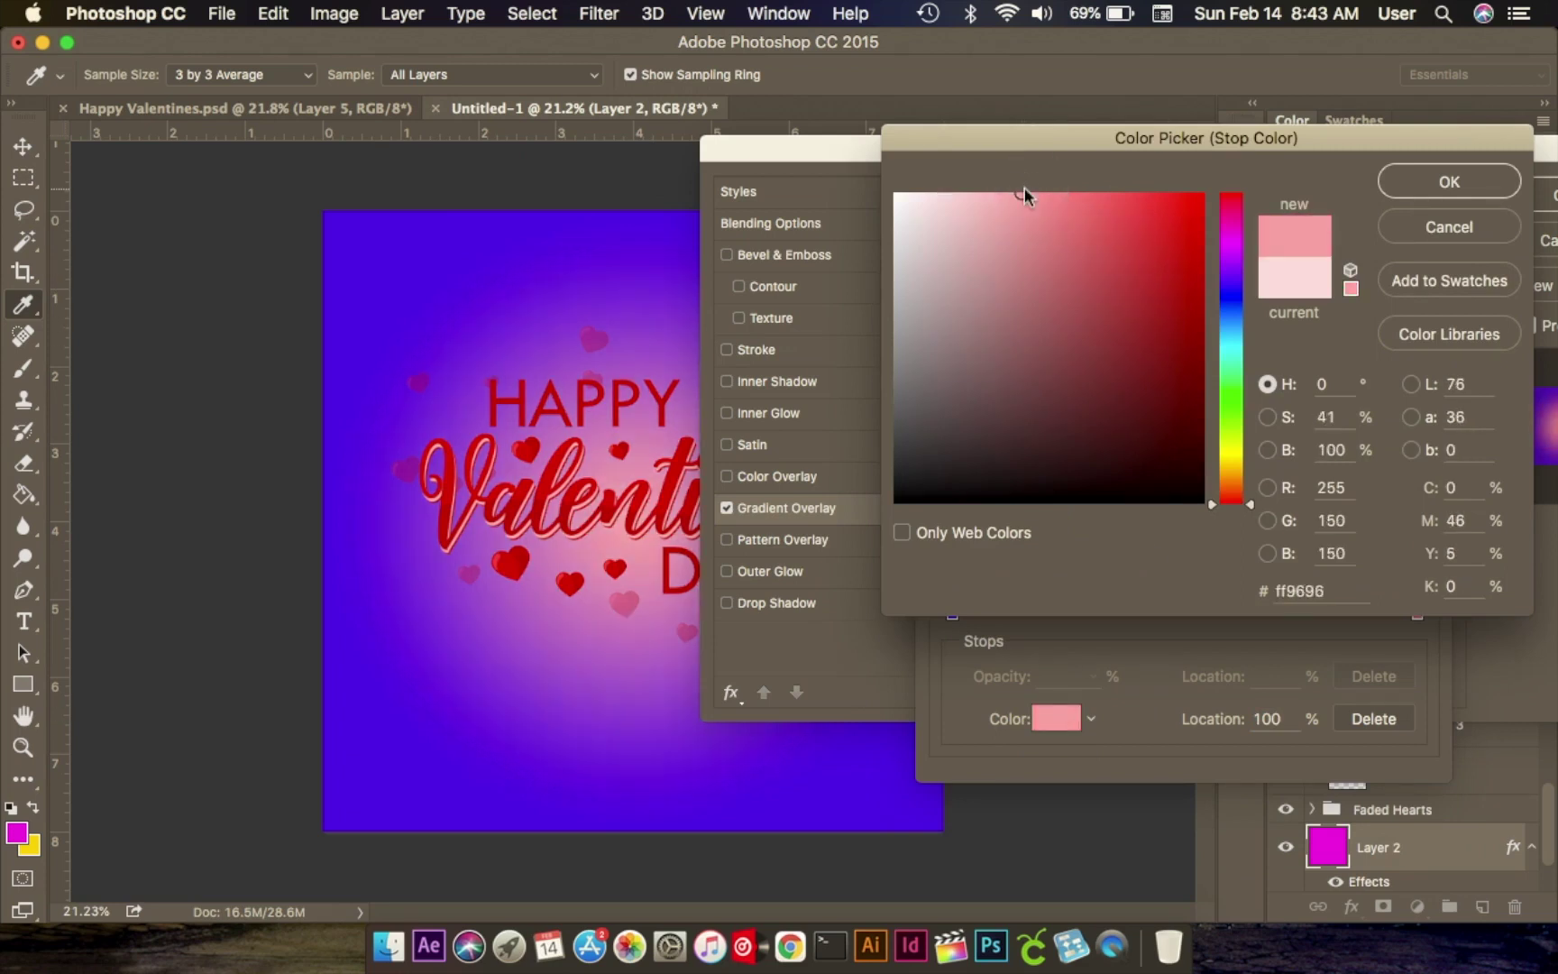
pyautogui.click(1452, 191)
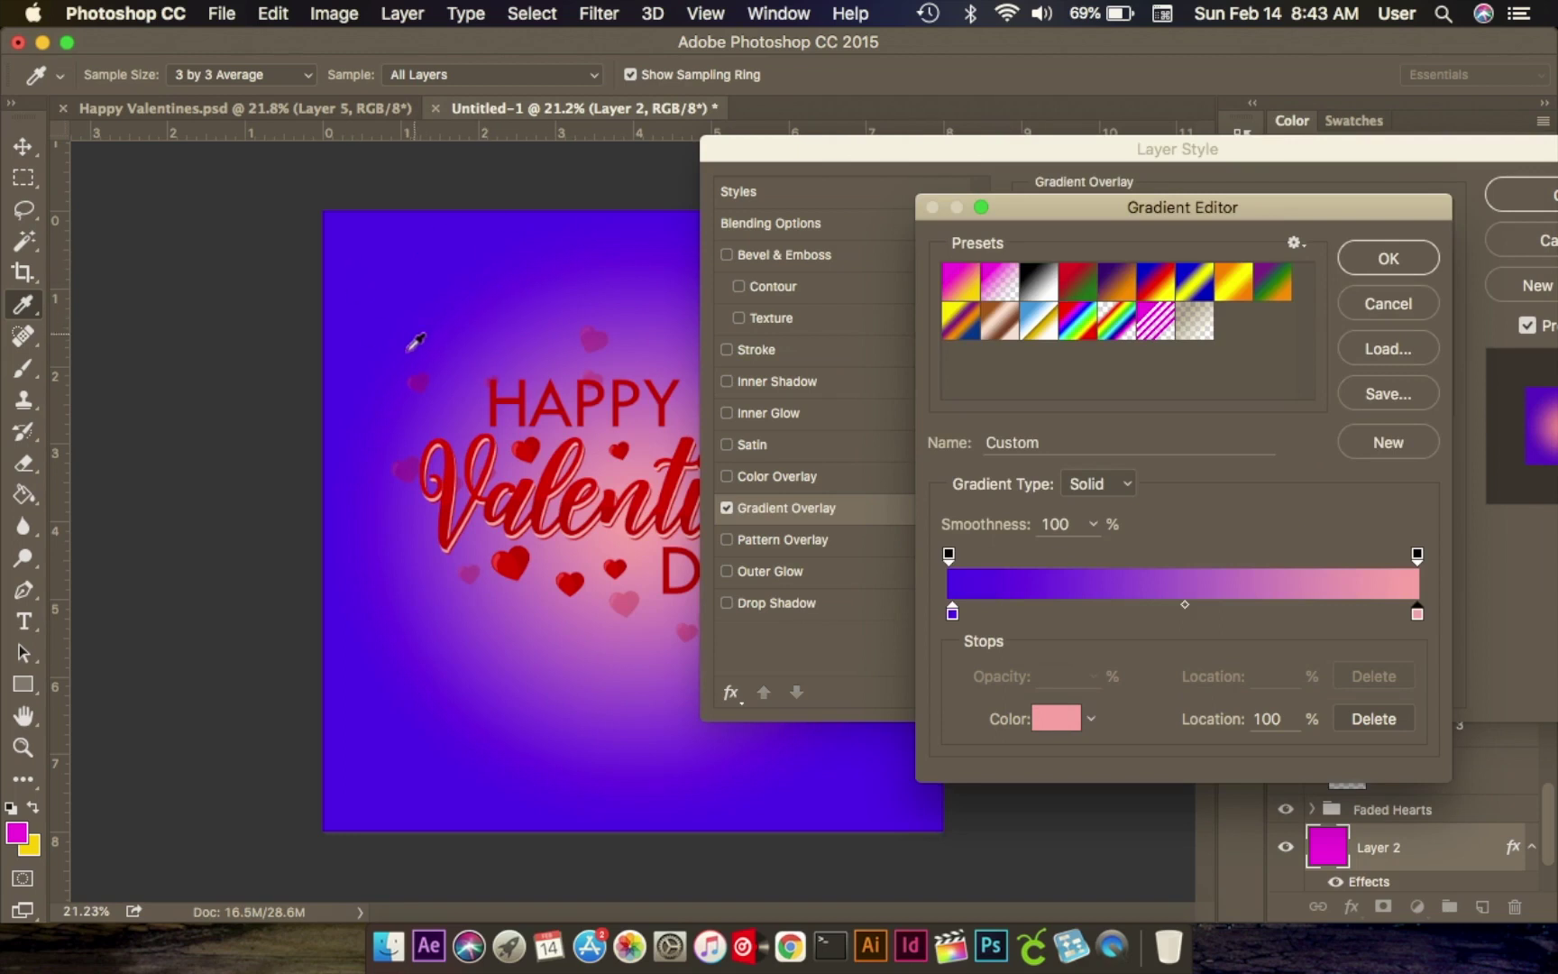
# Reset the left stop to dark red #bb0101 and confirm the edited gradient.
pyautogui.click(951, 617)
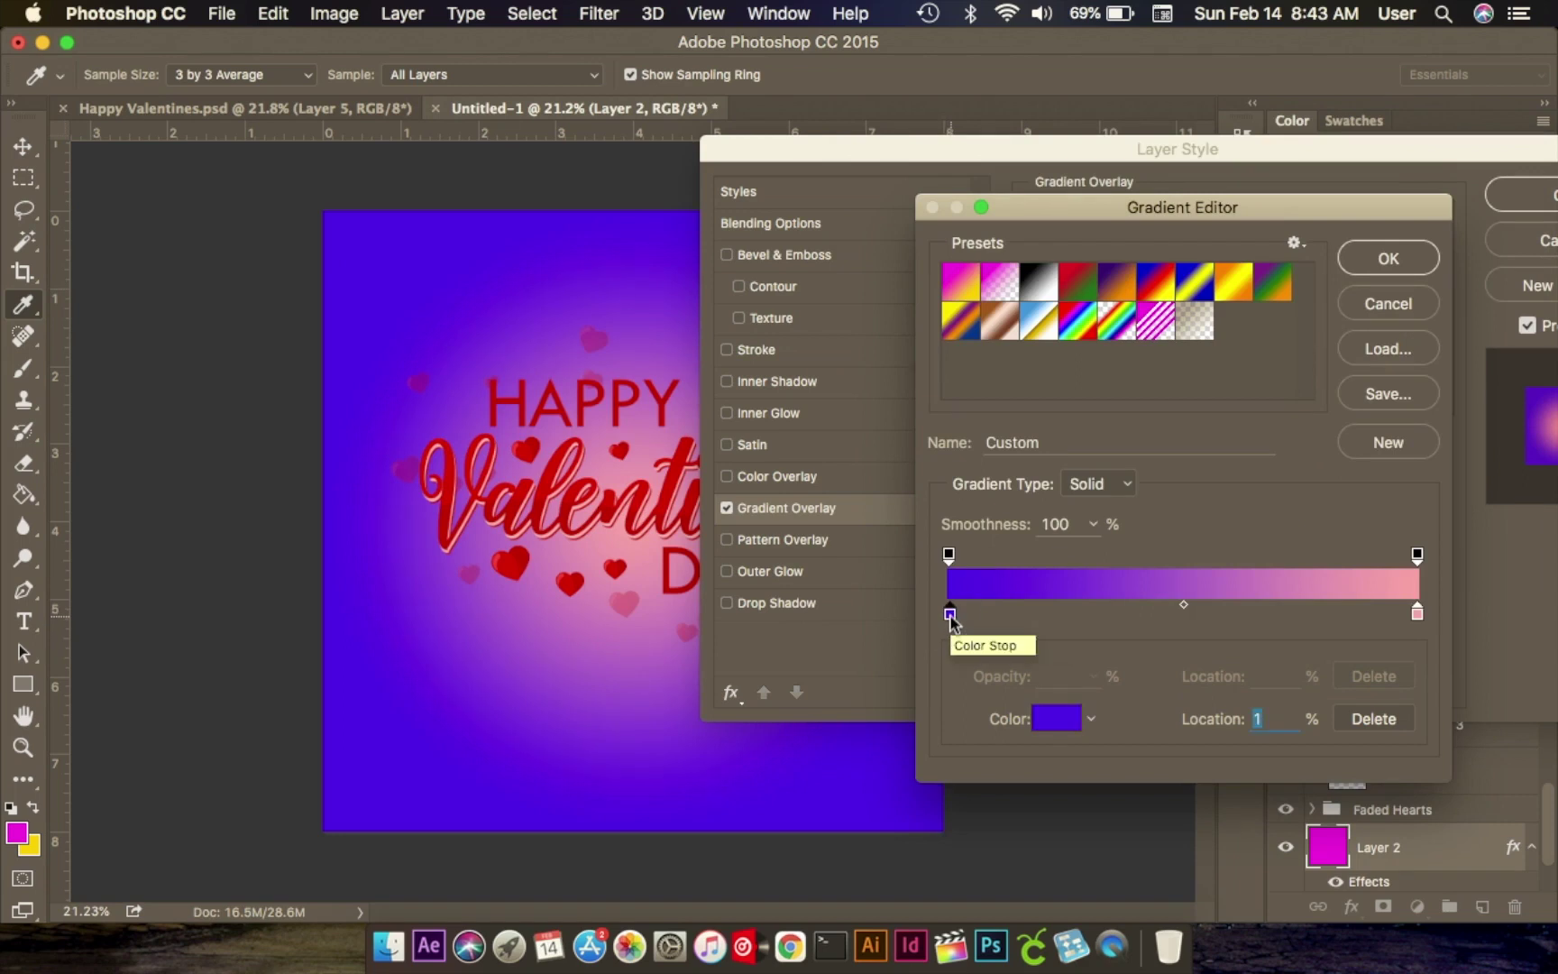
pyautogui.click(1050, 724)
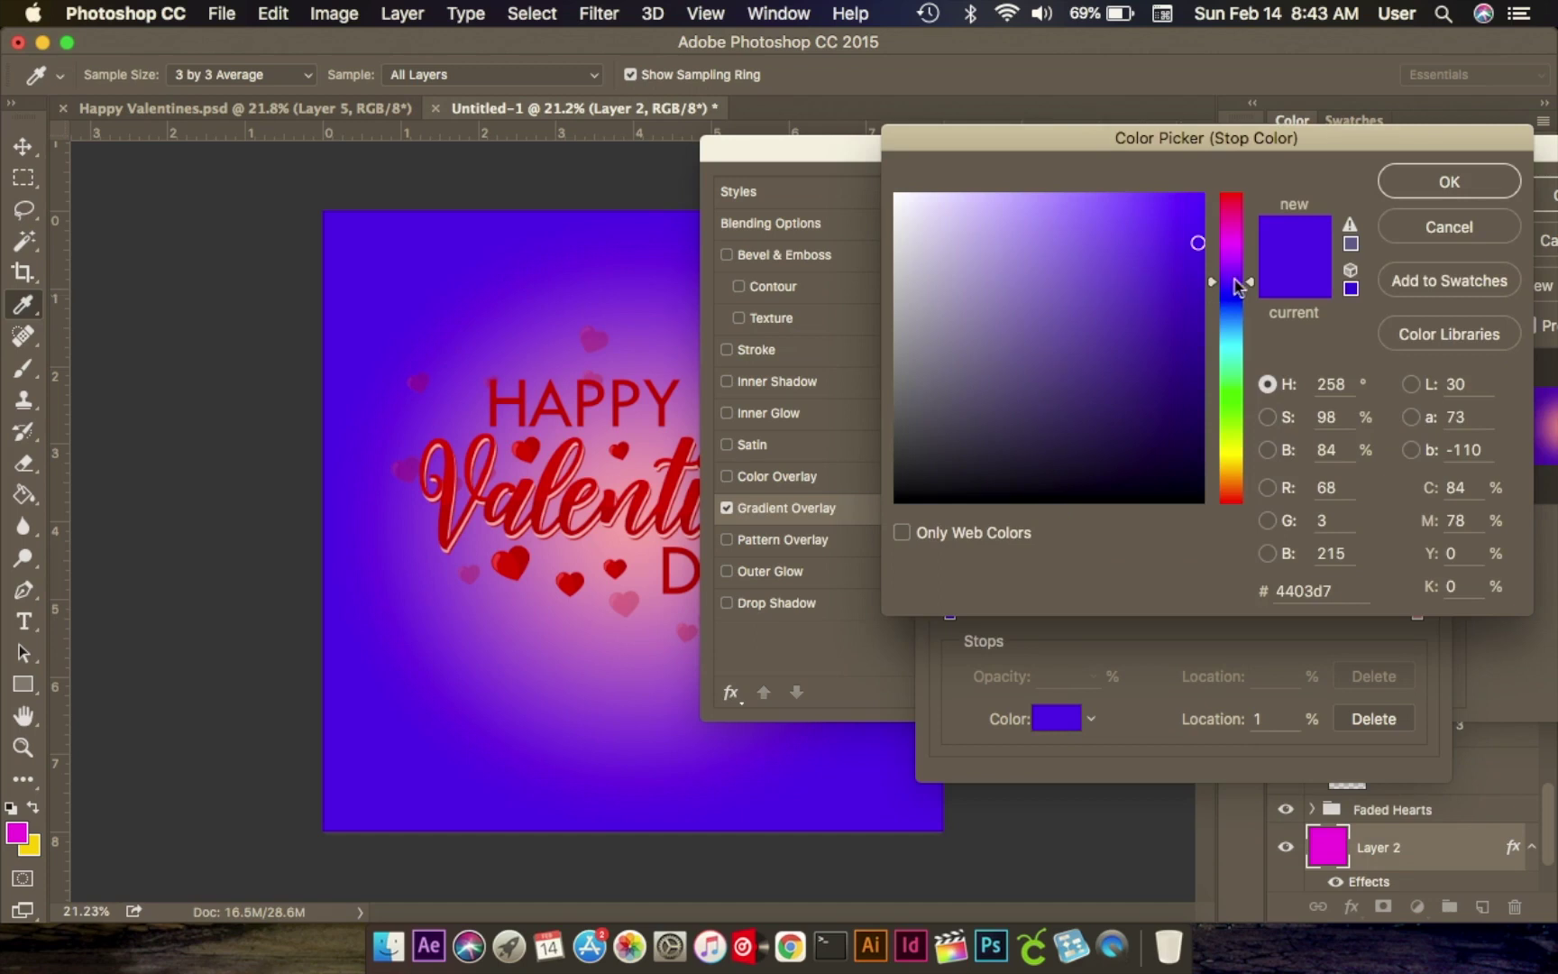
pyautogui.moveTo(1249, 257); pyautogui.dragTo(1260, 172)
pyautogui.click(1186, 219)
pyautogui.moveTo(1186, 219); pyautogui.dragTo(1224, 191)
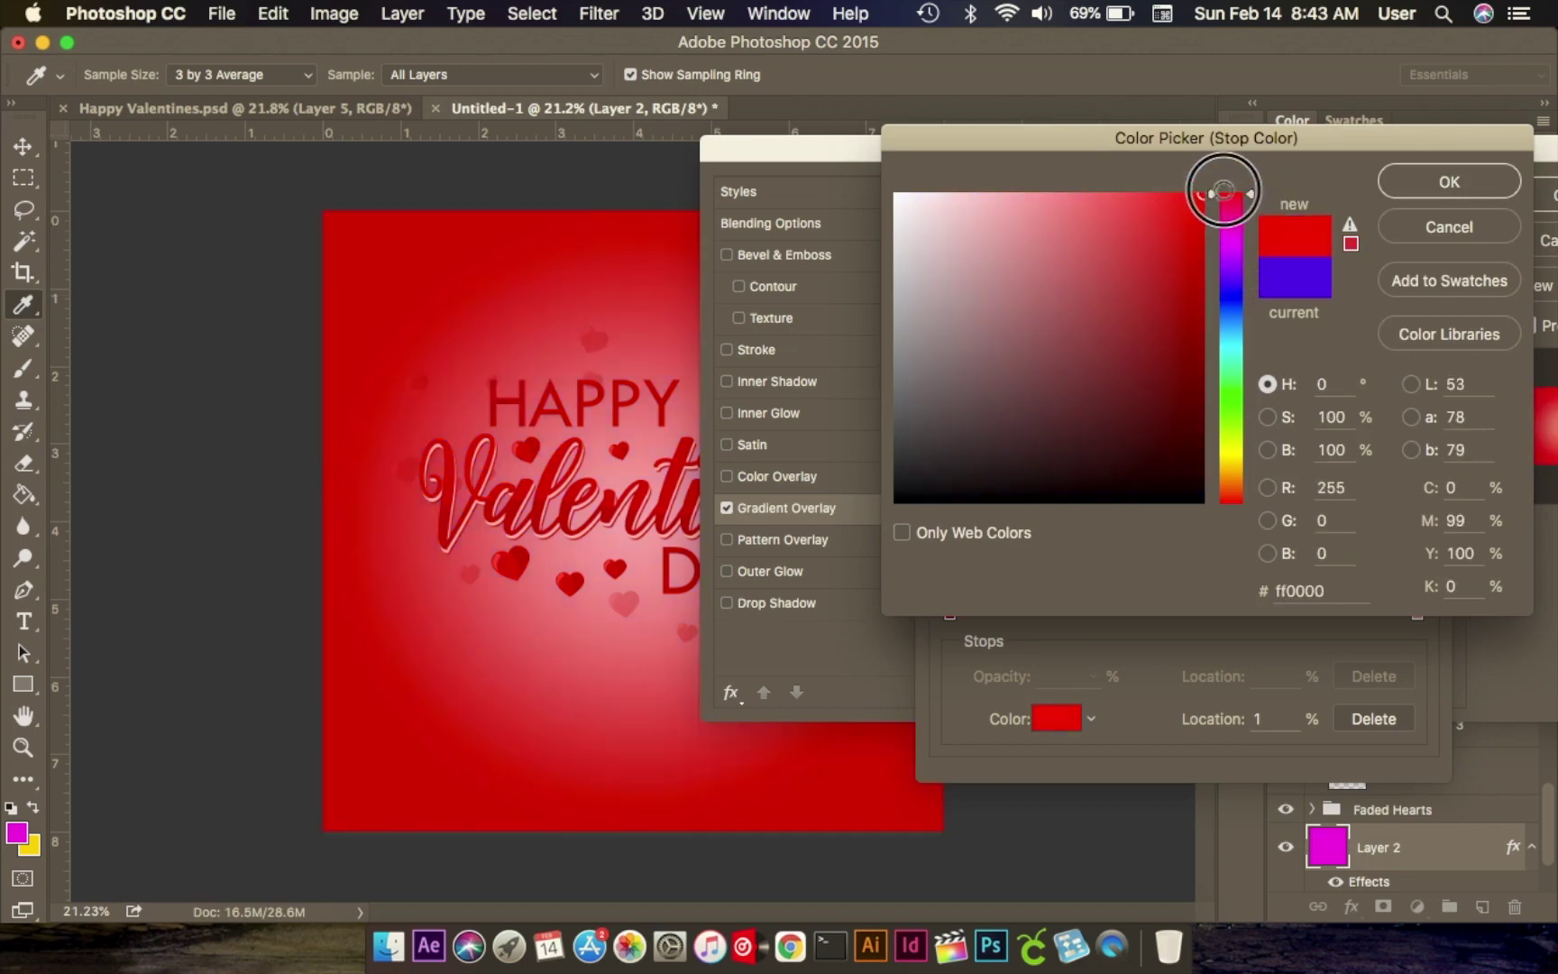
pyautogui.click(1201, 274)
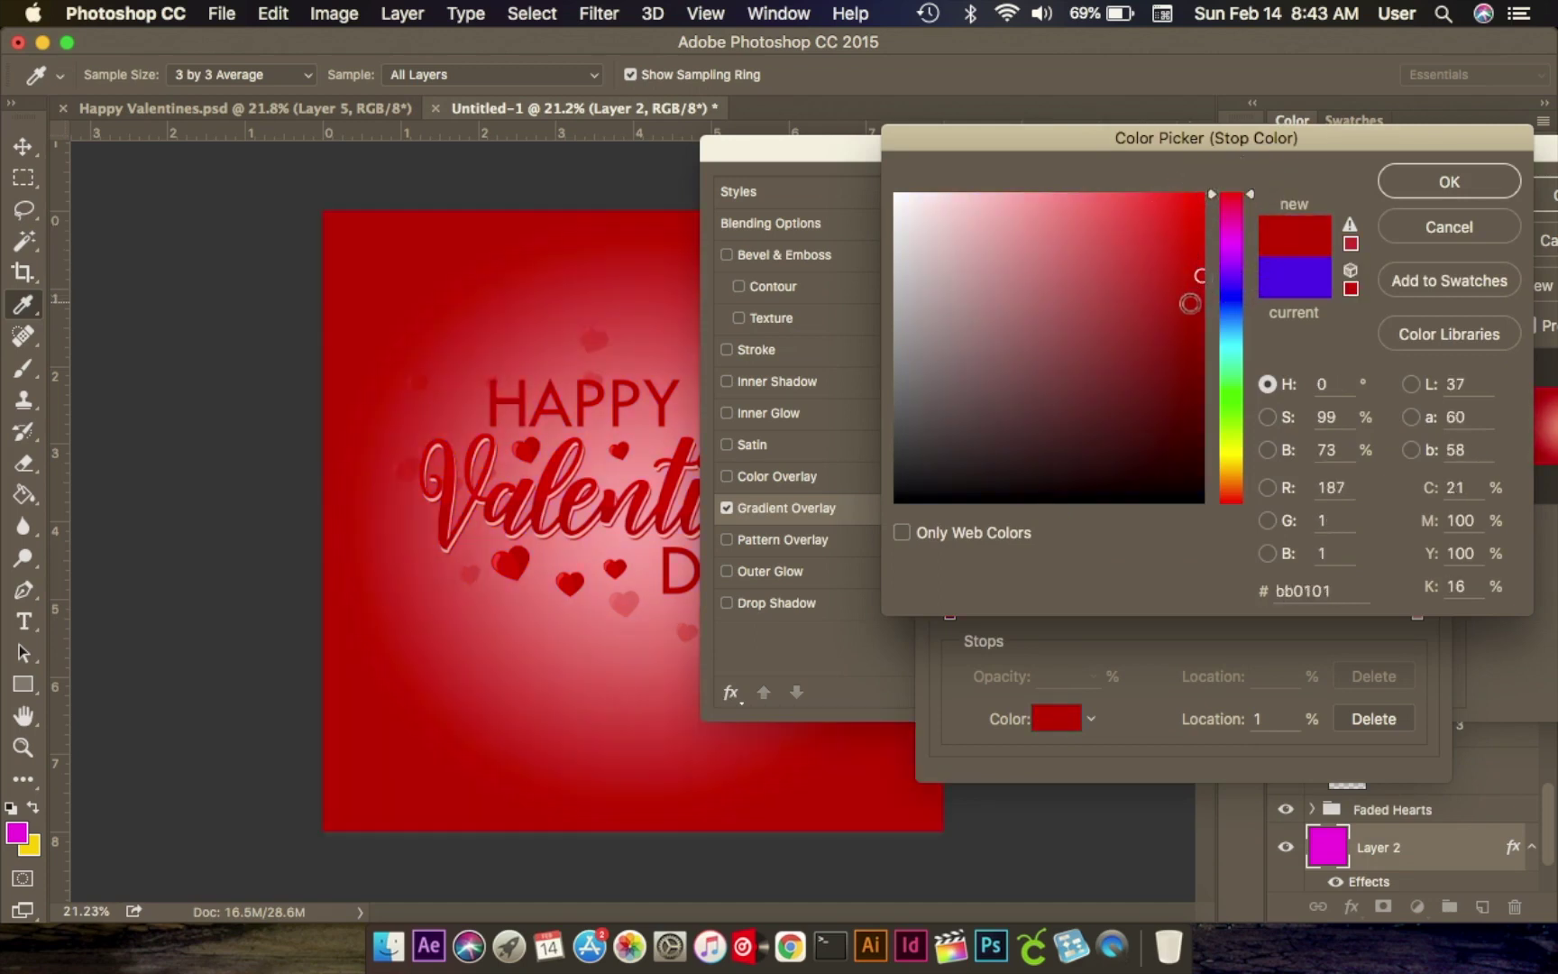
pyautogui.click(1393, 184)
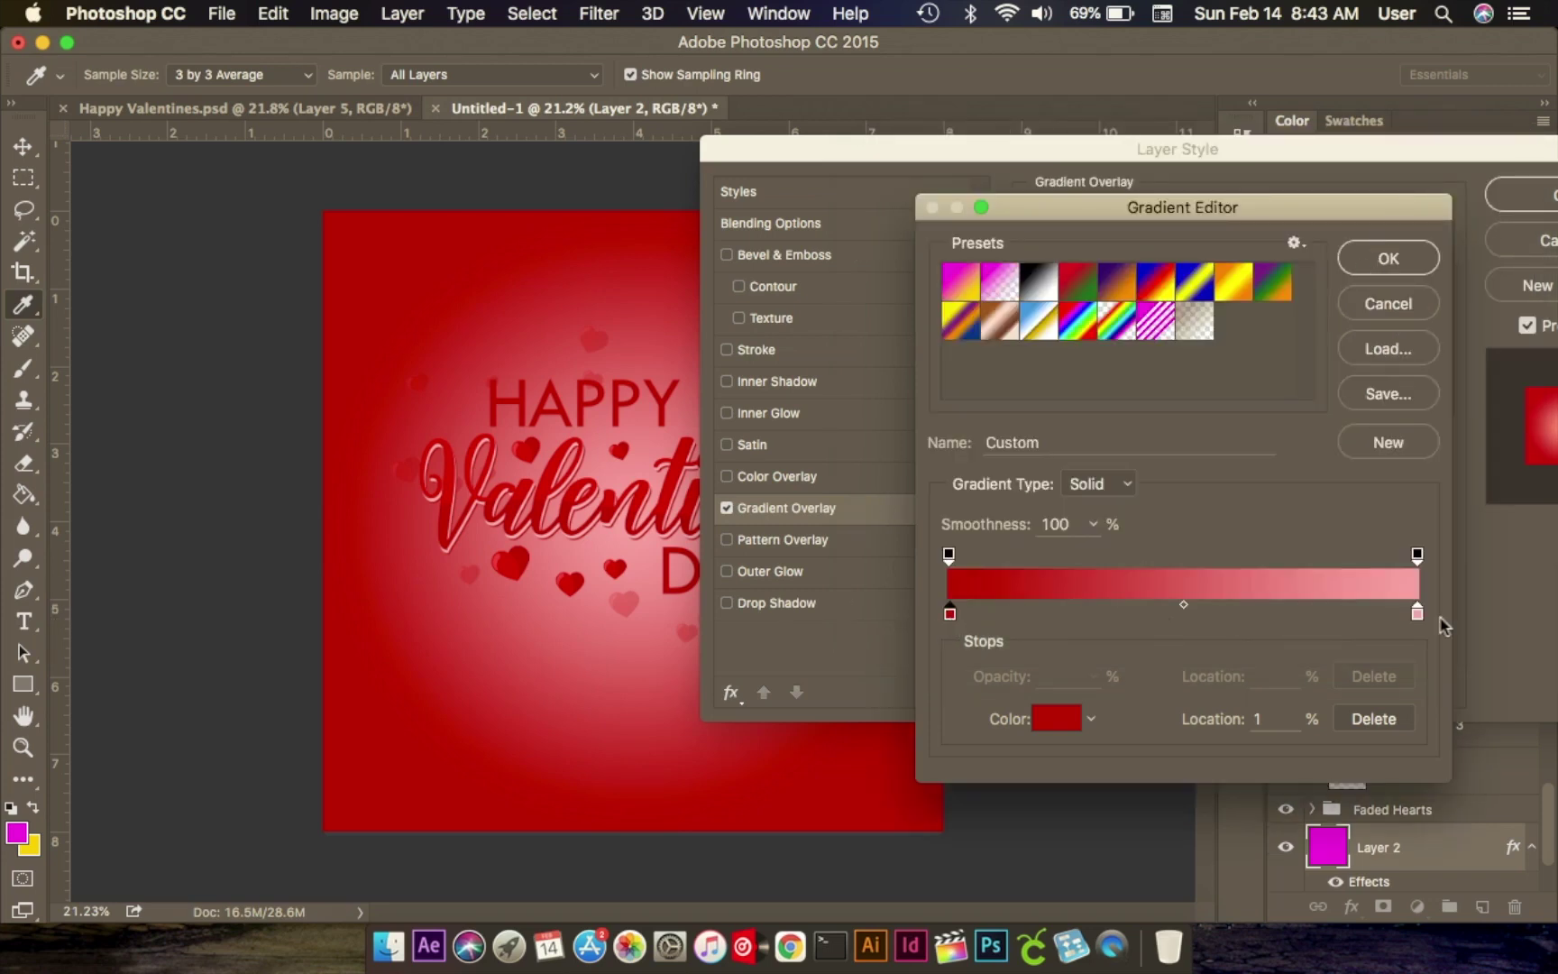
pyautogui.click(1390, 259)
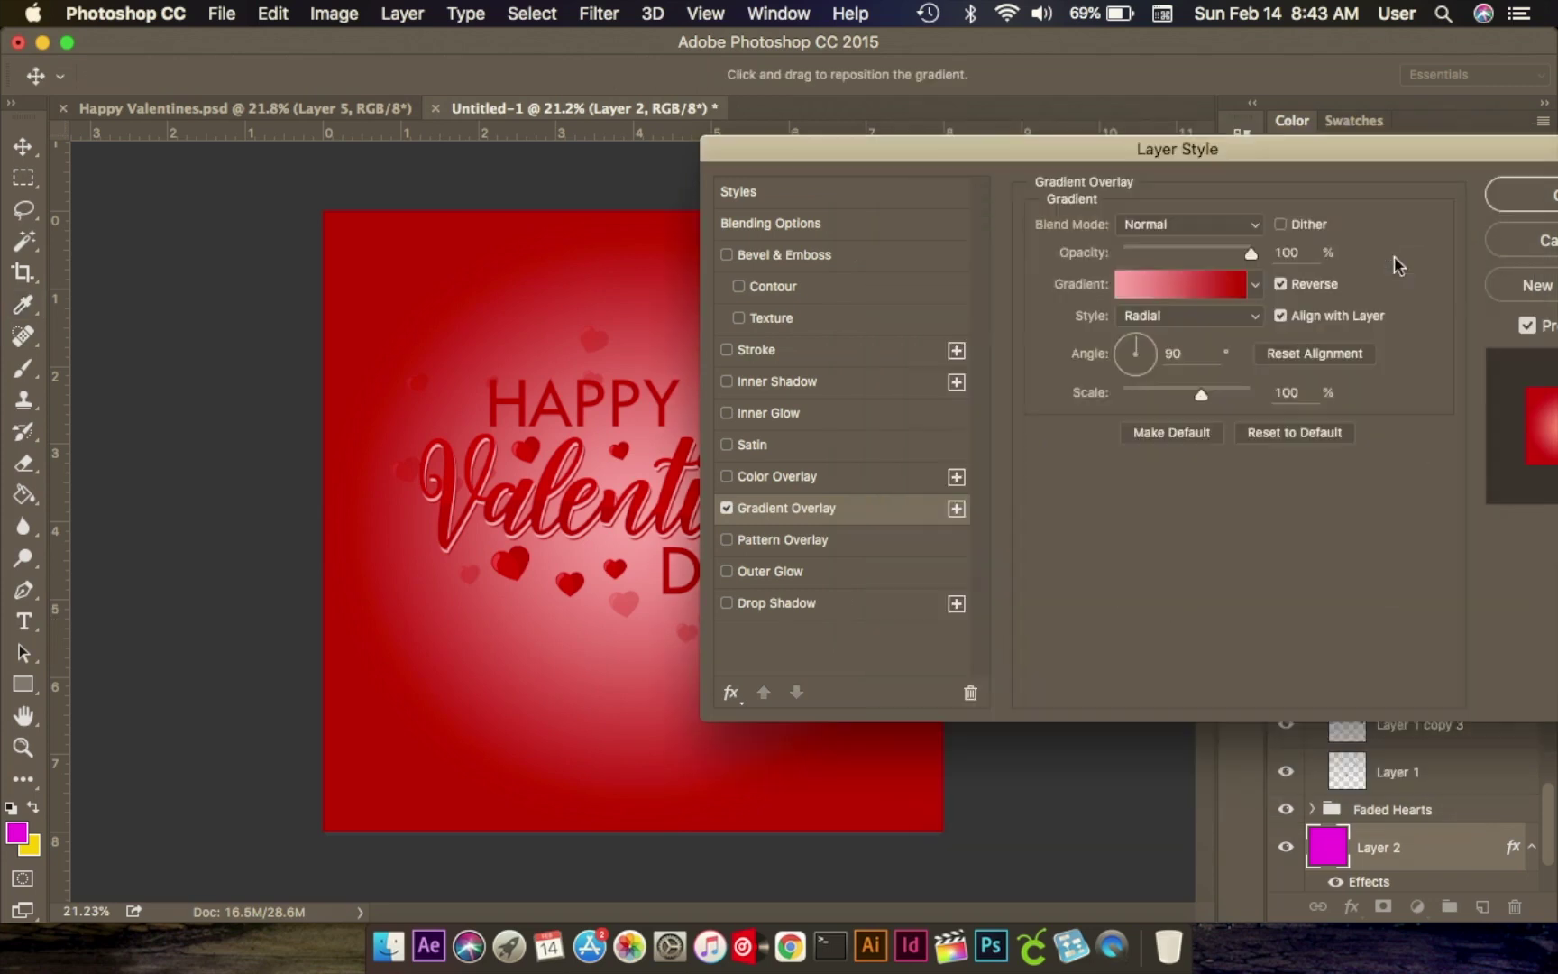
pyautogui.moveTo(1361, 153); pyautogui.dragTo(1039, 146)
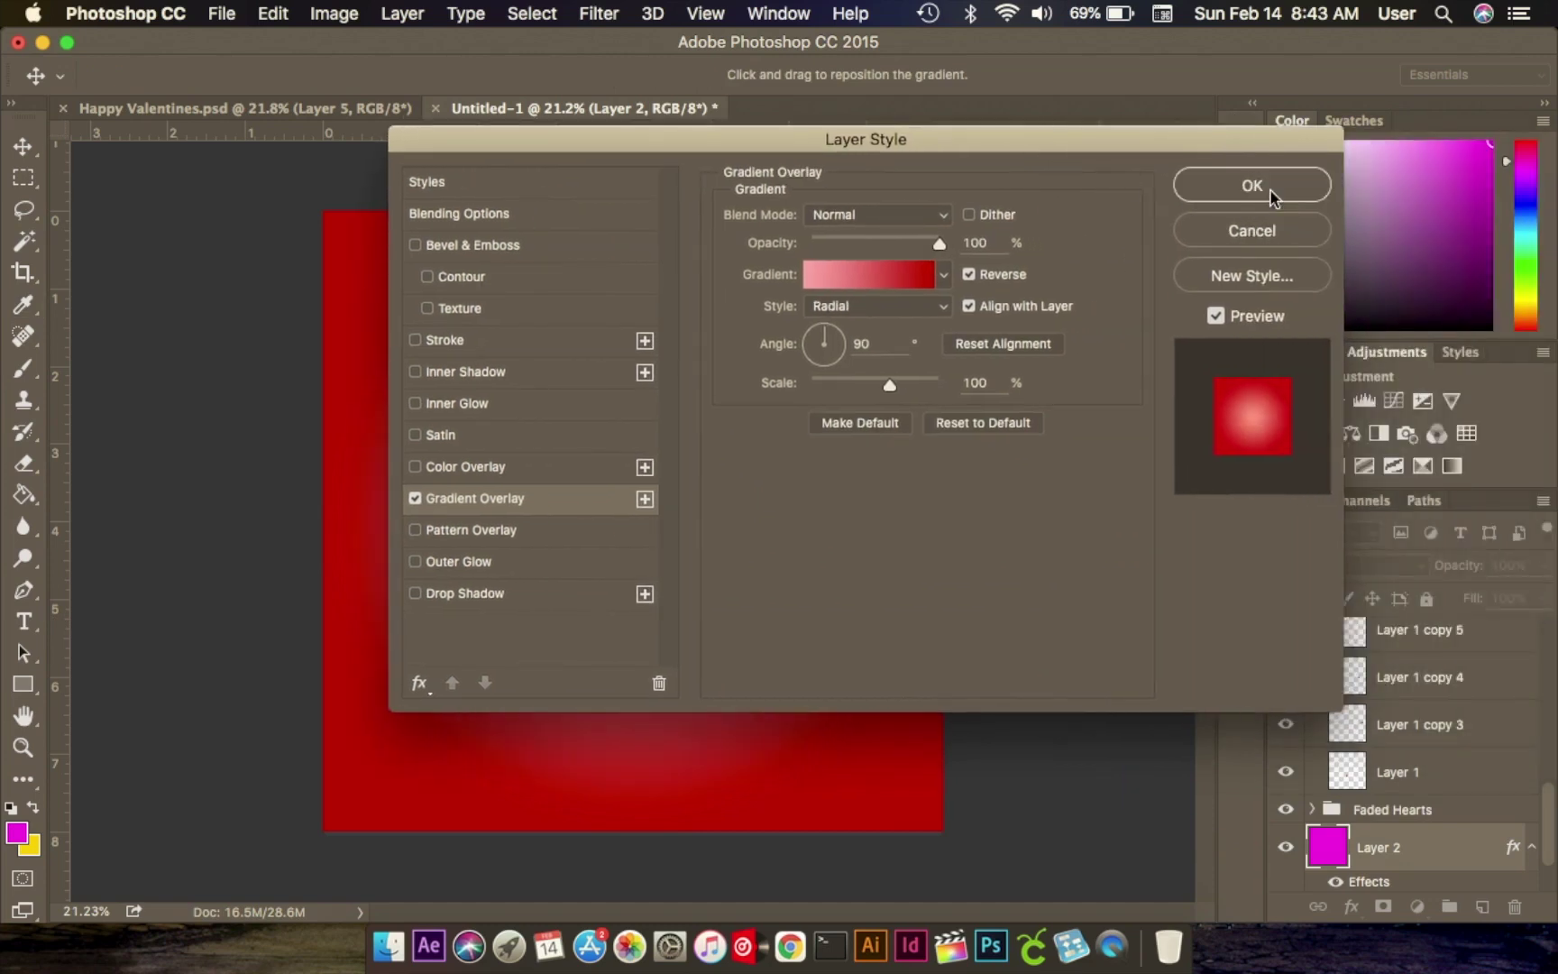
# Apply the gradient overlay, fade Layer 2 to 37% opacity, and view Happy Valentines.psd.
pyautogui.click(1269, 189)
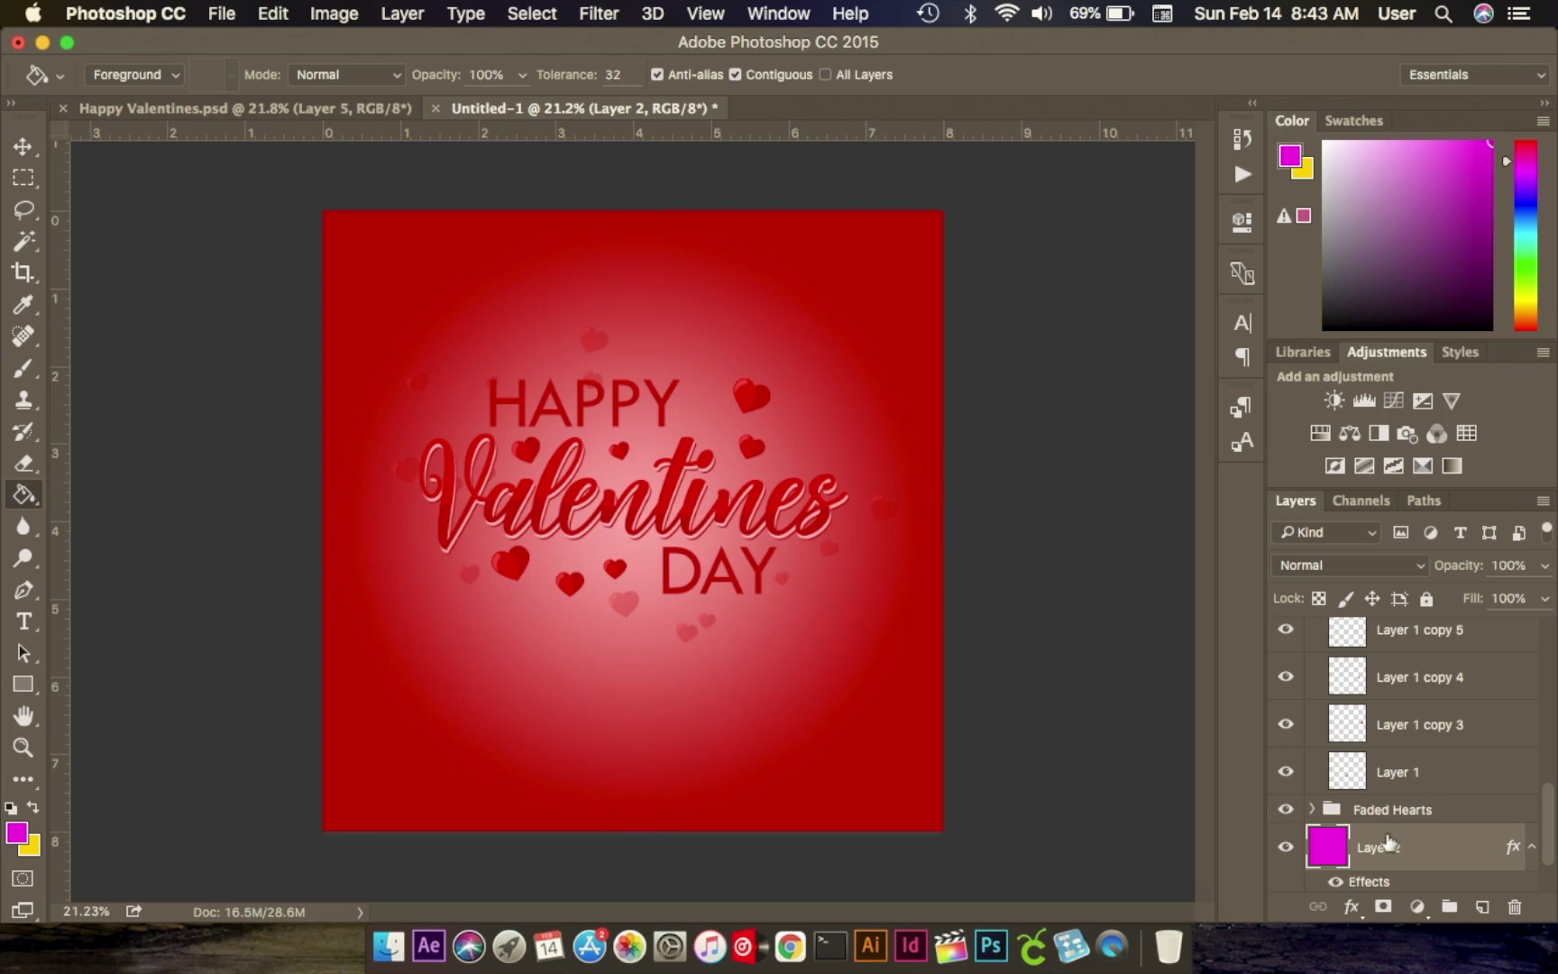
pyautogui.scroll(-2, 1388, 840)
pyautogui.click(1545, 566)
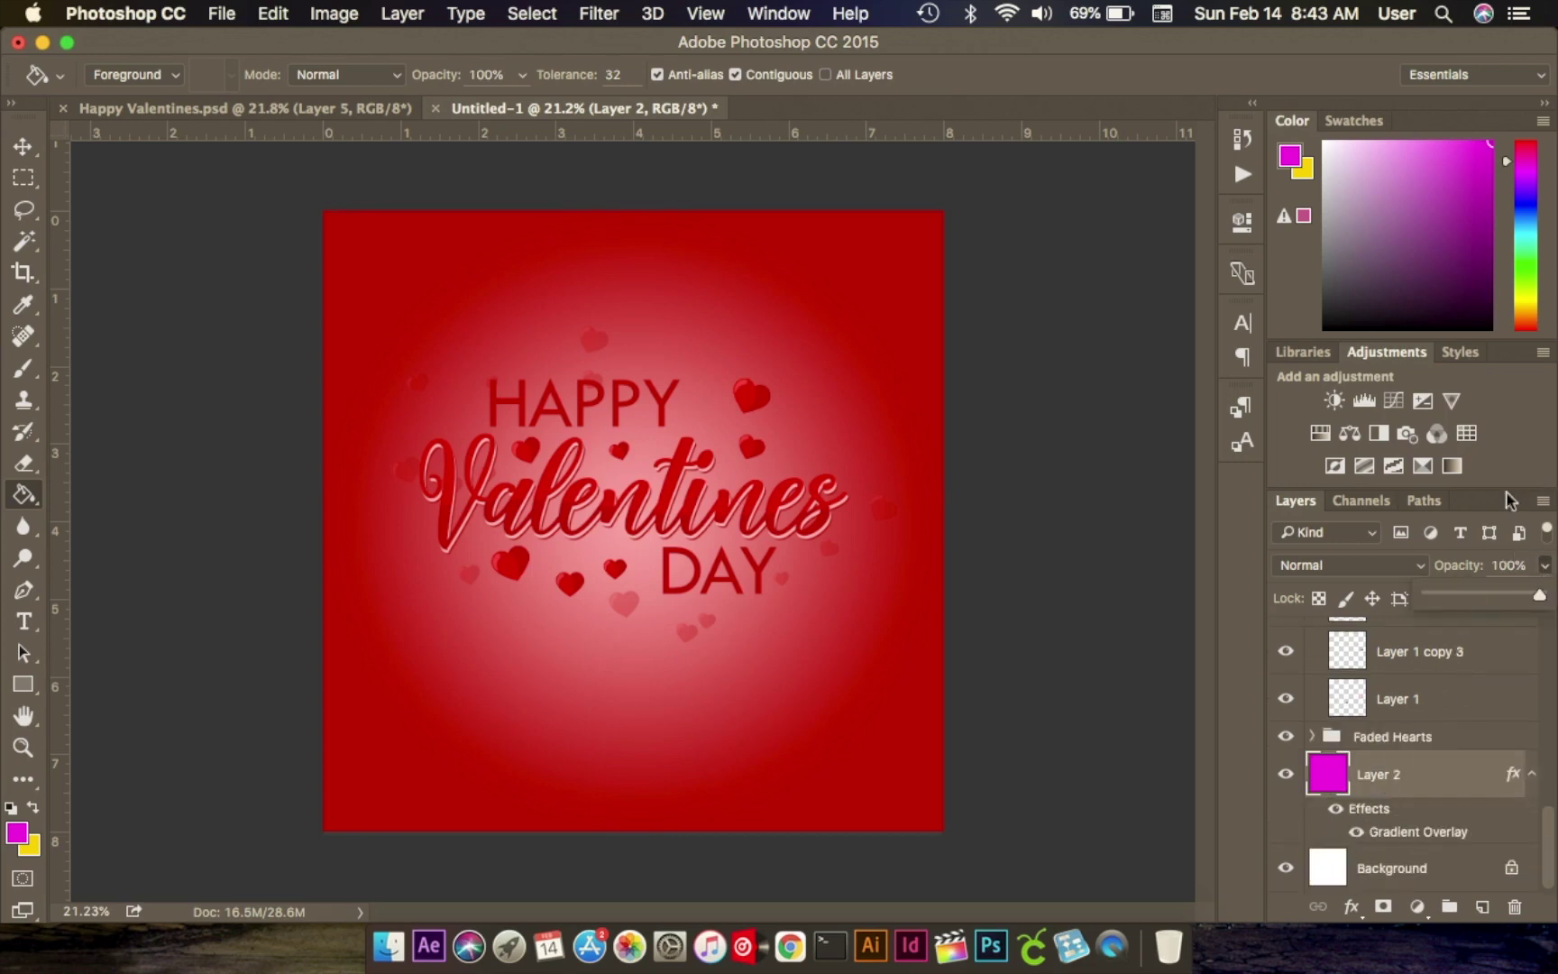
pyautogui.moveTo(1499, 607); pyautogui.dragTo(1453, 599)
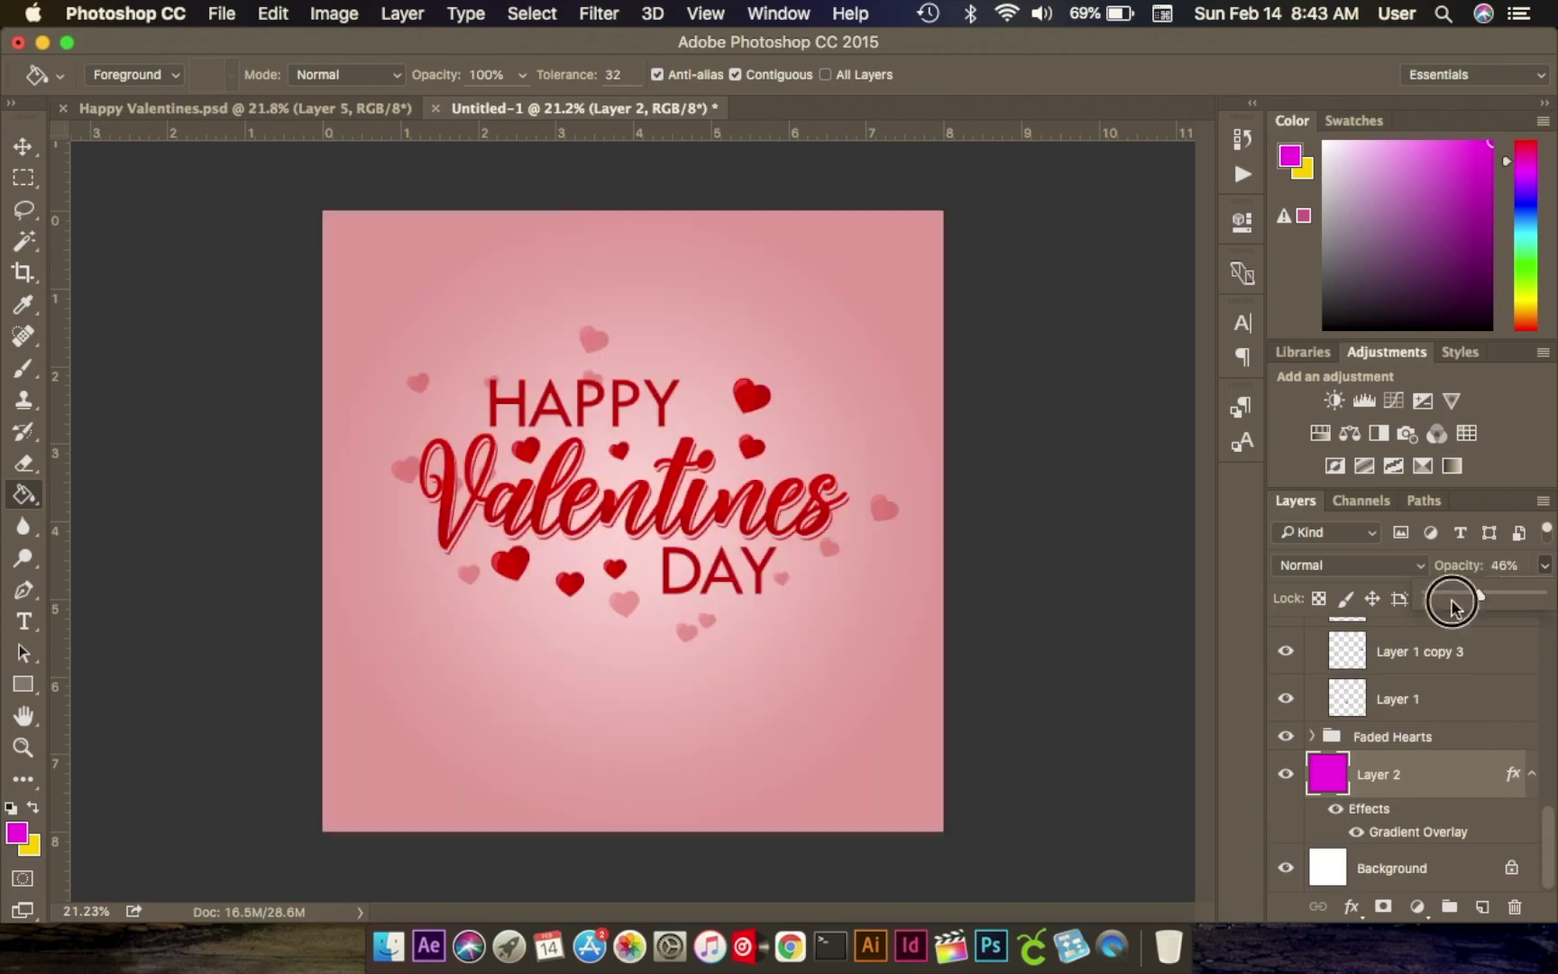
pyautogui.moveTo(1473, 604); pyautogui.dragTo(1473, 604)
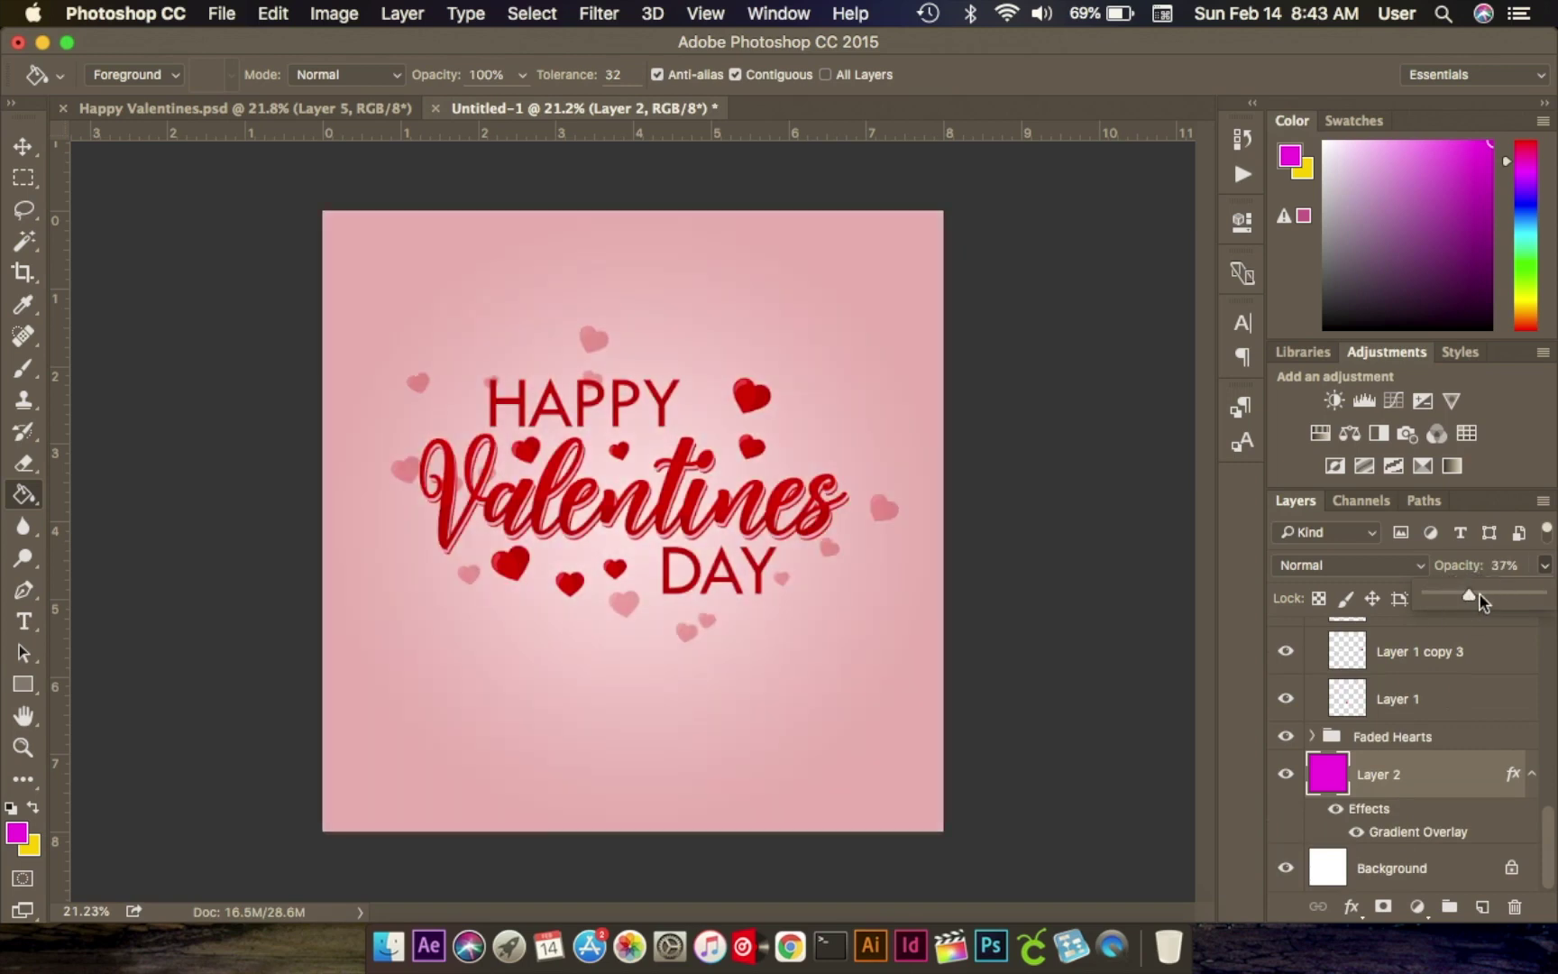
pyautogui.click(259, 109)
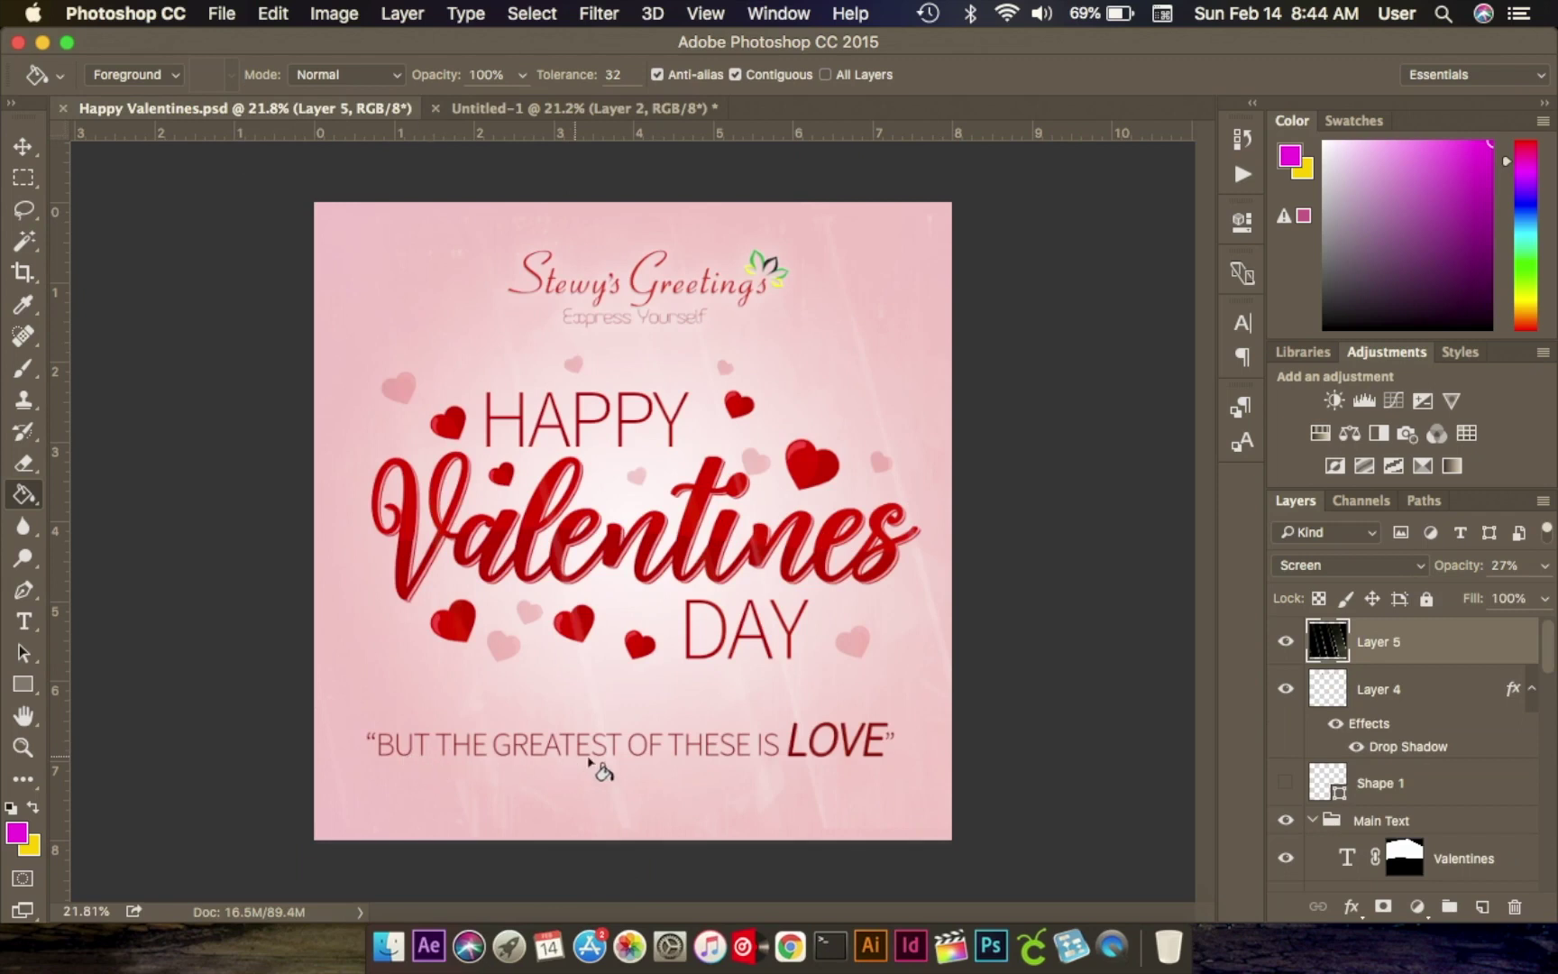
# Compare with Happy Valentines.psd, then select the HAPPY text layer on Untitled-1 with the Move tool.
pyautogui.click(511, 109)
pyautogui.click(267, 114)
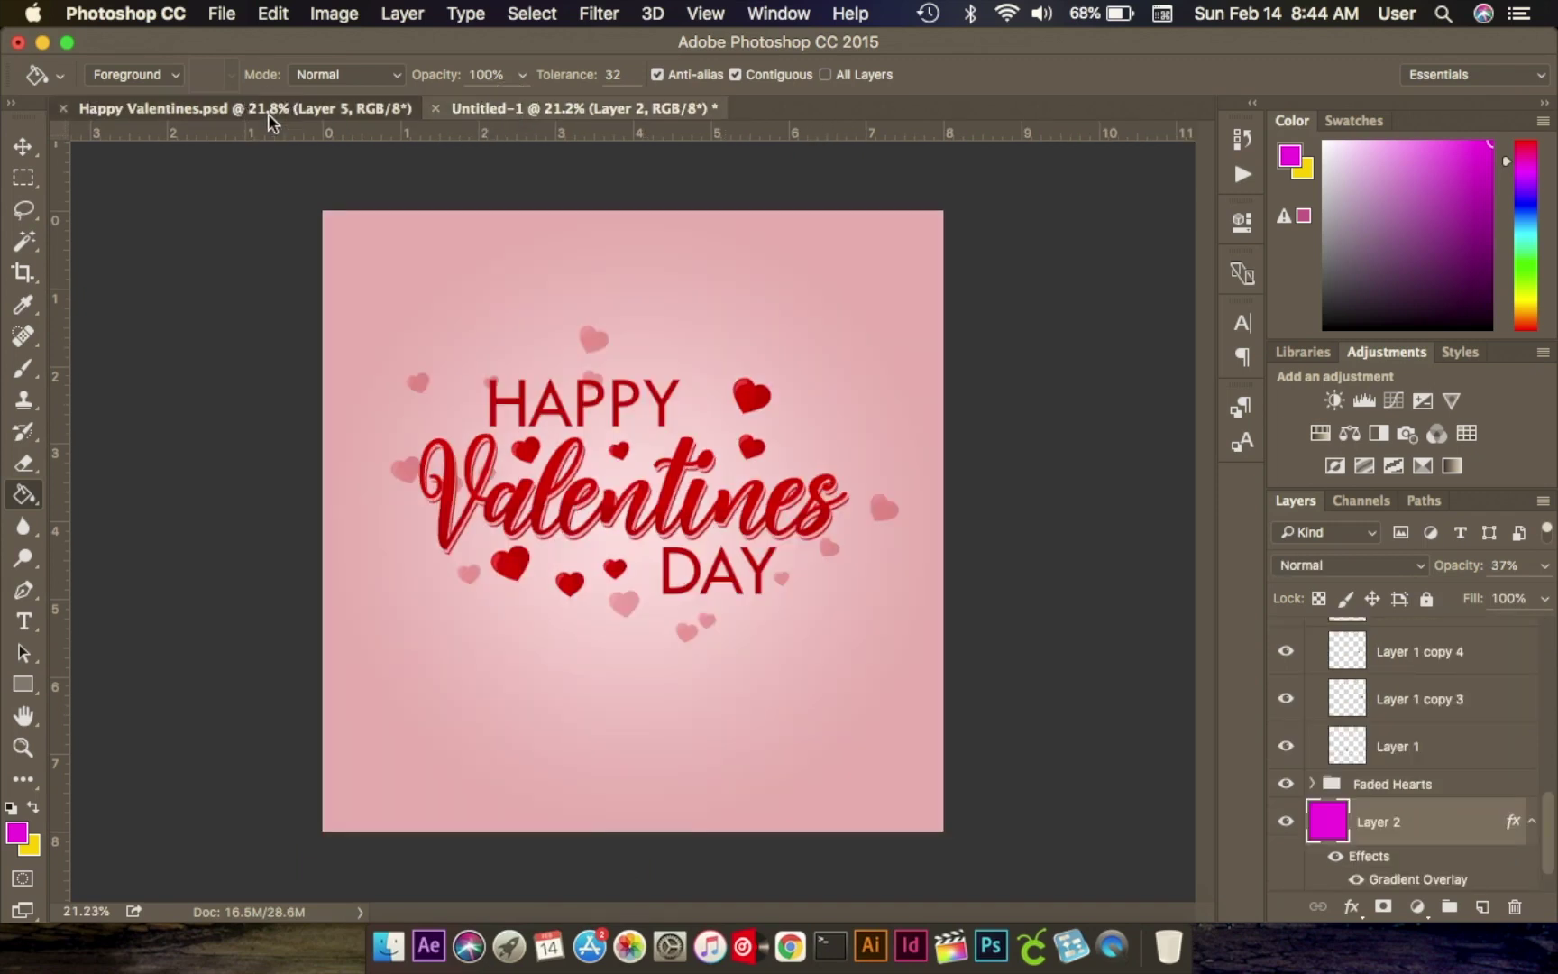
pyautogui.click(611, 113)
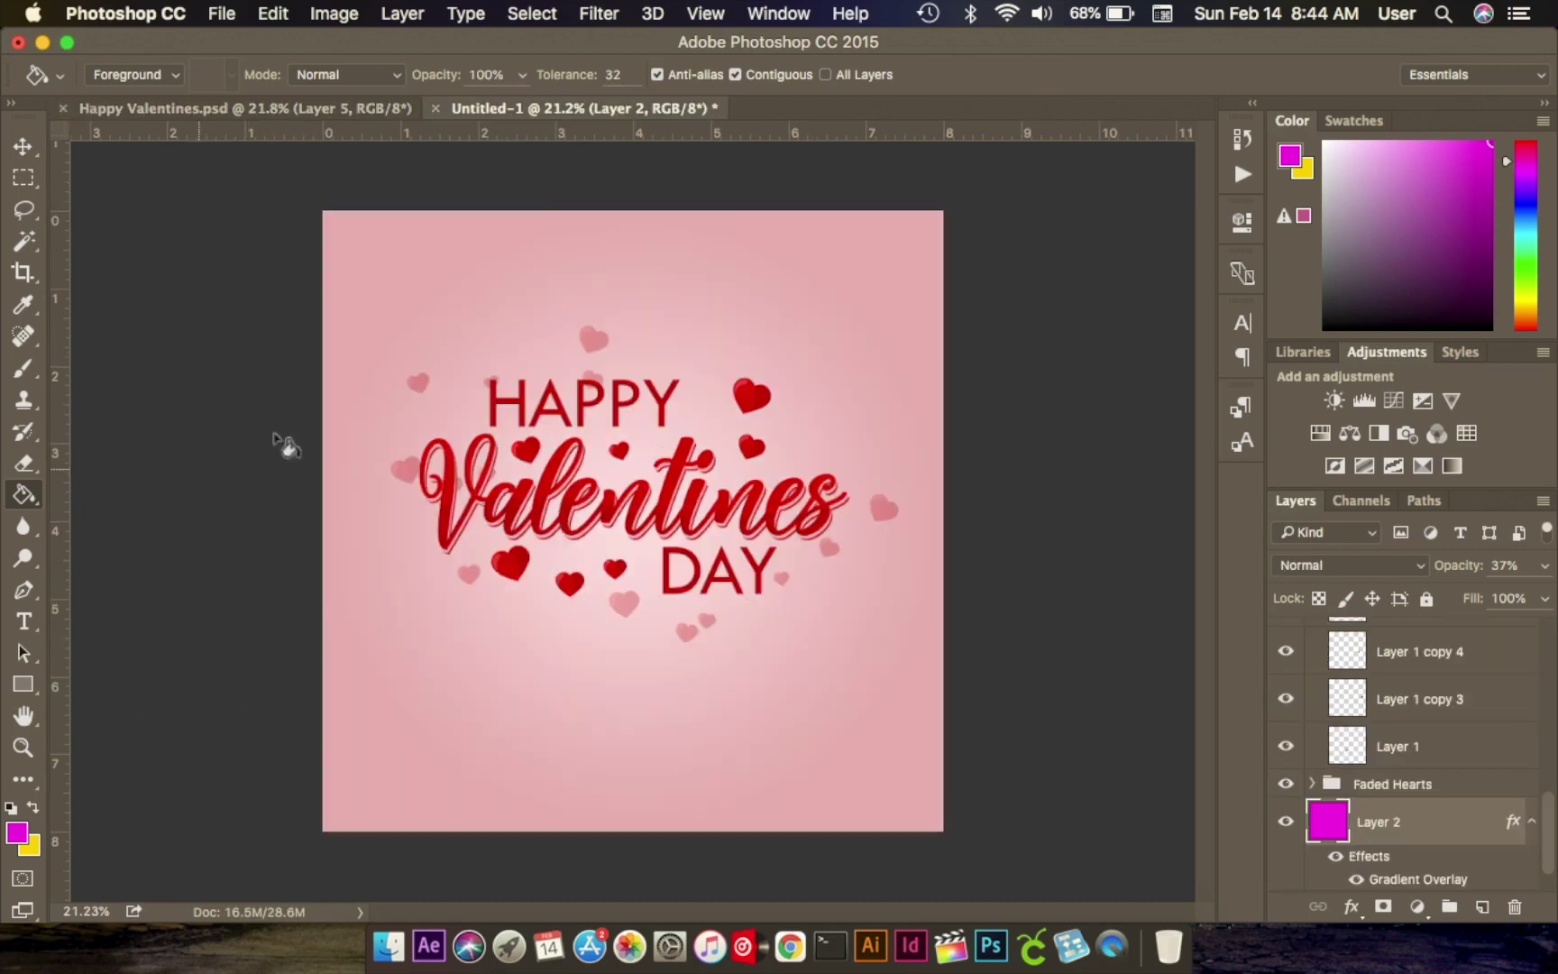
pyautogui.click(26, 147)
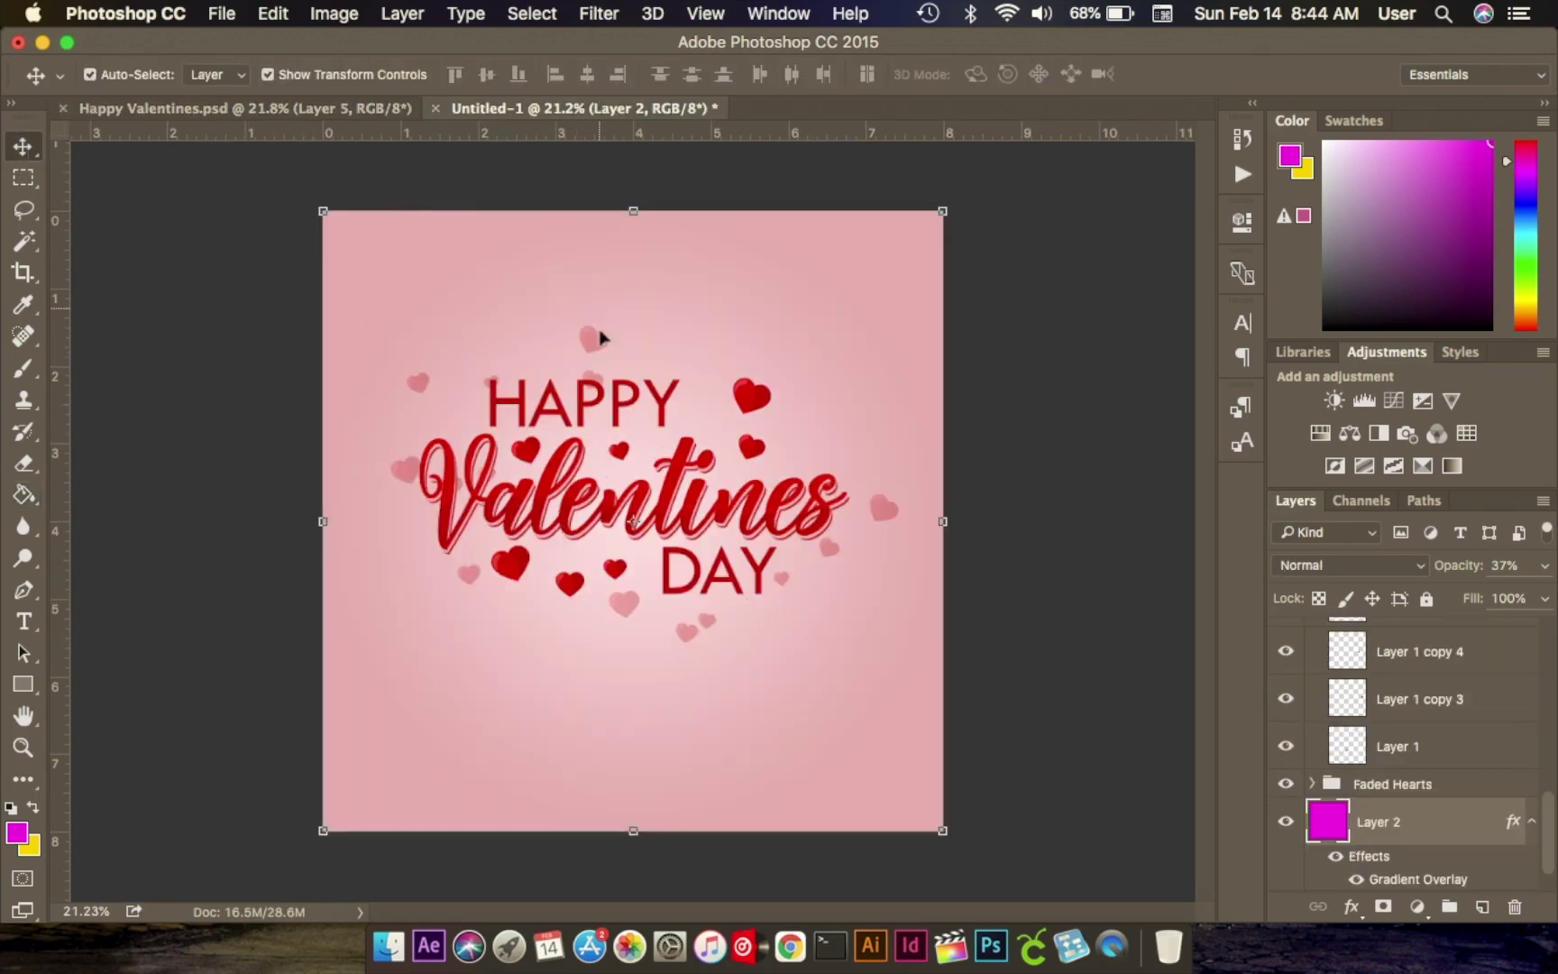
pyautogui.click(601, 402)
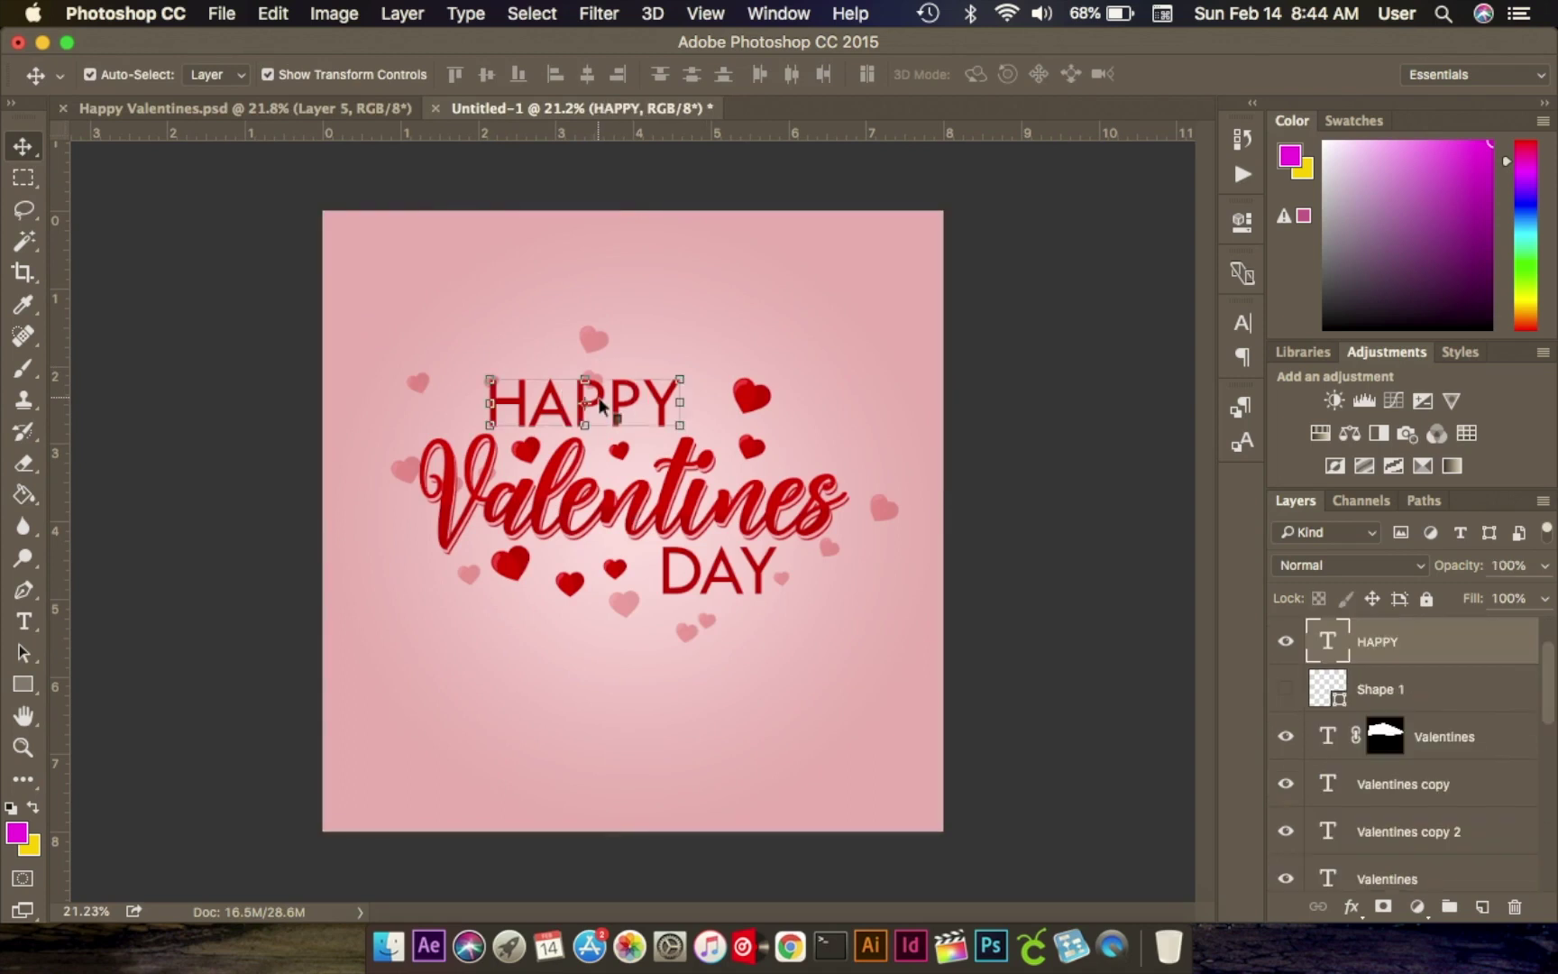
# Duplicate HAPPY below DAY and retype the copy as 'BUT THE GREATEST OF THESE IS LOVE'.
pyautogui.moveTo(601, 402); pyautogui.dragTo(610, 685)
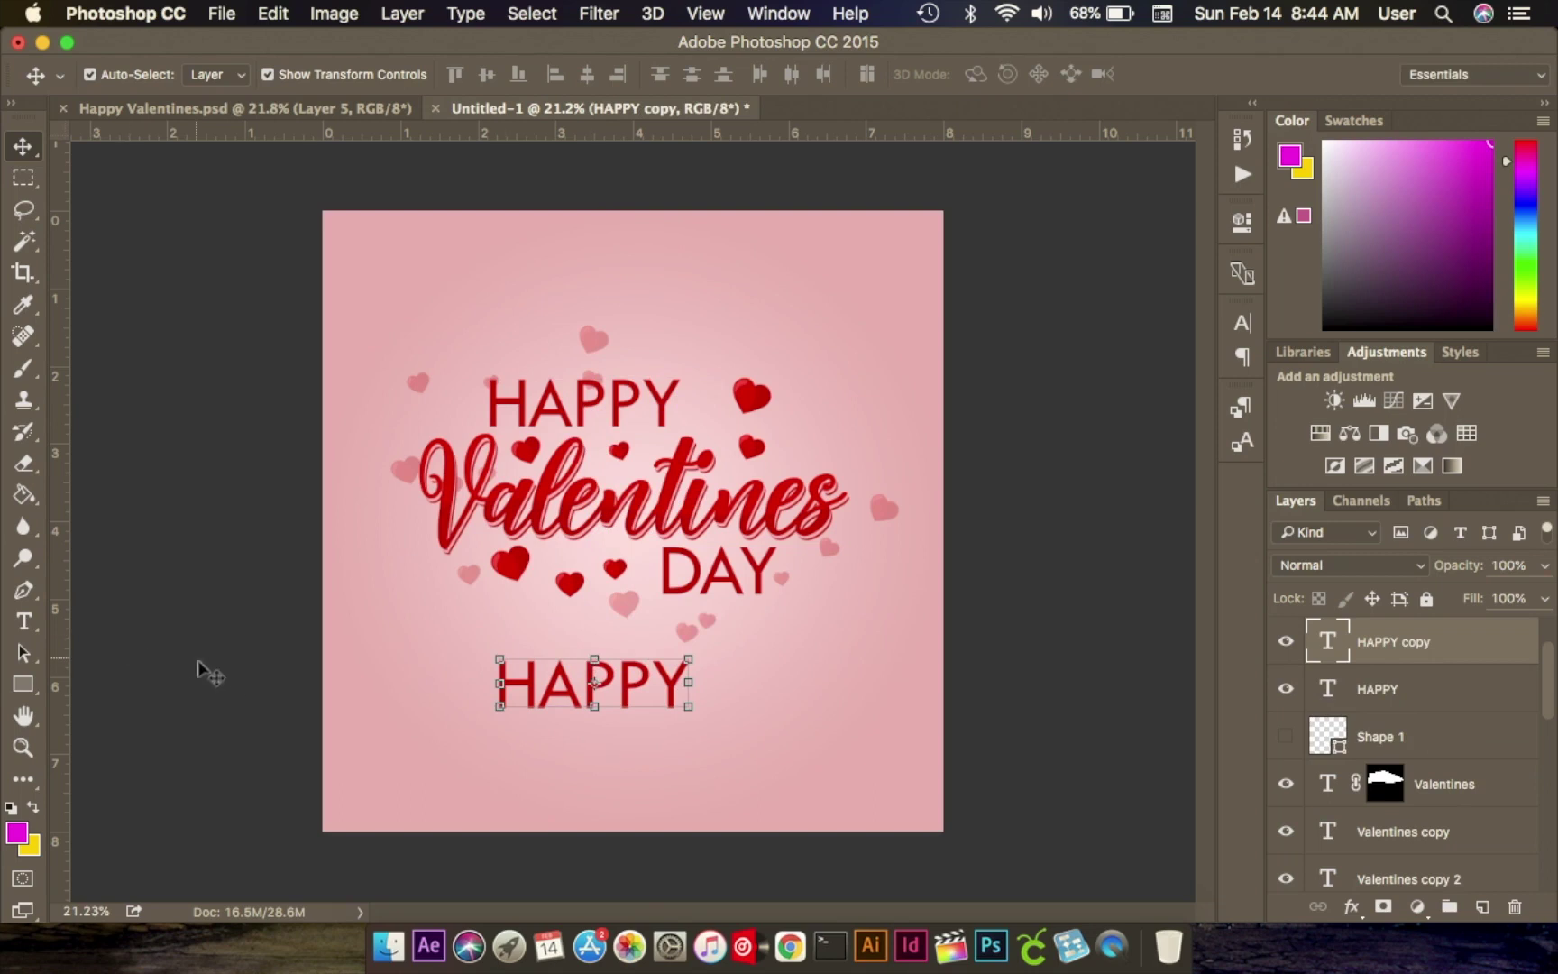
pyautogui.click(21, 625)
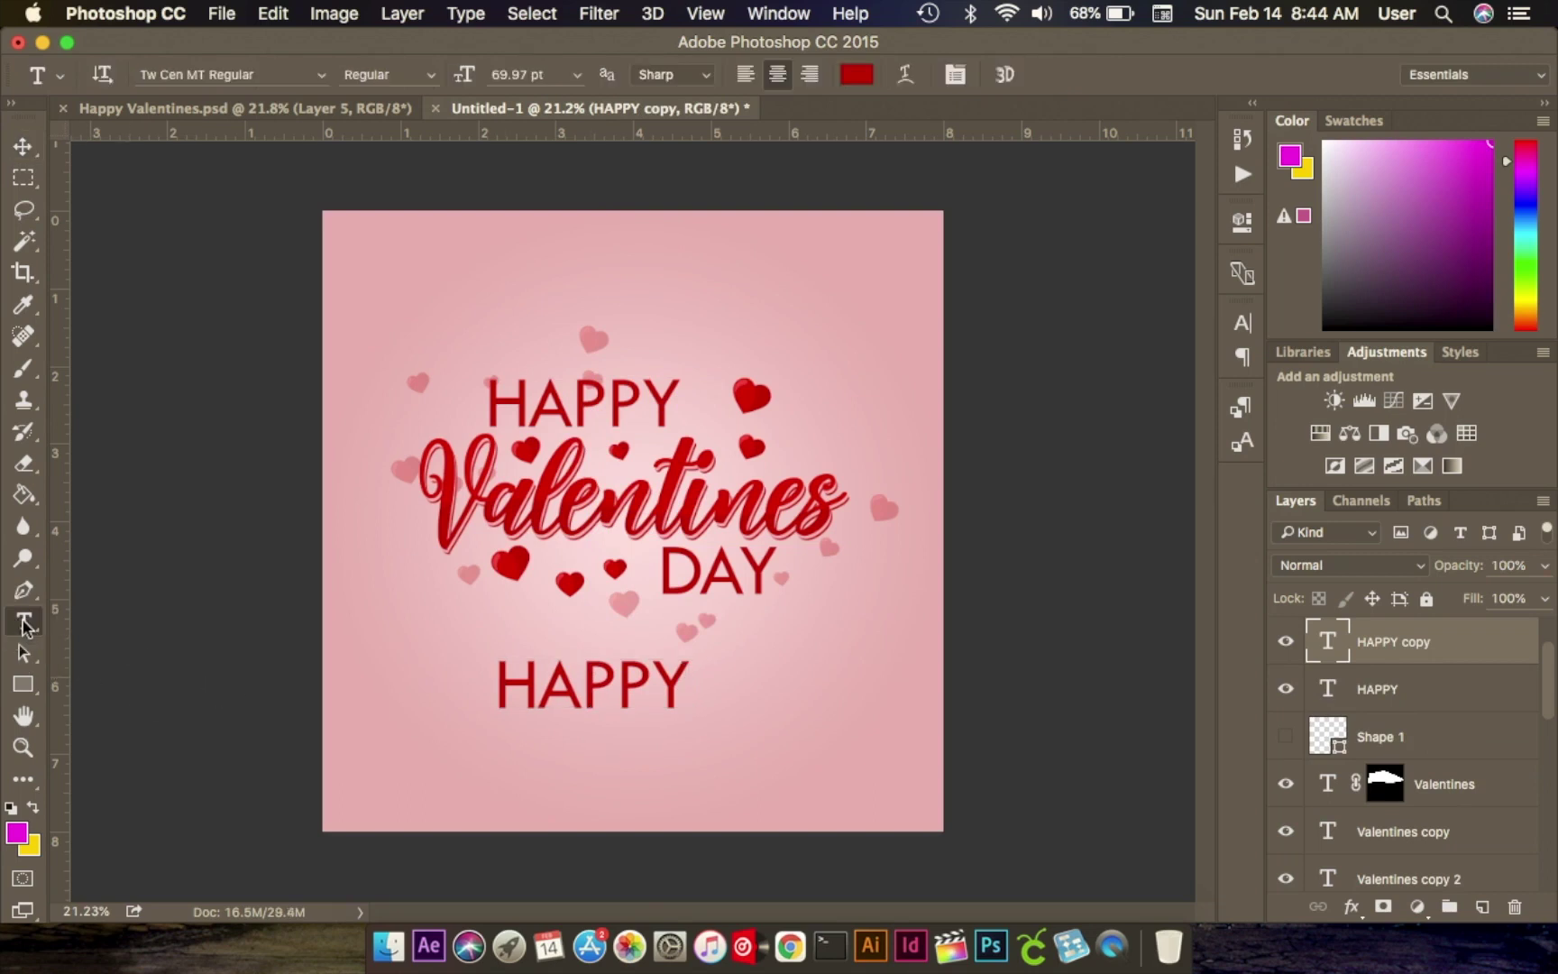
pyautogui.click(596, 678)
pyautogui.doubleClick(591, 682)
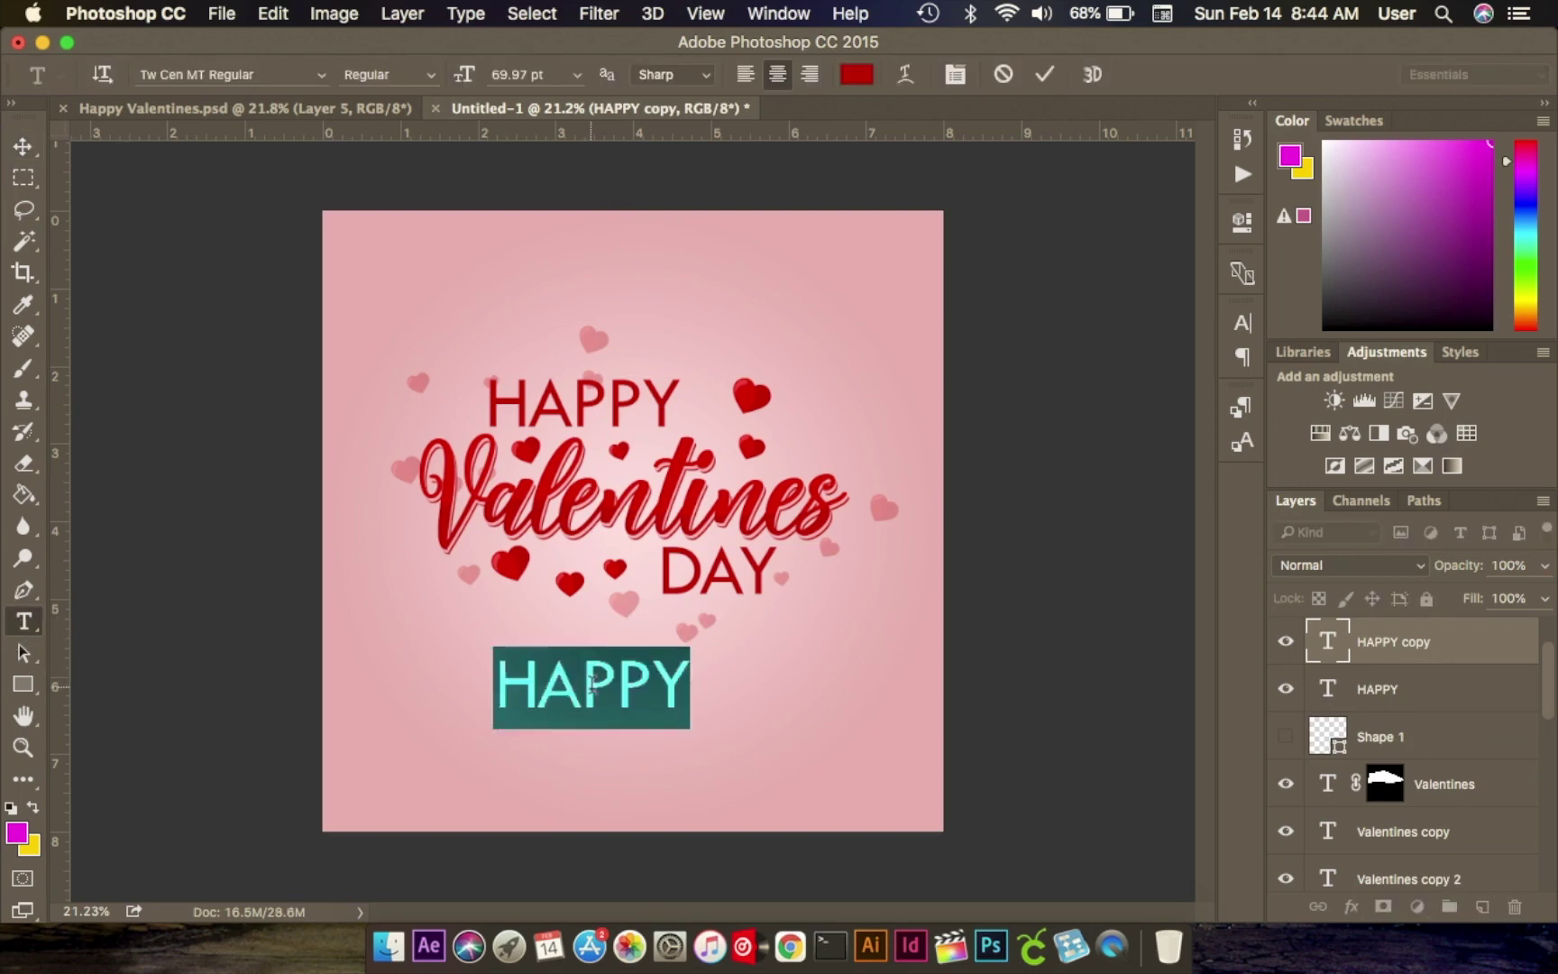
pyautogui.write('"Bu')
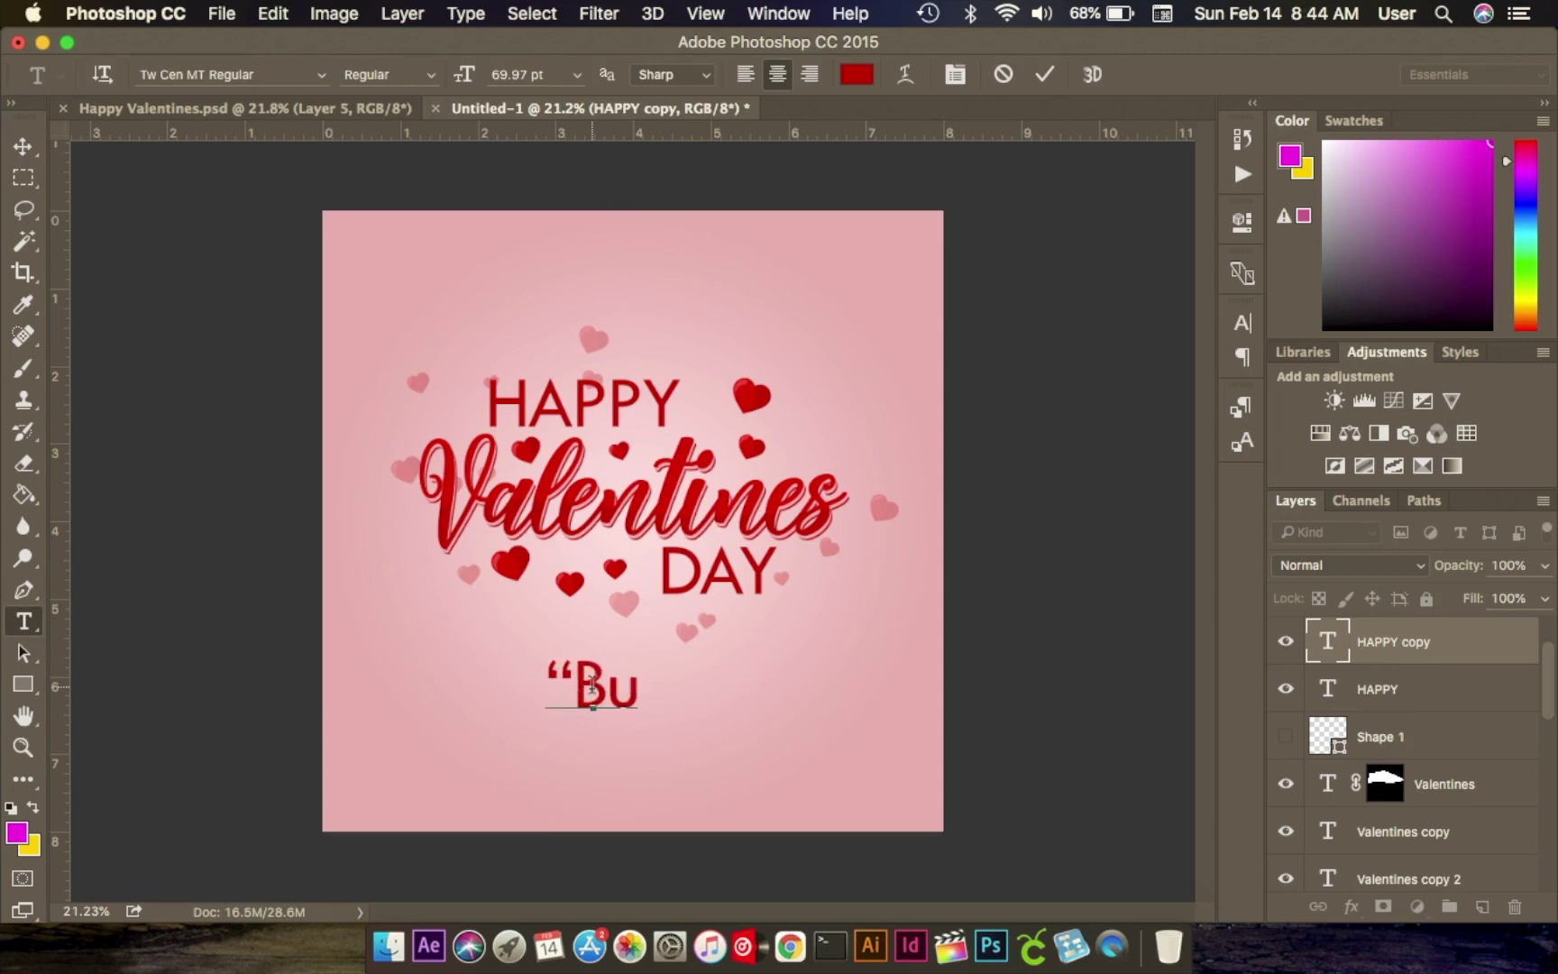
pyautogui.press('BackSpace')
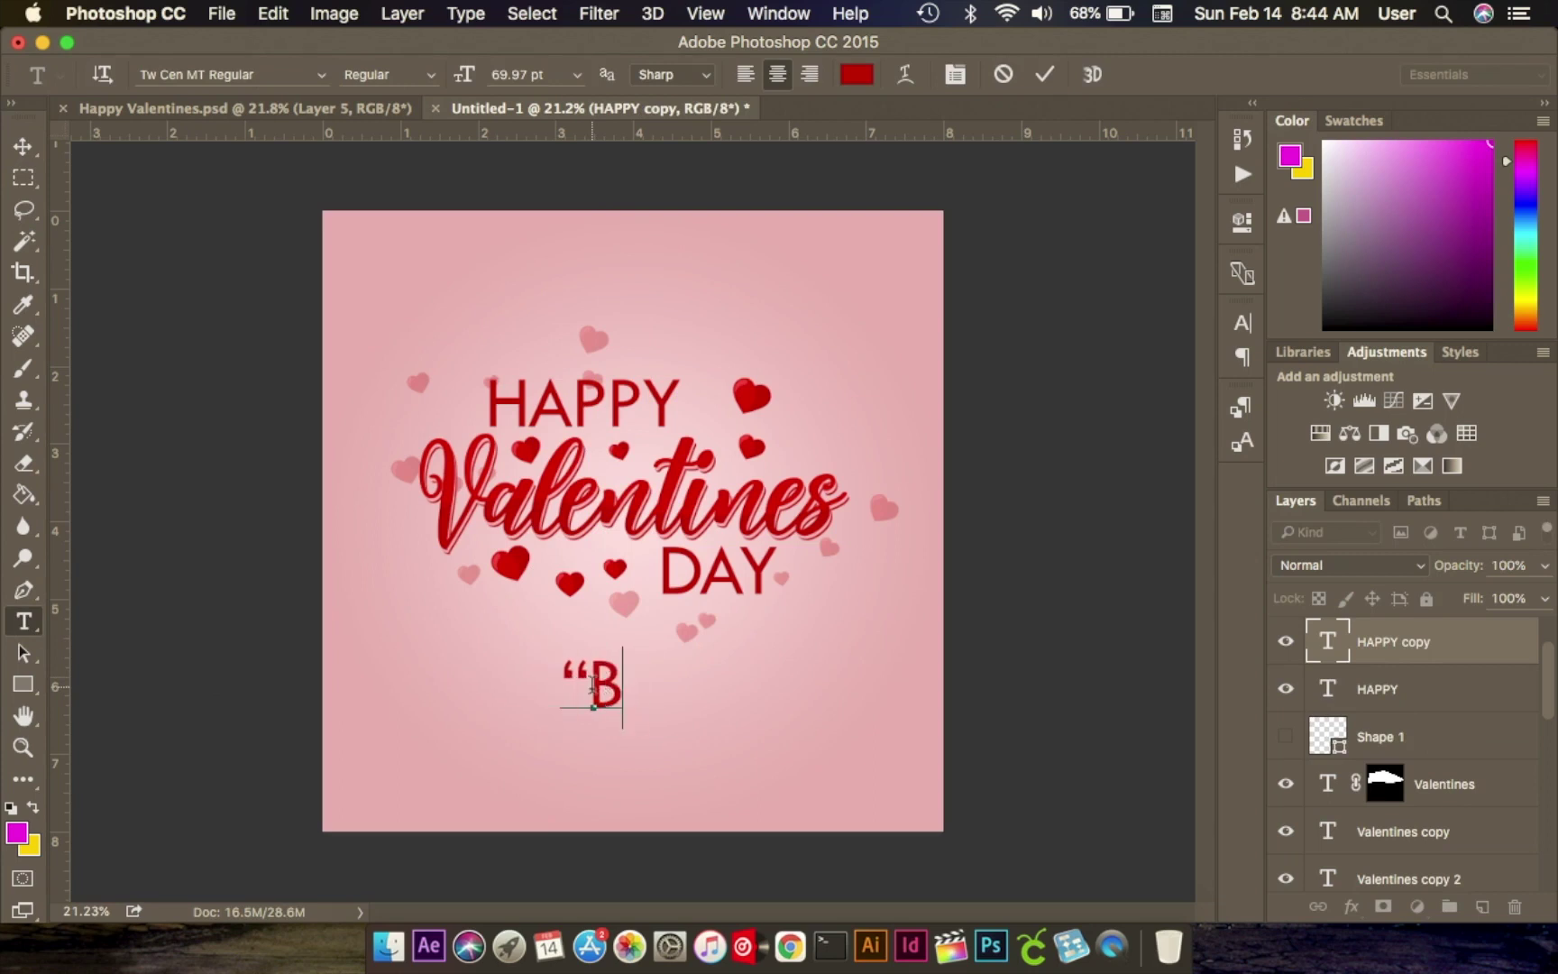
pyautogui.write('UT T')
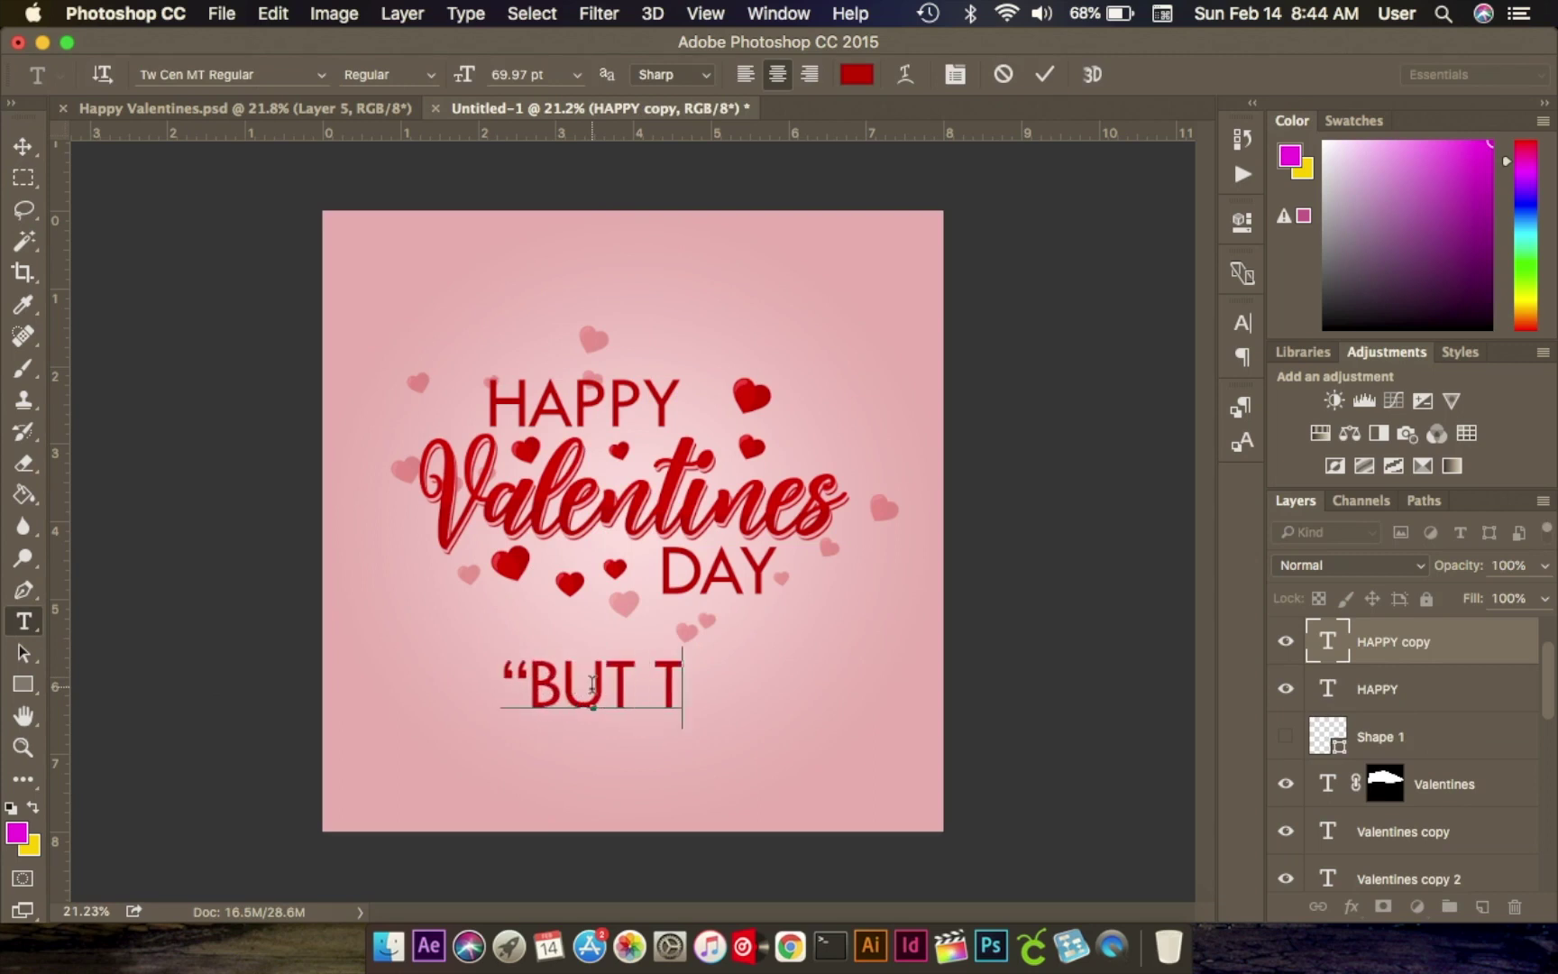
pyautogui.write('HE GREATEST OF THESE IS')
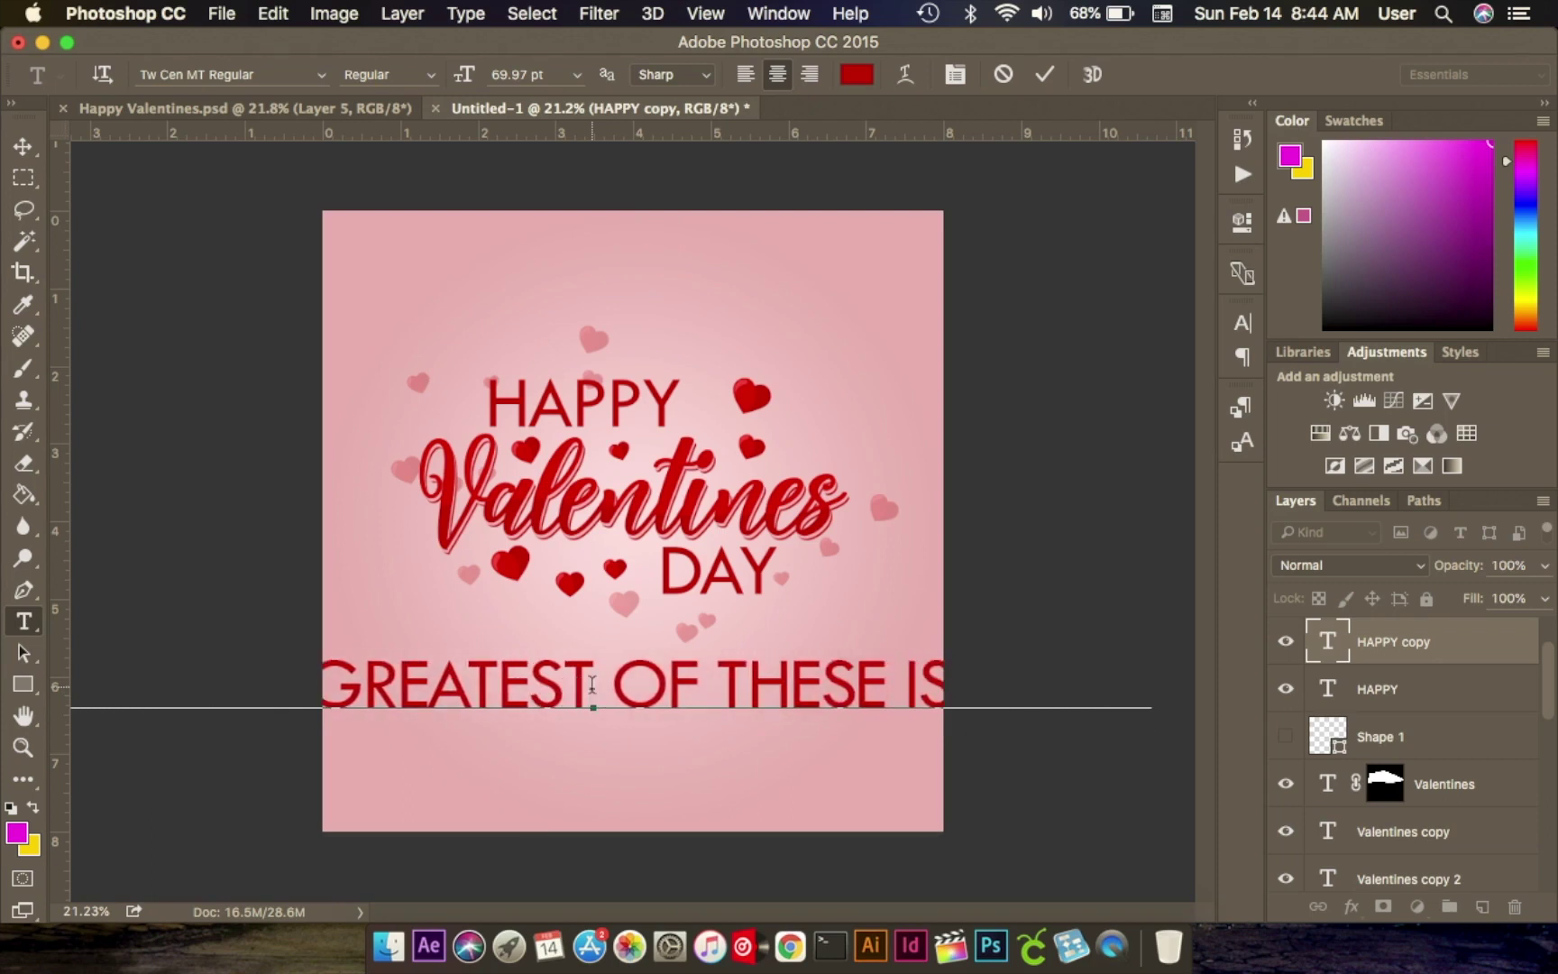
pyautogui.press('super')
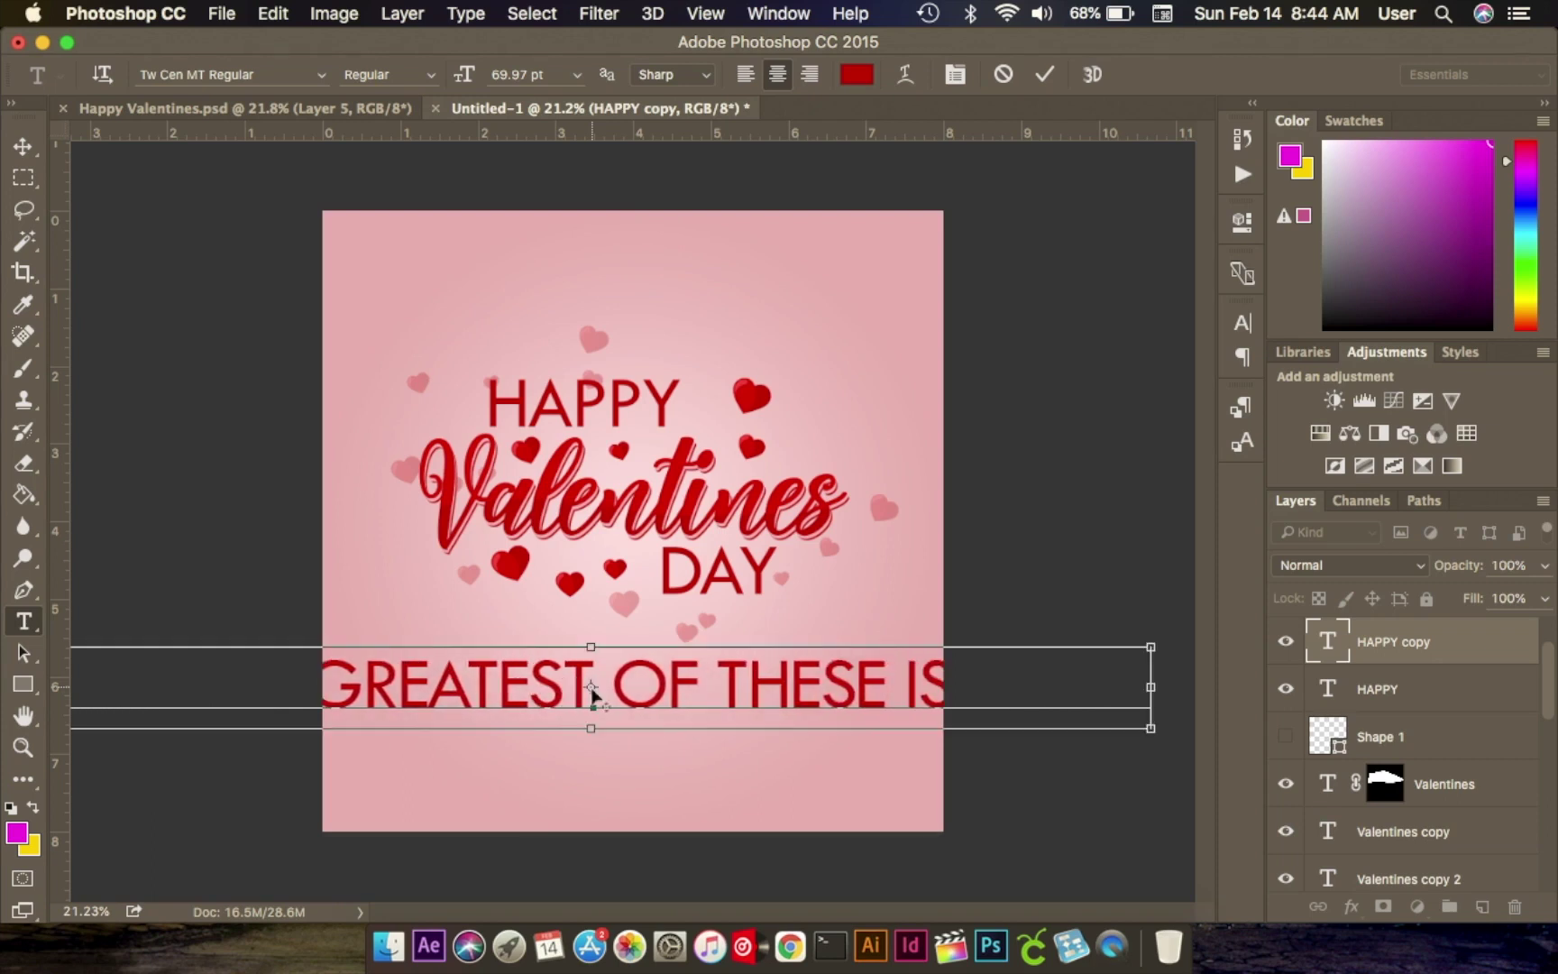
# Set the quote's font size to 30 pt, commit it, and shift it slightly right.
pyautogui.press('super+a')
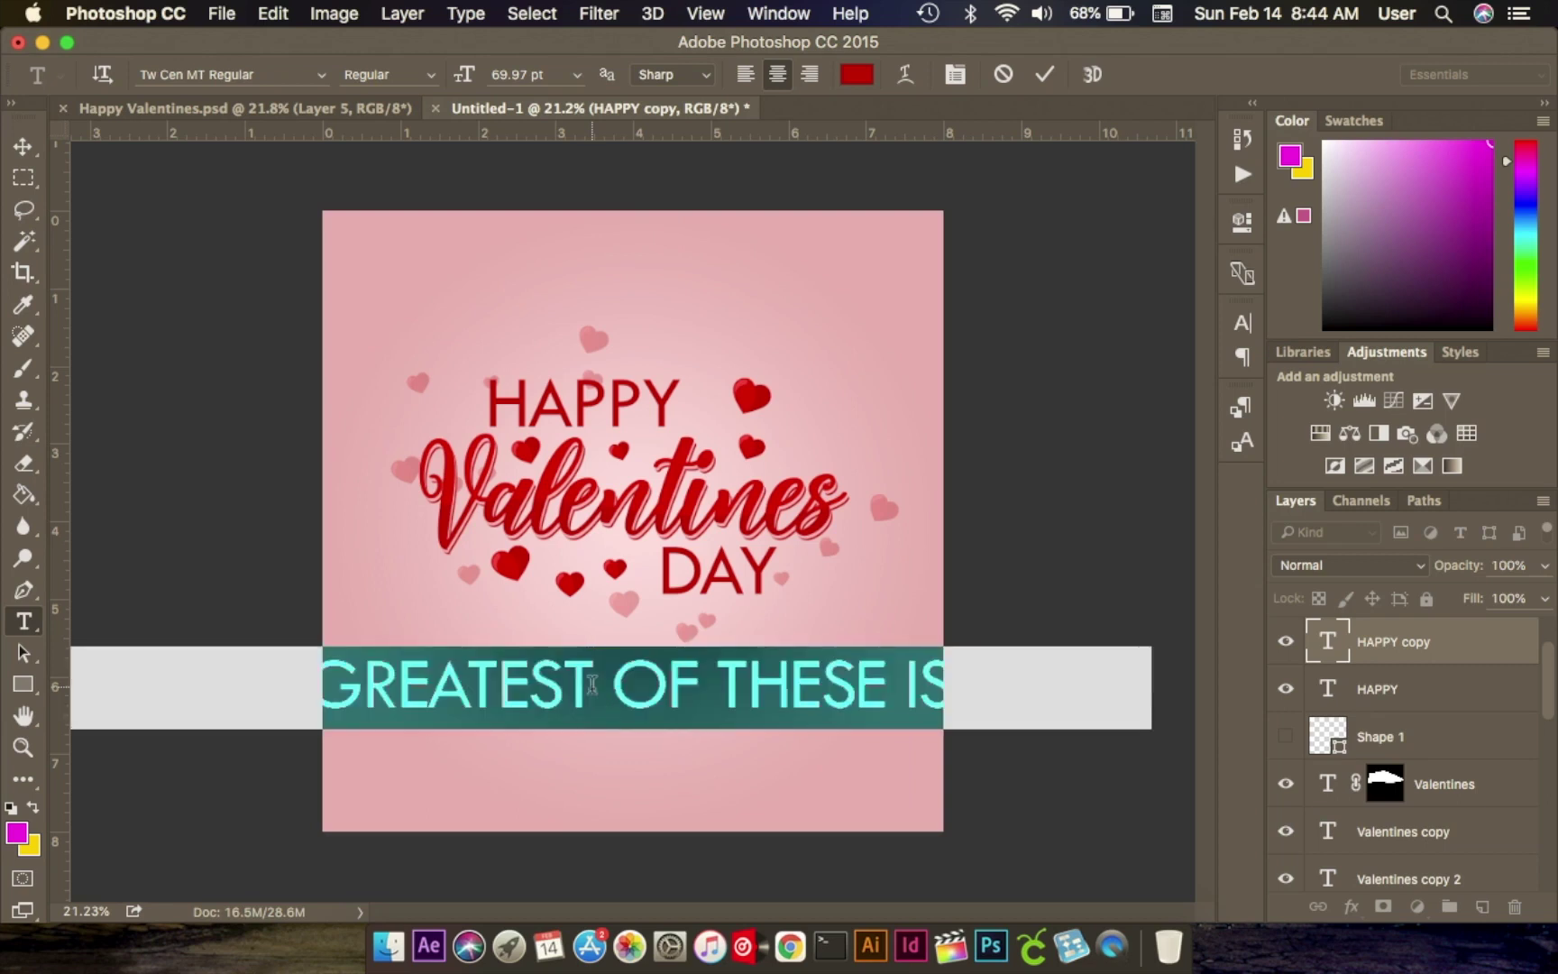
pyautogui.click(539, 80)
pyautogui.write('60.97')
pyautogui.press('Return')
pyautogui.hotkey('shift', 'Down')
pyautogui.hotkey('shift', 'Down')
pyautogui.hotkey('shift', 'Down')
pyautogui.press('Down')
pyautogui.press('Down')
pyautogui.press('Down')
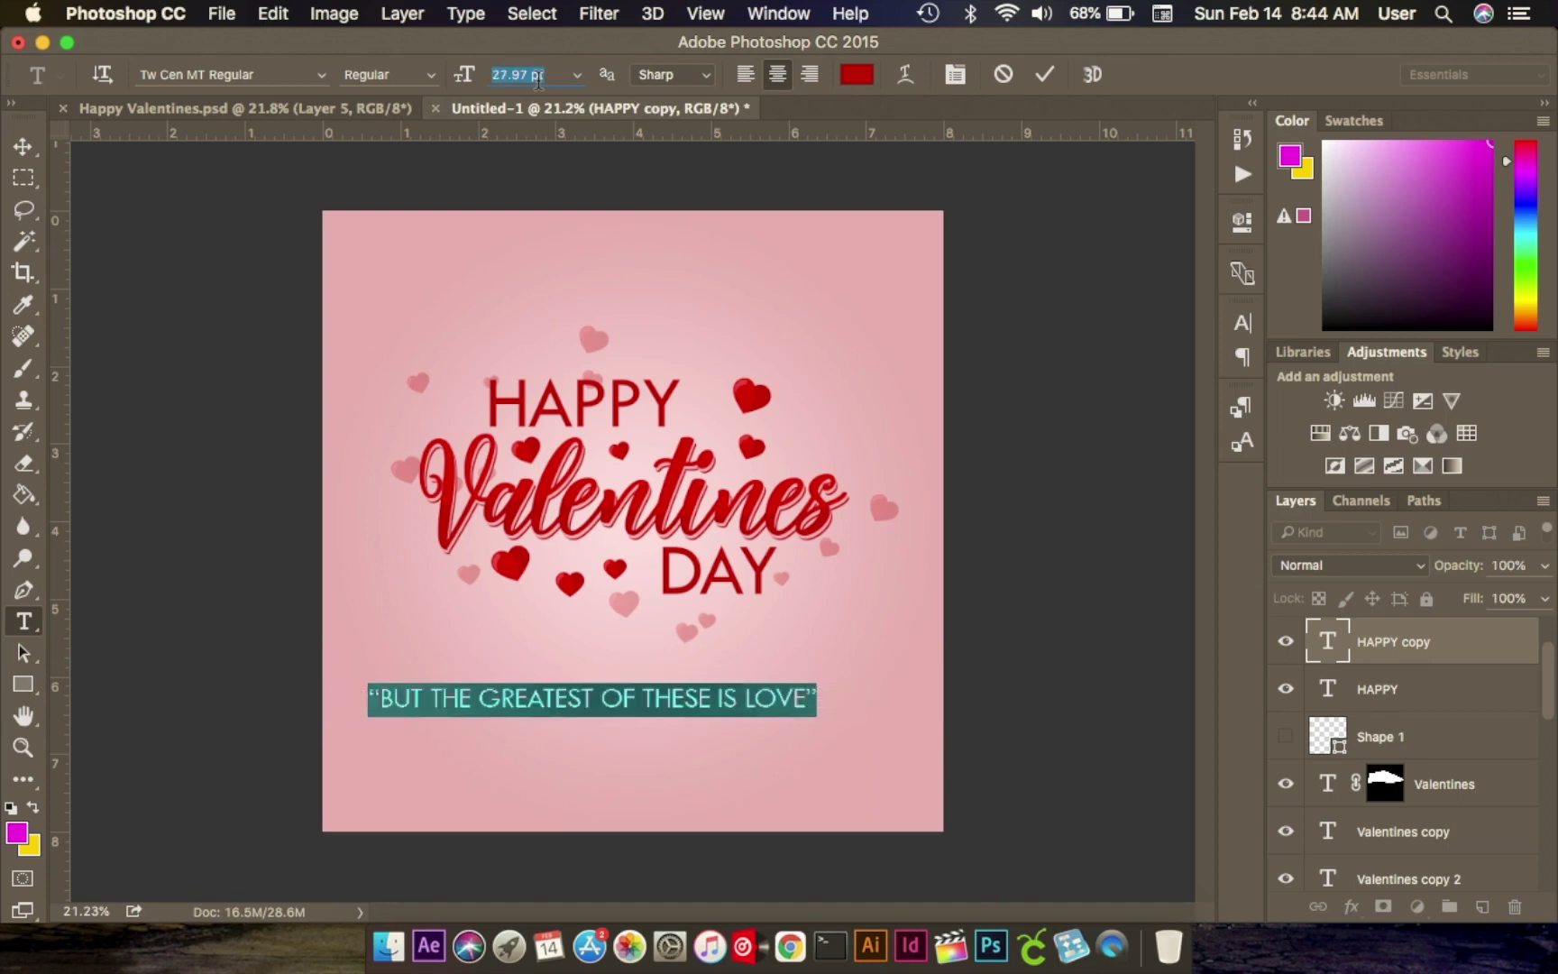
pyautogui.write('30')
pyautogui.press('Return')
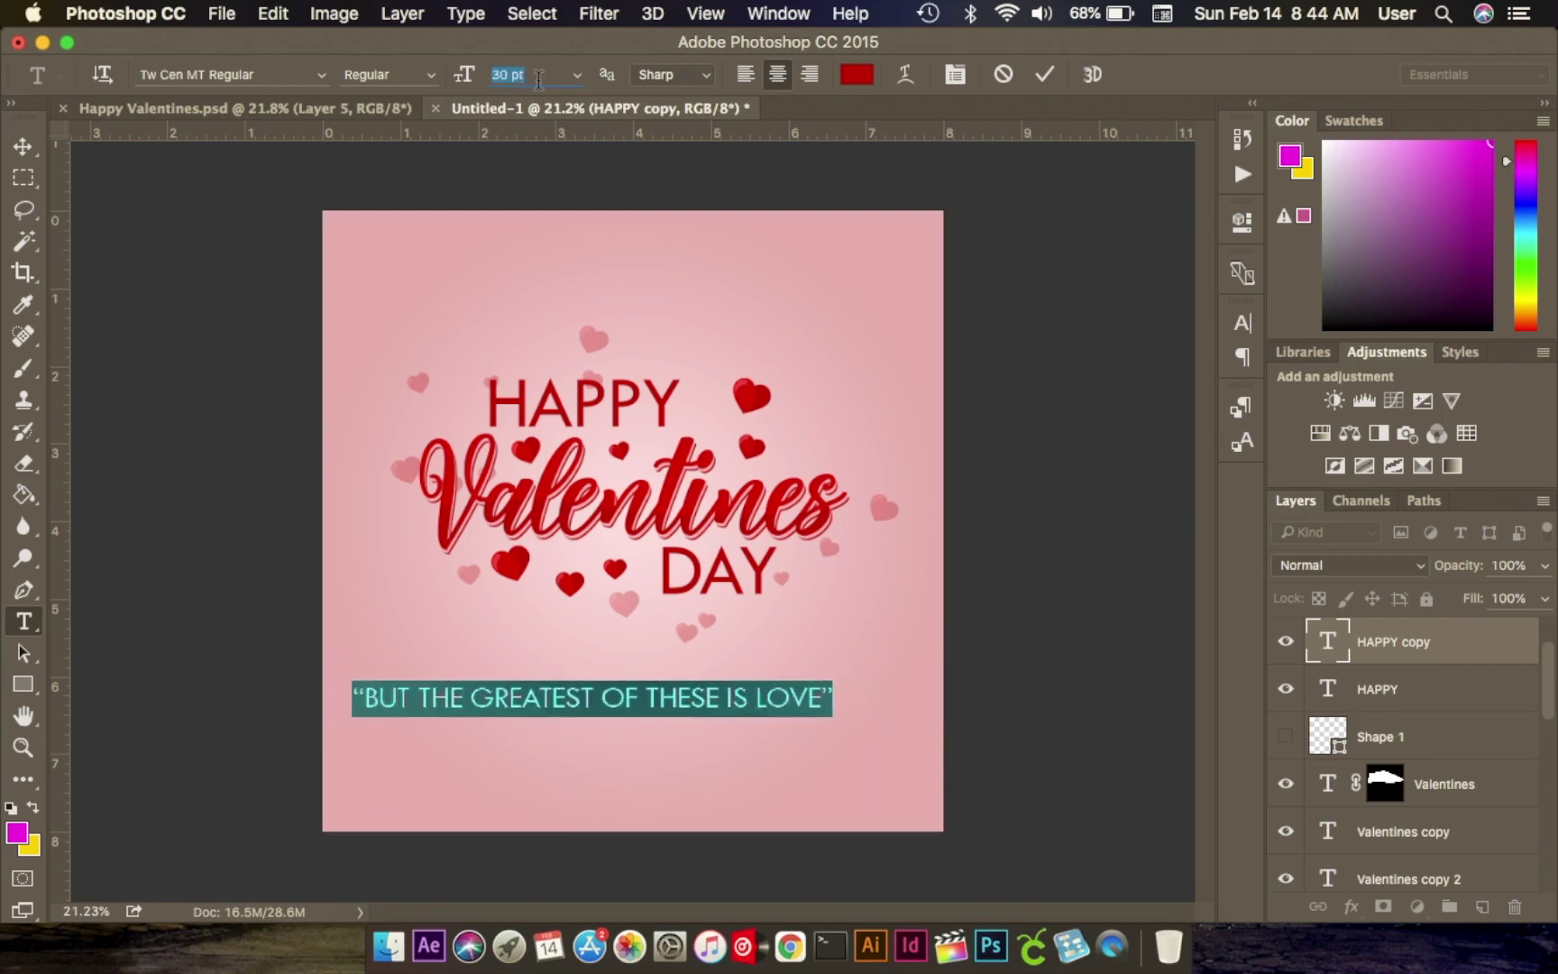
pyautogui.click(1044, 74)
pyautogui.click(23, 152)
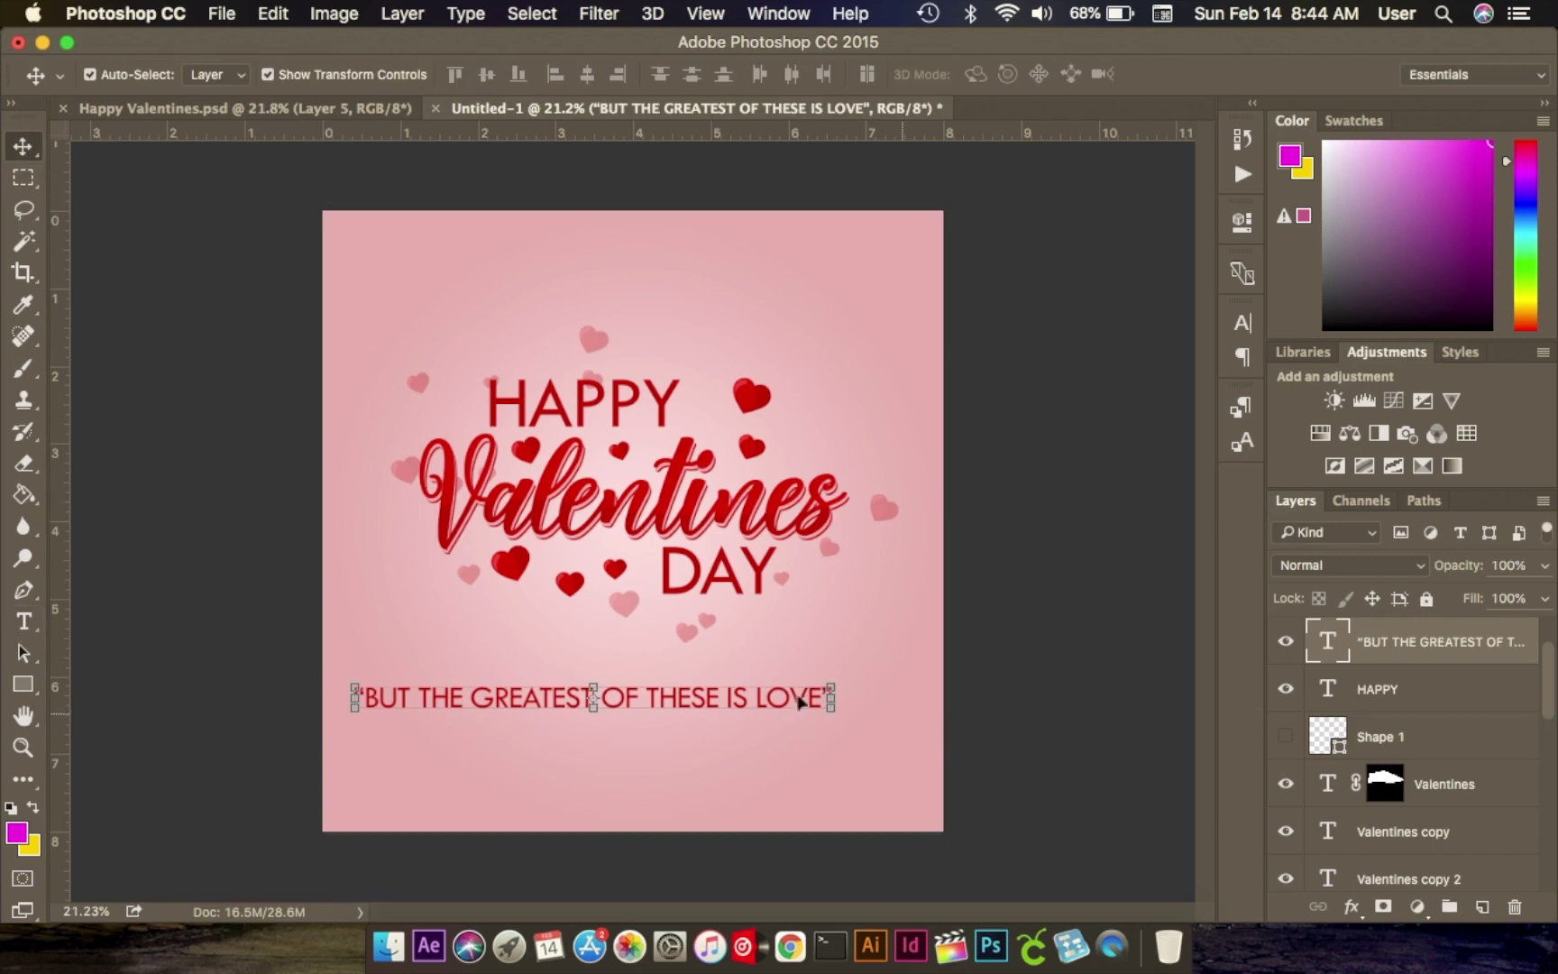
pyautogui.moveTo(703, 697); pyautogui.dragTo(748, 695)
# Check the reference card, then select the word LOVE in the quote.
pyautogui.click(295, 112)
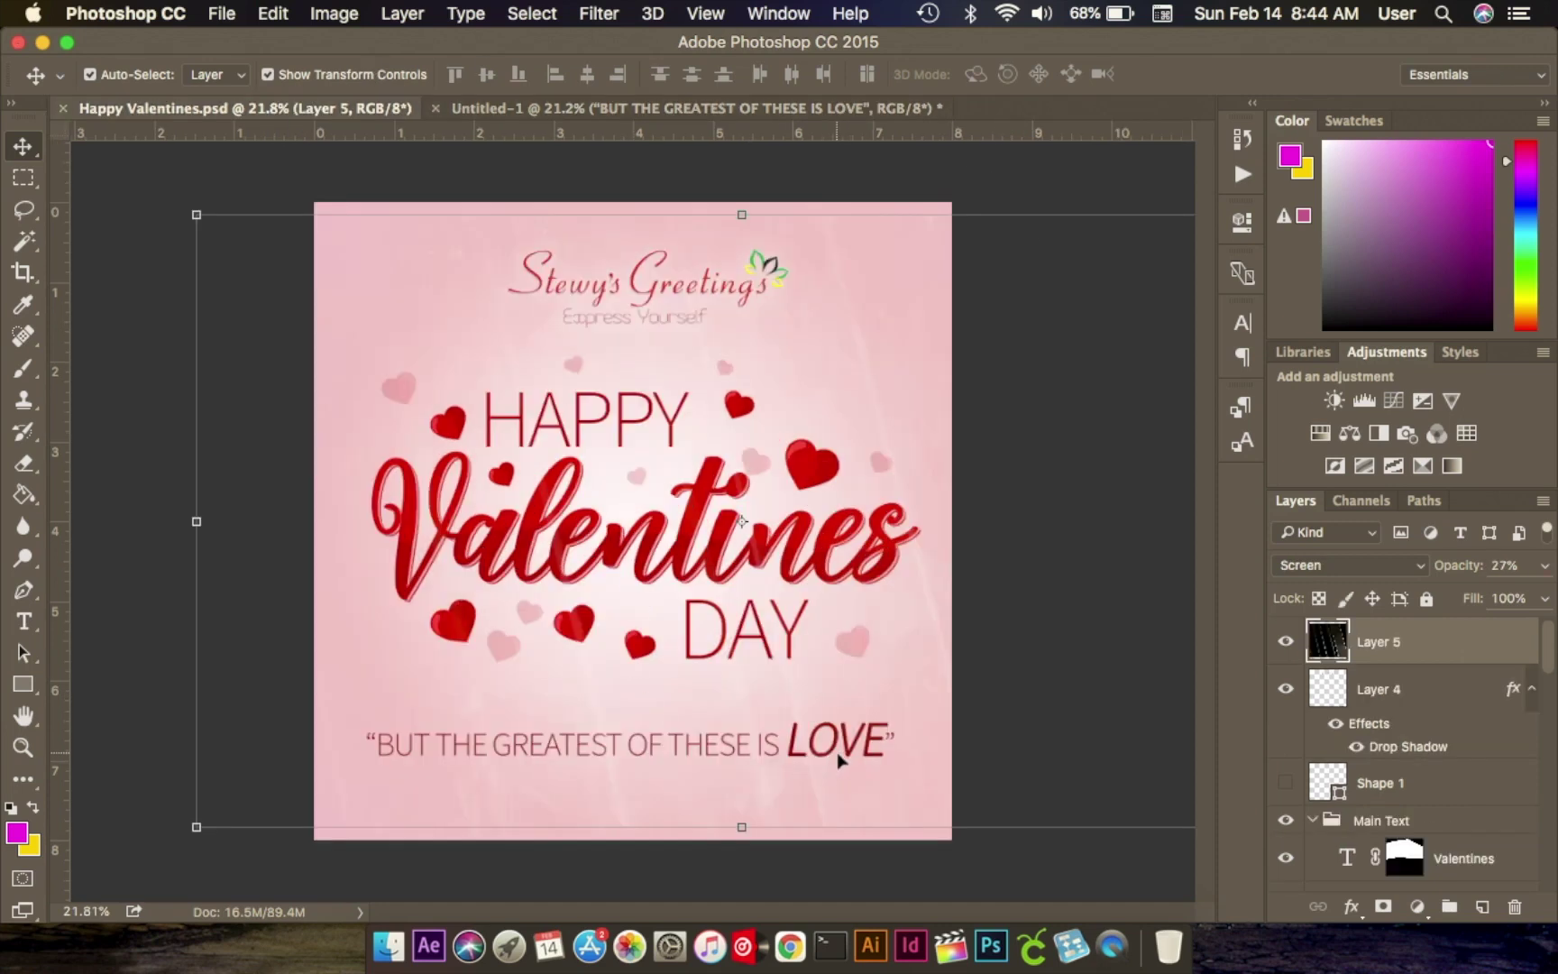
pyautogui.hotkey('ctrl', 'Tab')
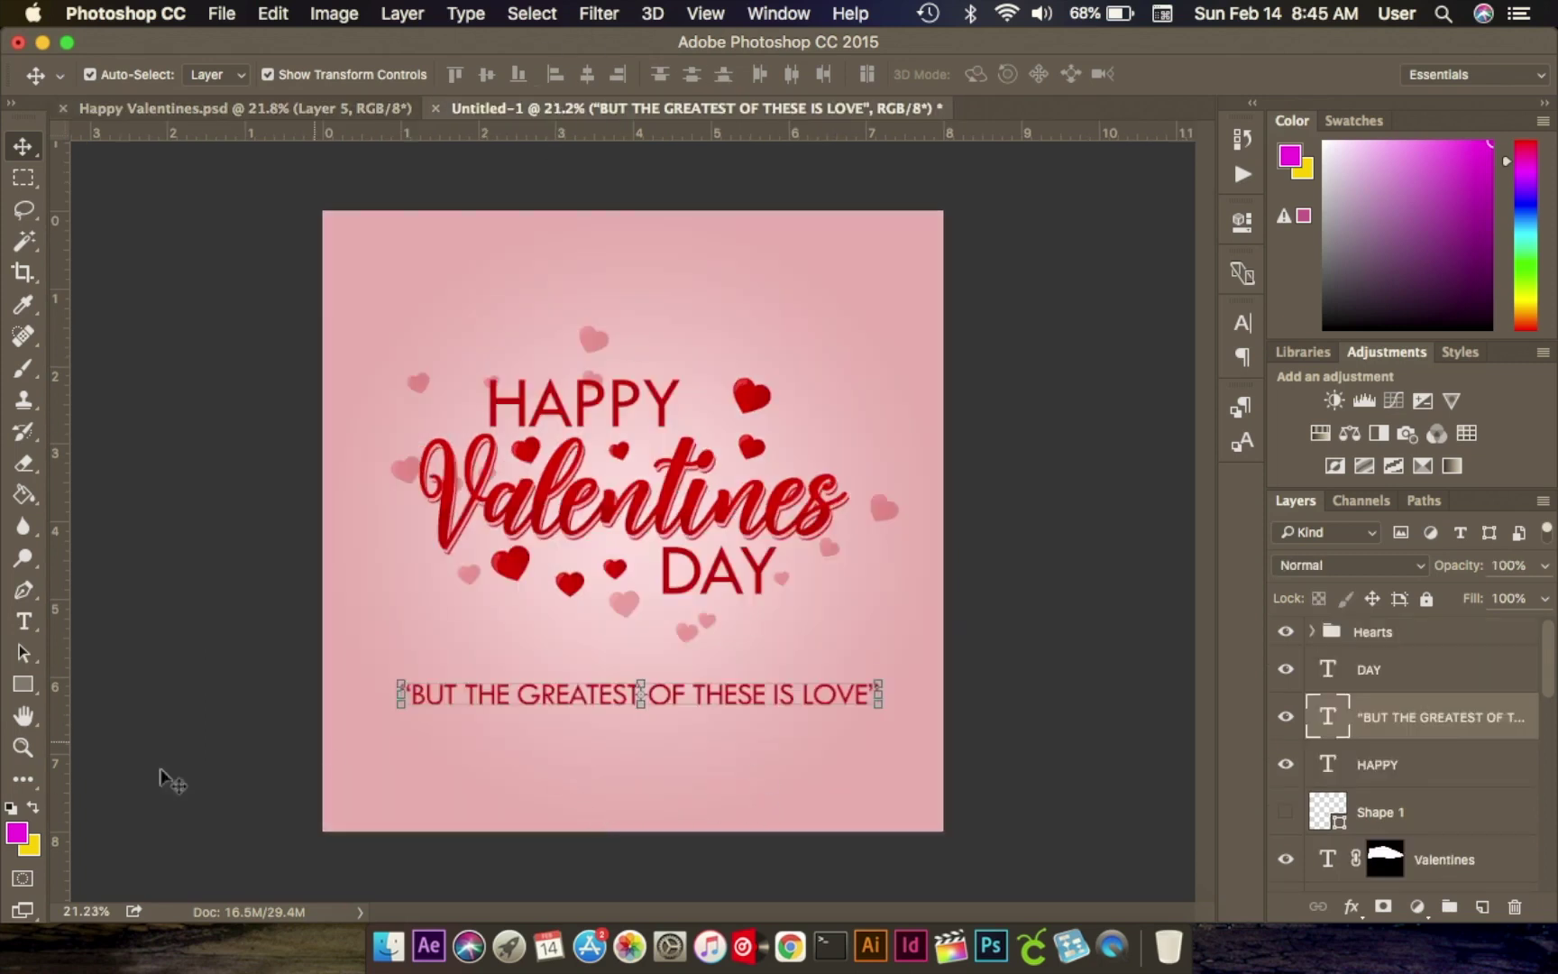
pyautogui.click(23, 621)
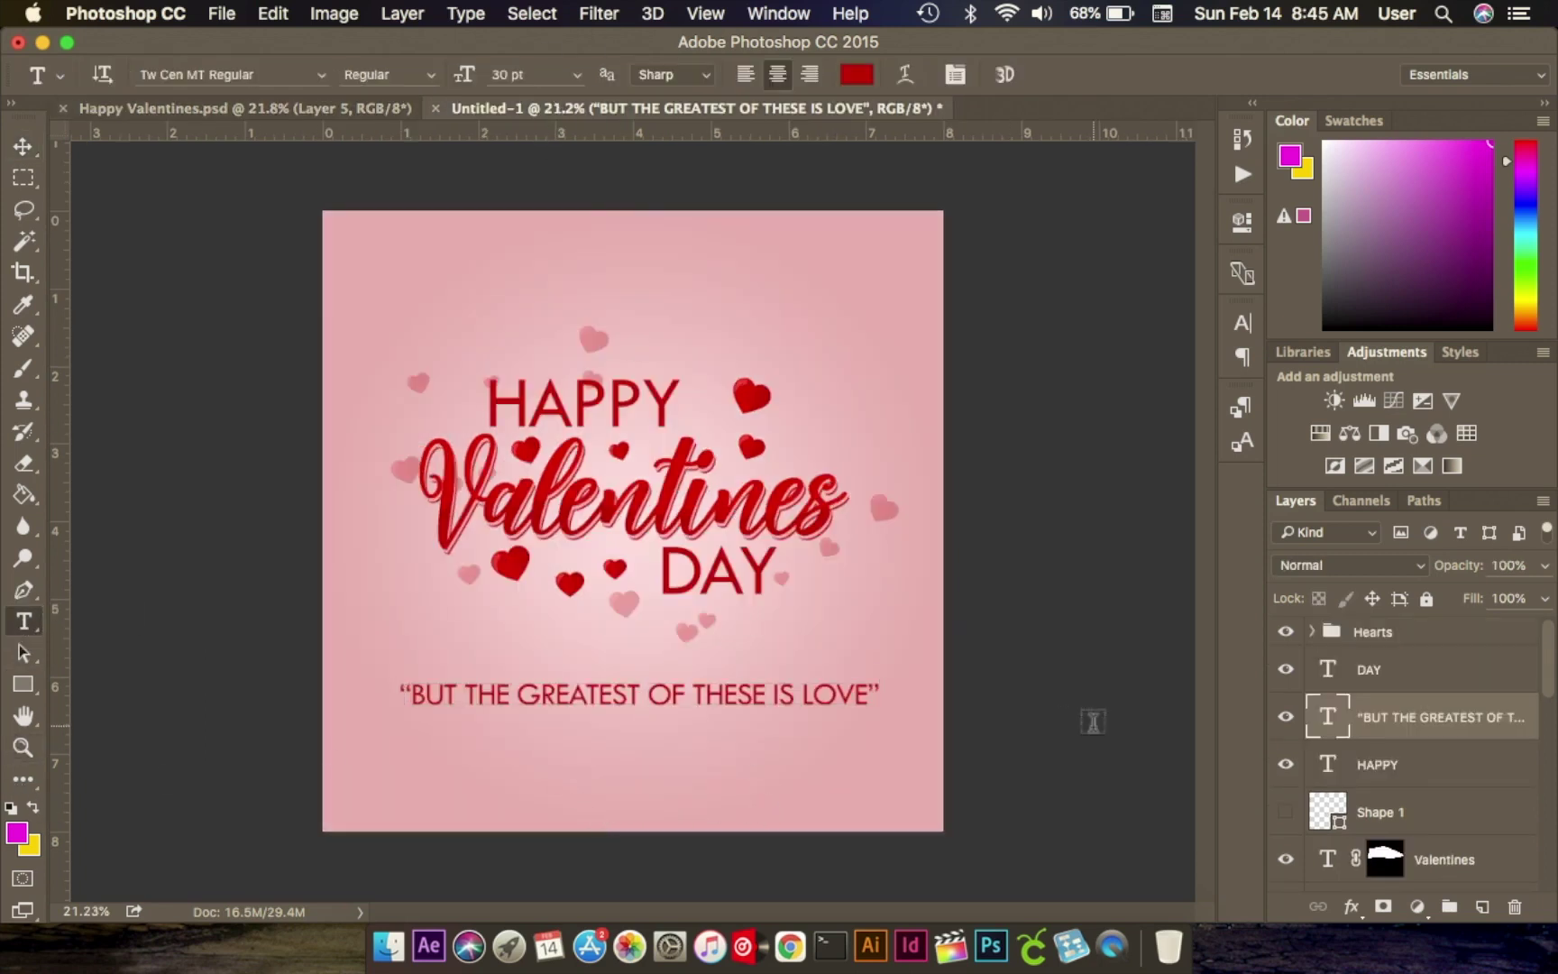
pyautogui.moveTo(868, 694); pyautogui.dragTo(800, 695)
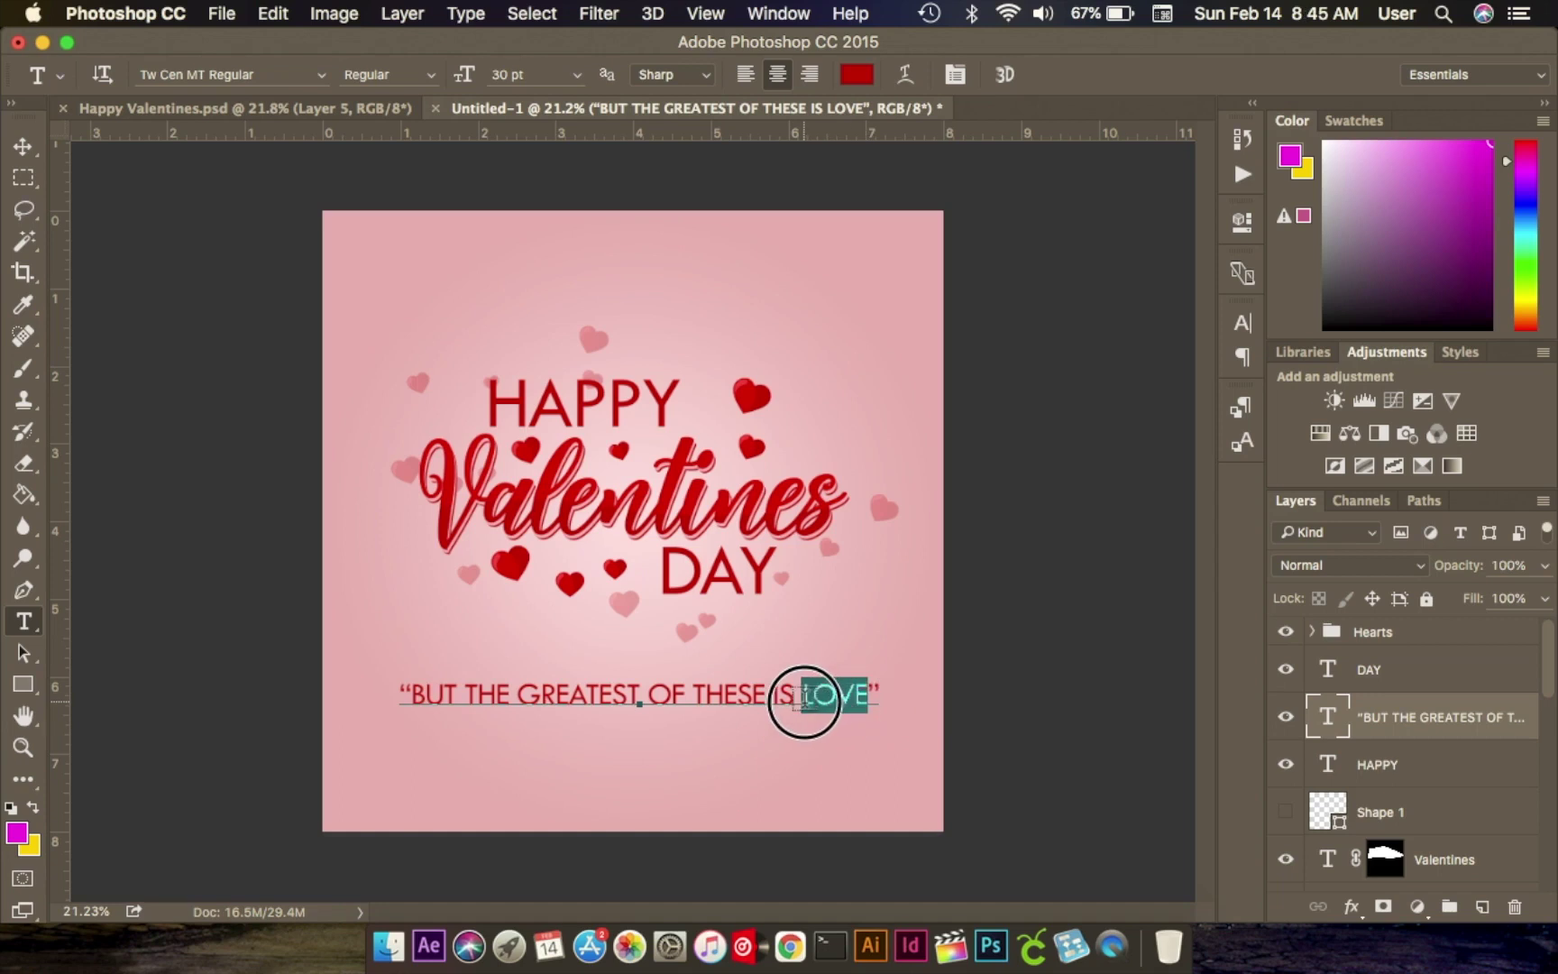
# Make LOVE 47 pt with Faux Italic and Faux Bold, and commit the edit.
pyautogui.click(1242, 323)
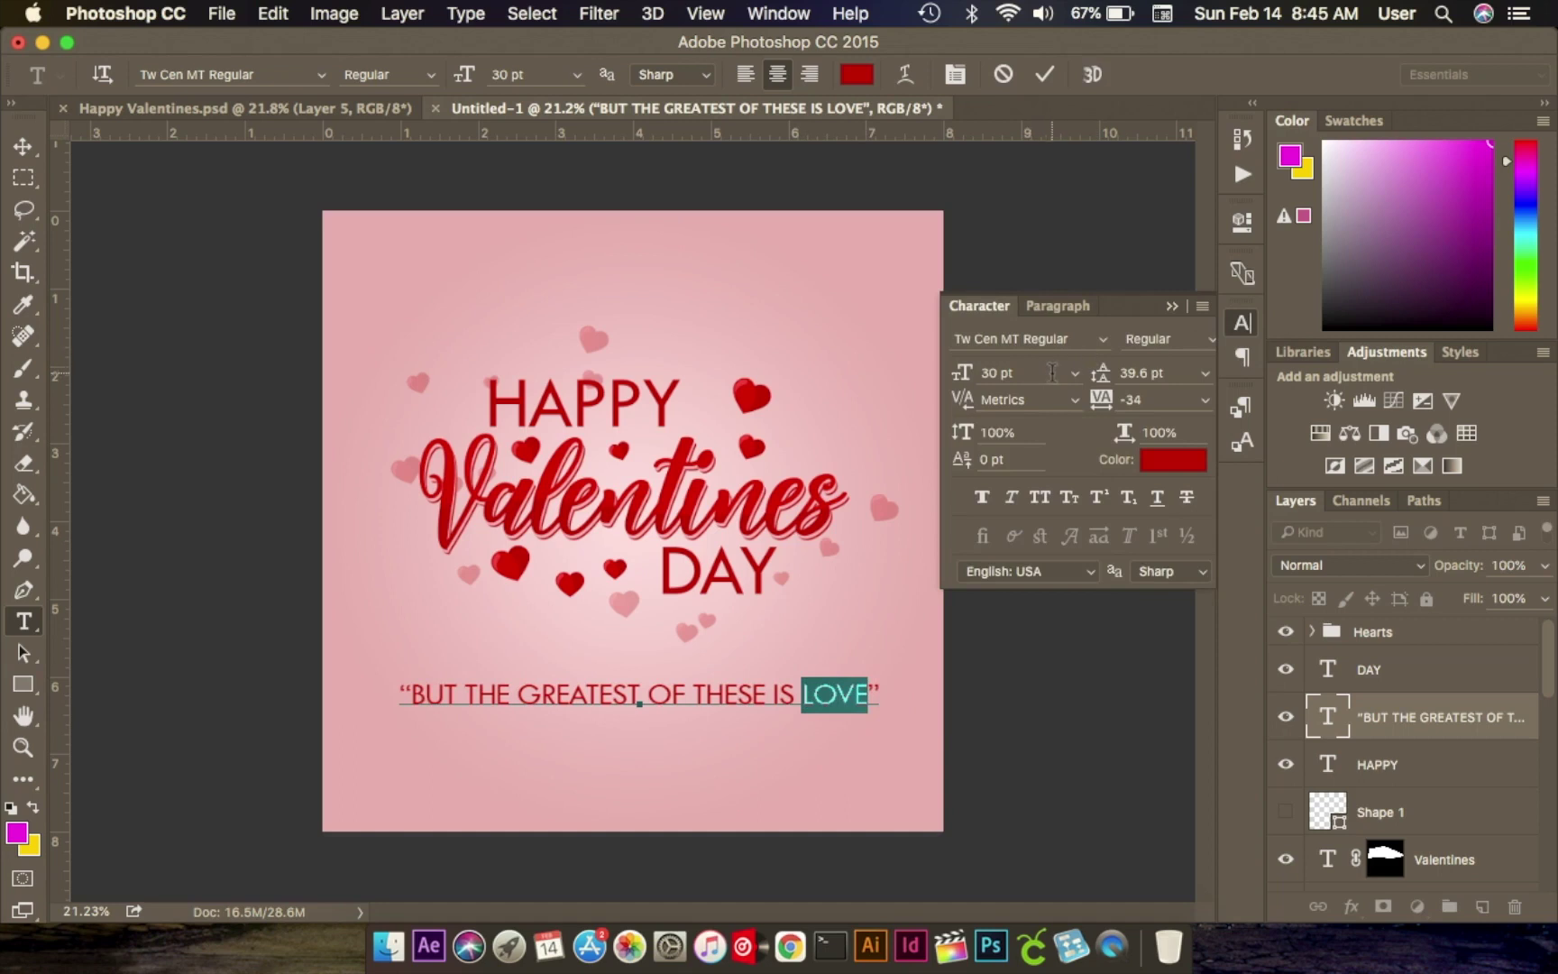
pyautogui.write('47')
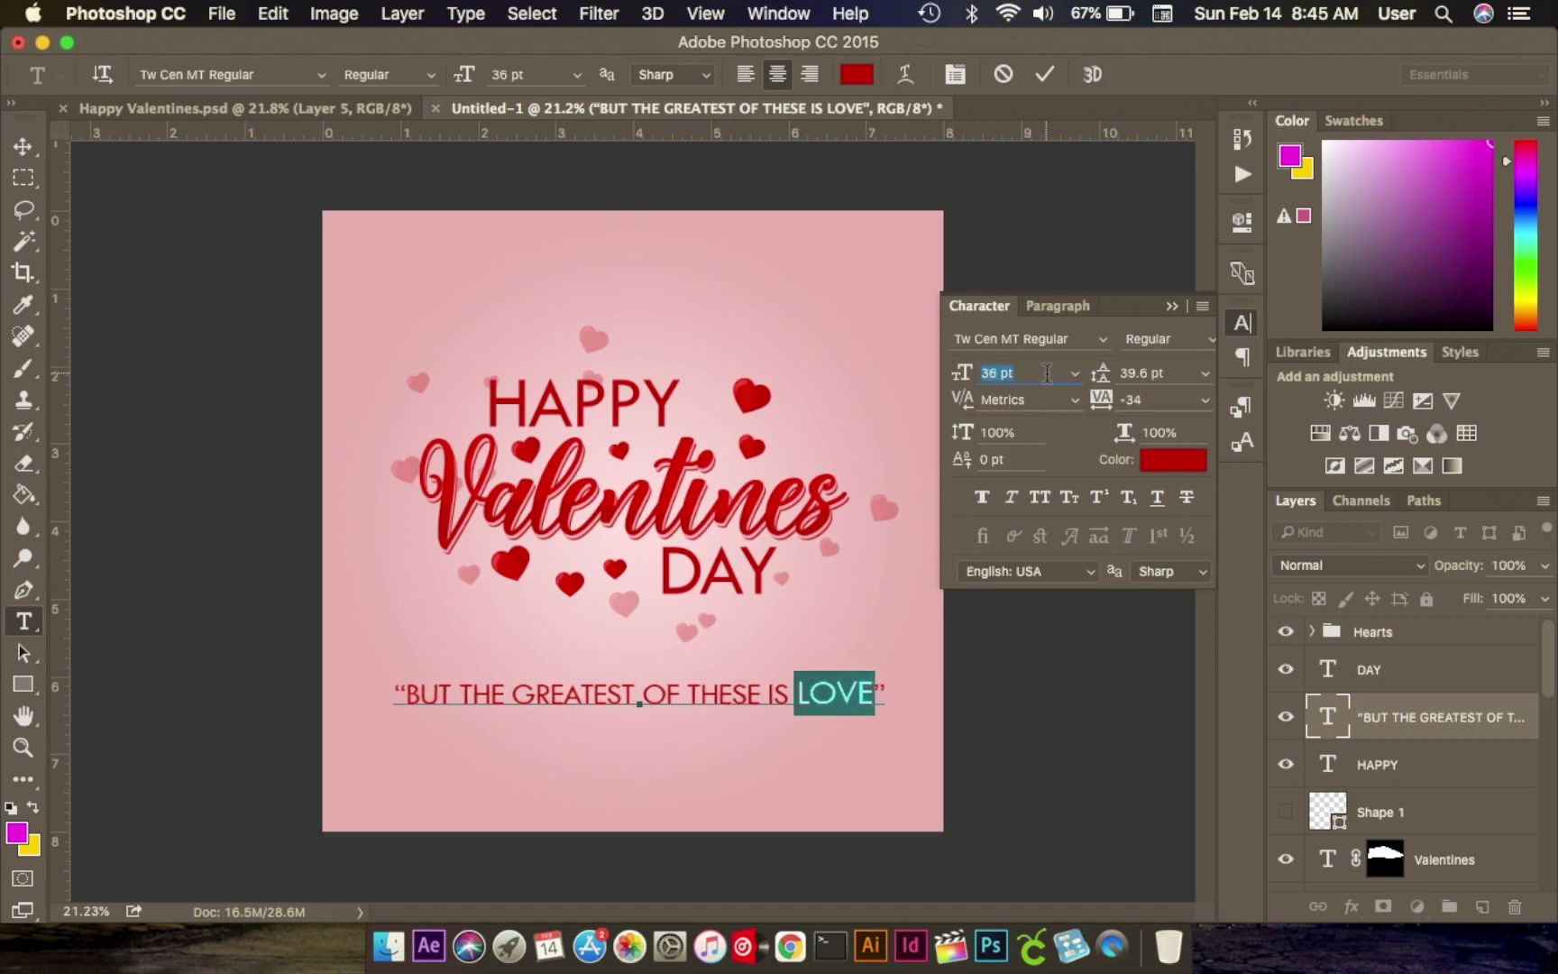
pyautogui.press('Return')
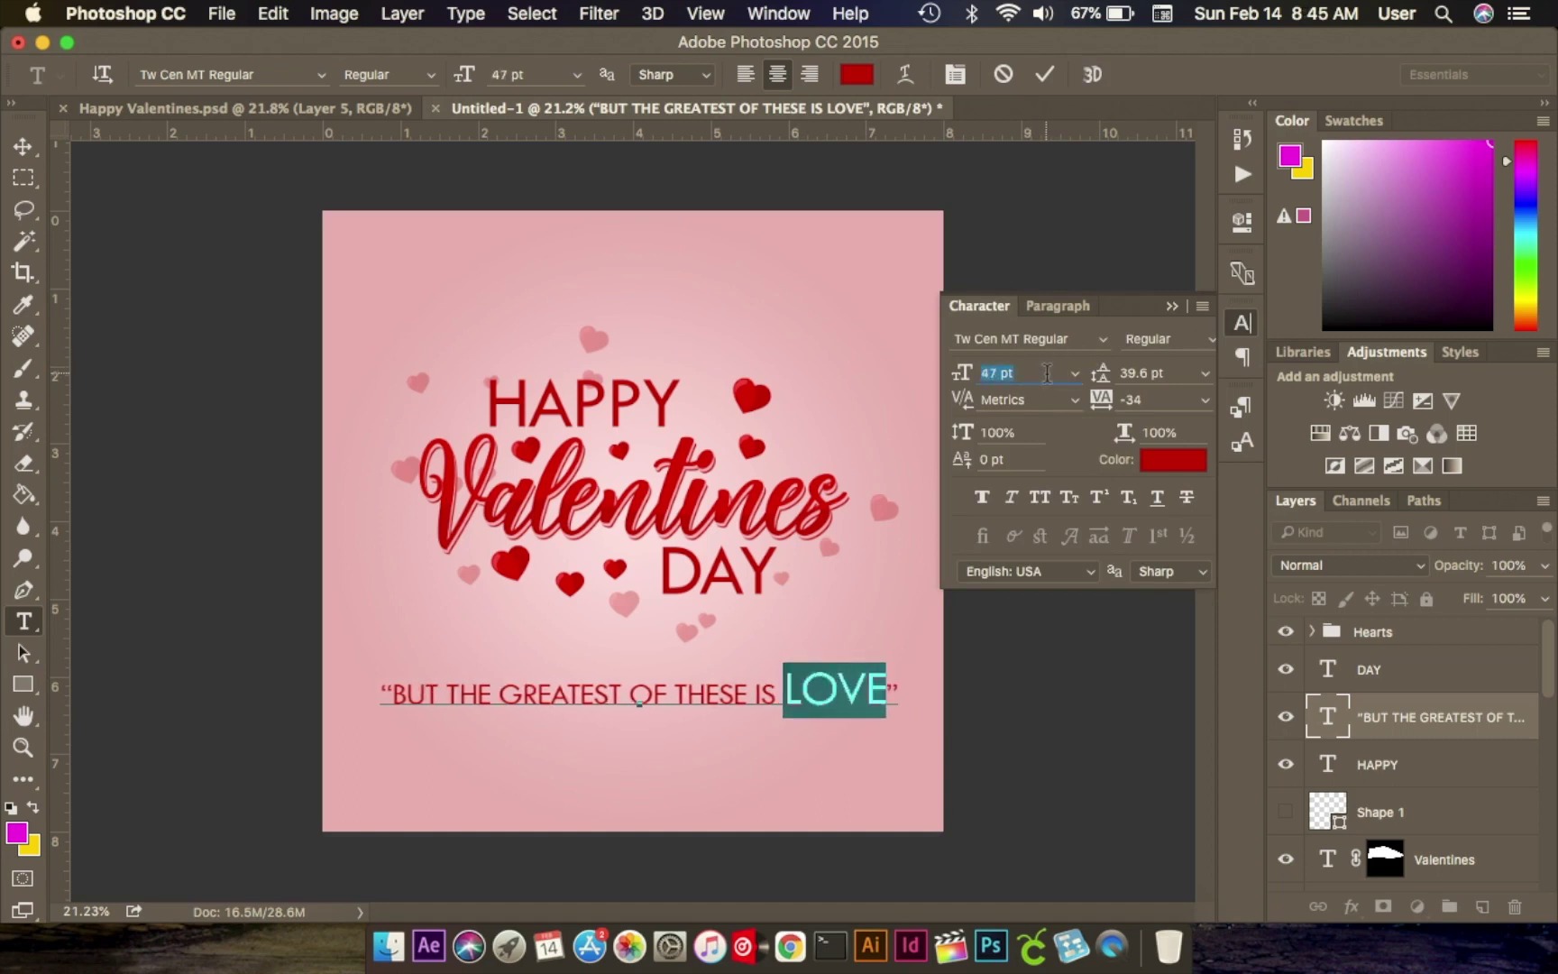
pyautogui.click(1013, 498)
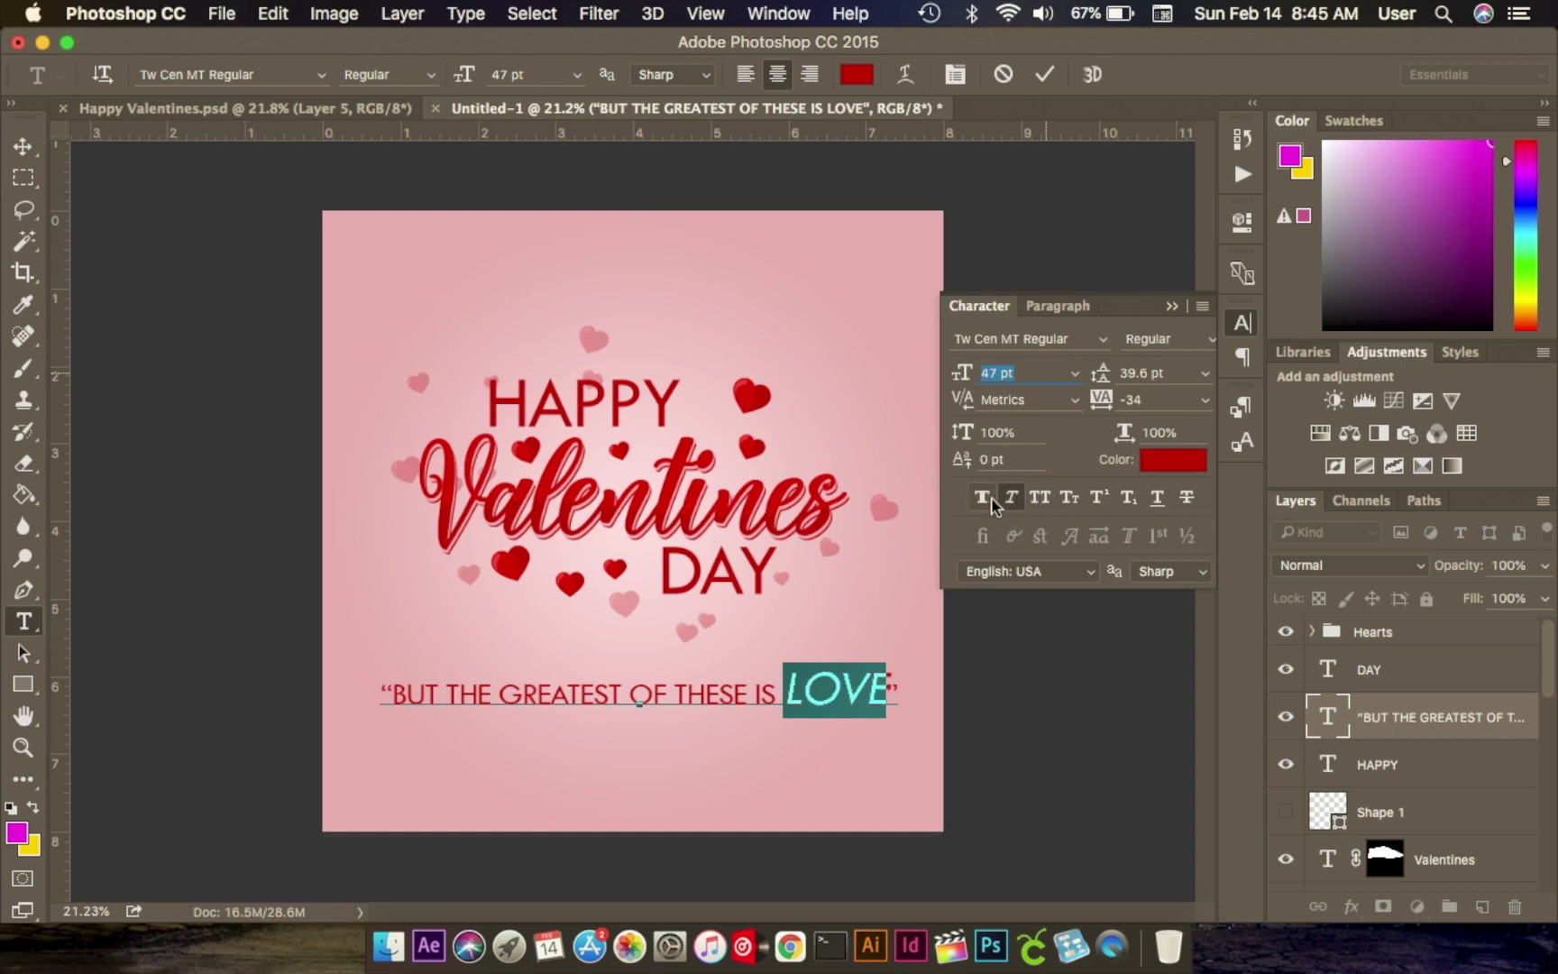
pyautogui.click(983, 498)
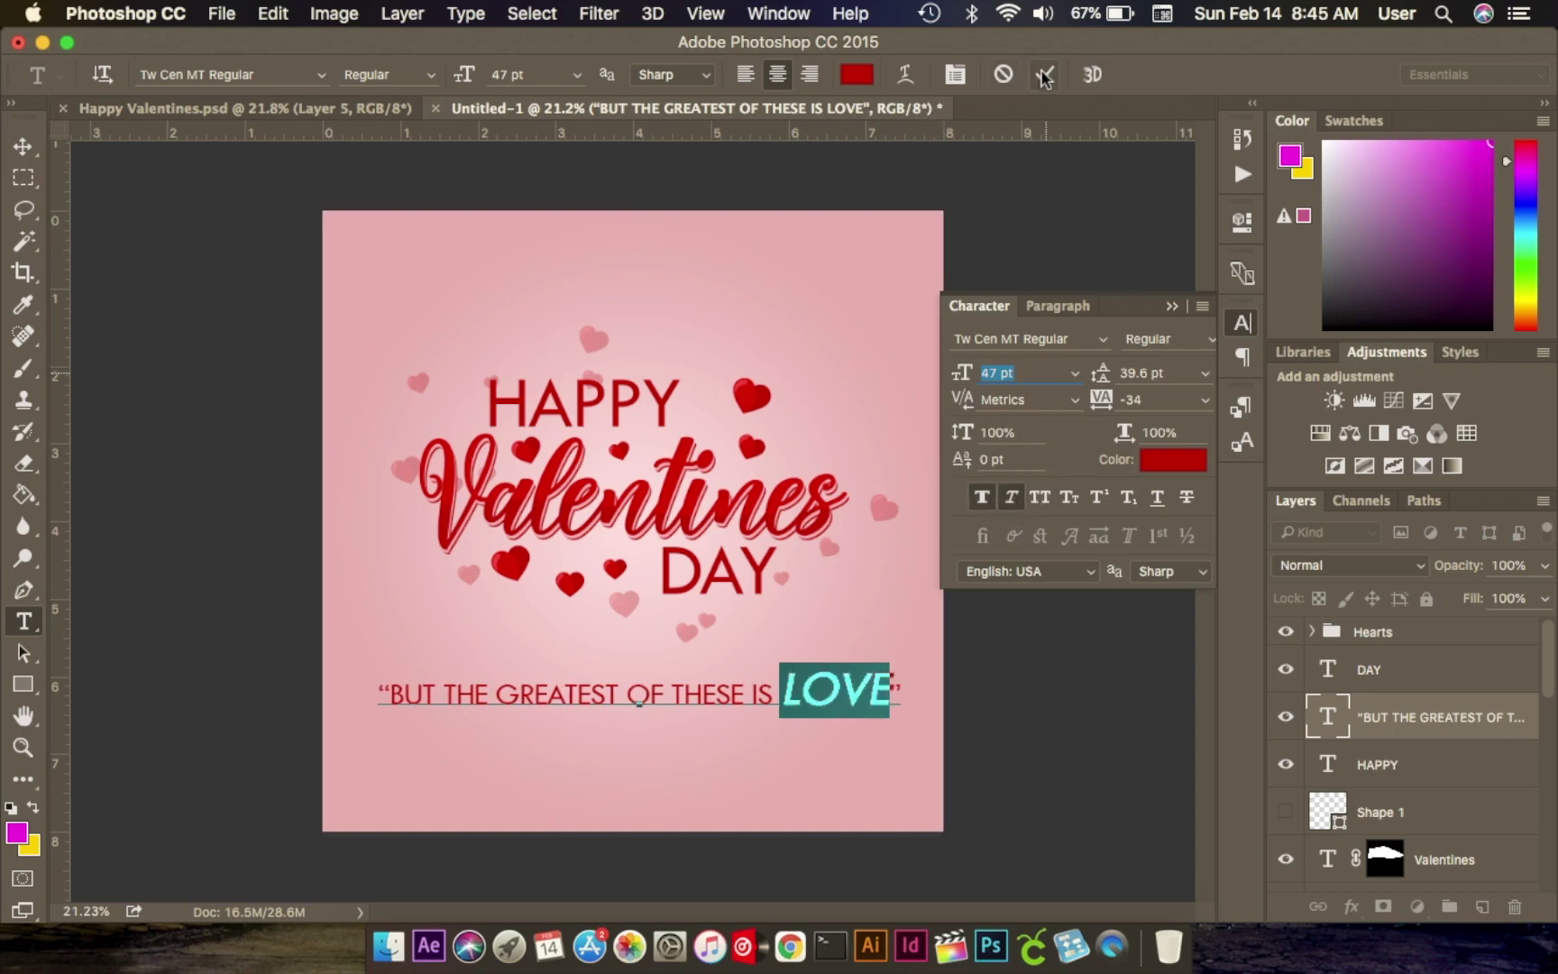
pyautogui.click(1043, 75)
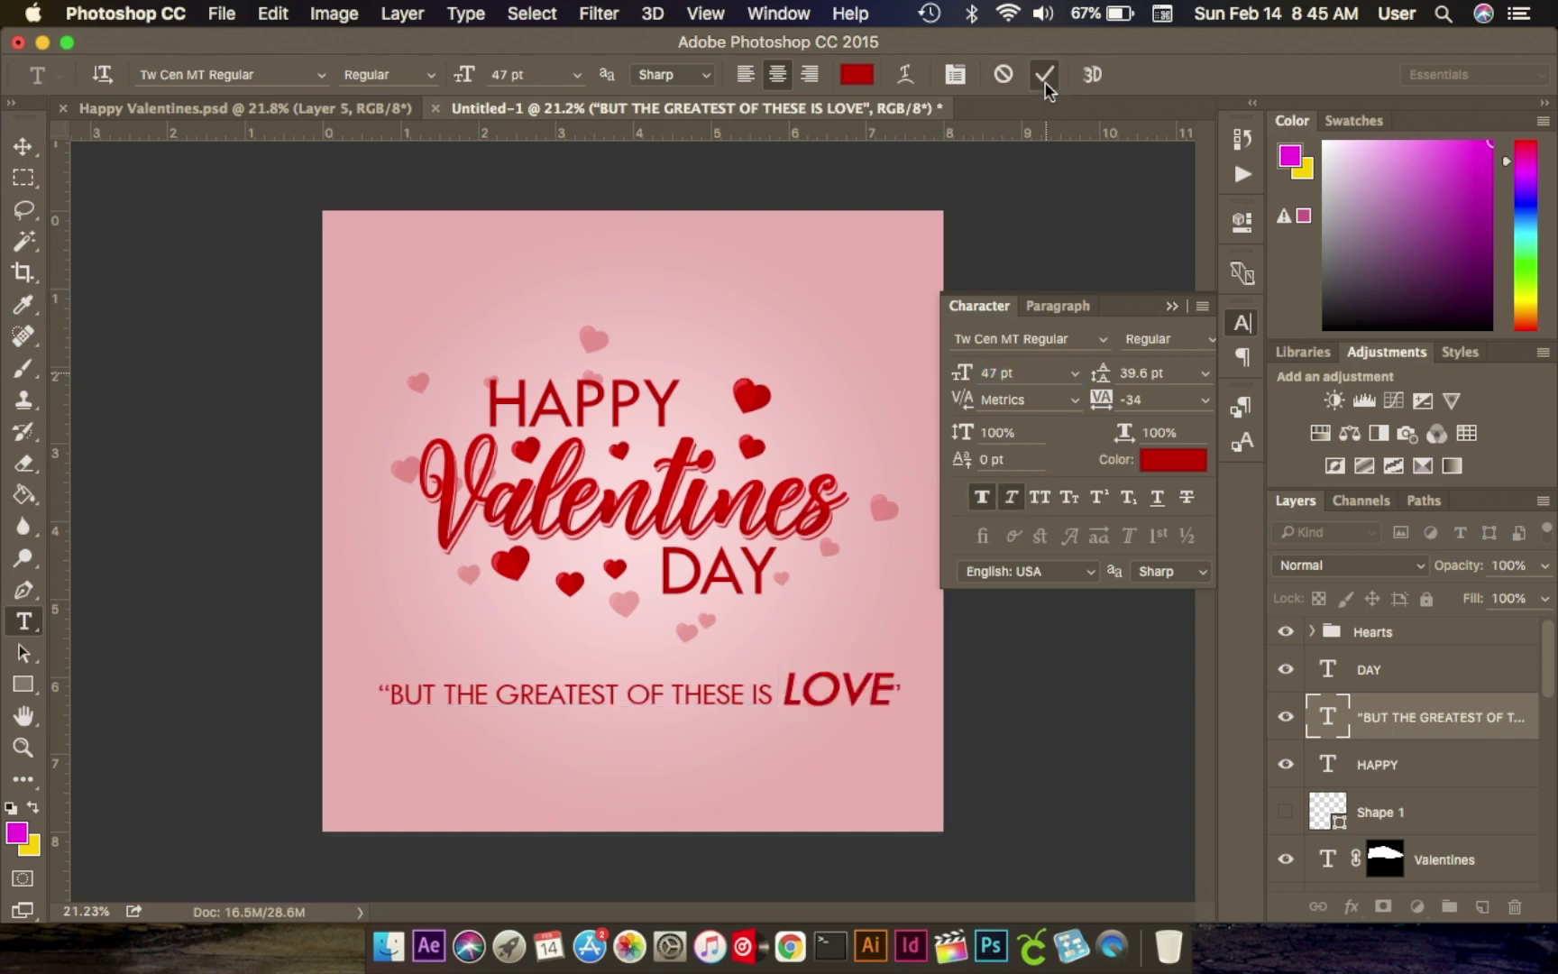
pyautogui.click(1166, 308)
pyautogui.click(24, 147)
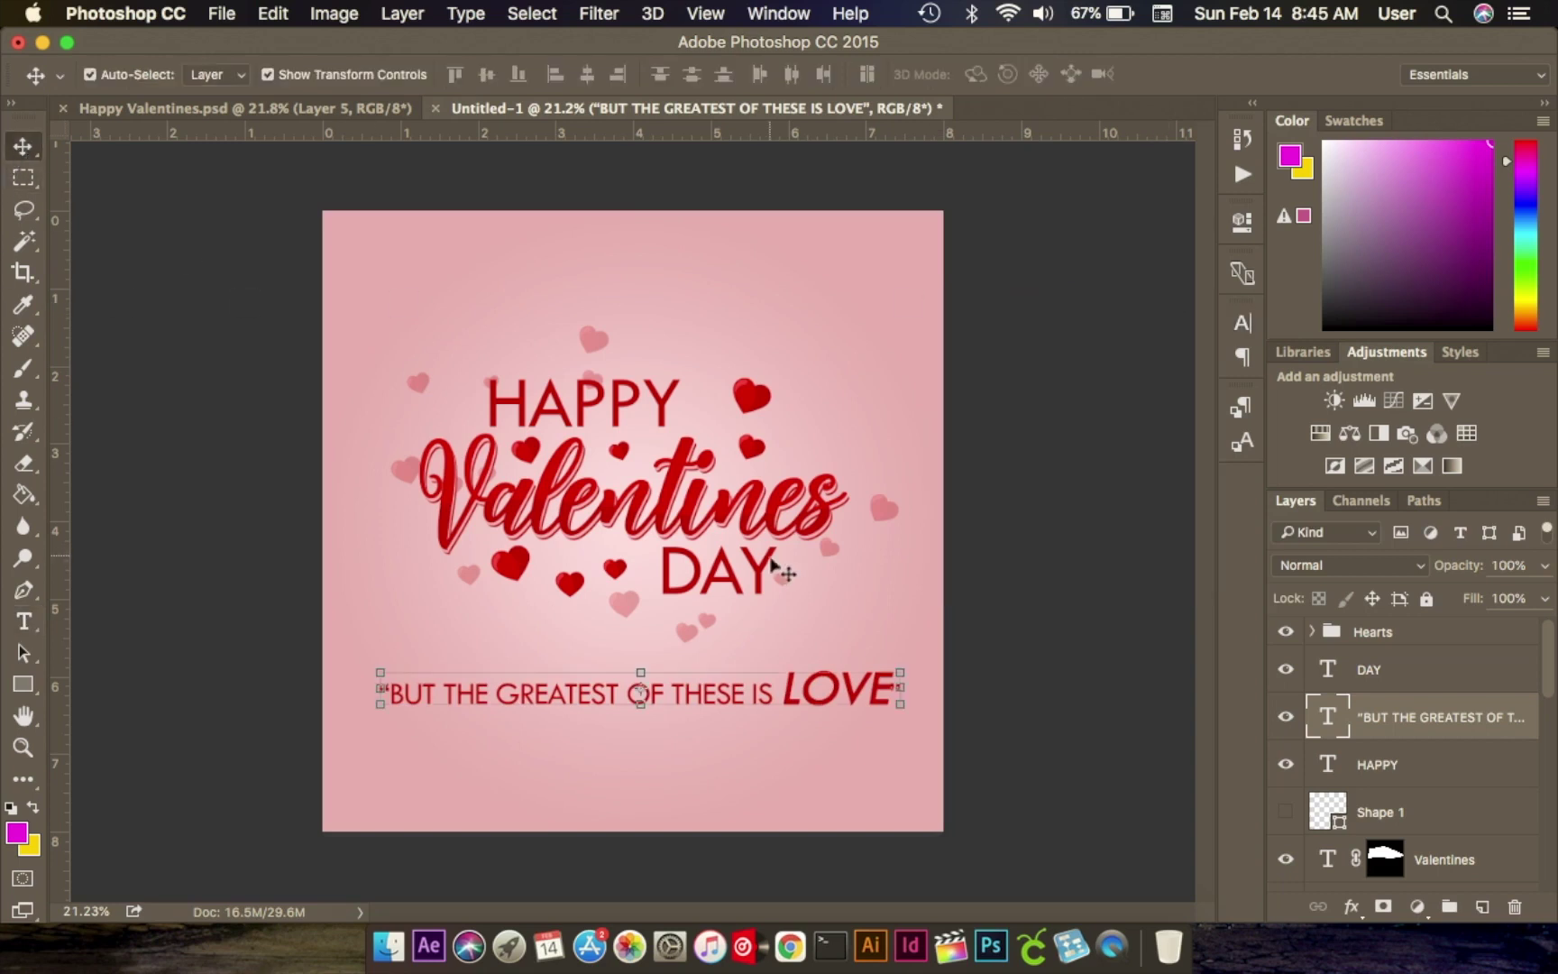
# Scale the quote to about 85% width and 90% height, then nudge it down.
pyautogui.moveTo(902, 703); pyautogui.dragTo(794, 687)
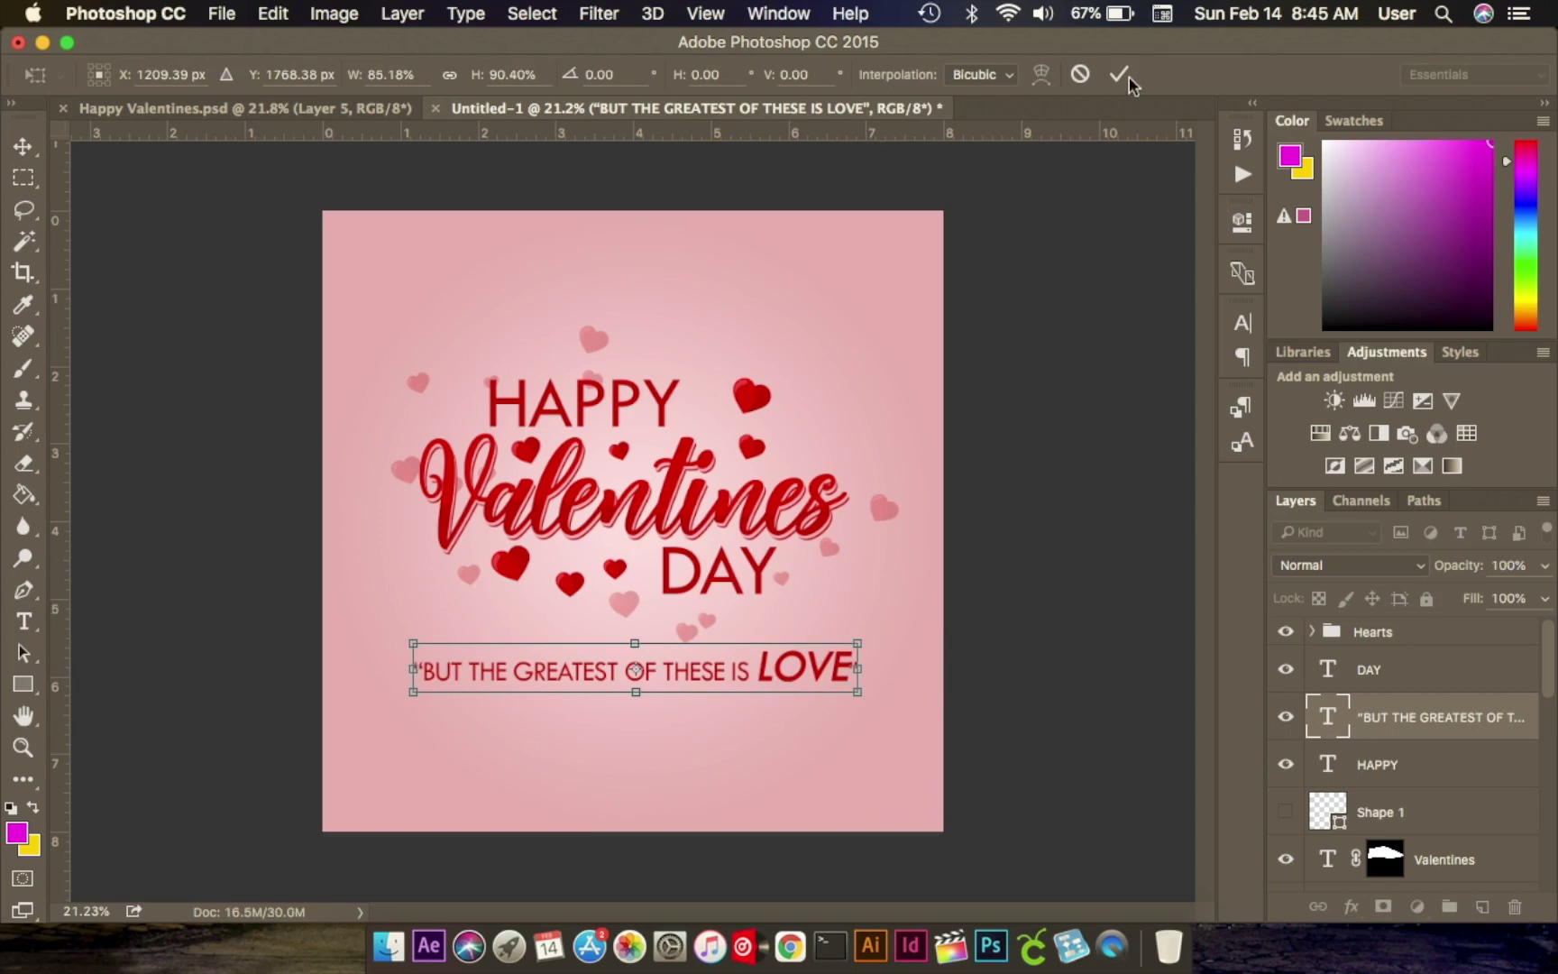
pyautogui.click(1121, 77)
pyautogui.click(1050, 585)
pyautogui.click(794, 667)
pyautogui.hotkey('shift', 'Down')
pyautogui.hotkey('shift', 'Down')
pyautogui.hotkey('shift', 'Down')
pyautogui.hotkey('shift', 'Down')
pyautogui.hotkey('shift', 'Down')
pyautogui.hotkey('shift', 'Down')
pyautogui.hotkey('shift', 'Down')
pyautogui.hotkey('shift', 'Down')
pyautogui.hotkey('shift', 'Down')
pyautogui.hotkey('shift', 'Down')
pyautogui.hotkey('shift', 'Down')
pyautogui.hotkey('shift', 'Down')
pyautogui.hotkey('shift', 'Down')
pyautogui.hotkey('shift', 'Down')
pyautogui.hotkey('shift', 'Down')
pyautogui.hotkey('shift', 'Down')
pyautogui.hotkey('shift', 'Down')
pyautogui.hotkey('shift', 'Down')
pyautogui.hotkey('shift', 'Down')
pyautogui.hotkey('shift', 'Down')
pyautogui.hotkey('shift', 'Down')
pyautogui.hotkey('shift', 'Down')
pyautogui.hotkey('shift', 'Down')
pyautogui.hotkey('shift', 'Down')
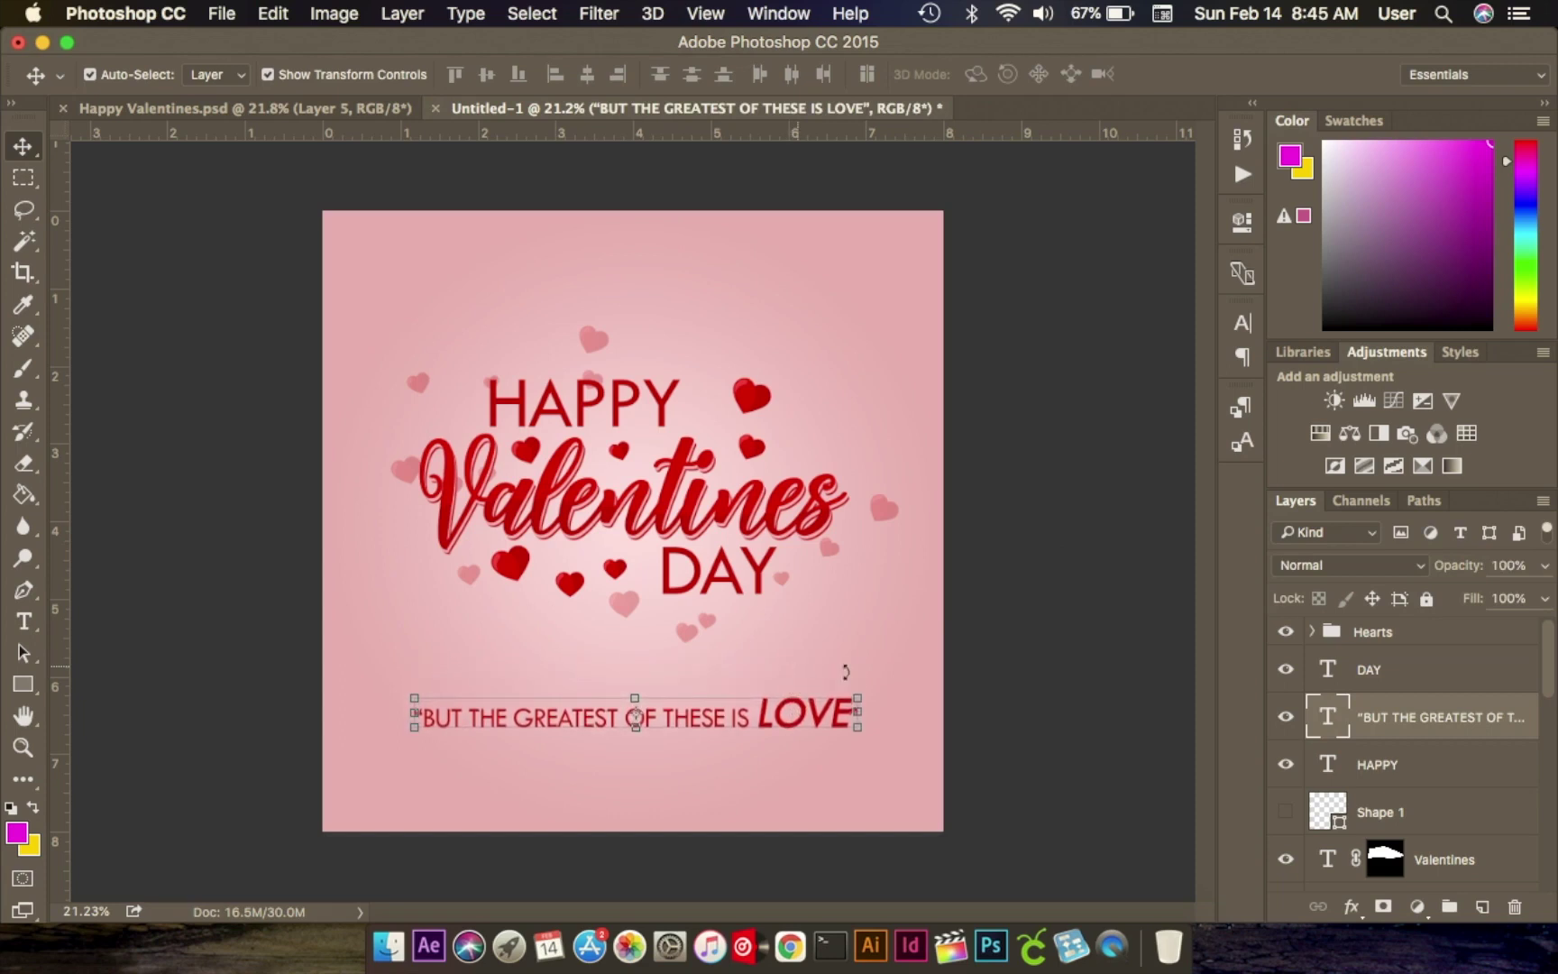
pyautogui.click(1421, 766)
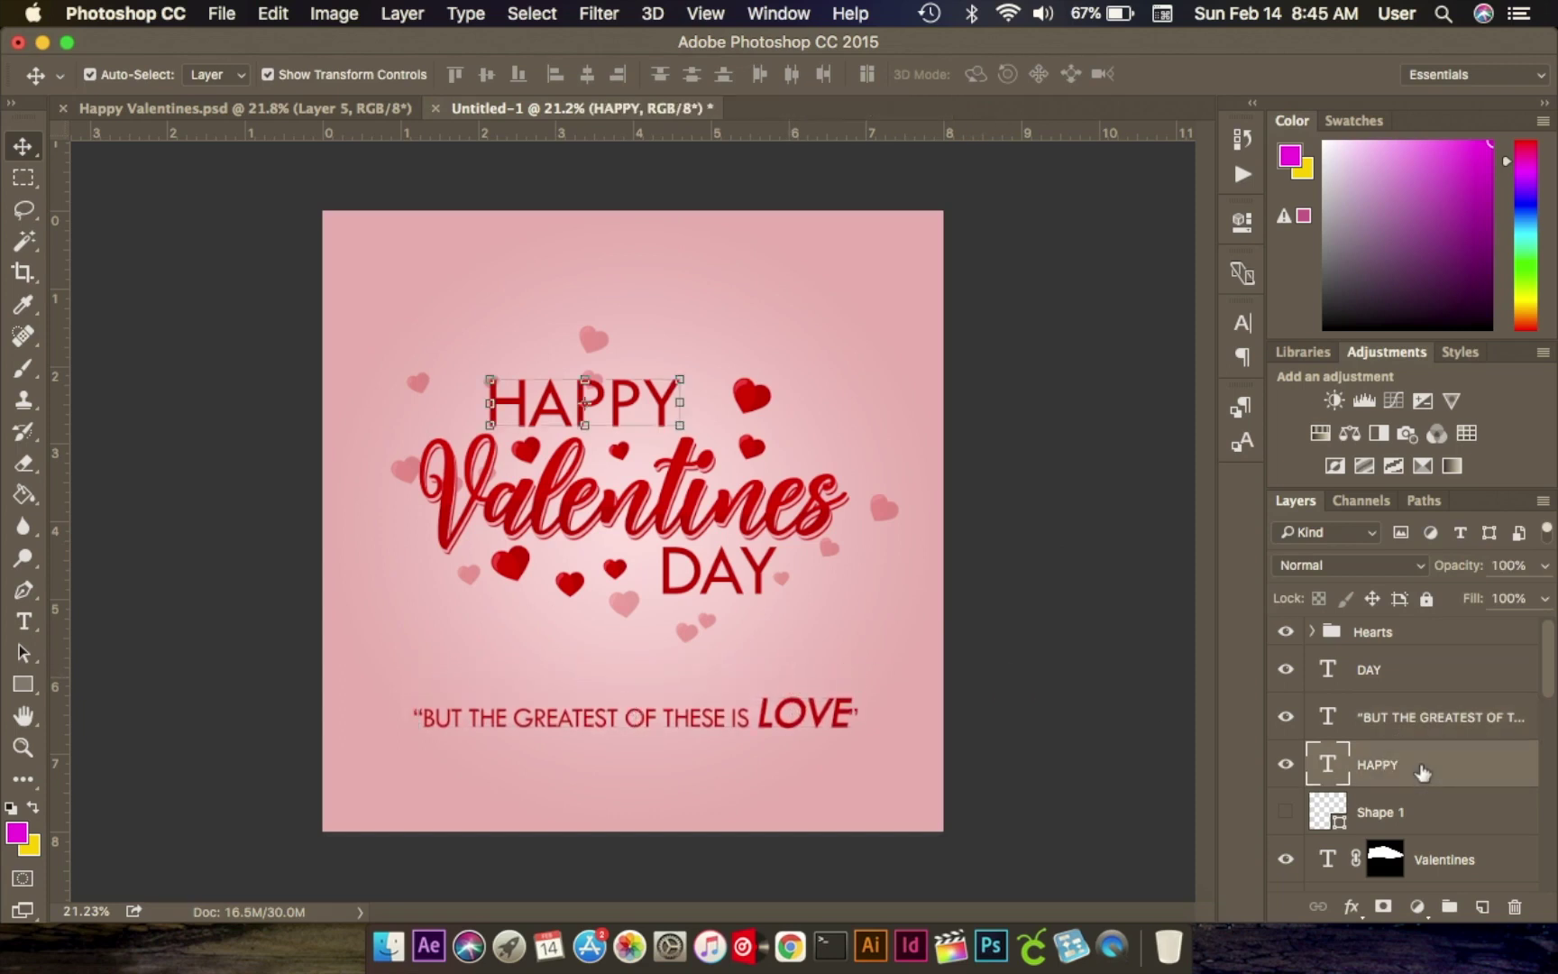
# Select the Hearts through Faded Hearts layers and move the artwork down four Shift-nudges.
pyautogui.click(1393, 636)
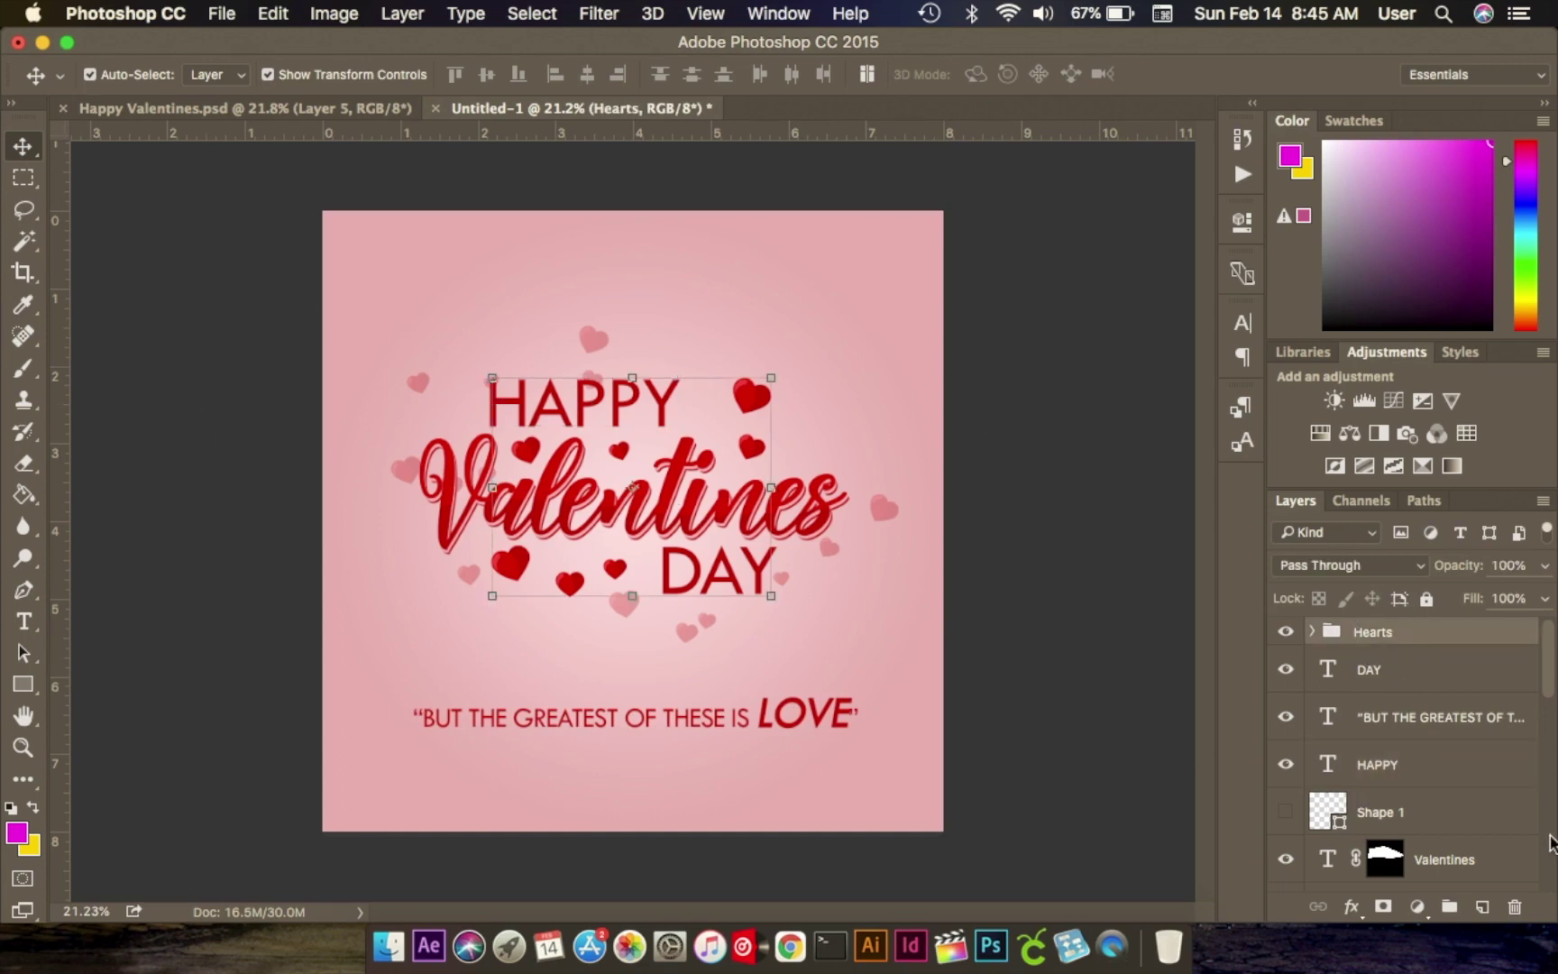
pyautogui.scroll(-10, 1497, 856)
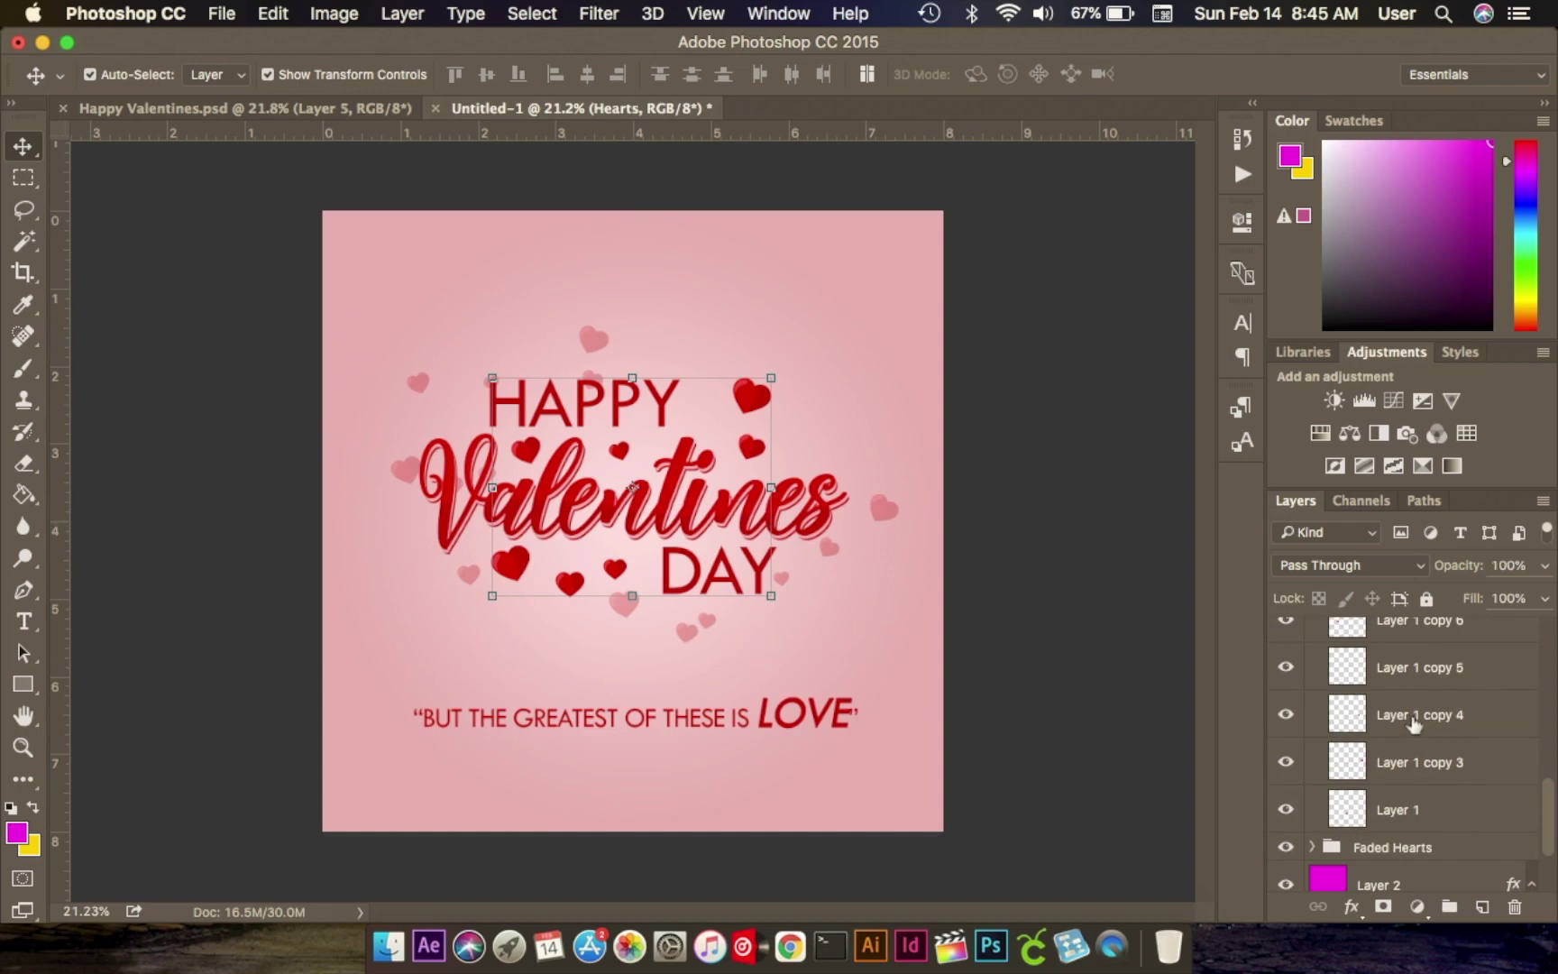
pyautogui.click(1440, 846)
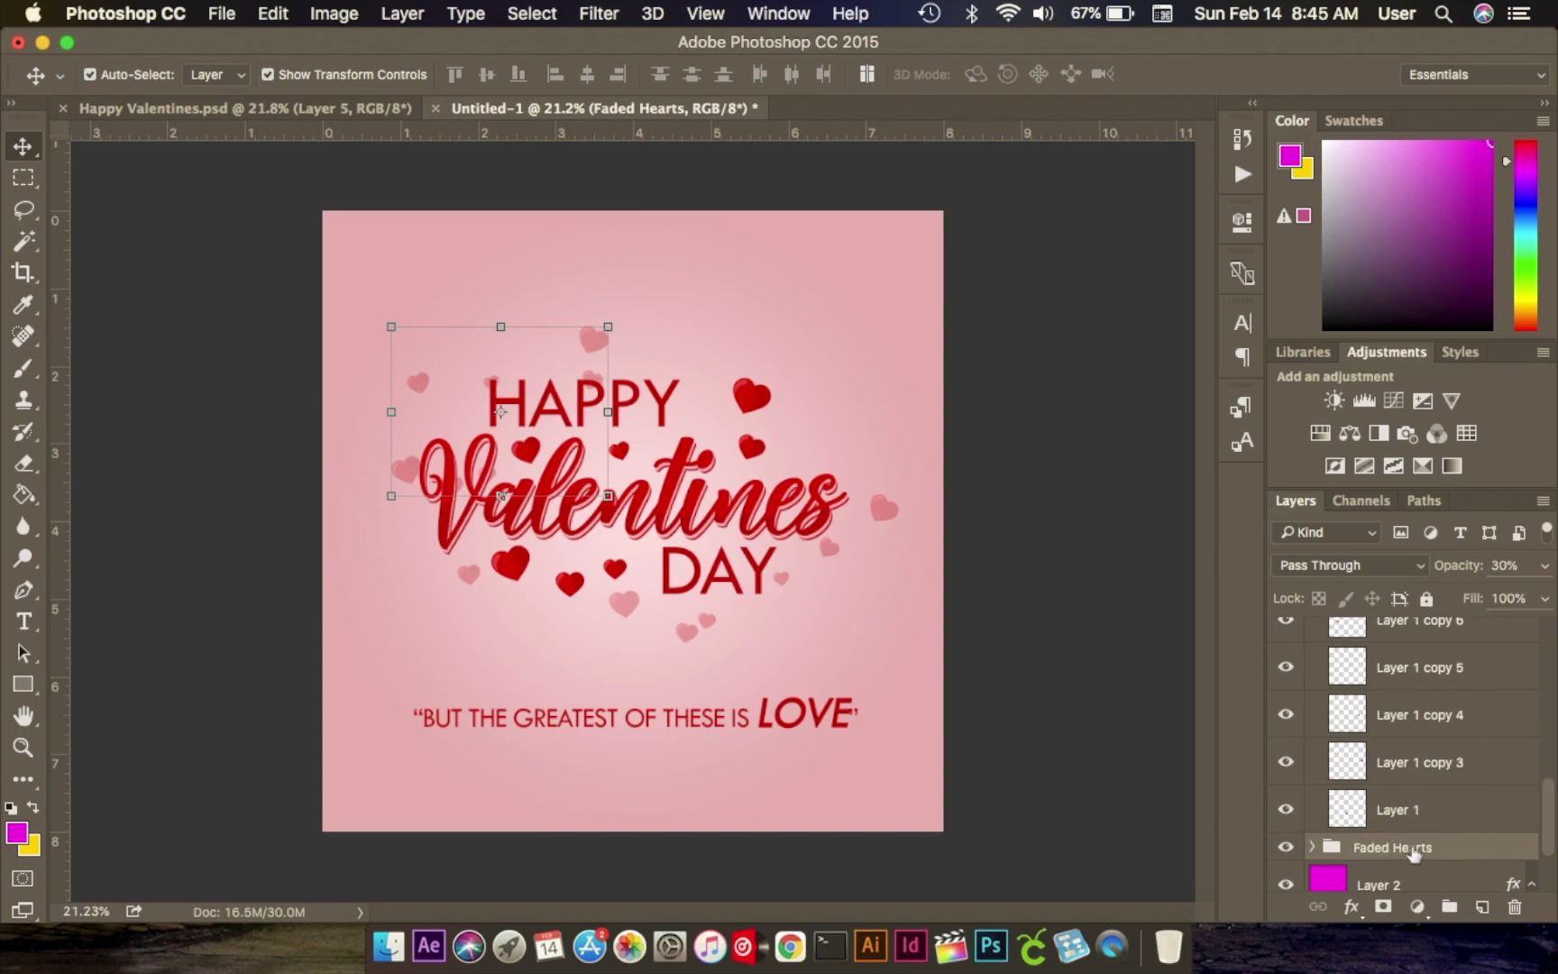
pyautogui.scroll(10, 1411, 847)
pyautogui.keyDown('shift'); pyautogui.click(1382, 642); pyautogui.keyUp('shift')
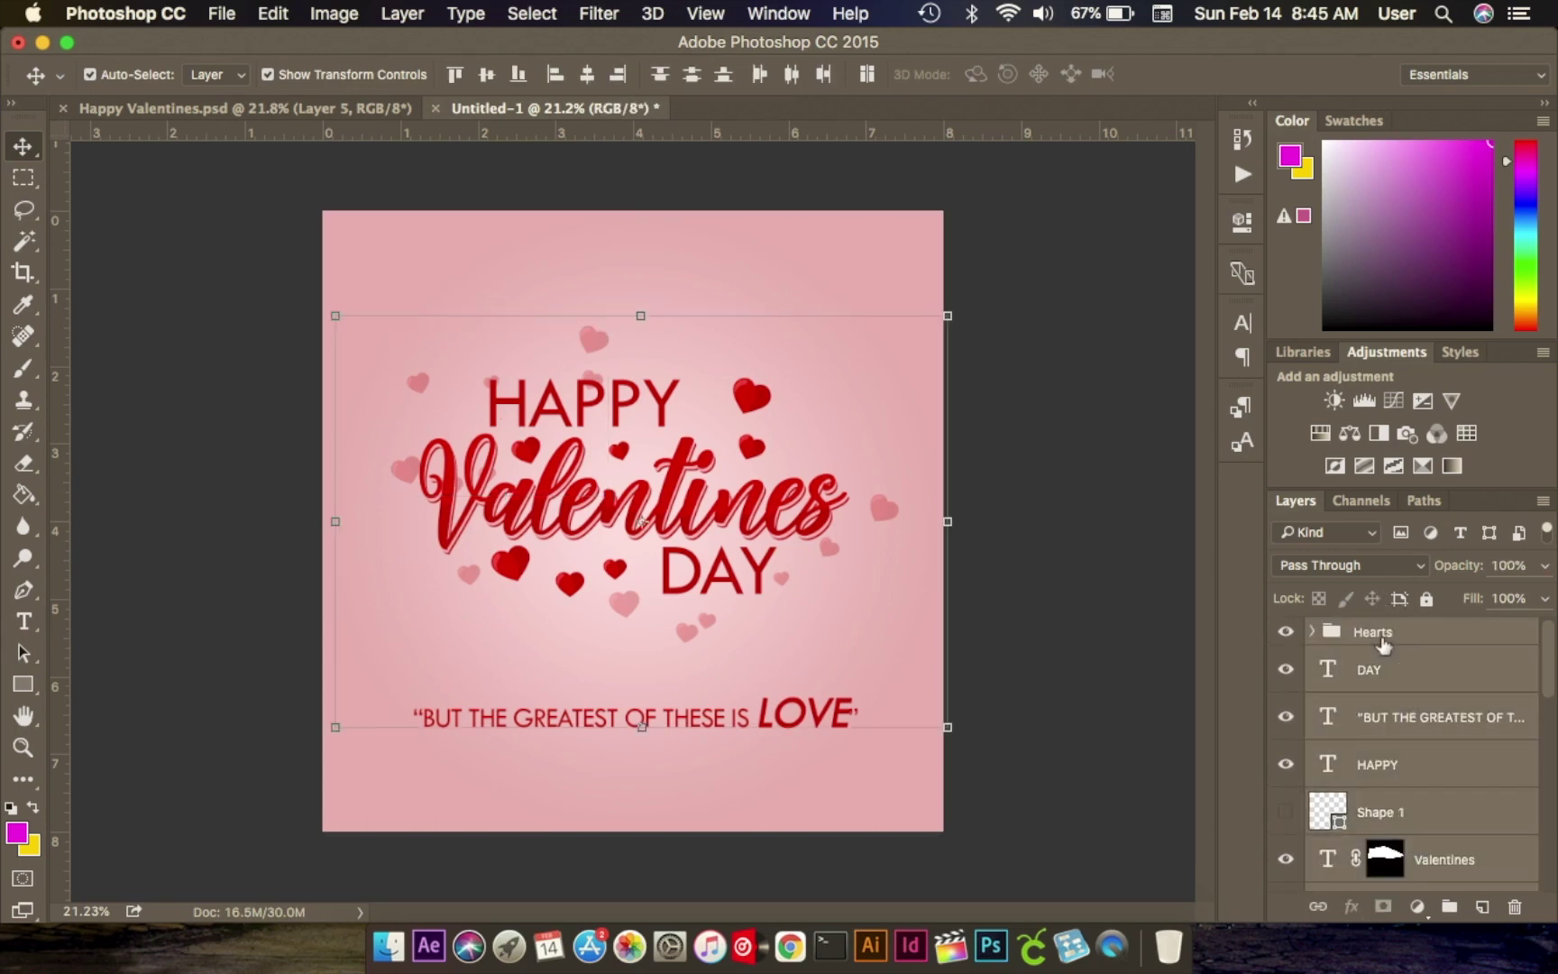
pyautogui.hotkey('shift', 'Down')
pyautogui.hotkey('shift', 'Down')
pyautogui.hotkey('shift', 'Down')
pyautogui.hotkey('shift', 'Down')
pyautogui.hotkey('shift', 'Down')
pyautogui.hotkey('shift', 'Down')
pyautogui.hotkey('shift', 'Down')
pyautogui.hotkey('shift', 'Down')
pyautogui.hotkey('shift', 'Down')
pyautogui.hotkey('shift', 'Down')
pyautogui.hotkey('shift', 'Down')
pyautogui.hotkey('shift', 'Down')
pyautogui.hotkey('shift', 'Down')
pyautogui.hotkey('shift', 'Down')
pyautogui.hotkey('shift', 'Down')
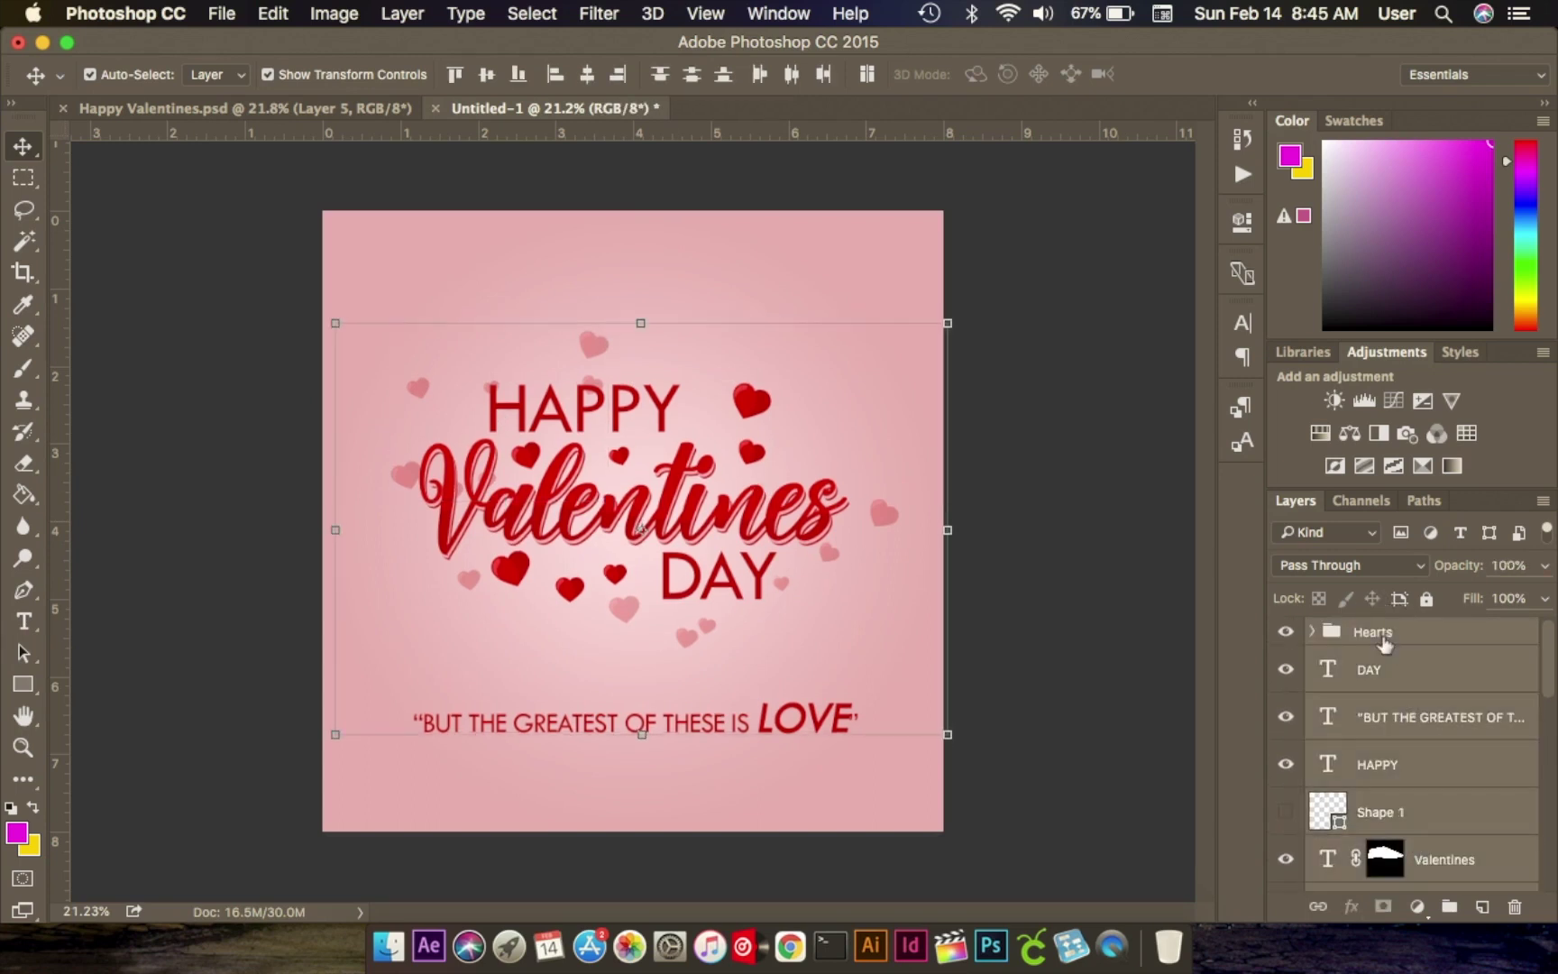
pyautogui.hotkey('shift', 'Down')
pyautogui.hotkey('shift', 'Down')
pyautogui.hotkey('shift', 'Down')
pyautogui.hotkey('shift', 'Down')
pyautogui.hotkey('shift', 'Down')
pyautogui.hotkey('shift', 'Down')
pyautogui.hotkey('shift', 'Down')
pyautogui.hotkey('shift', 'Down')
pyautogui.hotkey('shift', 'Down')
pyautogui.hotkey('shift', 'Down')
pyautogui.hotkey('shift', 'Down')
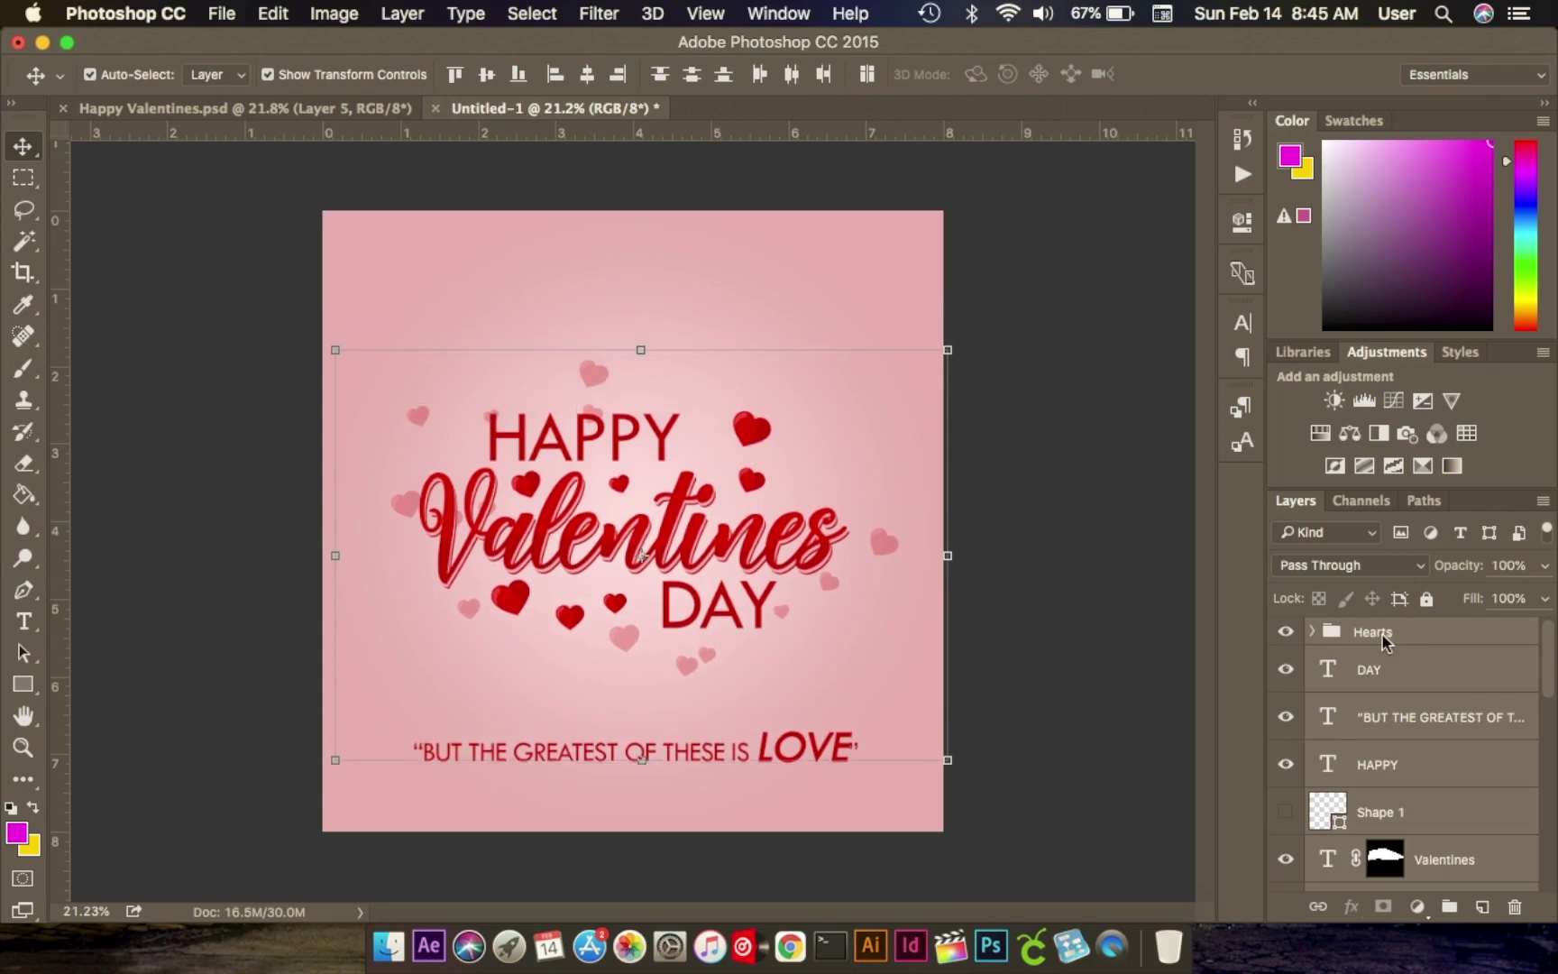
pyautogui.hotkey('shift', 'Down')
pyautogui.hotkey('shift', 'Down')
pyautogui.hotkey('shift', 'Down')
pyautogui.hotkey('shift', 'Down')
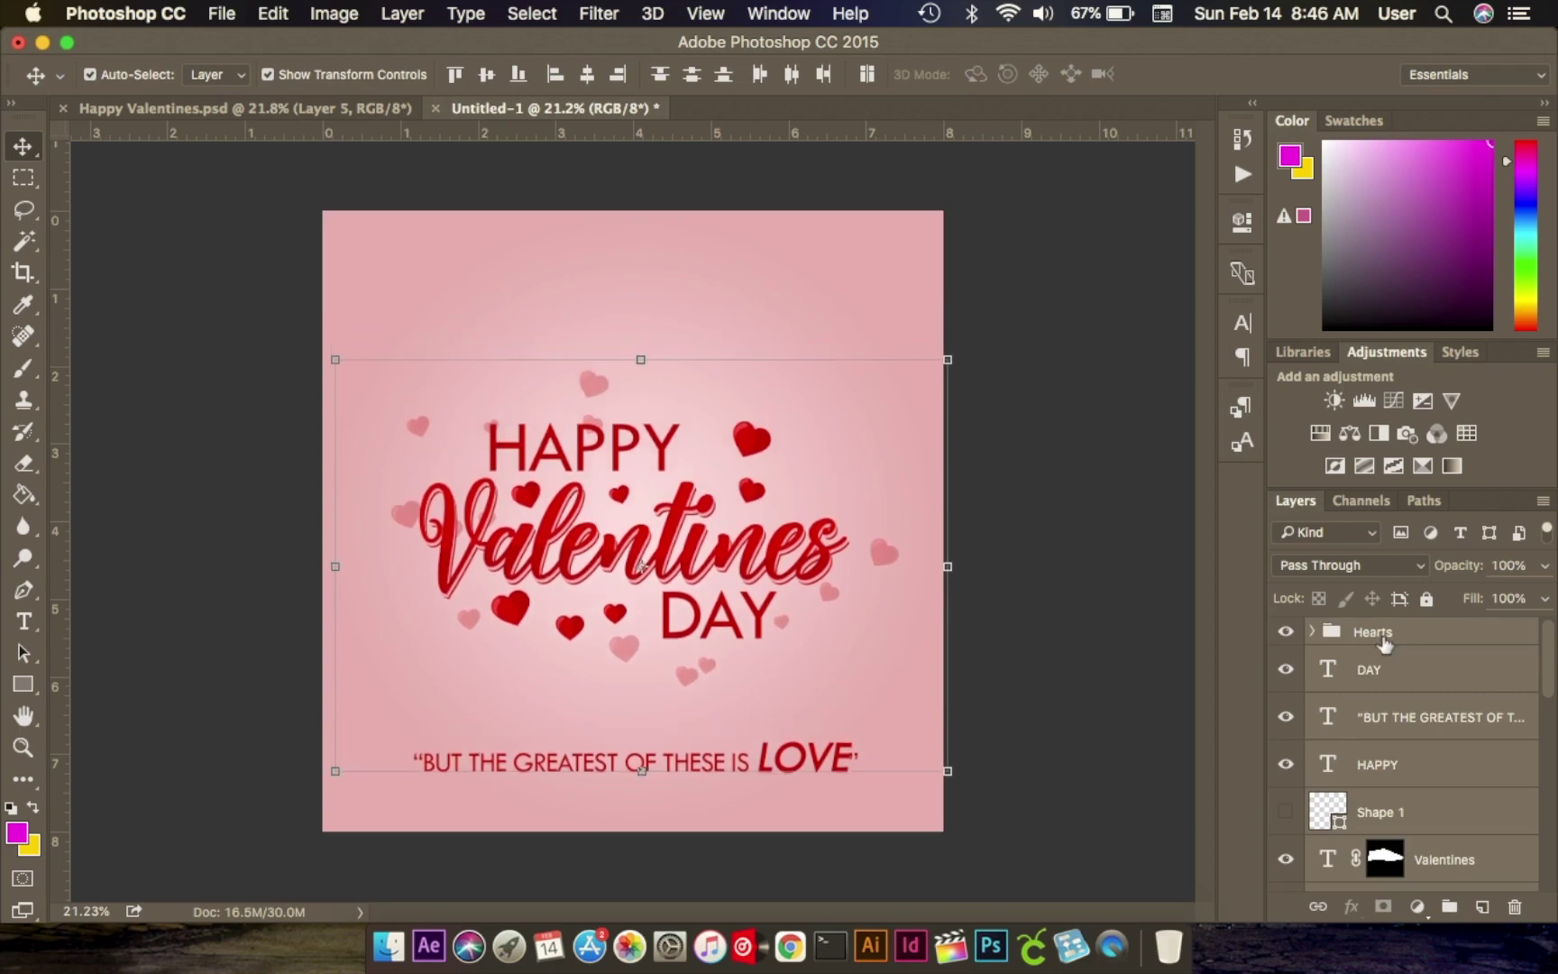
pyautogui.hotkey('shift', 'Down')
pyautogui.hotkey('shift', 'Down')
pyautogui.hotkey('shift', 'Down')
pyautogui.hotkey('shift', 'Down')
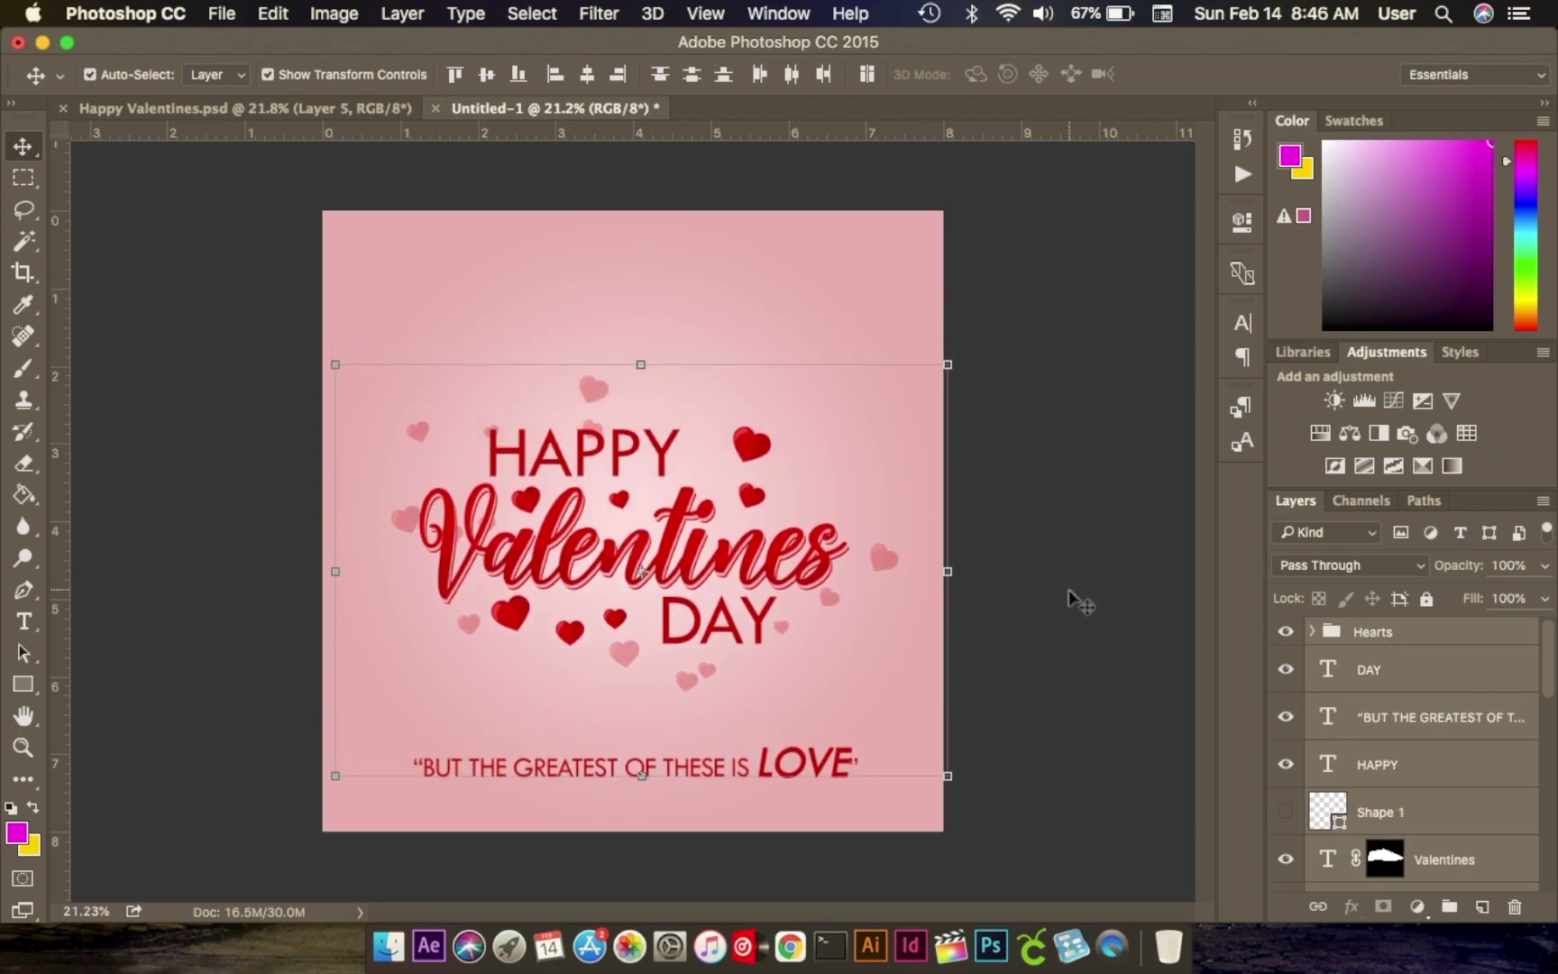
pyautogui.click(1134, 675)
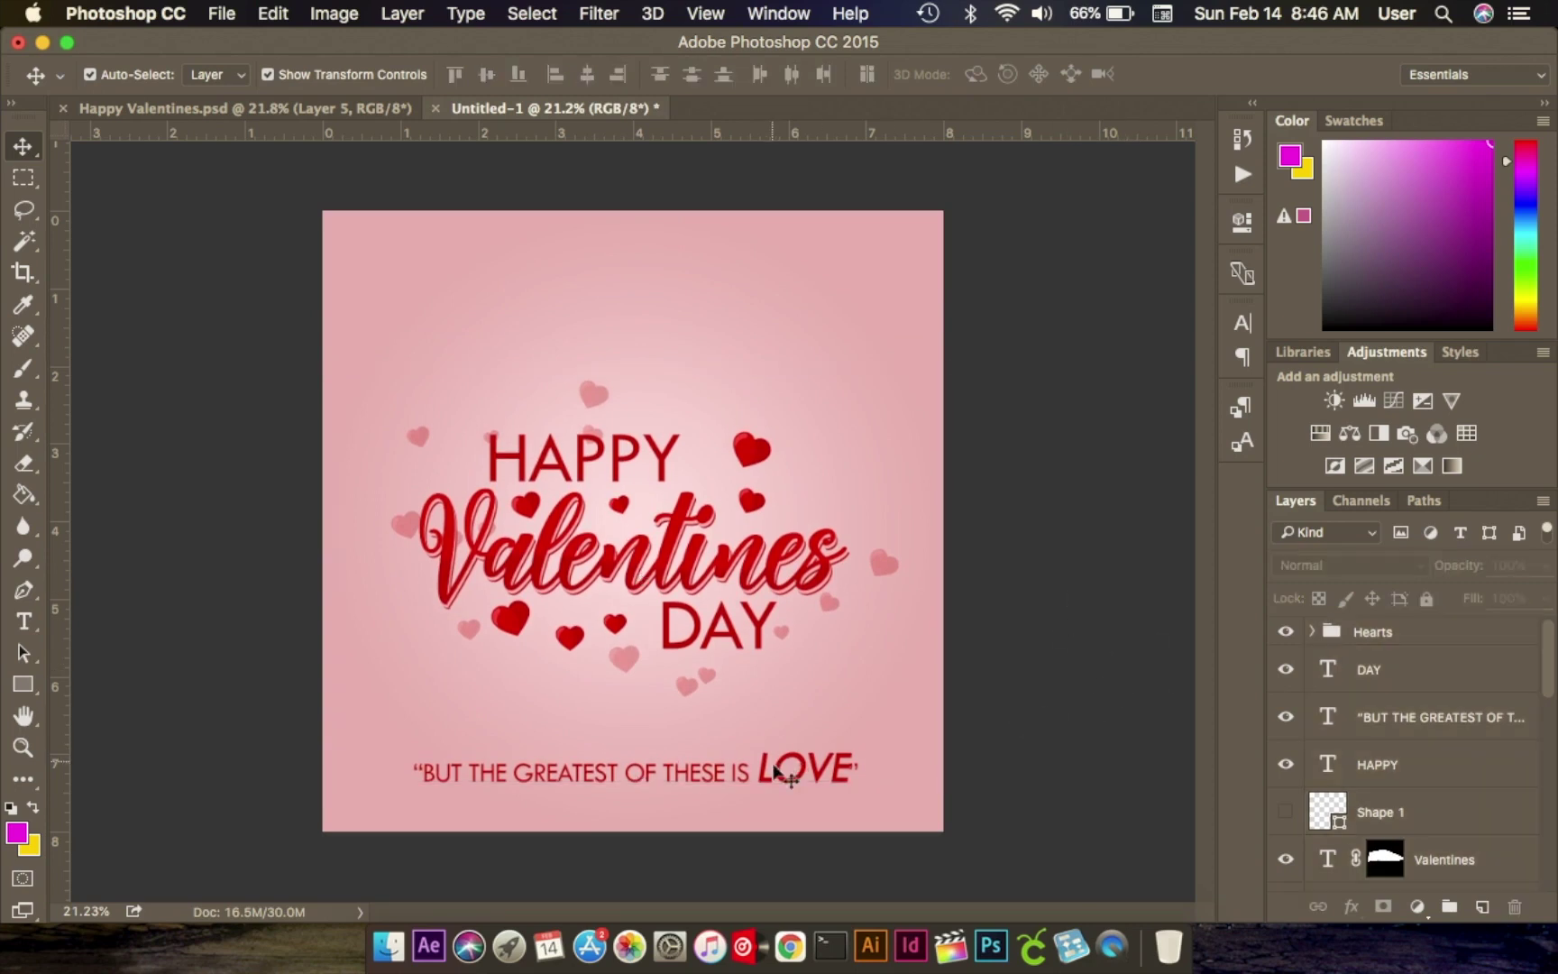
# Raise the quote two Shift-nudges closer beneath DAY.
pyautogui.click(774, 771)
pyautogui.hotkey('shift', 'Up')
pyautogui.hotkey('shift', 'Up')
pyautogui.hotkey('shift', 'Up')
pyautogui.hotkey('shift', 'Up')
pyautogui.hotkey('shift', 'Up')
pyautogui.hotkey('shift', 'Up')
pyautogui.hotkey('shift', 'Up')
pyautogui.hotkey('shift', 'Up')
pyautogui.hotkey('shift', 'Up')
pyautogui.hotkey('shift', 'Up')
pyautogui.hotkey('shift', 'Up')
pyautogui.hotkey('shift', 'Up')
pyautogui.hotkey('shift', 'Up')
pyautogui.hotkey('shift', 'Up')
pyautogui.hotkey('shift', 'Up')
pyautogui.hotkey('shift', 'Up')
pyautogui.hotkey('shift', 'Up')
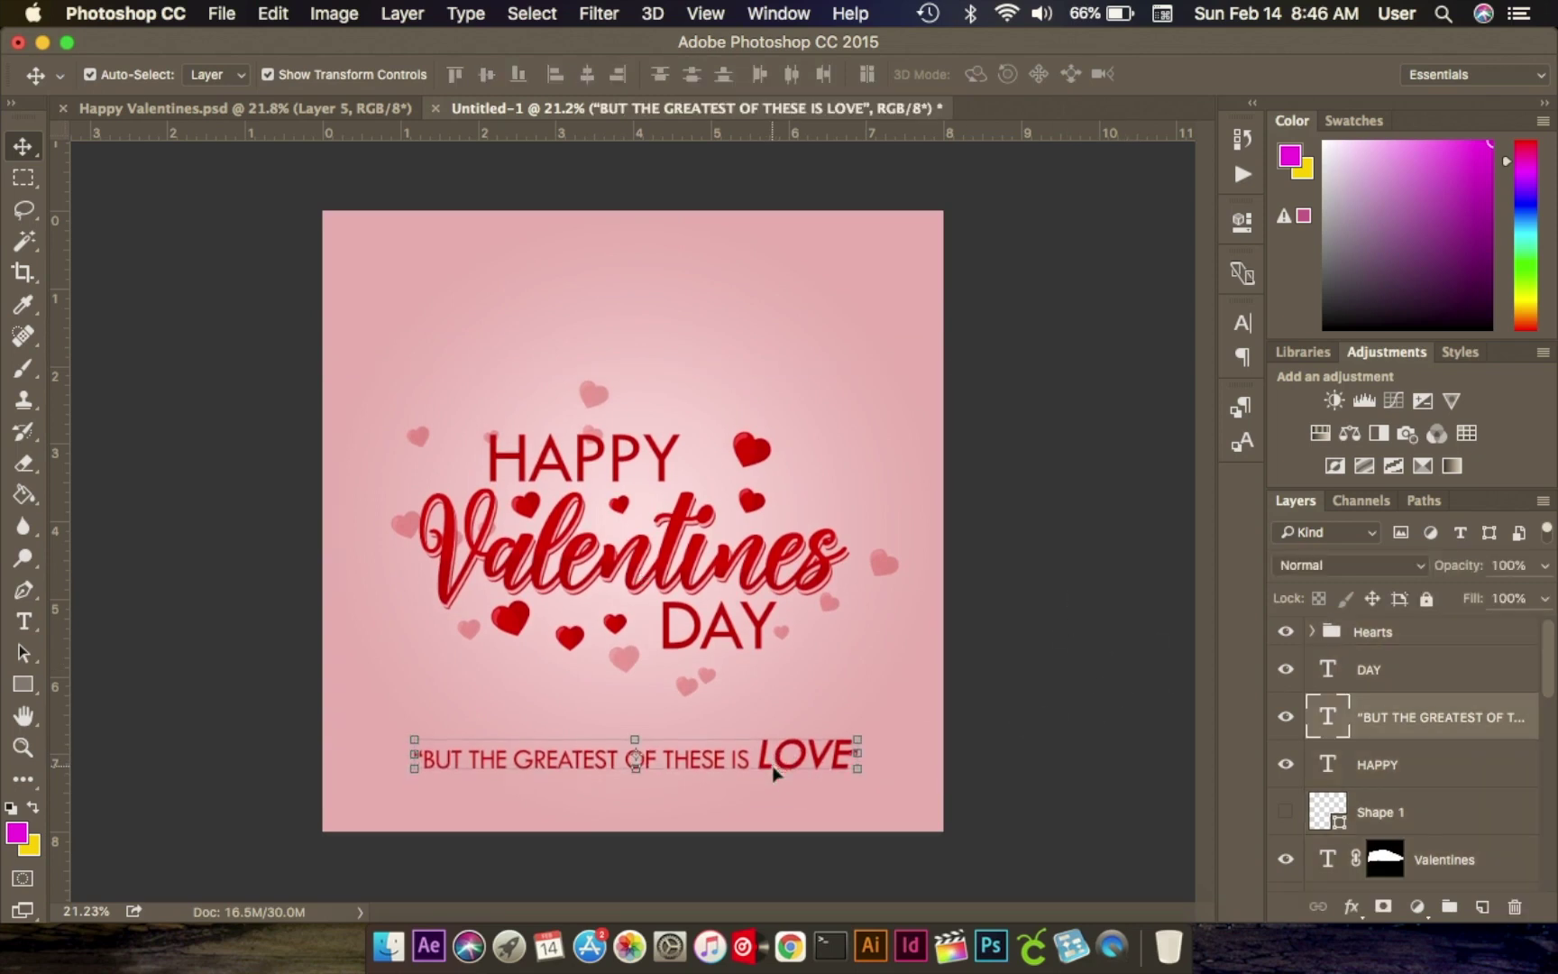
pyautogui.hotkey('shift', 'Up')
pyautogui.hotkey('shift', 'Up')
pyautogui.hotkey('shift', 'Up')
pyautogui.hotkey('shift', 'Up')
pyautogui.hotkey('shift', 'Up')
pyautogui.hotkey('shift', 'Up')
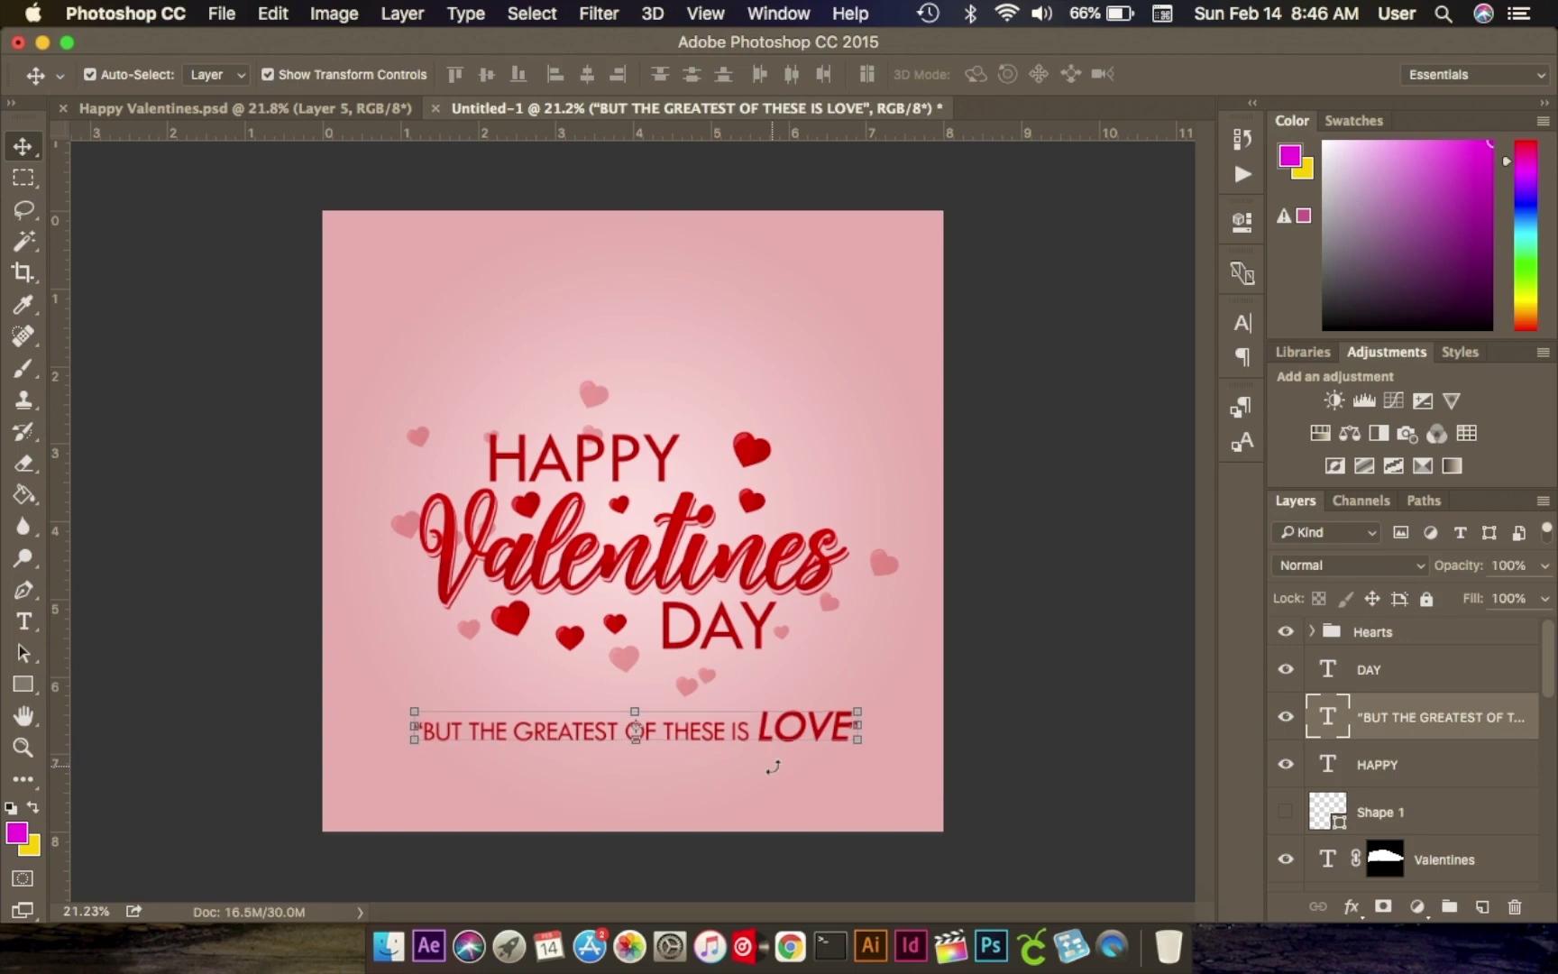
pyautogui.click(976, 651)
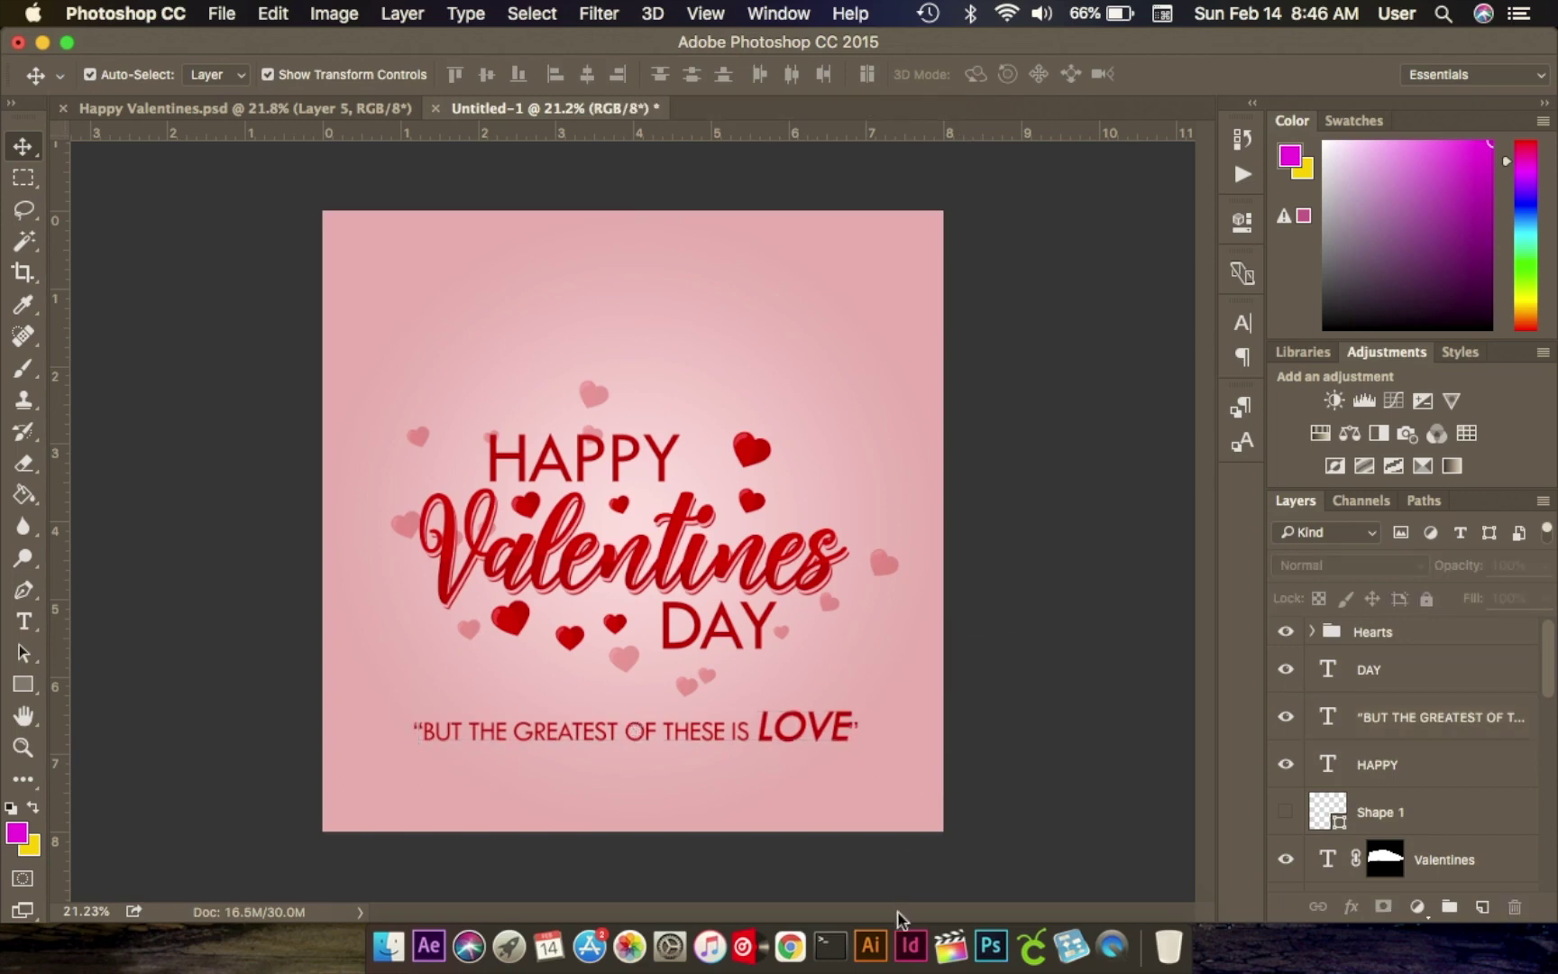
# Copy the Stewy's Greetings logo image in Chrome and return to the Photoshop card.
pyautogui.click(779, 947)
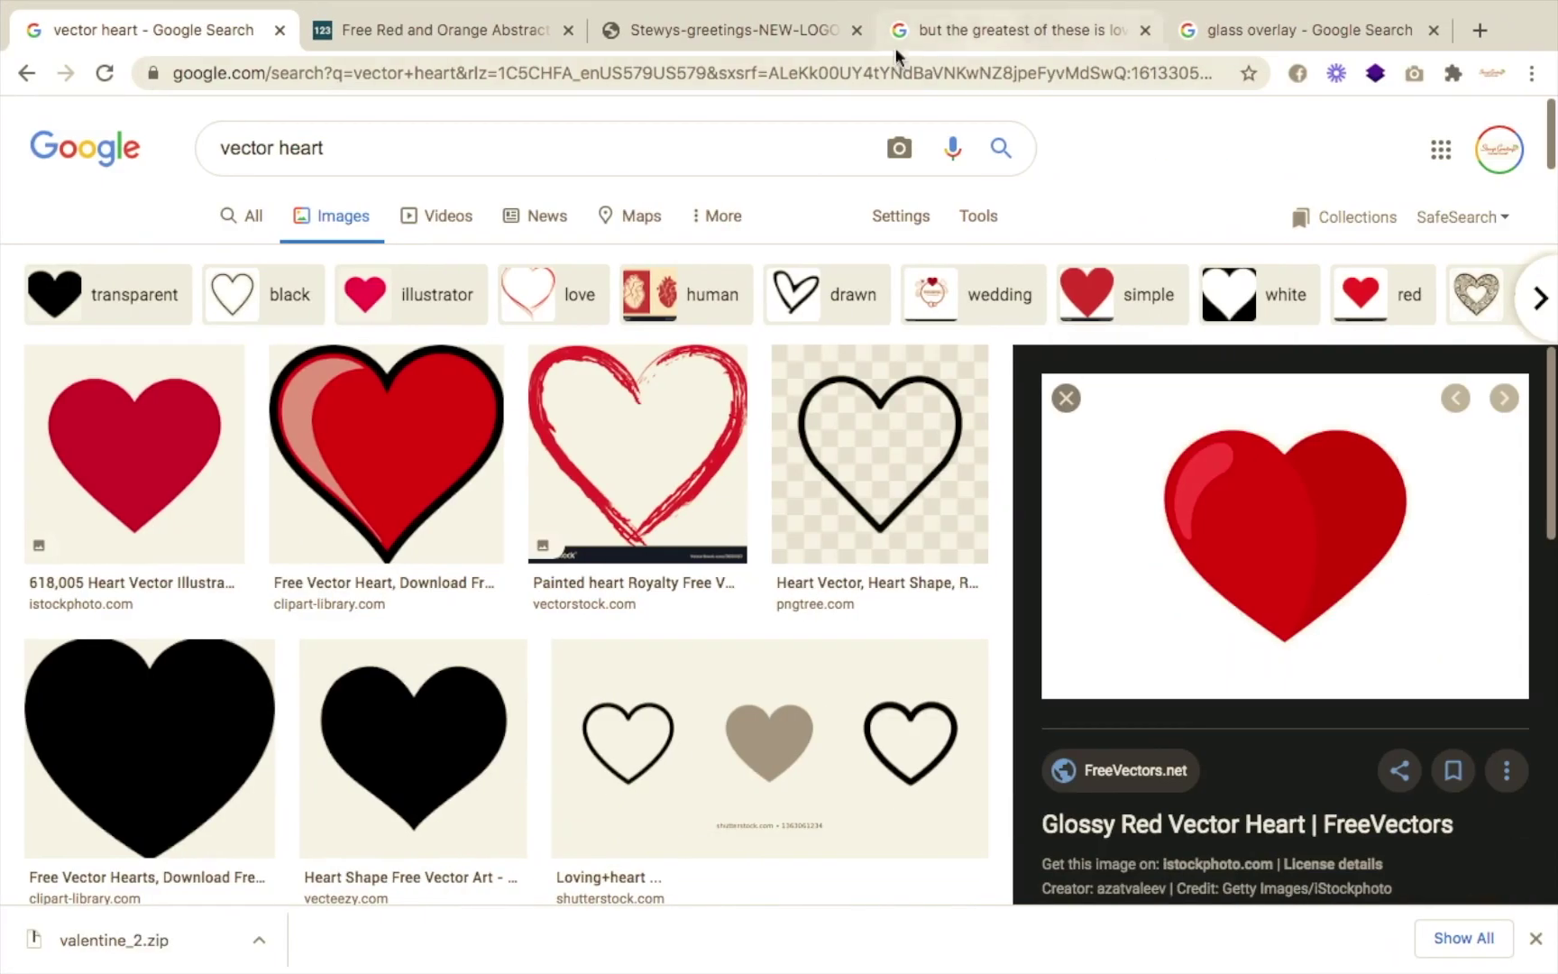
pyautogui.click(678, 32)
pyautogui.rightClick(846, 469)
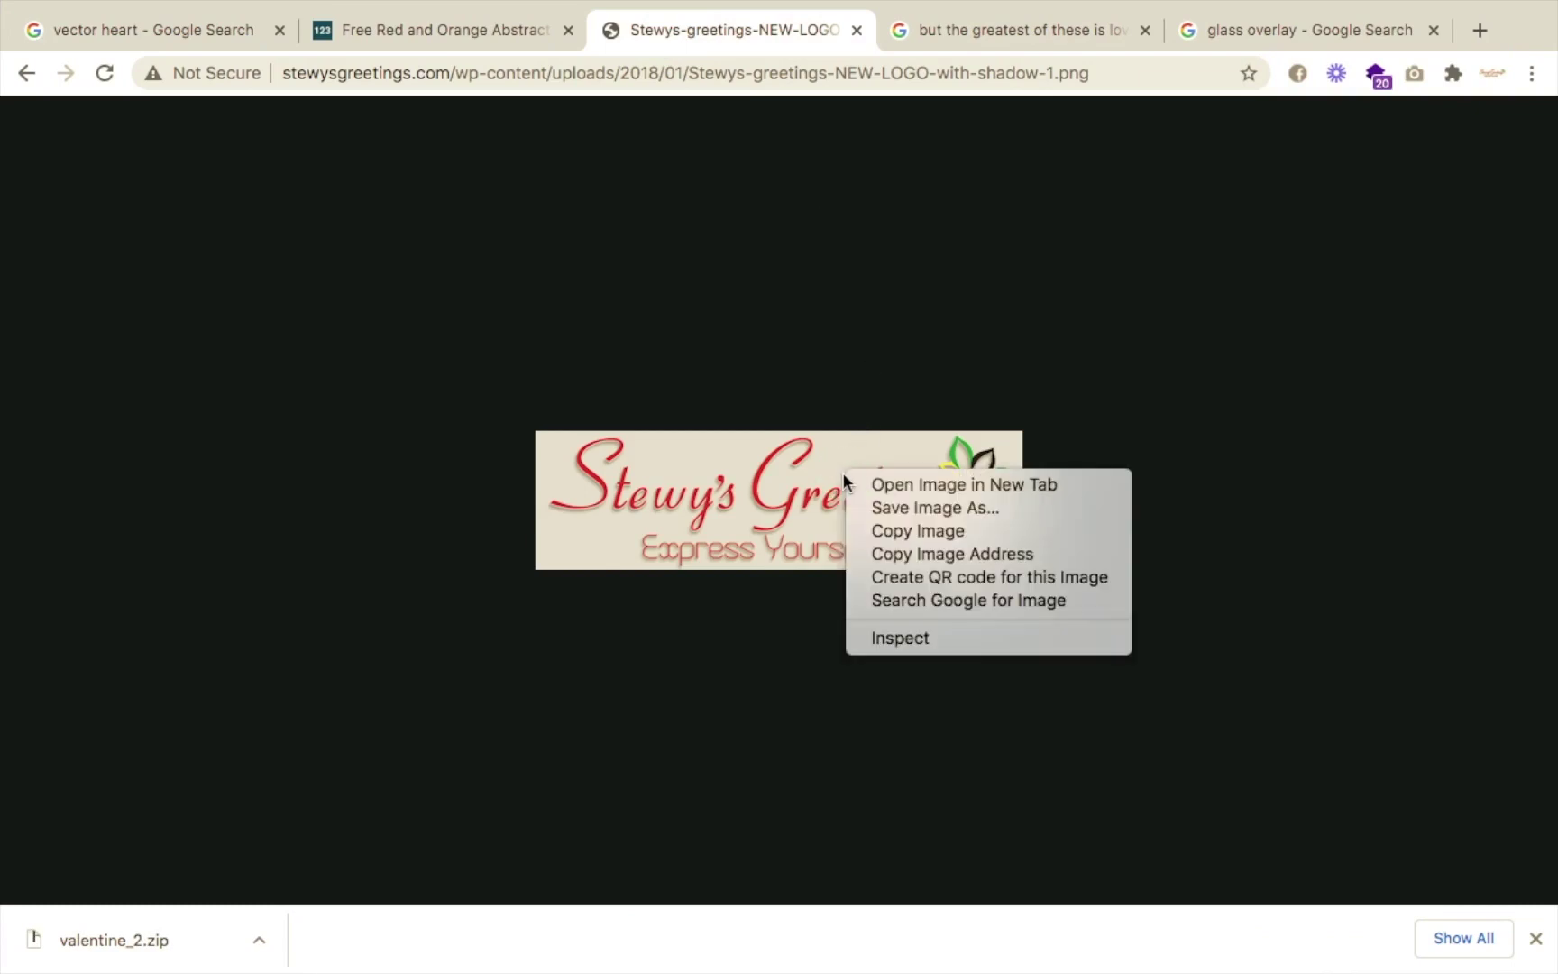
pyautogui.click(913, 534)
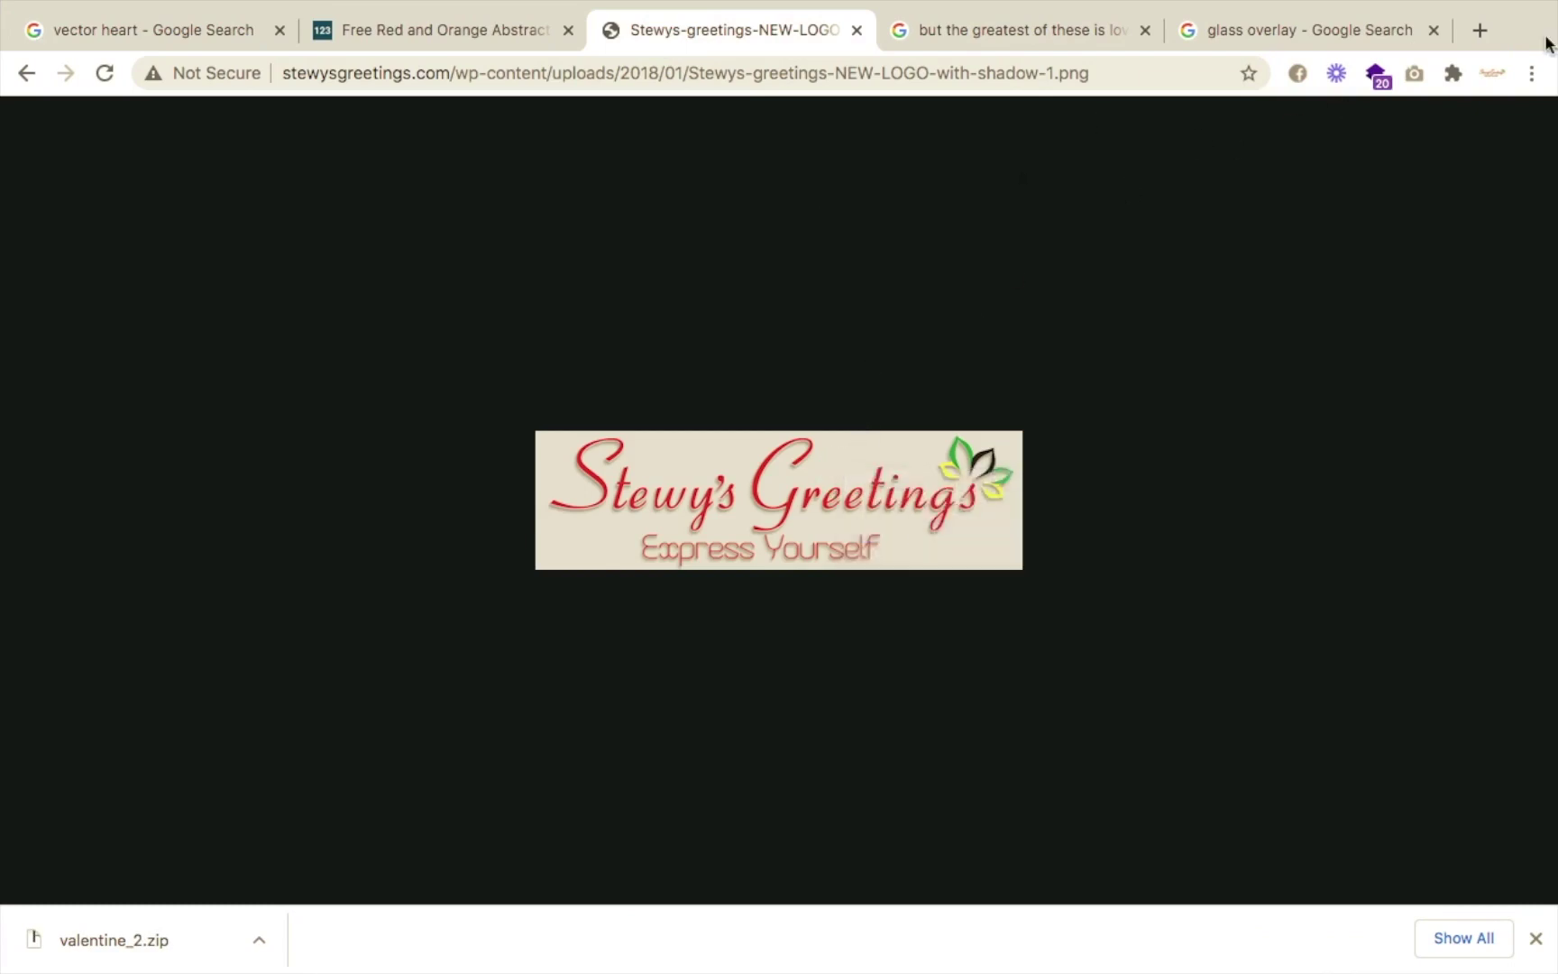
pyautogui.click(150, 26)
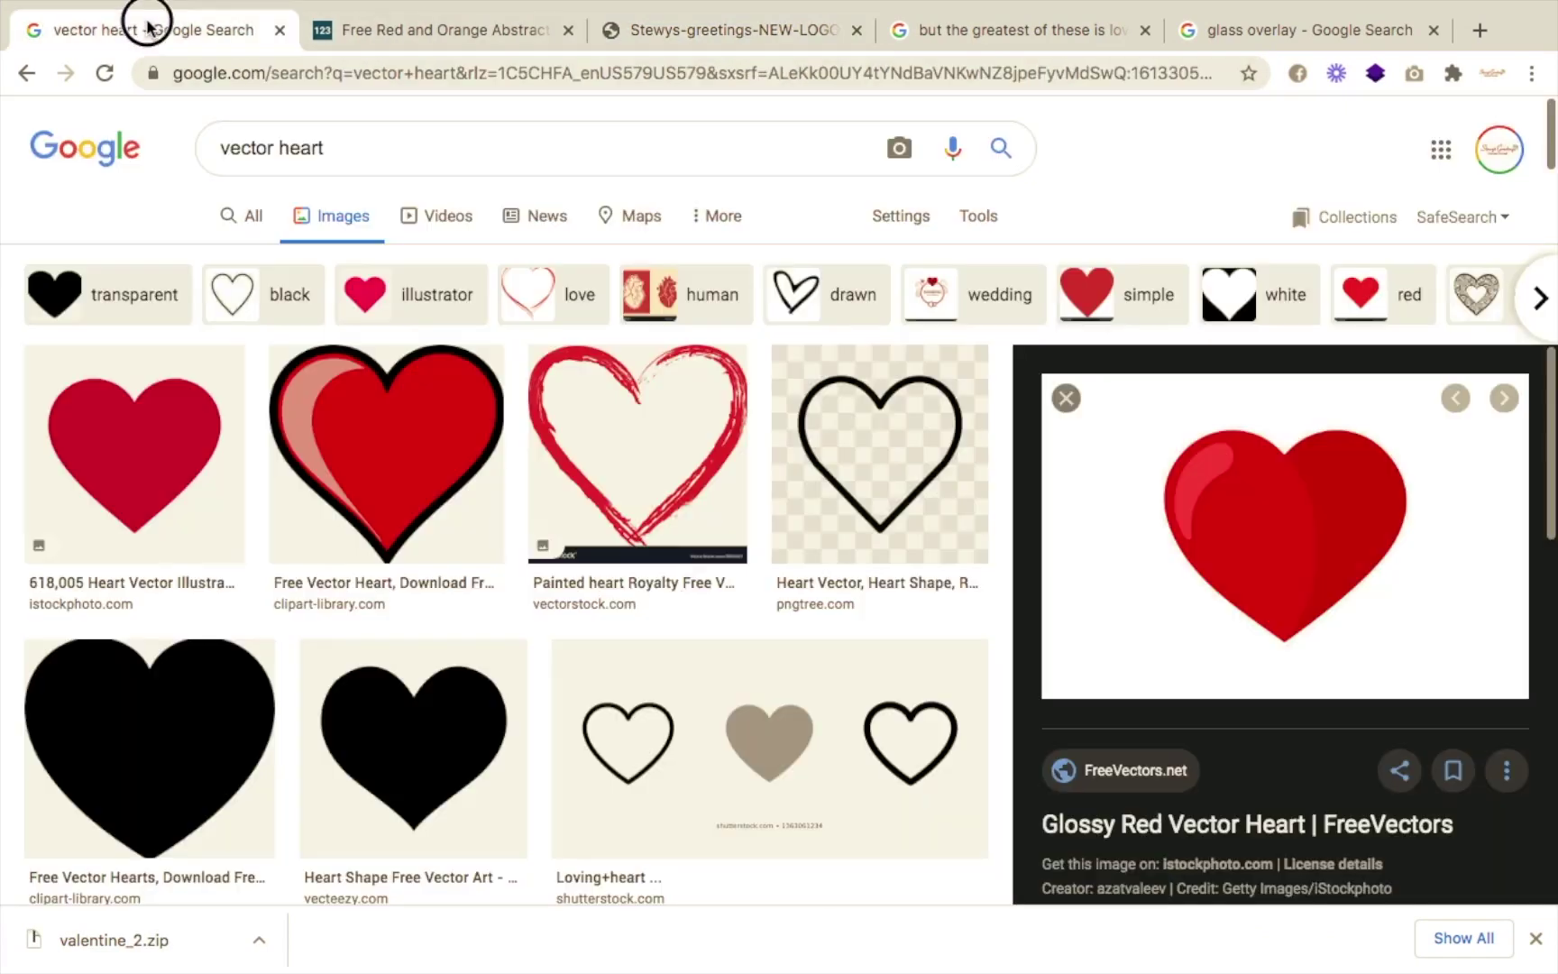
pyautogui.click(411, 30)
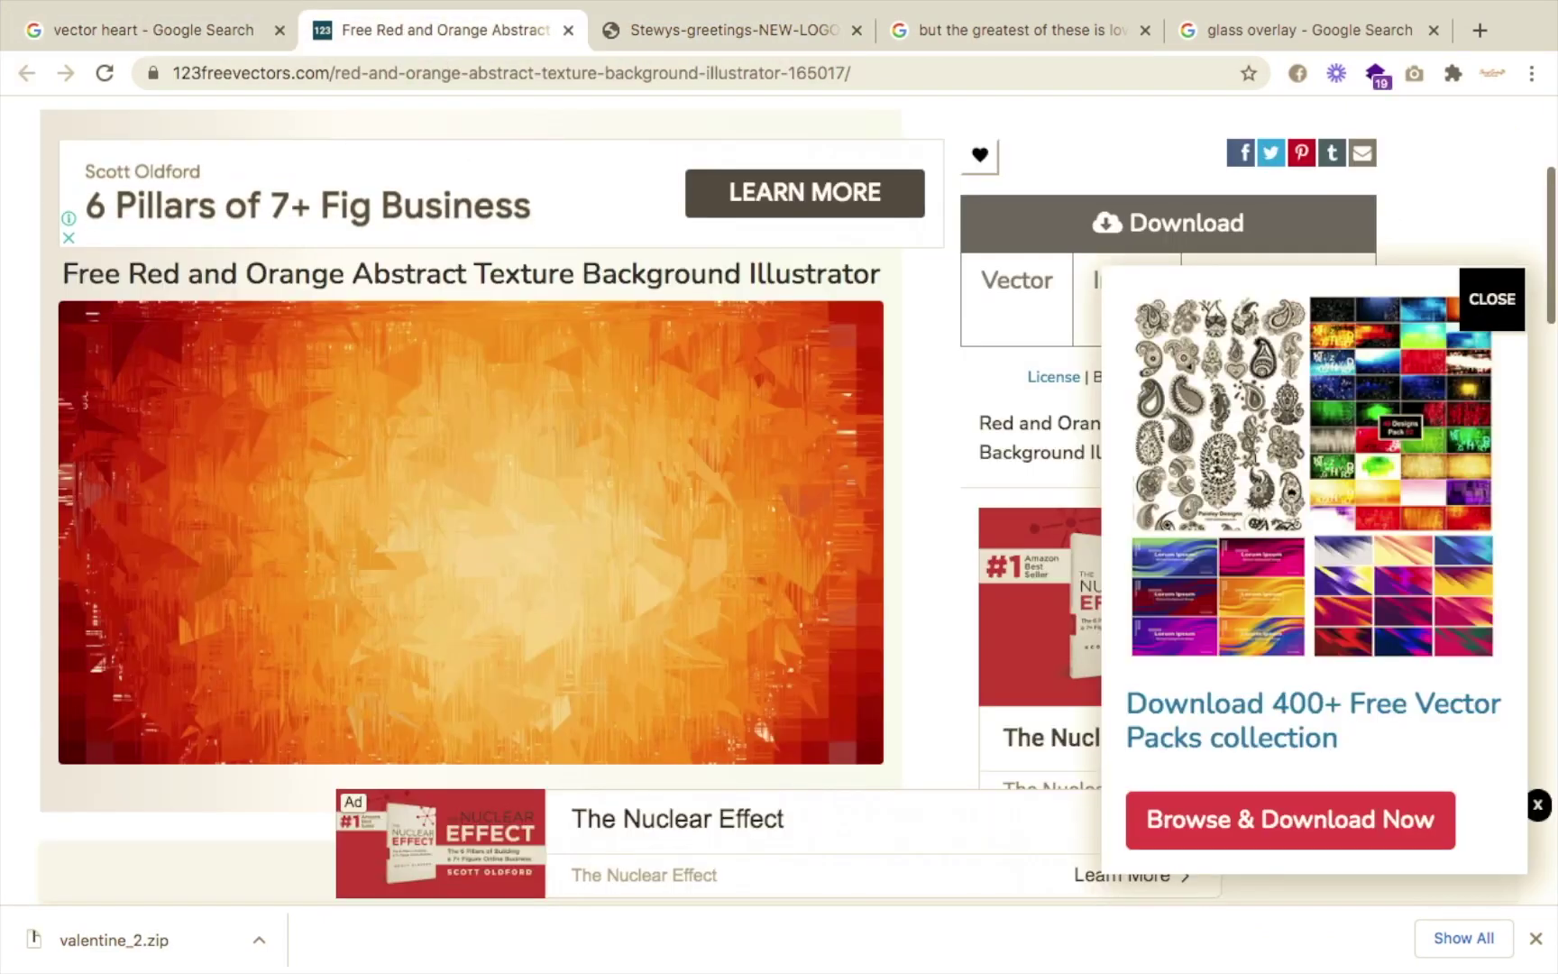
pyautogui.moveTo(938, 946)
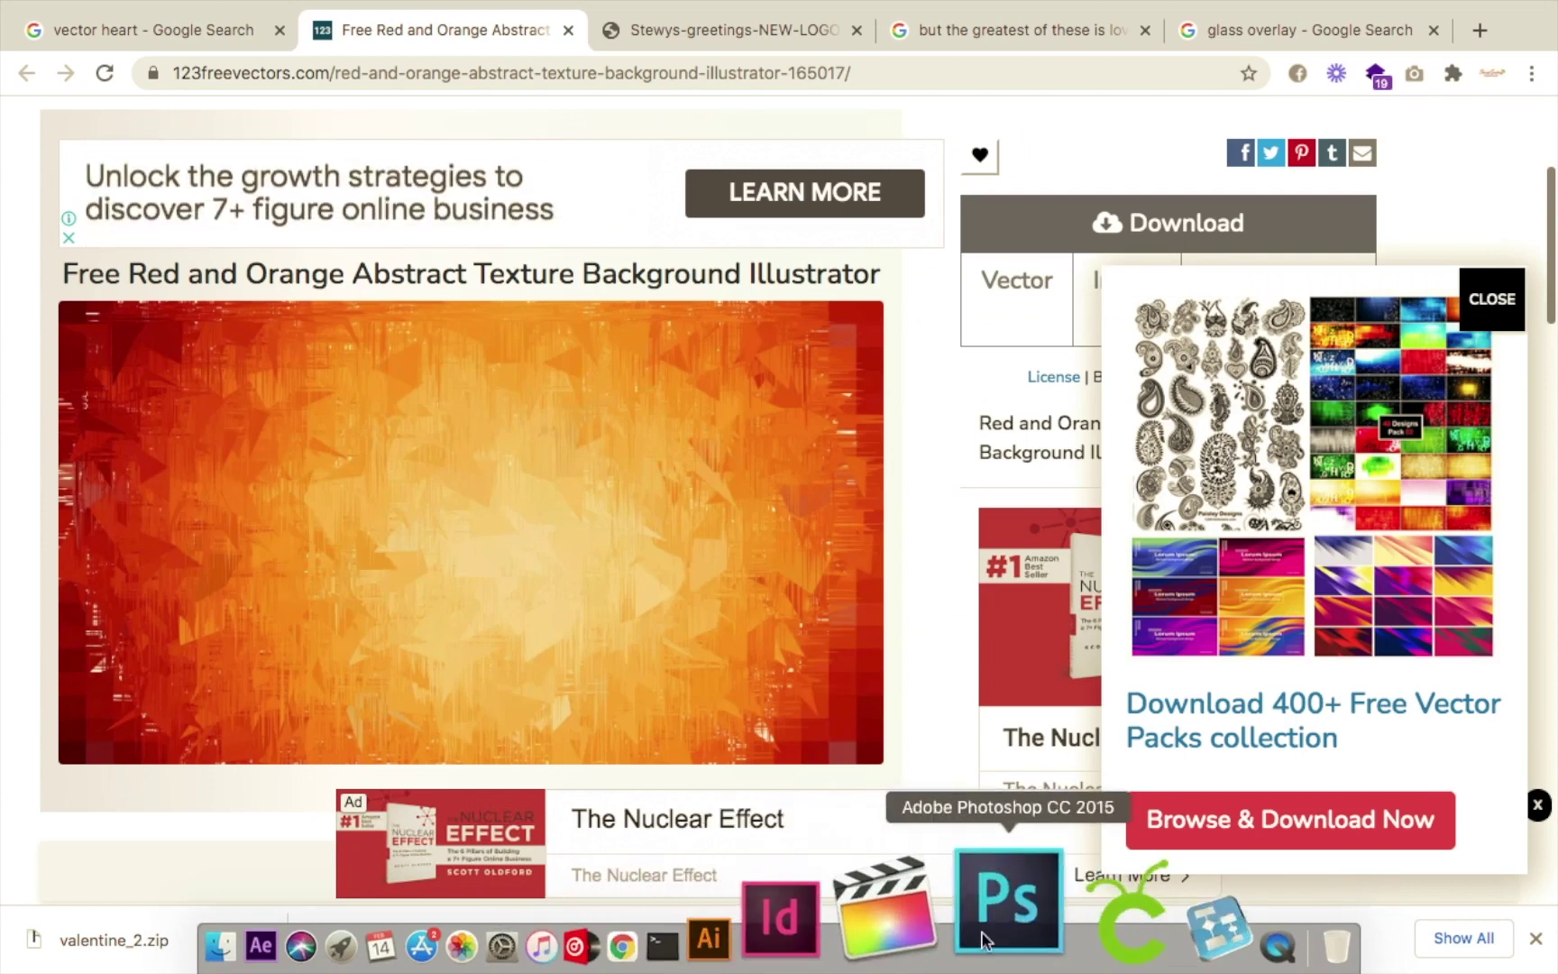
pyautogui.click(992, 929)
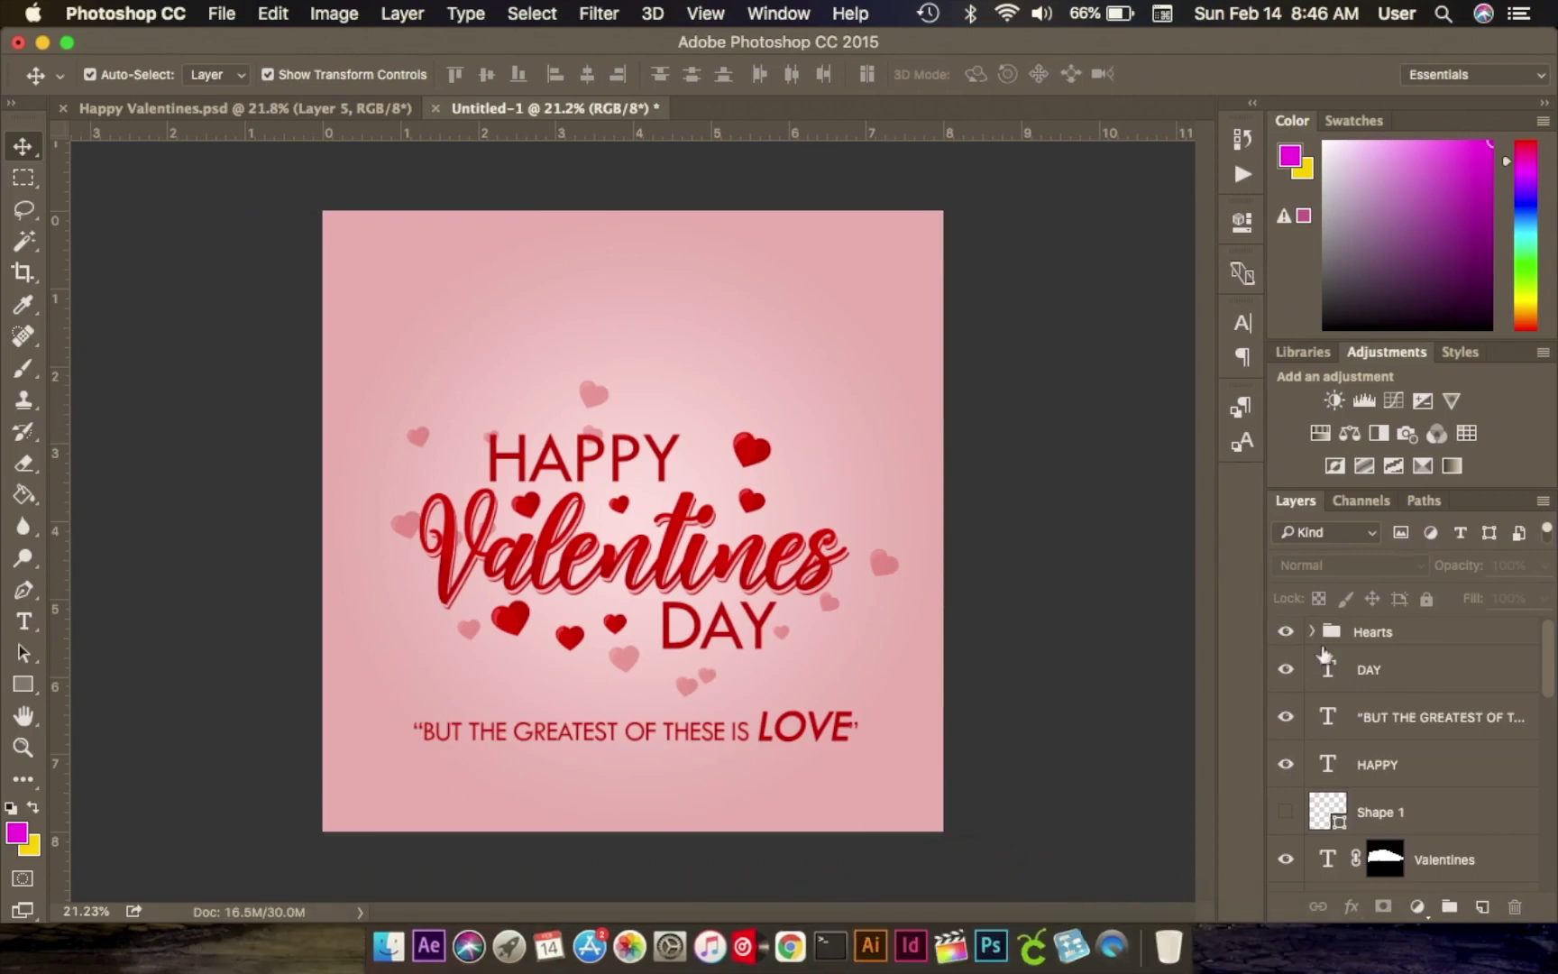
# Paste the logo above the Hearts group, scale it to about 222%, and centre it above HAPPY.
pyautogui.click(1373, 638)
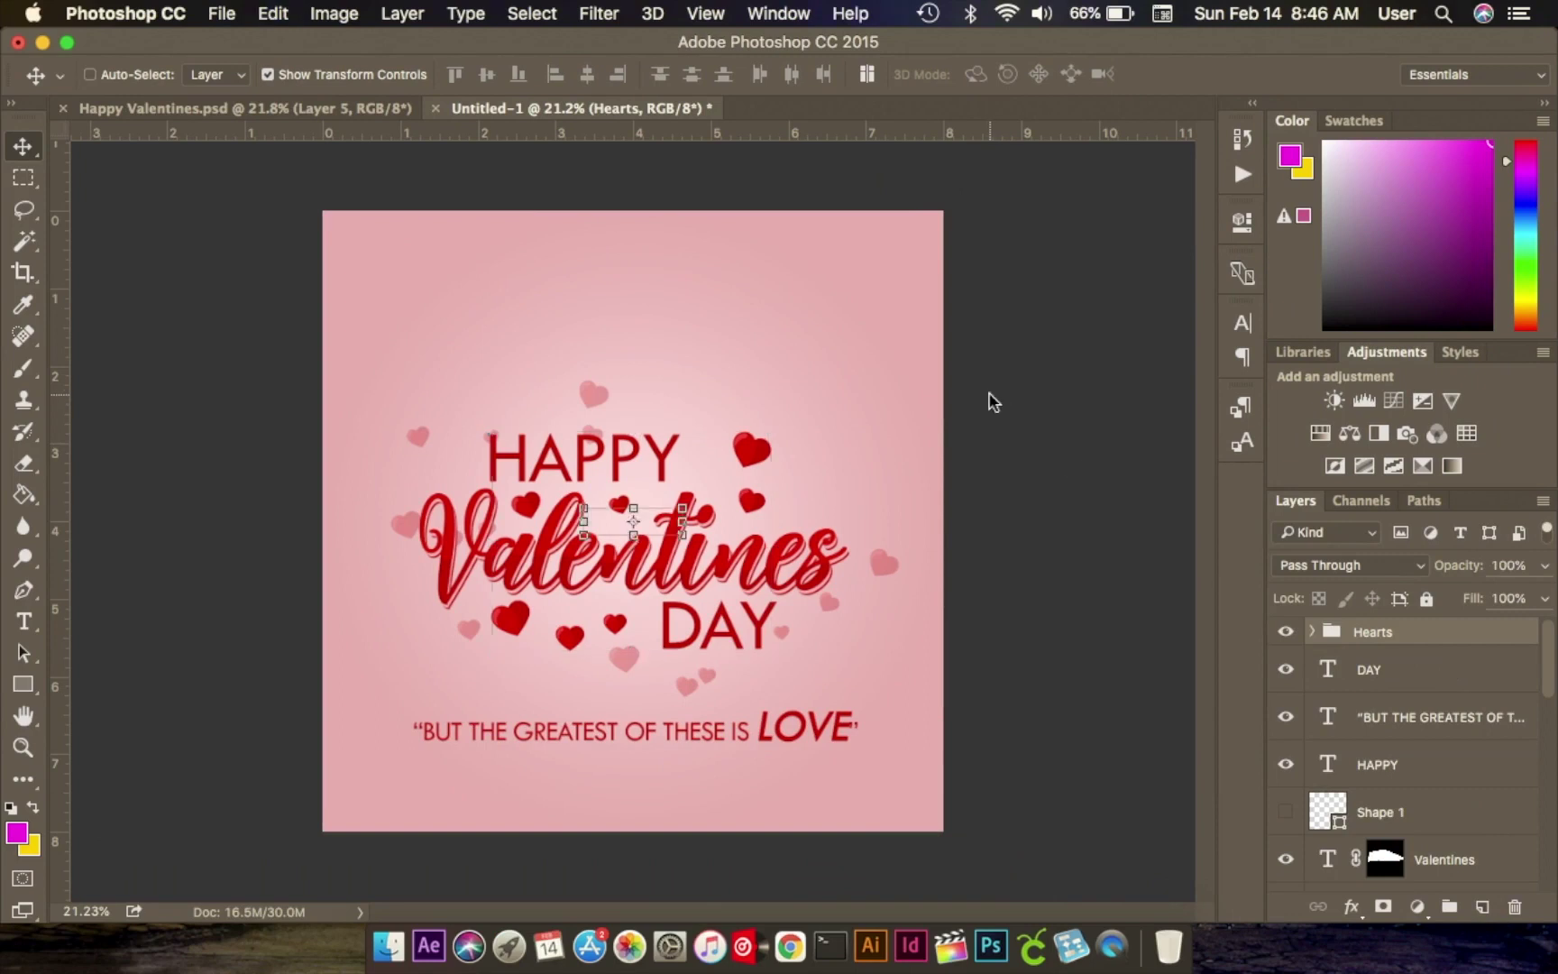
pyautogui.press('super+v')
pyautogui.moveTo(689, 499); pyautogui.dragTo(810, 465)
pyautogui.hotkey('shift', 'Up')
pyautogui.hotkey('shift', 'Up')
pyautogui.hotkey('shift', 'Up')
pyautogui.hotkey('shift', 'Up')
pyautogui.hotkey('shift', 'Up')
pyautogui.hotkey('shift', 'Up')
pyautogui.hotkey('shift', 'Up')
pyautogui.hotkey('shift', 'Up')
pyautogui.hotkey('shift', 'Up')
pyautogui.hotkey('shift', 'Up')
pyautogui.hotkey('shift', 'Up')
pyautogui.hotkey('shift', 'Up')
pyautogui.hotkey('shift', 'Up')
pyautogui.hotkey('shift', 'Up')
pyautogui.hotkey('shift', 'Up')
pyautogui.hotkey('shift', 'Up')
pyautogui.hotkey('shift', 'Up')
pyautogui.hotkey('shift', 'Up')
pyautogui.hotkey('shift', 'Up')
pyautogui.hotkey('shift', 'Up')
pyautogui.hotkey('shift', 'Up')
pyautogui.hotkey('shift', 'Up')
pyautogui.hotkey('shift', 'Up')
pyautogui.hotkey('shift', 'Up')
pyautogui.hotkey('shift', 'Up')
pyautogui.hotkey('shift', 'Up')
pyautogui.hotkey('shift', 'Up')
pyautogui.hotkey('shift', 'Up')
pyautogui.hotkey('shift', 'Up')
pyautogui.hotkey('shift', 'Up')
pyautogui.hotkey('shift', 'Up')
pyautogui.hotkey('shift', 'Up')
pyautogui.hotkey('shift', 'Up')
pyautogui.hotkey('shift', 'Up')
pyautogui.hotkey('shift', 'Up')
pyautogui.hotkey('shift', 'Up')
pyautogui.hotkey('shift', 'Up')
pyautogui.hotkey('shift', 'Up')
pyautogui.hotkey('shift', 'Up')
pyautogui.hotkey('shift', 'Up')
pyautogui.hotkey('shift', 'Up')
pyautogui.hotkey('shift', 'Up')
pyautogui.hotkey('shift', 'Up')
pyautogui.hotkey('shift', 'Up')
pyautogui.hotkey('shift', 'Up')
pyautogui.hotkey('shift', 'Up')
pyautogui.hotkey('shift', 'Up')
pyautogui.hotkey('shift', 'Up')
pyautogui.hotkey('shift', 'Left')
pyautogui.hotkey('shift', 'Left')
pyautogui.hotkey('shift', 'Up')
pyautogui.hotkey('shift', 'Up')
pyautogui.hotkey('shift', 'Up')
pyautogui.hotkey('shift', 'Up')
pyautogui.hotkey('shift', 'Up')
pyautogui.hotkey('shift', 'Up')
pyautogui.hotkey('shift', 'Up')
pyautogui.hotkey('shift', 'Up')
pyautogui.hotkey('shift', 'Up')
pyautogui.hotkey('shift', 'Up')
pyautogui.hotkey('shift', 'Up')
pyautogui.hotkey('shift', 'Up')
pyautogui.hotkey('shift', 'Up')
pyautogui.hotkey('shift', 'Up')
pyautogui.hotkey('shift', 'Up')
pyautogui.hotkey('shift', 'Up')
pyautogui.hotkey('shift', 'Up')
pyautogui.hotkey('shift', 'Up')
pyautogui.hotkey('shift', 'Up')
pyautogui.hotkey('shift', 'Up')
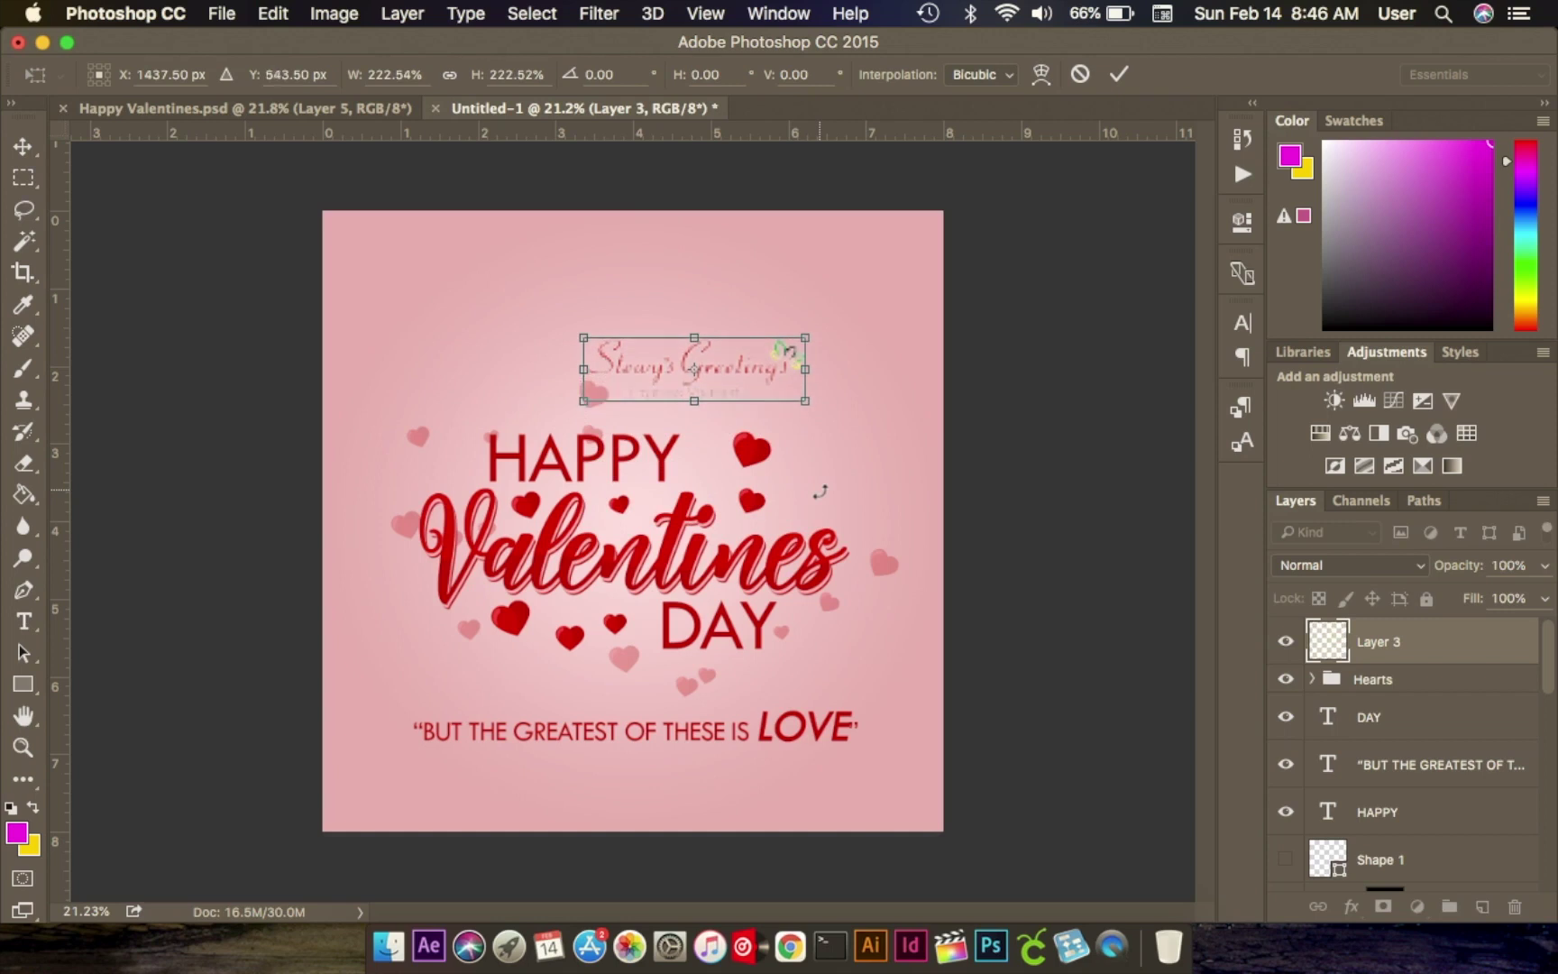
pyautogui.hotkey('shift', 'Left')
pyautogui.hotkey('shift', 'Left')
pyautogui.hotkey('shift', 'Left')
pyautogui.hotkey('shift', 'Left')
pyautogui.hotkey('shift', 'Left')
pyautogui.hotkey('shift', 'Left')
pyautogui.hotkey('shift', 'Left')
pyautogui.hotkey('shift', 'Left')
pyautogui.hotkey('shift', 'Left')
pyautogui.hotkey('shift', 'Left')
pyautogui.hotkey('shift', 'Left')
pyautogui.hotkey('shift', 'Left')
pyautogui.hotkey('shift', 'Left')
pyautogui.hotkey('shift', 'Left')
pyautogui.hotkey('shift', 'Left')
pyautogui.hotkey('shift', 'Left')
pyautogui.hotkey('shift', 'Left')
pyautogui.hotkey('shift', 'Left')
pyautogui.hotkey('shift', 'Left')
pyautogui.hotkey('shift', 'Left')
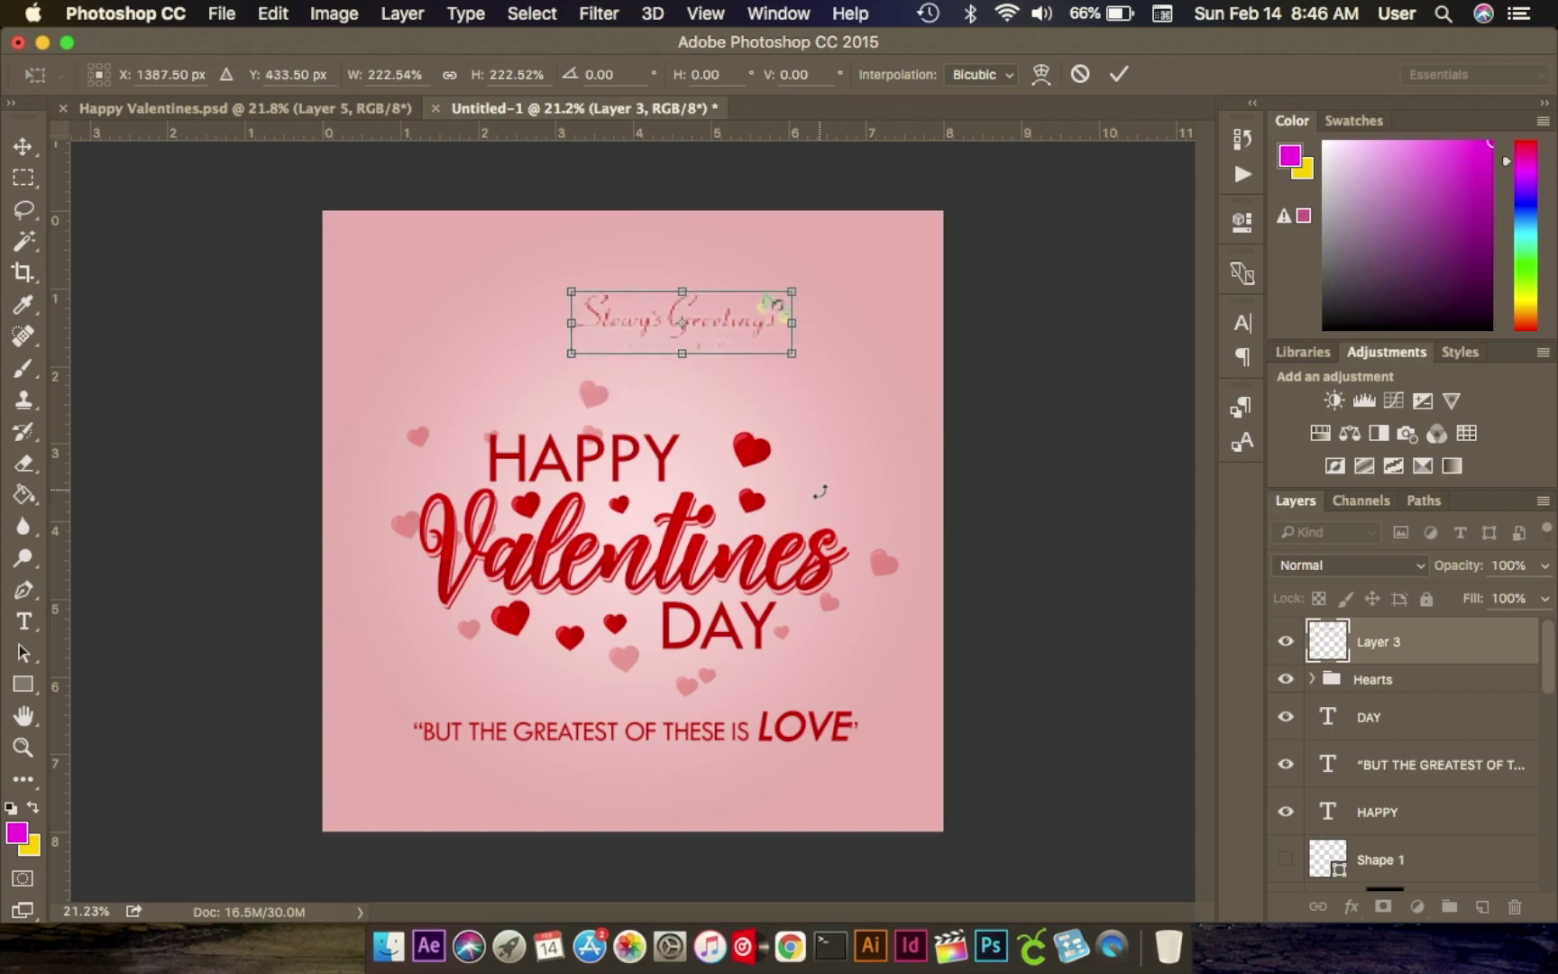
pyautogui.hotkey('shift', 'Left')
pyautogui.hotkey('shift', 'Up')
pyautogui.hotkey('shift', 'Up')
pyautogui.hotkey('shift', 'Up')
pyautogui.hotkey('shift', 'Up')
pyautogui.hotkey('shift', 'Left')
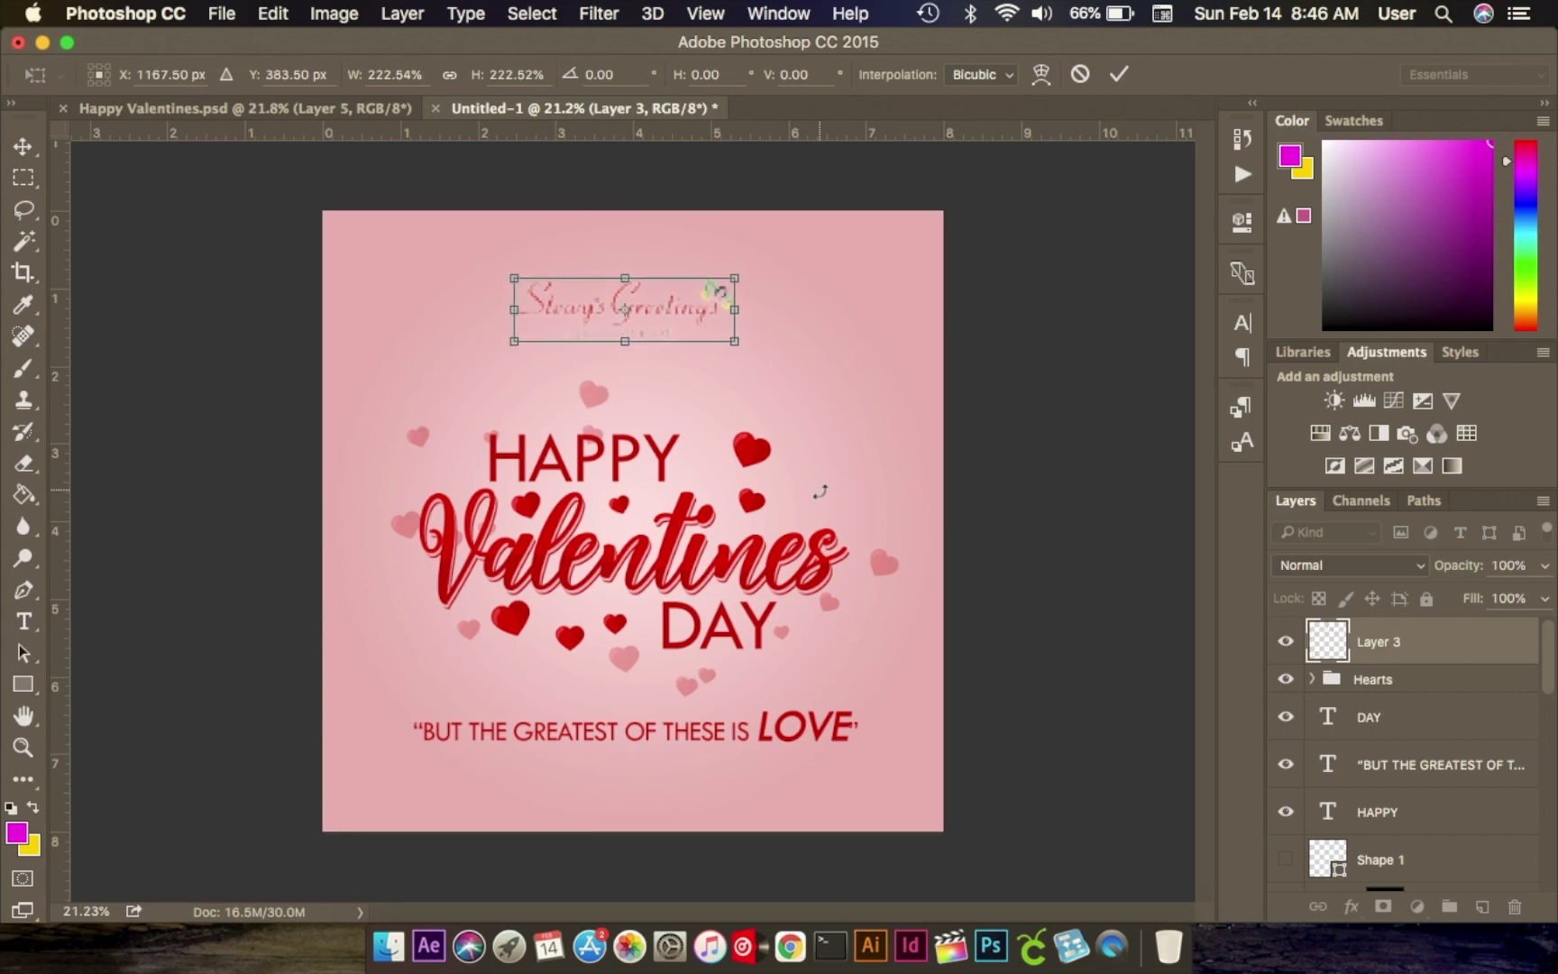
pyautogui.click(1117, 76)
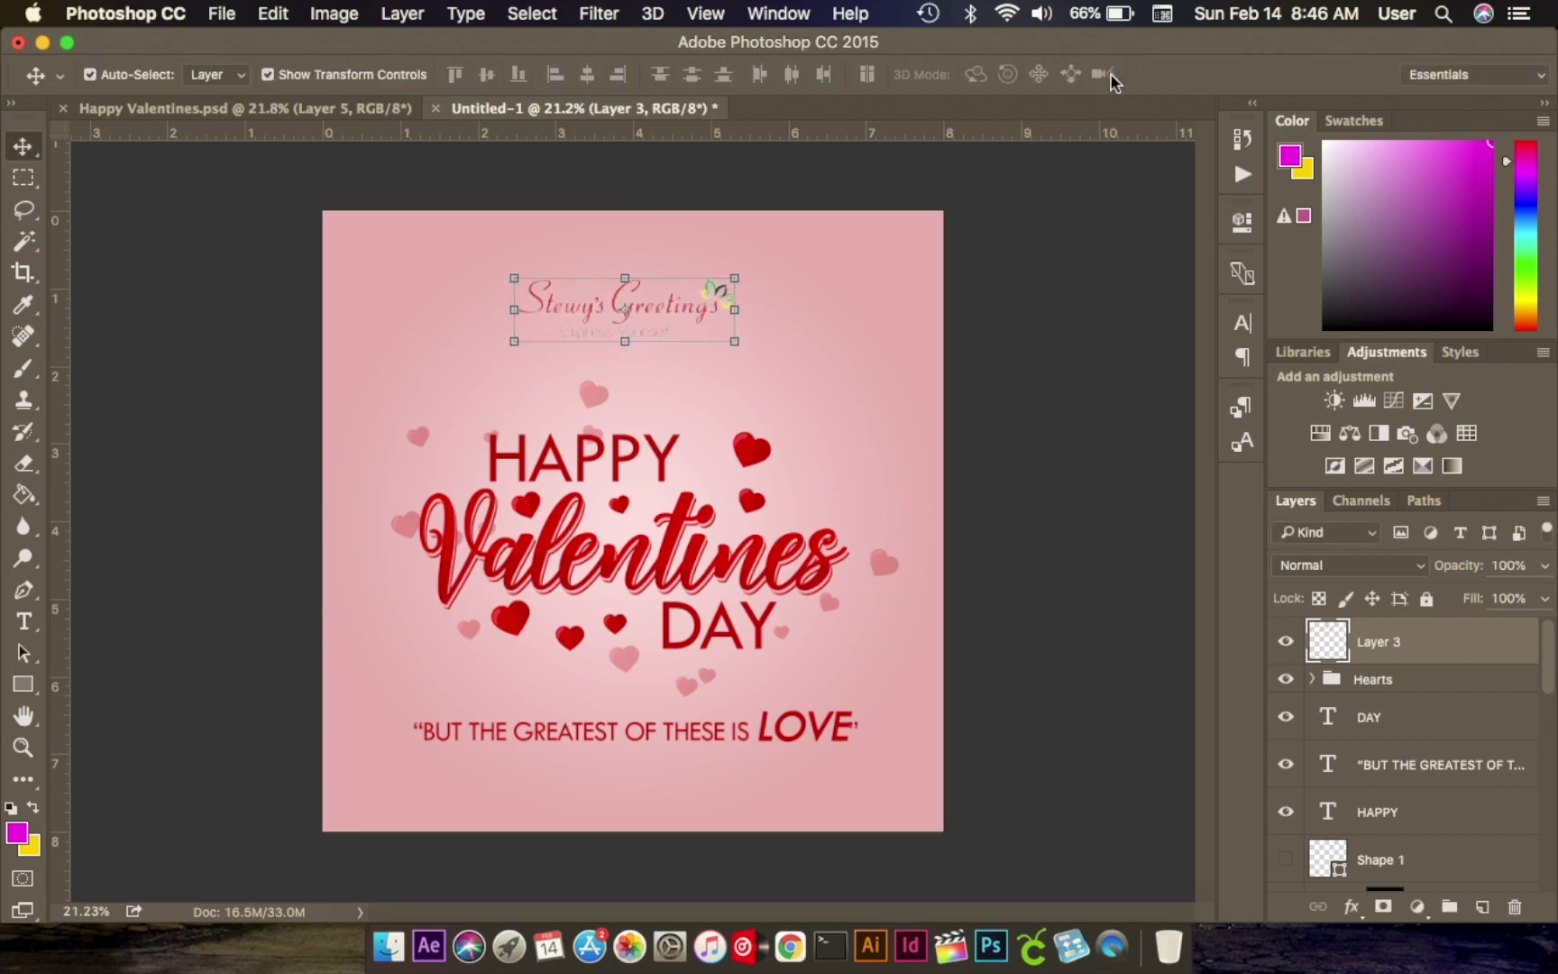
# Lower the pink gradient Layer 2 to 24% opacity, then reselect the logo layer.
pyautogui.click(753, 356)
pyautogui.click(584, 311)
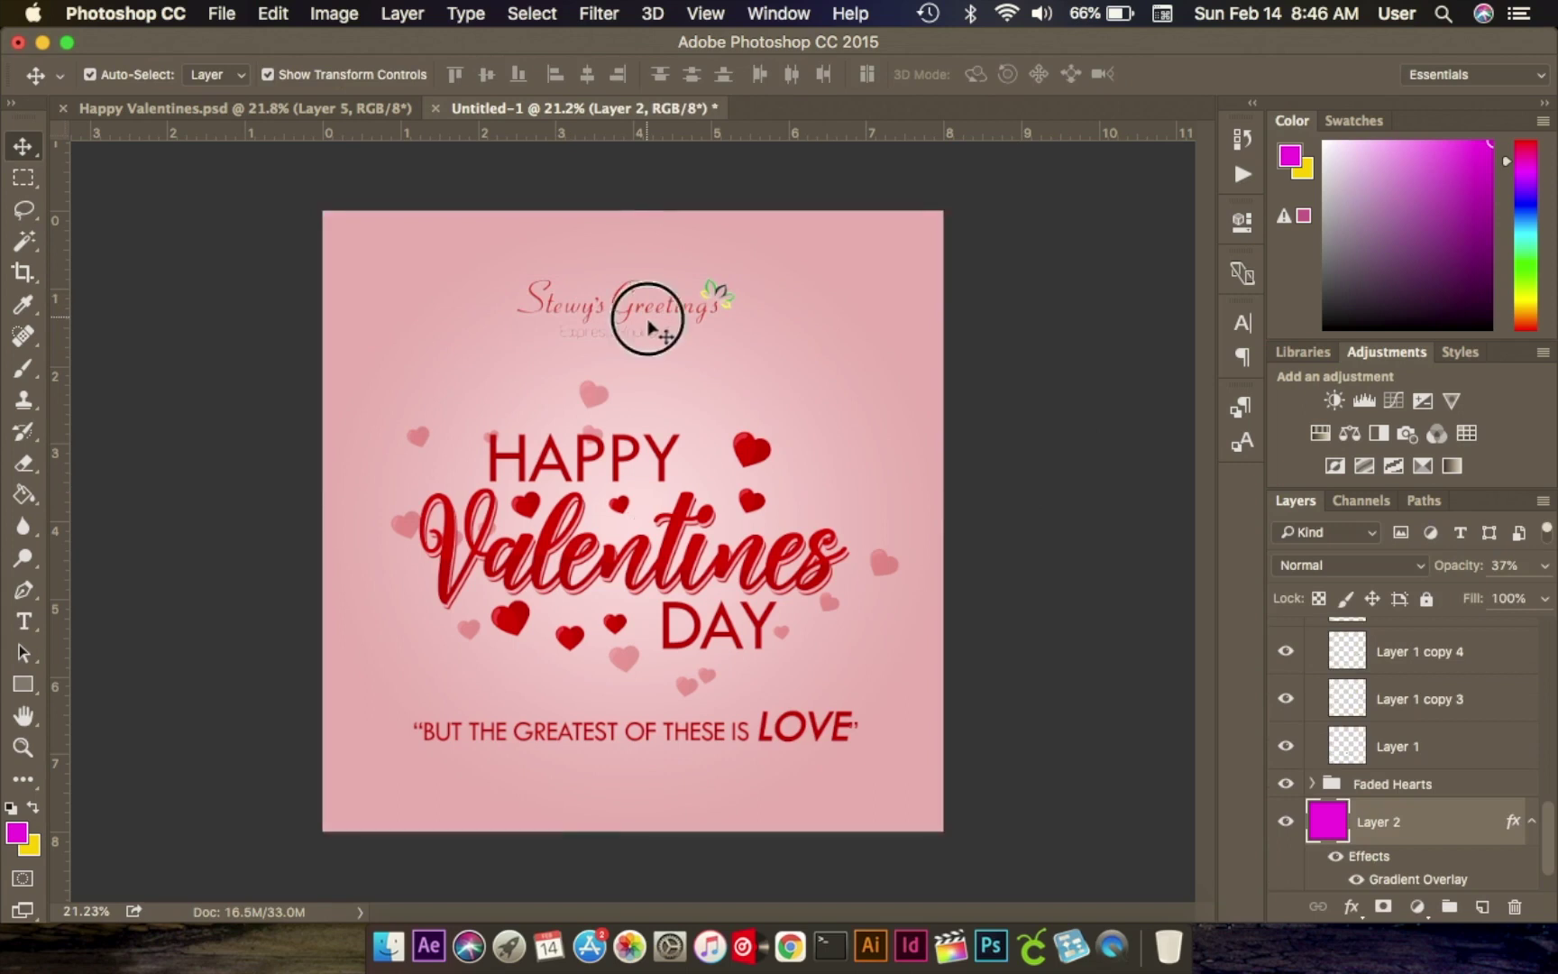
pyautogui.scroll(-1, 1451, 739)
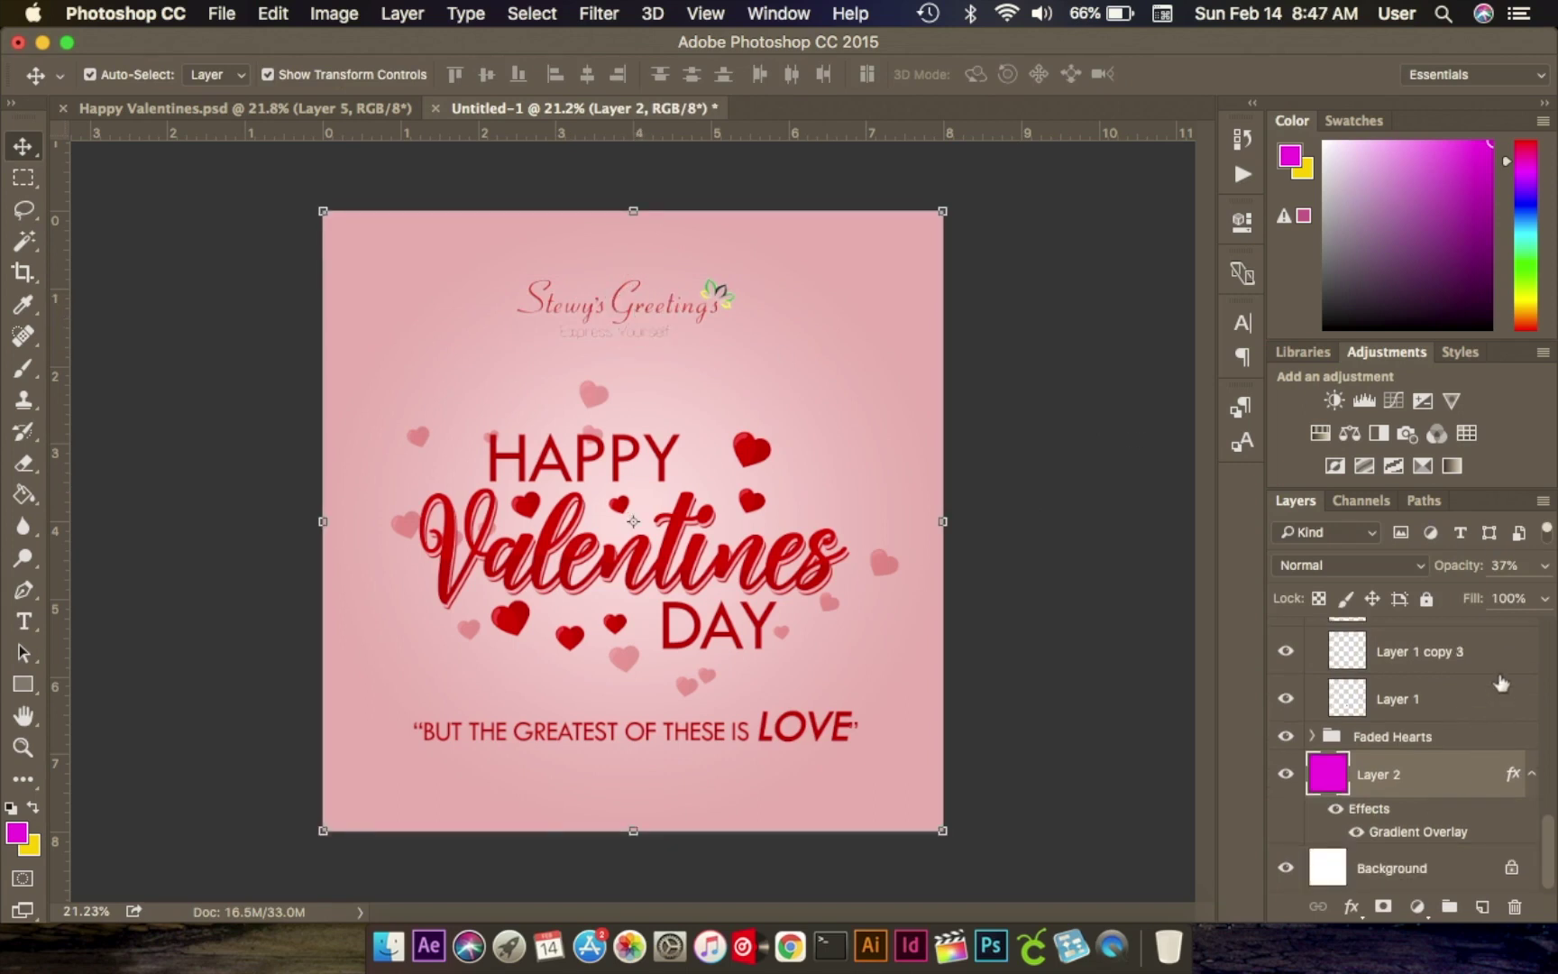
pyautogui.click(1544, 565)
pyautogui.moveTo(1450, 598); pyautogui.dragTo(1457, 603)
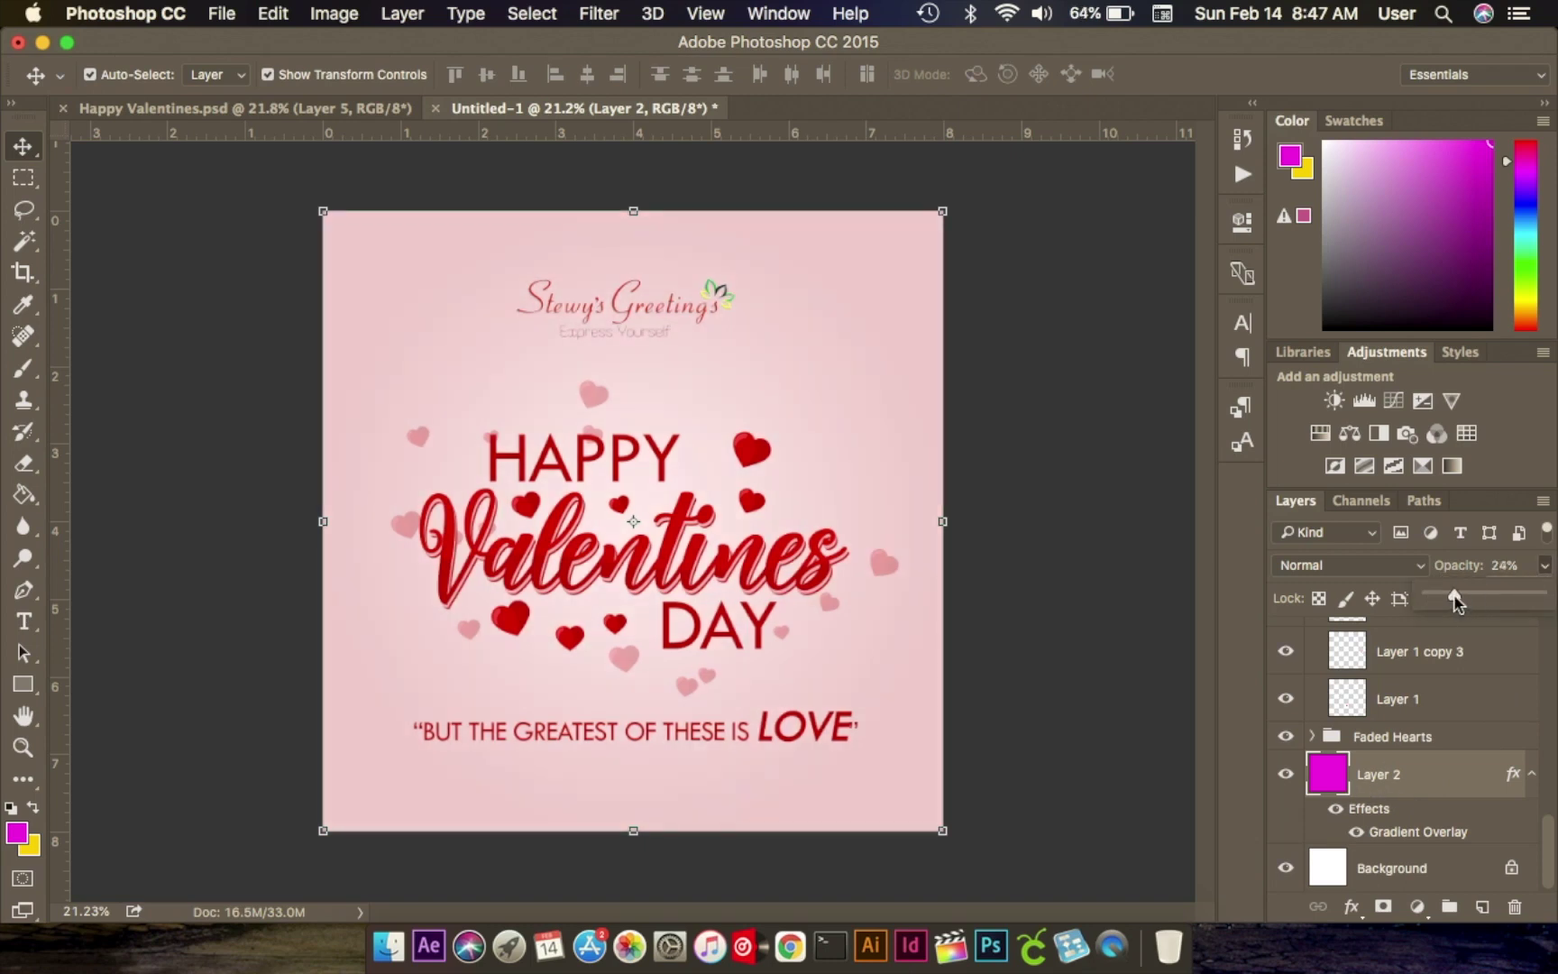
pyautogui.click(699, 311)
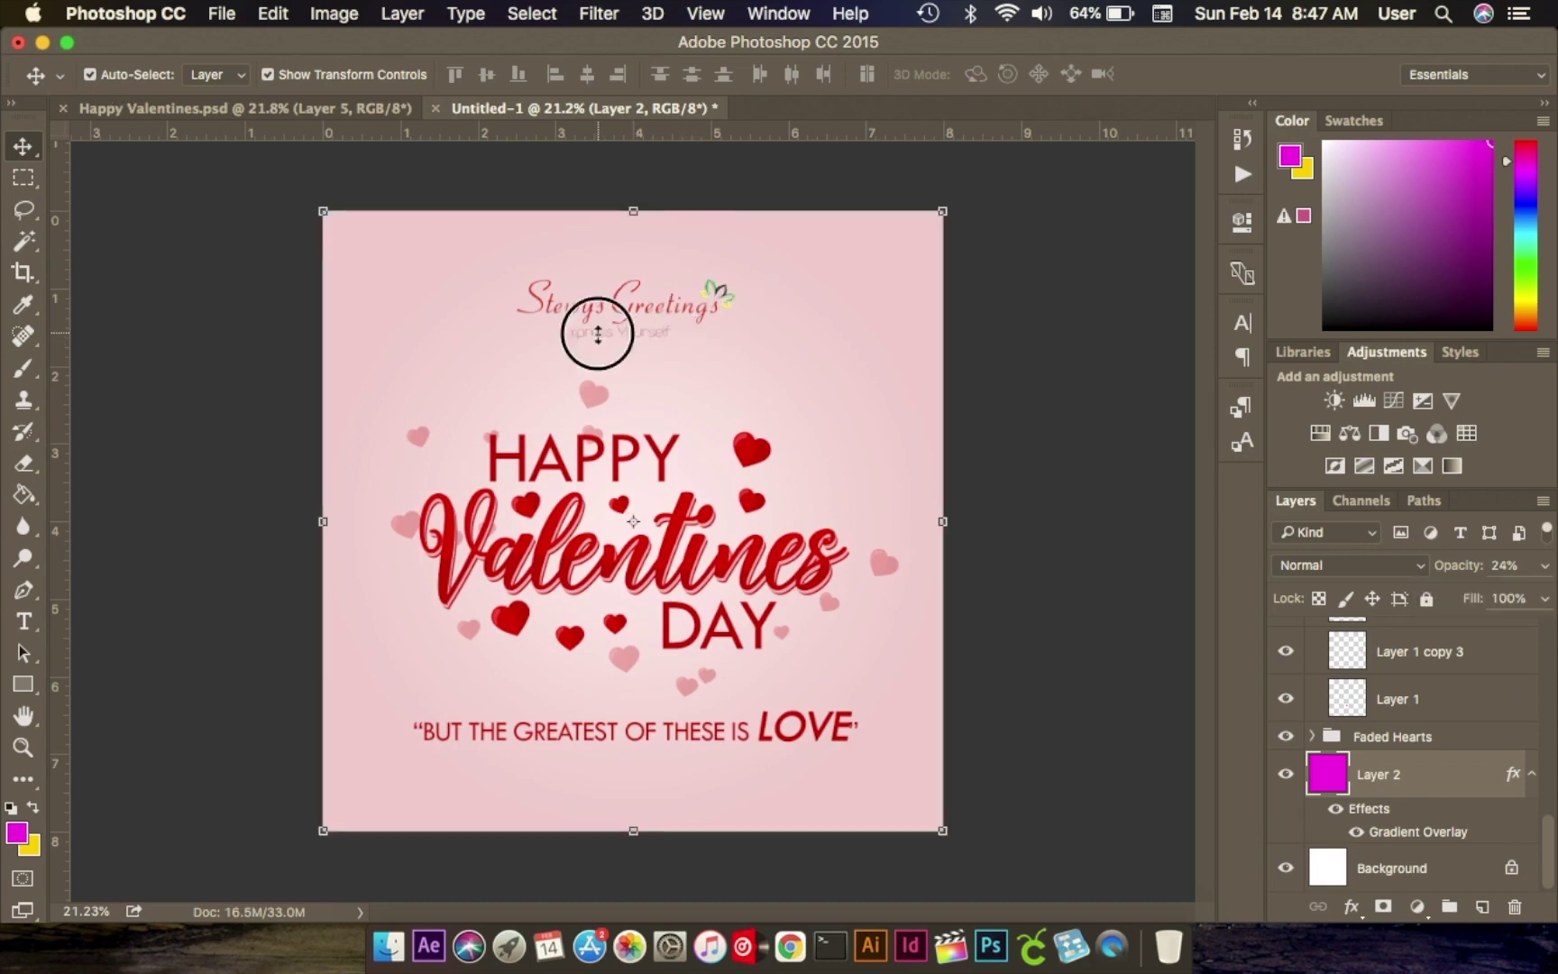
pyautogui.scroll(10, 1393, 676)
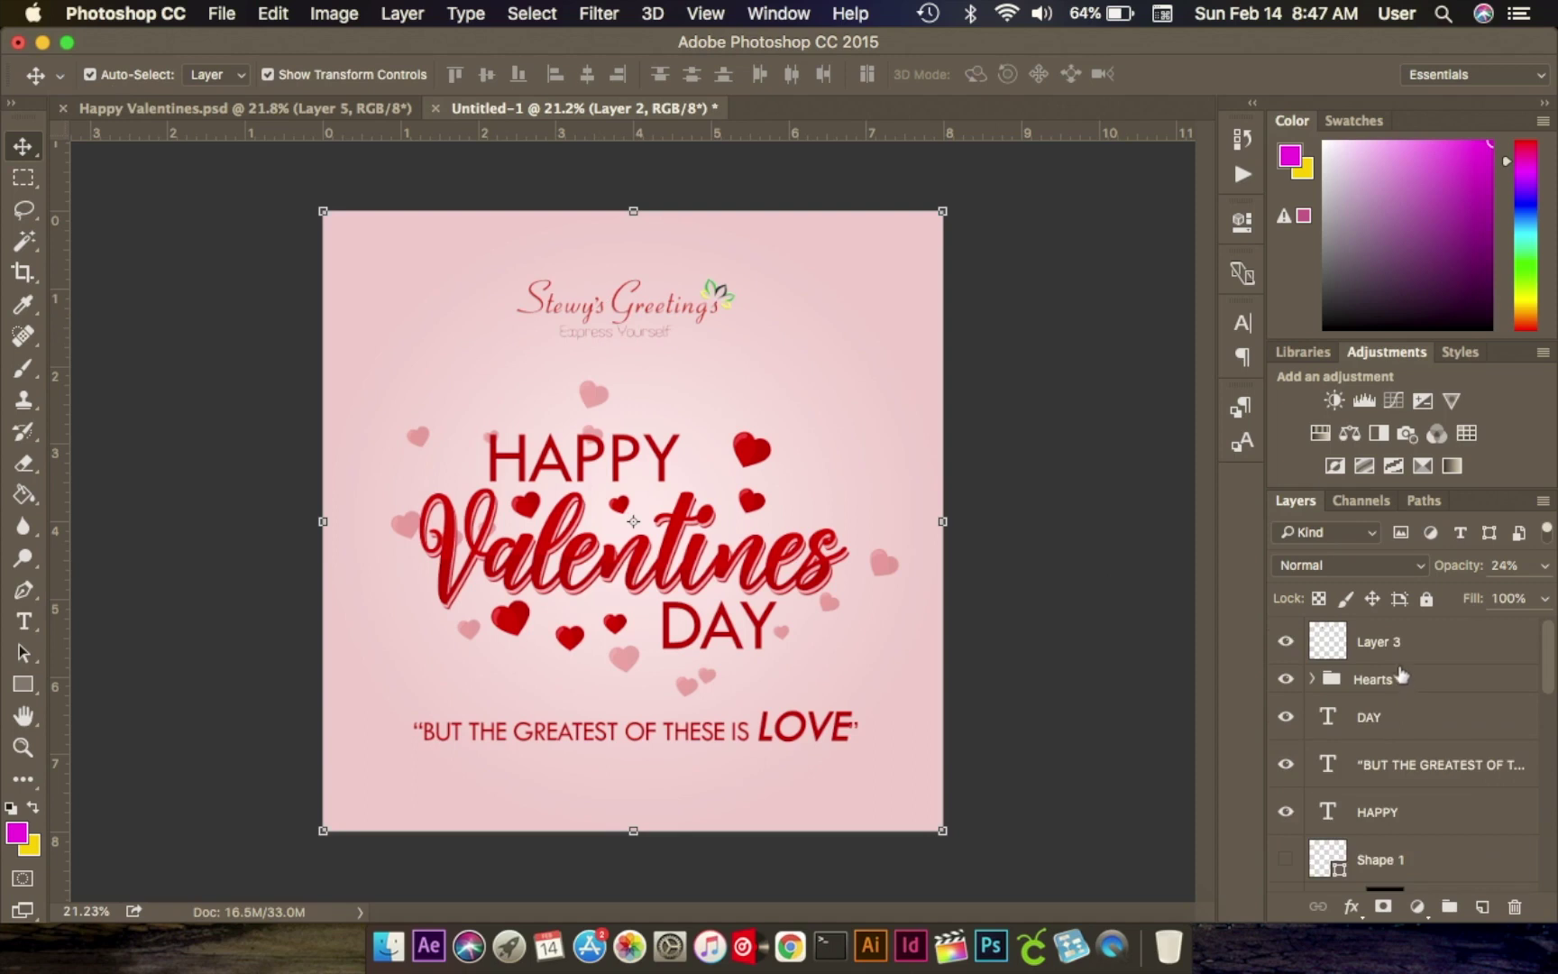
pyautogui.click(1392, 651)
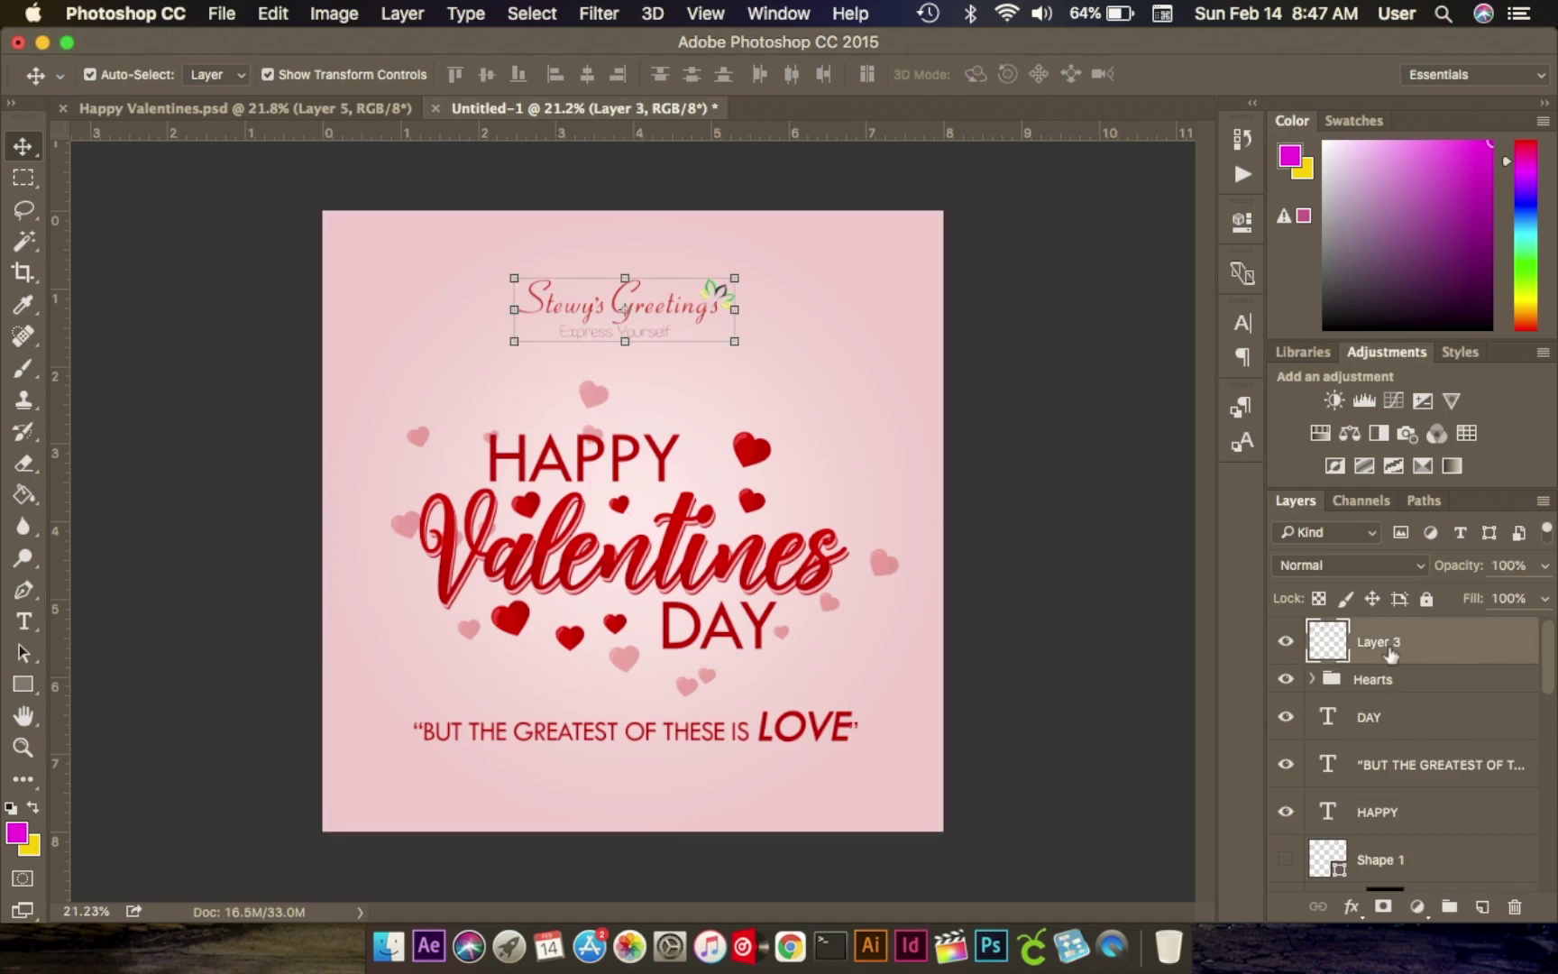
# Rename the logo layer to LOGO.
pyautogui.doubleClick(1381, 644)
pyautogui.write('LO')
pyautogui.press('Return')
# Give the LOGO layer a white drop shadow at 27% opacity via Blending Options.
pyautogui.rightClick(1468, 639)
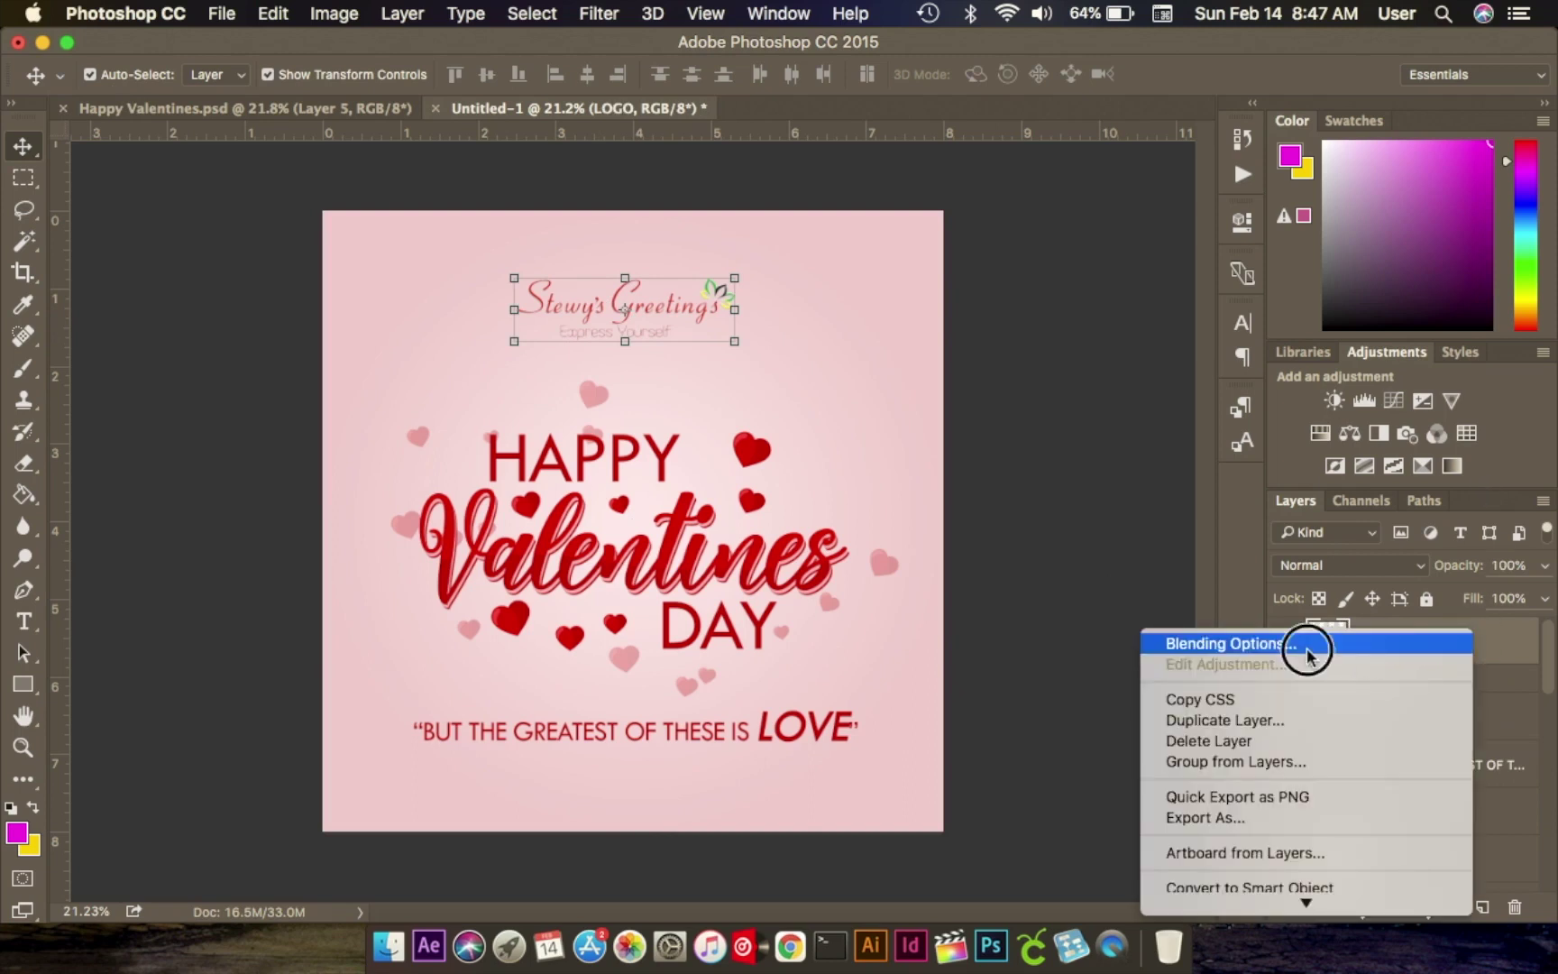
pyautogui.click(1307, 647)
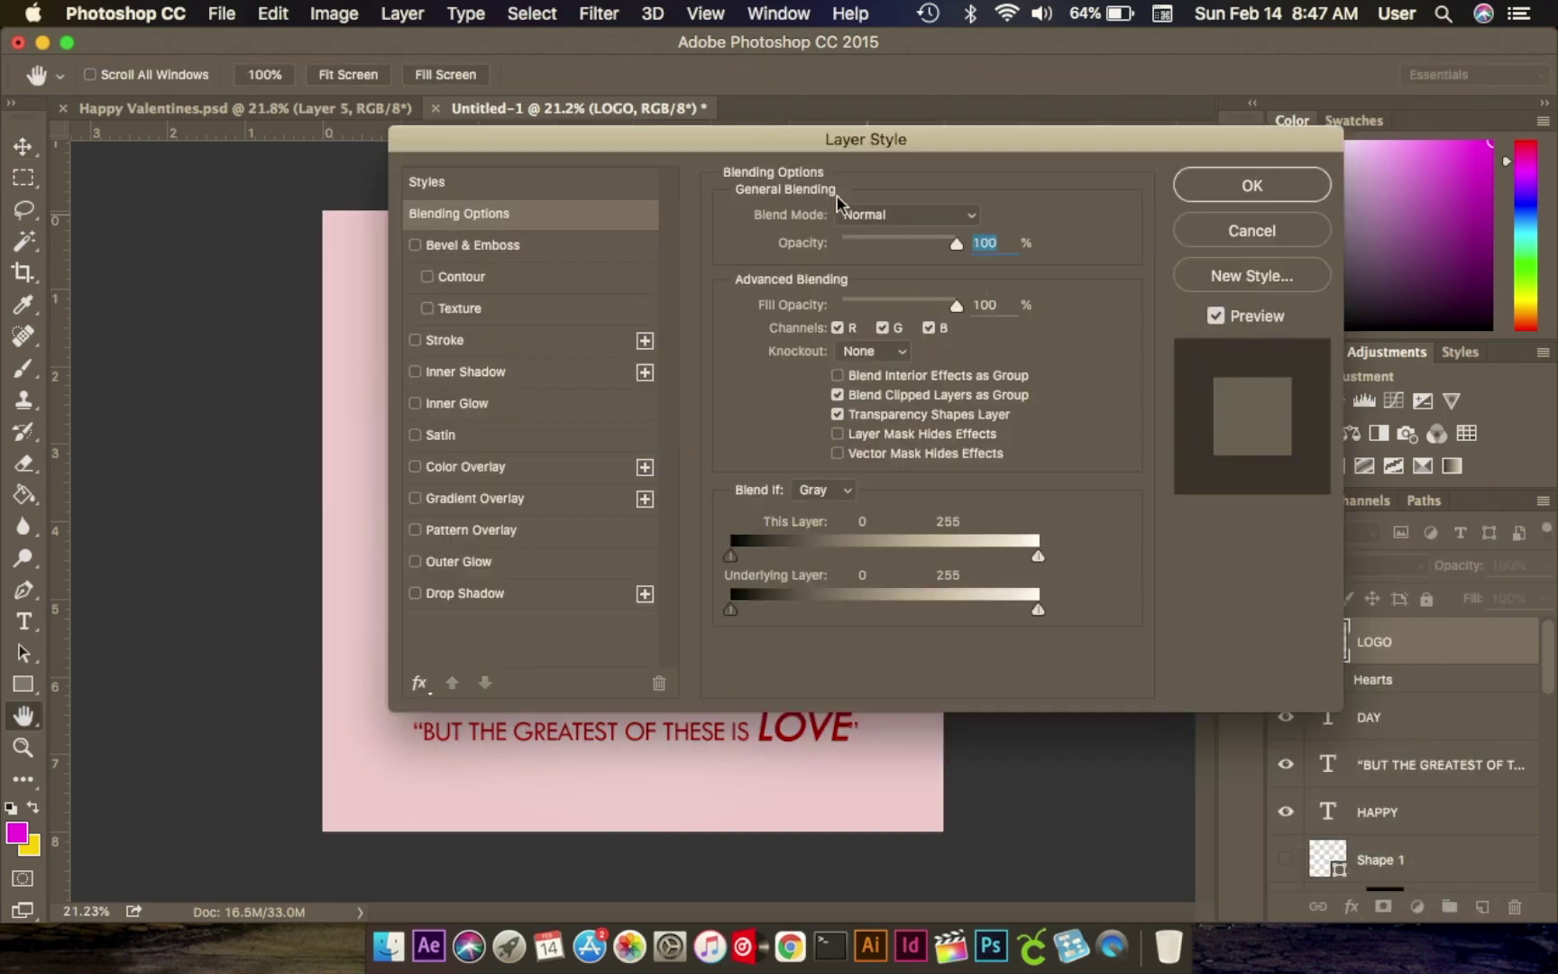
pyautogui.moveTo(748, 135); pyautogui.dragTo(1158, 90)
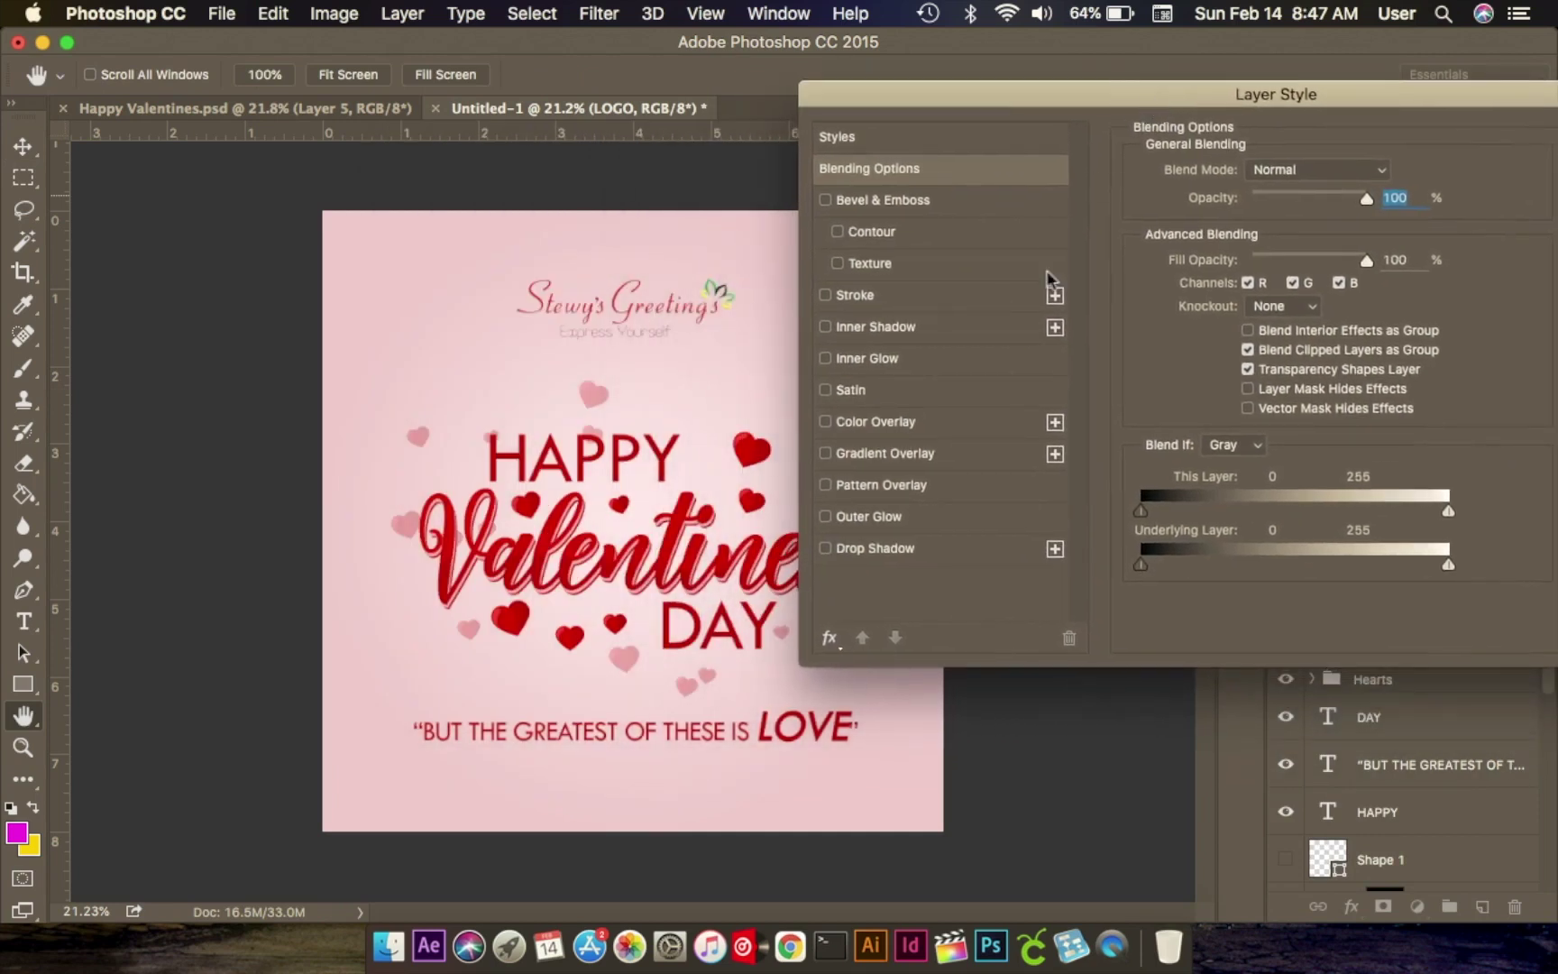
pyautogui.click(898, 553)
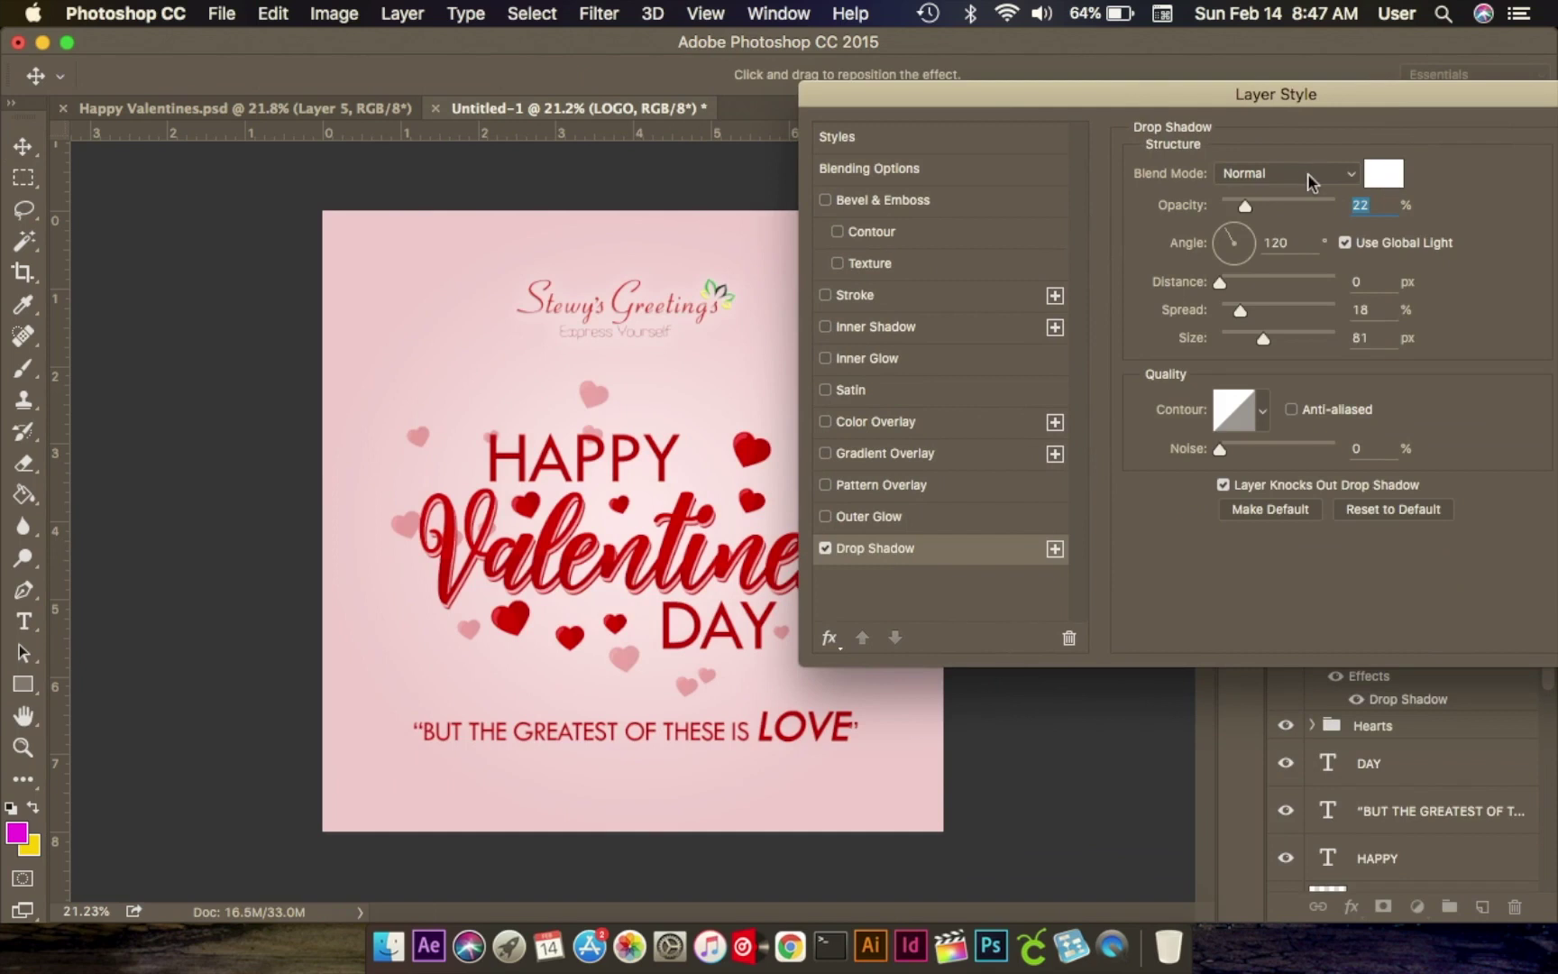
pyautogui.moveTo(1250, 208)
pyautogui.mouseDown()
pyautogui.moveTo(1283, 209)
pyautogui.moveTo(1252, 216)
pyautogui.mouseUp()
pyautogui.moveTo(1312, 110); pyautogui.dragTo(705, 534)
pyautogui.click(1062, 567)
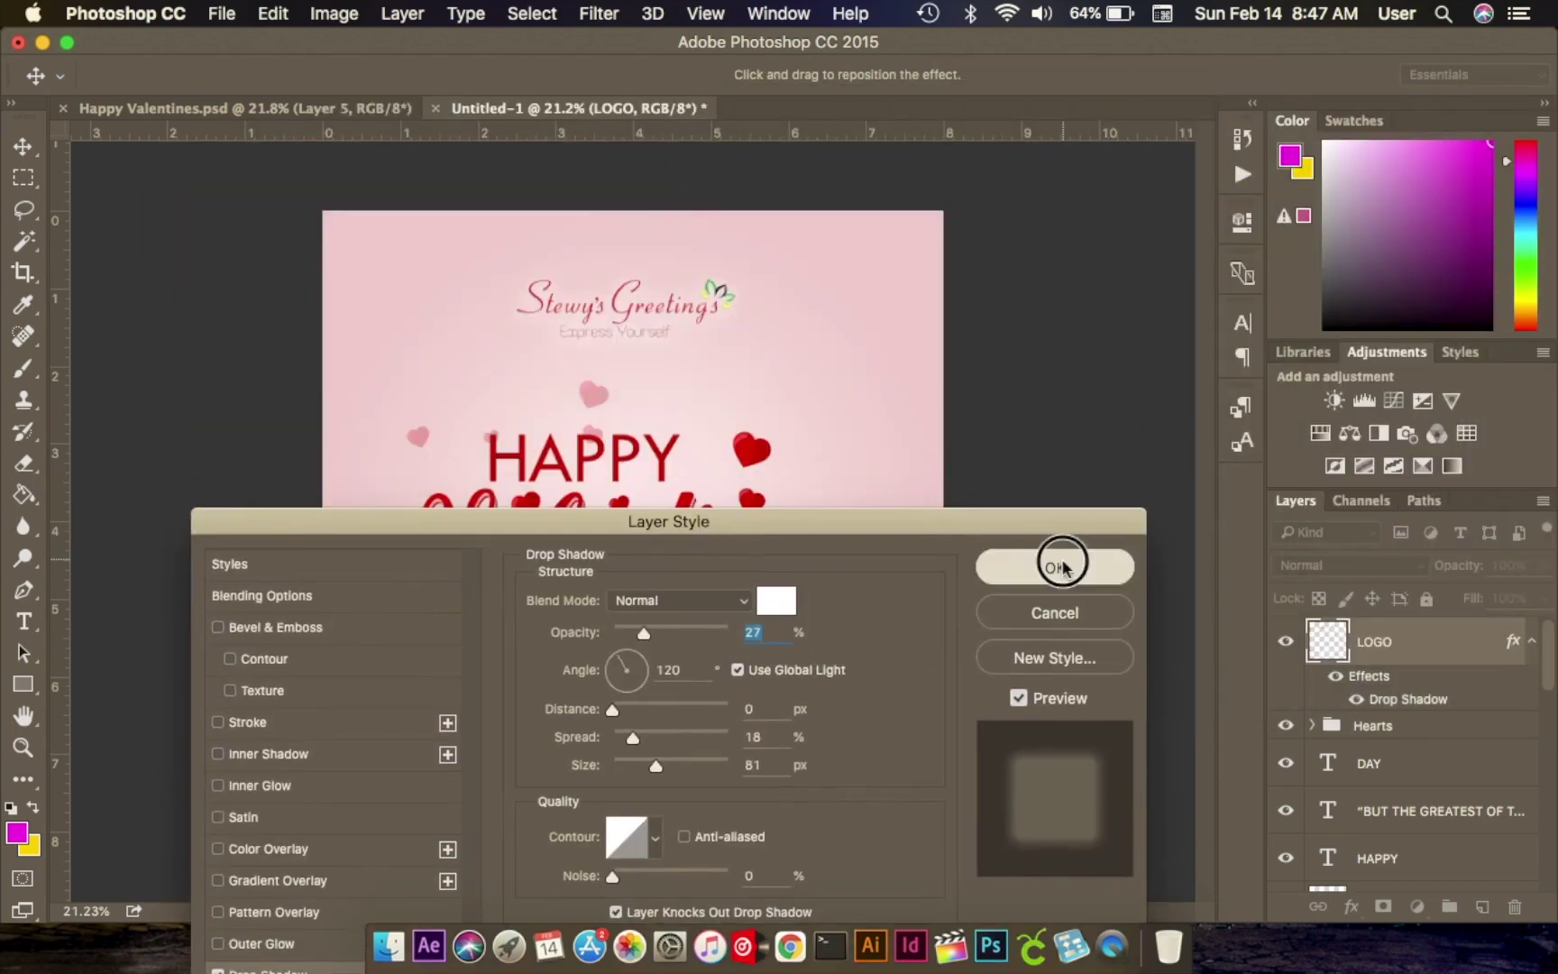
# Enlarge the logo to about 127% and shift it slightly right and down.
pyautogui.moveTo(734, 341); pyautogui.dragTo(682, 312)
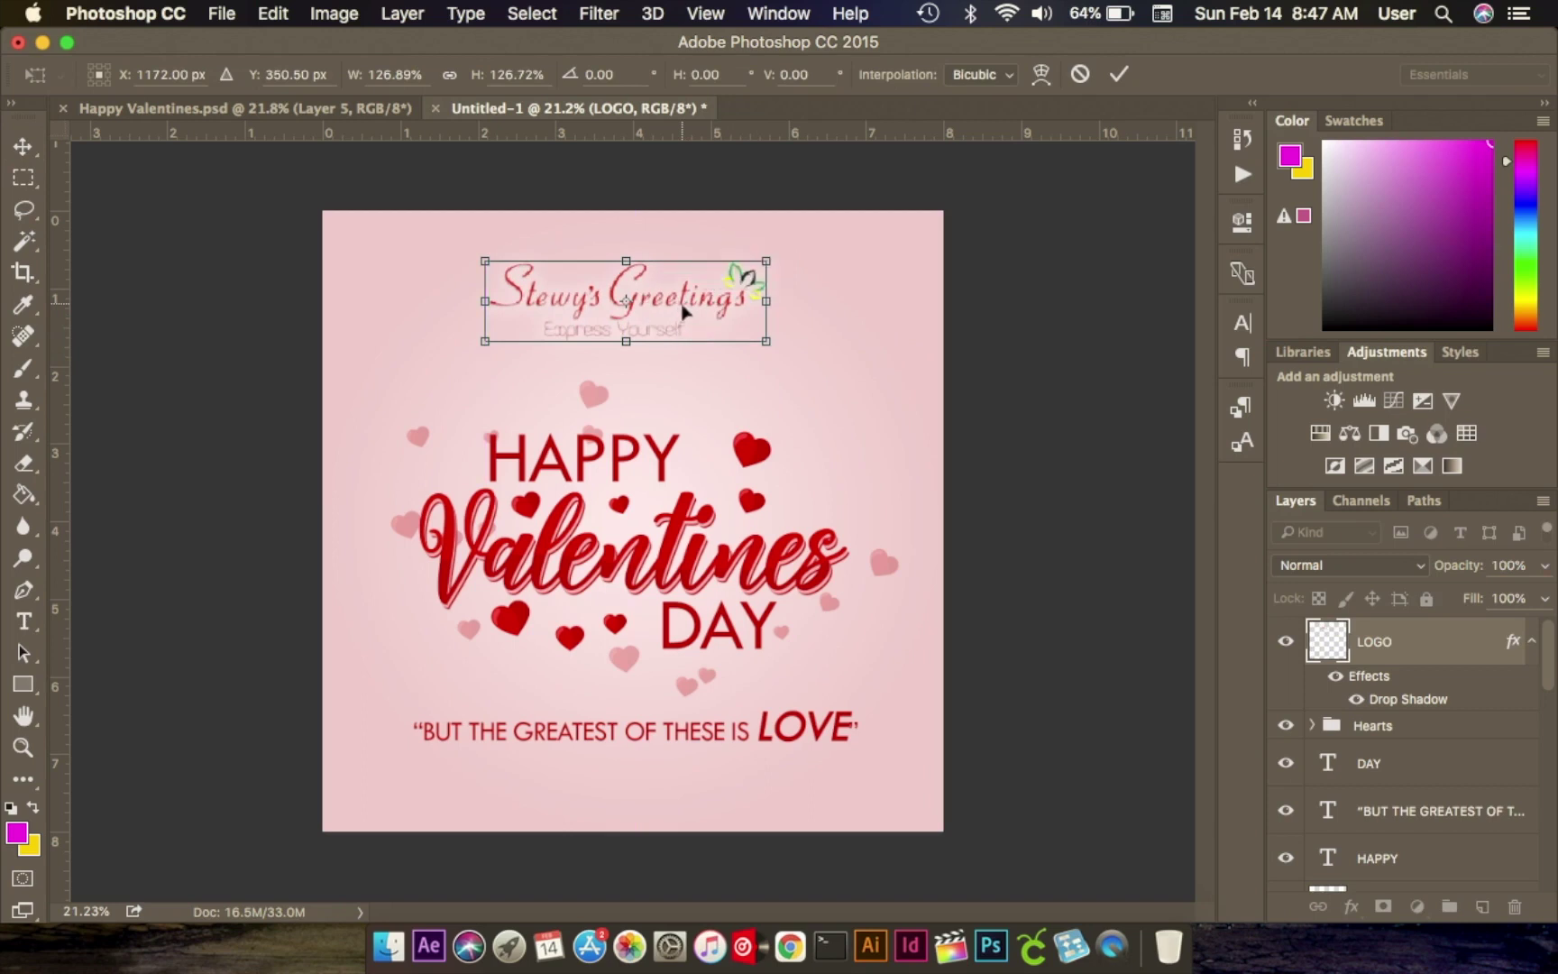
pyautogui.click(1119, 74)
pyautogui.click(1099, 487)
pyautogui.click(646, 306)
pyautogui.moveTo(647, 307); pyautogui.dragTo(672, 311)
pyautogui.click(1096, 366)
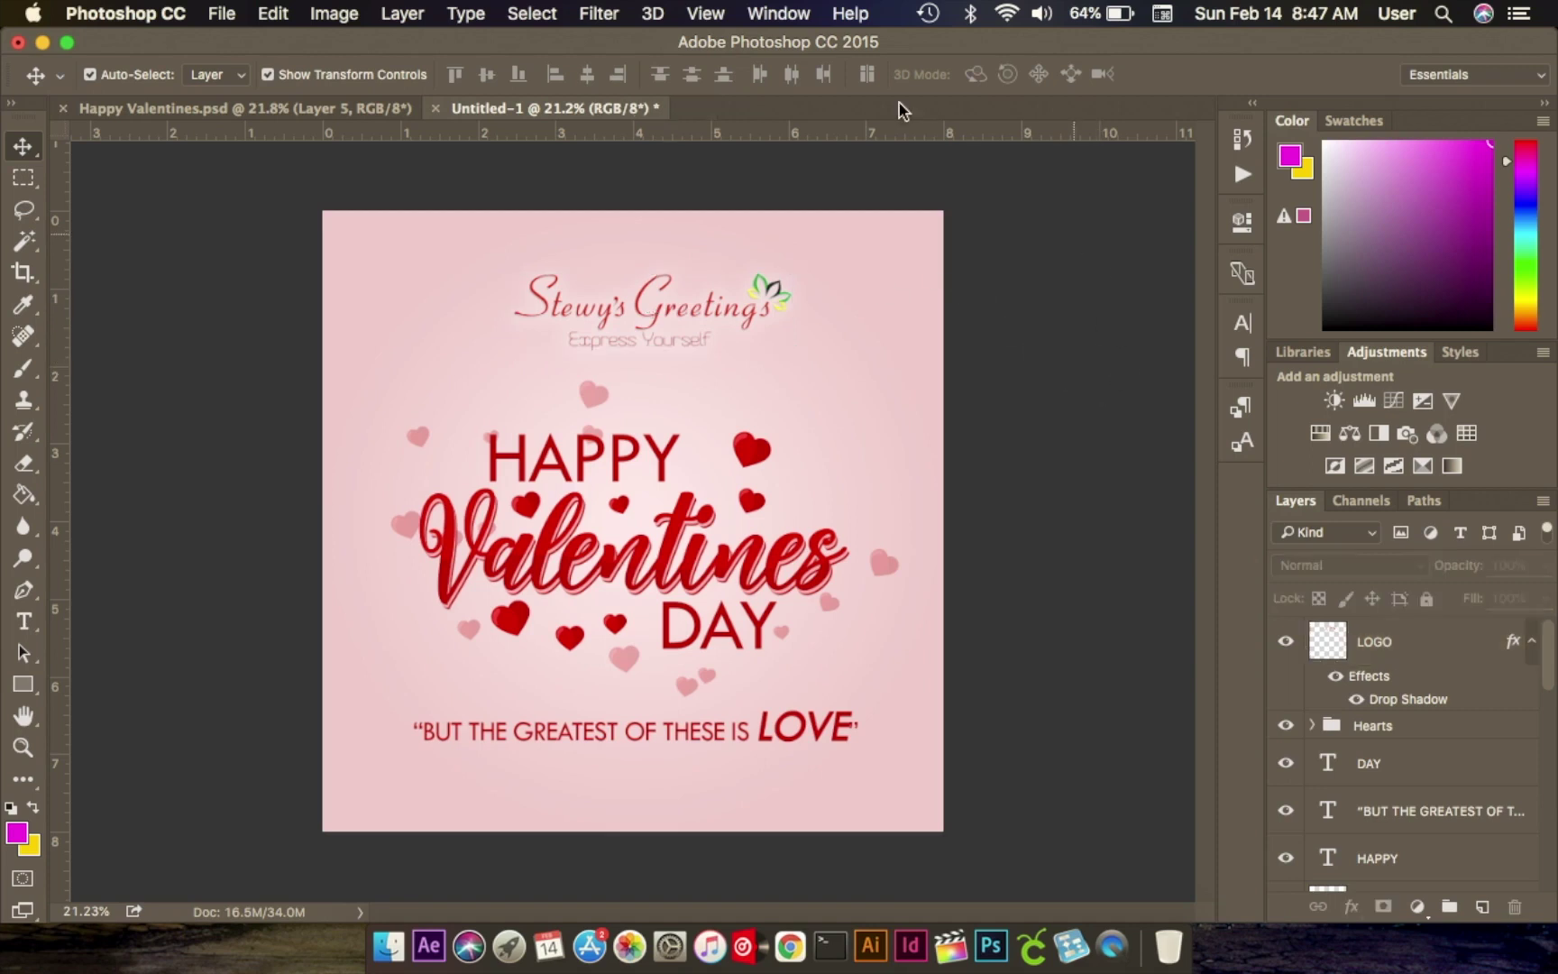
pyautogui.click(330, 105)
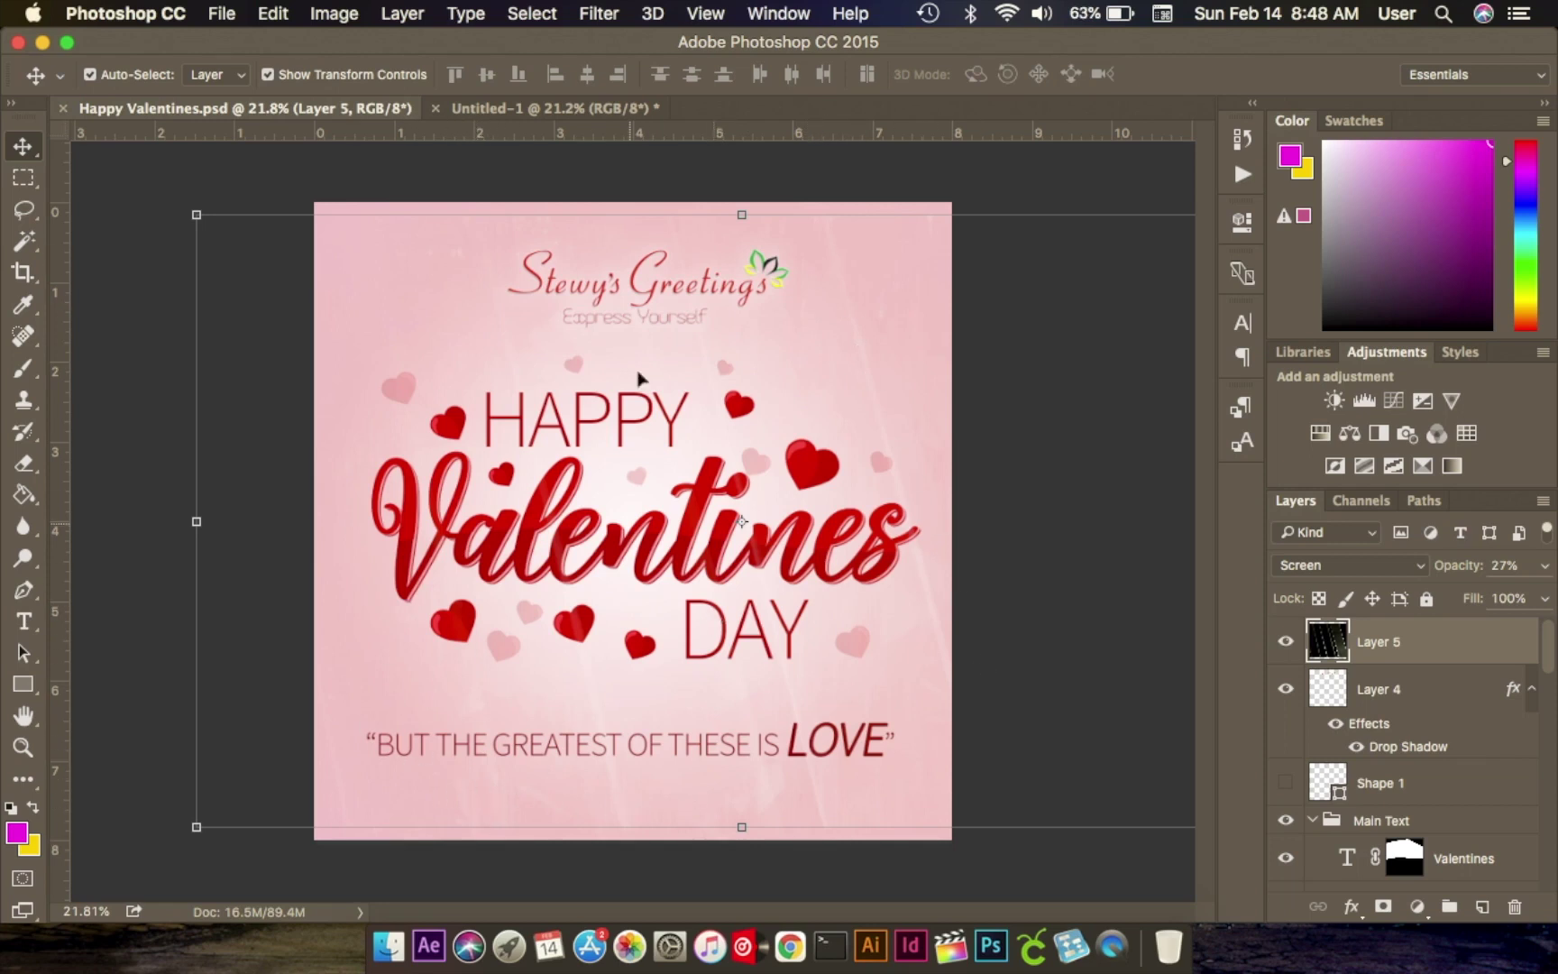
pyautogui.click(501, 112)
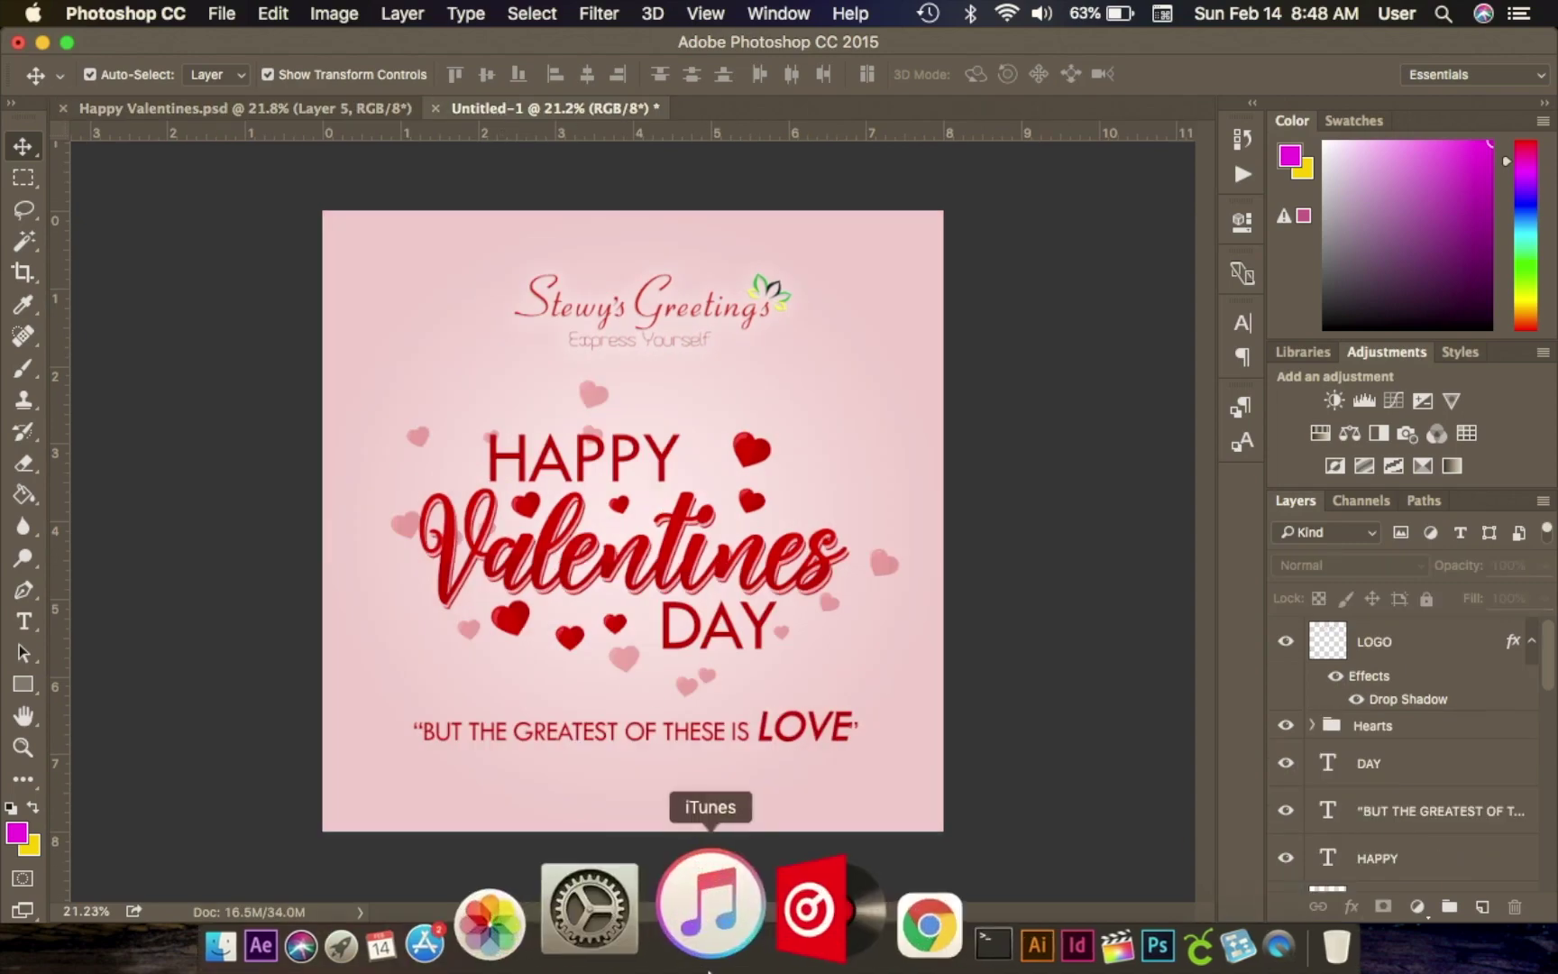
# In Chrome, copy the red and orange abstract texture image from the free vectors page.
pyautogui.click(794, 956)
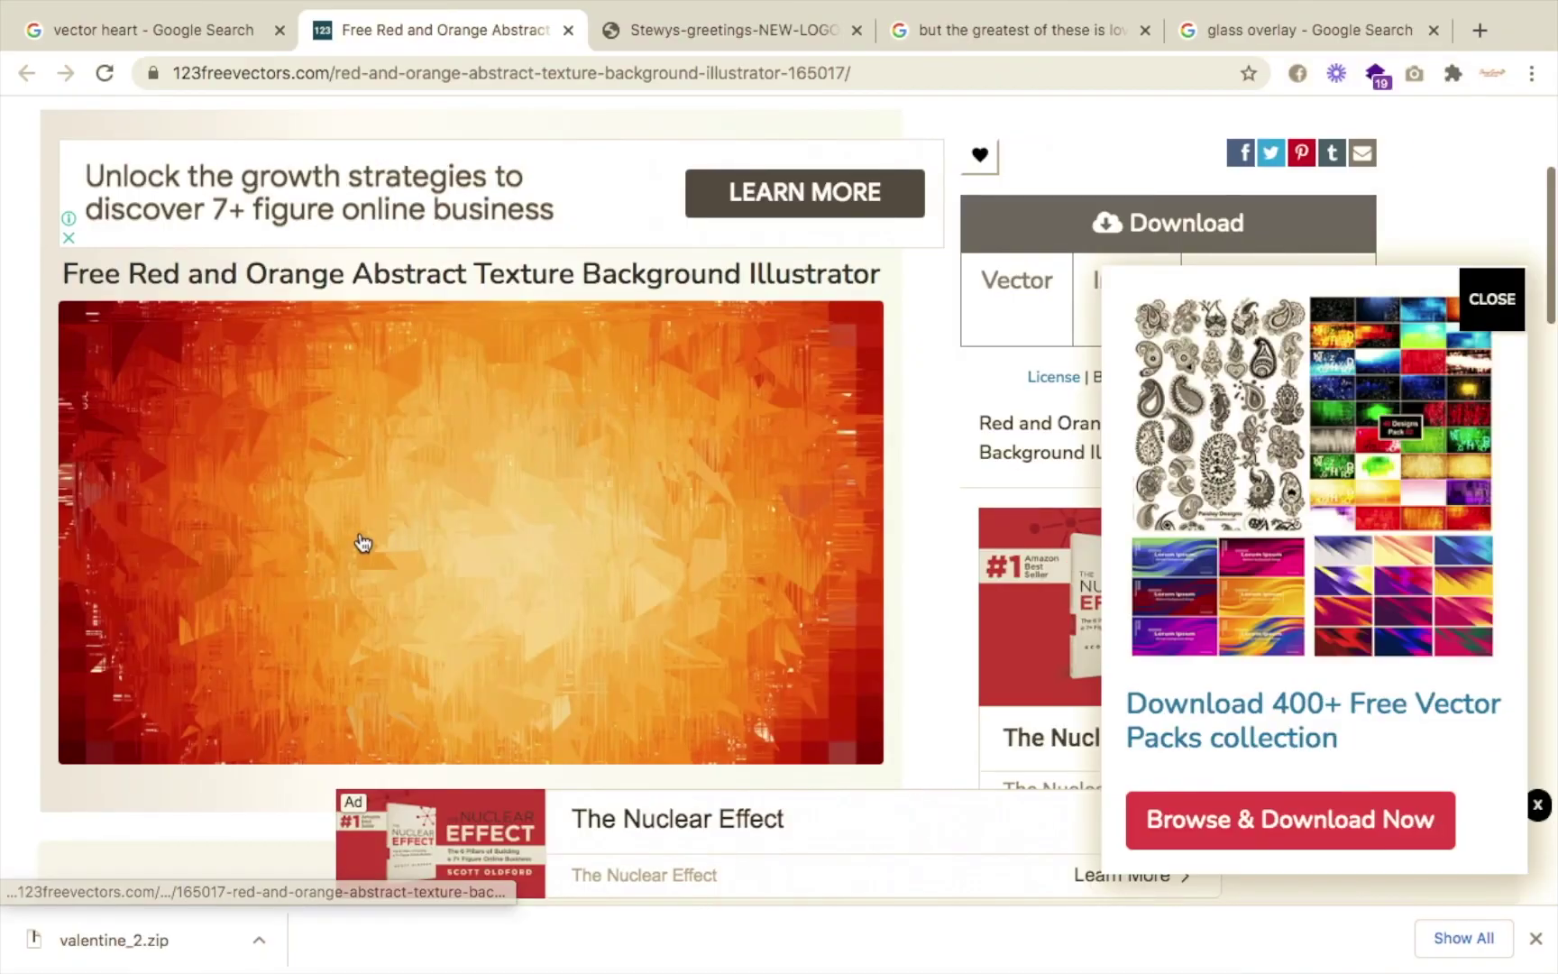
pyautogui.scroll(4, 522, 535)
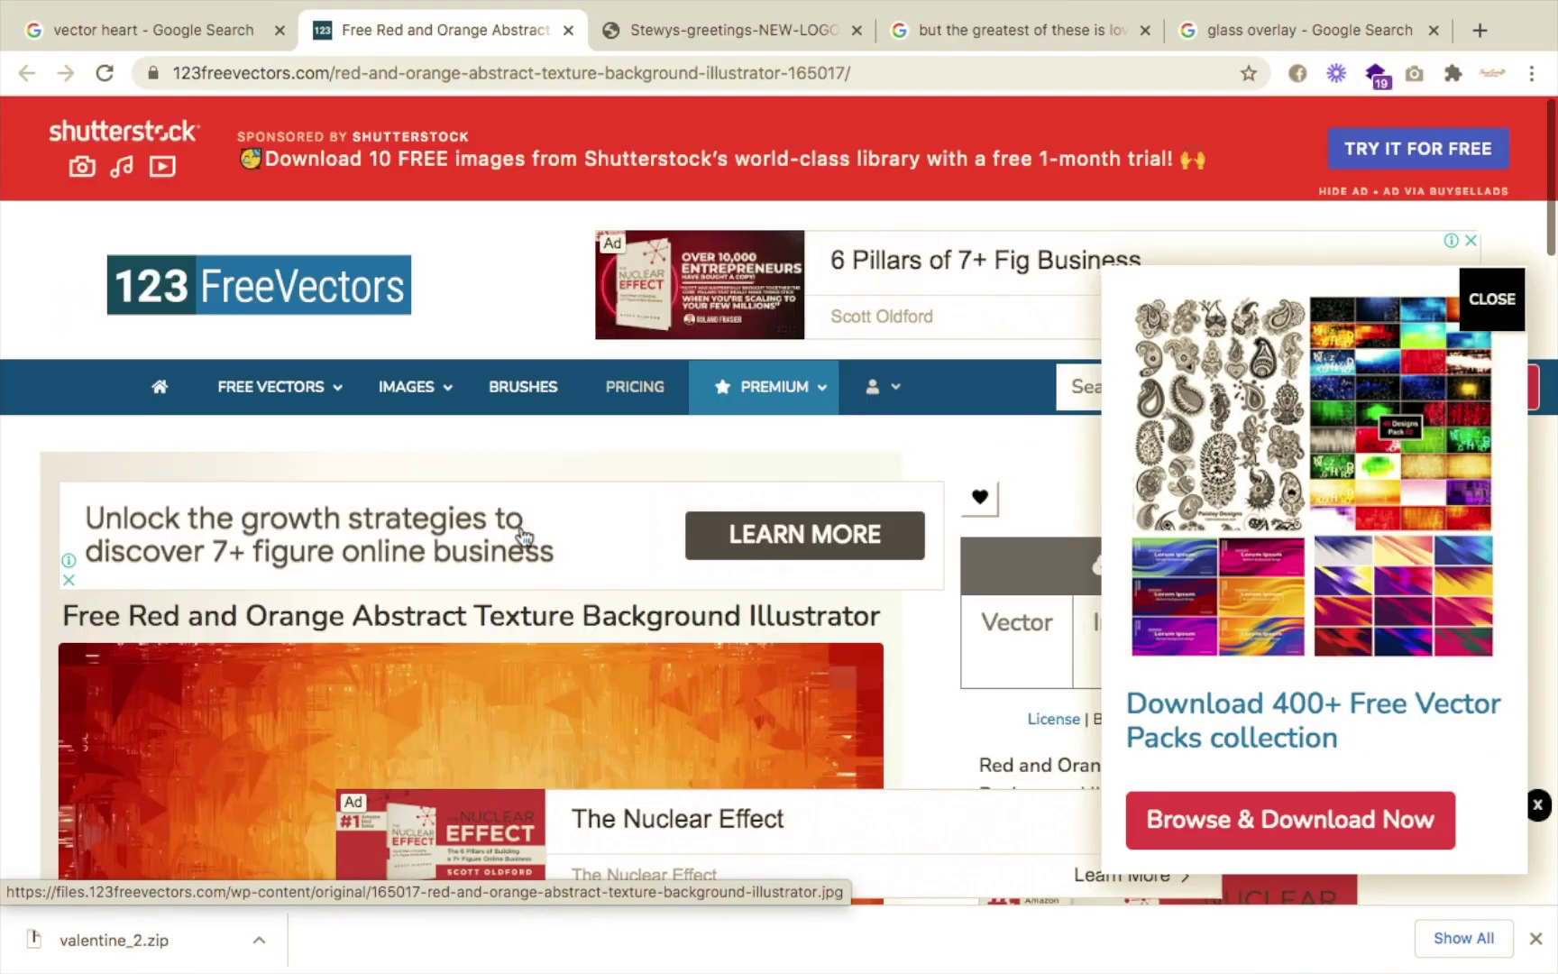
pyautogui.scroll(-15, 522, 536)
pyautogui.scroll(15, 514, 550)
pyautogui.scroll(-6, 520, 552)
pyautogui.scroll(-3, 520, 552)
pyautogui.scroll(1, 515, 549)
pyautogui.scroll(1, 515, 540)
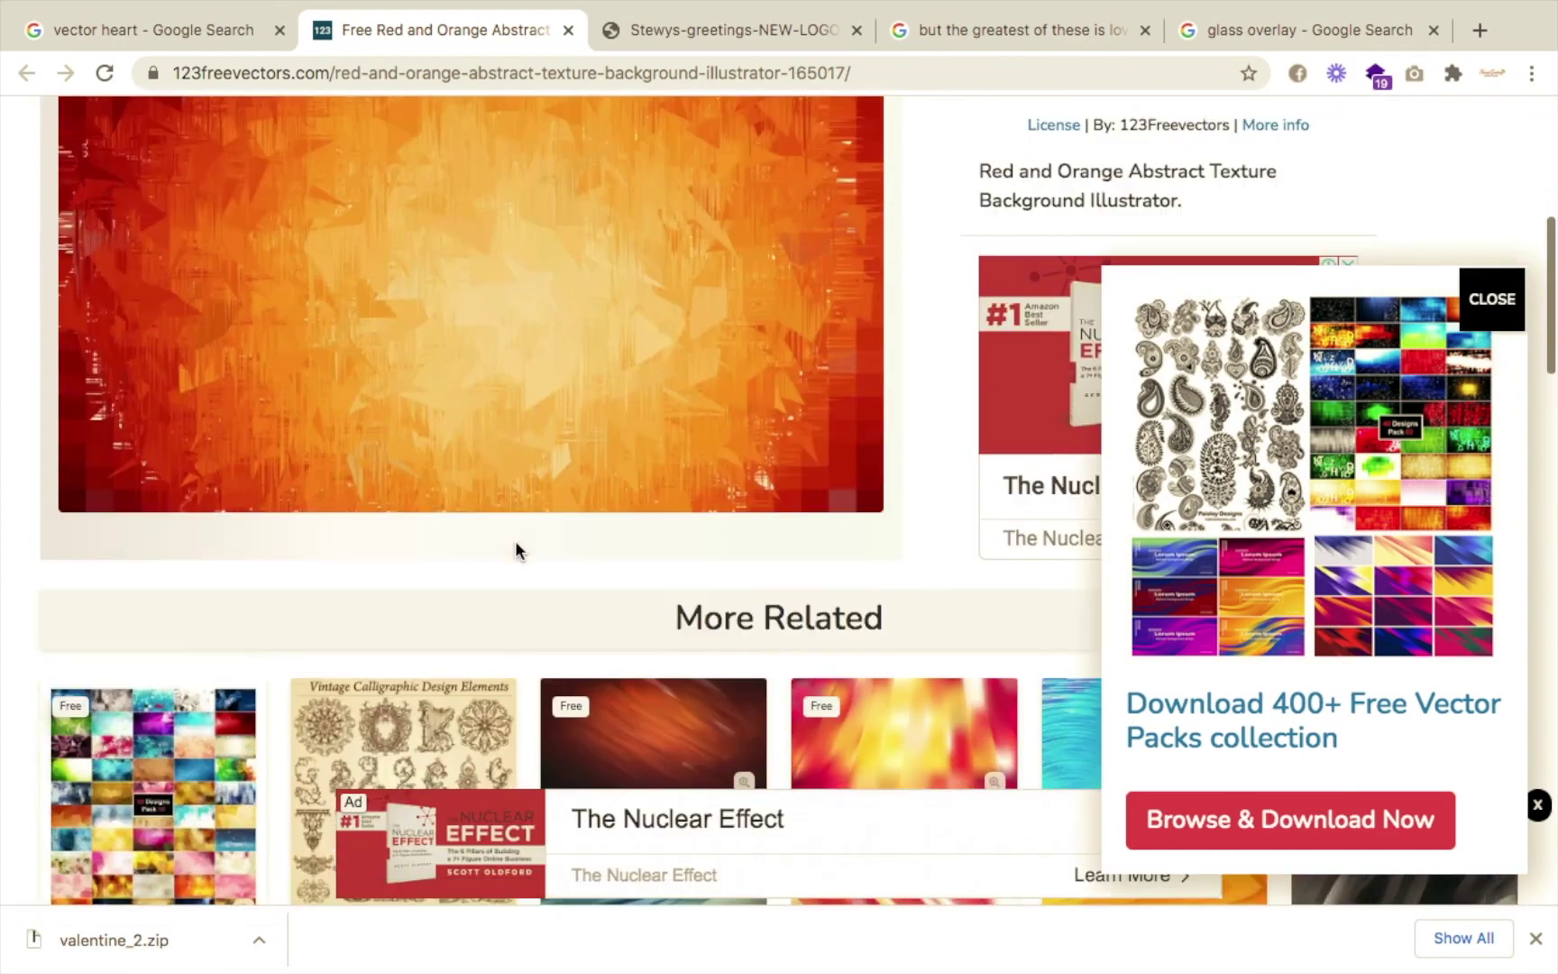
pyautogui.rightClick(434, 344)
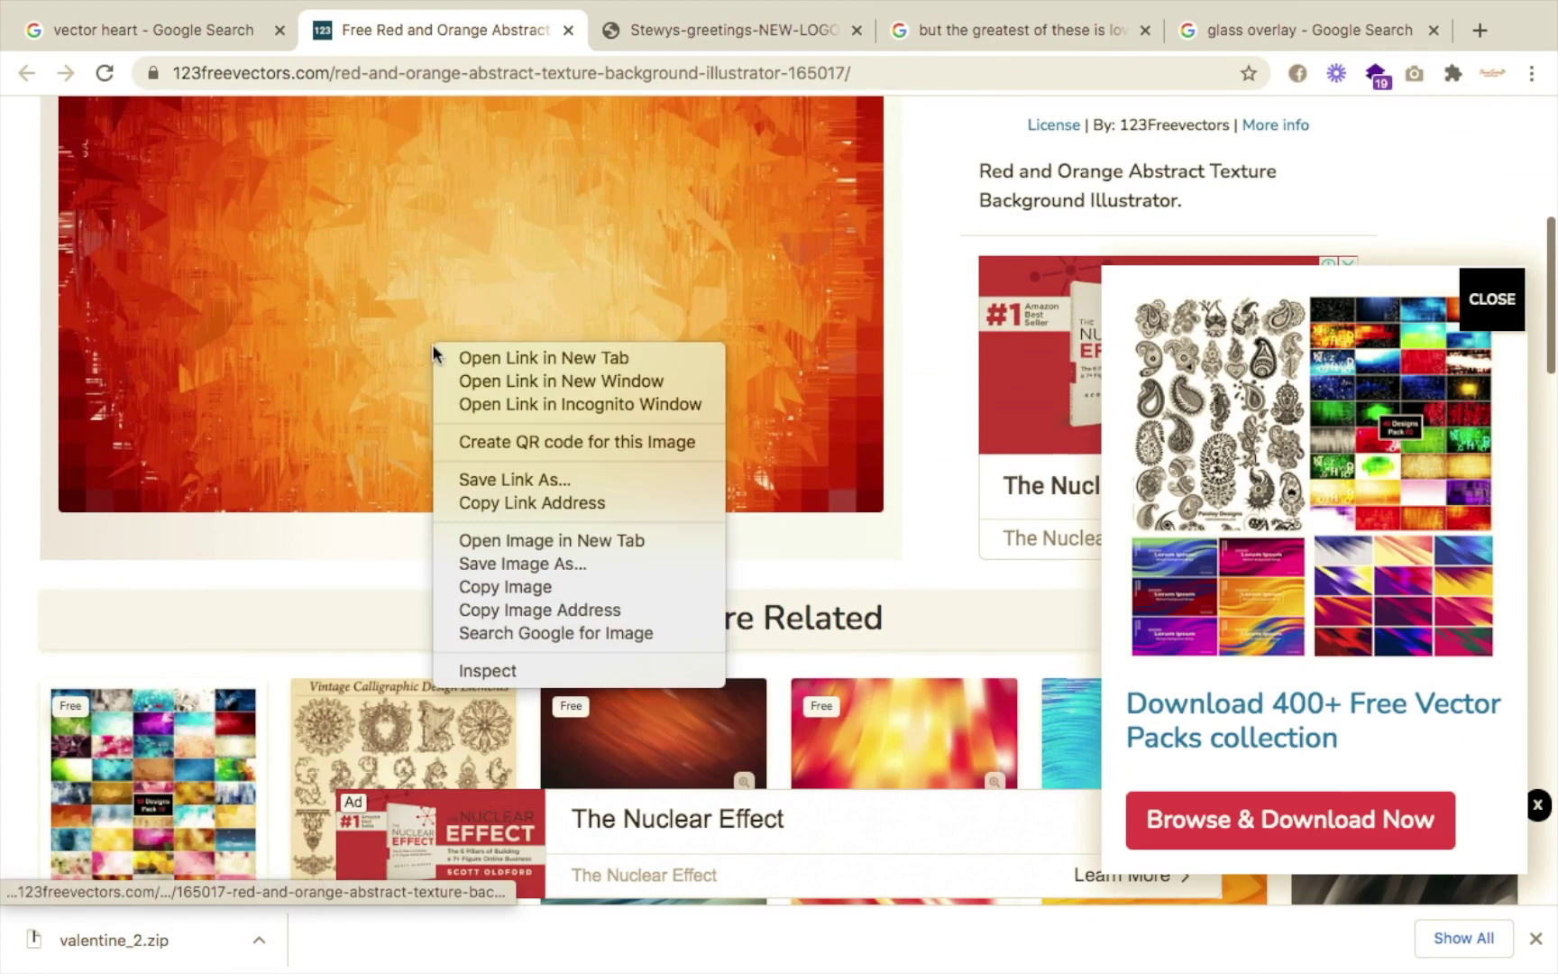
pyautogui.click(488, 588)
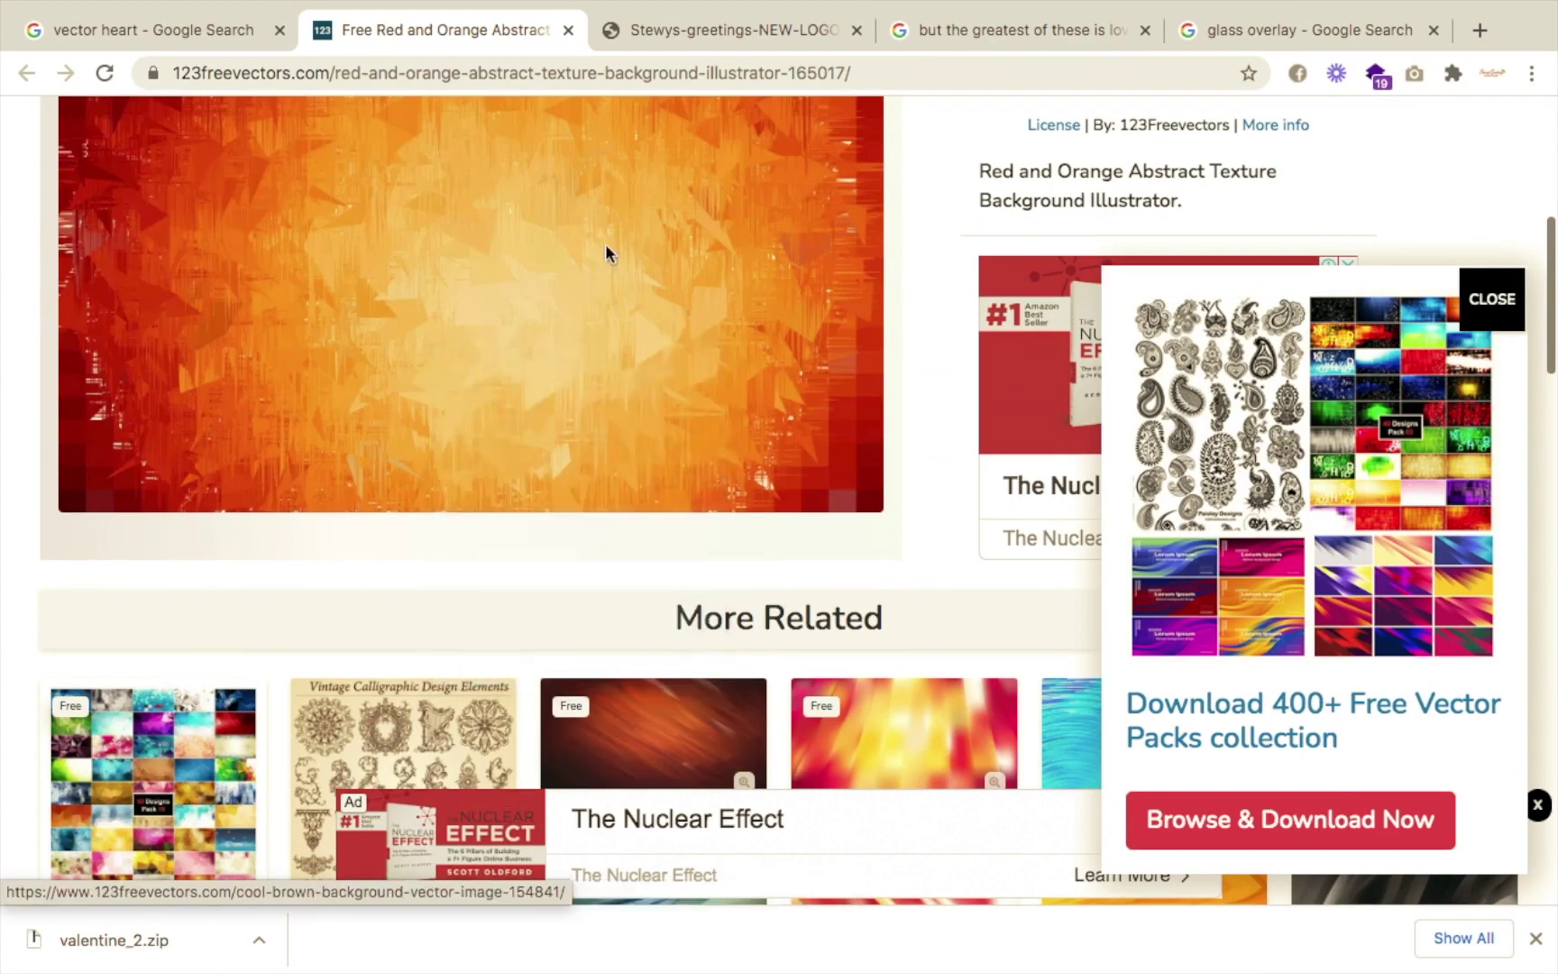
# Return to Photoshop from the Dock.
pyautogui.click(180, 27)
pyautogui.moveTo(960, 969)
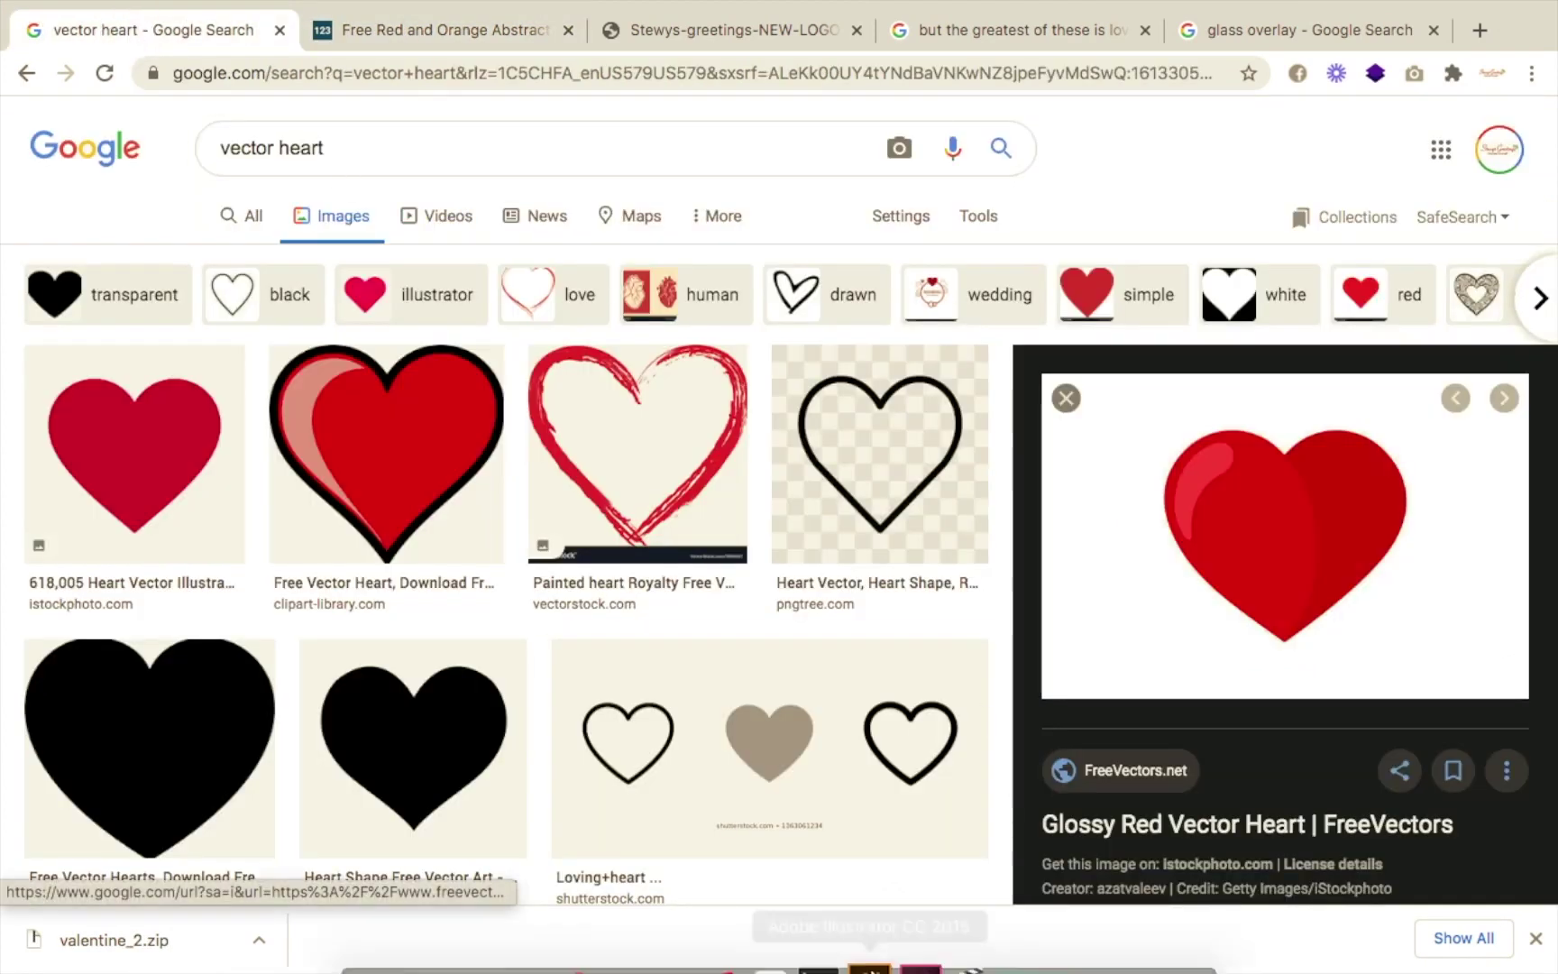
pyautogui.click(974, 947)
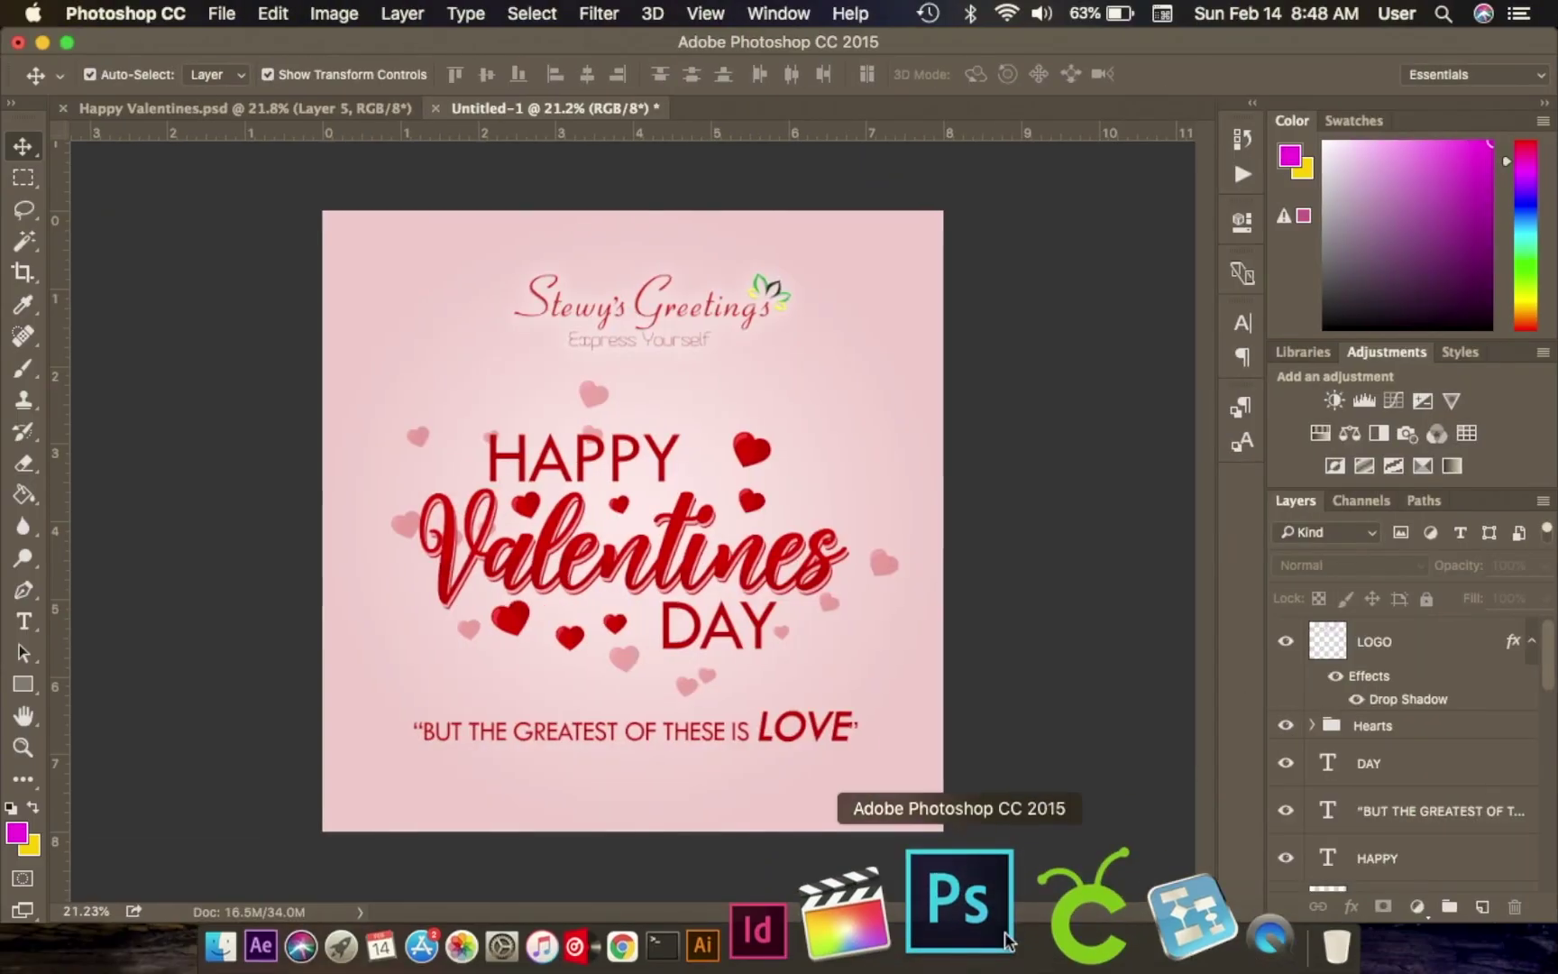
# Paste the texture above Layer 2 and scale it to about 552% to cover the whole card.
pyautogui.scroll(-10, 1386, 791)
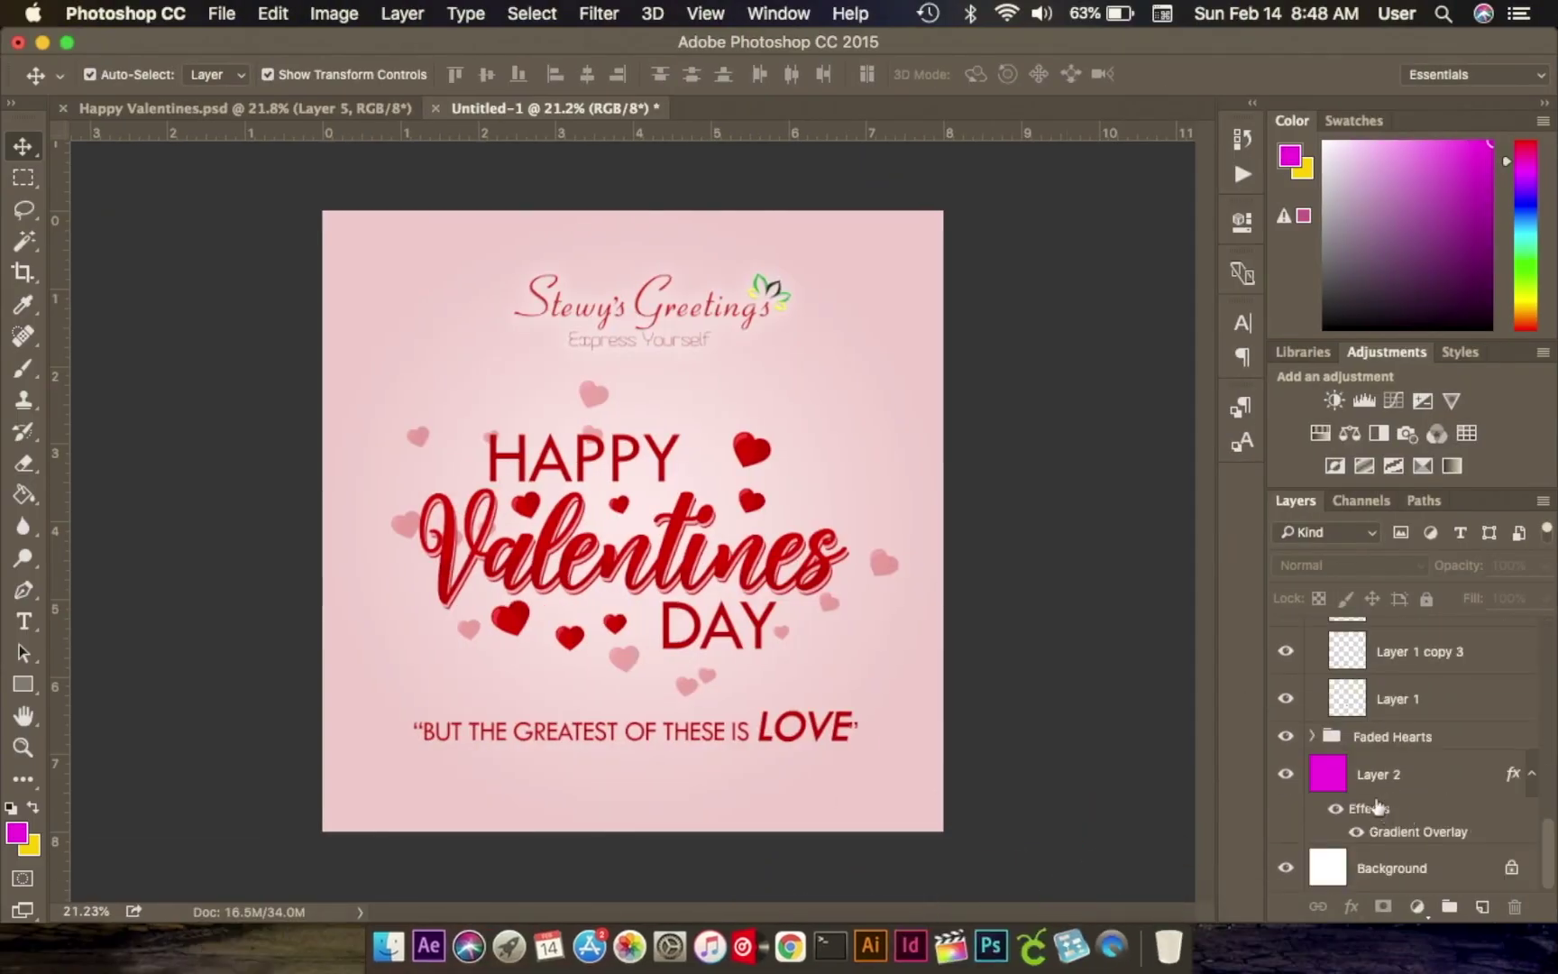
pyautogui.click(1348, 786)
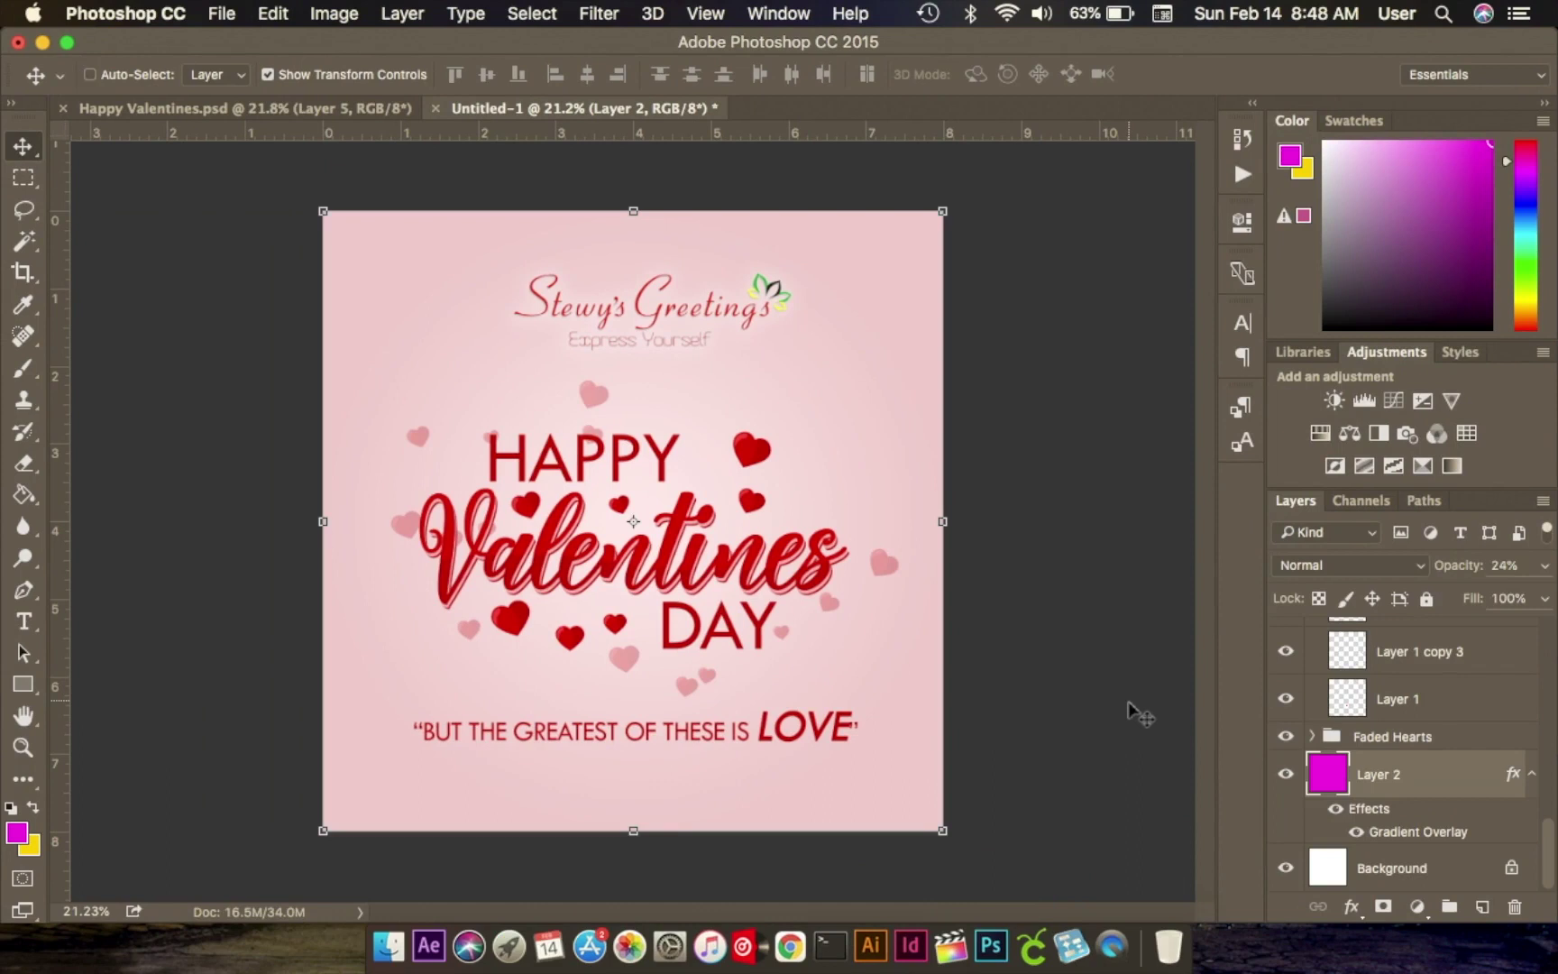
pyautogui.press('super+v')
pyautogui.moveTo(744, 586); pyautogui.dragTo(1082, 958)
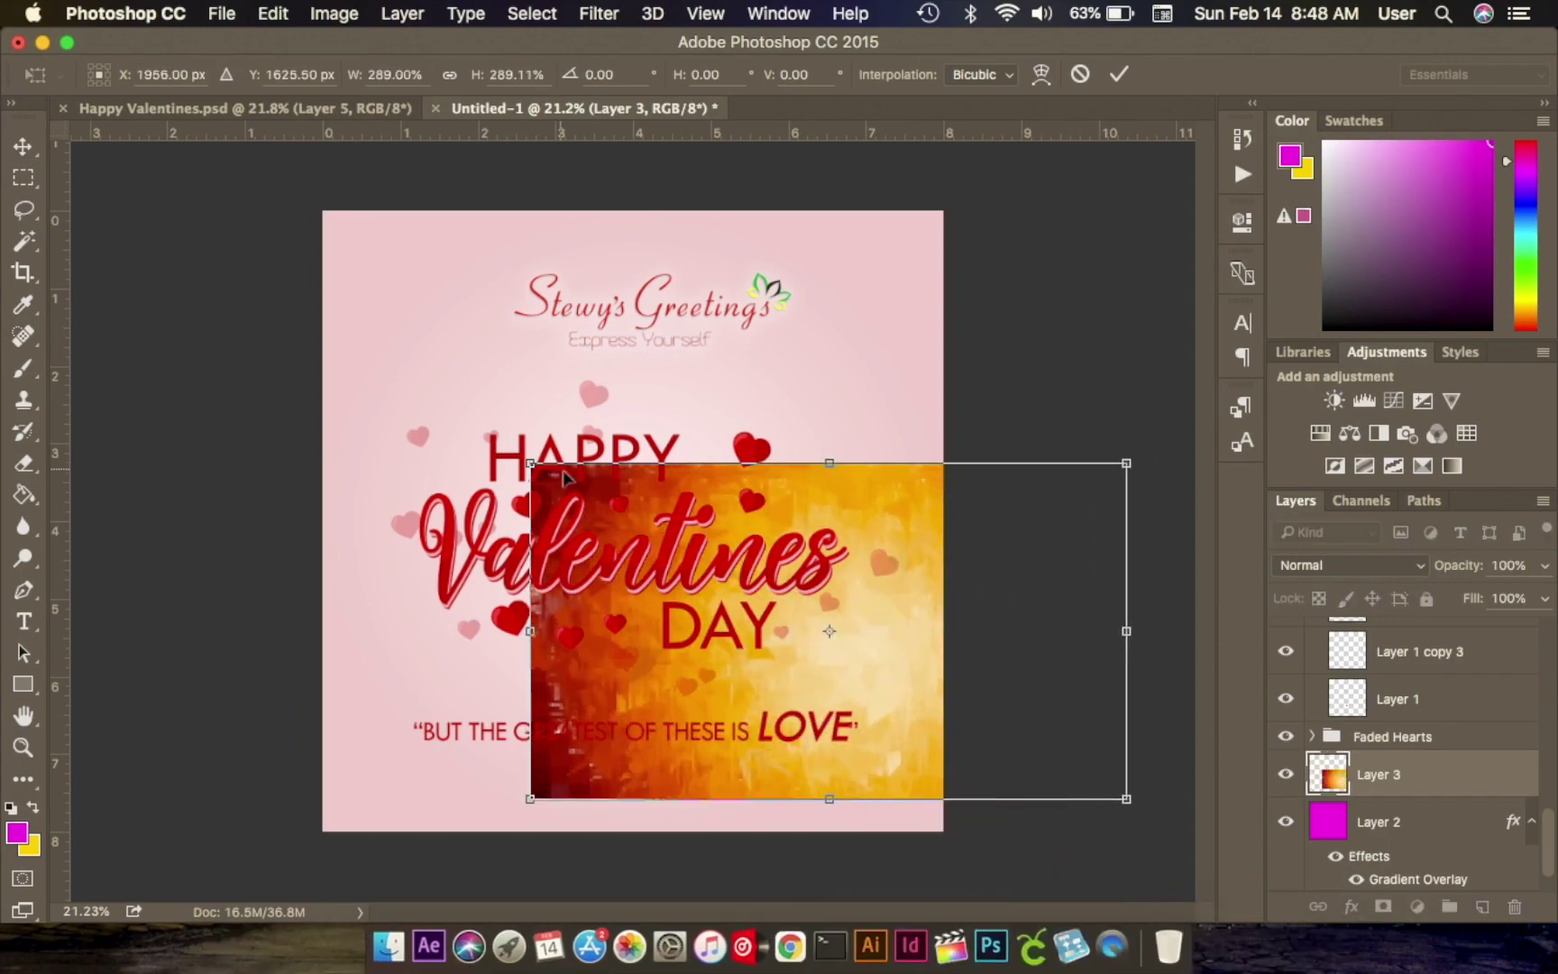
pyautogui.moveTo(530, 462); pyautogui.dragTo(99, 121)
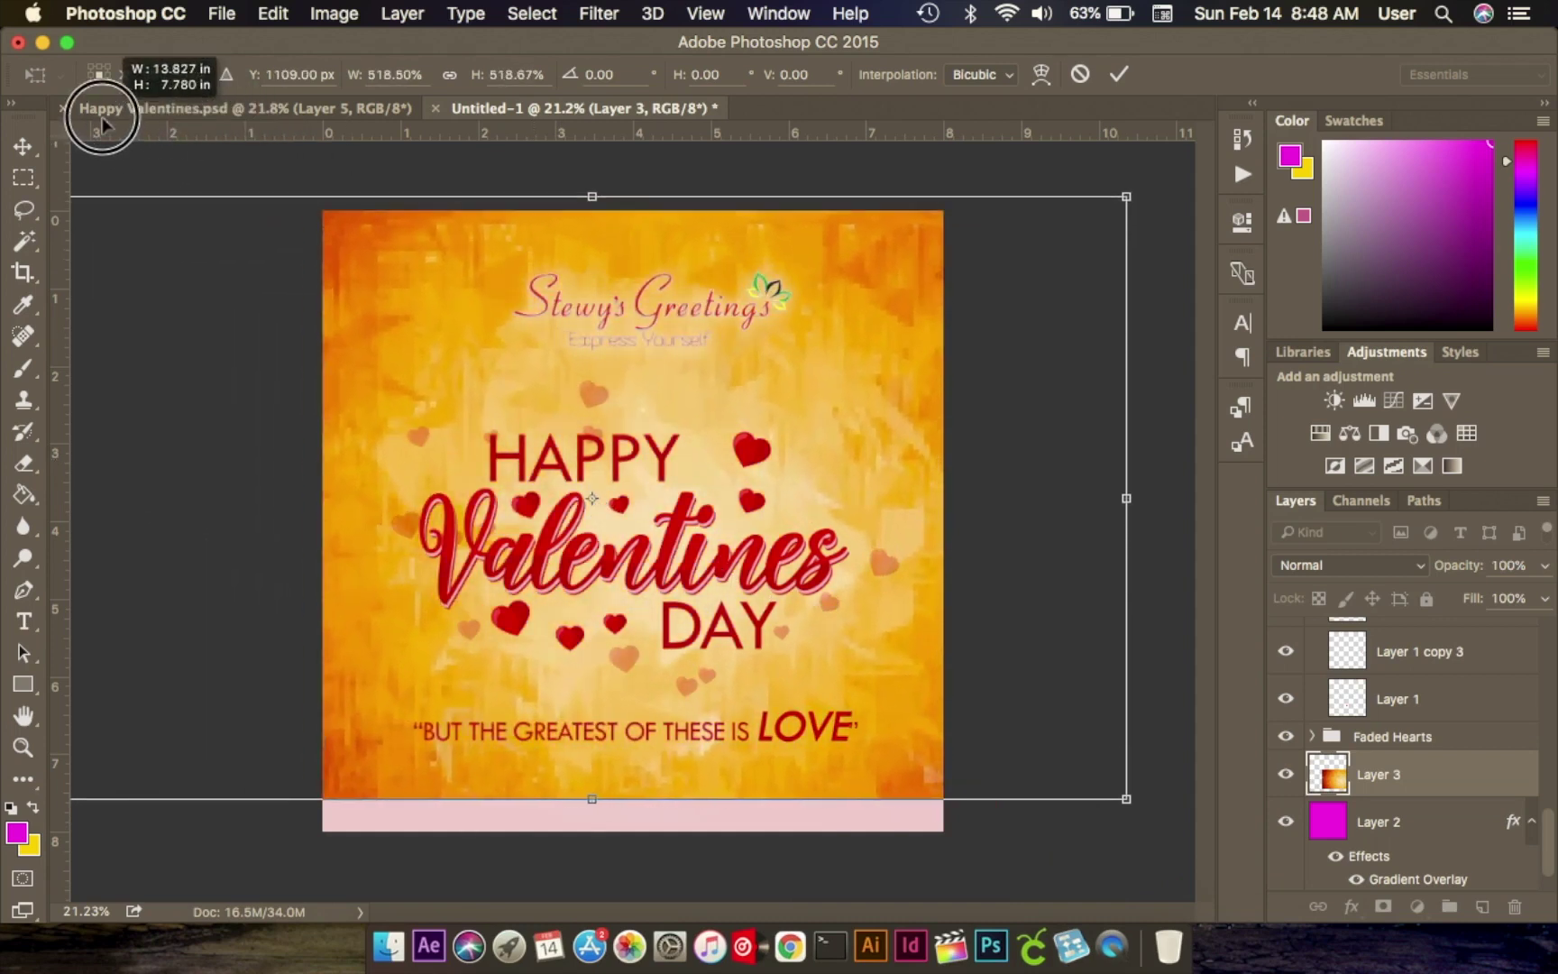
pyautogui.moveTo(1127, 803); pyautogui.dragTo(1180, 890)
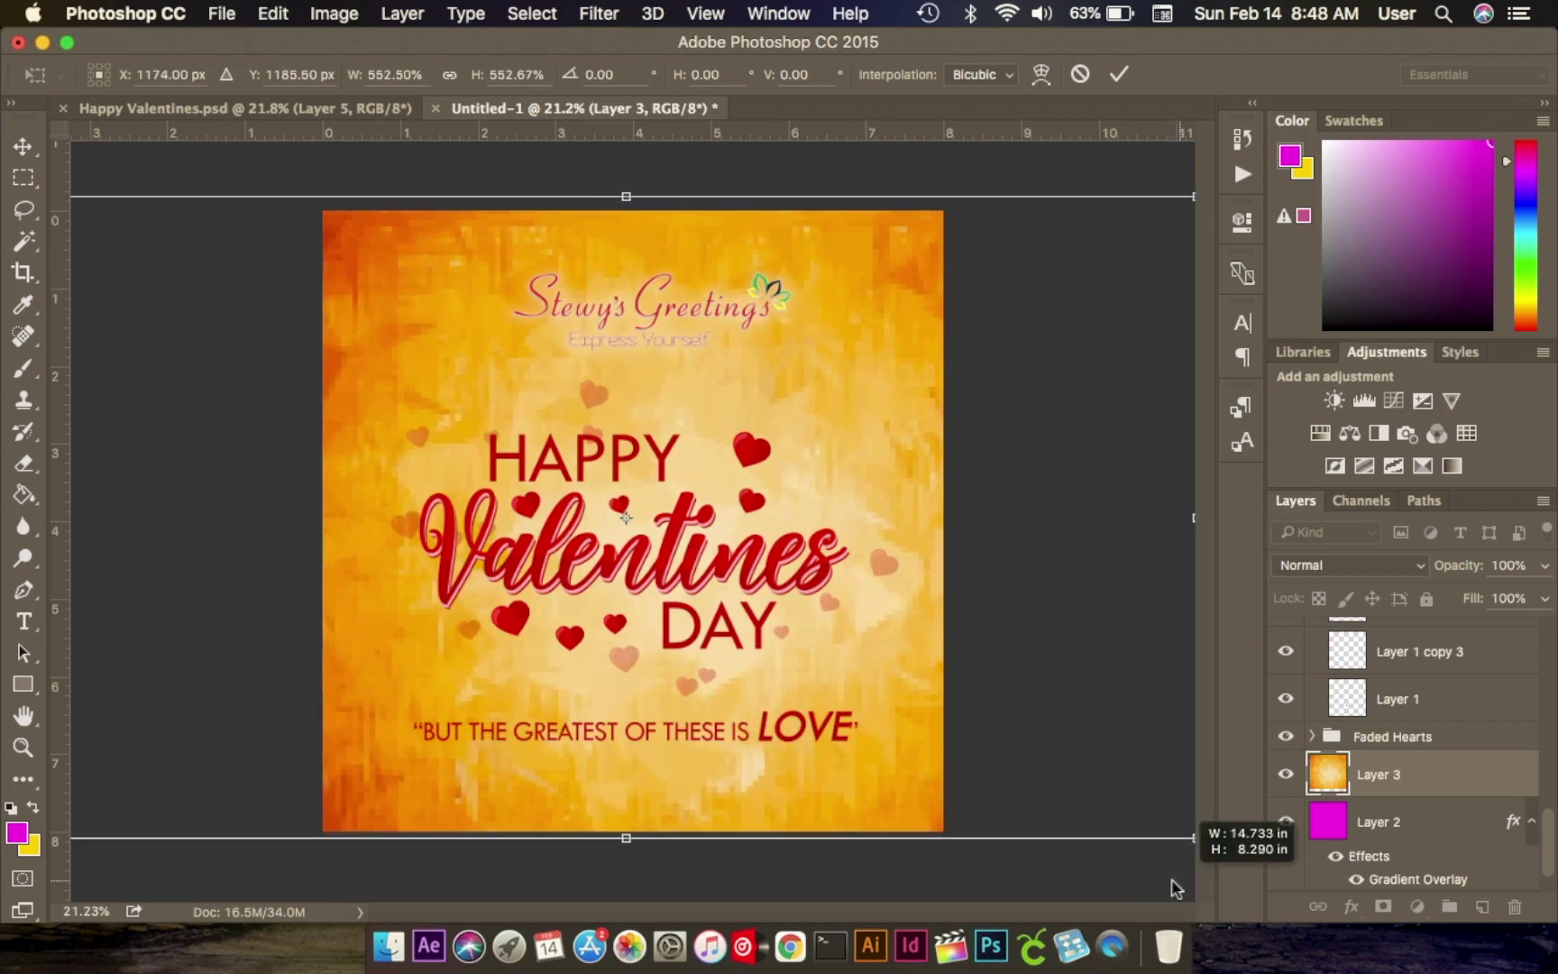
pyautogui.click(1119, 75)
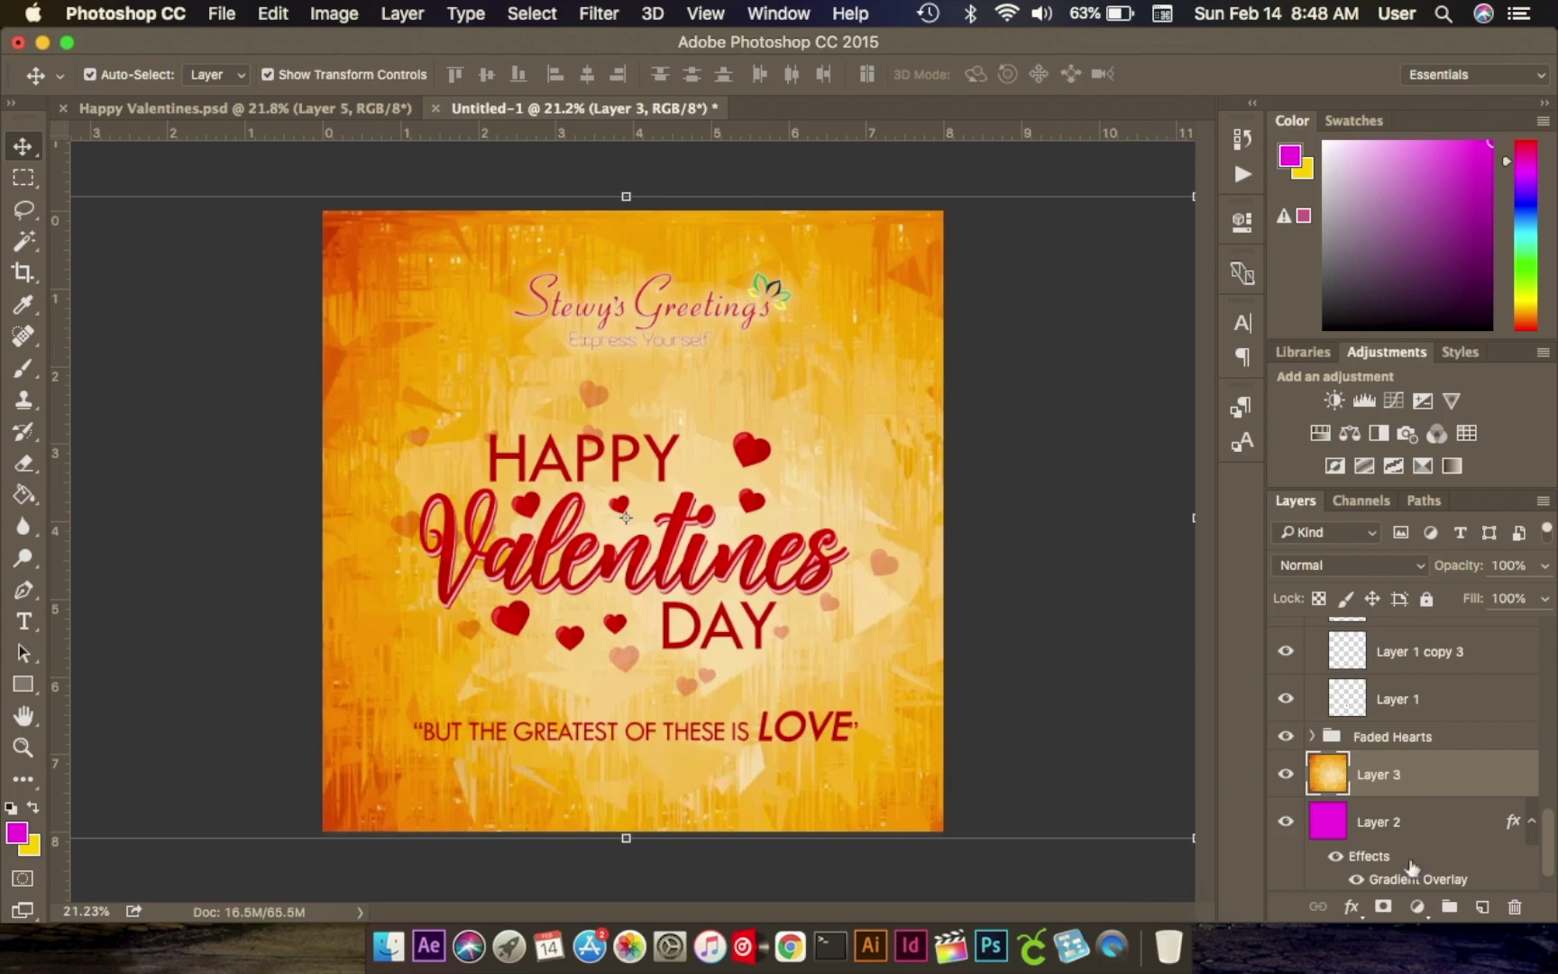
# Add a Hue/Saturation adjustment clipped to the texture layer with Hue set to -30.
pyautogui.click(1417, 906)
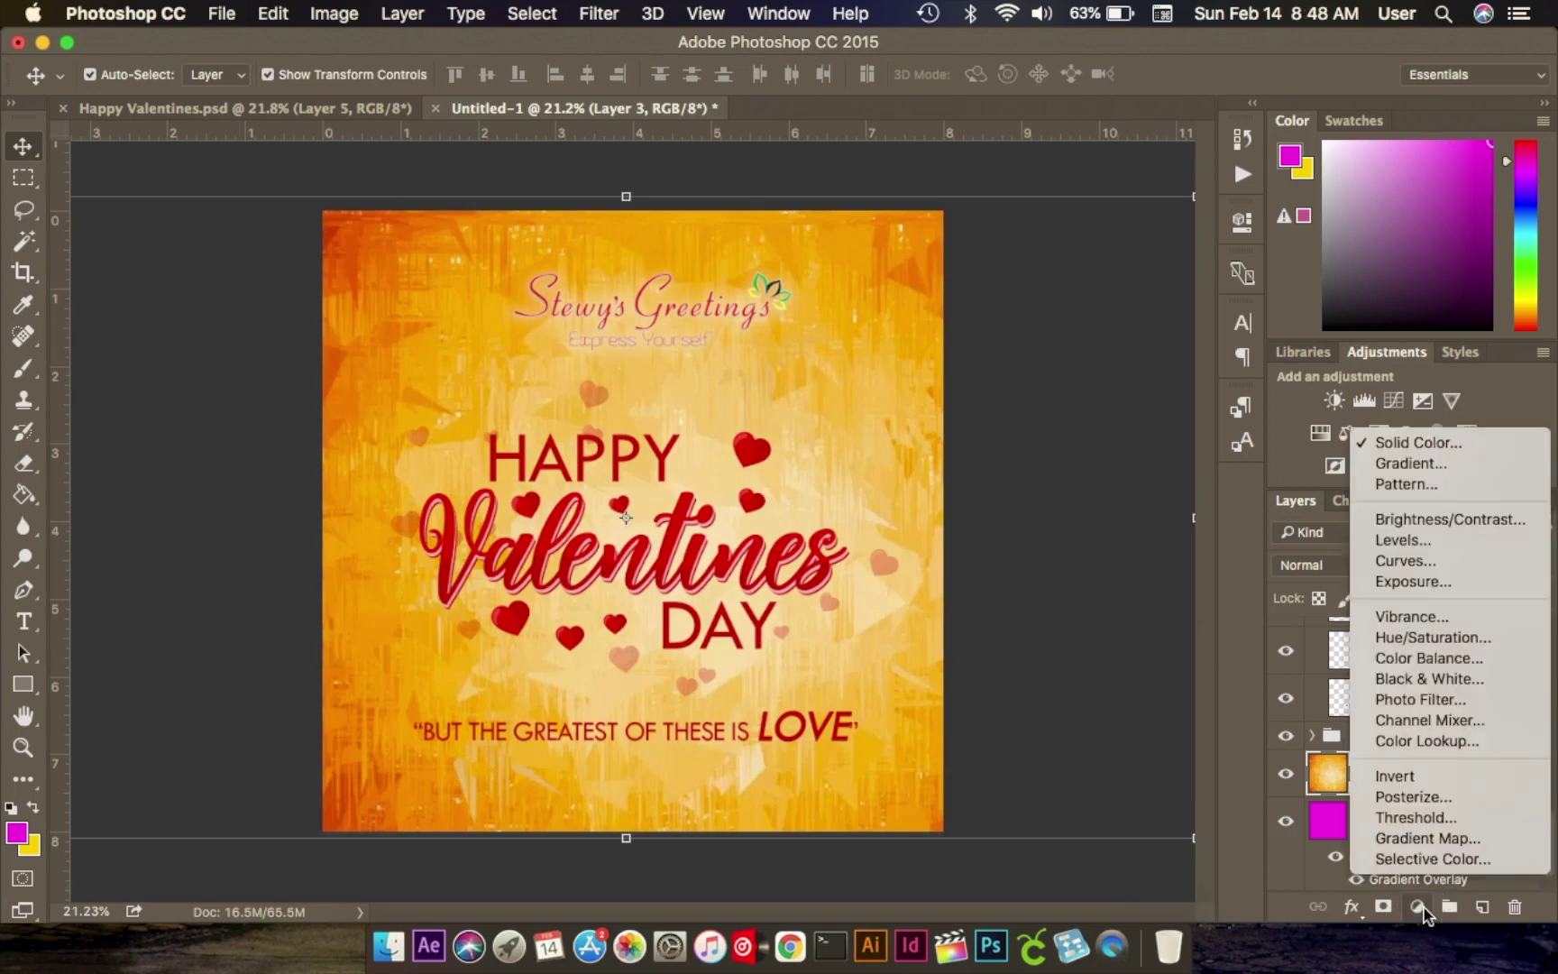
pyautogui.click(1446, 638)
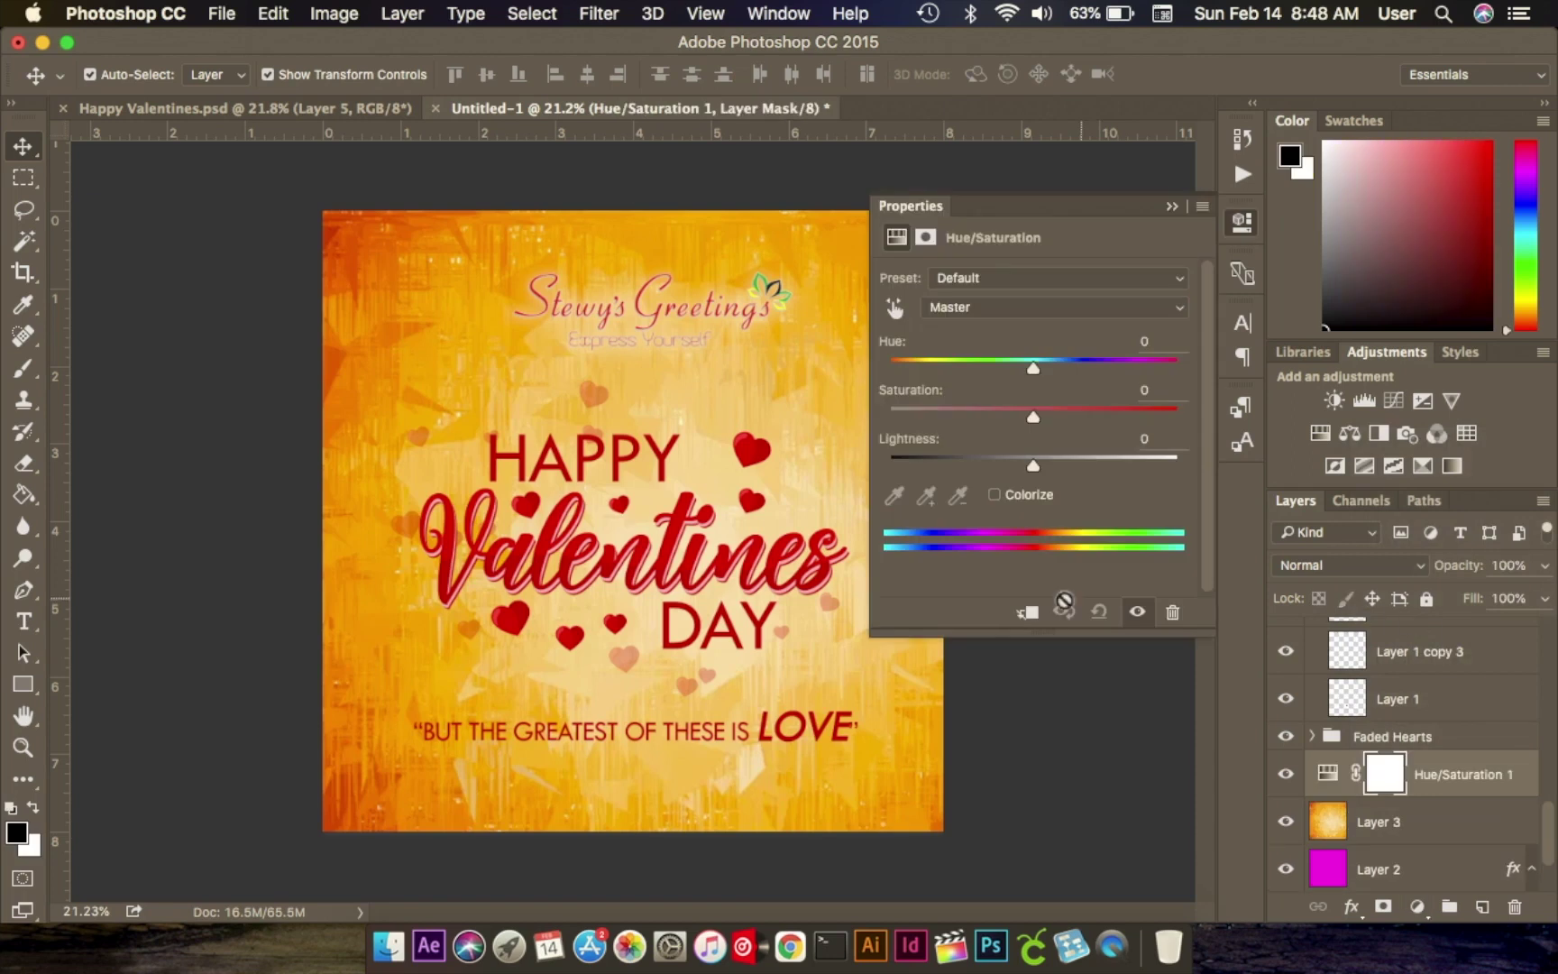
pyautogui.click(1029, 613)
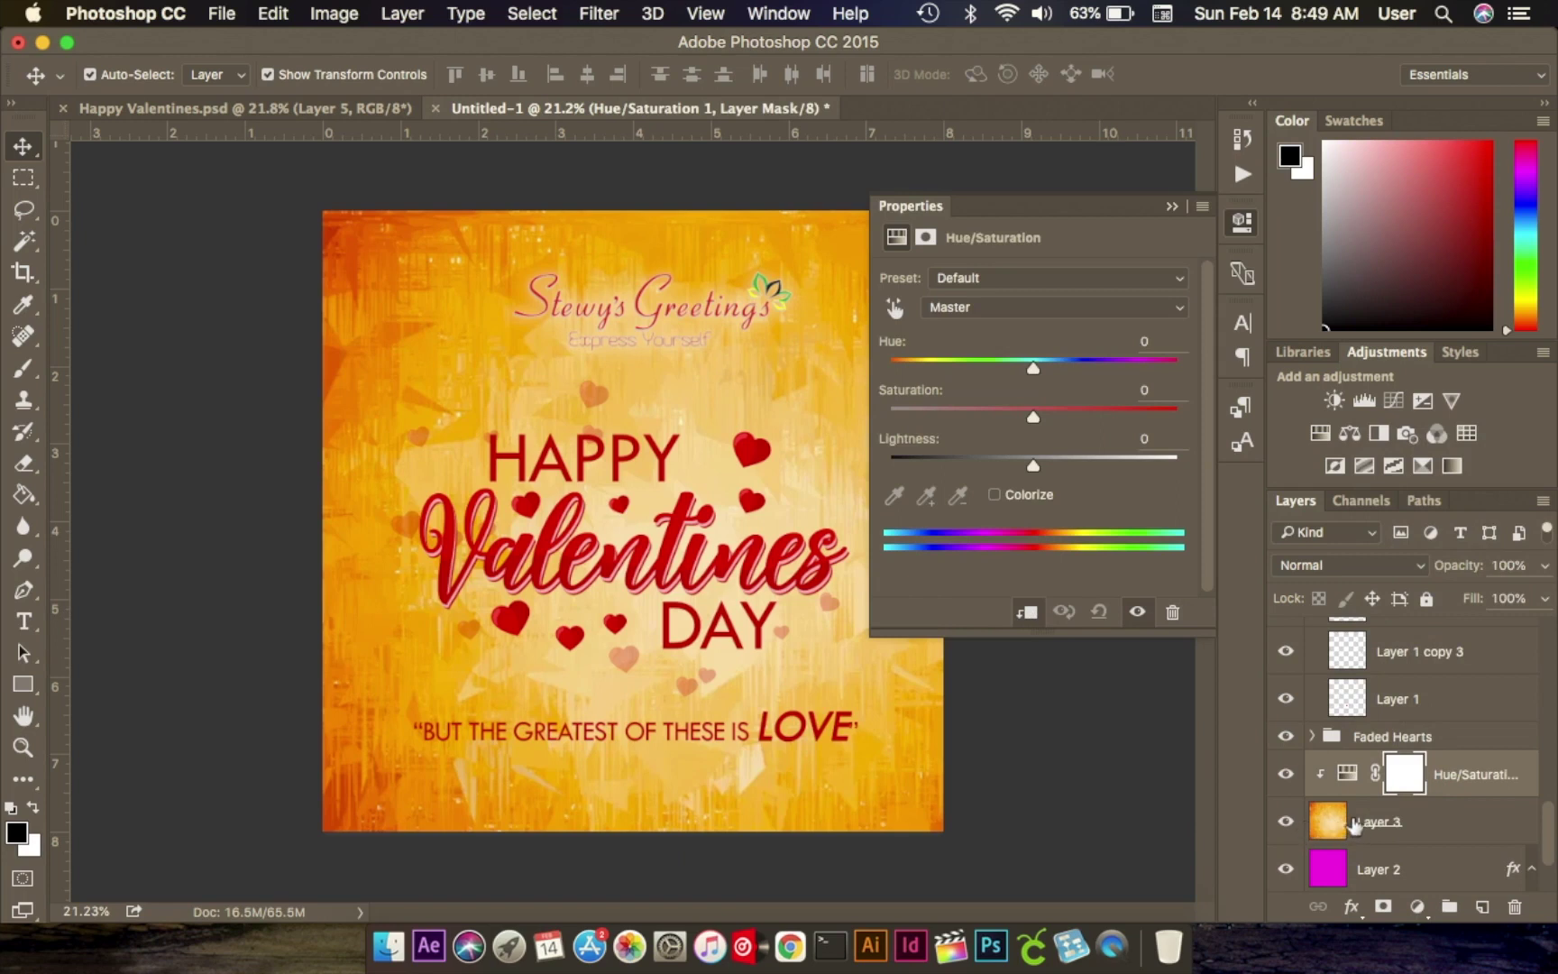
pyautogui.moveTo(1036, 372); pyautogui.dragTo(990, 390)
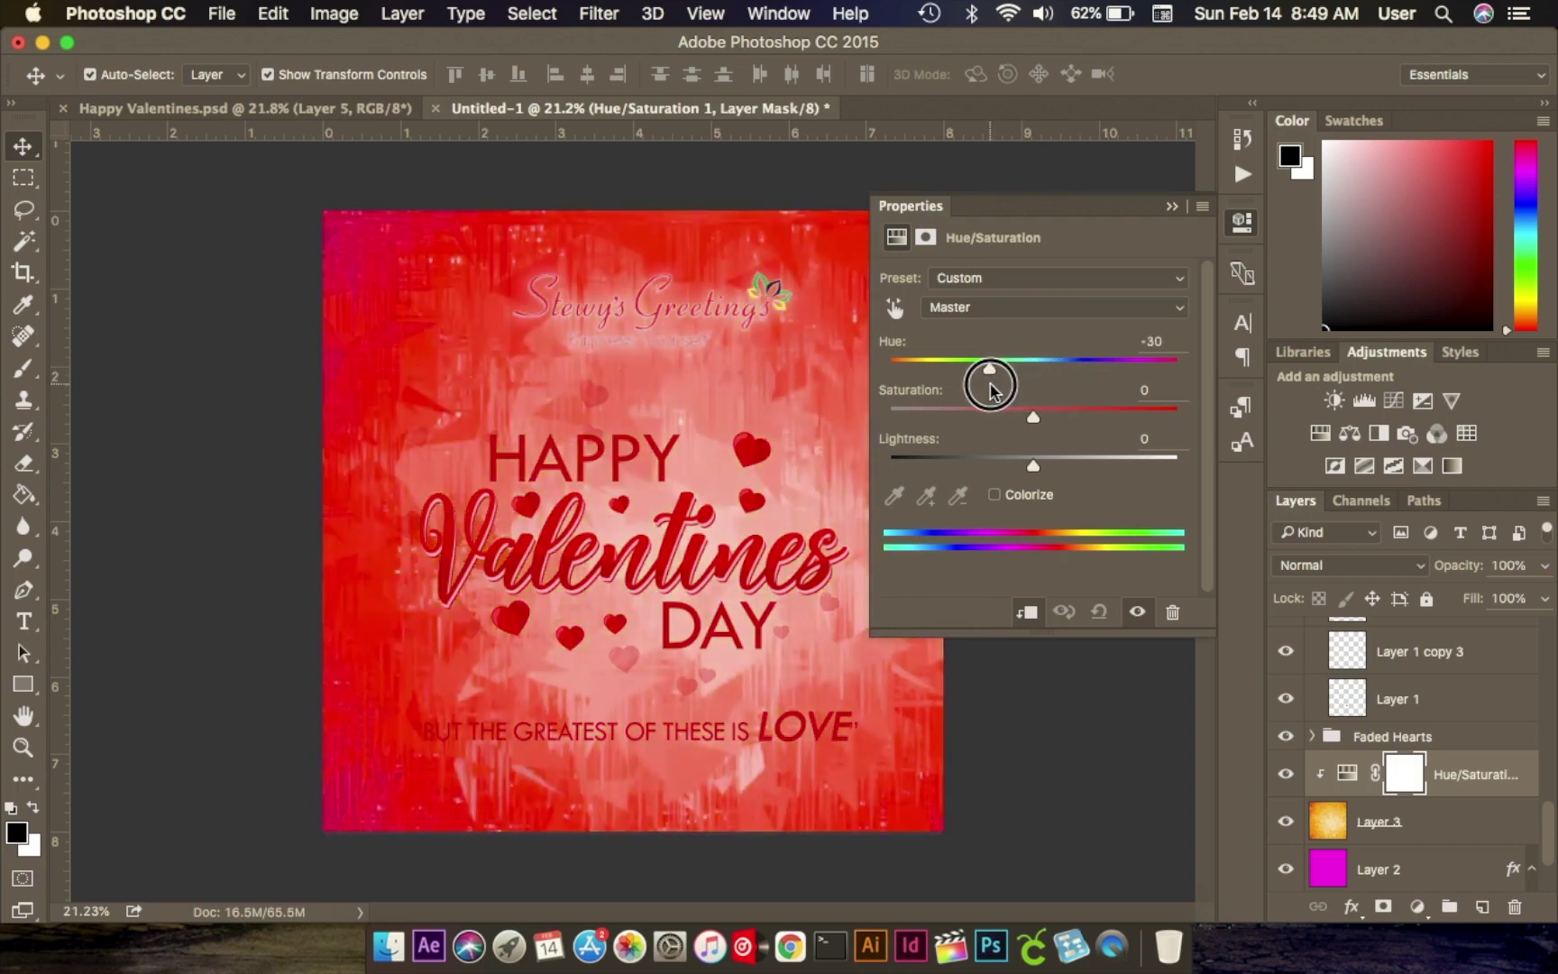
pyautogui.click(1171, 208)
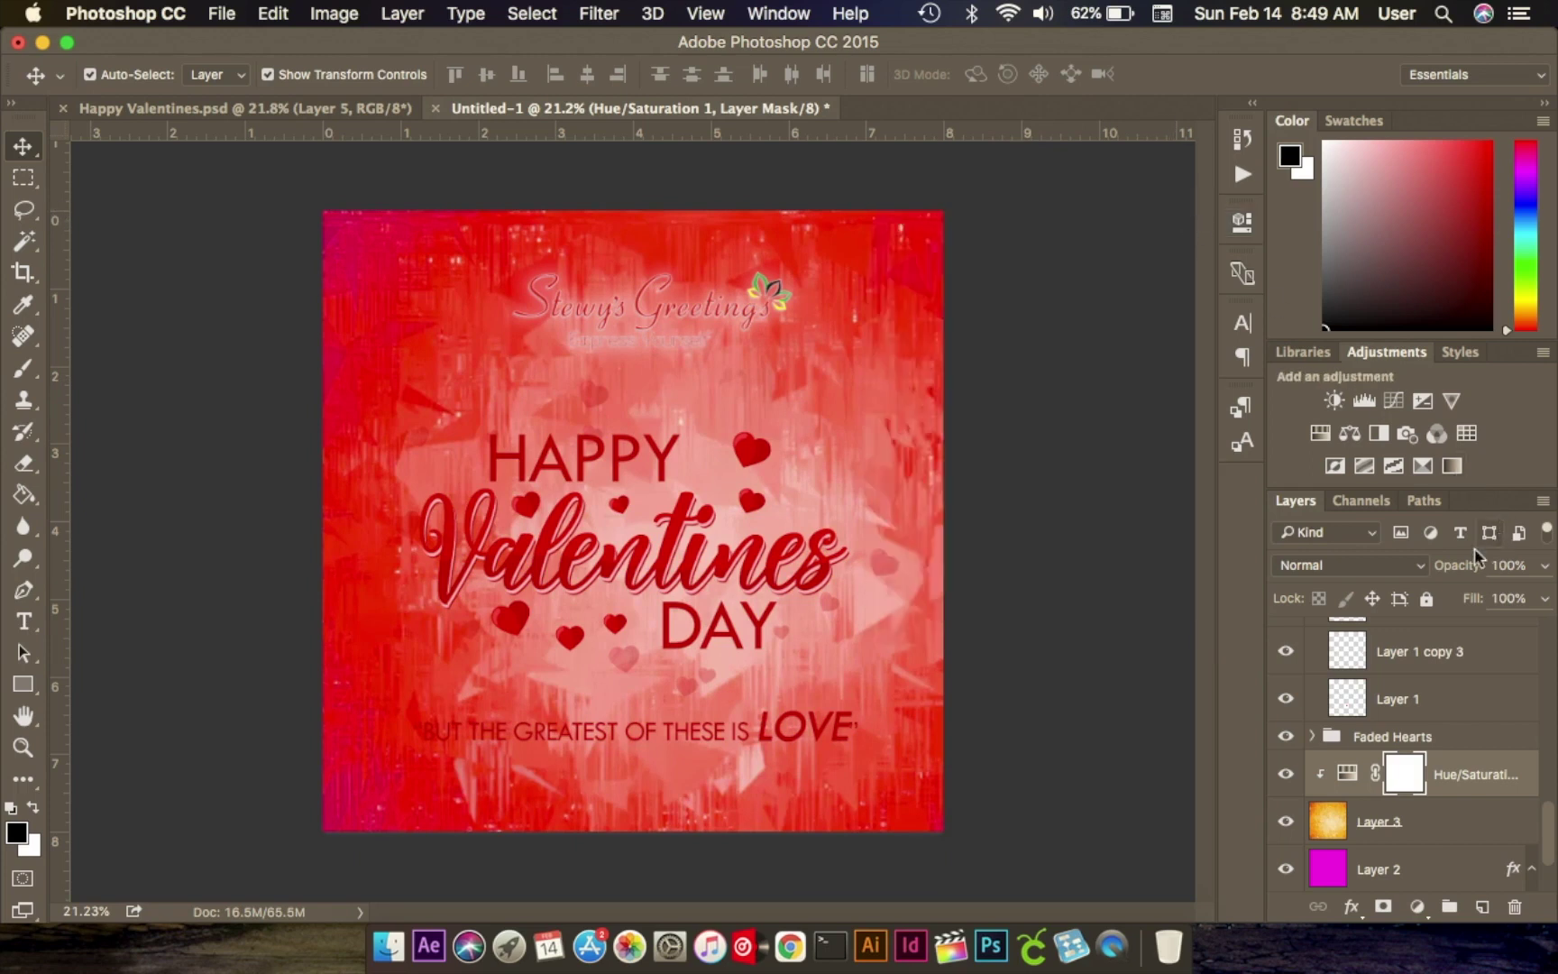
pyautogui.click(1389, 567)
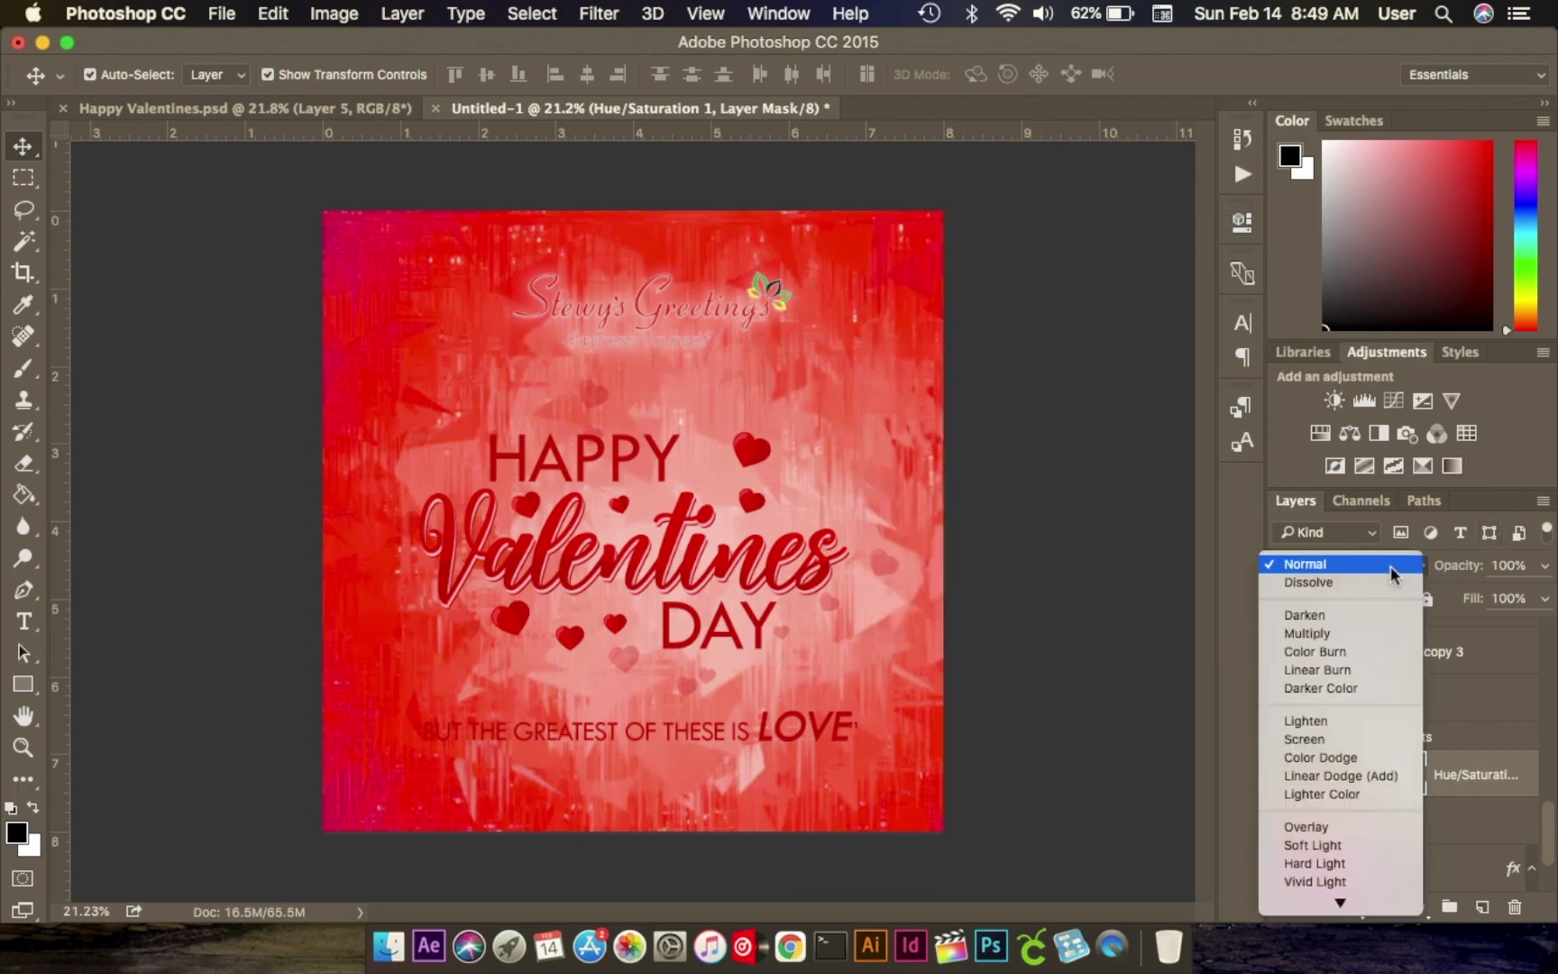
# Set texture Layer 3 to Screen blend mode at 64% opacity, comparing against Happy Valentines.psd.
pyautogui.click(1391, 564)
pyautogui.click(1444, 827)
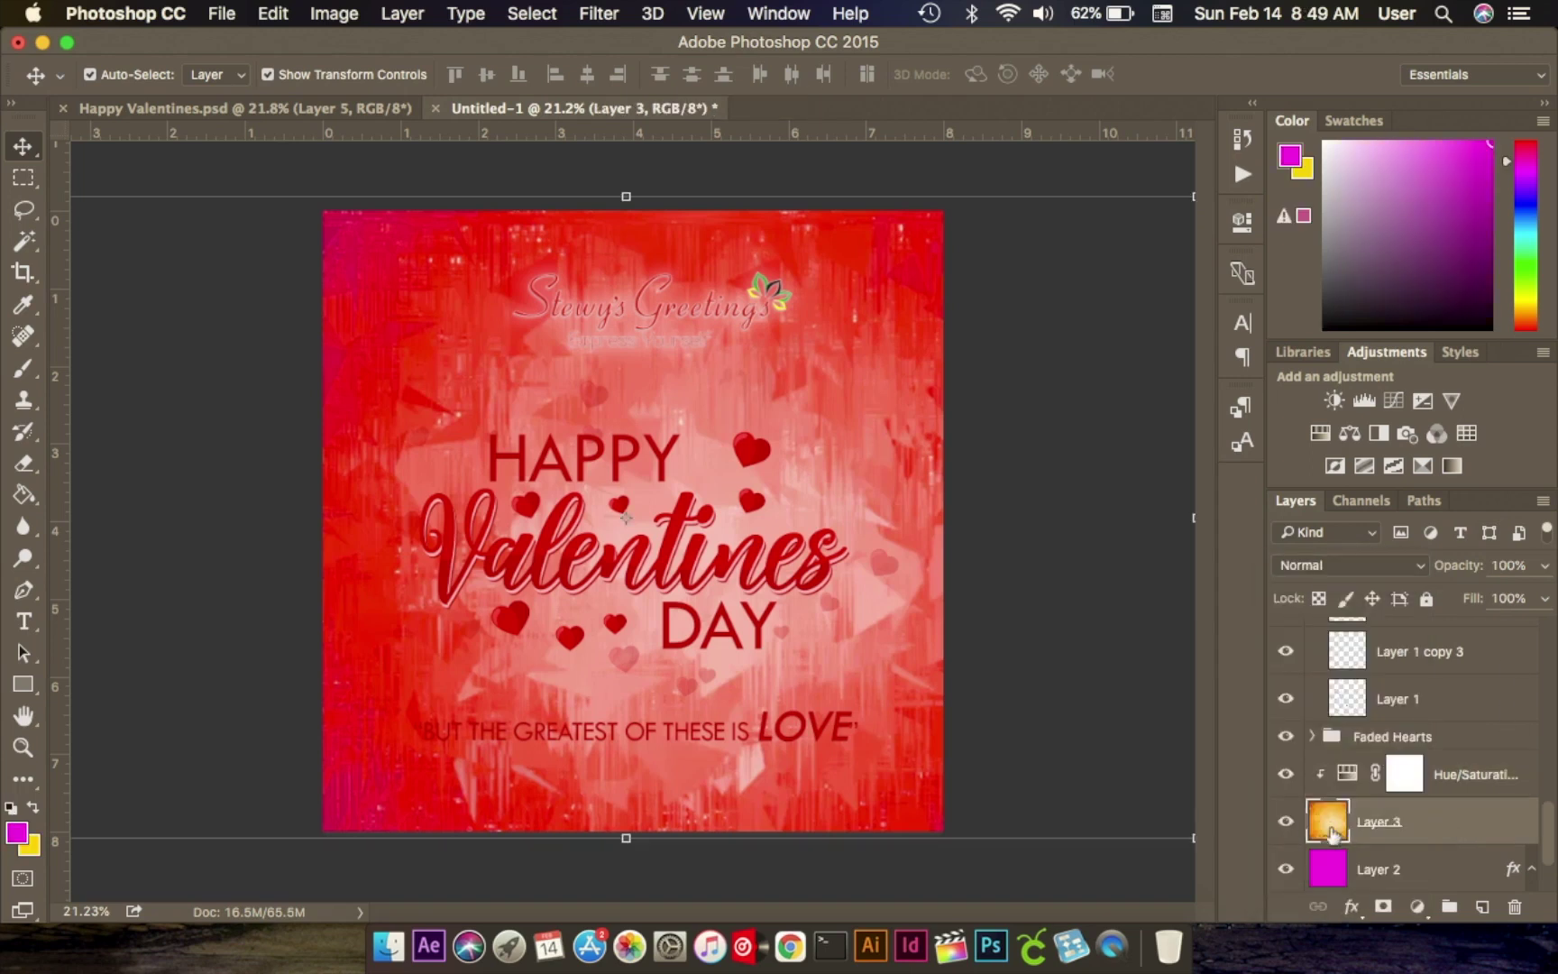
pyautogui.click(1397, 568)
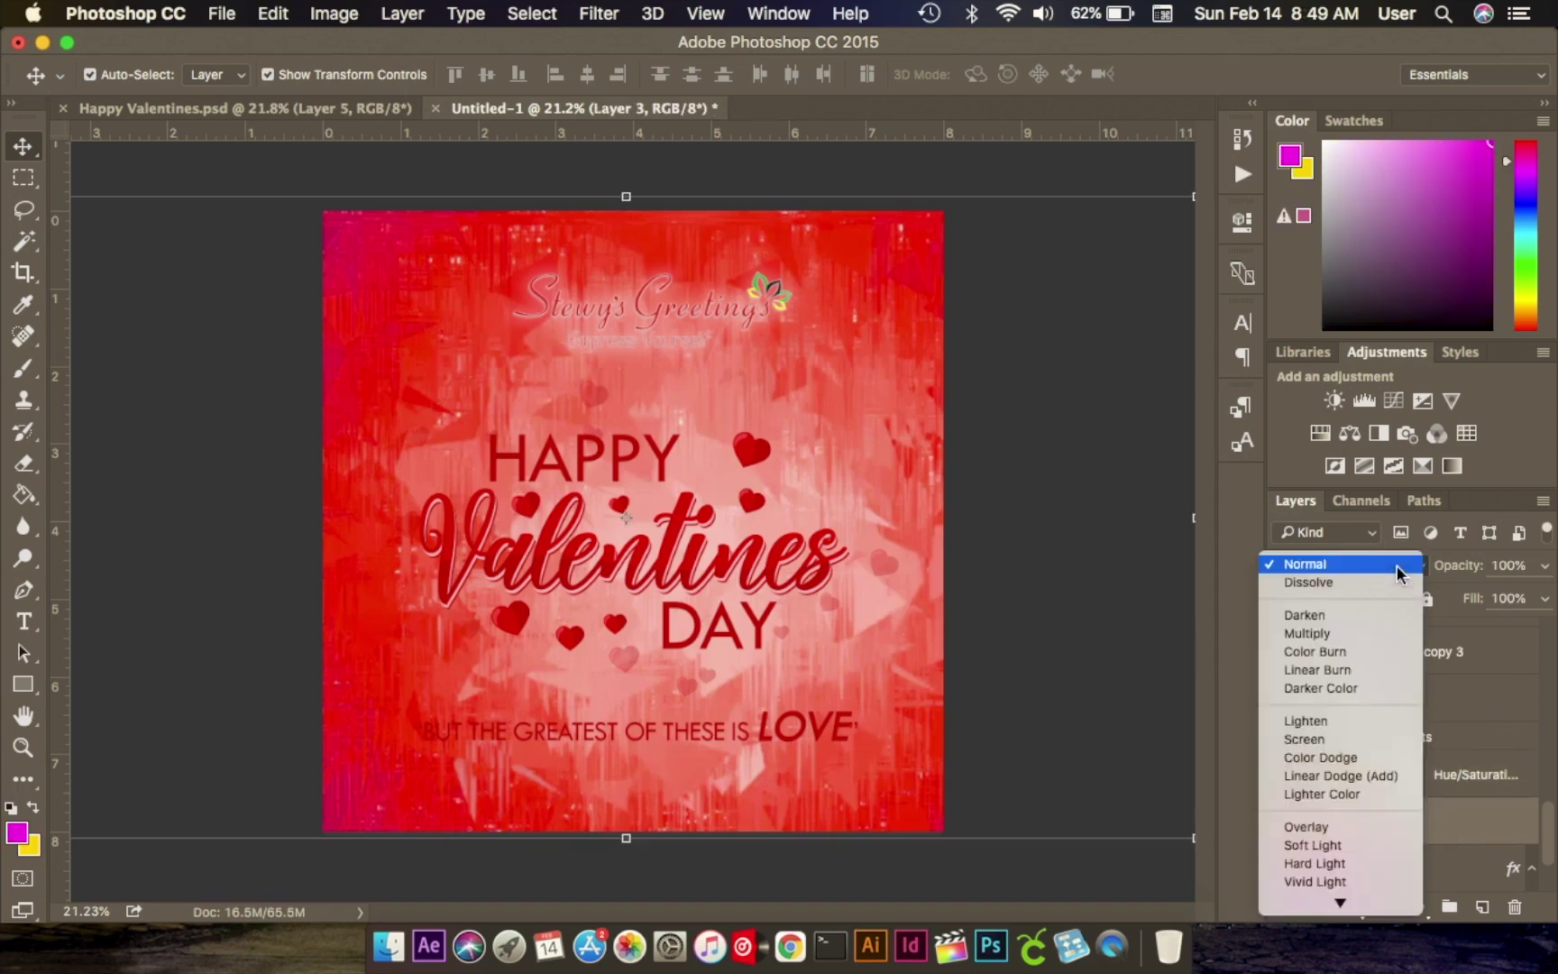
pyautogui.click(1343, 740)
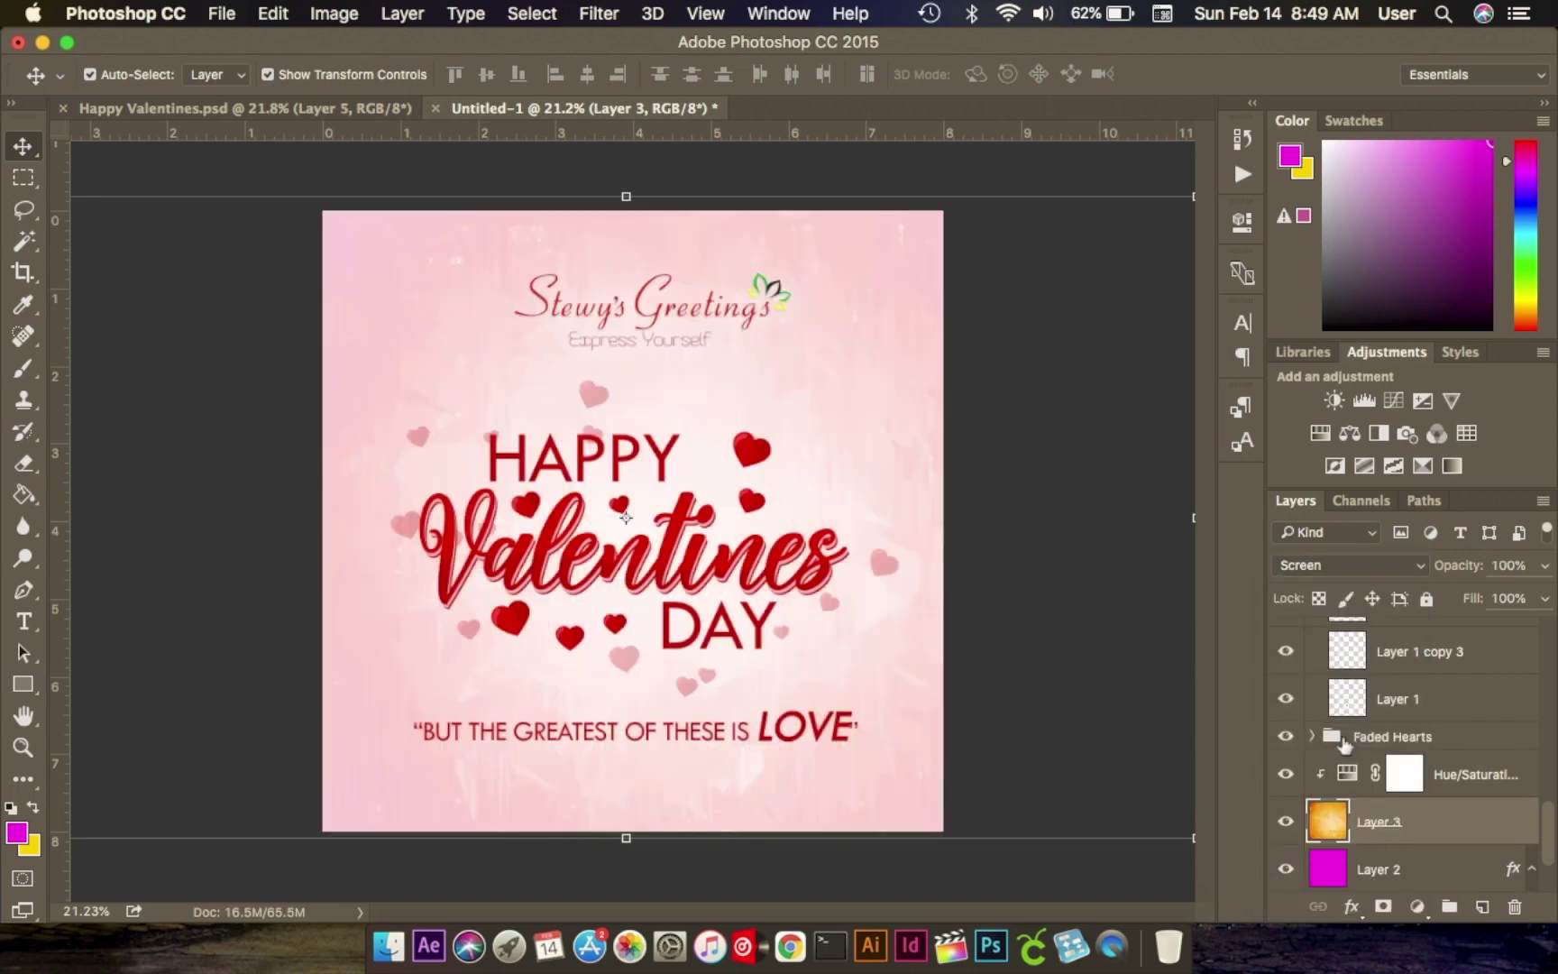
pyautogui.click(340, 107)
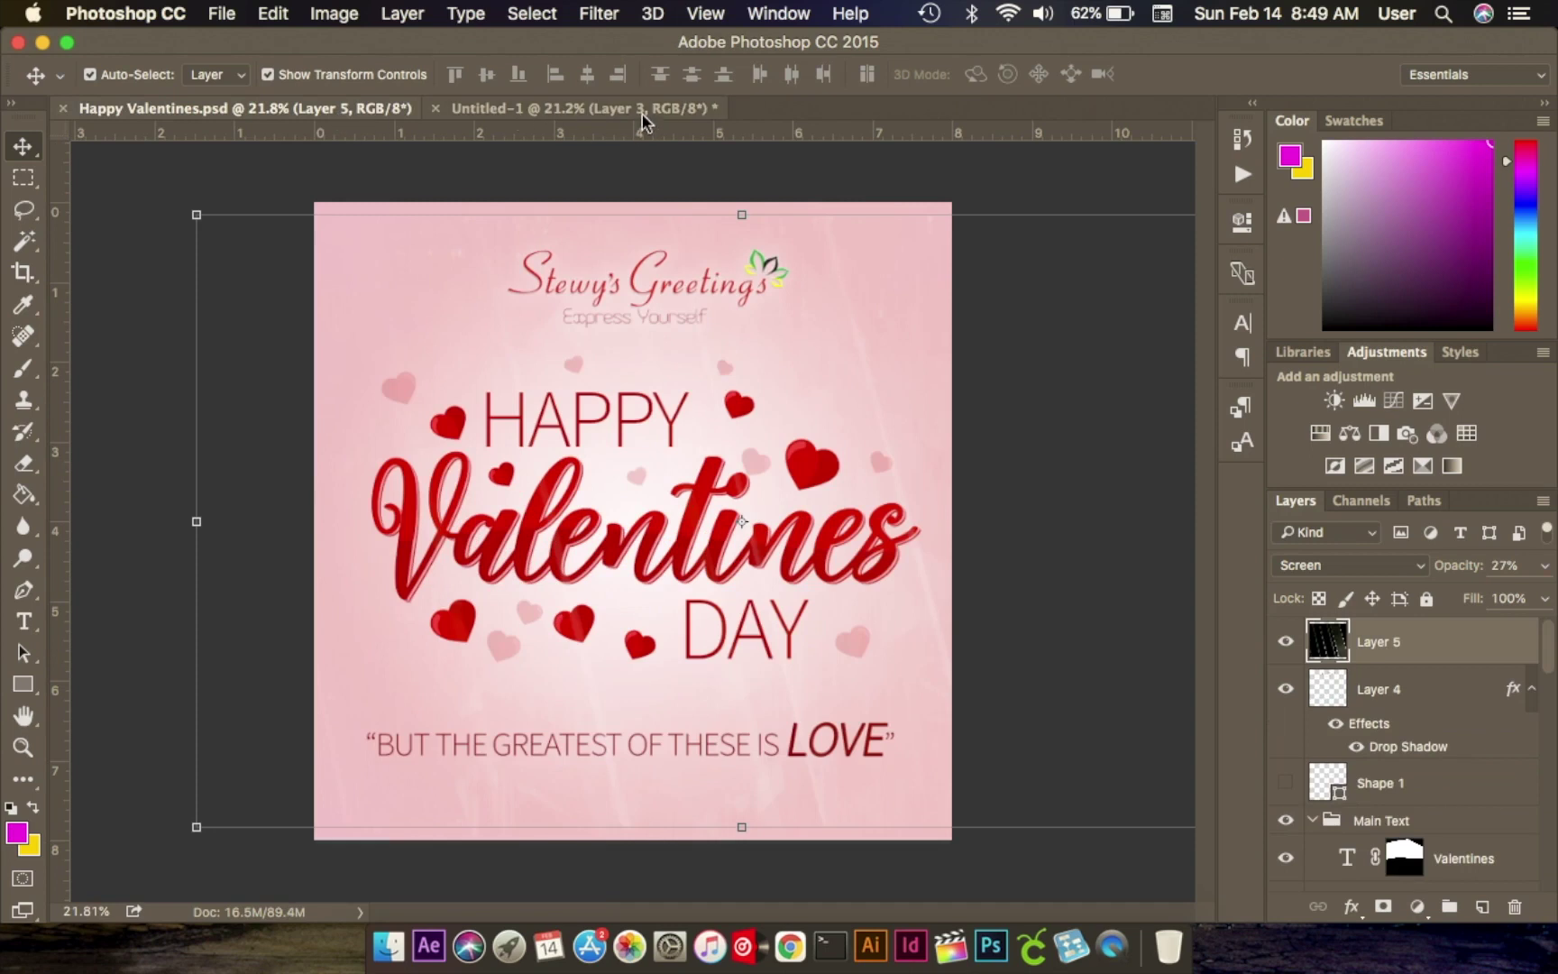
pyautogui.click(641, 114)
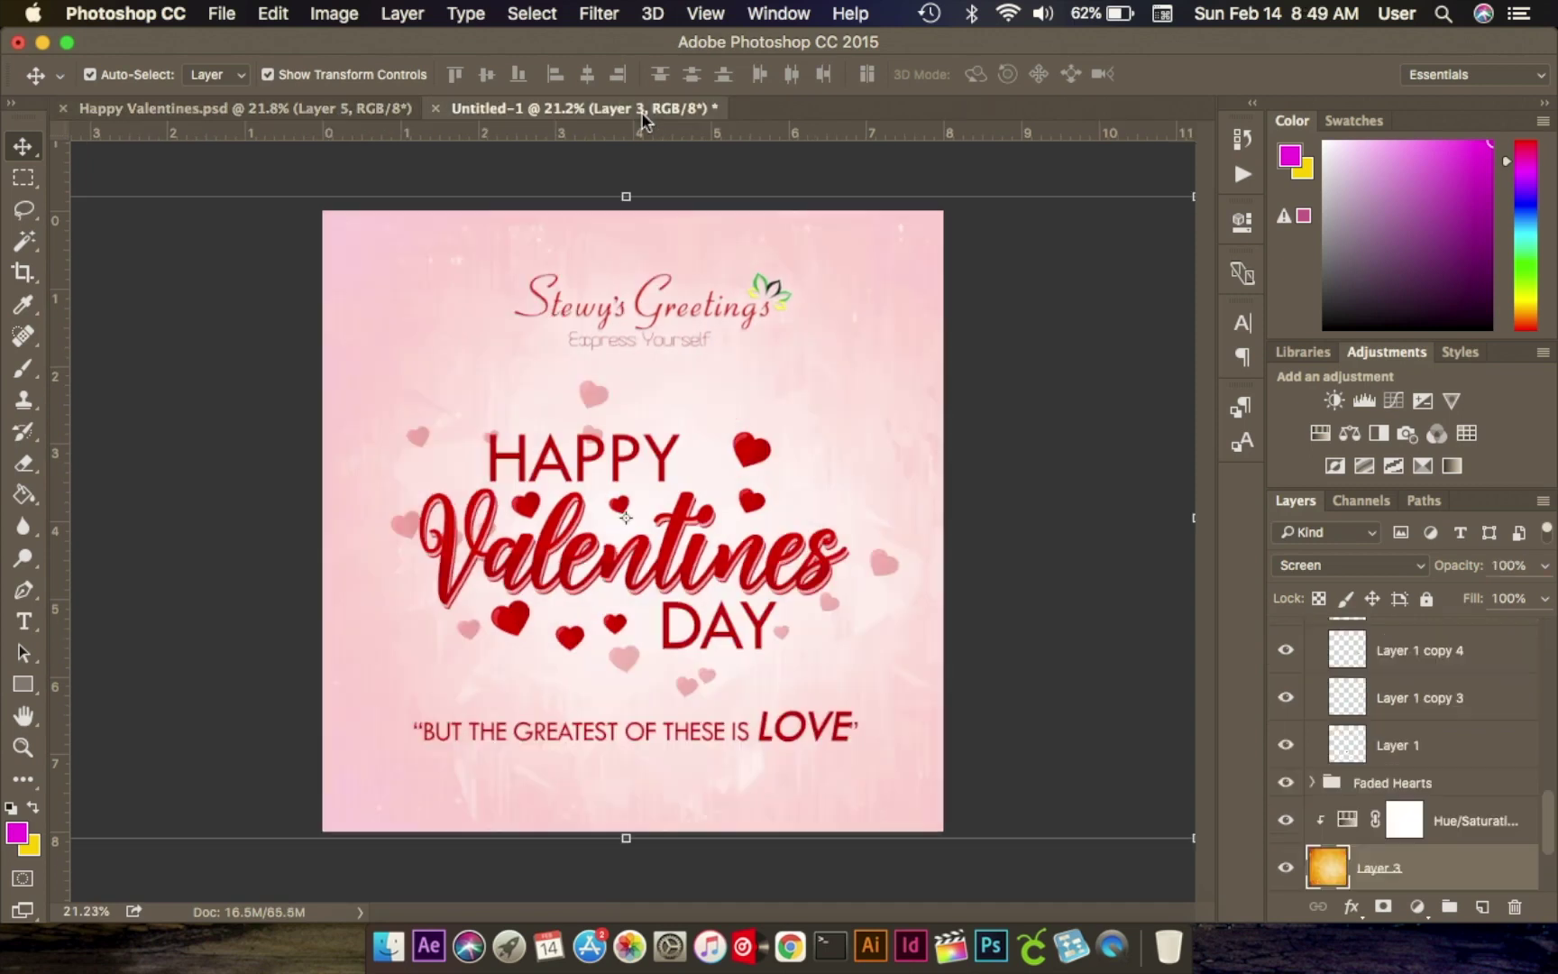
pyautogui.click(1543, 566)
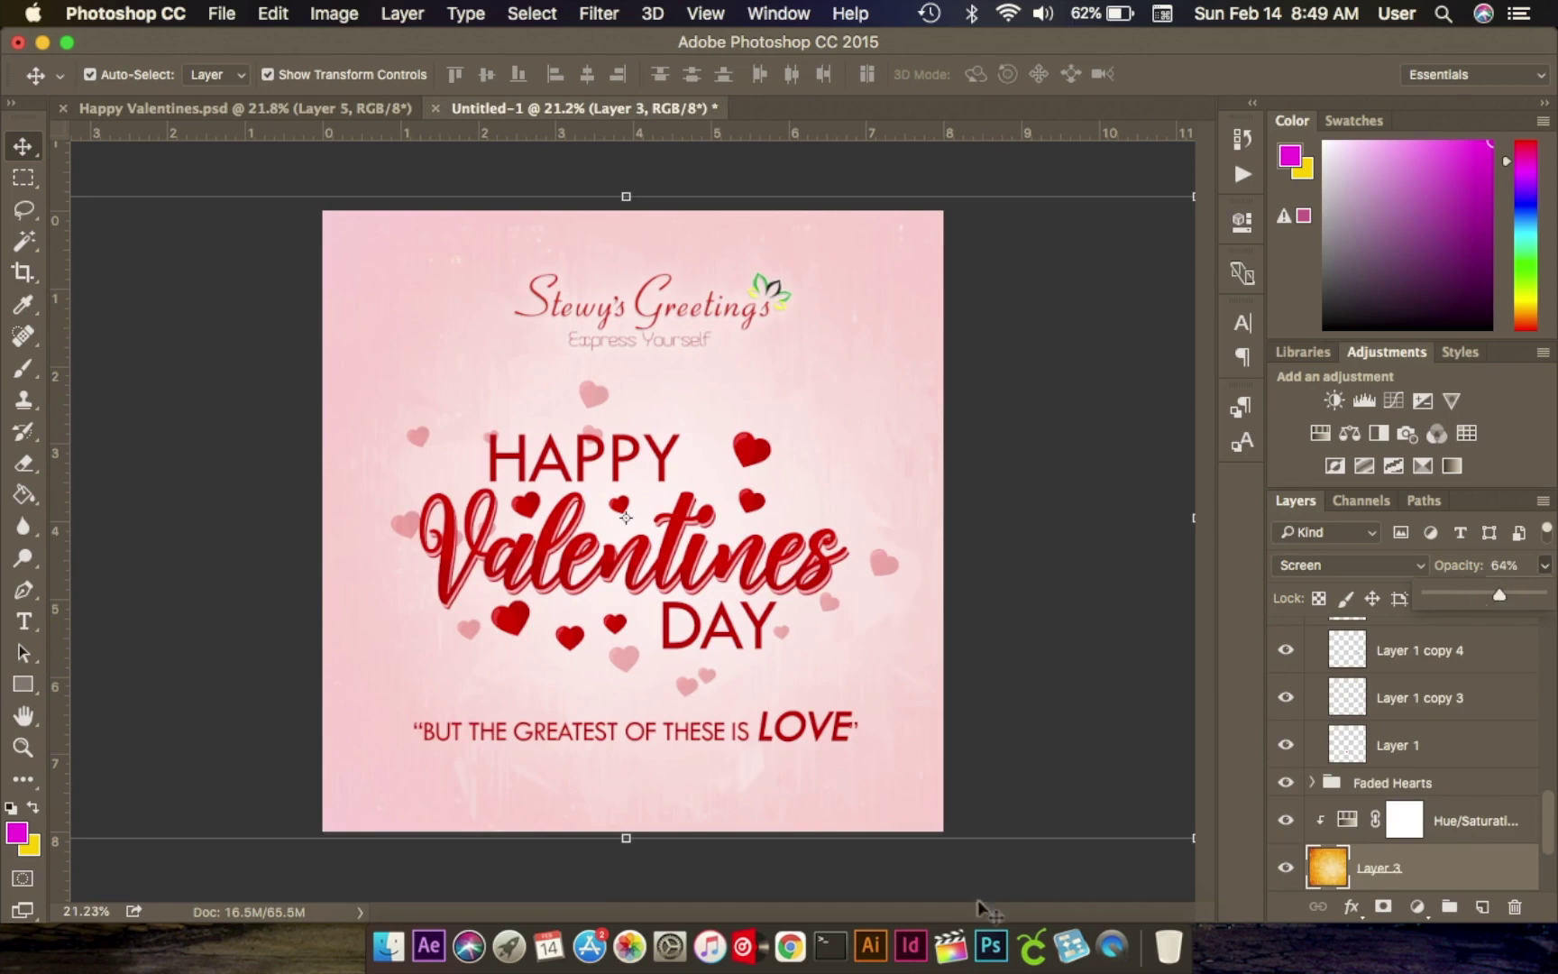
pyautogui.click(796, 938)
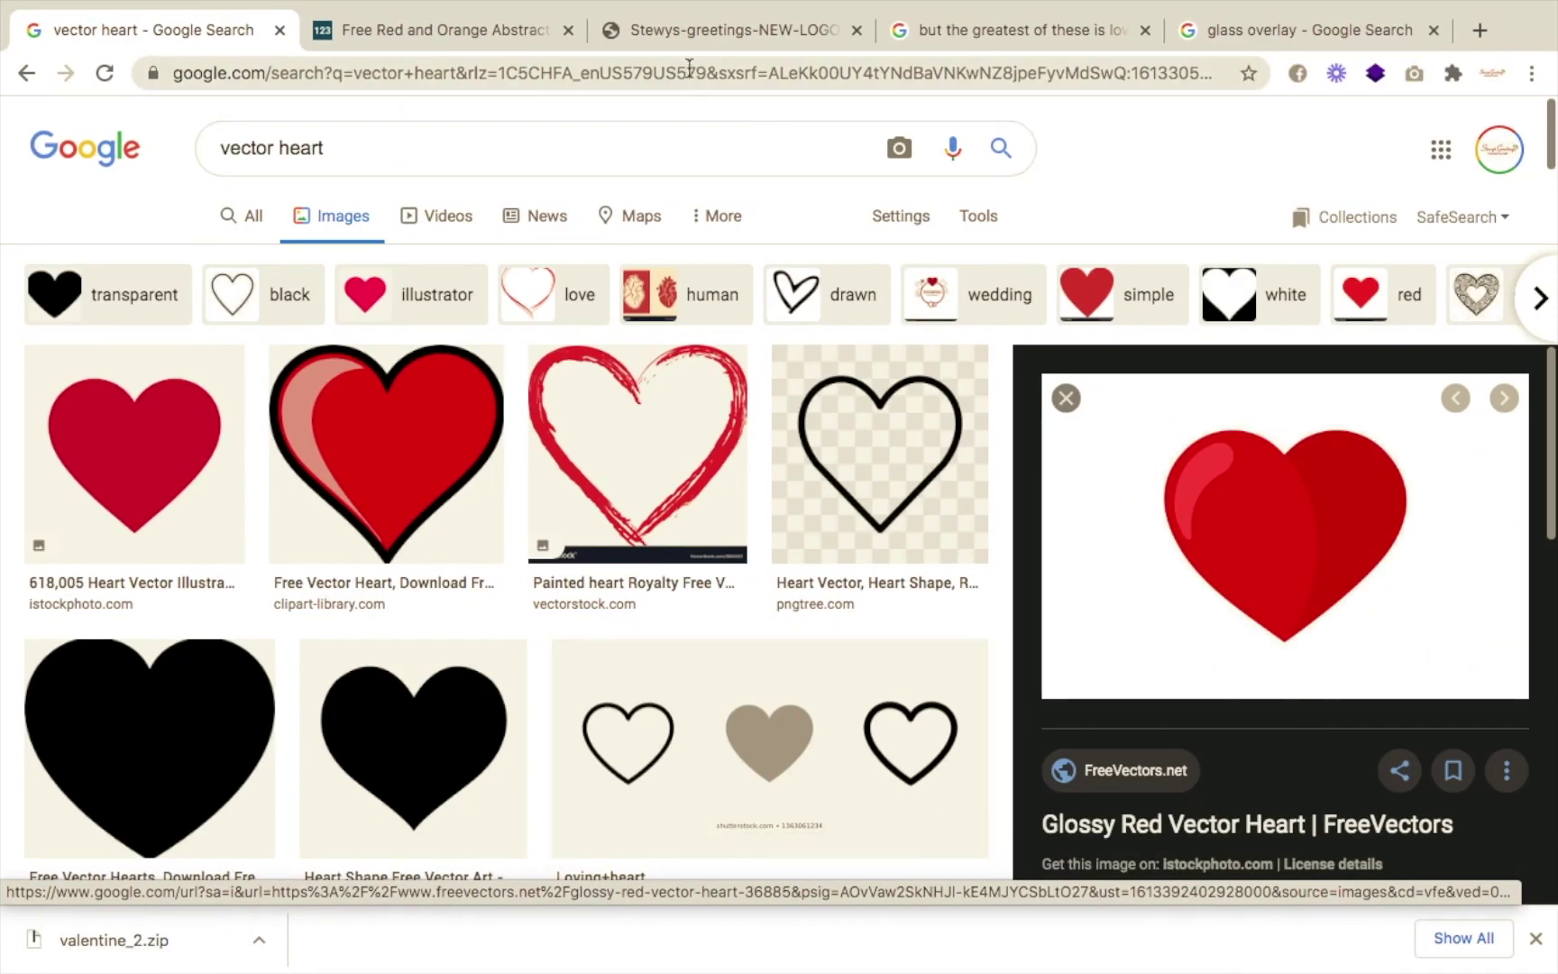
# Copy the glass overlay image from the Chrome image search results.
pyautogui.click(981, 28)
pyautogui.click(1309, 29)
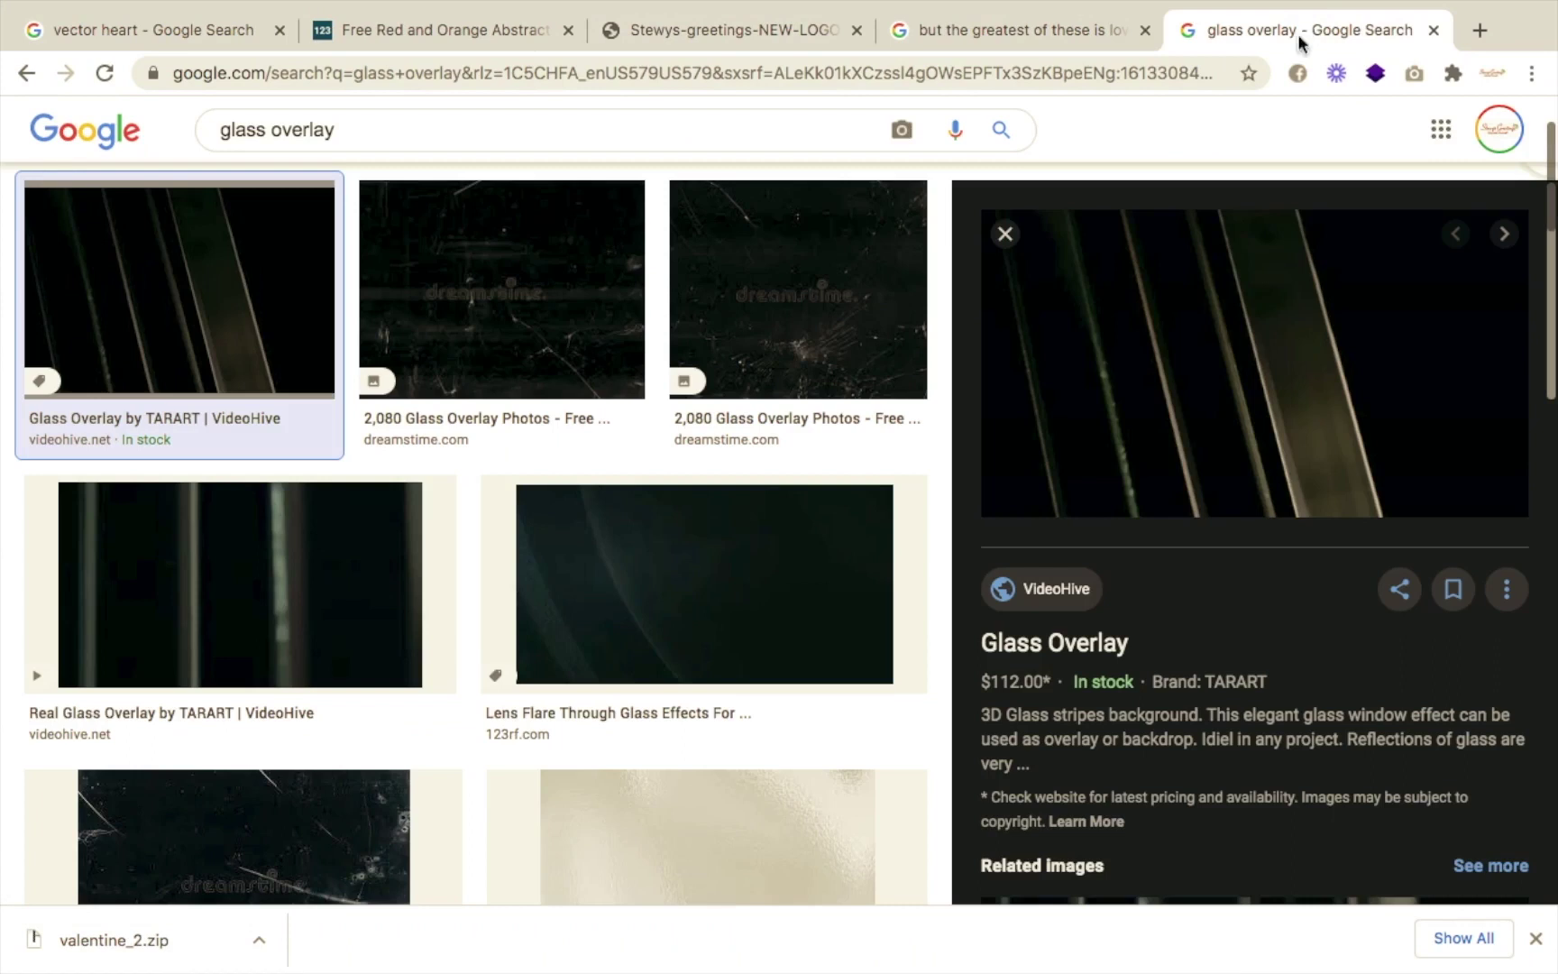
pyautogui.rightClick(1260, 397)
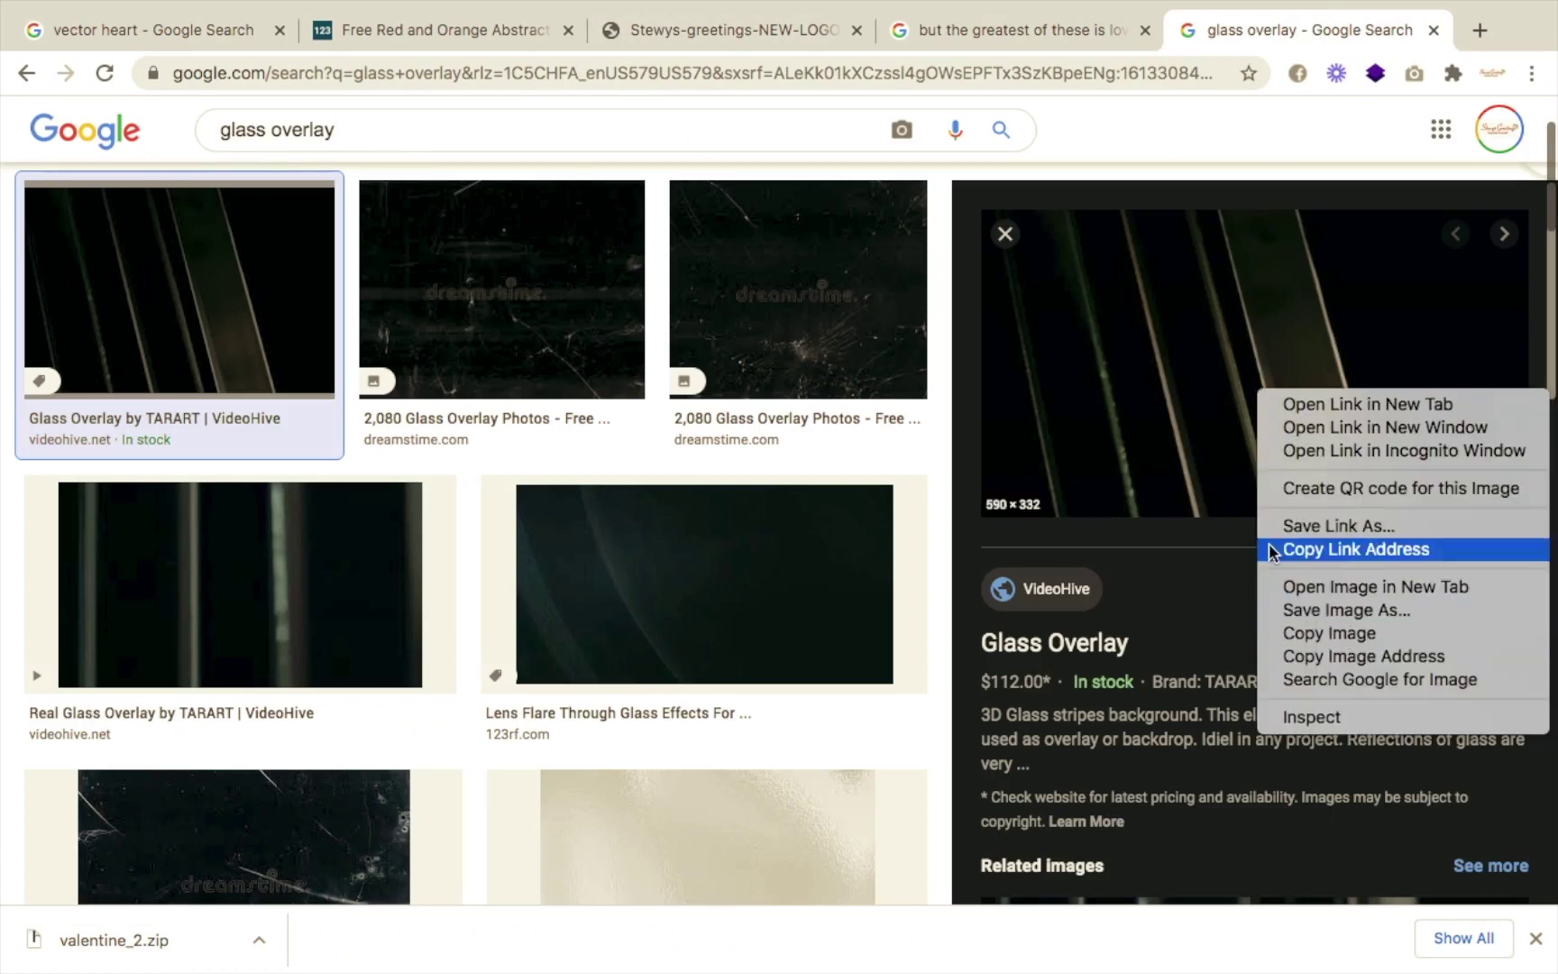
pyautogui.click(1328, 633)
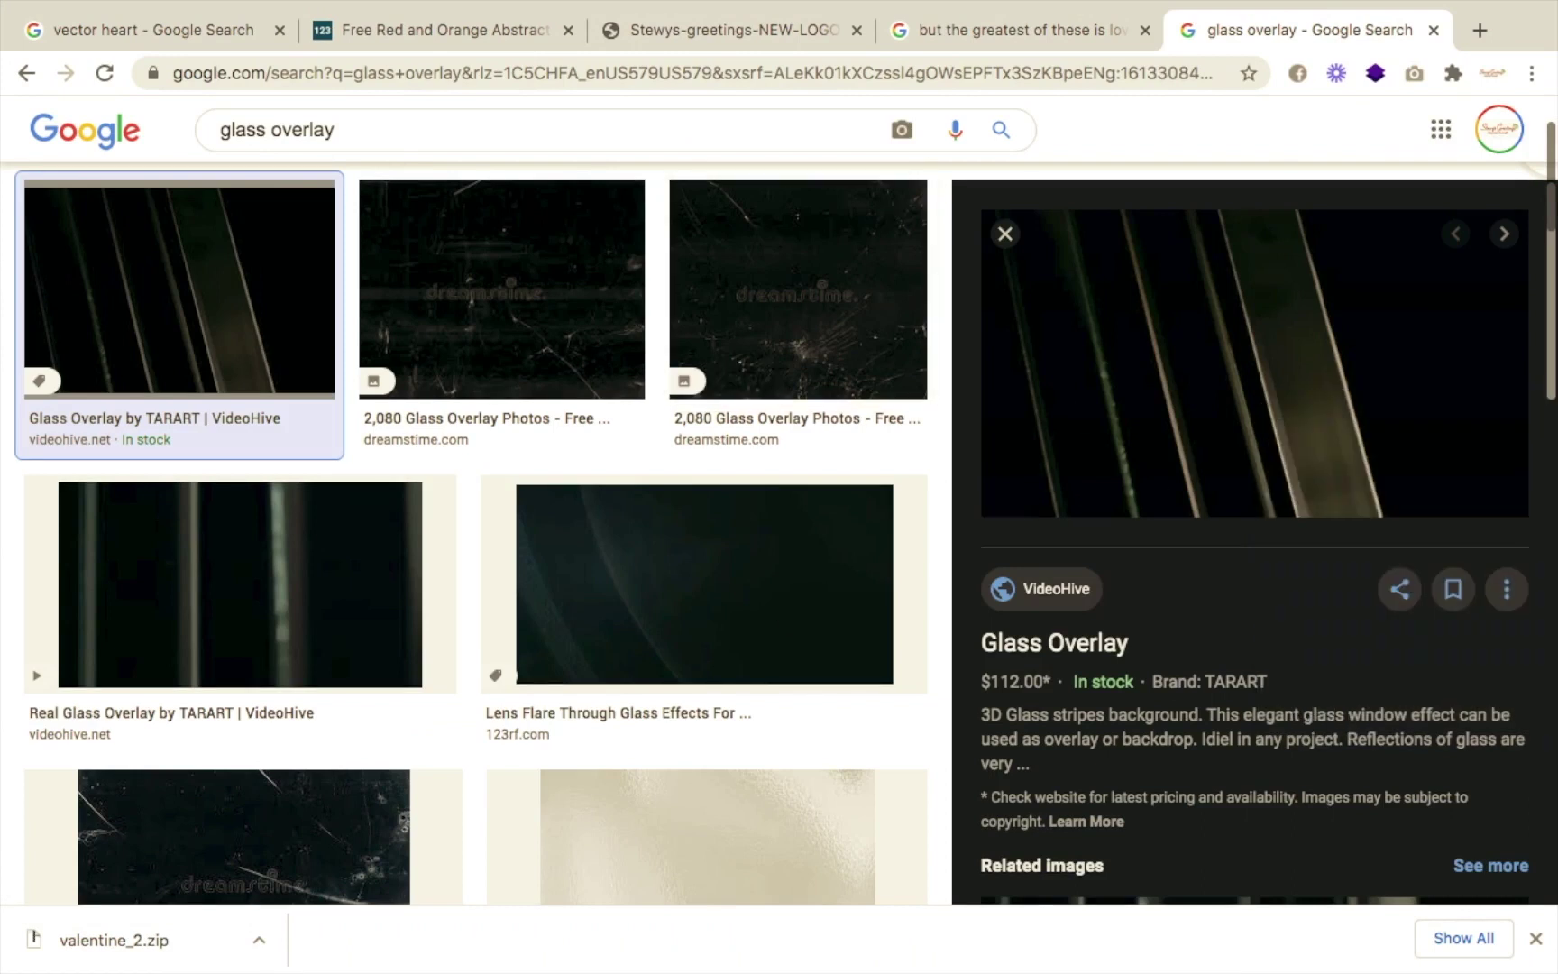
# Return to the Photoshop card and select the LOGO layer.
pyautogui.moveTo(825, 956)
pyautogui.click(986, 937)
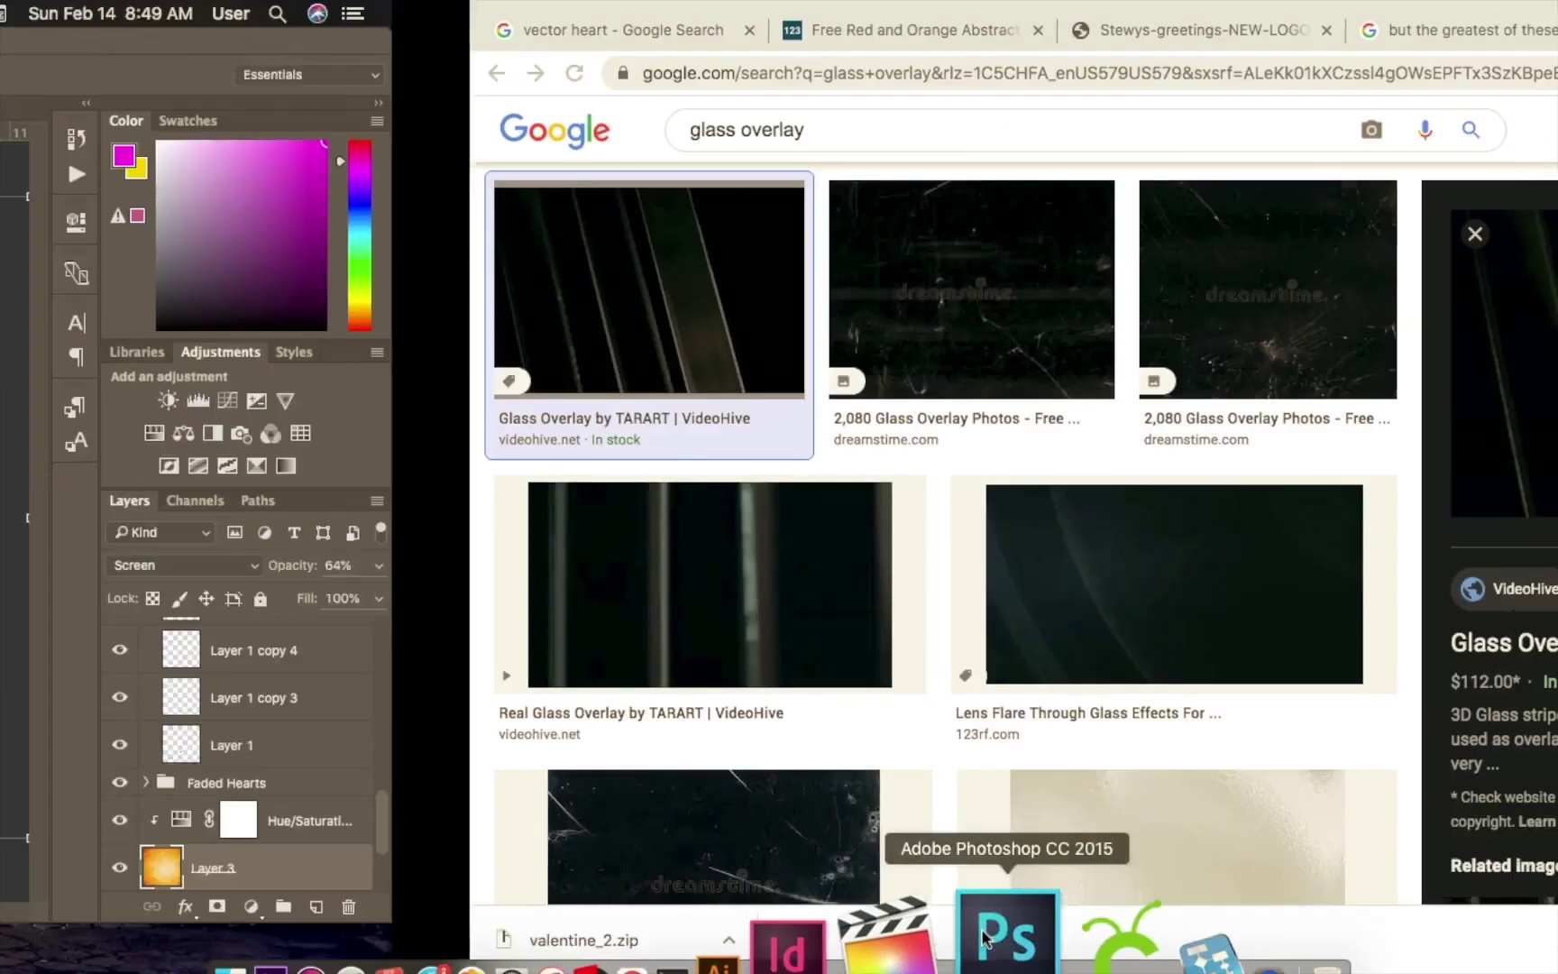
pyautogui.scroll(-1, 1354, 861)
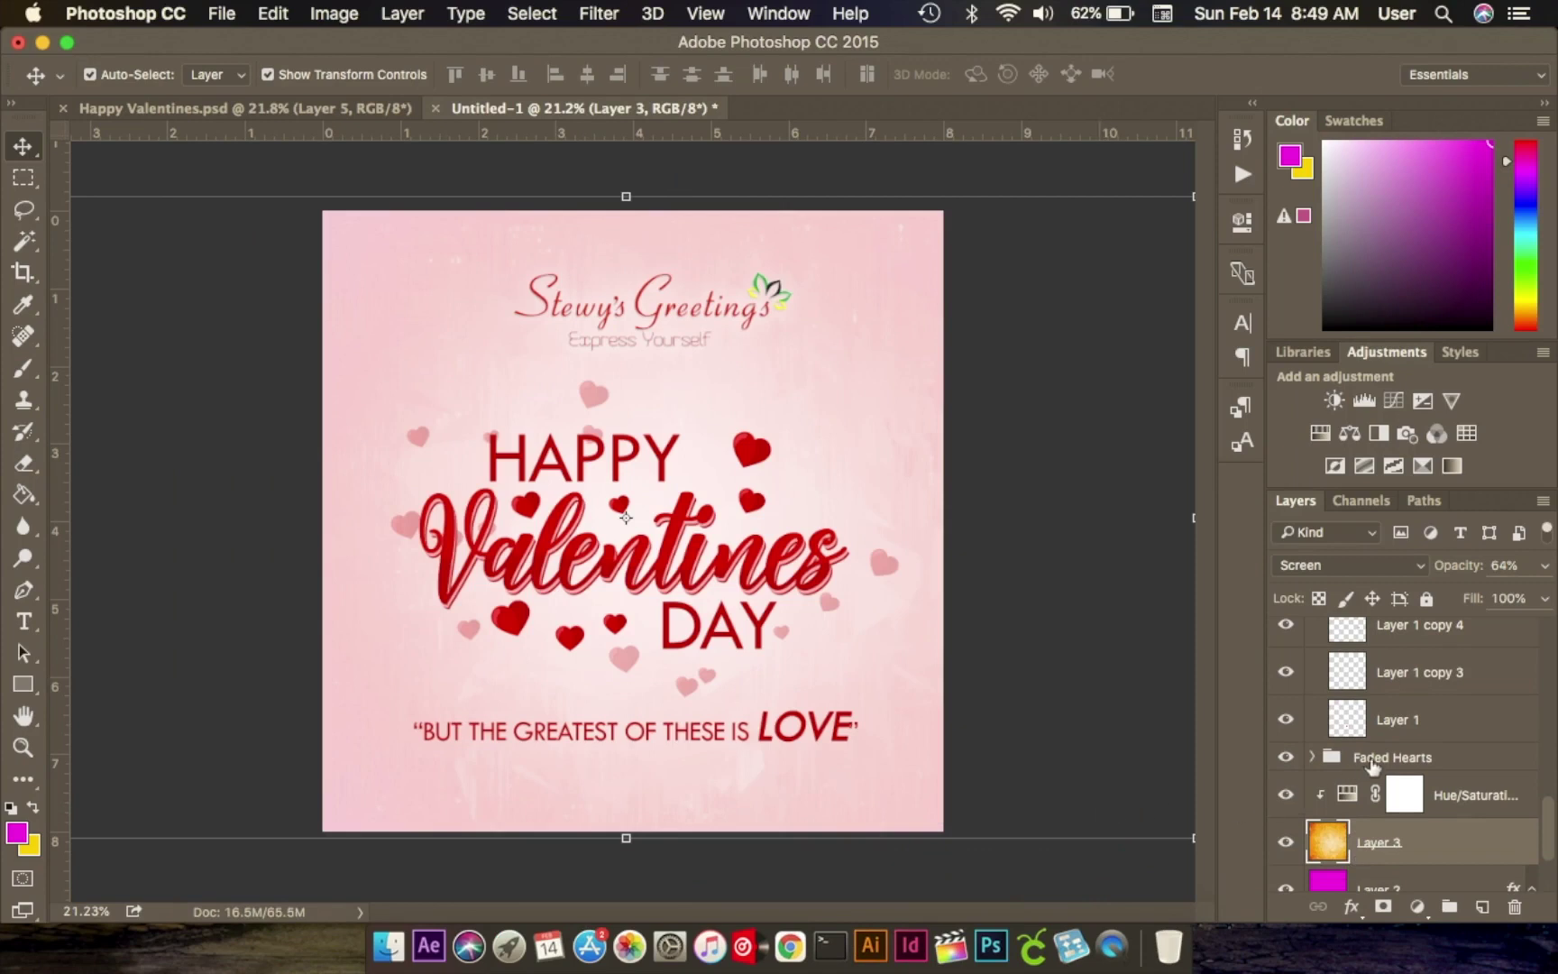
pyautogui.scroll(10, 1371, 764)
pyautogui.click(1376, 645)
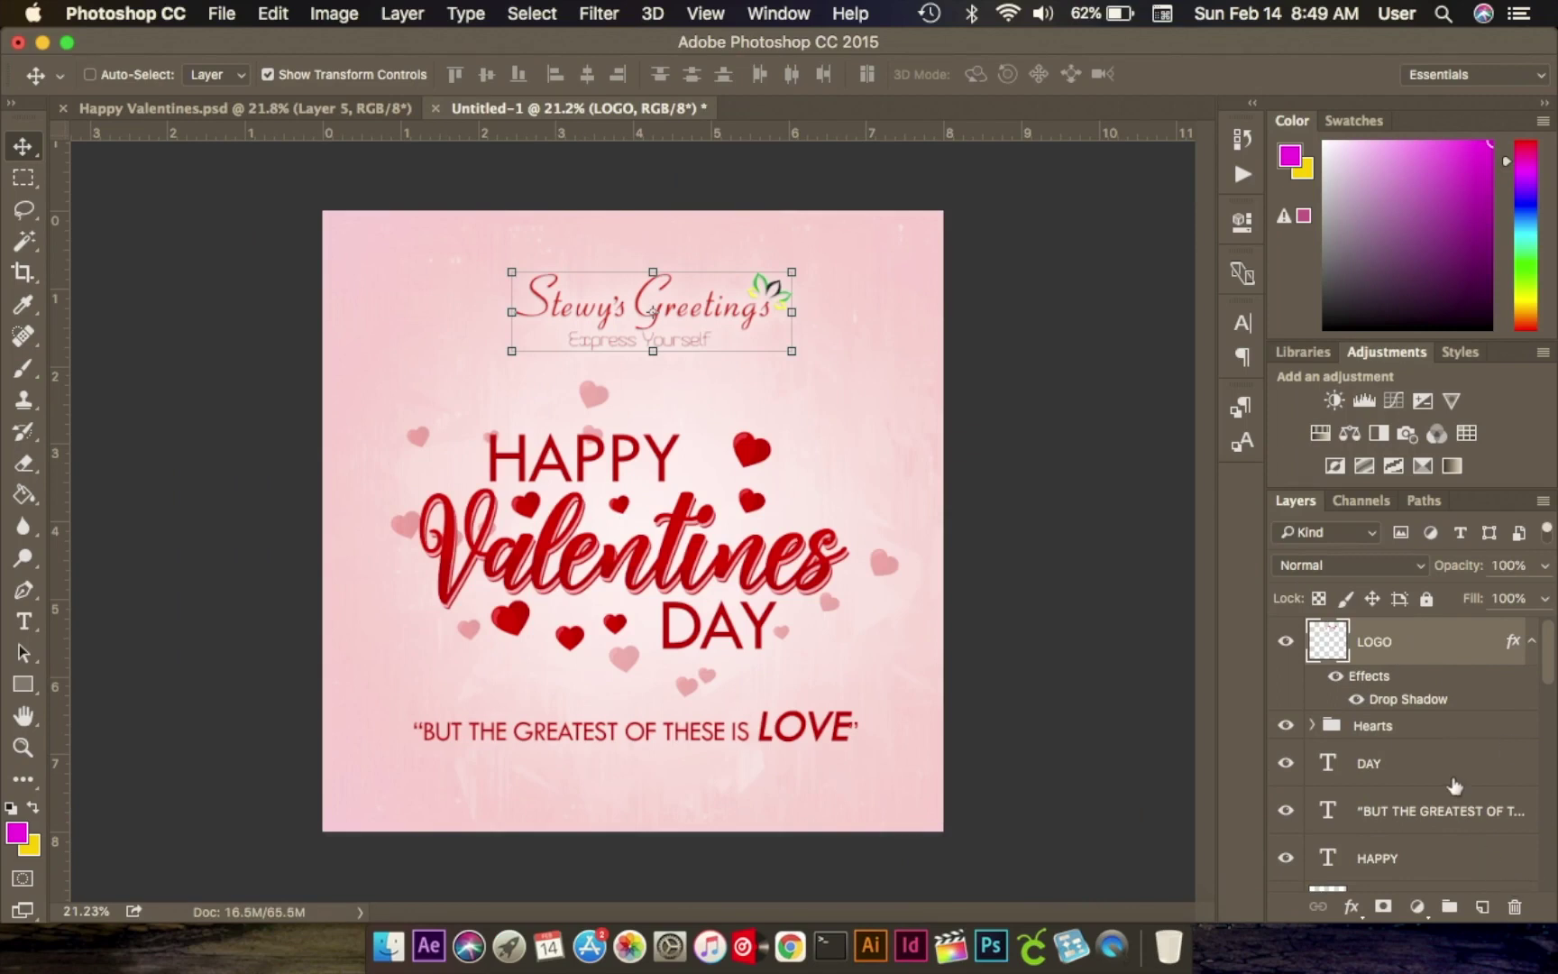
# Paste the glass overlay above LOGO and stretch it to cover the whole card.
pyautogui.press('super+v')
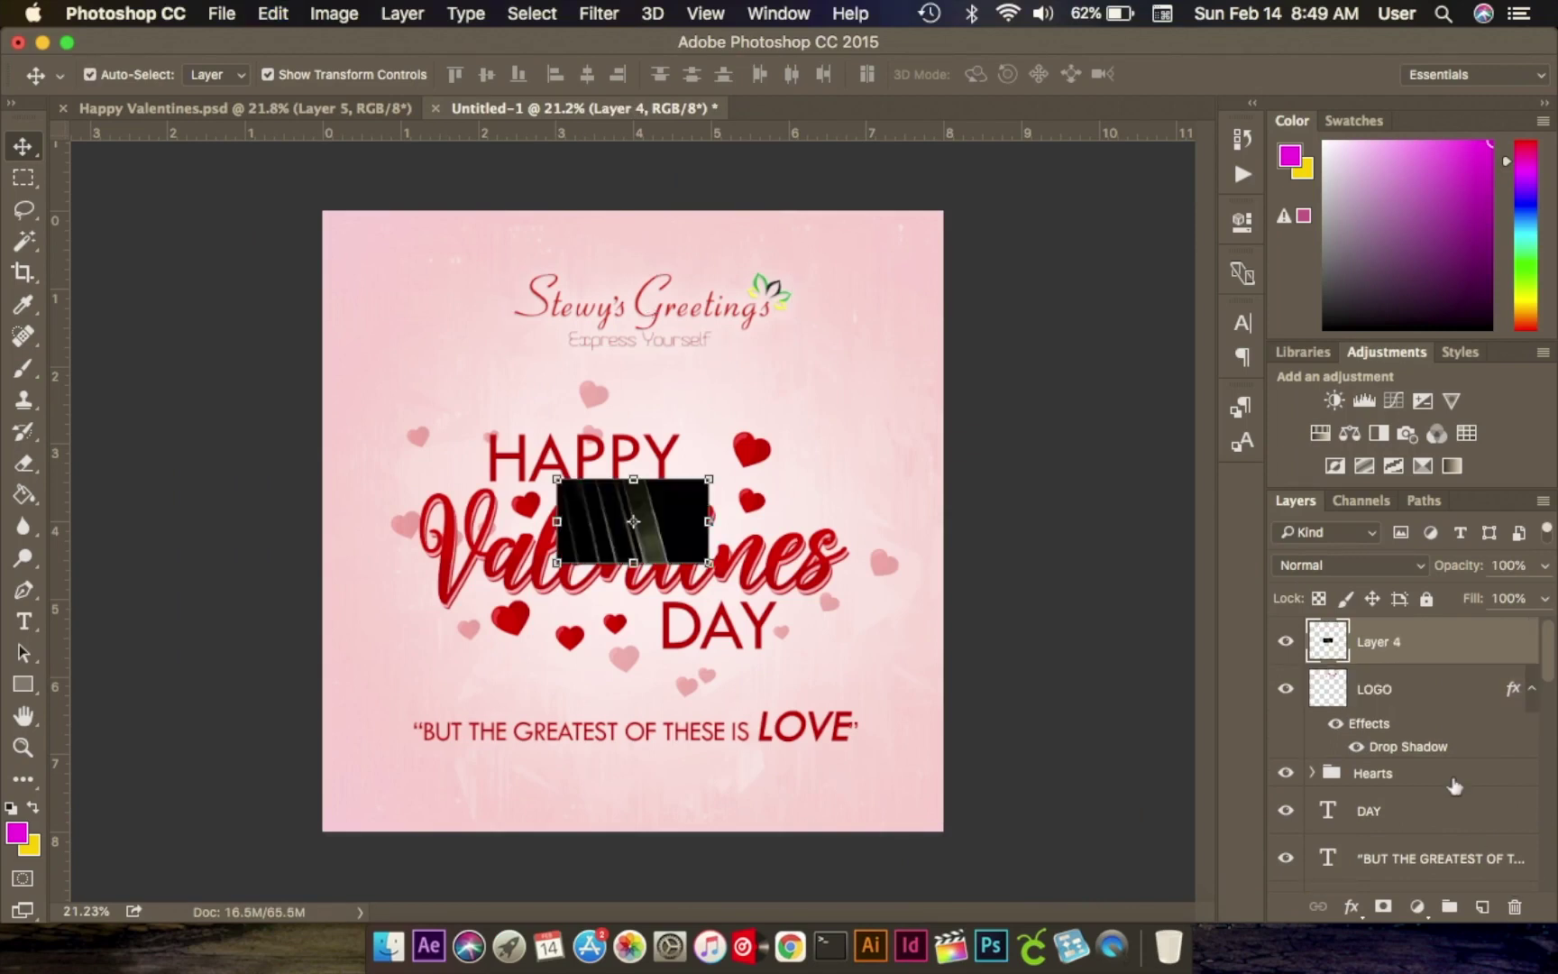
pyautogui.moveTo(696, 559); pyautogui.dragTo(1263, 937)
pyautogui.moveTo(555, 474); pyautogui.dragTo(185, 151)
pyautogui.hotkey('shift', 'Up')
pyautogui.hotkey('shift', 'Up')
pyautogui.hotkey('shift', 'Up')
pyautogui.hotkey('shift', 'Up')
pyautogui.hotkey('shift', 'Up')
pyautogui.hotkey('shift', 'Up')
pyautogui.hotkey('shift', 'Up')
pyautogui.hotkey('shift', 'Up')
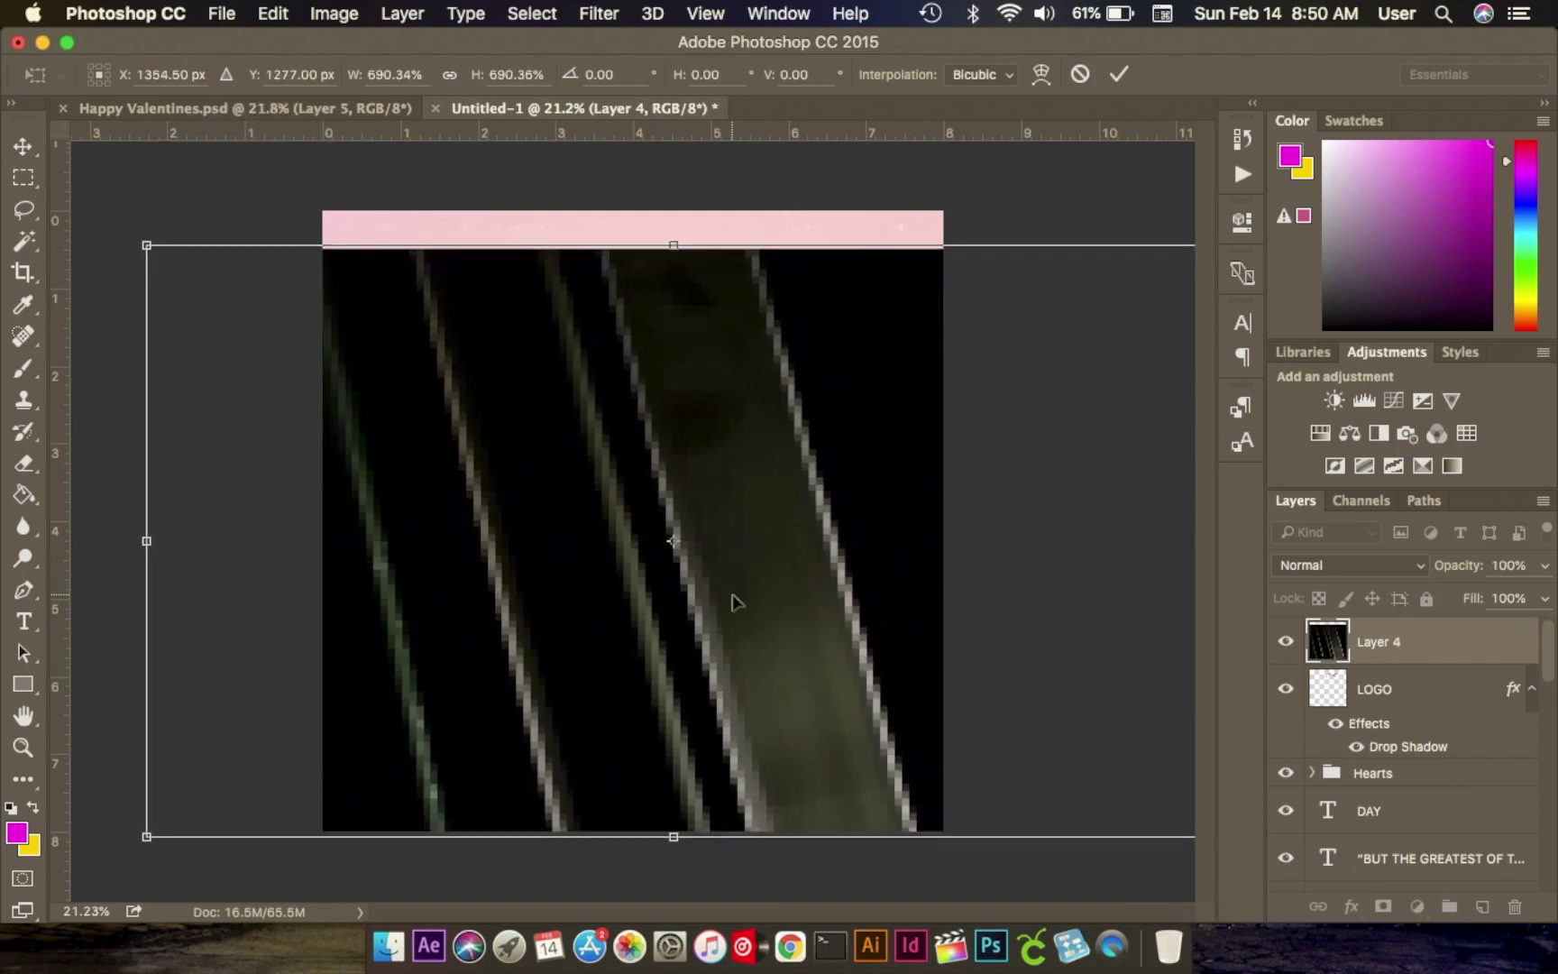
pyautogui.hotkey('shift', 'Up')
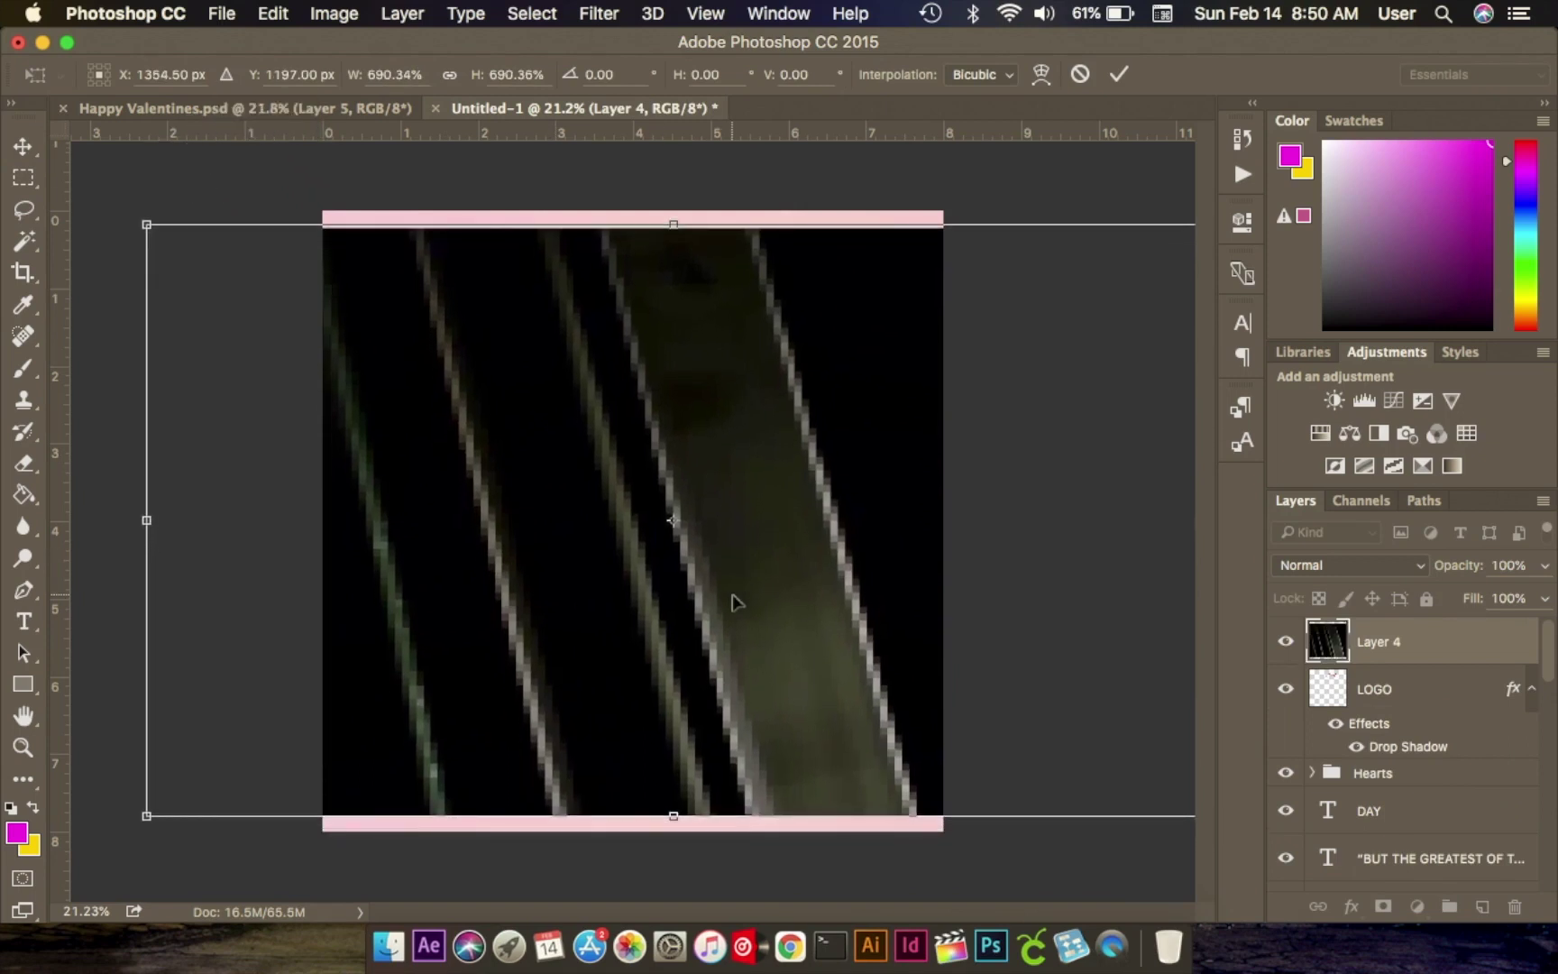
pyautogui.moveTo(146, 817); pyautogui.dragTo(116, 845)
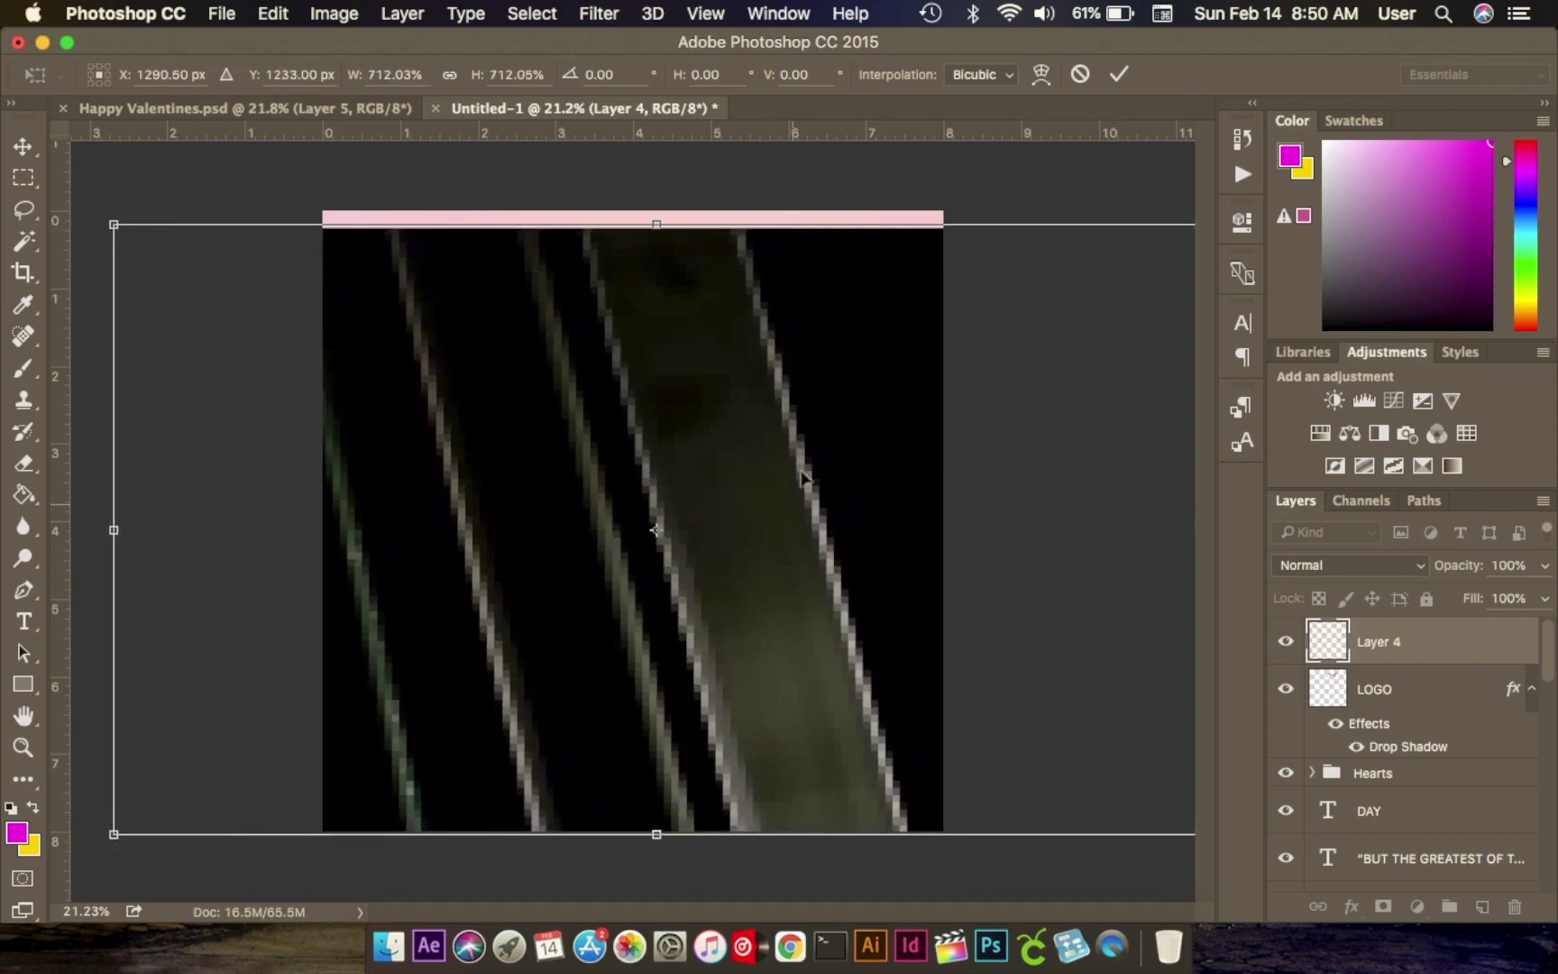
pyautogui.moveTo(656, 212); pyautogui.dragTo(654, 207)
pyautogui.click(1119, 77)
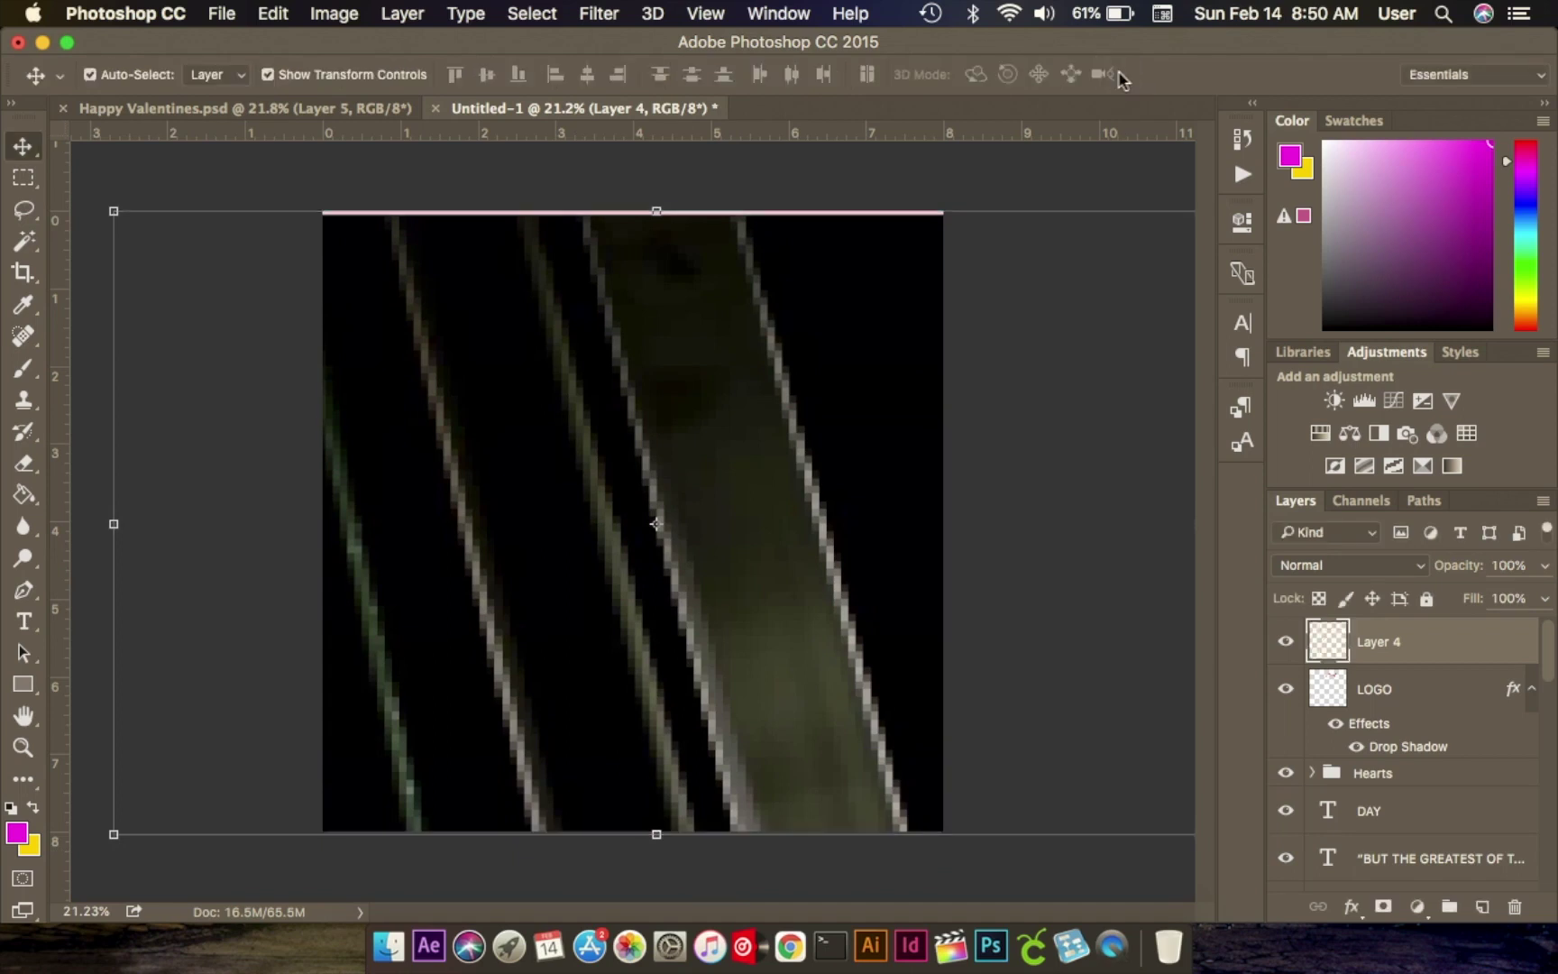
# Blend the glass overlay Layer 4 in Screen mode at 36% opacity.
pyautogui.click(1344, 577)
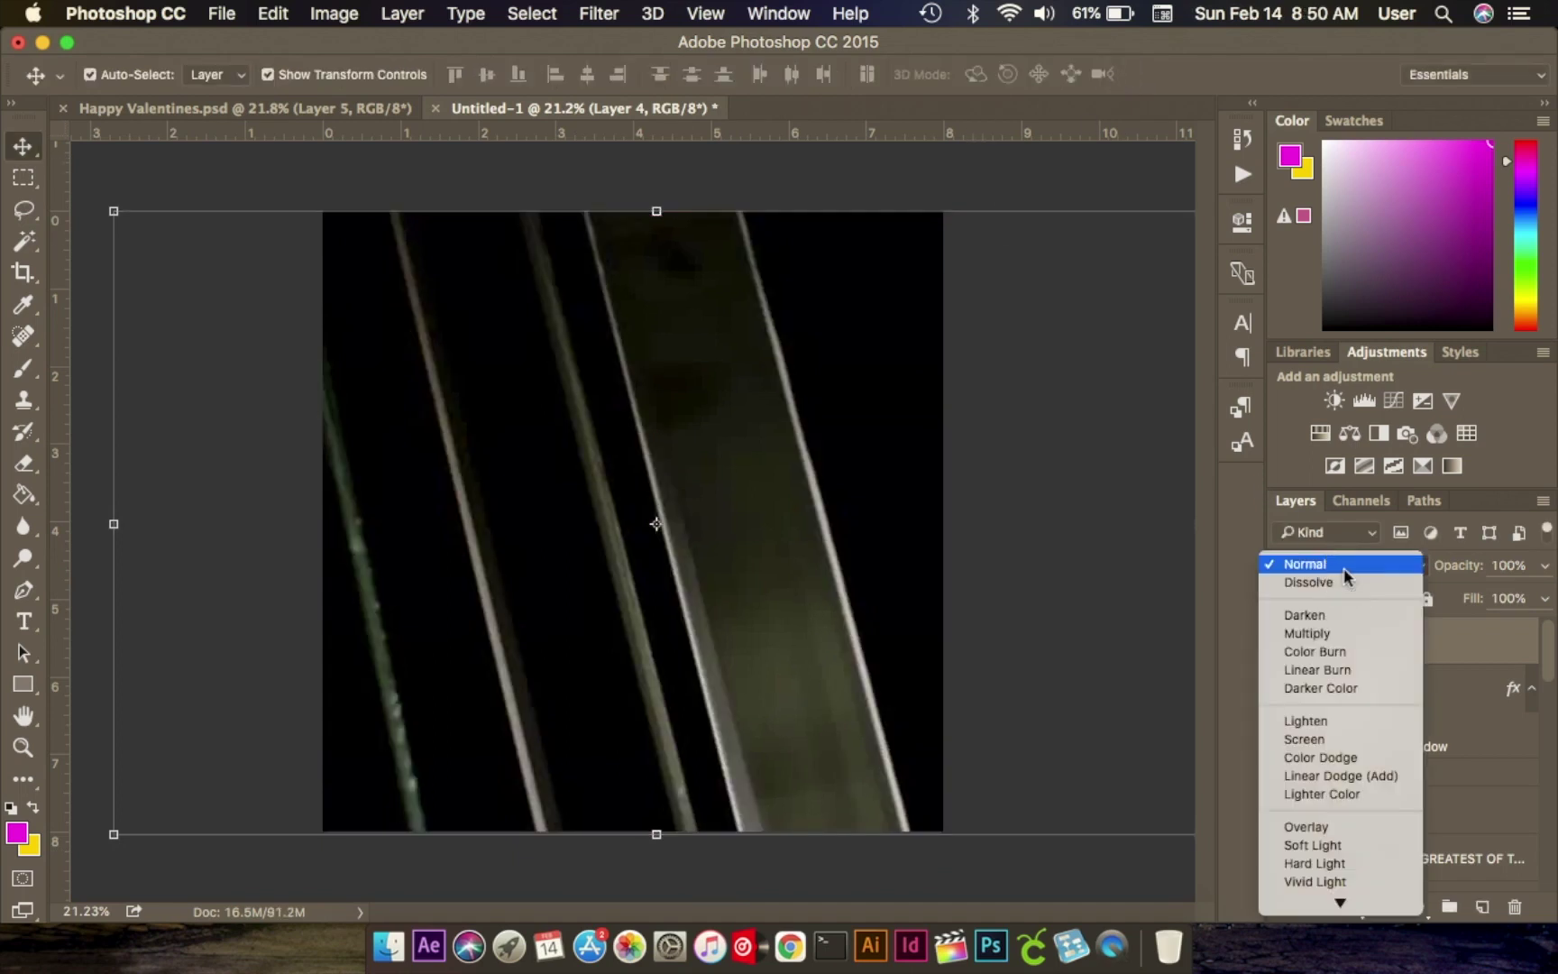
pyautogui.click(1333, 739)
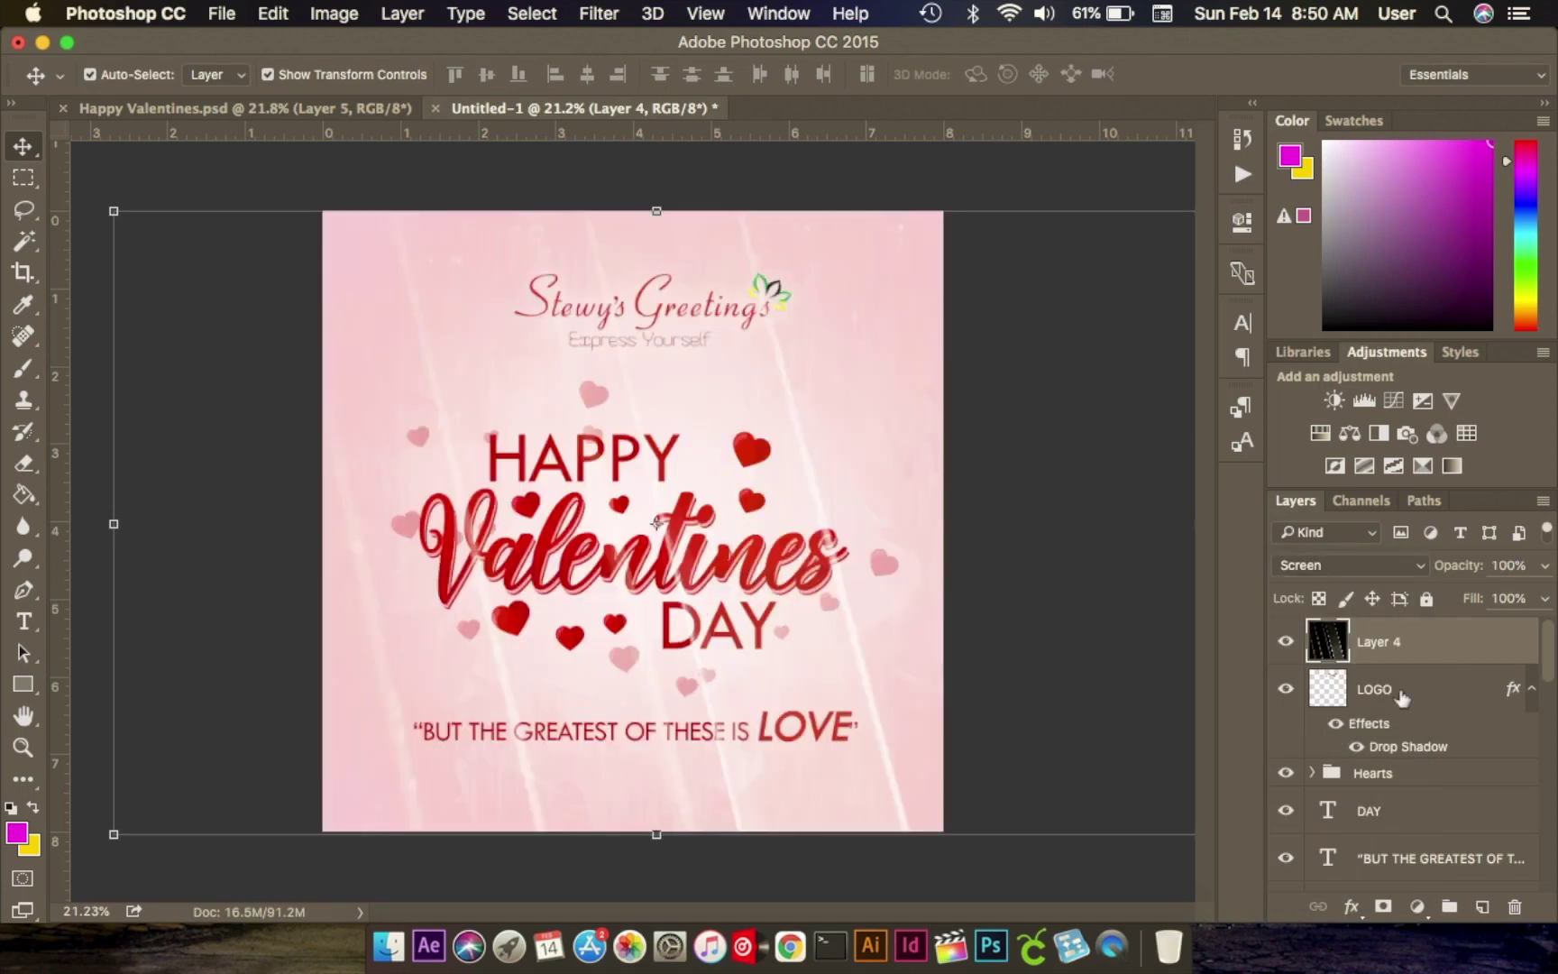
pyautogui.click(1545, 565)
pyautogui.moveTo(1543, 593); pyautogui.dragTo(1462, 597)
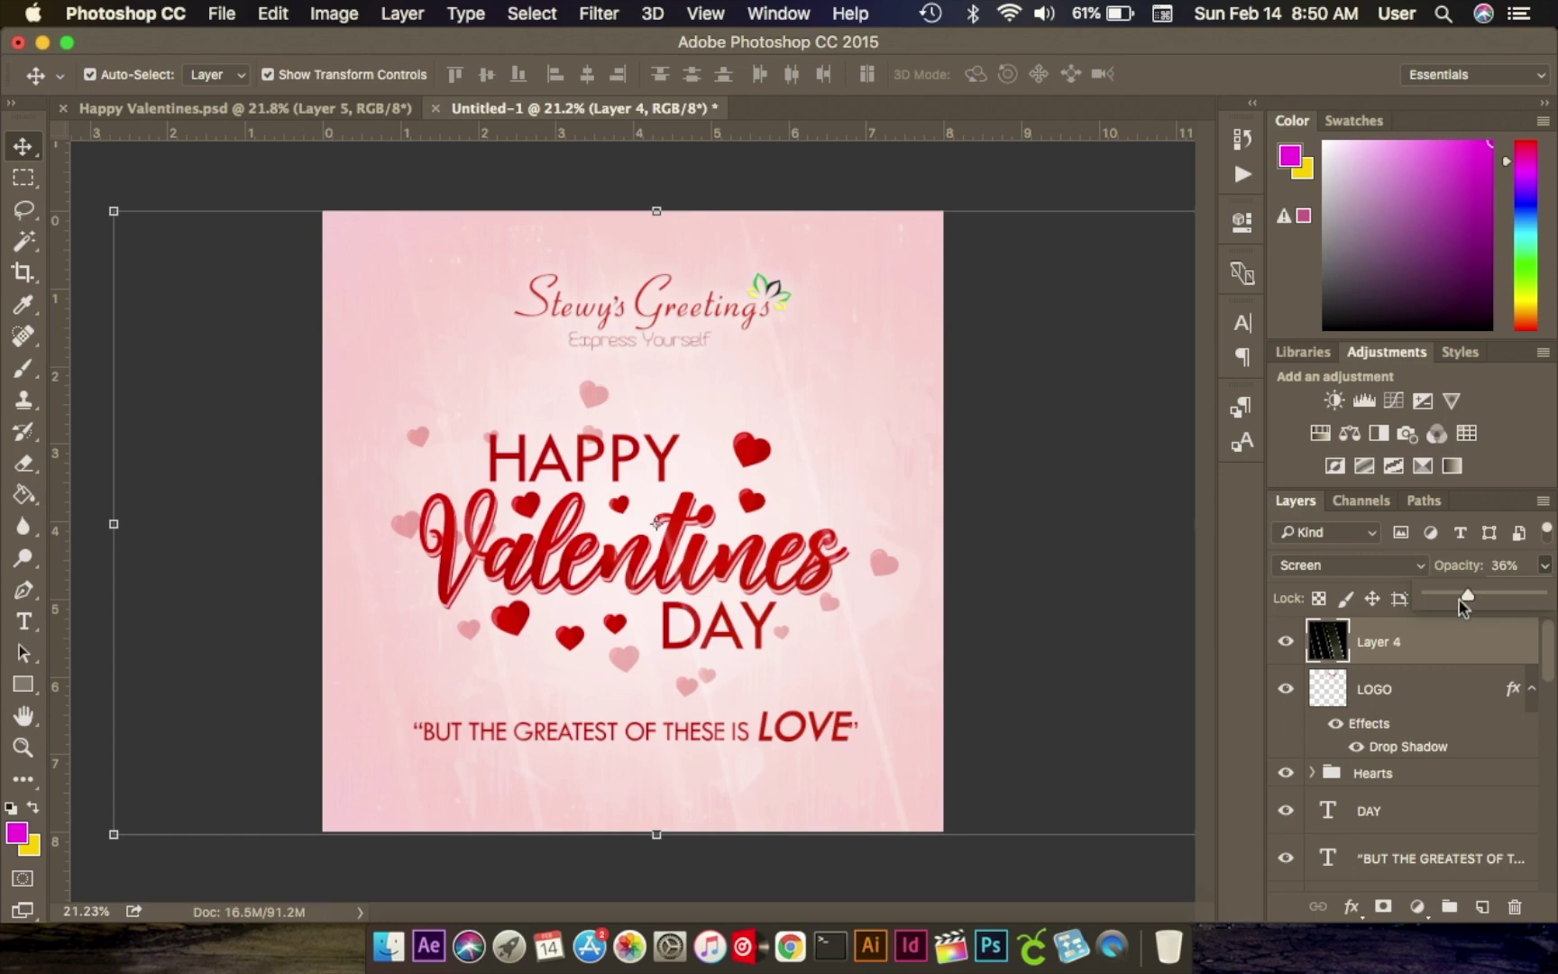
pyautogui.click(1064, 597)
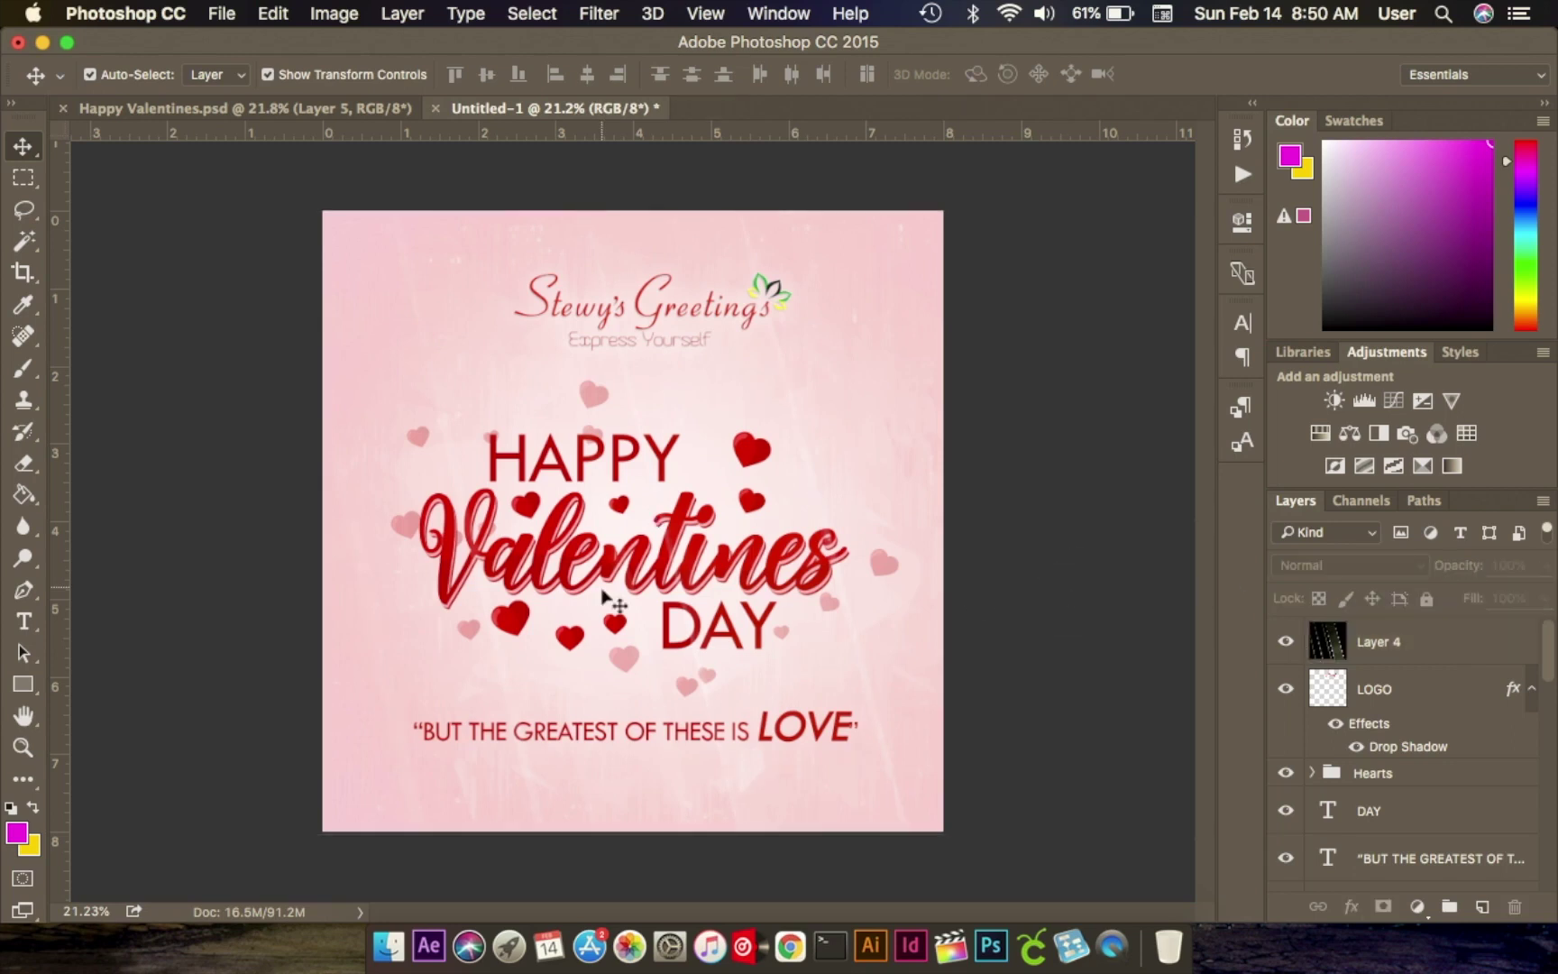
pyautogui.click(1402, 640)
pyautogui.click(1543, 566)
pyautogui.click(1064, 619)
pyautogui.click(337, 110)
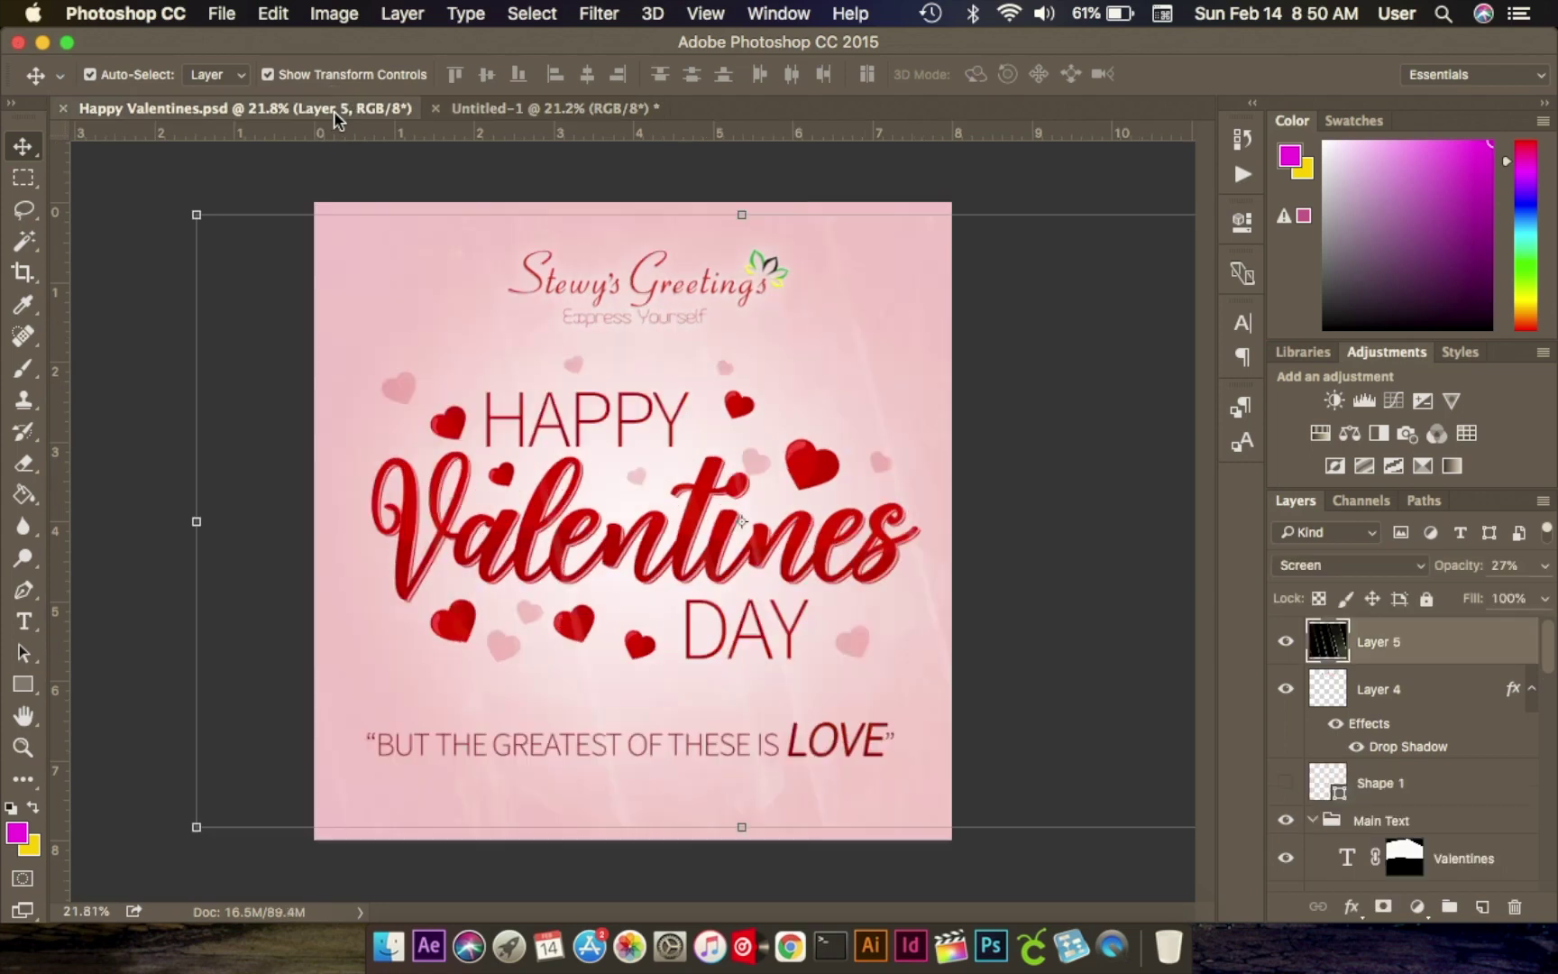
pyautogui.click(560, 108)
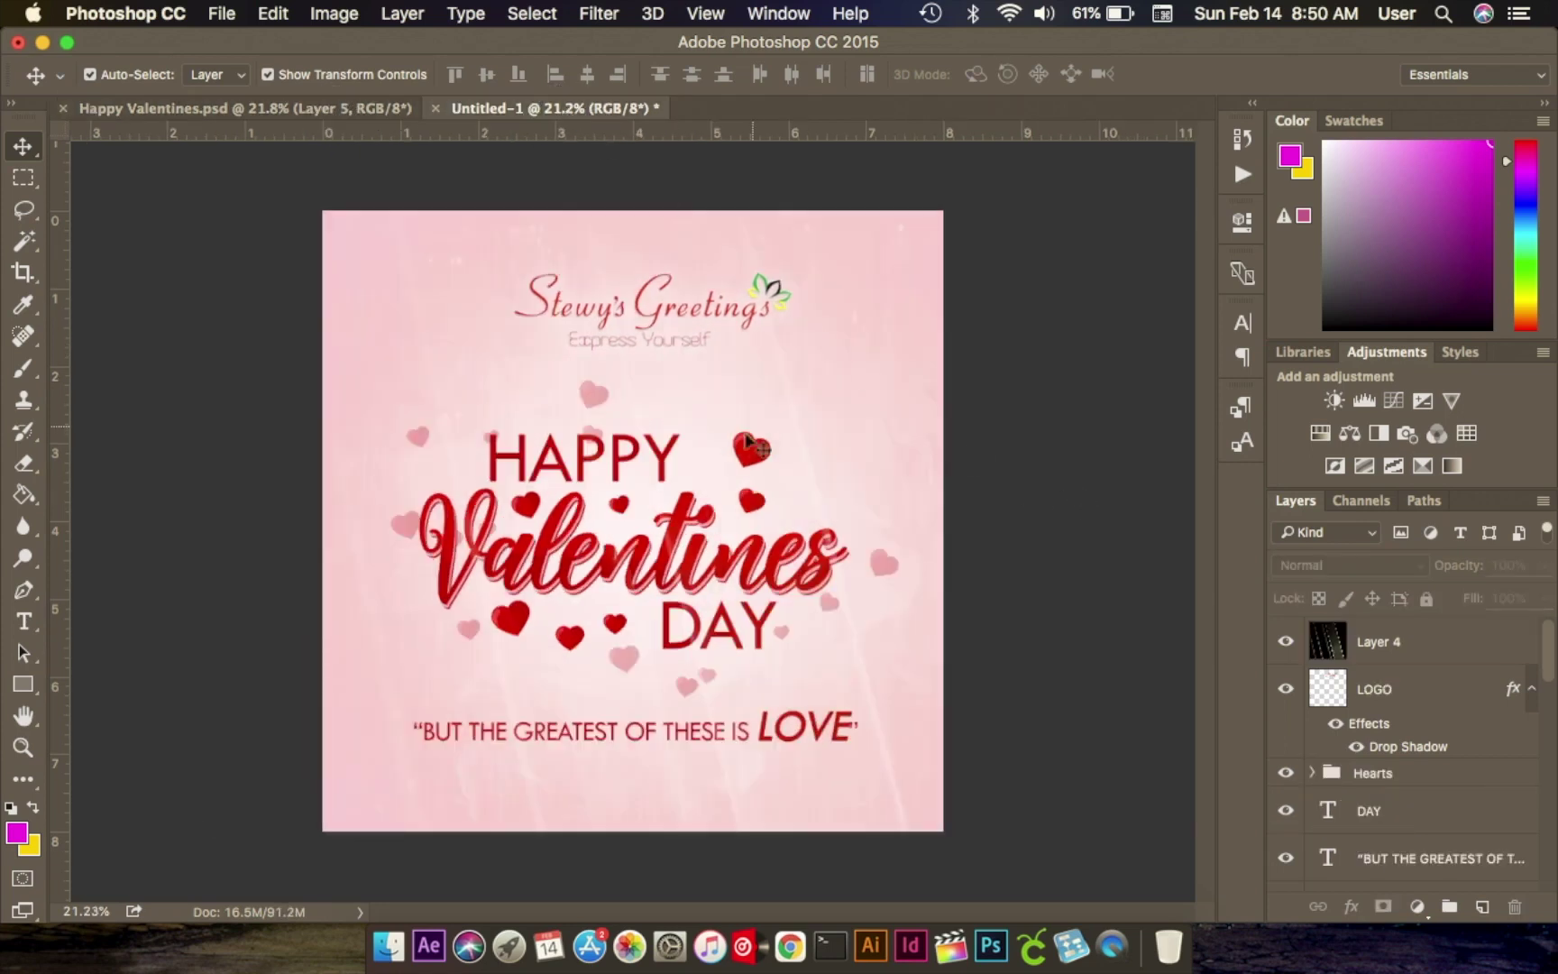